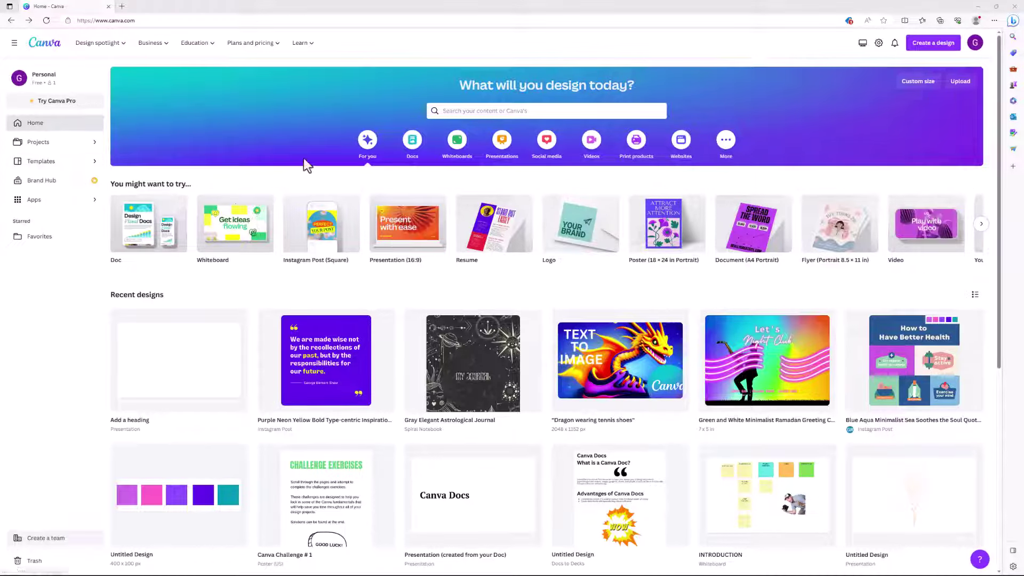
- Search for "ebook" and compare the suggestions offered for projects and for templates
{"action": "left_click", "coordinate": [467, 110]}
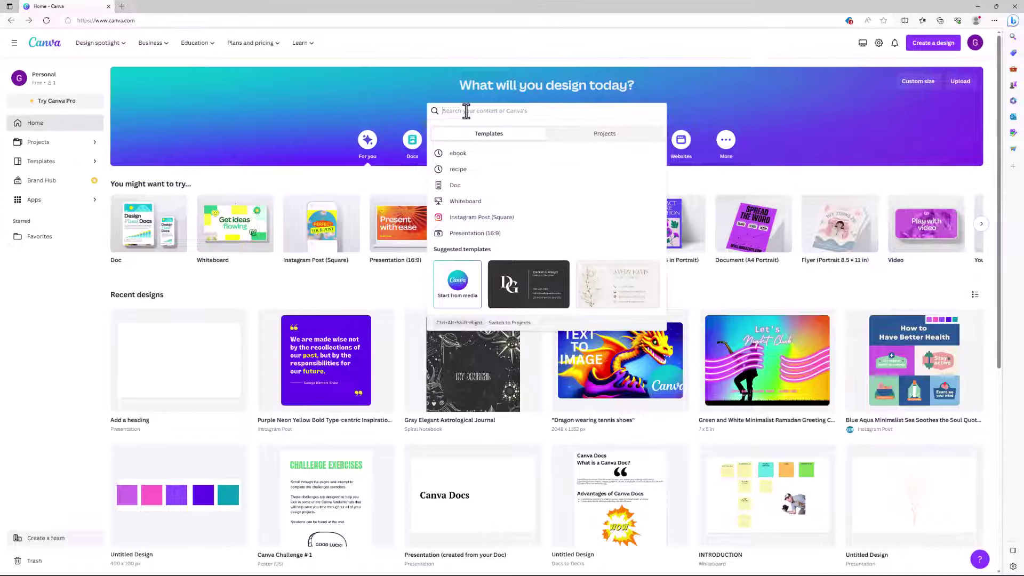
{"action": "type", "text": "eboo"}
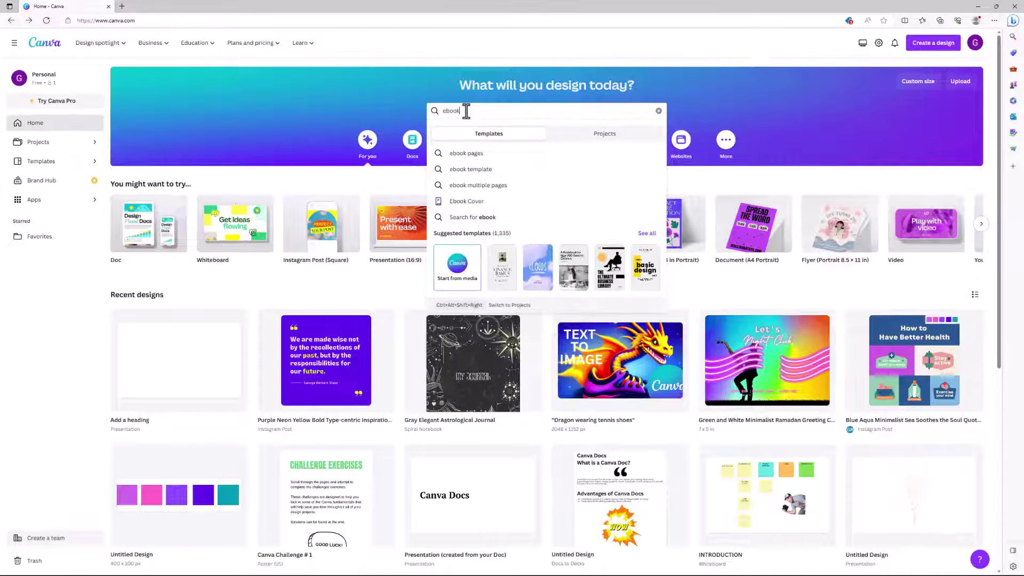
{"action": "type", "text": "k"}
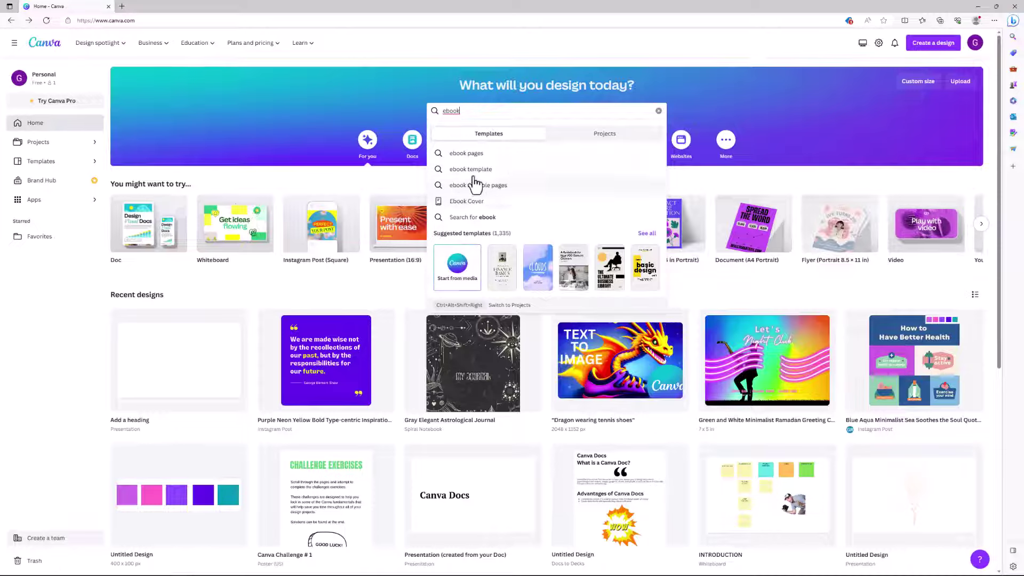
{"action": "left_click", "coordinate": [584, 135]}
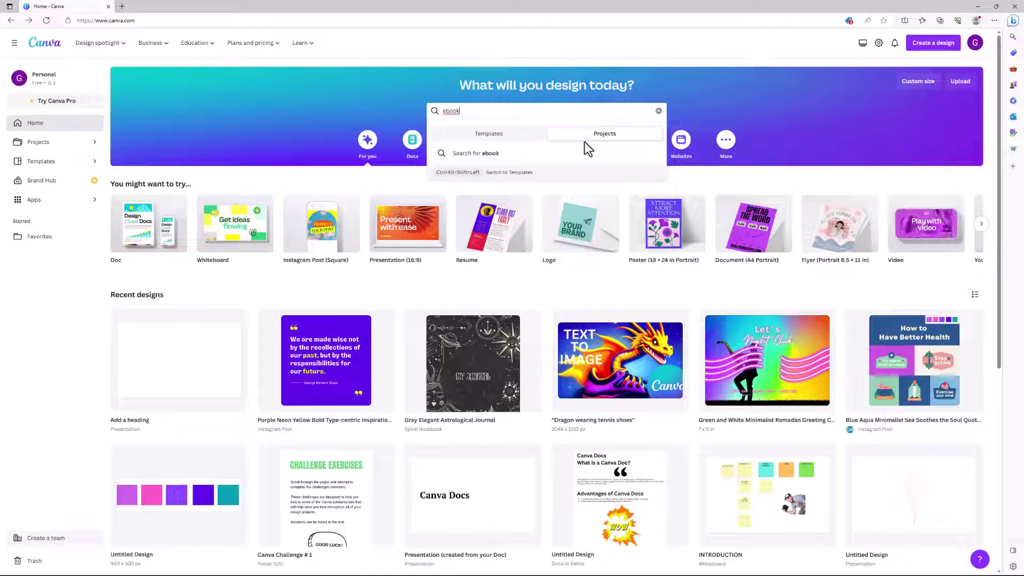
{"action": "left_click", "coordinate": [544, 132]}
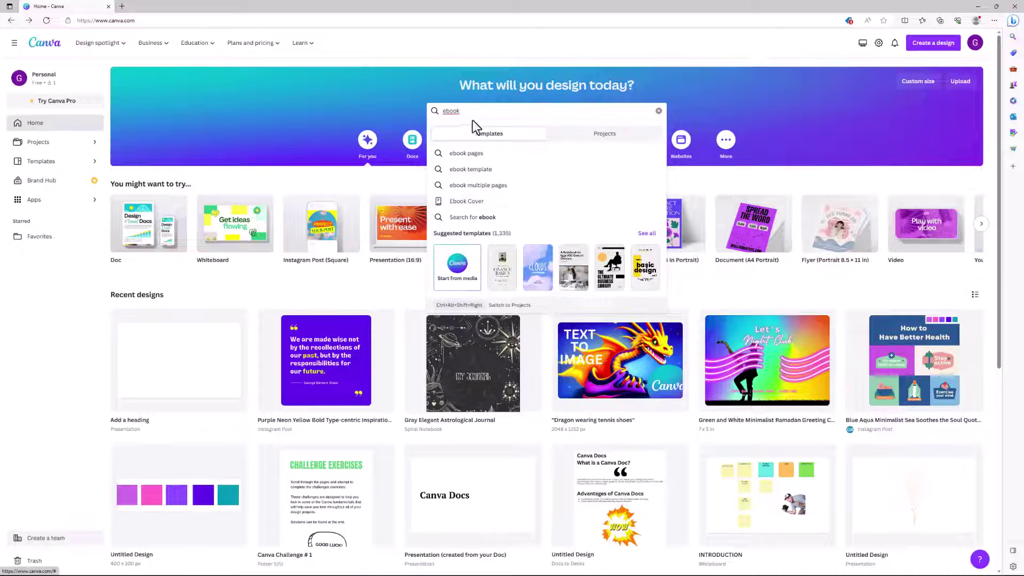
- Replace the search term and list the available "magazine" templates
{"action": "left_click_drag", "start_coordinate": [468, 112], "coordinate": [429, 113]}
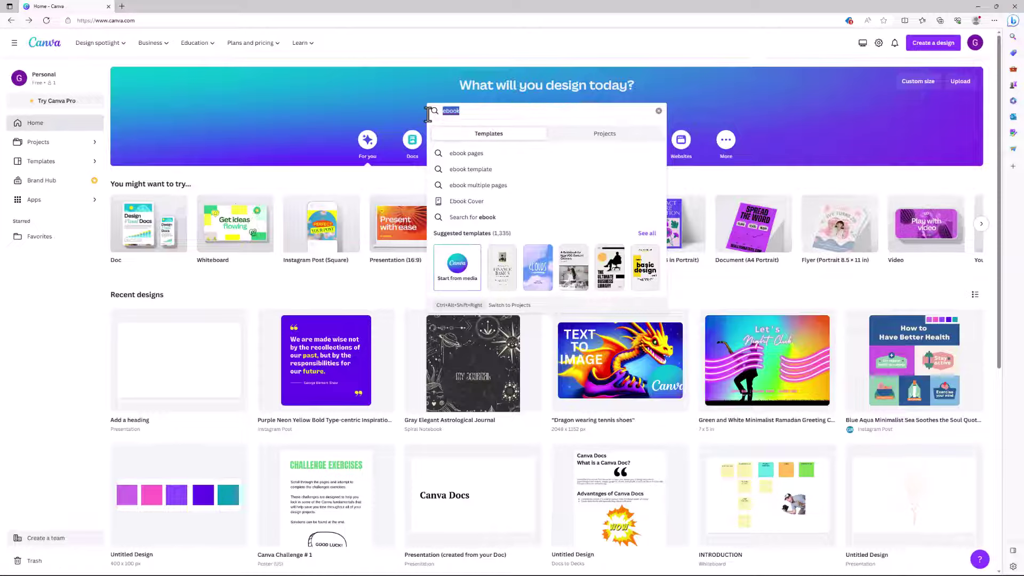
{"action": "type", "text": "mag"}
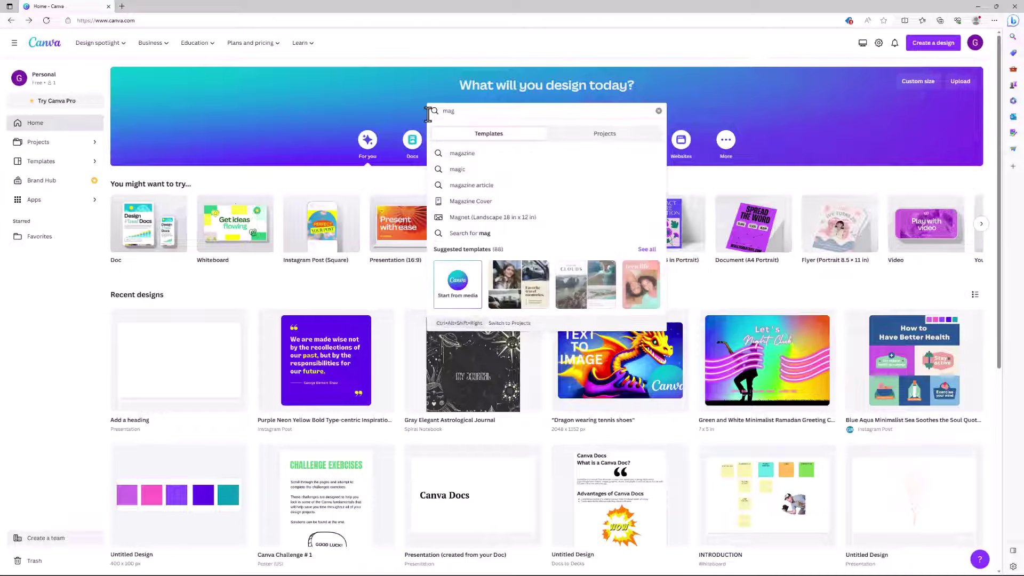
{"action": "left_click", "coordinate": [476, 151]}
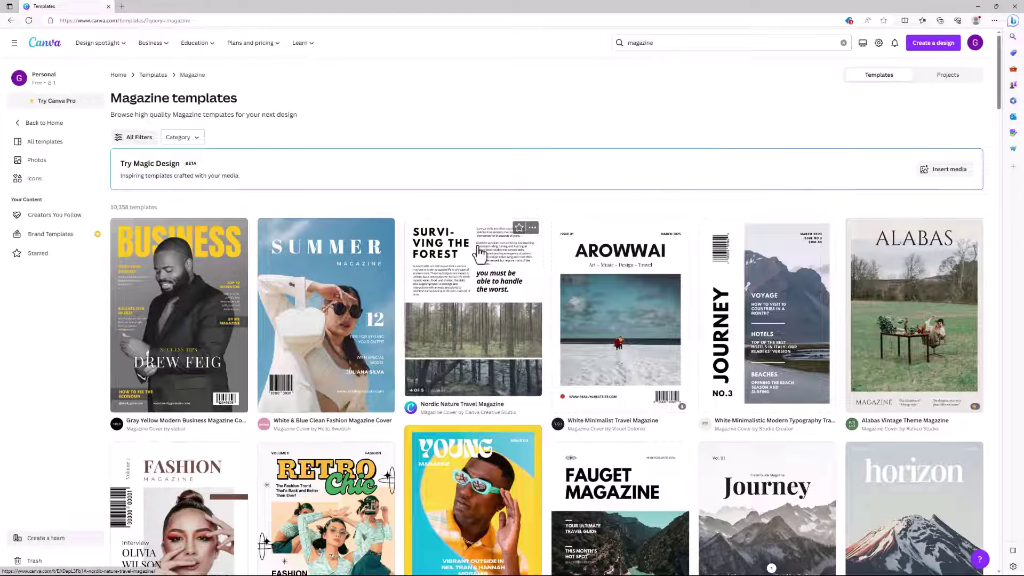
{"action": "left_click", "coordinate": [921, 43]}
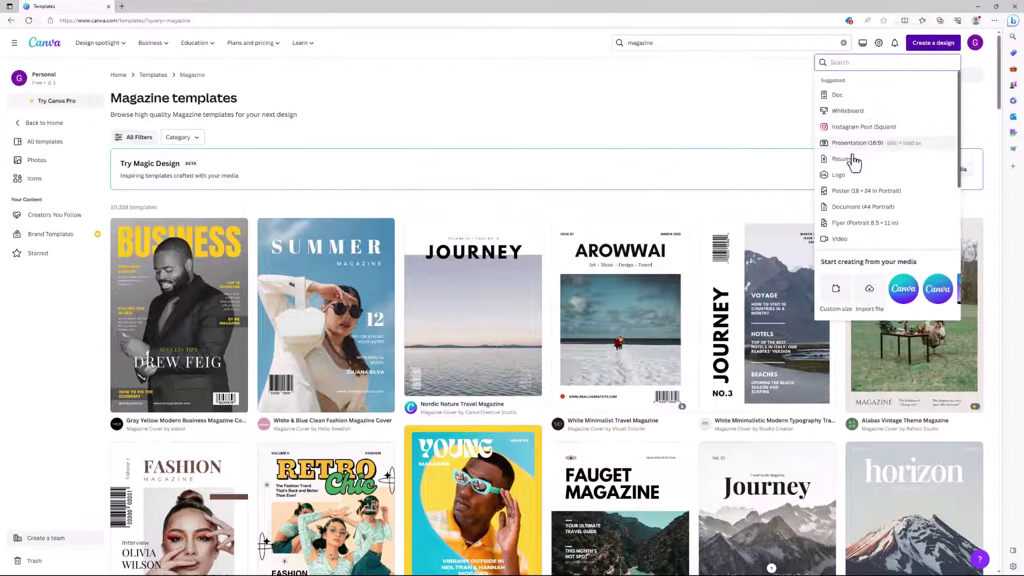
{"action": "left_click", "coordinate": [834, 312]}
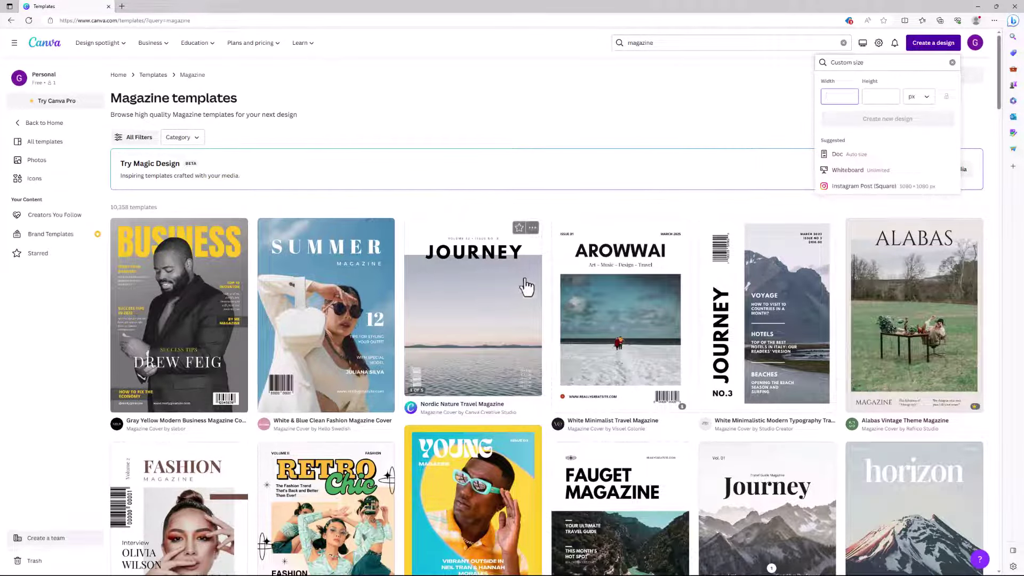
{"action": "left_click", "coordinate": [458, 121]}
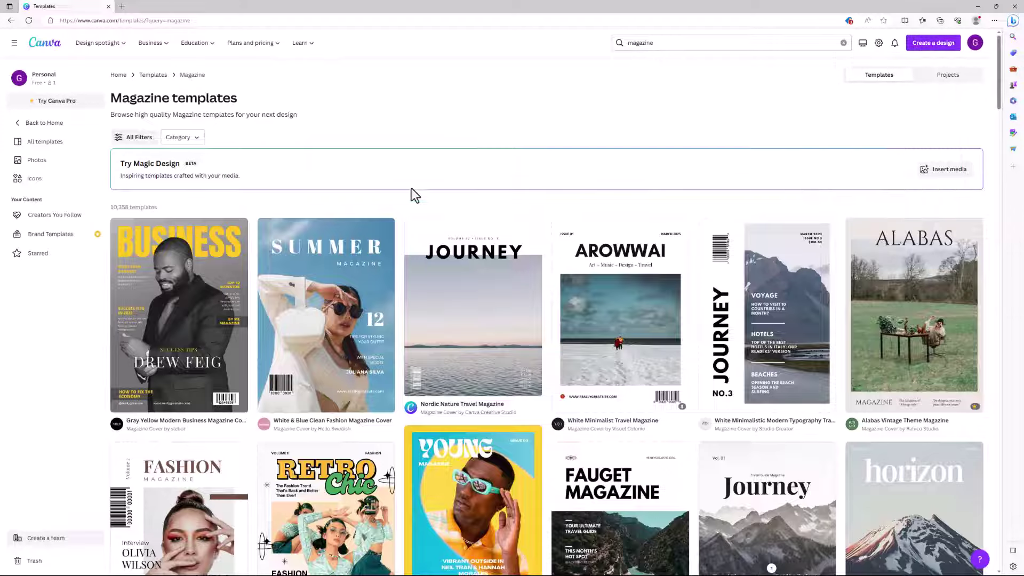
- Start a design from the Gray Yellow Modern Business Magazine Cover template and delete all elements on its page
{"action": "left_click", "coordinate": [209, 328]}
{"action": "left_click", "coordinate": [653, 129]}
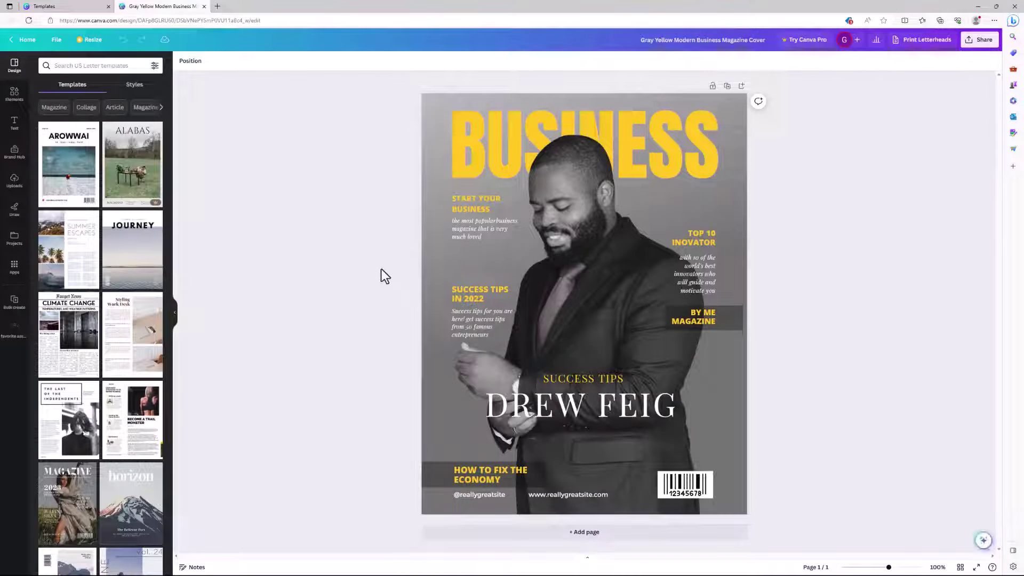
{"action": "key", "text": "ctrl+a"}
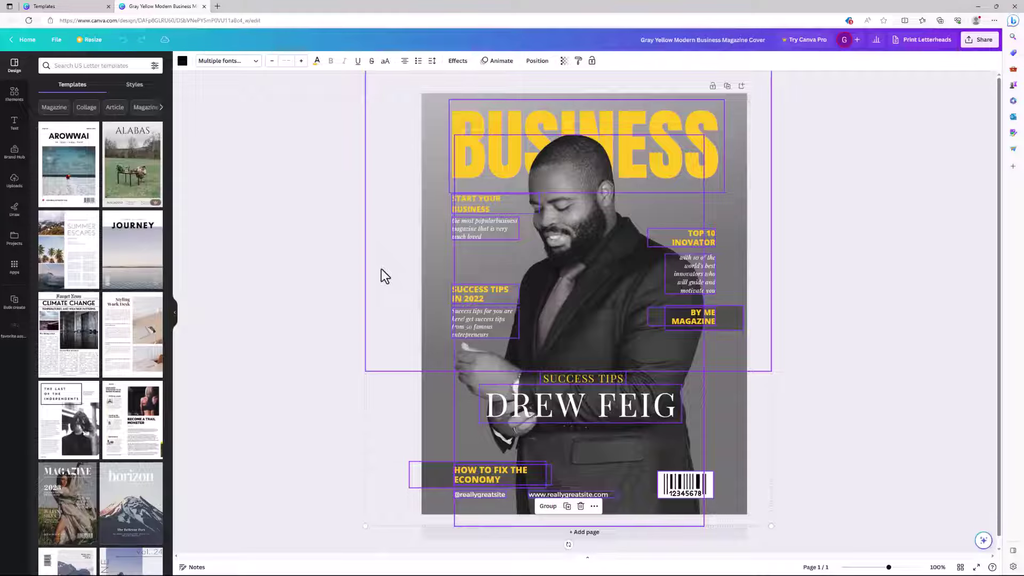
{"action": "key", "text": "Delete"}
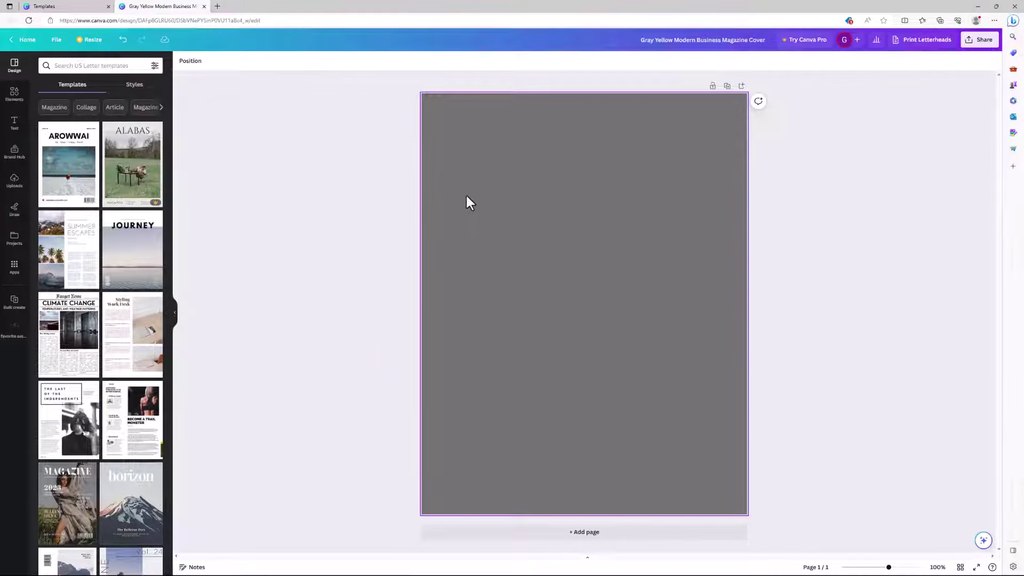
- Set the magazine page's background color to white
{"action": "left_click", "coordinate": [483, 171]}
{"action": "left_click", "coordinate": [182, 60]}
{"action": "left_click", "coordinate": [154, 230]}
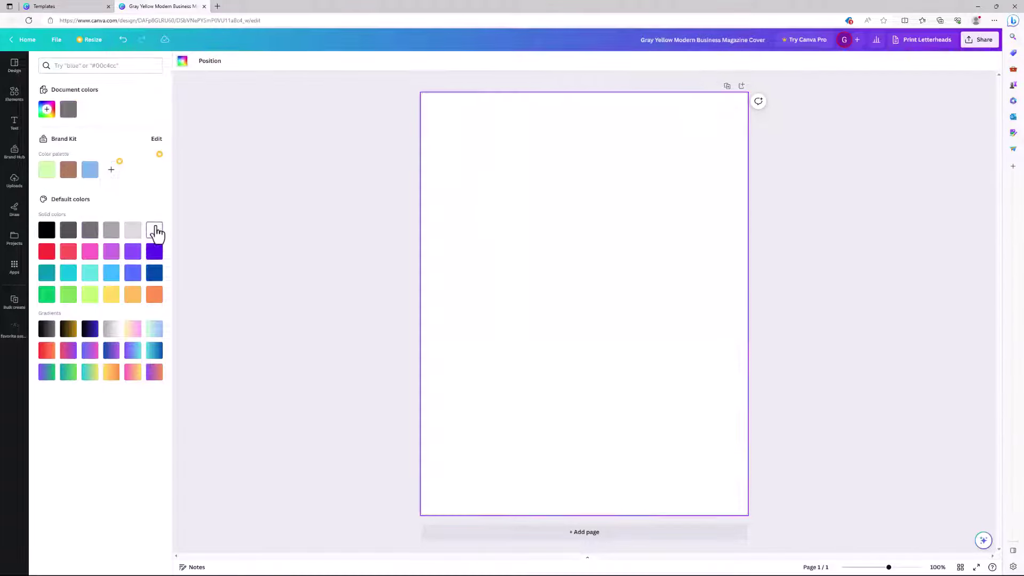
{"action": "left_click", "coordinate": [338, 228]}
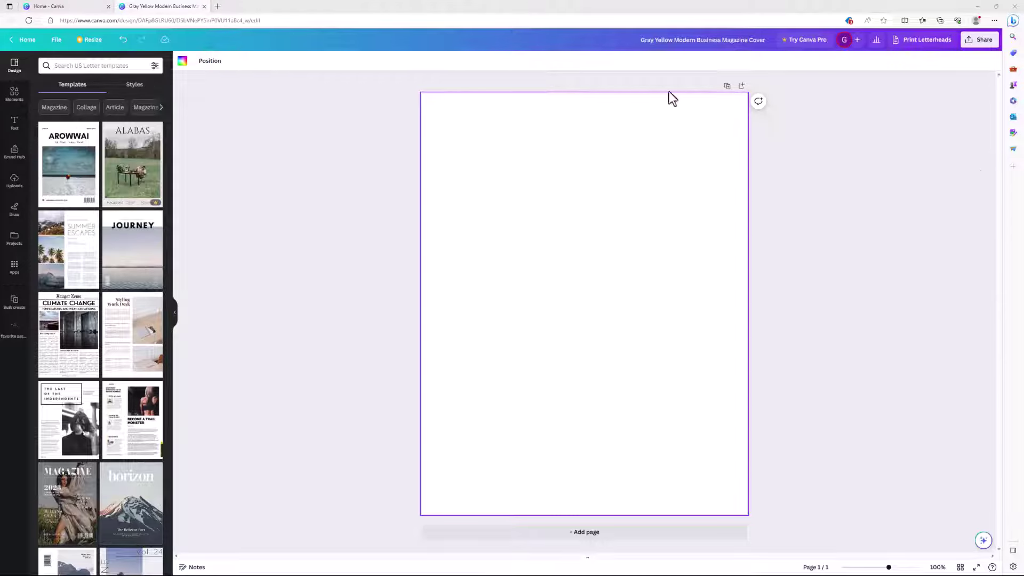
- Return to the Canva home page and search the templates for "ebook pages"
{"action": "left_click", "coordinate": [61, 7]}
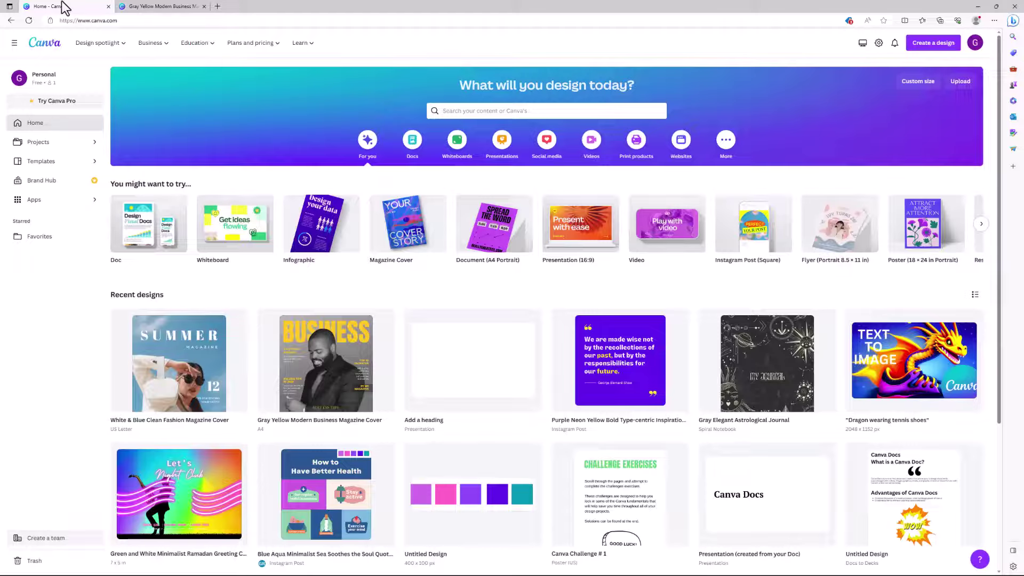
{"action": "left_click", "coordinate": [464, 111]}
{"action": "type", "text": "ebook"}
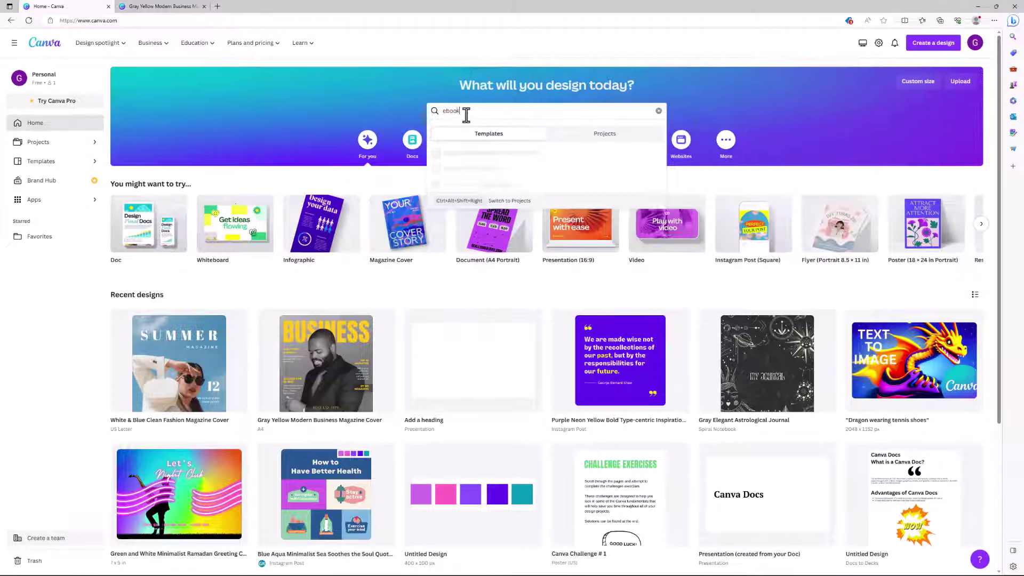
{"action": "left_click", "coordinate": [469, 153]}
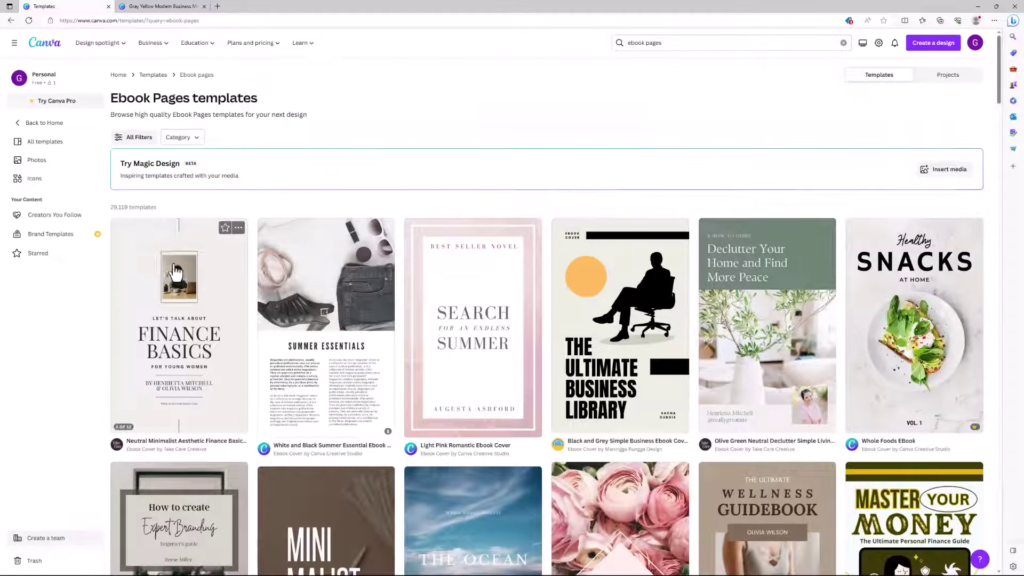
- Start a design from the Neutral Minimalist Aesthetic Finance Basics ebook template and delete all elements on page 1
{"action": "left_click", "coordinate": [213, 334]}
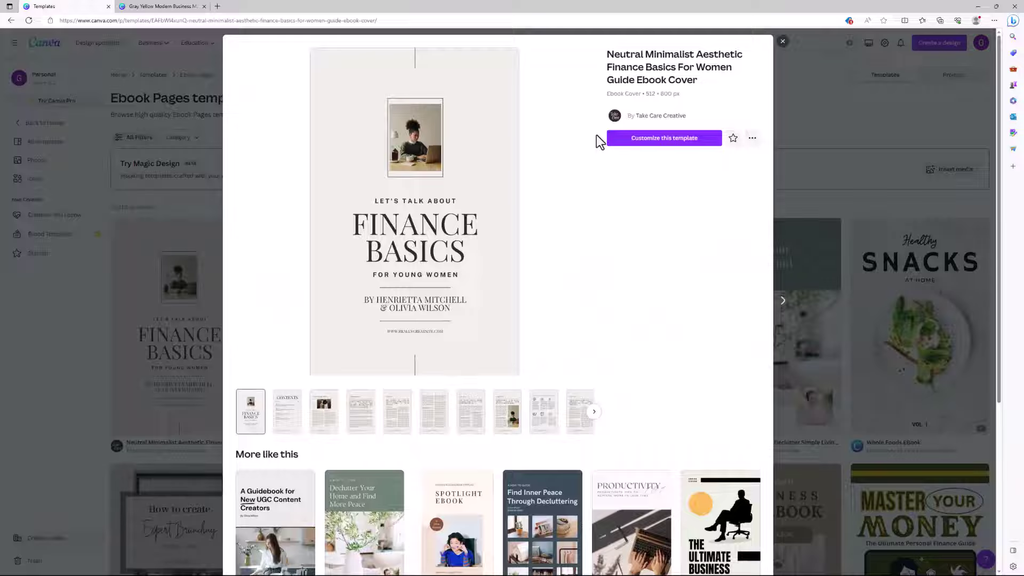
{"action": "left_click", "coordinate": [631, 142]}
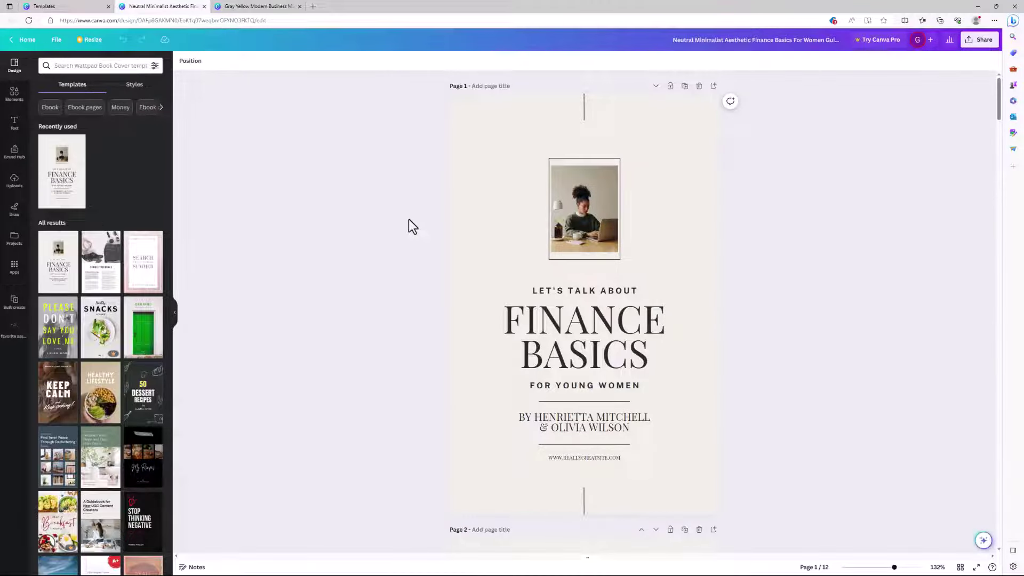
{"action": "key", "text": "ctrl+a"}
{"action": "key", "text": "Delete"}
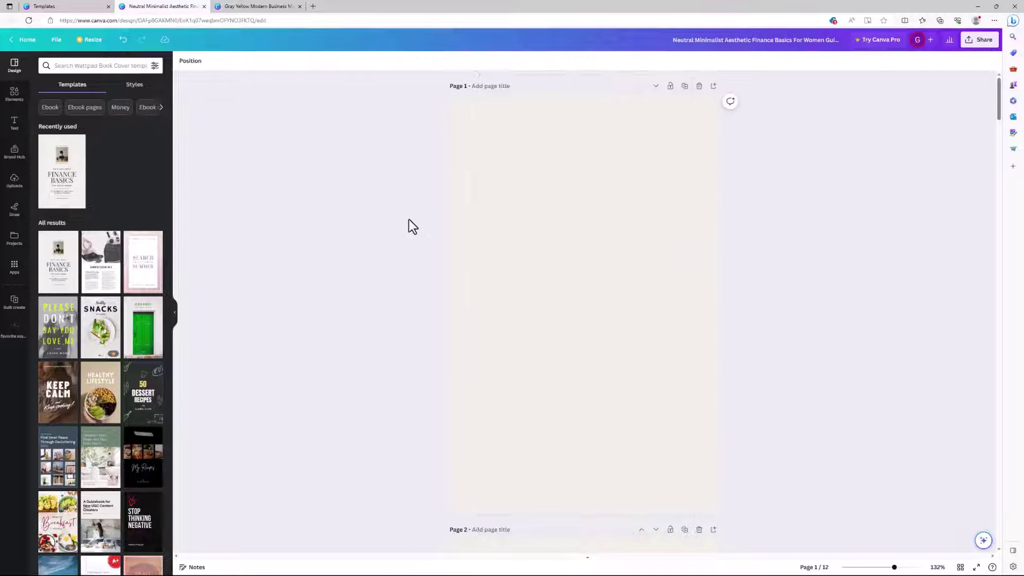
- Delete the pages following the emptied cover one after another, until five pages remain in the ebook
{"action": "scroll", "coordinate": [456, 261], "scroll_direction": "down", "scroll_amount": 5}
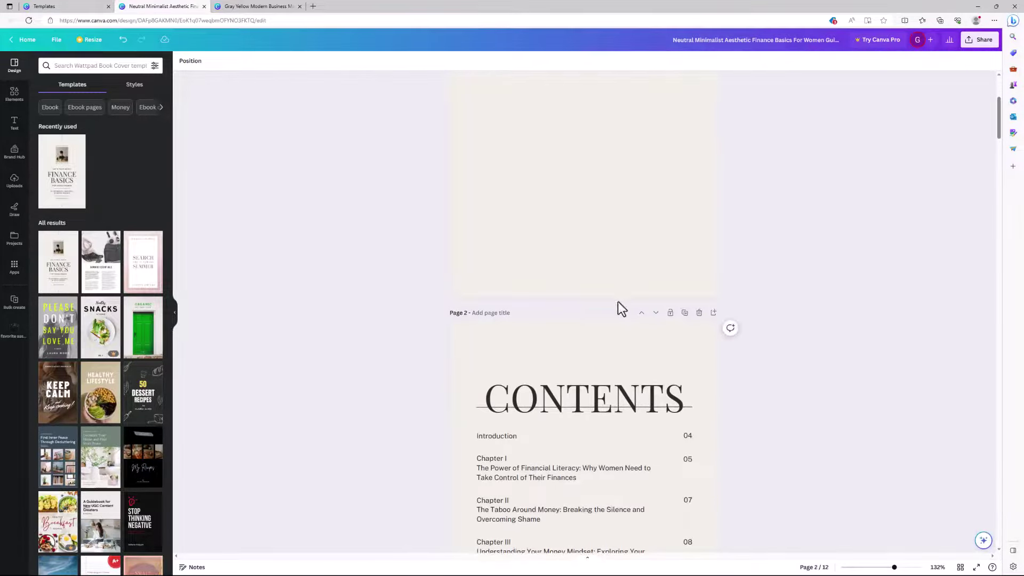
{"action": "left_click", "coordinate": [699, 312]}
{"action": "left_click", "coordinate": [699, 313]}
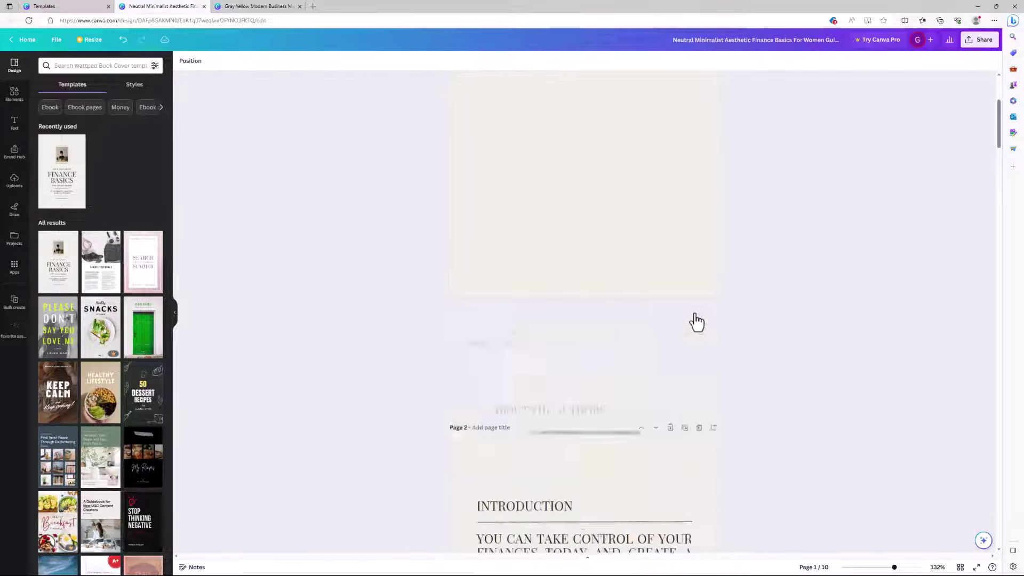
{"action": "left_click", "coordinate": [698, 313]}
{"action": "left_click", "coordinate": [699, 312]}
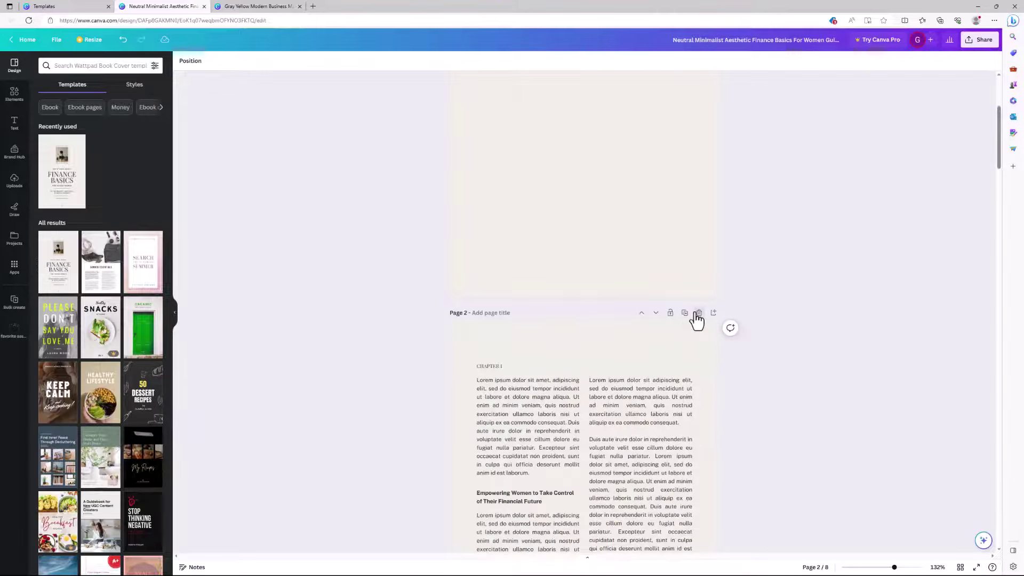
{"action": "left_click", "coordinate": [699, 313]}
{"action": "left_click", "coordinate": [699, 313]}
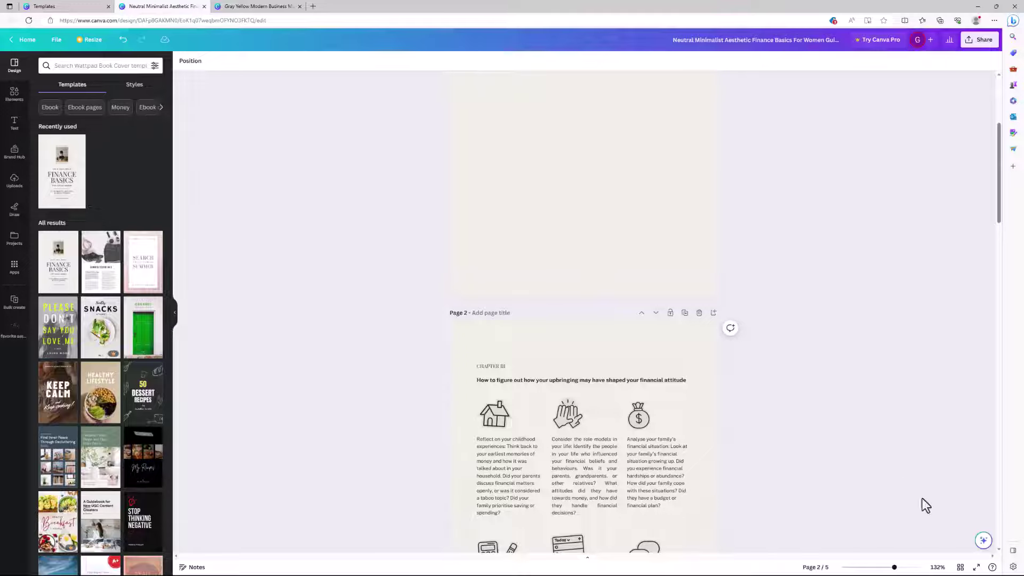
- Select pages 2 to 5 in the page overview and delete them together
{"action": "left_click", "coordinate": [959, 568]}
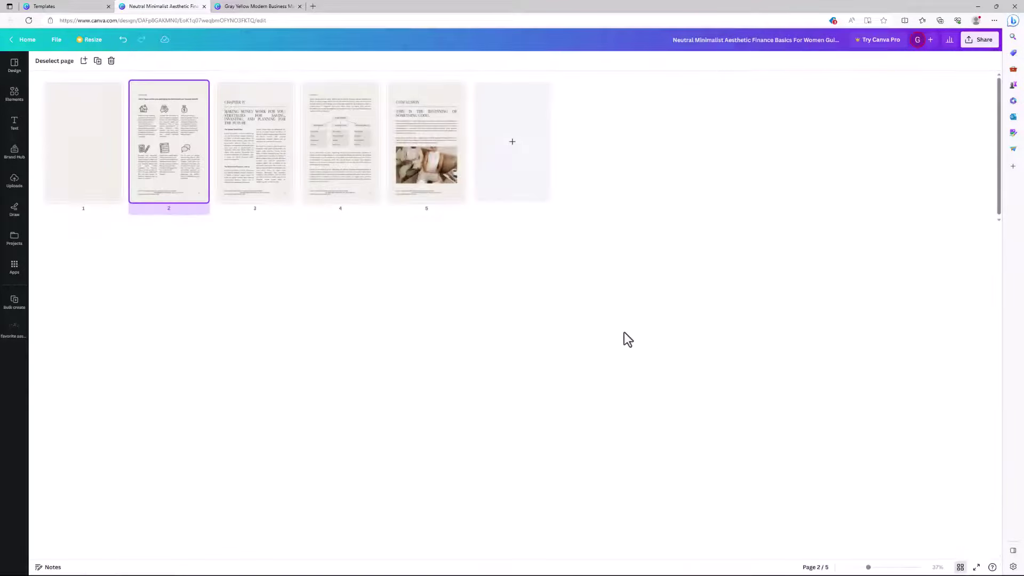
{"action": "left_click", "coordinate": [426, 170], "text": "shift"}
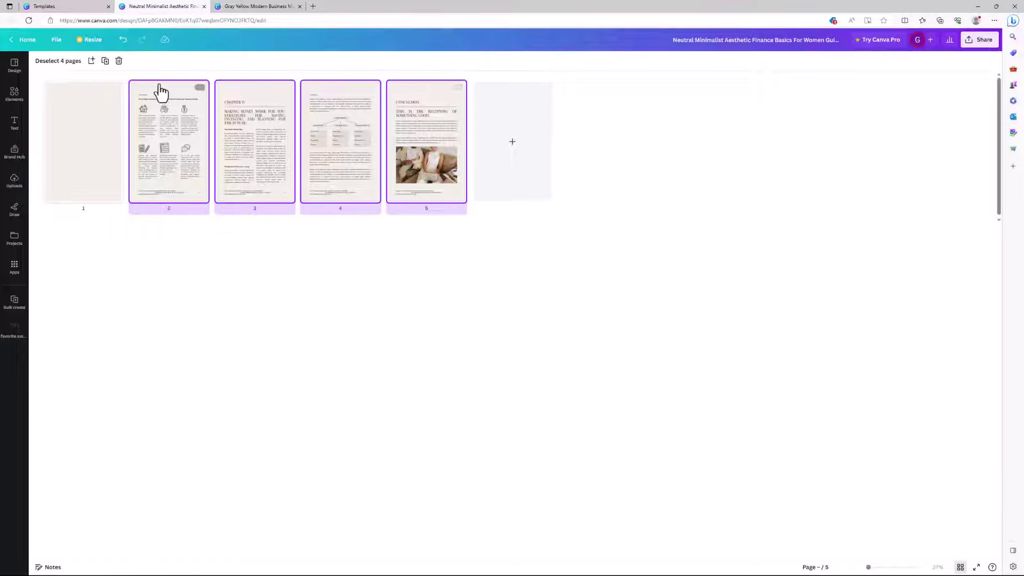
{"action": "left_click", "coordinate": [119, 61]}
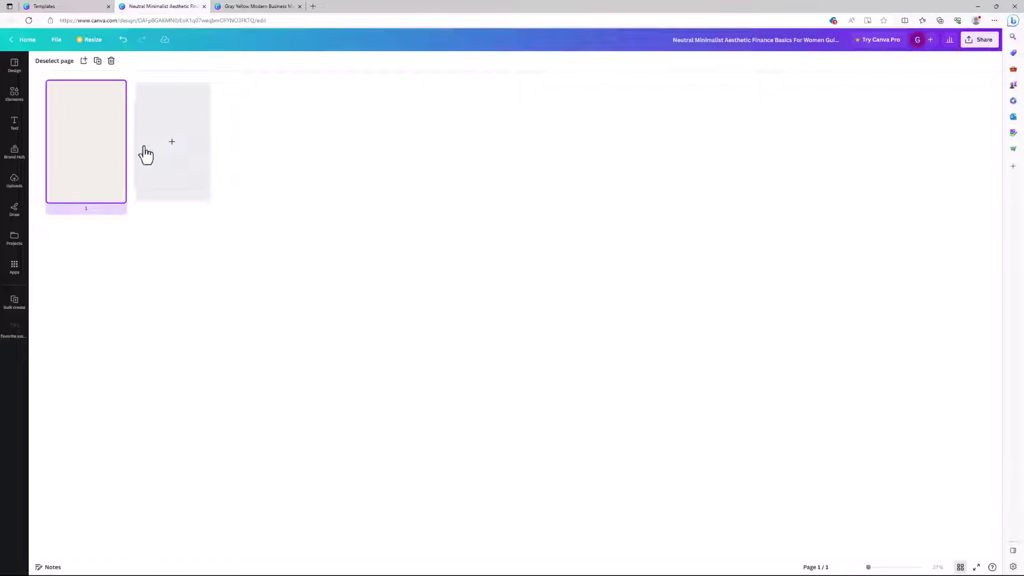
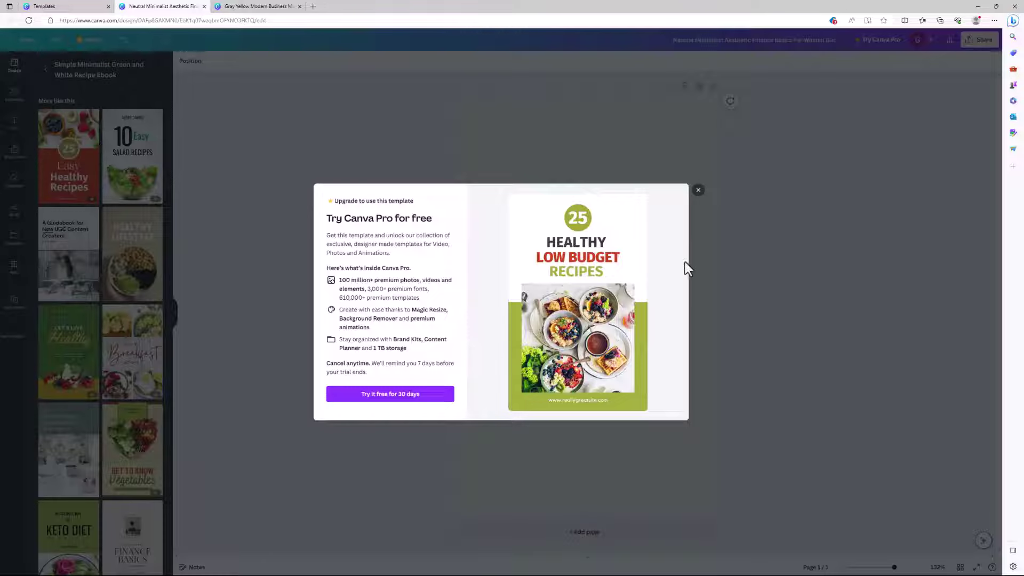
- Dismiss the Canva Pro offer and view the pages of the Olive Green Neutral Declutter ebook template
{"action": "left_click", "coordinate": [697, 191]}
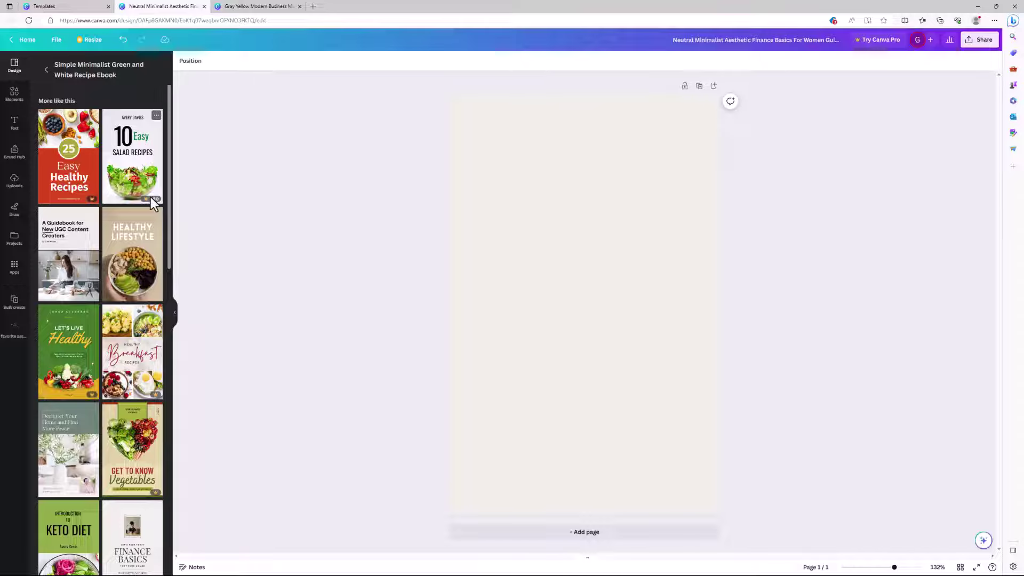
{"action": "scroll", "coordinate": [109, 278], "scroll_direction": "down", "scroll_amount": 2}
{"action": "scroll", "coordinate": [109, 279], "scroll_direction": "down", "scroll_amount": 1}
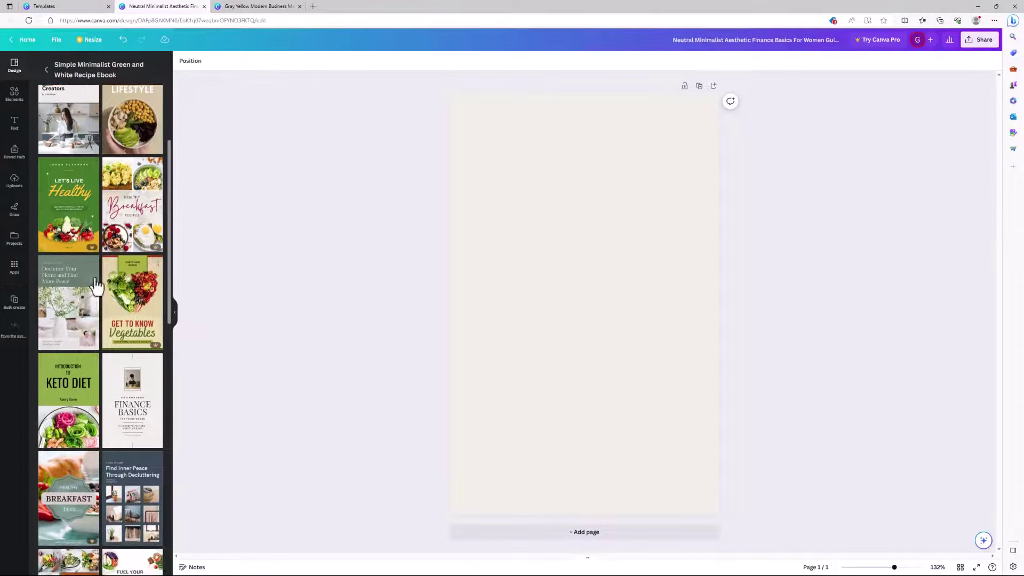
{"action": "left_click", "coordinate": [79, 302]}
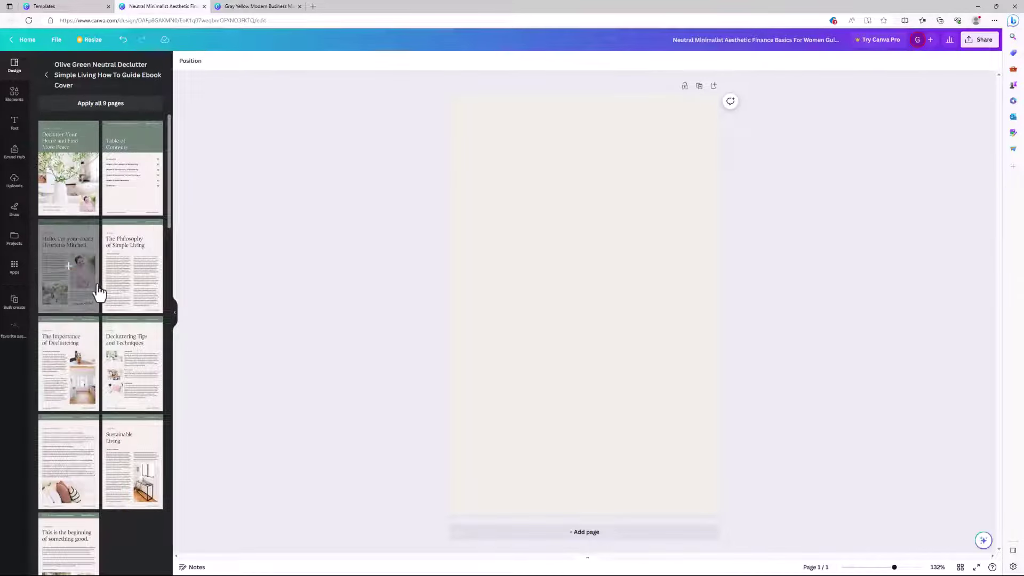
- Return to the "recipe" template results and apply the Foodnotes cover template to the blank page
{"action": "left_click", "coordinate": [47, 75]}
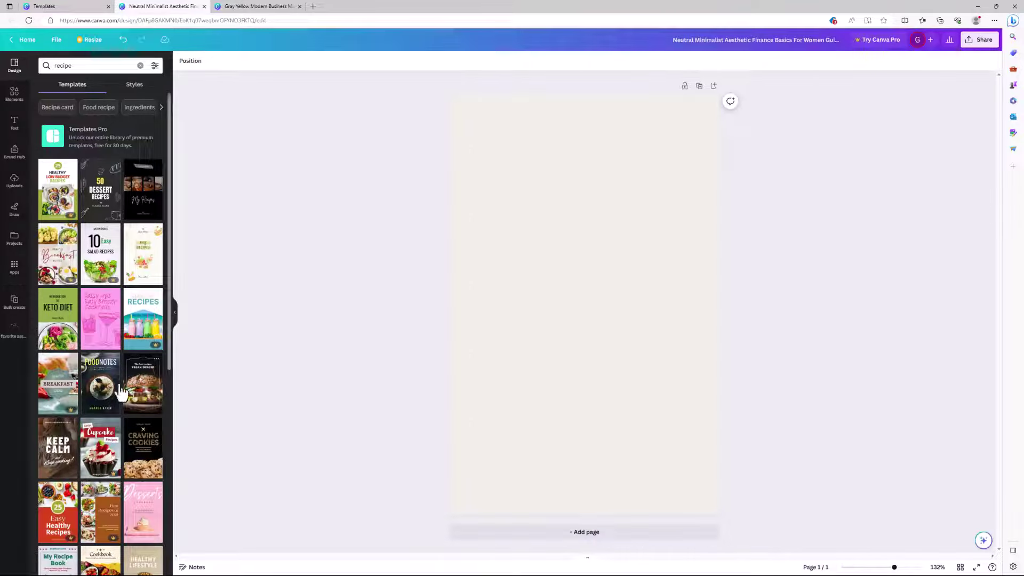
{"action": "left_click", "coordinate": [96, 393]}
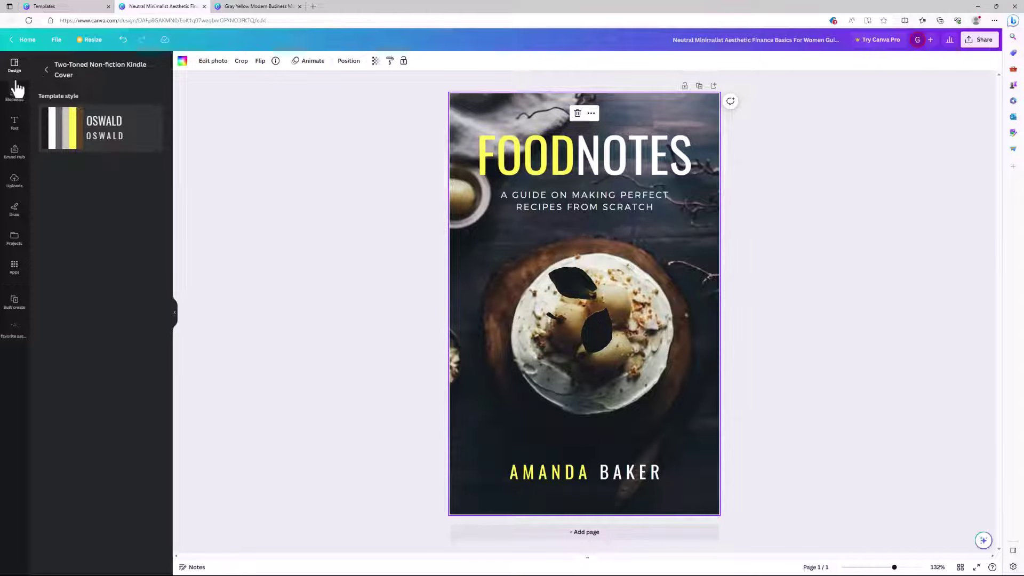
- Return to the "recipe" template results for the ebook and look through the available covers
{"action": "left_click", "coordinate": [15, 98]}
{"action": "left_click", "coordinate": [15, 65]}
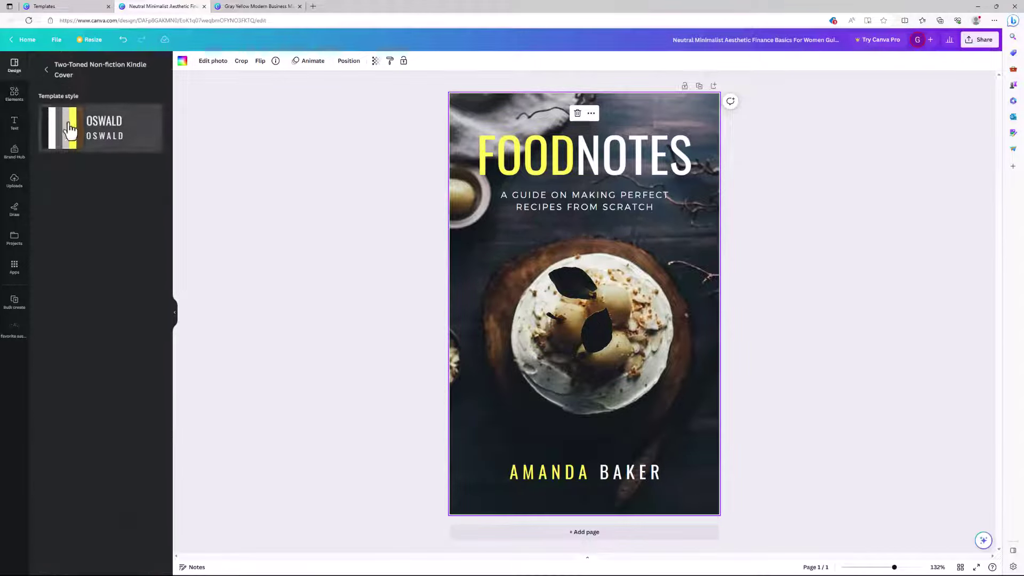
{"action": "left_click", "coordinate": [47, 71]}
{"action": "scroll", "coordinate": [101, 320], "scroll_direction": "down", "scroll_amount": 5}
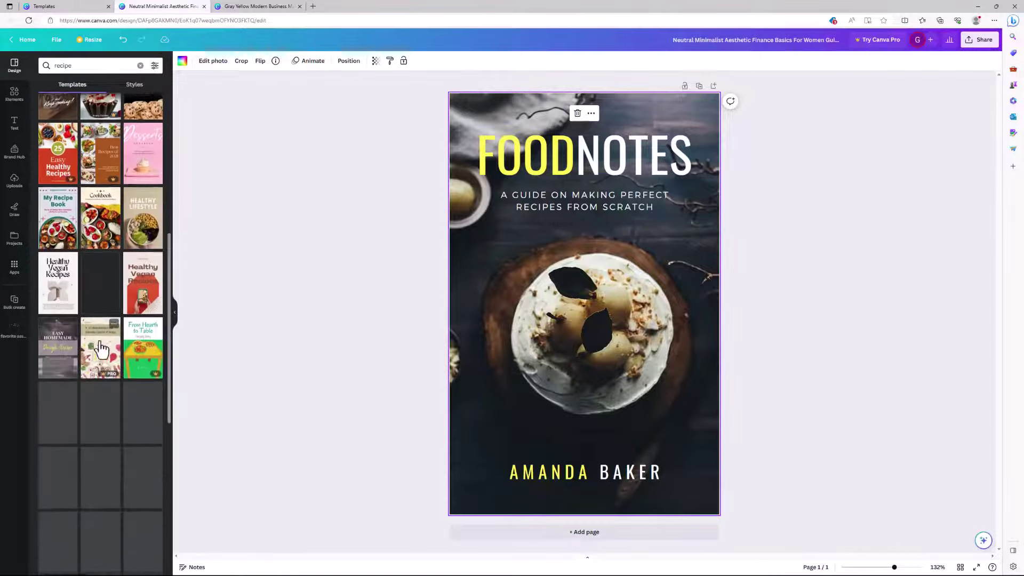
{"action": "scroll", "coordinate": [101, 352], "scroll_direction": "up", "scroll_amount": 5}
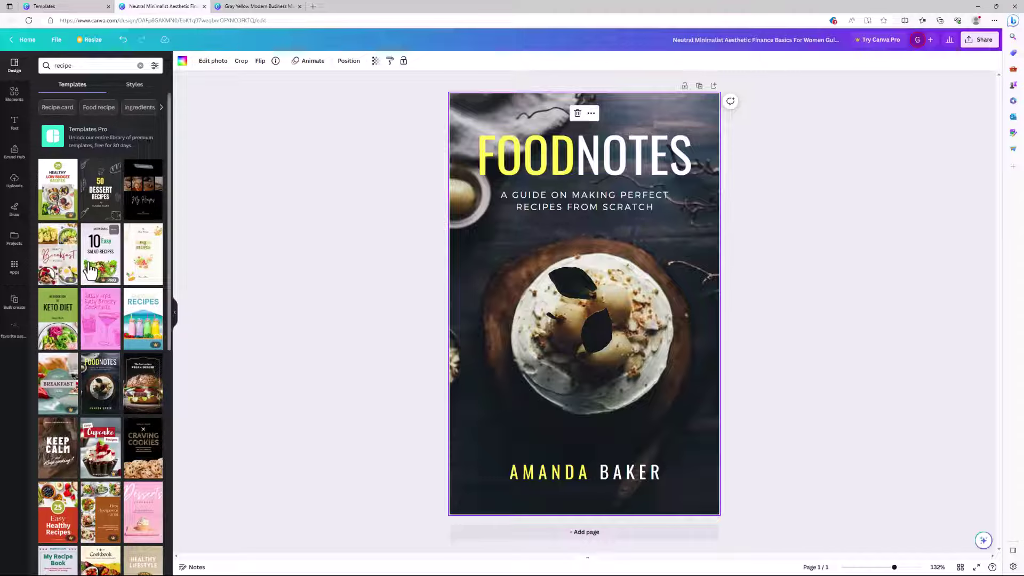
- Switch to the blank Gray Yellow Modern Business Magazine Cover design, search its templates for "recipe" and browse the results
{"action": "left_click", "coordinate": [231, 6]}
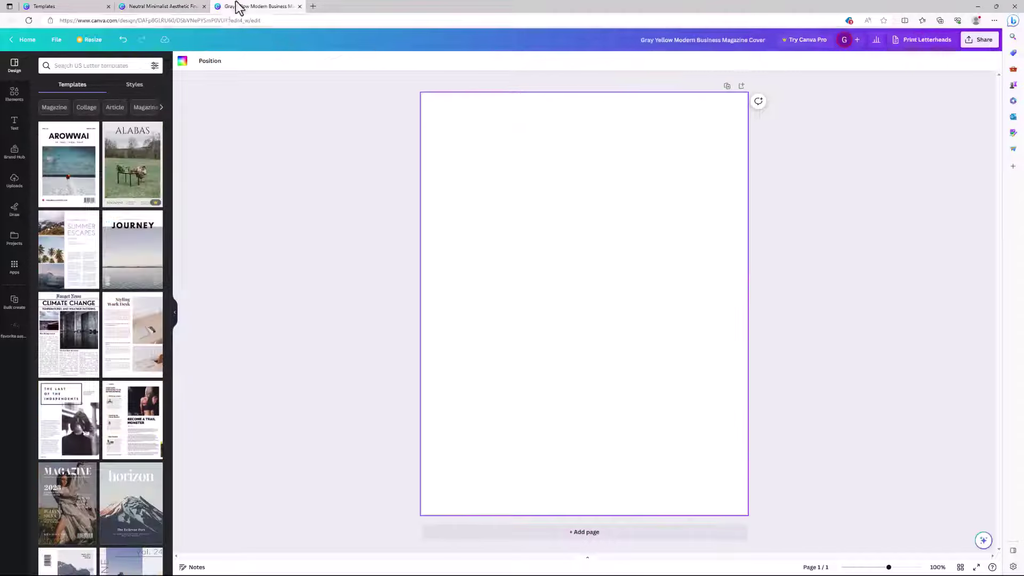
{"action": "left_click", "coordinate": [89, 67]}
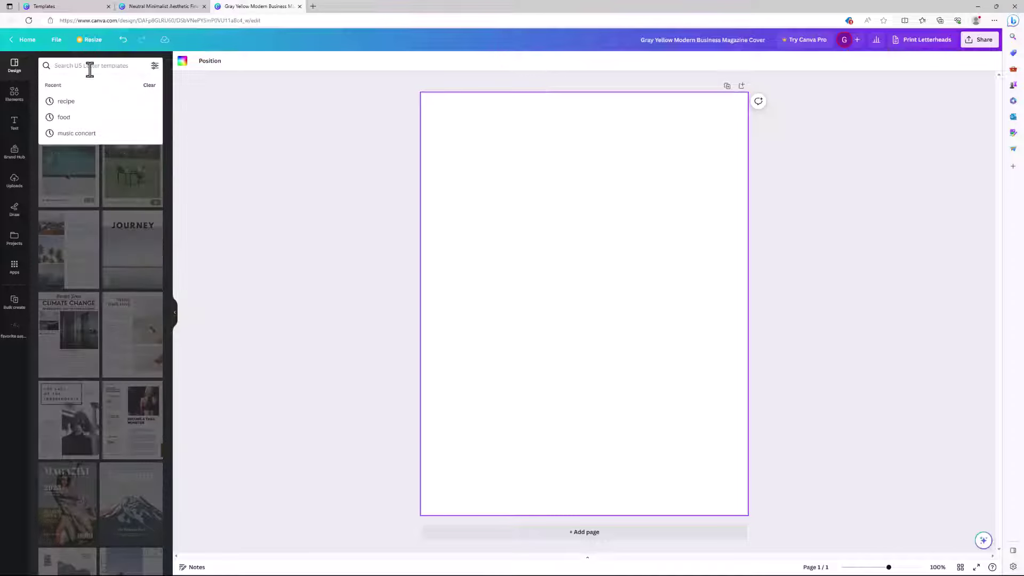
{"action": "type", "text": "recipe"}
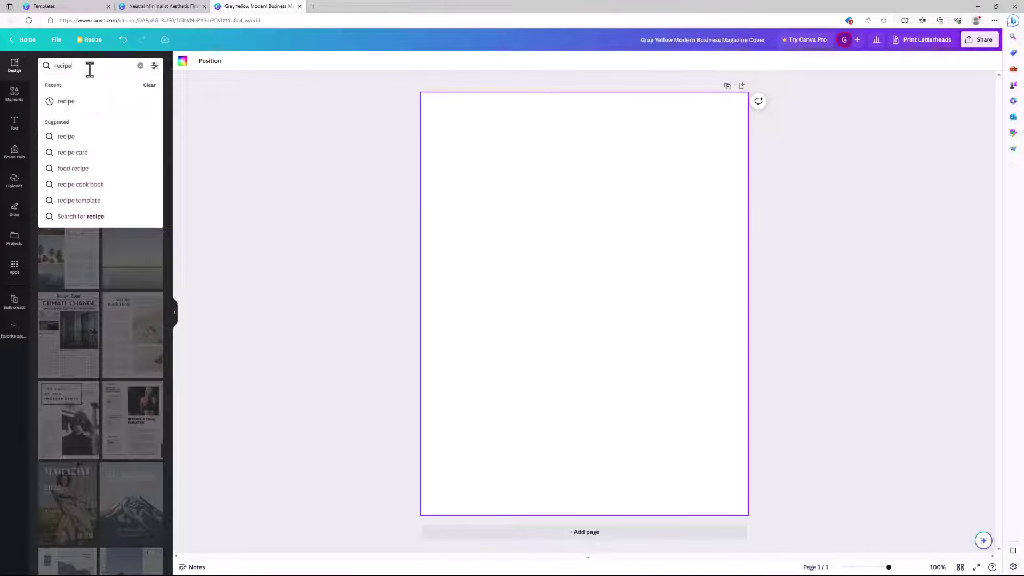
{"action": "key", "text": "Return"}
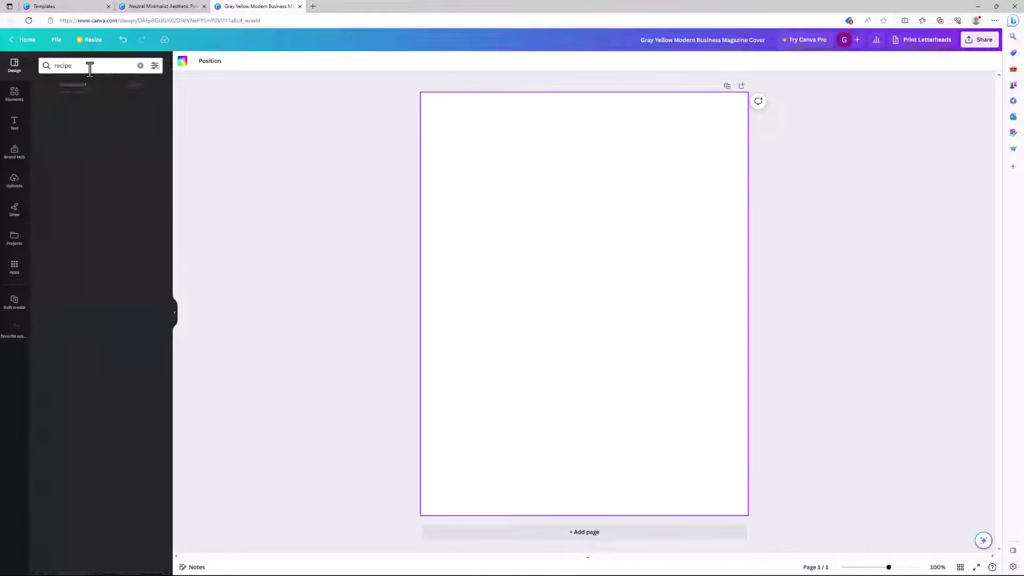
{"action": "scroll", "coordinate": [107, 256], "scroll_direction": "down", "scroll_amount": 7}
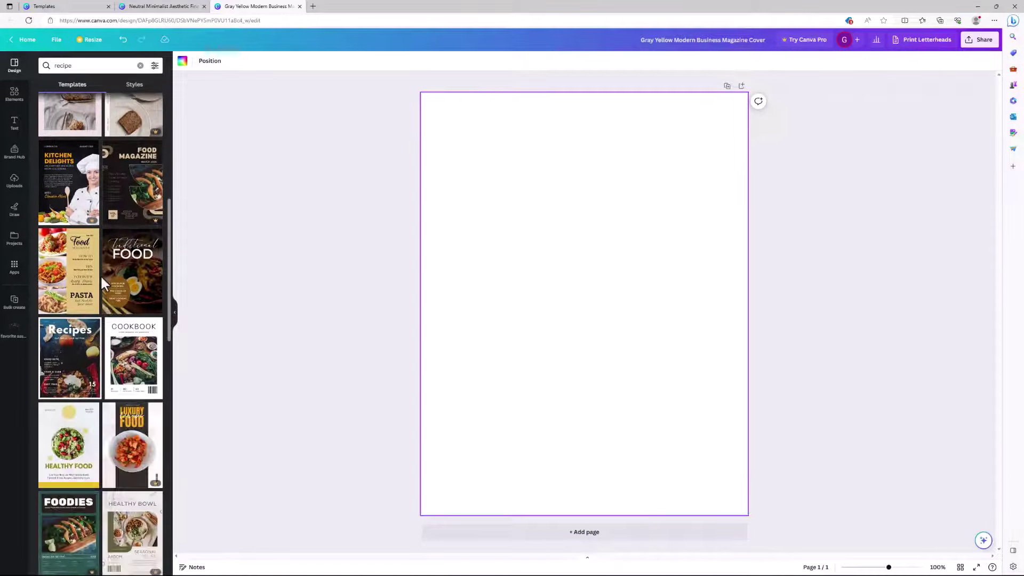
{"action": "scroll", "coordinate": [101, 277], "scroll_direction": "up", "scroll_amount": 8}
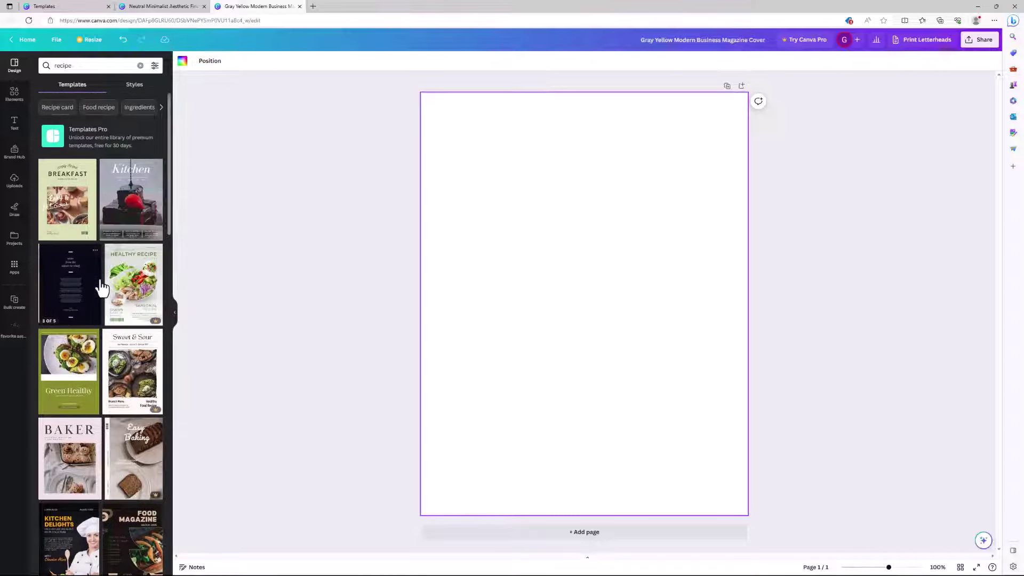
- Apply the Food Recipe Magazine template's Kitchen cover to the blank page, then add two pages holding its Inside and Vitamin Sea layouts
{"action": "left_click", "coordinate": [120, 212]}
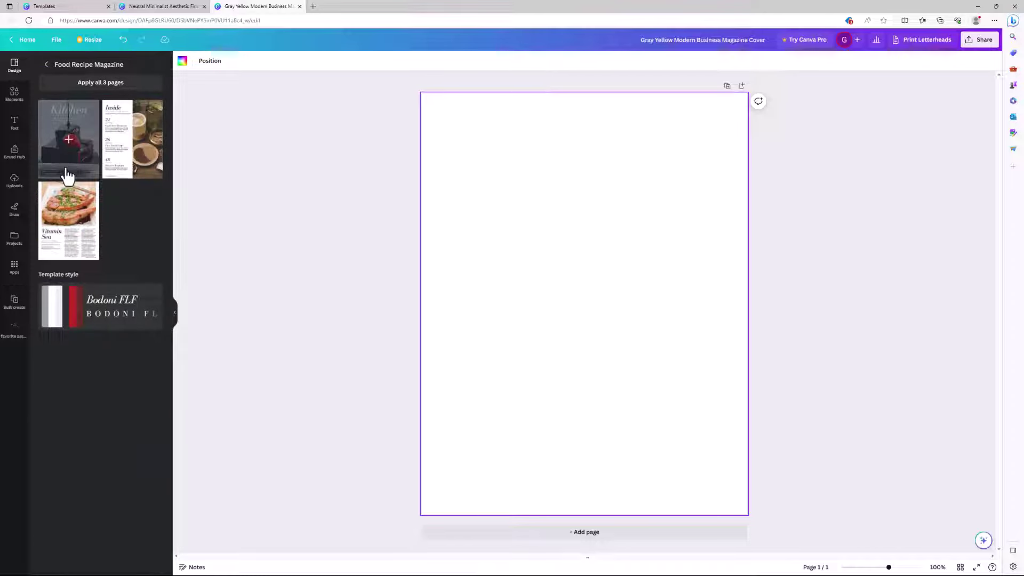
{"action": "left_click", "coordinate": [70, 147]}
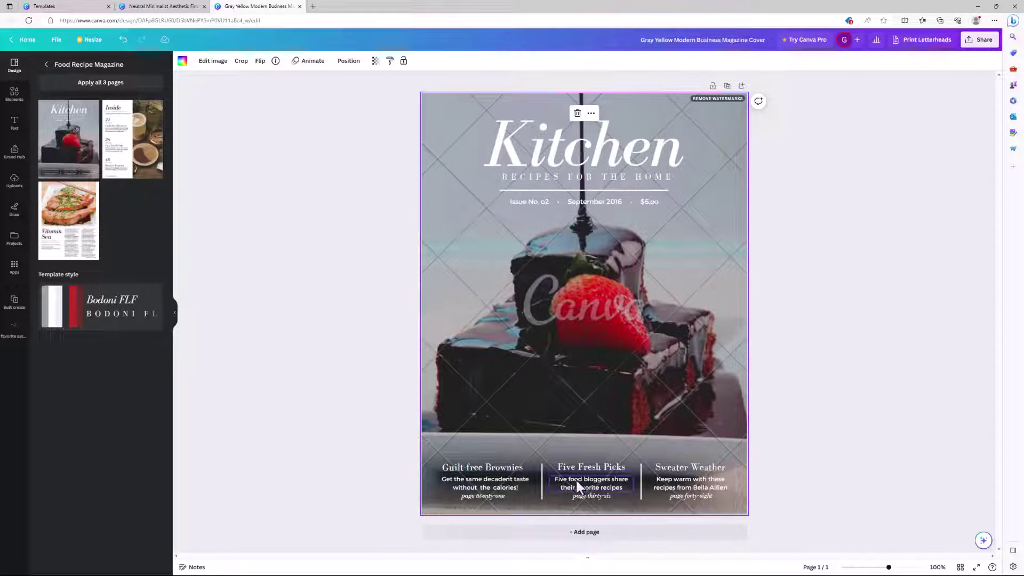
{"action": "left_click", "coordinate": [564, 532]}
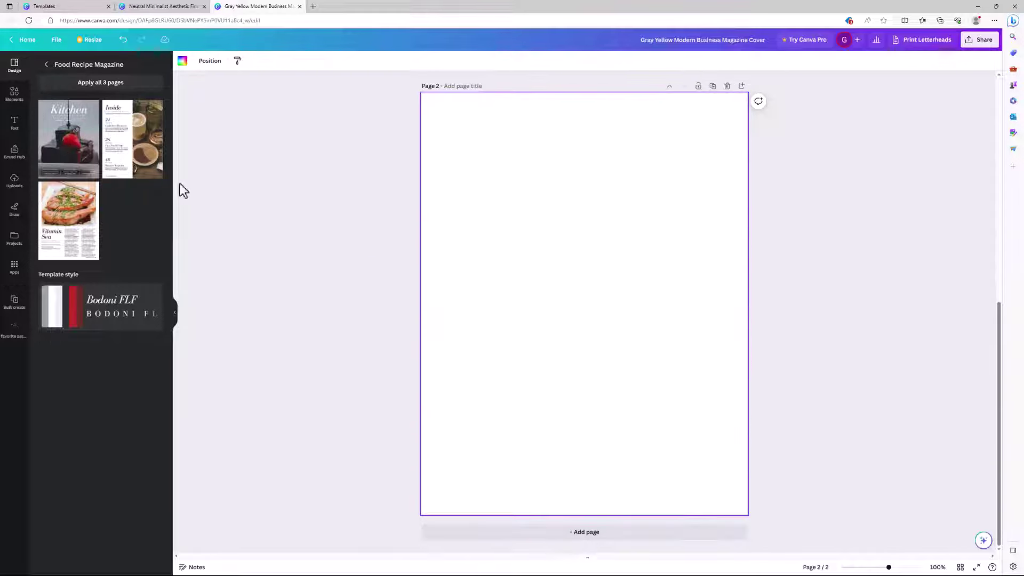
{"action": "left_click", "coordinate": [153, 164]}
{"action": "left_click", "coordinate": [545, 536]}
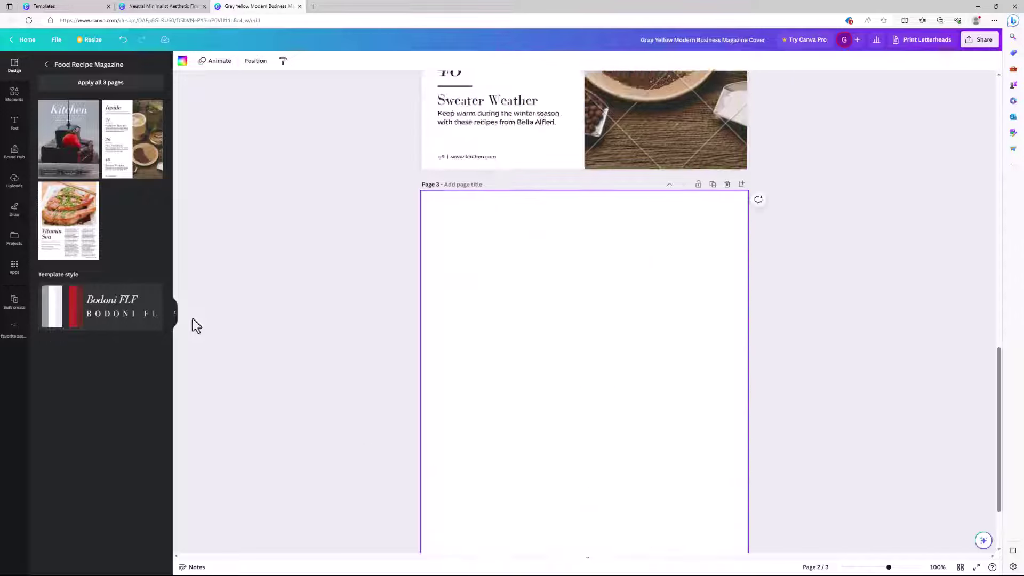
{"action": "left_click", "coordinate": [73, 235]}
- Look through the cover, contents and article pages of the magazine, and return the template list to the "recipe" results
{"action": "scroll", "coordinate": [338, 324], "scroll_direction": "up", "scroll_amount": 15}
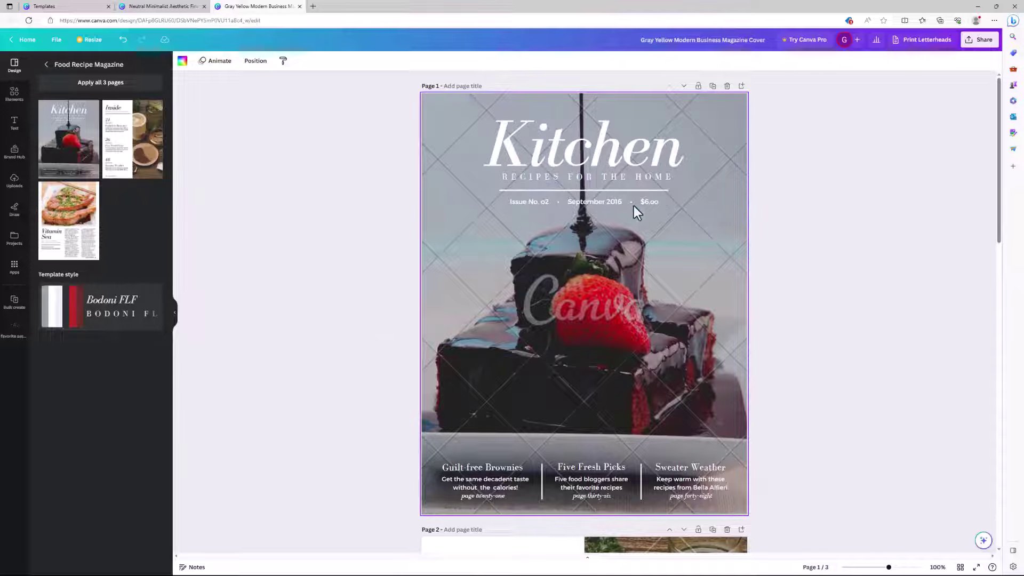
{"action": "scroll", "coordinate": [616, 203], "scroll_direction": "down", "scroll_amount": 8}
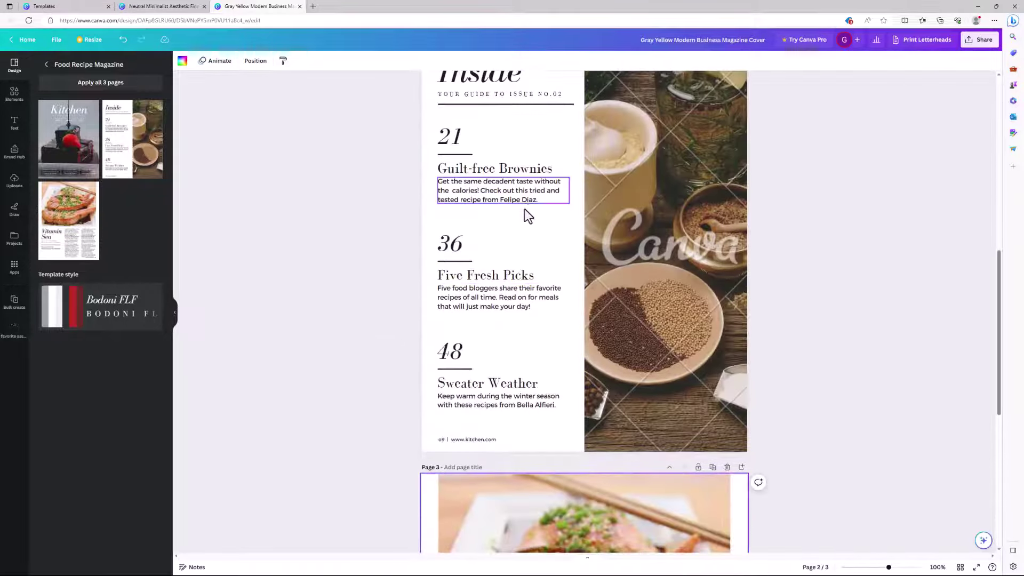
{"action": "scroll", "coordinate": [566, 279], "scroll_direction": "up", "scroll_amount": 3}
{"action": "scroll", "coordinate": [565, 263], "scroll_direction": "down", "scroll_amount": 5}
{"action": "scroll", "coordinate": [568, 279], "scroll_direction": "down", "scroll_amount": 4}
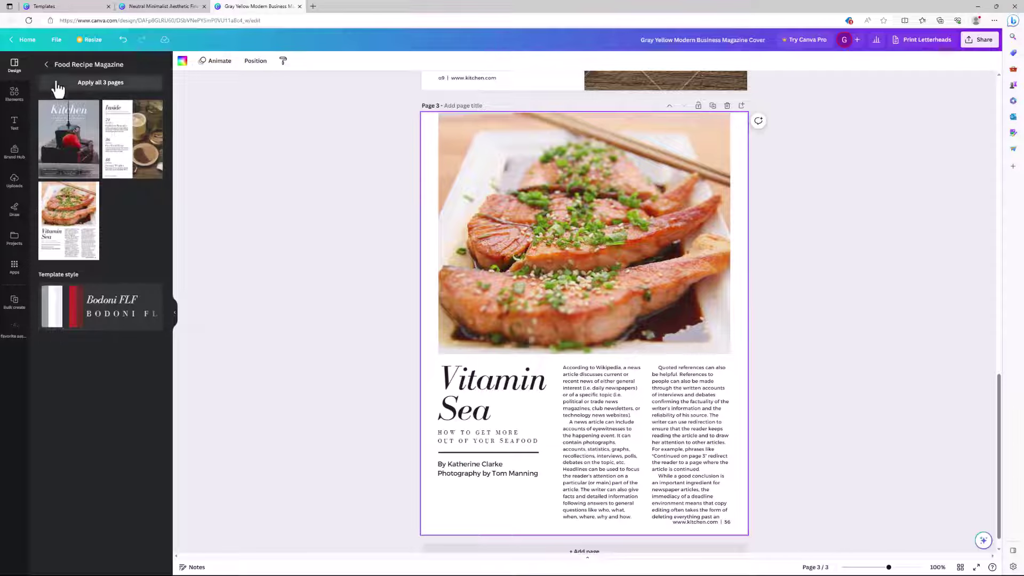
{"action": "left_click", "coordinate": [46, 64]}
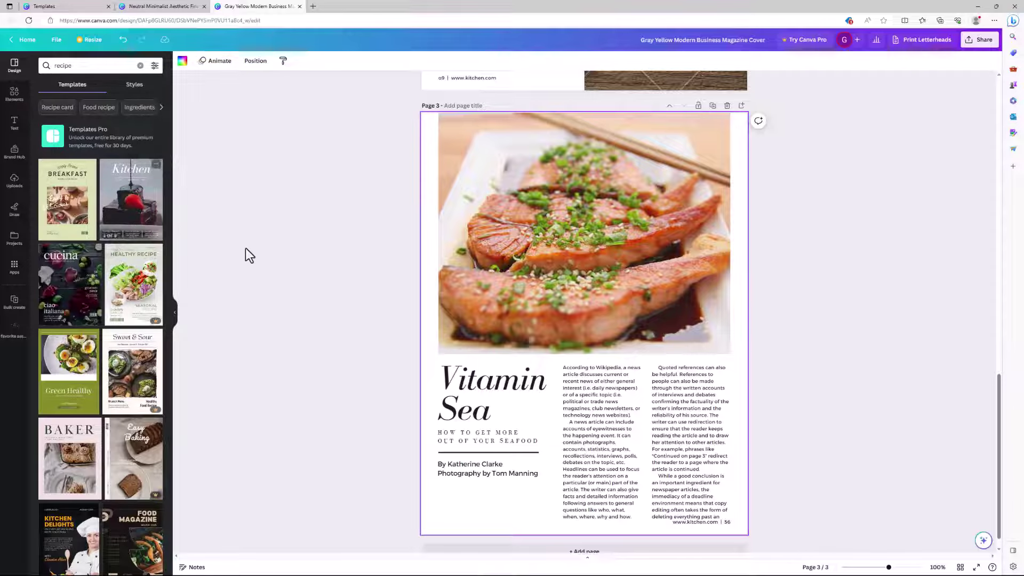
{"action": "scroll", "coordinate": [512, 278], "scroll_direction": "down", "scroll_amount": 1}
{"action": "scroll", "coordinate": [519, 285], "scroll_direction": "up", "scroll_amount": 10}
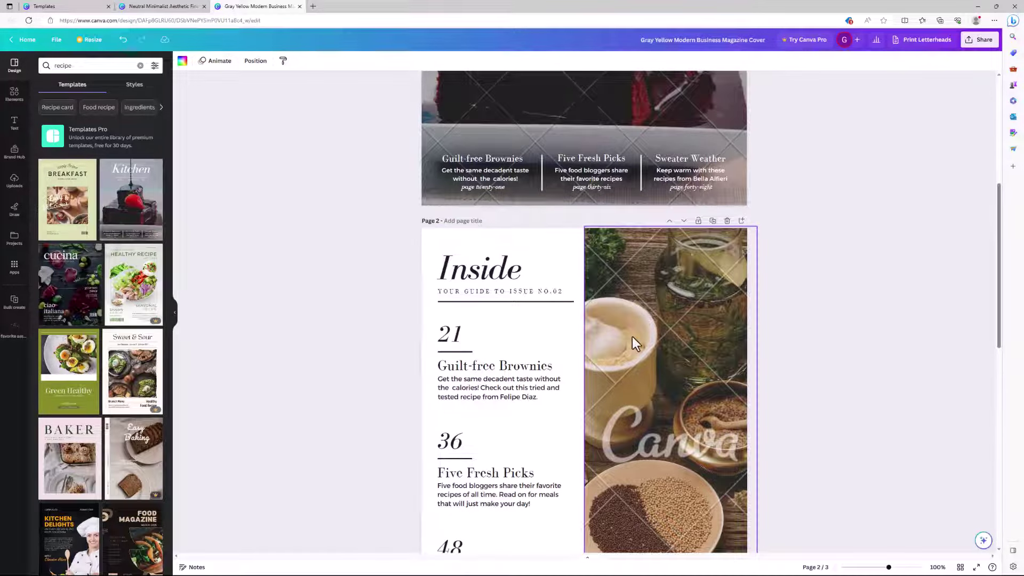
{"action": "scroll", "coordinate": [635, 320], "scroll_direction": "down", "scroll_amount": 3}
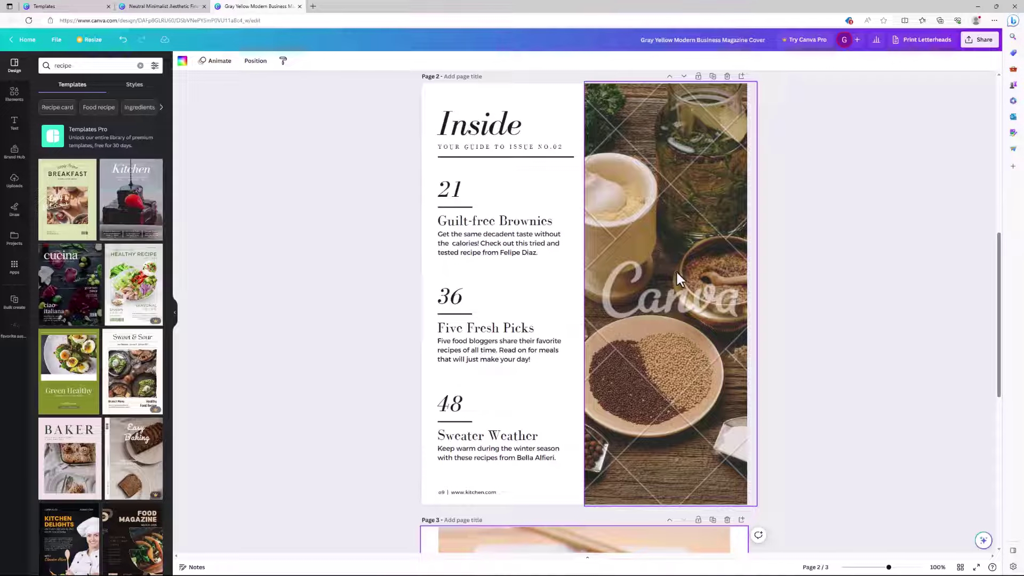
{"action": "scroll", "coordinate": [676, 270], "scroll_direction": "up", "scroll_amount": 5}
{"action": "scroll", "coordinate": [590, 195], "scroll_direction": "up", "scroll_amount": 3}
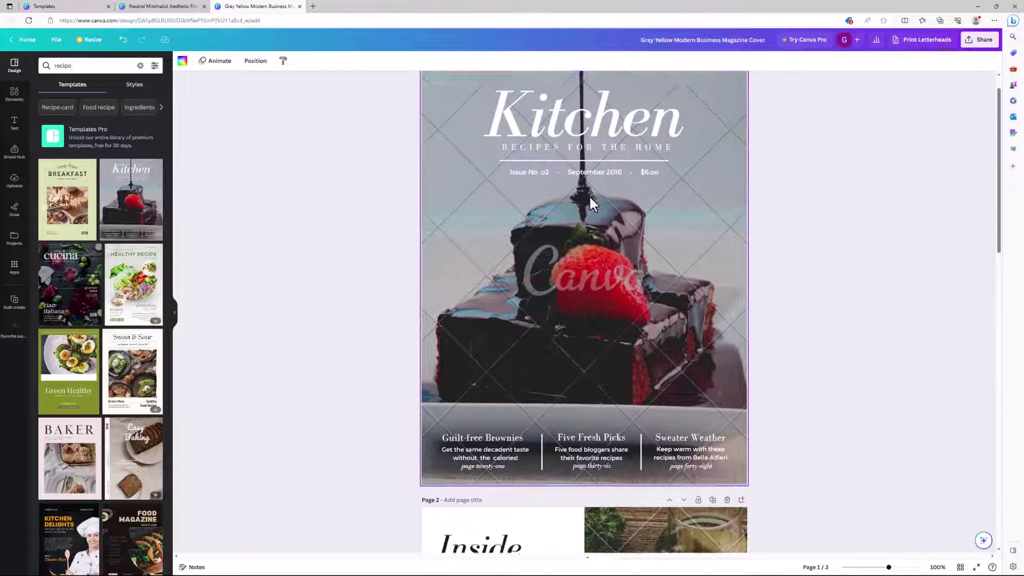
{"action": "scroll", "coordinate": [589, 194], "scroll_direction": "up", "scroll_amount": 1}
- Try to download all pages of the magazine as PDF Print with the RGB color profile
{"action": "left_click", "coordinate": [979, 40]}
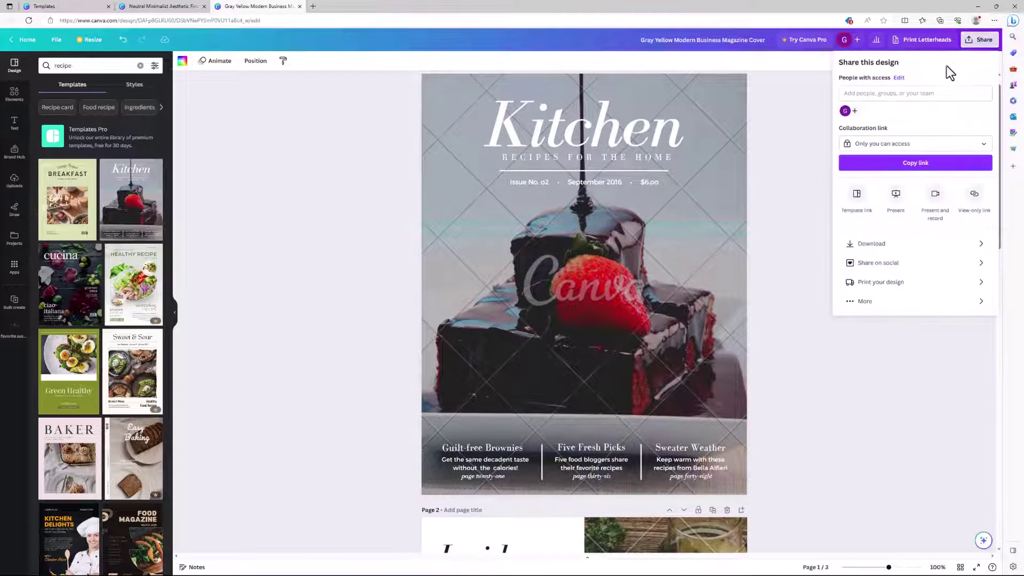
{"action": "left_click", "coordinate": [917, 164]}
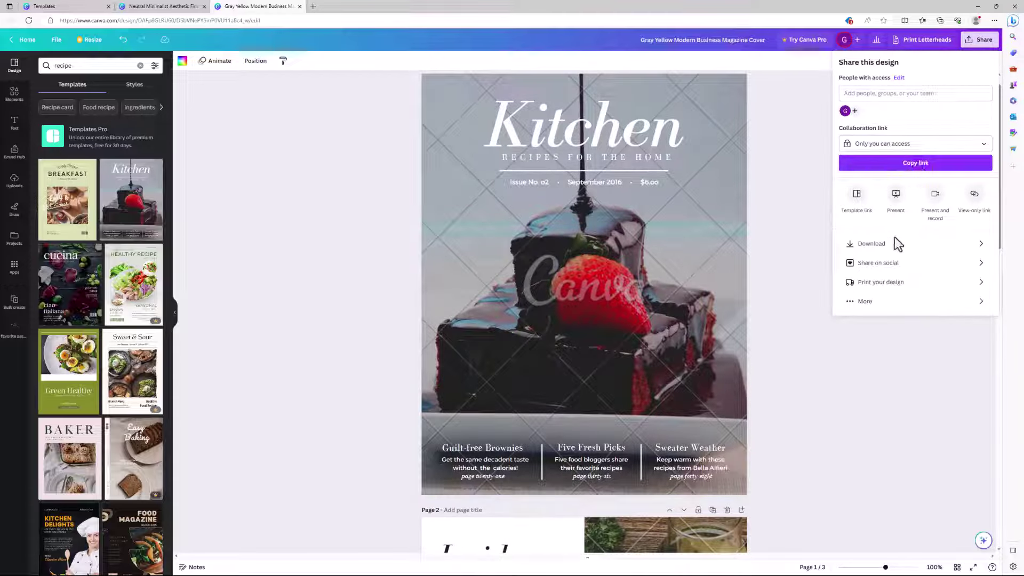
{"action": "left_click", "coordinate": [896, 243]}
{"action": "left_click", "coordinate": [936, 99]}
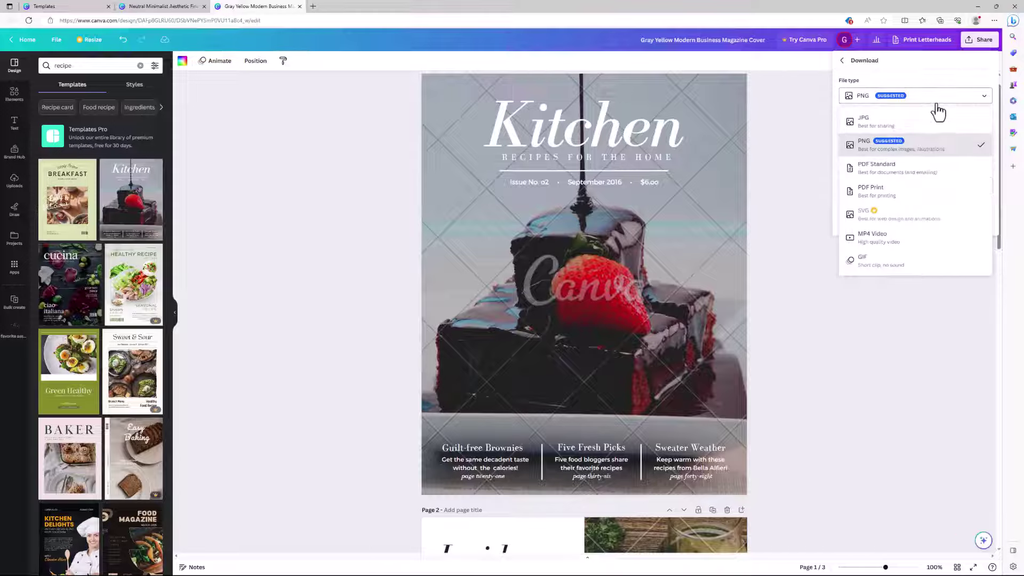
{"action": "left_click", "coordinate": [896, 192]}
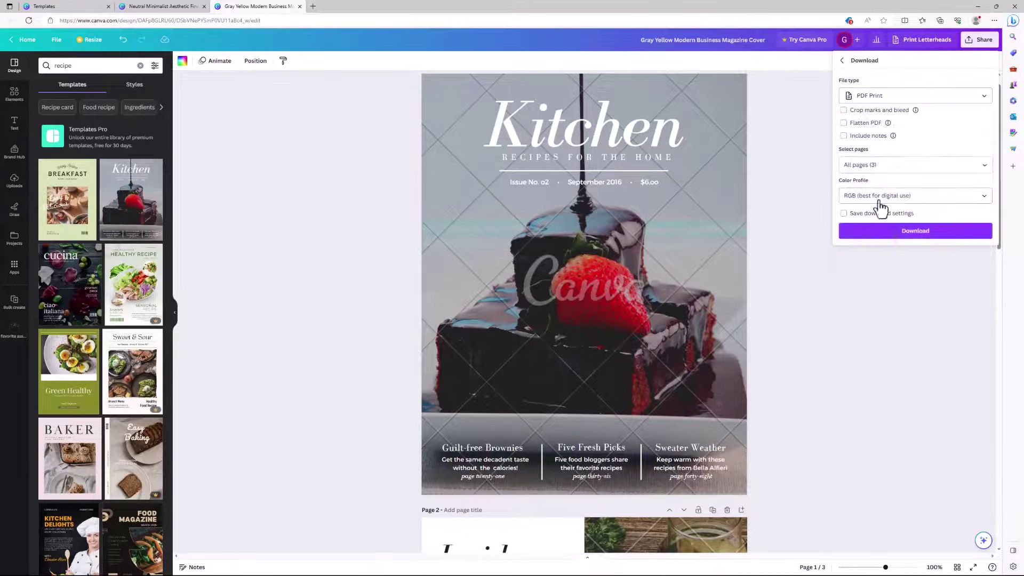
{"action": "left_click", "coordinate": [890, 231]}
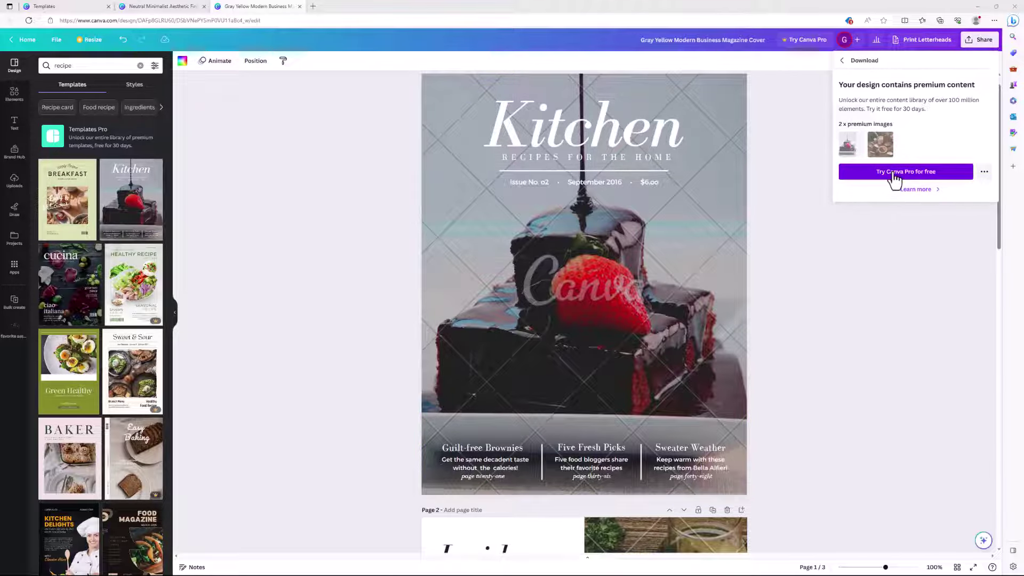
- View the alternatives to the Canva Pro trial, check the premium images on the magazine pages, and close the download options
{"action": "left_click", "coordinate": [984, 171]}
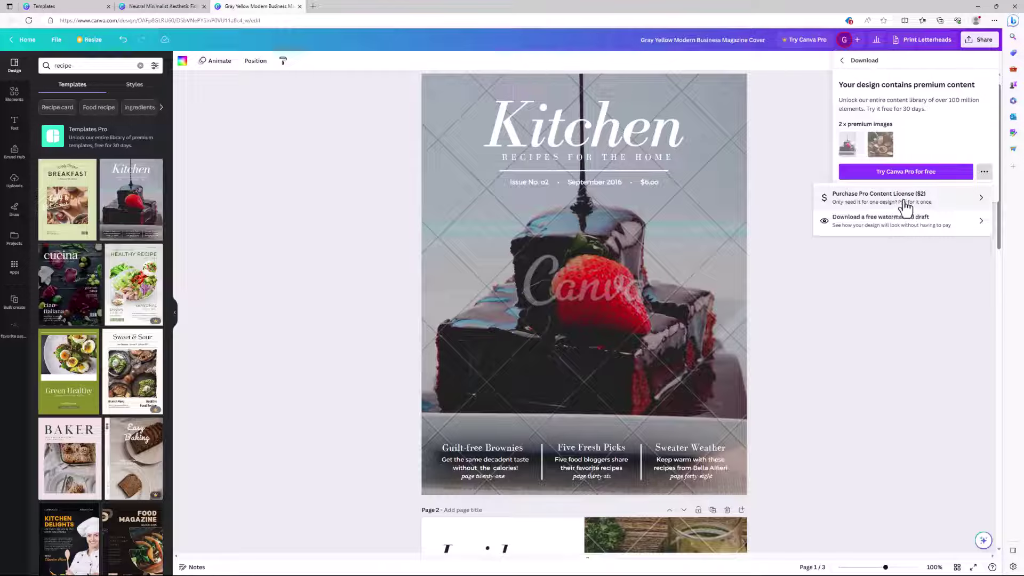
{"action": "scroll", "coordinate": [741, 351], "scroll_direction": "down", "scroll_amount": 4}
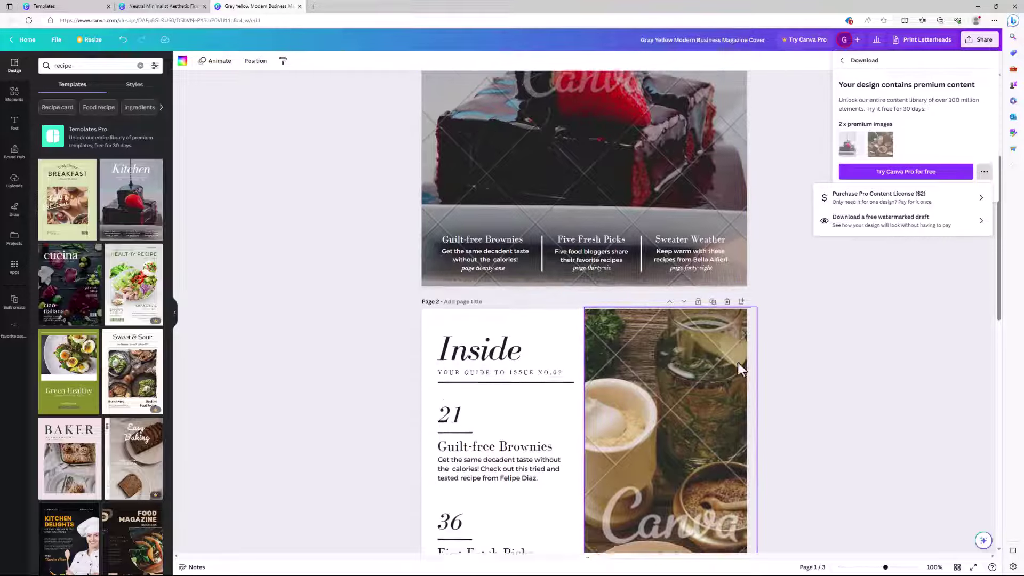
{"action": "scroll", "coordinate": [670, 382], "scroll_direction": "up", "scroll_amount": 5}
{"action": "scroll", "coordinate": [693, 385], "scroll_direction": "down", "scroll_amount": 8}
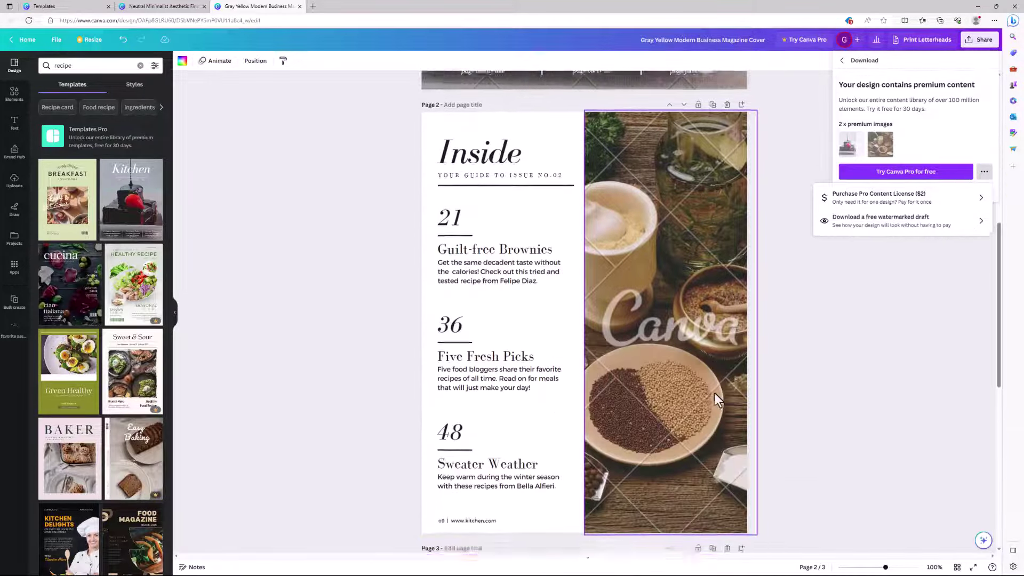
{"action": "scroll", "coordinate": [715, 392], "scroll_direction": "up", "scroll_amount": 5}
{"action": "scroll", "coordinate": [711, 296], "scroll_direction": "up", "scroll_amount": 3}
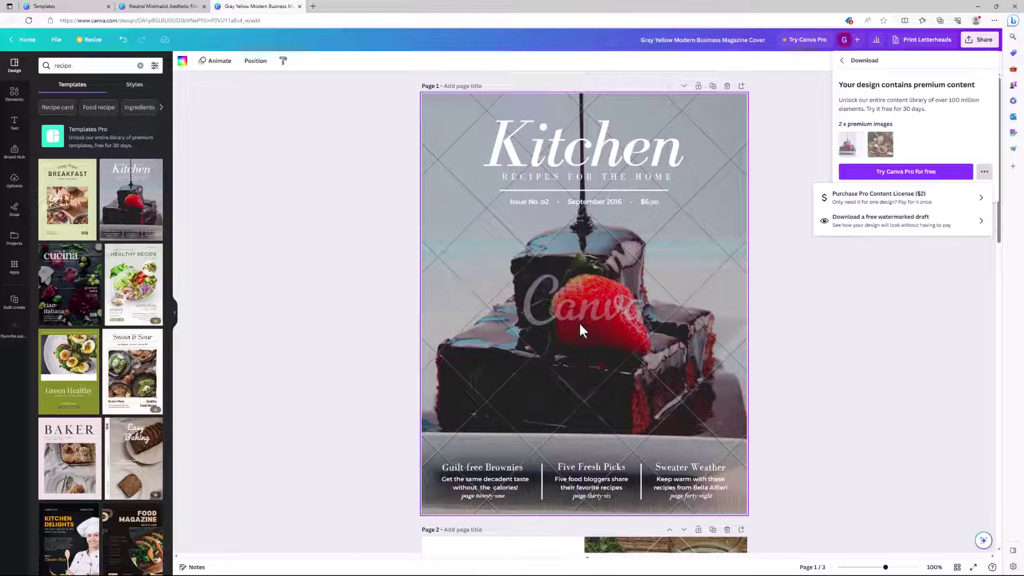
{"action": "key", "text": "Escape"}
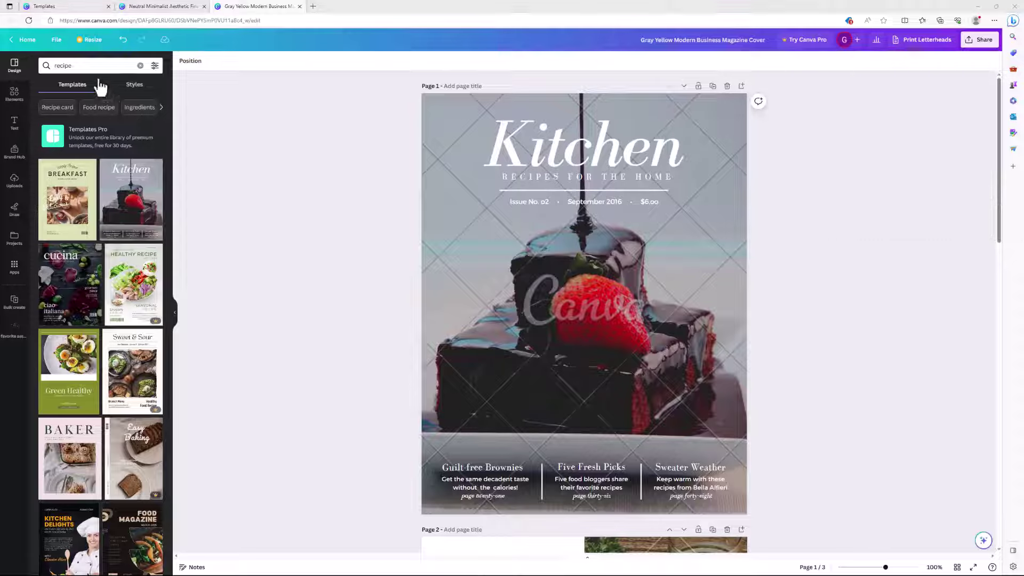
- Search the magazine templates for "food" and open the details of the Savory cover template
{"action": "left_click", "coordinate": [78, 66]}
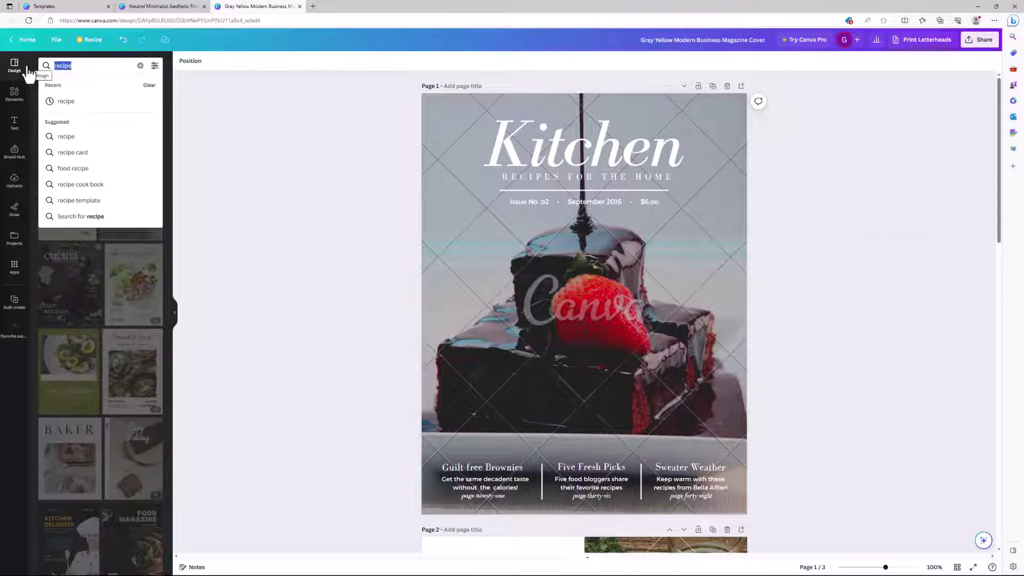
{"action": "type", "text": "f"}
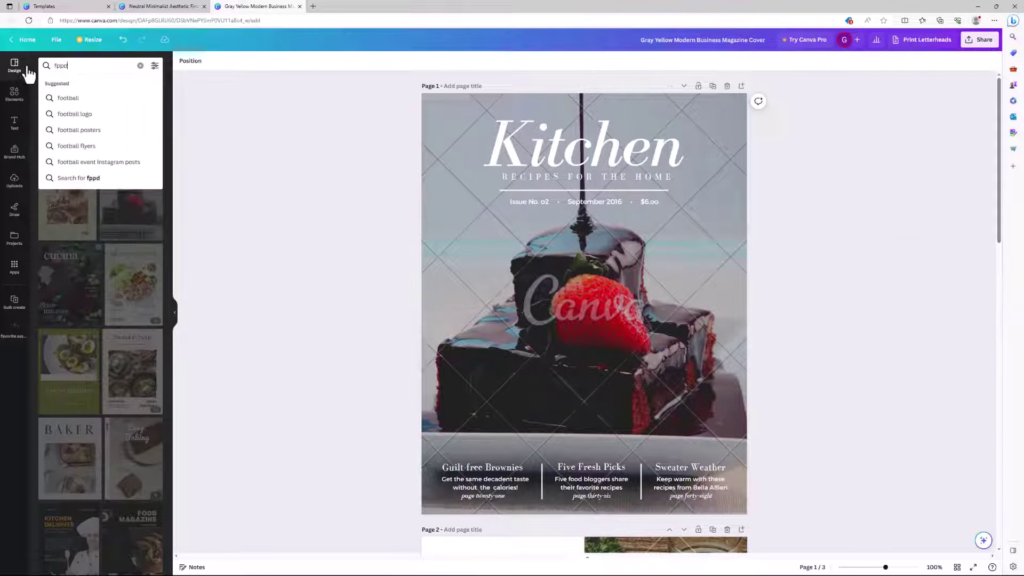
{"action": "type", "text": "ood"}
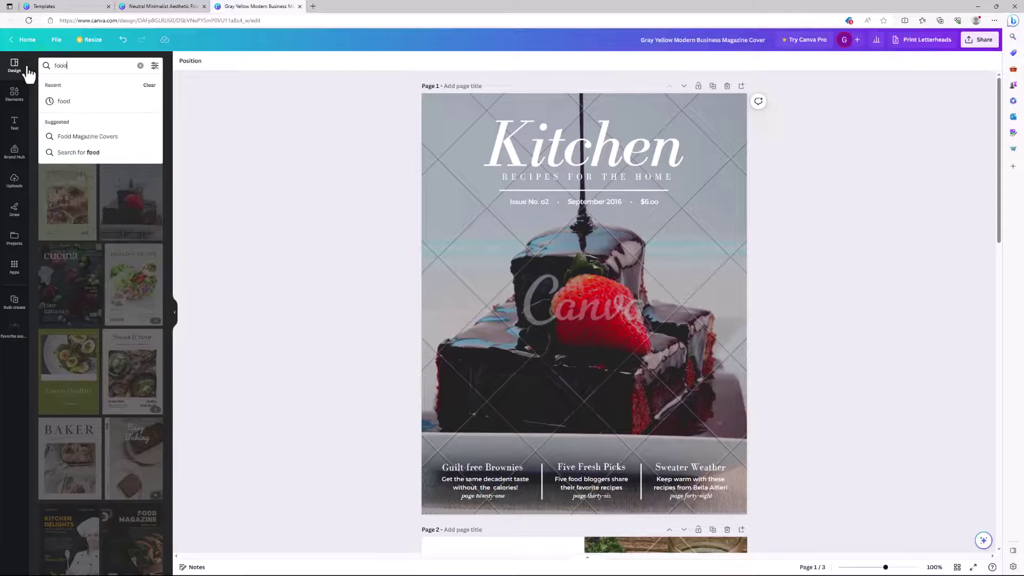
{"action": "key", "text": "Return"}
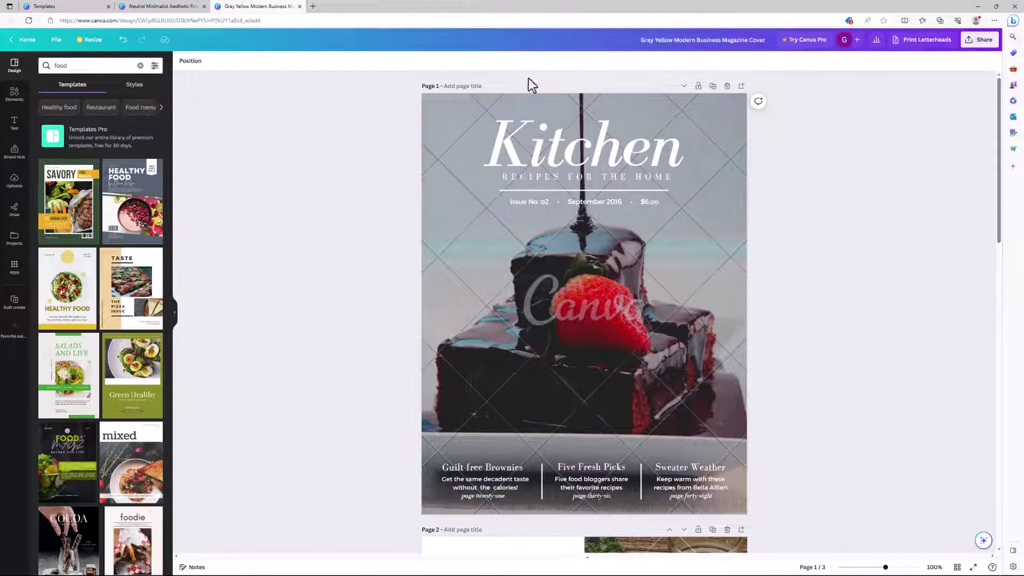
{"action": "left_click", "coordinate": [93, 165]}
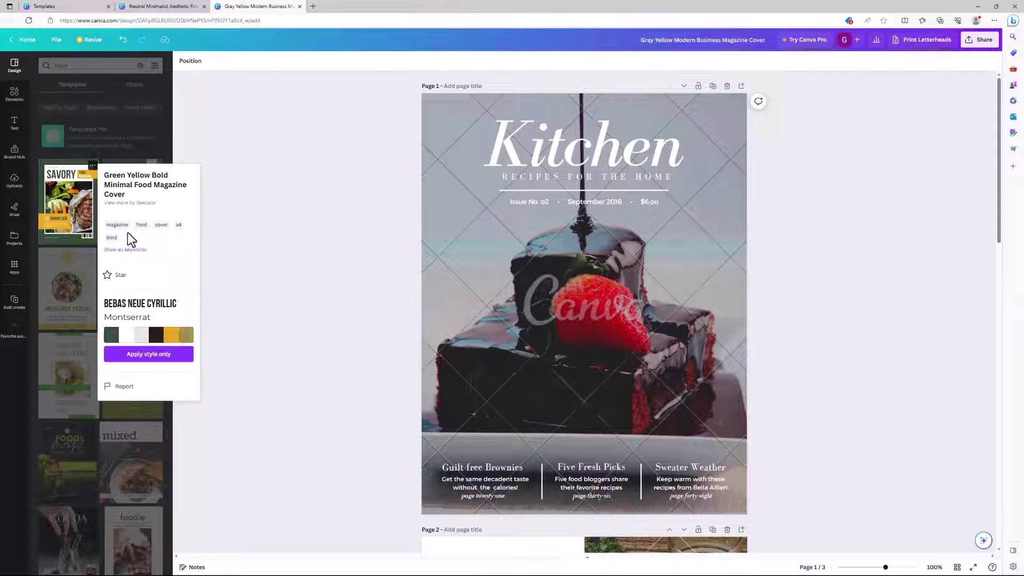
- Close the Savory template details and look through the magazine's cover, contents and article pages
{"action": "left_click", "coordinate": [213, 152]}
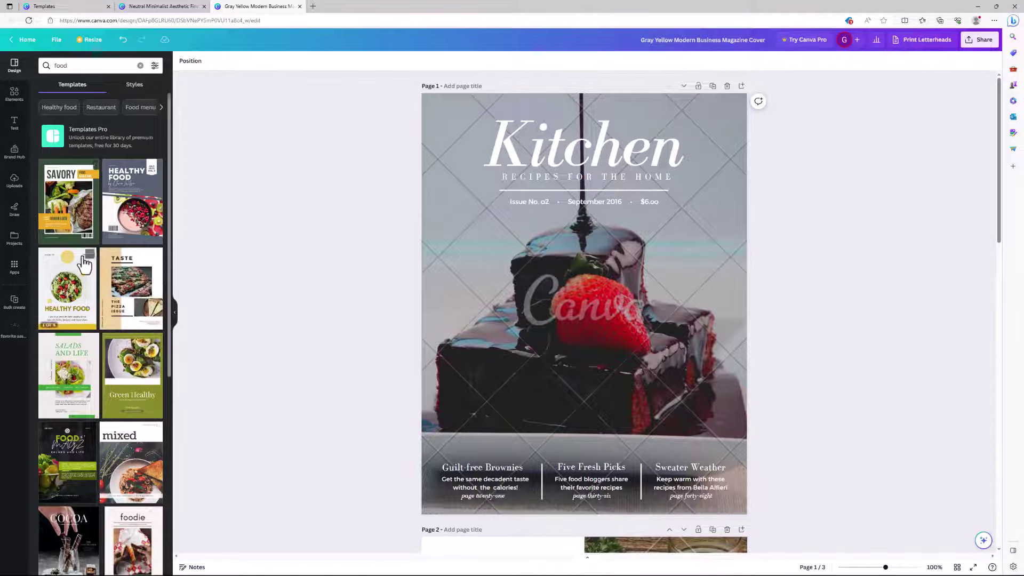
{"action": "scroll", "coordinate": [476, 327], "scroll_direction": "down", "scroll_amount": 10}
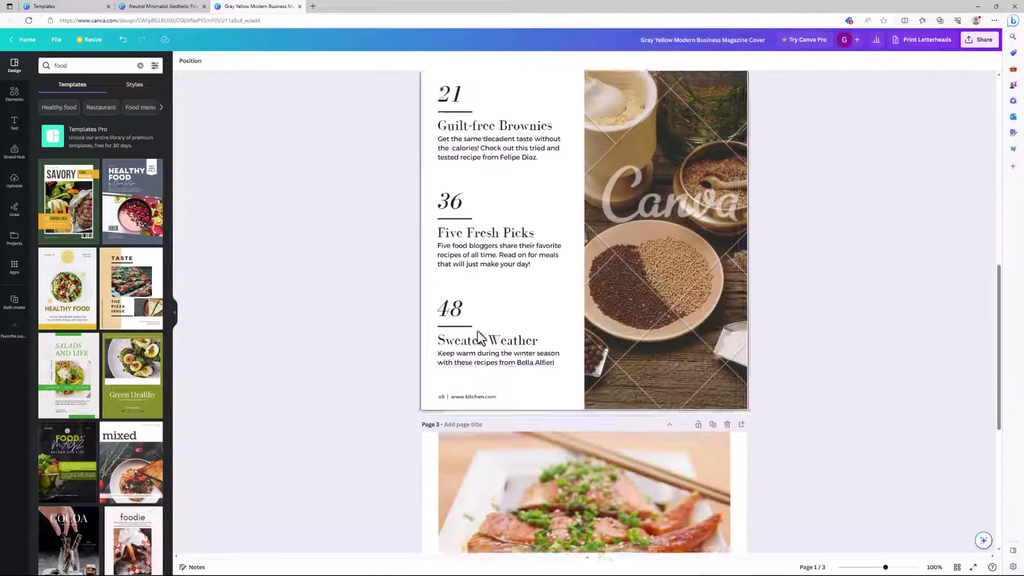
{"action": "scroll", "coordinate": [478, 332], "scroll_direction": "down", "scroll_amount": 5}
{"action": "scroll", "coordinate": [478, 334], "scroll_direction": "up", "scroll_amount": 7}
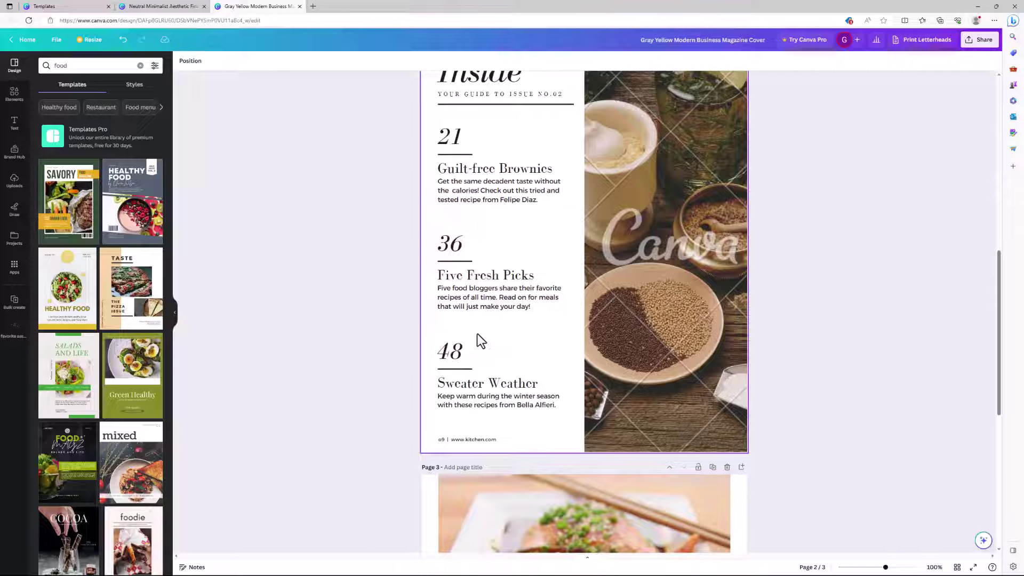
{"action": "scroll", "coordinate": [474, 352], "scroll_direction": "up", "scroll_amount": 8}
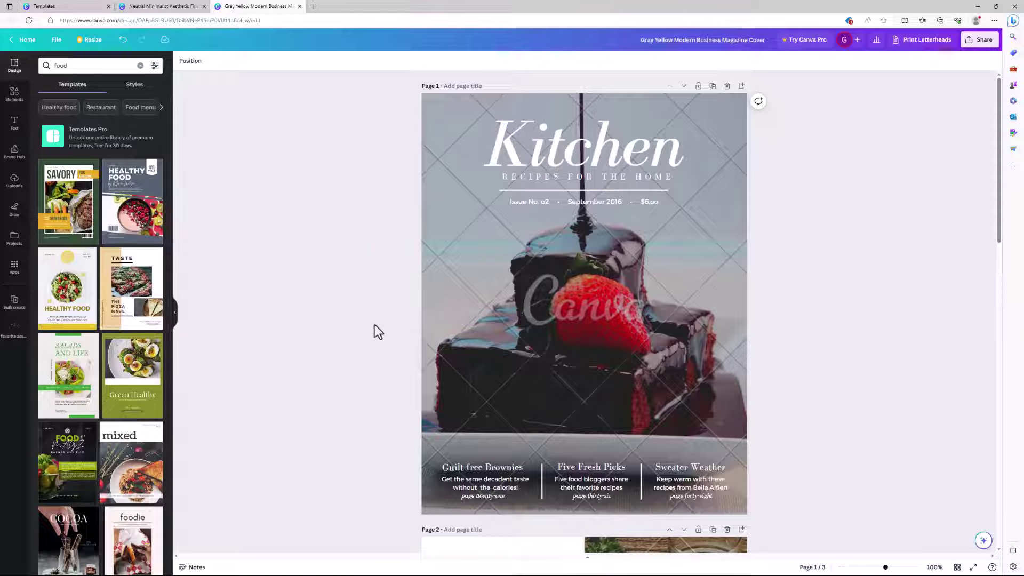
{"action": "scroll", "coordinate": [498, 369], "scroll_direction": "down", "scroll_amount": 10}
{"action": "scroll", "coordinate": [498, 369], "scroll_direction": "down", "scroll_amount": 4}
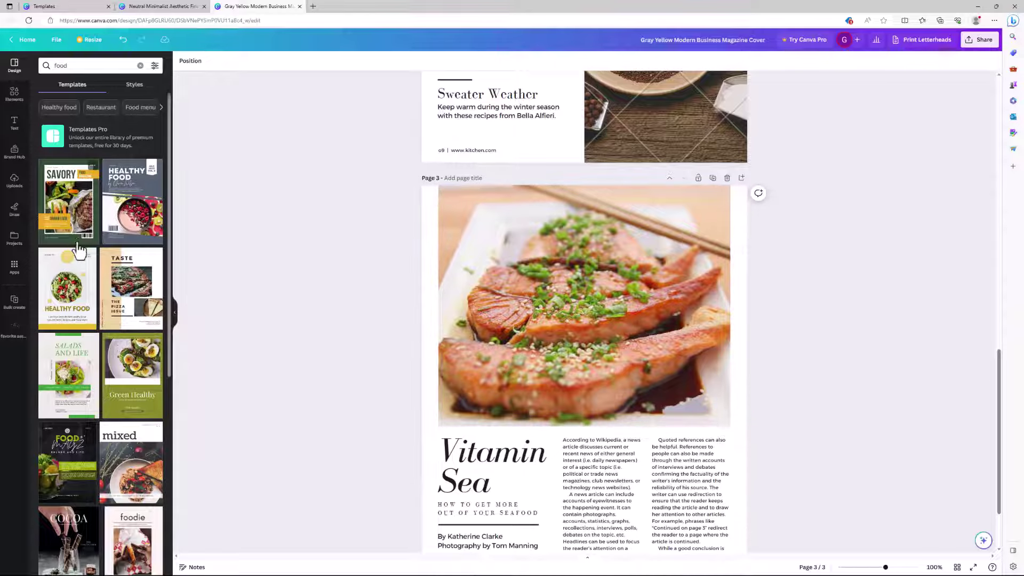
- Preview the pages of the Healthy Food template, return to the "food" results, and open the Cocoa magazine template
{"action": "left_click", "coordinate": [70, 308]}
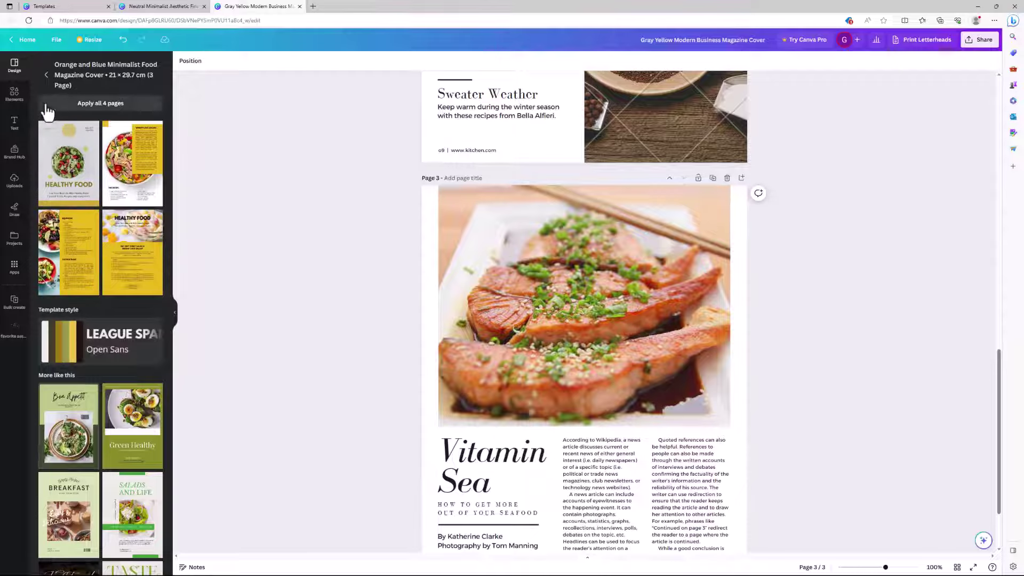
{"action": "left_click", "coordinate": [46, 74]}
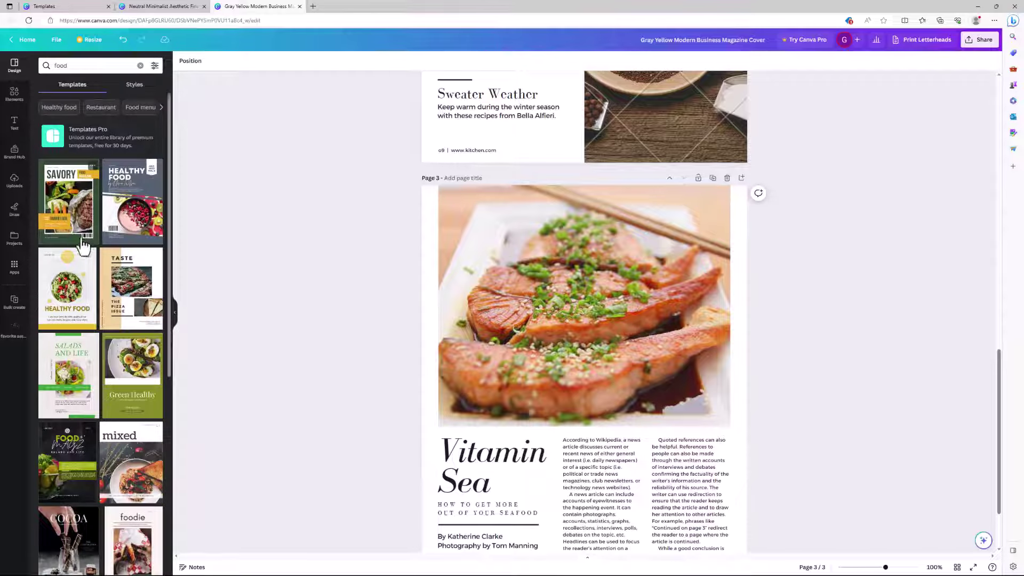
{"action": "scroll", "coordinate": [82, 246], "scroll_direction": "down", "scroll_amount": 3}
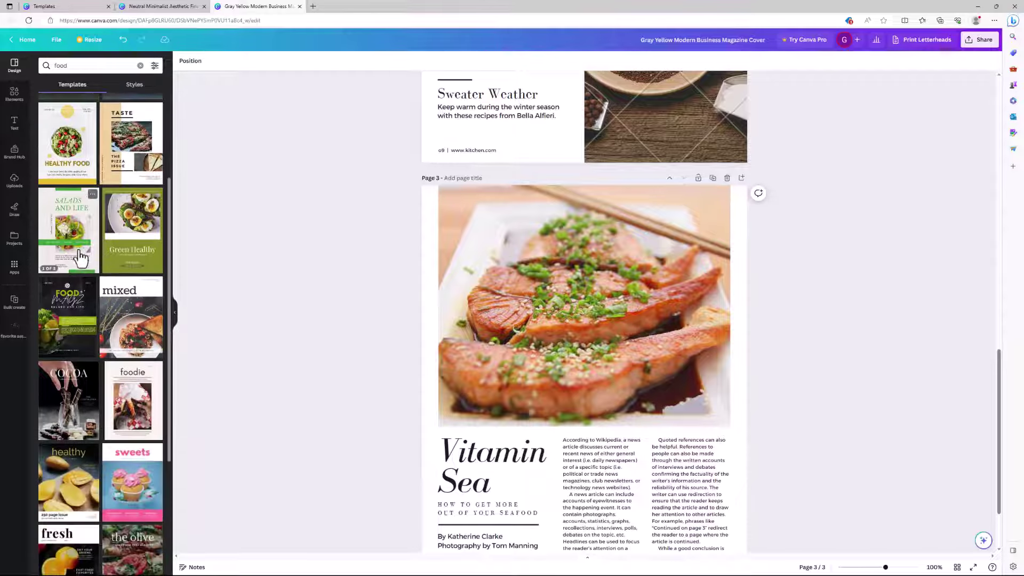
{"action": "left_click", "coordinate": [79, 395]}
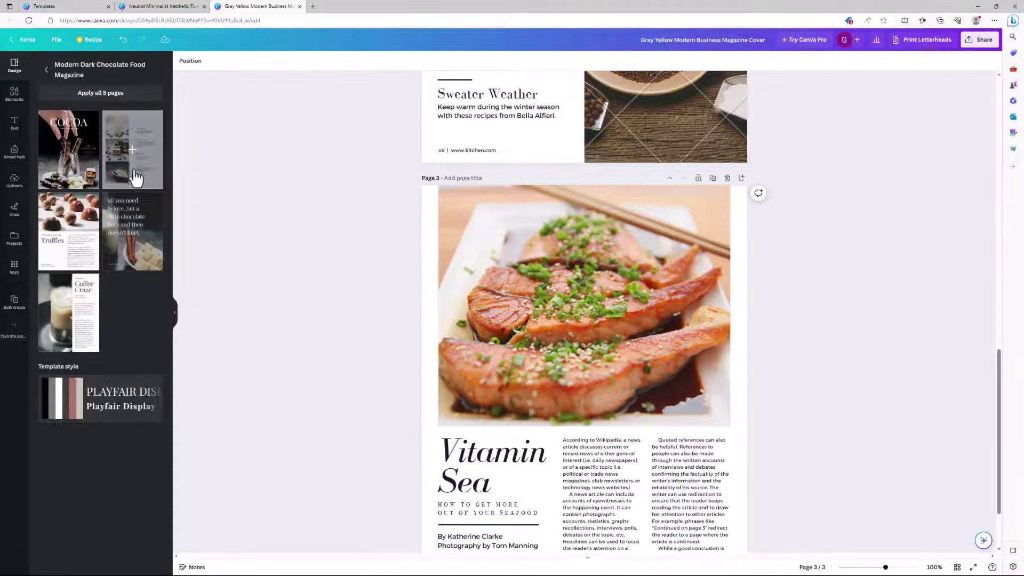
- Try the Cocoa template's contents layout on page 3 and undo the replacement
{"action": "scroll", "coordinate": [420, 388], "scroll_direction": "down", "scroll_amount": 3}
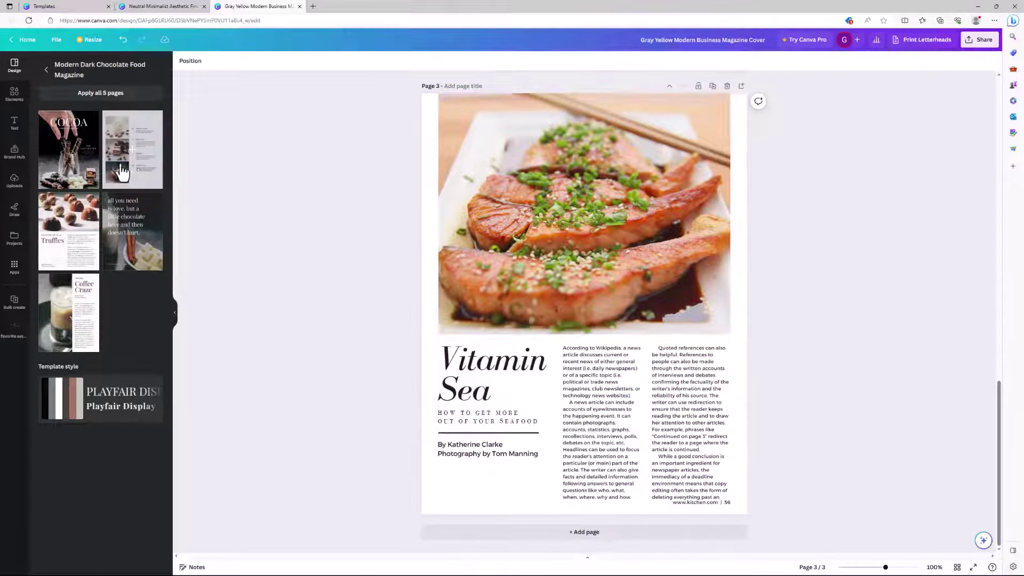
{"action": "left_click", "coordinate": [142, 171]}
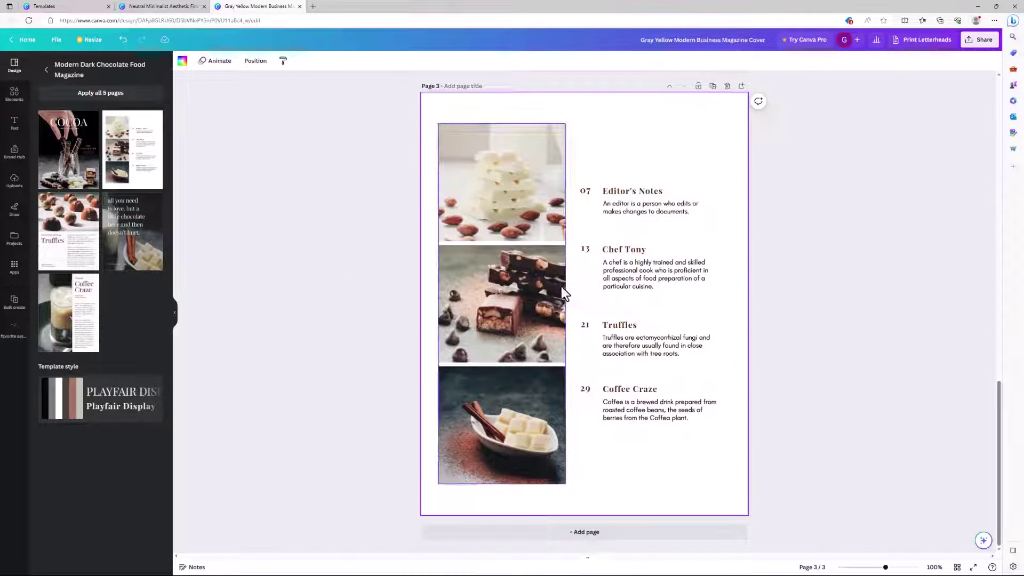
{"action": "key", "text": "ctrl+z"}
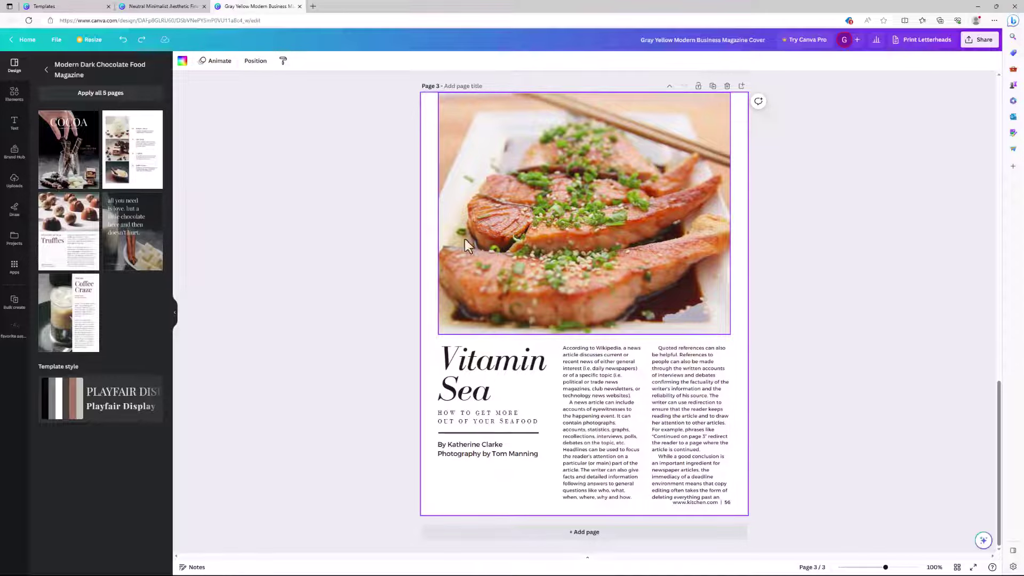
- Add page 4 with the Cocoa template's contents layout and page 5 with its cover layout
{"action": "left_click", "coordinate": [544, 533]}
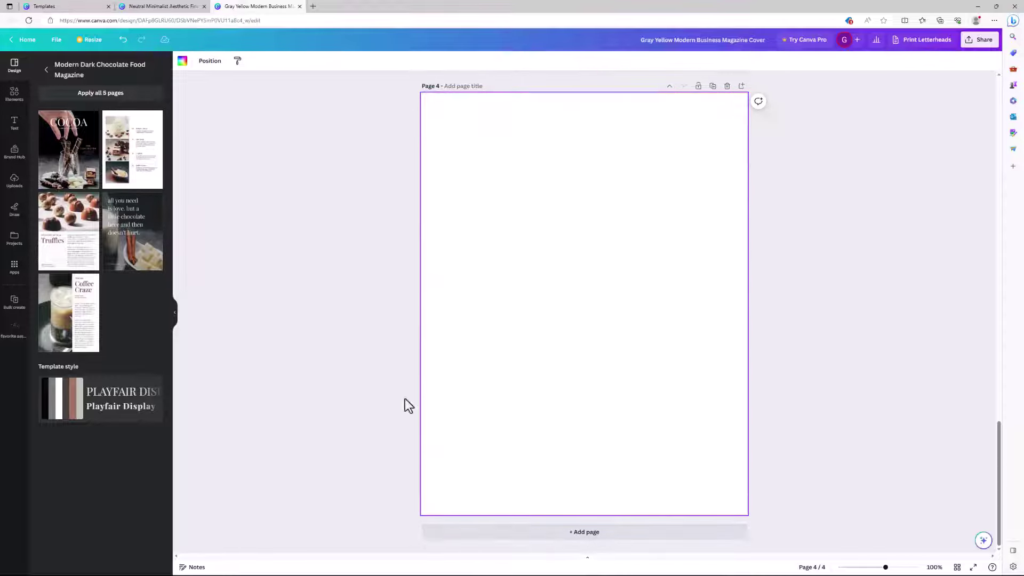
{"action": "left_click", "coordinate": [148, 179]}
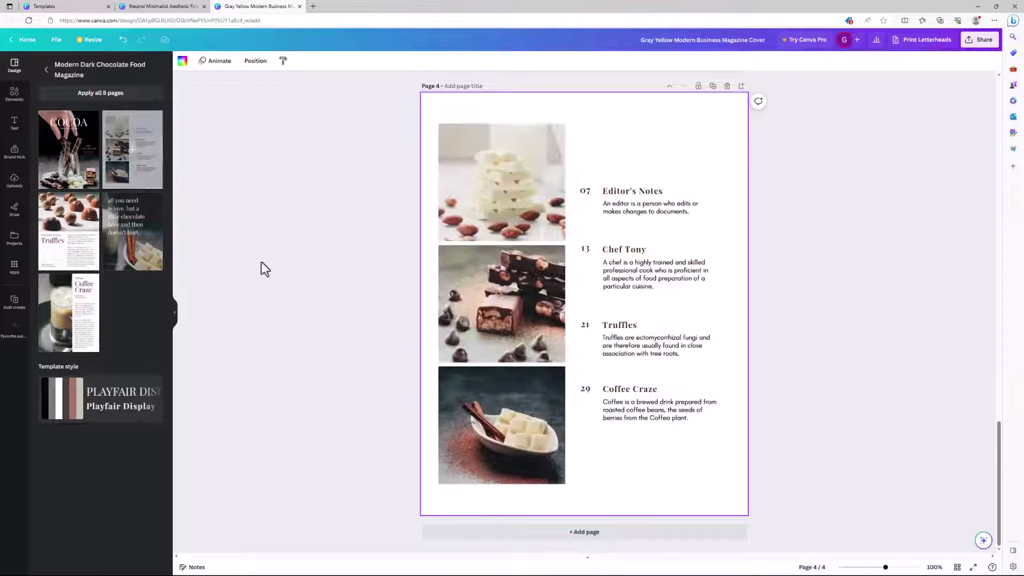
{"action": "left_click", "coordinate": [574, 532]}
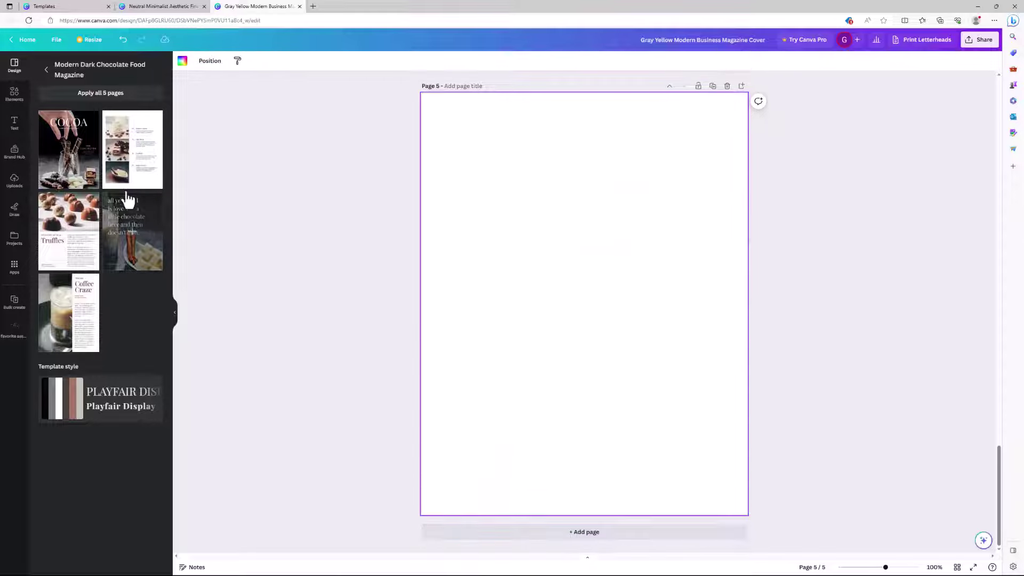
{"action": "left_click", "coordinate": [79, 173]}
- Add page 6 with the Cocoa template's Truffles article layout and page 7 with its chocolate quote layout
{"action": "left_click", "coordinate": [550, 532]}
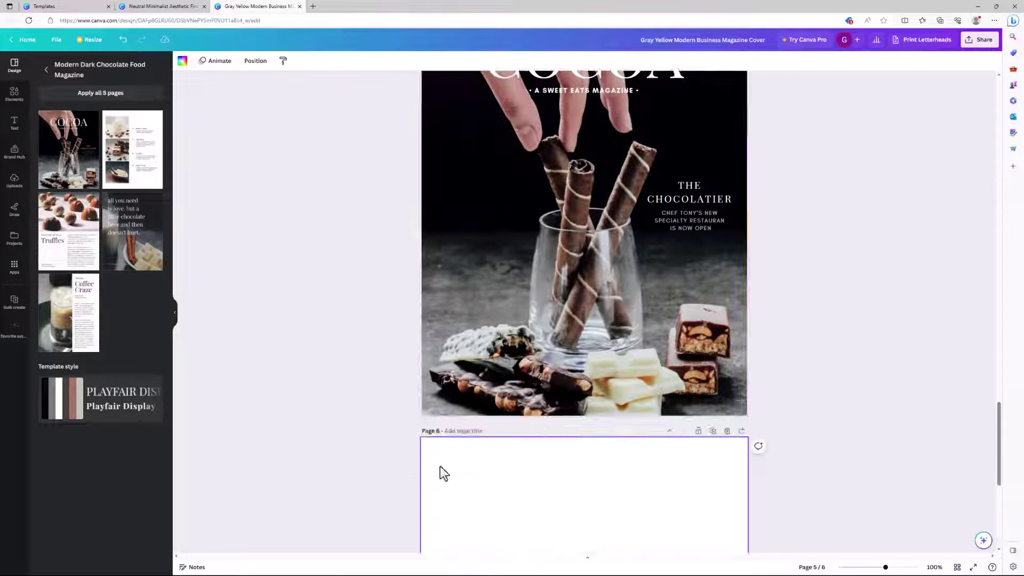
{"action": "left_click", "coordinate": [91, 260]}
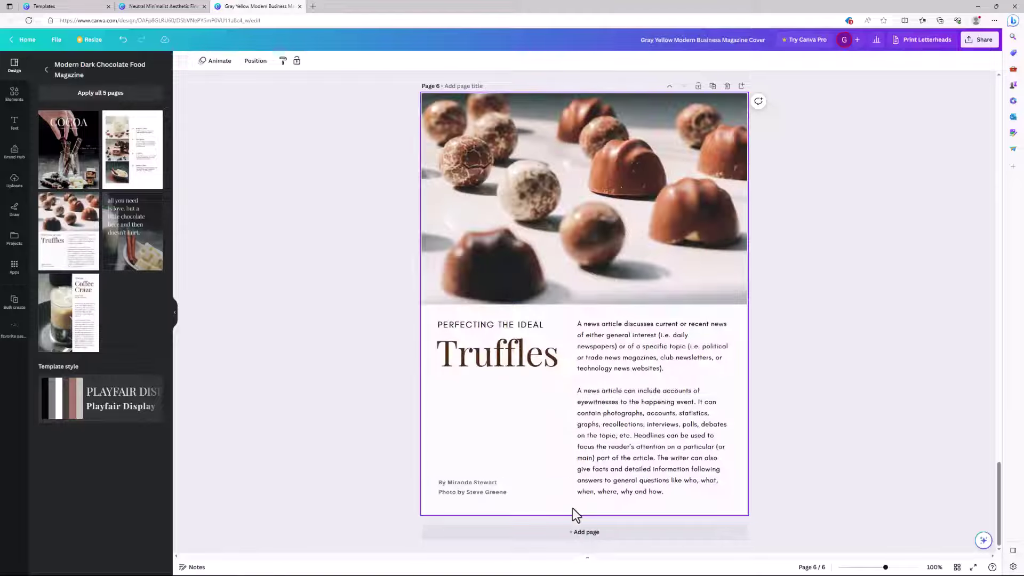
{"action": "left_click", "coordinate": [578, 532]}
{"action": "left_click", "coordinate": [140, 237]}
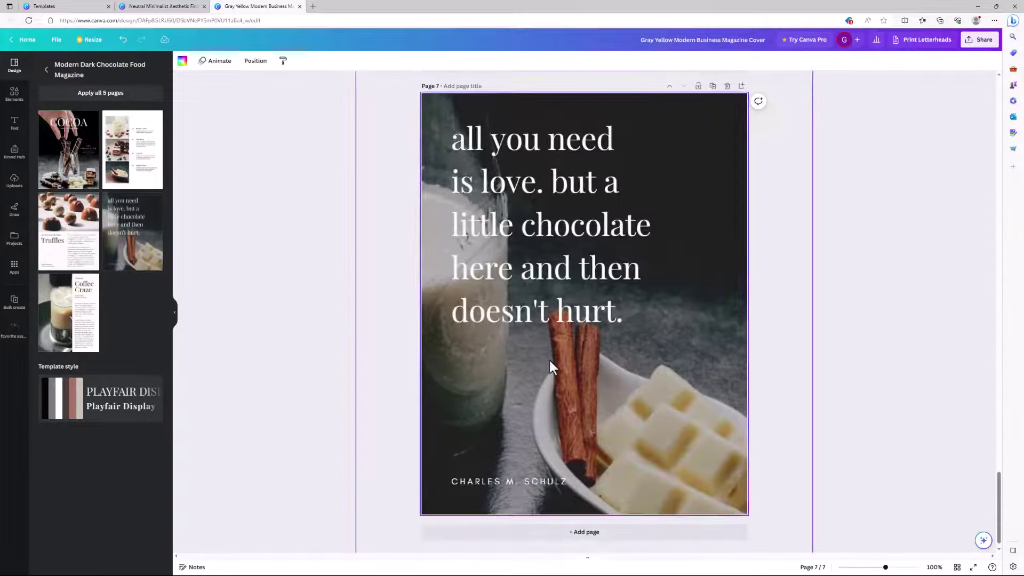
- Review the chocolate-themed contents, cover, Truffles and quote pages added to the magazine
{"action": "scroll", "coordinate": [550, 358], "scroll_direction": "up", "scroll_amount": 5}
{"action": "scroll", "coordinate": [550, 359], "scroll_direction": "up", "scroll_amount": 10}
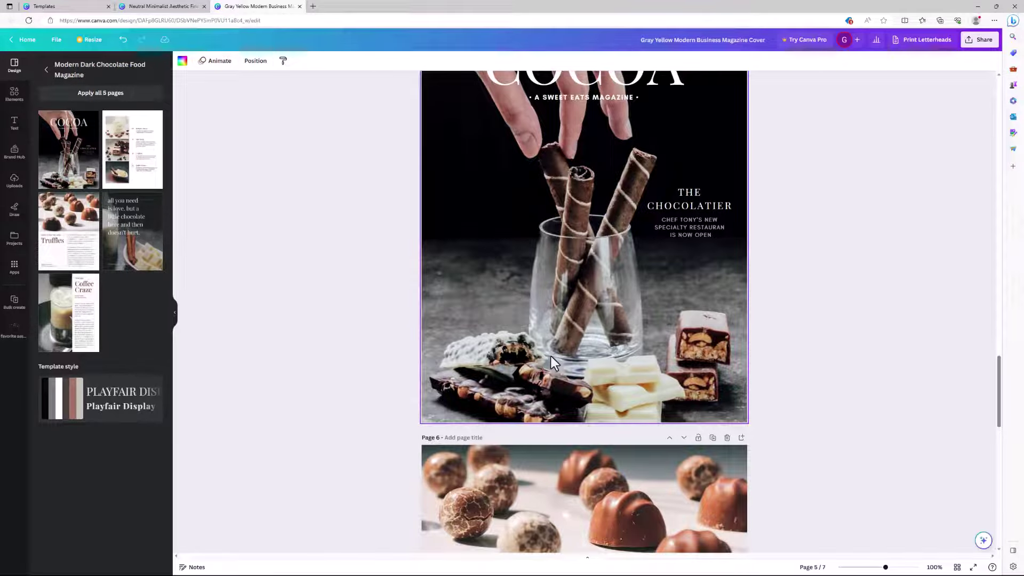
{"action": "scroll", "coordinate": [552, 356], "scroll_direction": "up", "scroll_amount": 2}
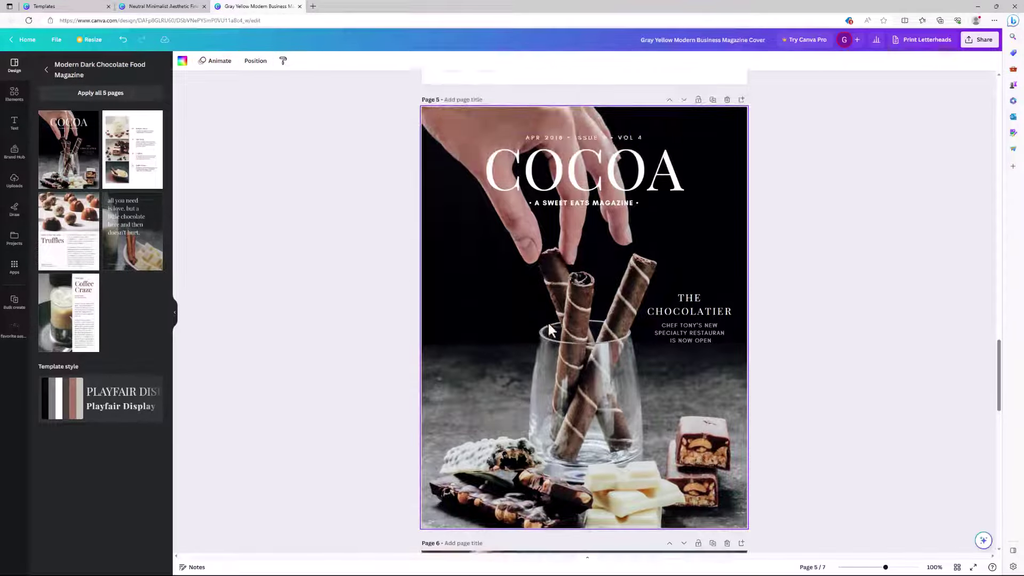
{"action": "scroll", "coordinate": [548, 324], "scroll_direction": "up", "scroll_amount": 1}
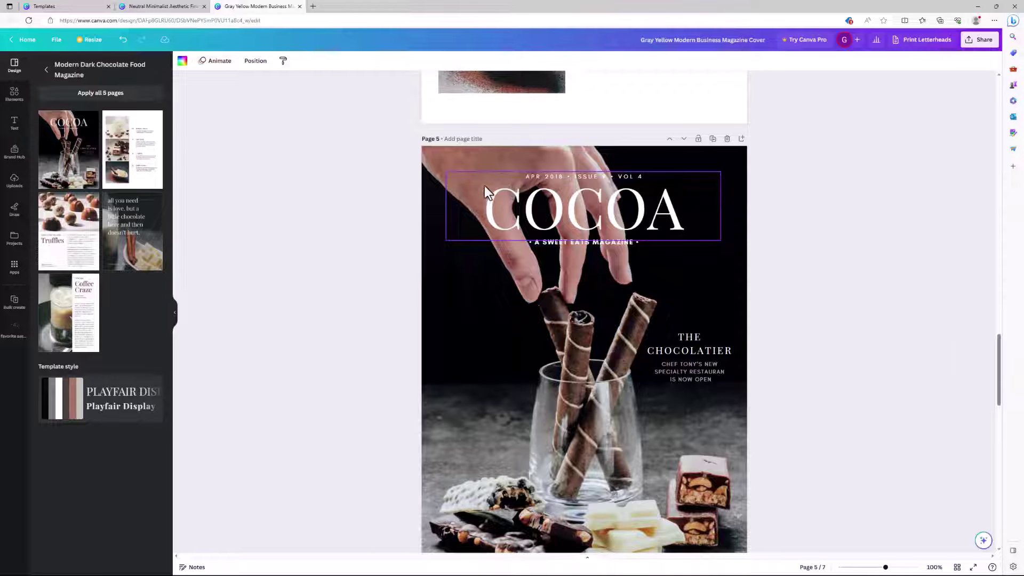
{"action": "scroll", "coordinate": [484, 198], "scroll_direction": "down", "scroll_amount": 10}
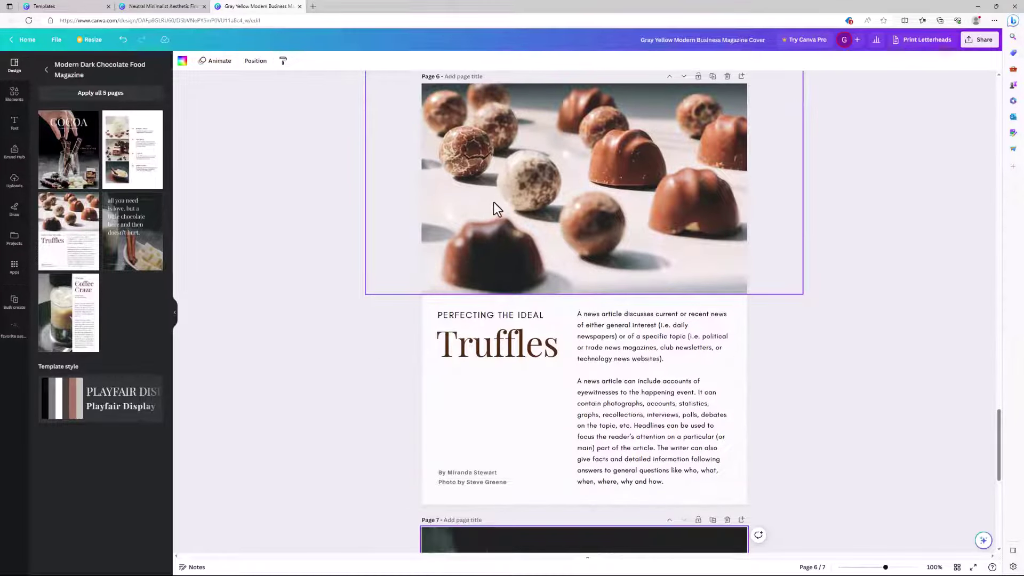
{"action": "scroll", "coordinate": [506, 208], "scroll_direction": "down", "scroll_amount": 3}
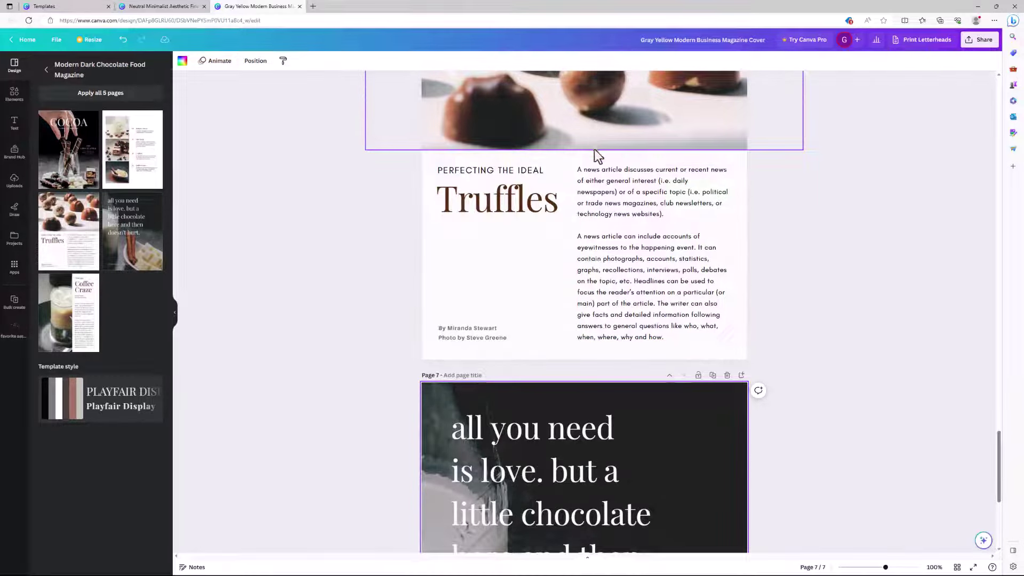
{"action": "scroll", "coordinate": [597, 156], "scroll_direction": "down", "scroll_amount": 6}
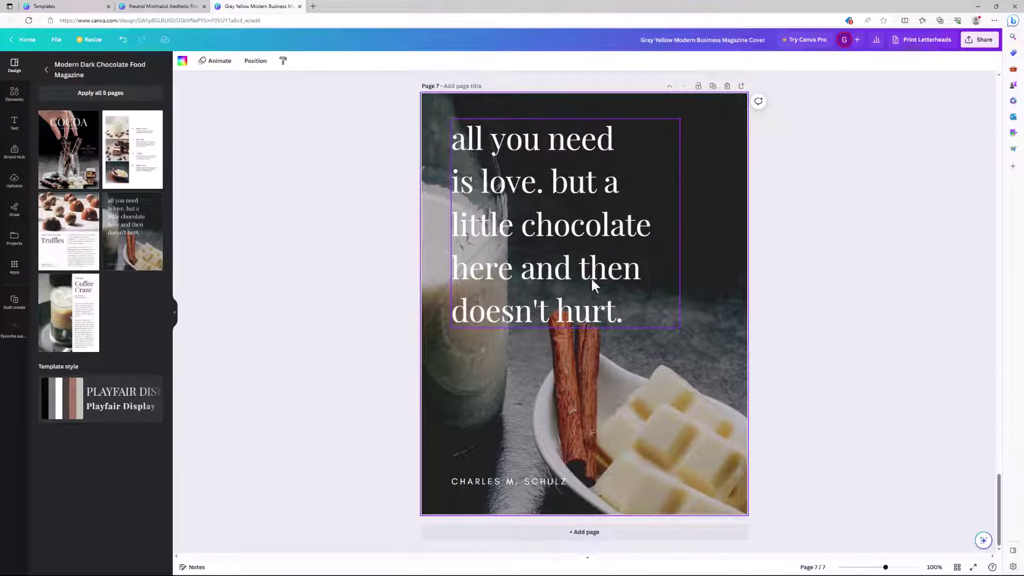
{"action": "scroll", "coordinate": [591, 276], "scroll_direction": "up", "scroll_amount": 20}
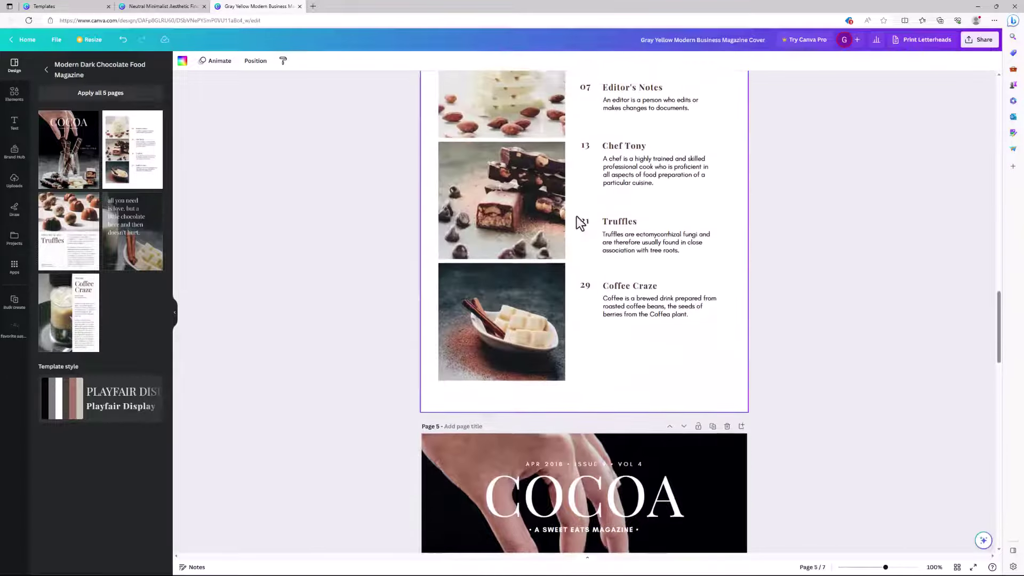
{"action": "scroll", "coordinate": [581, 117], "scroll_direction": "up", "scroll_amount": 3}
{"action": "scroll", "coordinate": [533, 201], "scroll_direction": "down", "scroll_amount": 1}
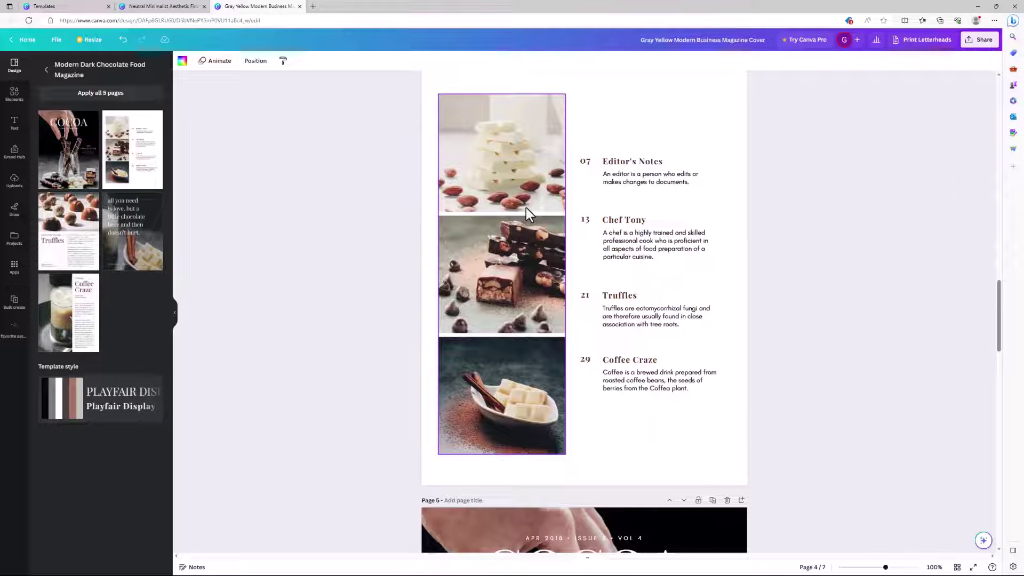
{"action": "scroll", "coordinate": [405, 427], "scroll_direction": "down", "scroll_amount": 10}
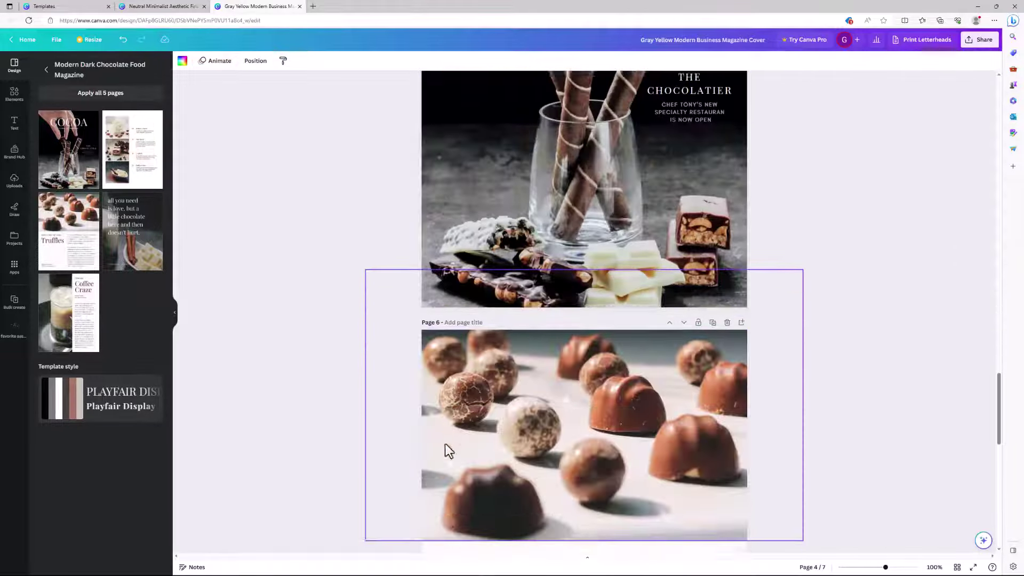
{"action": "scroll", "coordinate": [443, 449], "scroll_direction": "down", "scroll_amount": 8}
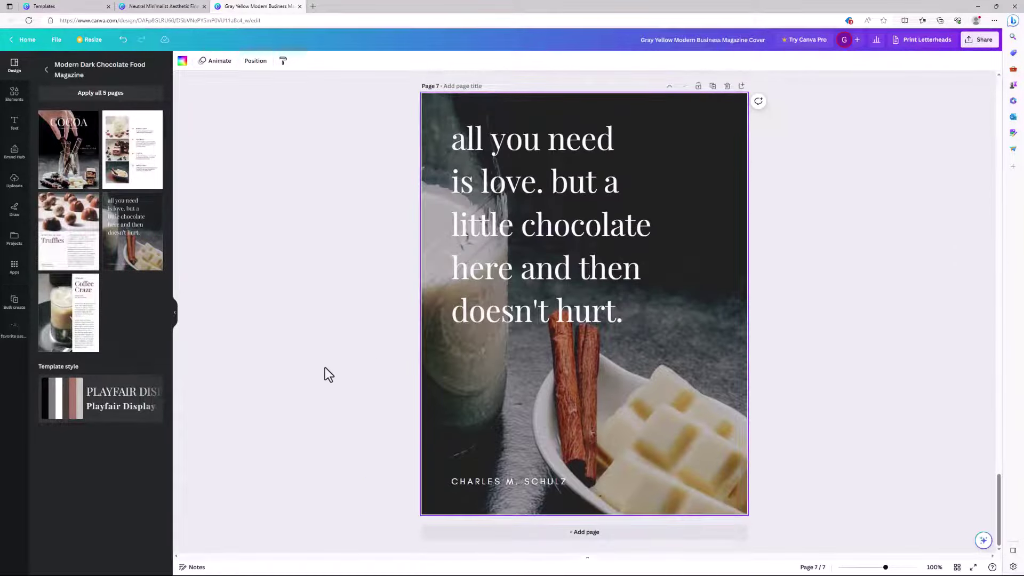
- Add page 8 with the Coffee Craze article layout and return to the "food" template results
{"action": "left_click", "coordinate": [556, 532]}
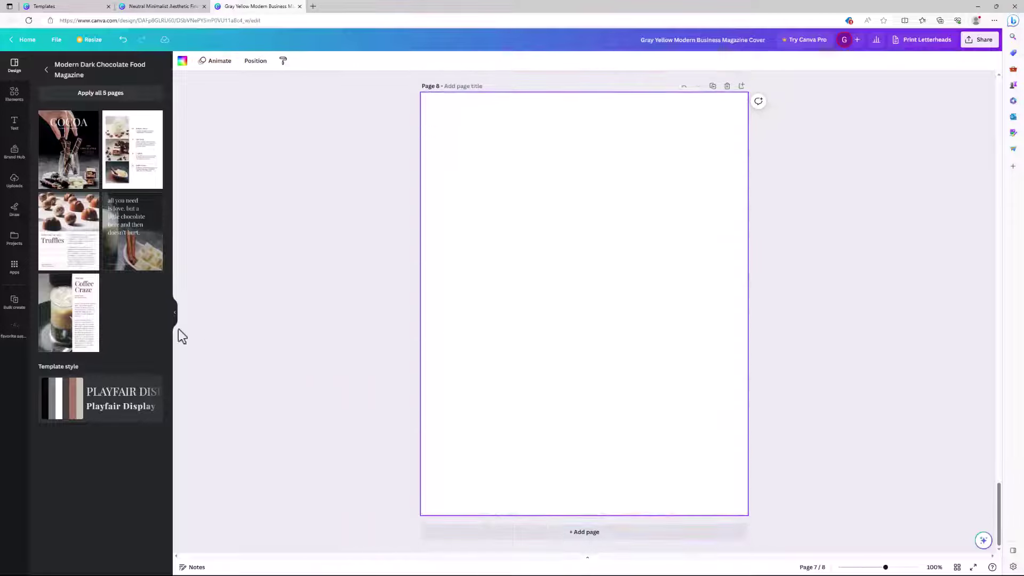
{"action": "left_click", "coordinate": [96, 323]}
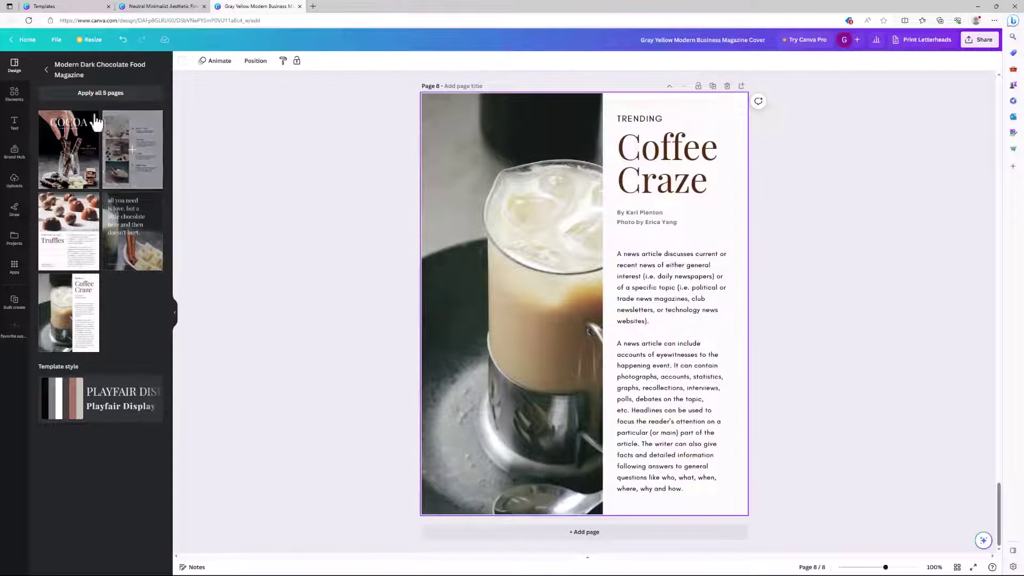
{"action": "left_click", "coordinate": [47, 71]}
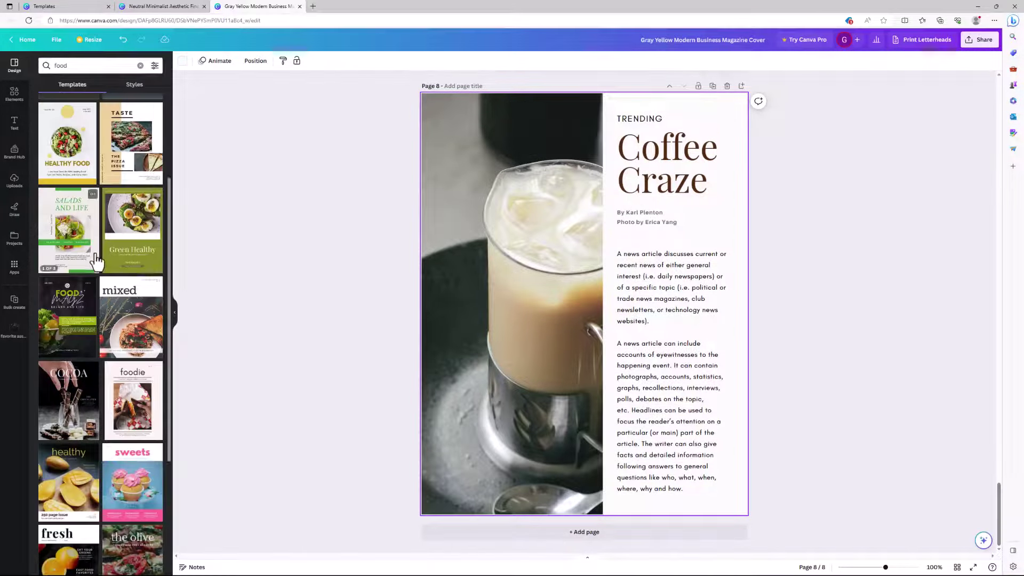
- Browse the "food" template results and look back over the Coffee Craze, quote and Truffles pages
{"action": "scroll", "coordinate": [96, 261], "scroll_direction": "down", "scroll_amount": 2}
{"action": "scroll", "coordinate": [97, 261], "scroll_direction": "up", "scroll_amount": 3}
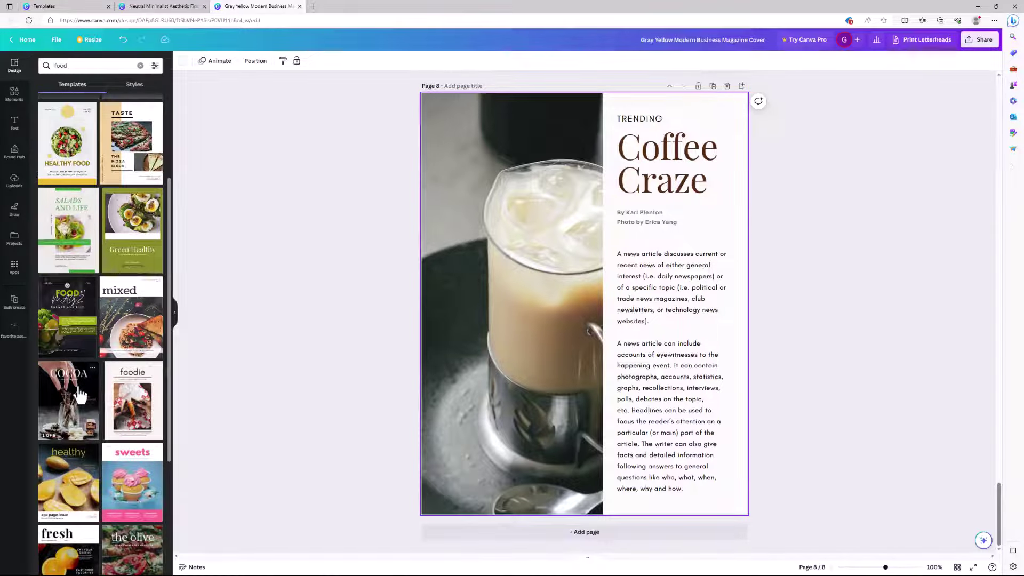
{"action": "scroll", "coordinate": [589, 255], "scroll_direction": "up", "scroll_amount": 5}
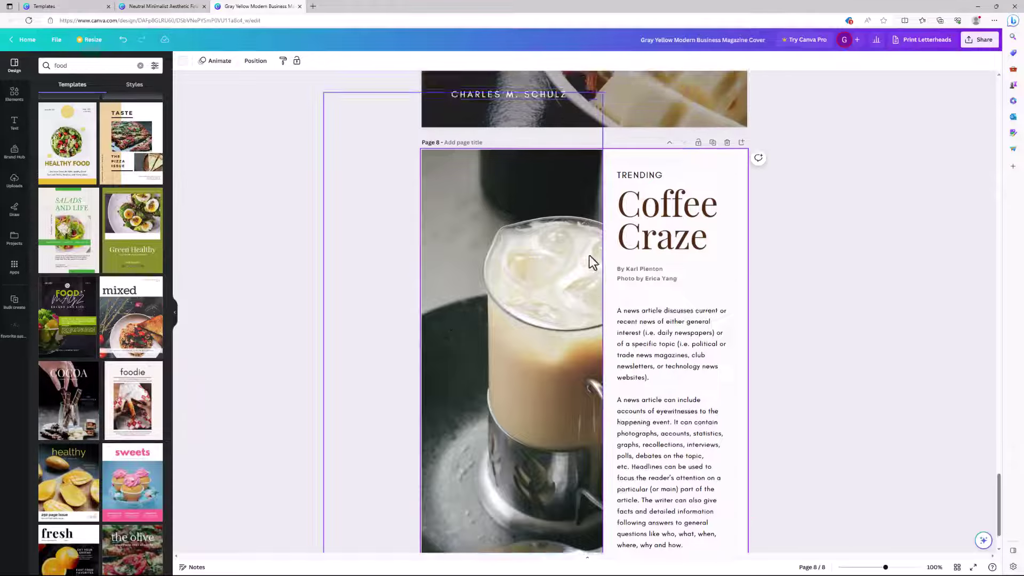
{"action": "scroll", "coordinate": [581, 257], "scroll_direction": "up", "scroll_amount": 10}
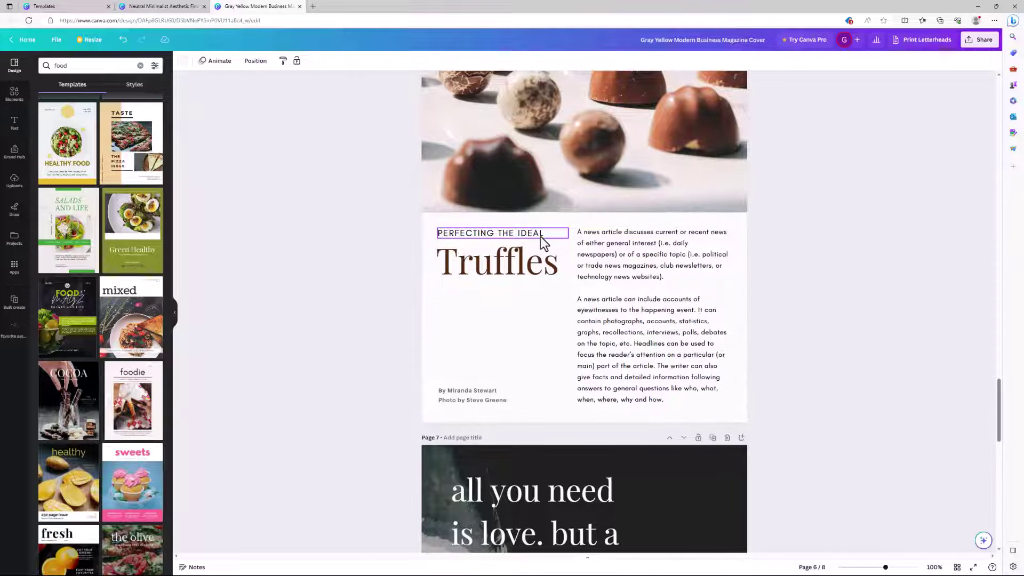
{"action": "scroll", "coordinate": [548, 235], "scroll_direction": "up", "scroll_amount": 5}
{"action": "scroll", "coordinate": [593, 290], "scroll_direction": "down", "scroll_amount": 5}
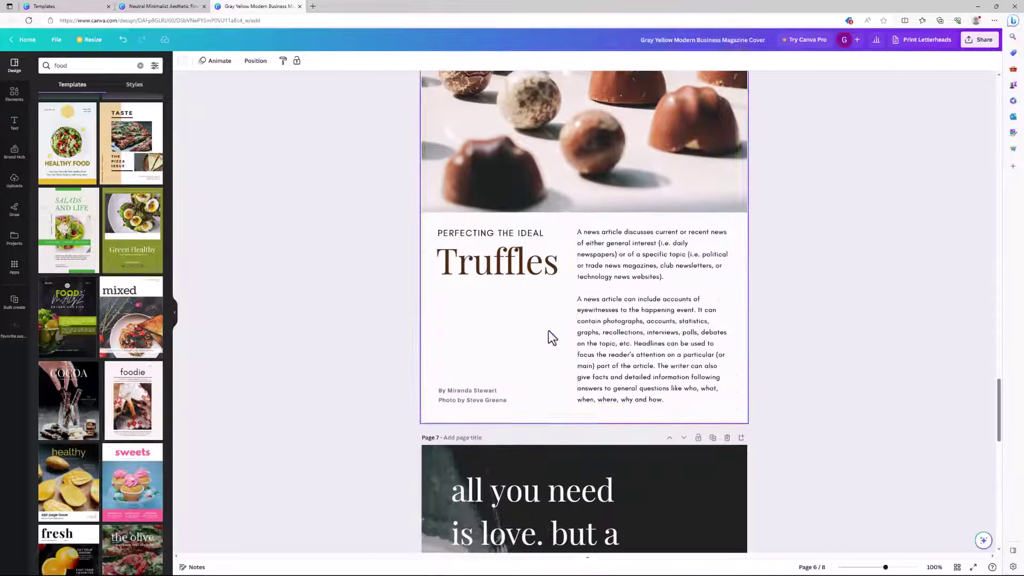
- Delete the first three pages of the magazine: the Kitchen cover, the Inside contents page and the salmon article page
{"action": "scroll", "coordinate": [571, 330], "scroll_direction": "up", "scroll_amount": 20}
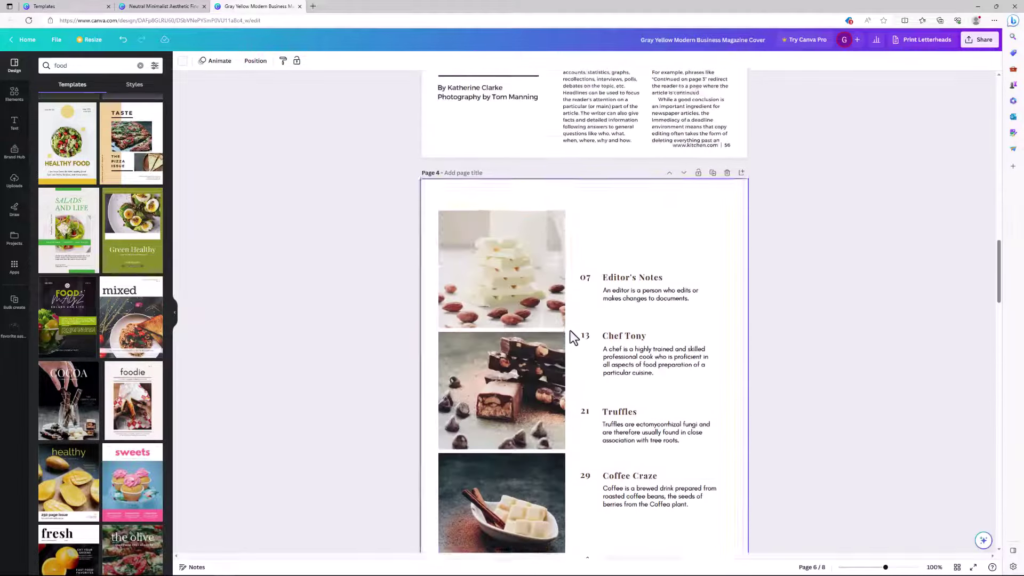
{"action": "scroll", "coordinate": [570, 331], "scroll_direction": "up", "scroll_amount": 10}
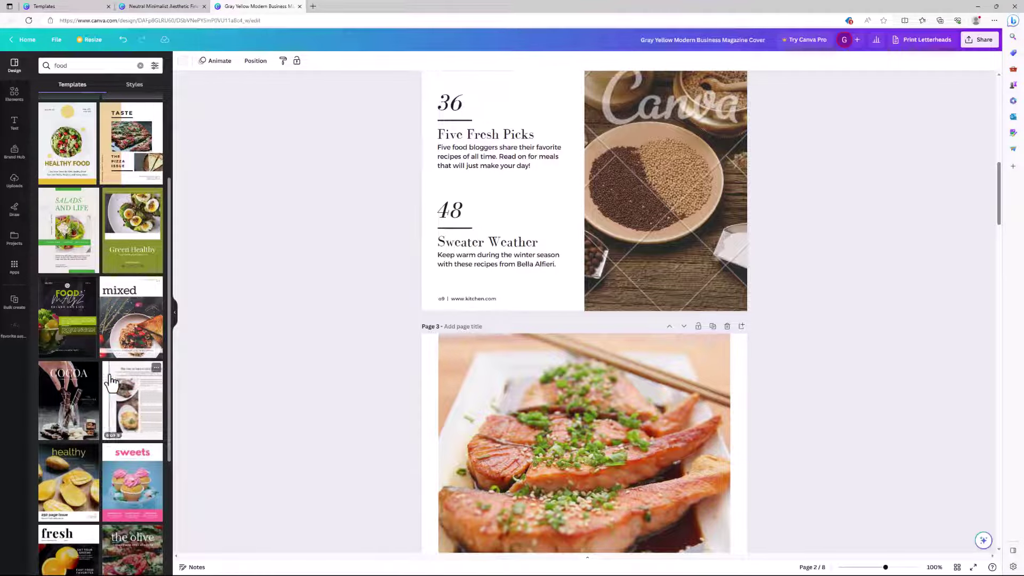
{"action": "scroll", "coordinate": [93, 425], "scroll_direction": "down", "scroll_amount": 4}
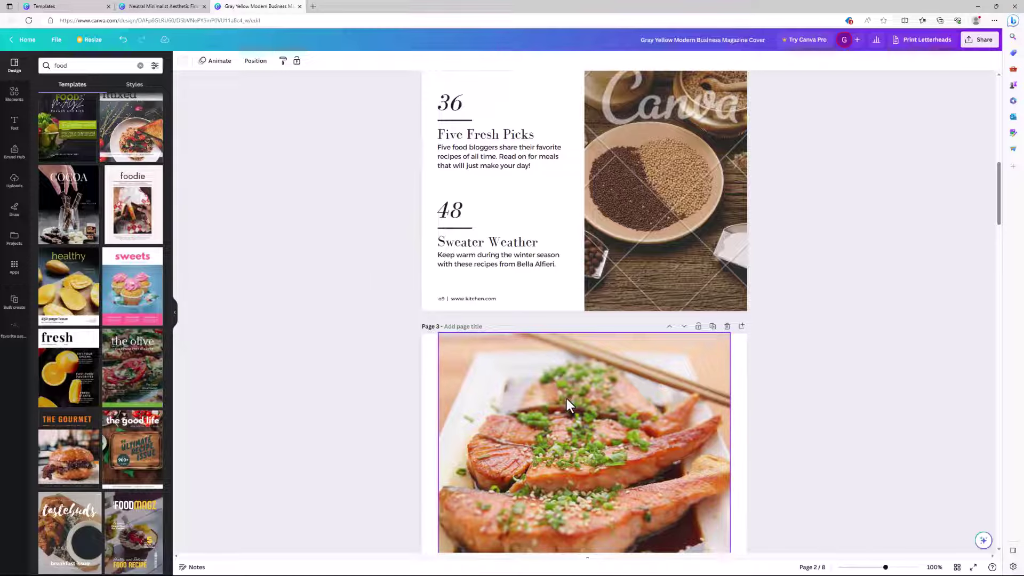
{"action": "scroll", "coordinate": [725, 320], "scroll_direction": "up", "scroll_amount": 10}
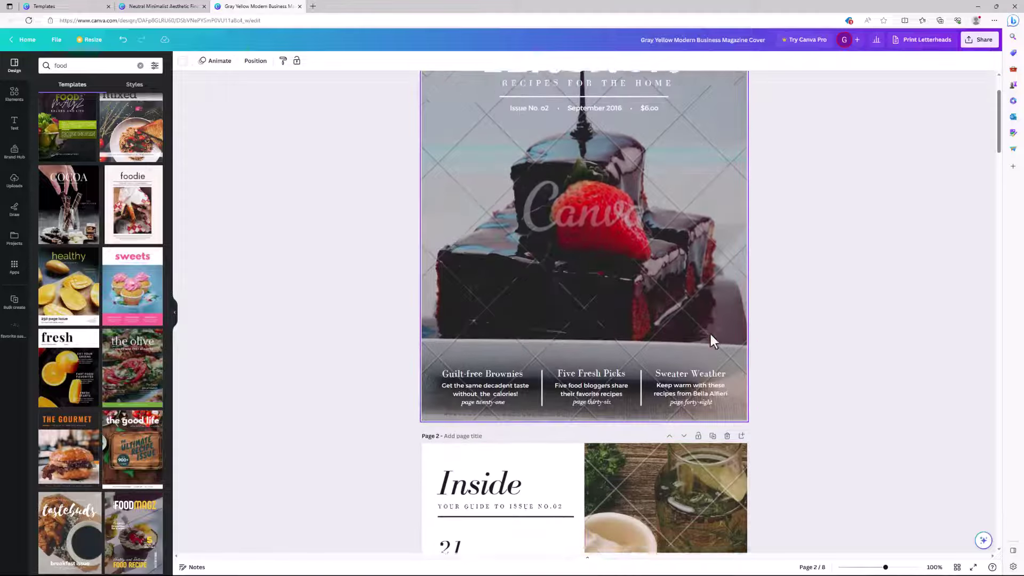
{"action": "scroll", "coordinate": [710, 332], "scroll_direction": "up", "scroll_amount": 3}
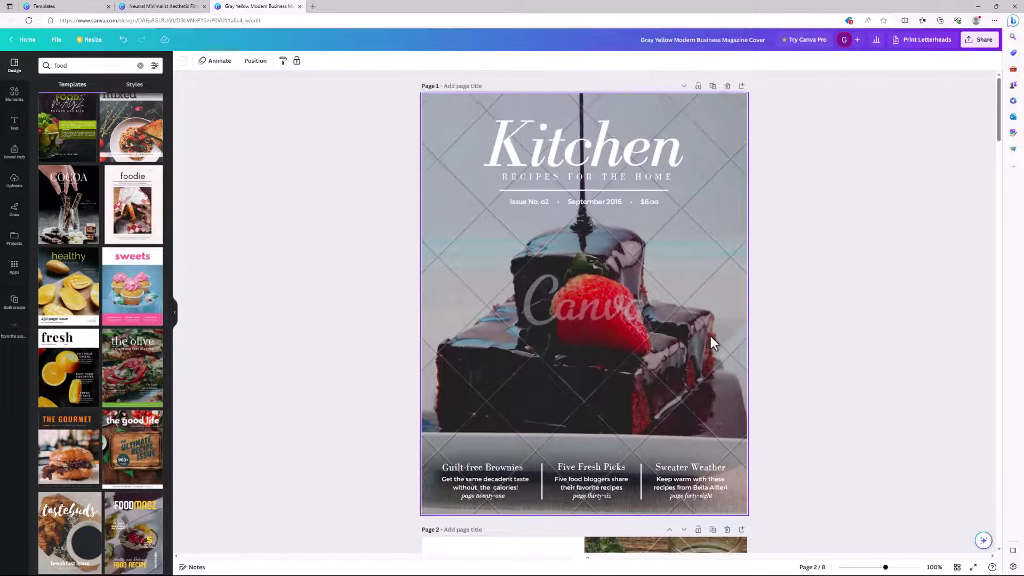
{"action": "left_click", "coordinate": [726, 87]}
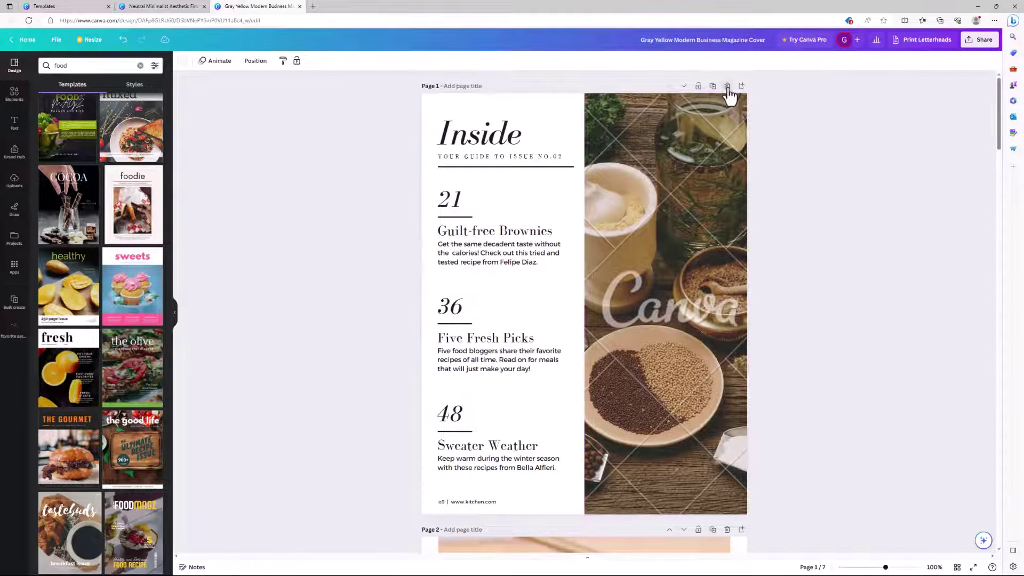
{"action": "left_click", "coordinate": [727, 87]}
{"action": "left_click", "coordinate": [727, 87]}
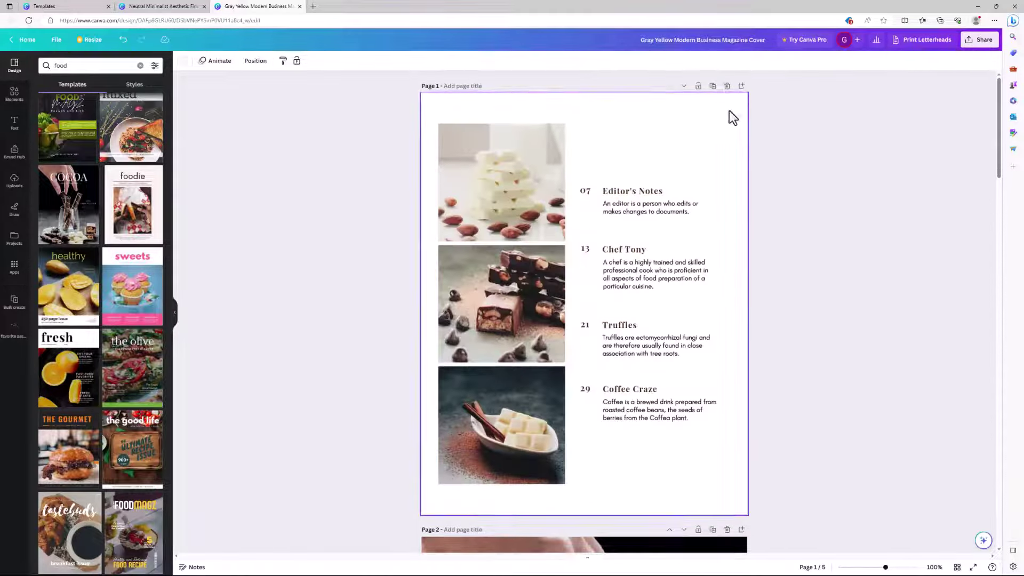
- Show all pages in grid view and move the Cocoa cover ahead of the chocolate contents page as page 1
{"action": "scroll", "coordinate": [699, 183], "scroll_direction": "down", "scroll_amount": 15}
{"action": "scroll", "coordinate": [674, 261], "scroll_direction": "down", "scroll_amount": 16}
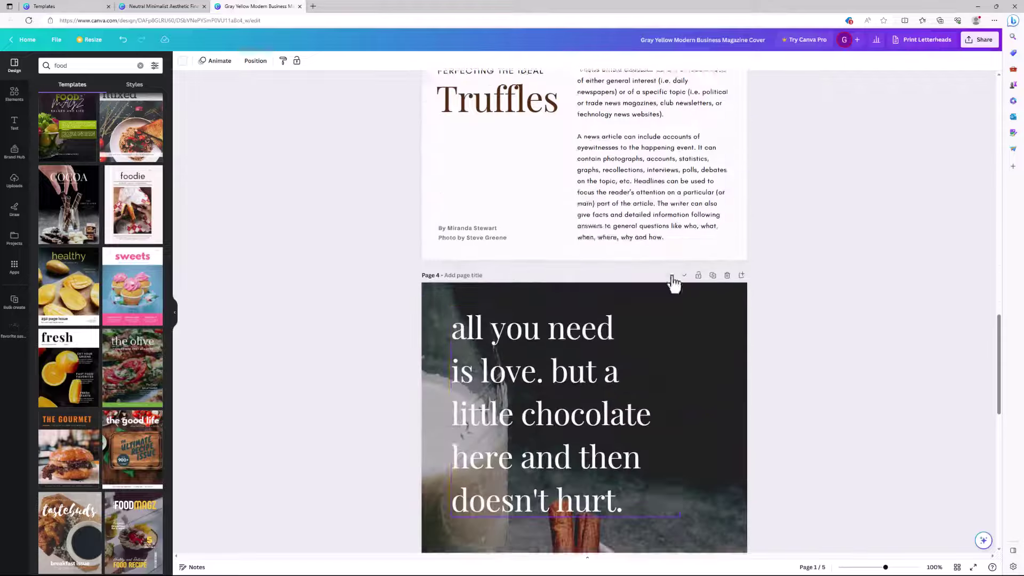
{"action": "scroll", "coordinate": [673, 281], "scroll_direction": "up", "scroll_amount": 20}
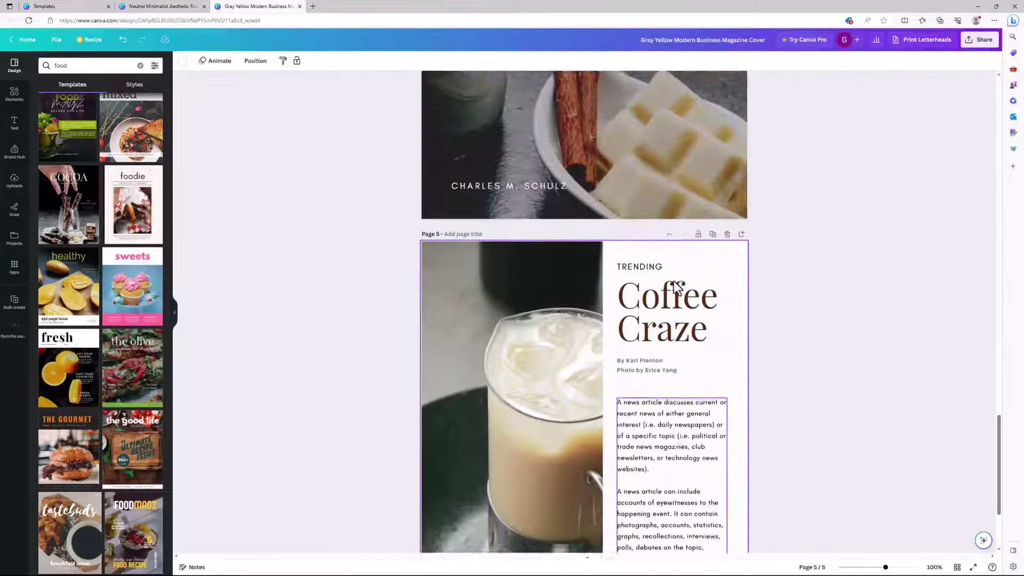
{"action": "scroll", "coordinate": [674, 282], "scroll_direction": "up", "scroll_amount": 8}
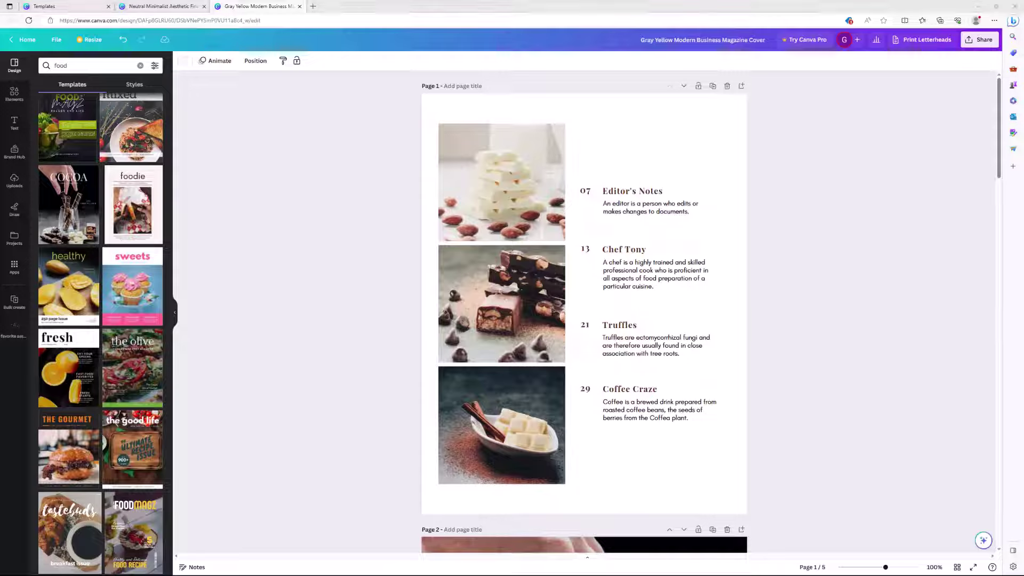
{"action": "left_click", "coordinate": [957, 566]}
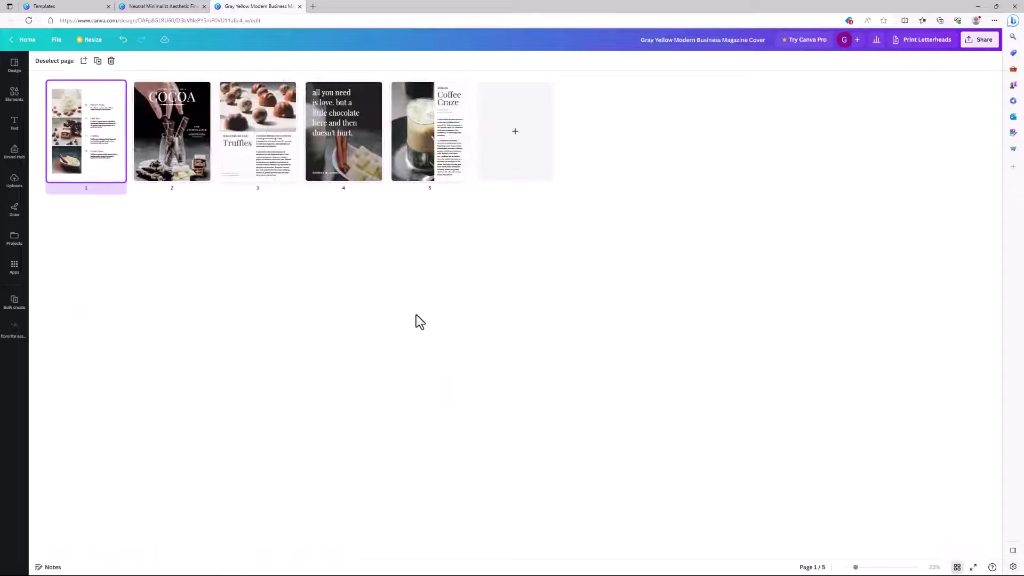
{"action": "left_click_drag", "start_coordinate": [193, 172], "coordinate": [57, 169]}
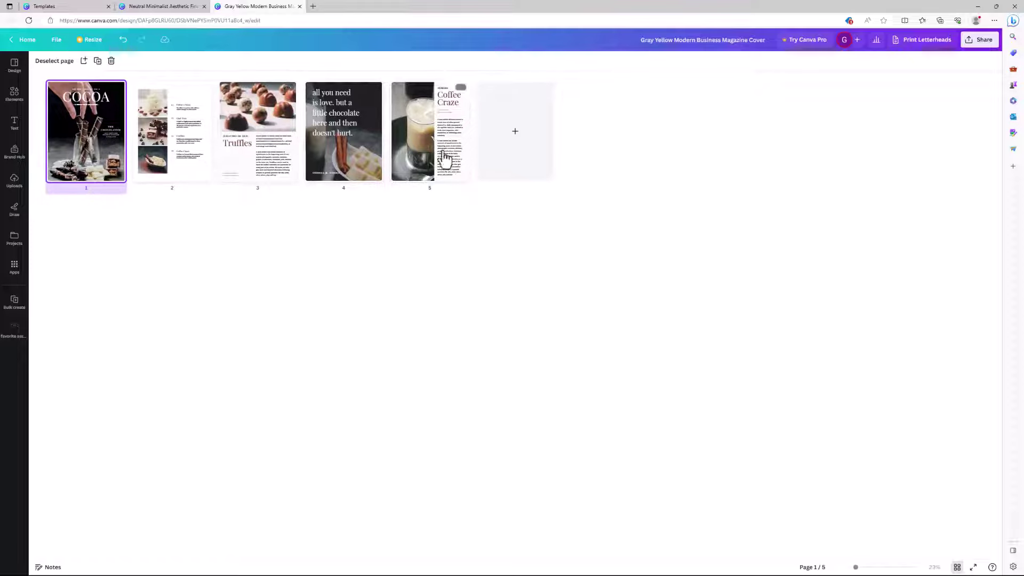
- Move the Coffee Craze article ahead of the chocolate quote page as page 4, and return to the scrolling page view
{"action": "left_click_drag", "start_coordinate": [446, 159], "coordinate": [338, 169]}
{"action": "left_click_drag", "start_coordinate": [414, 157], "coordinate": [342, 176]}
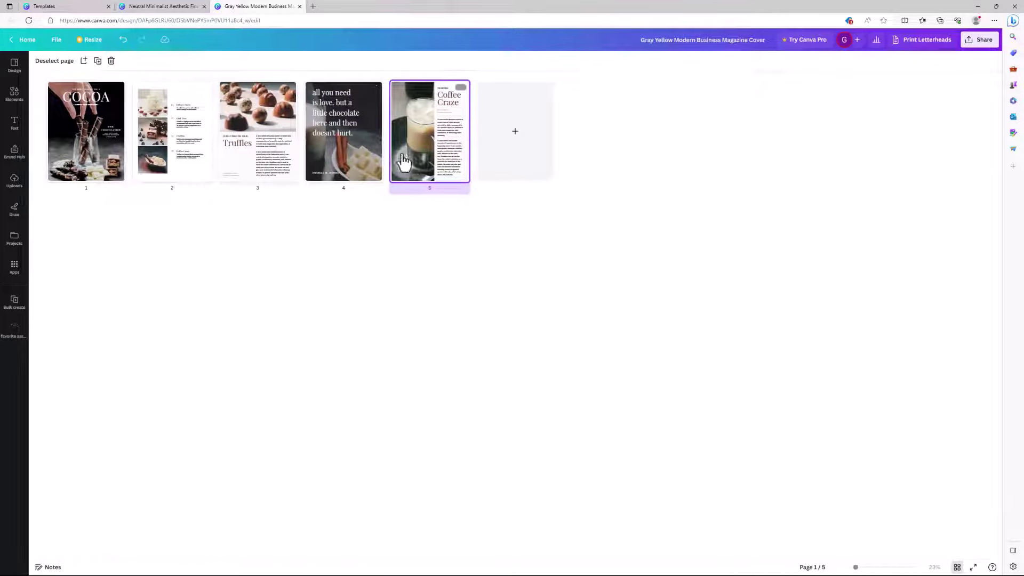
{"action": "left_click_drag", "start_coordinate": [405, 163], "coordinate": [321, 177]}
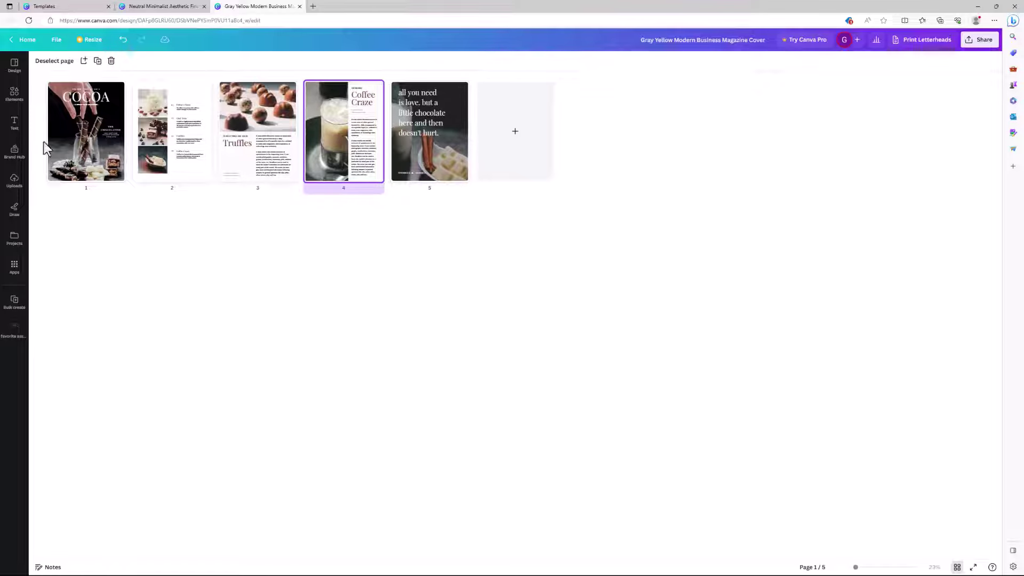
{"action": "left_click", "coordinate": [956, 566]}
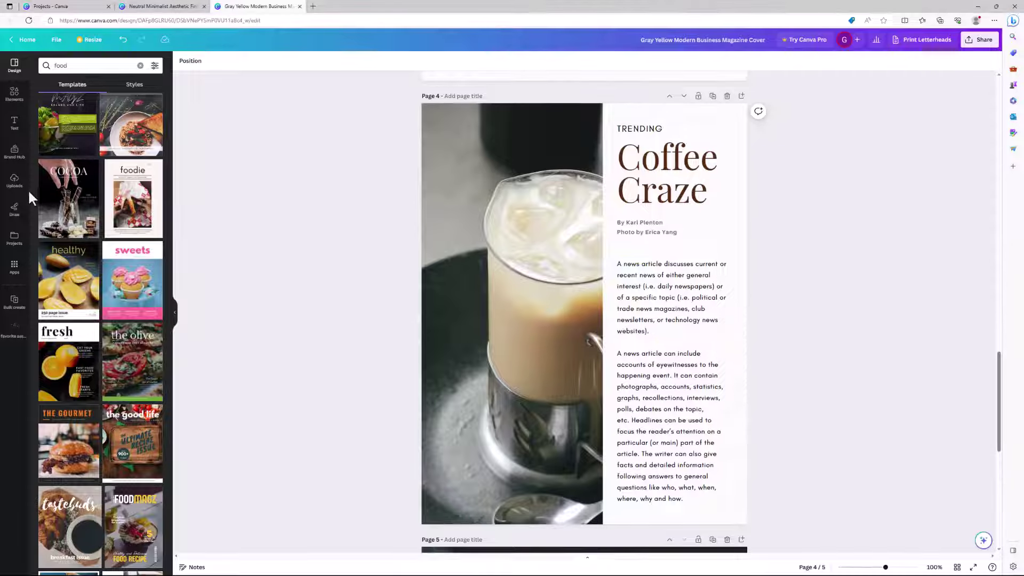
{"action": "left_click", "coordinate": [15, 181]}
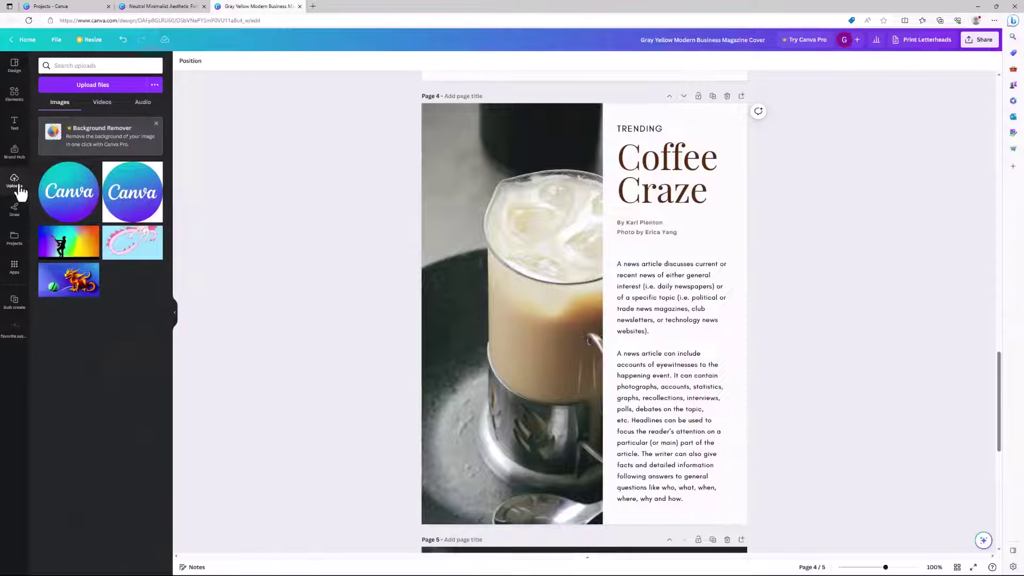
{"action": "left_click", "coordinate": [89, 86]}
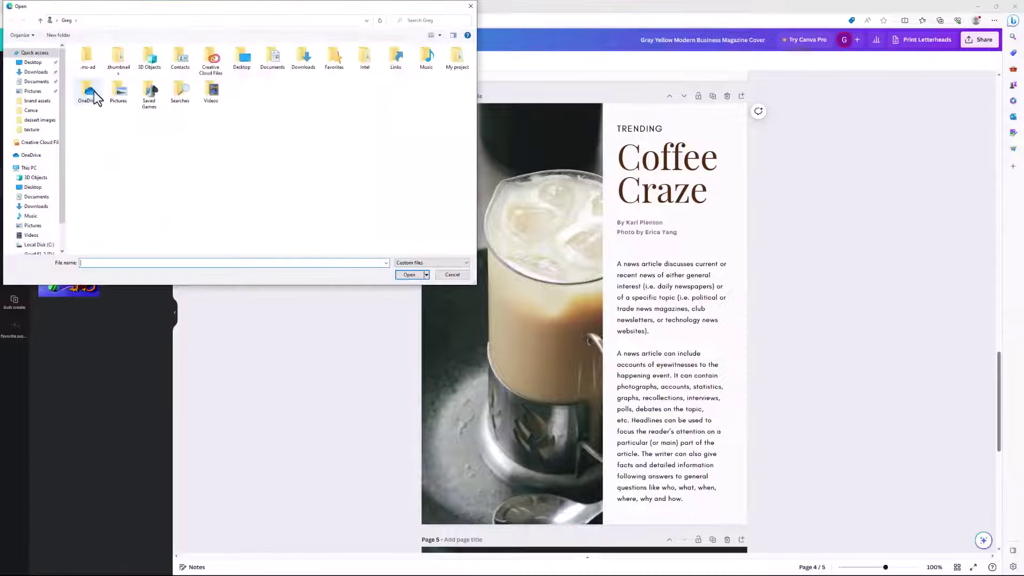
{"action": "left_click", "coordinate": [36, 100]}
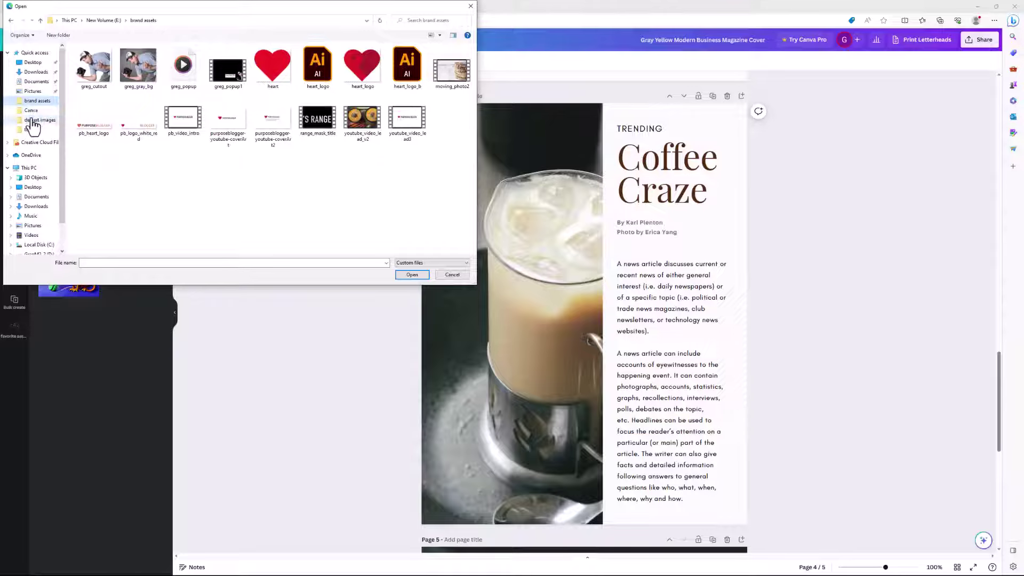
{"action": "left_click", "coordinate": [33, 121]}
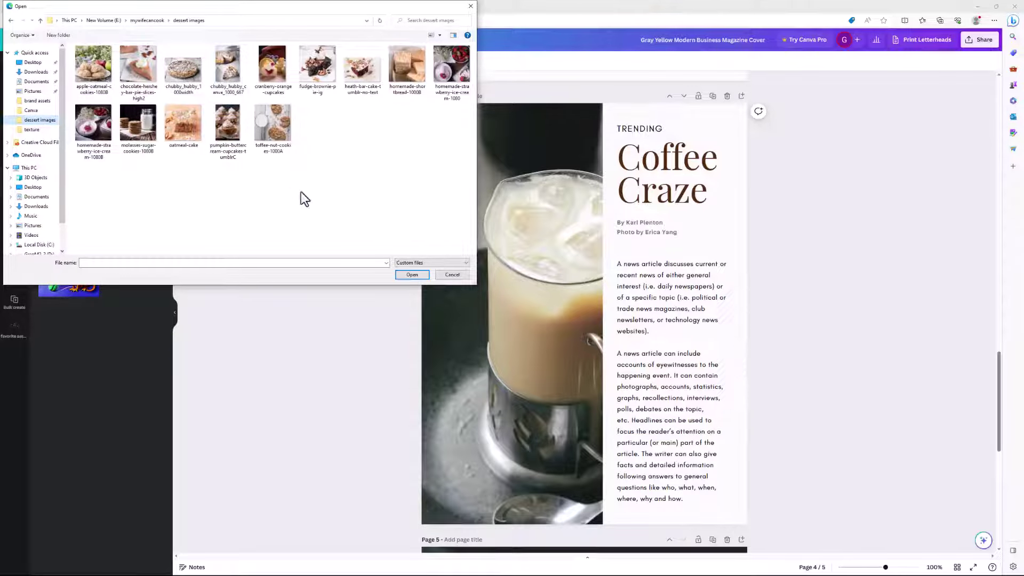
{"action": "left_click", "coordinate": [471, 6]}
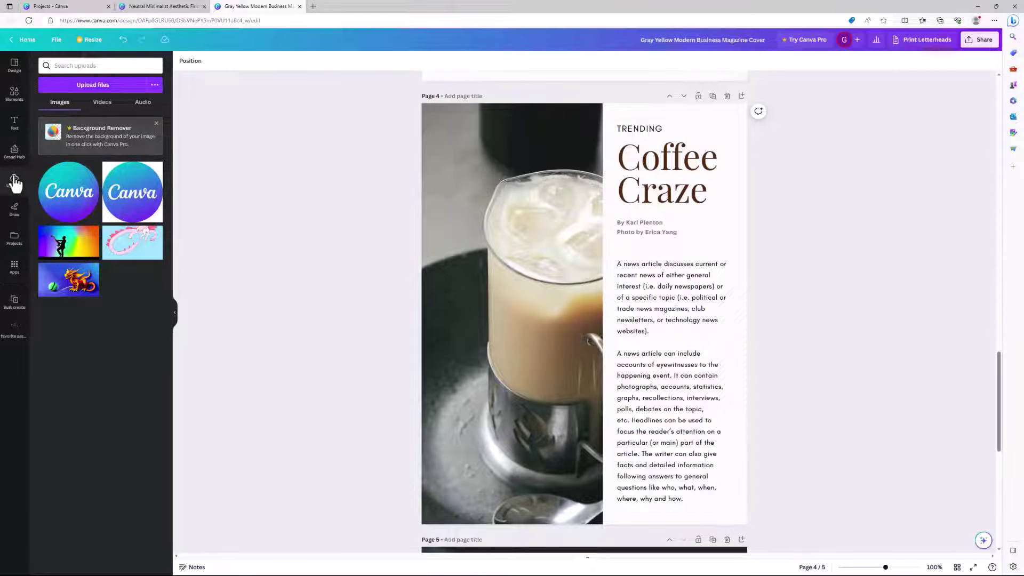
{"action": "left_click", "coordinate": [14, 66]}
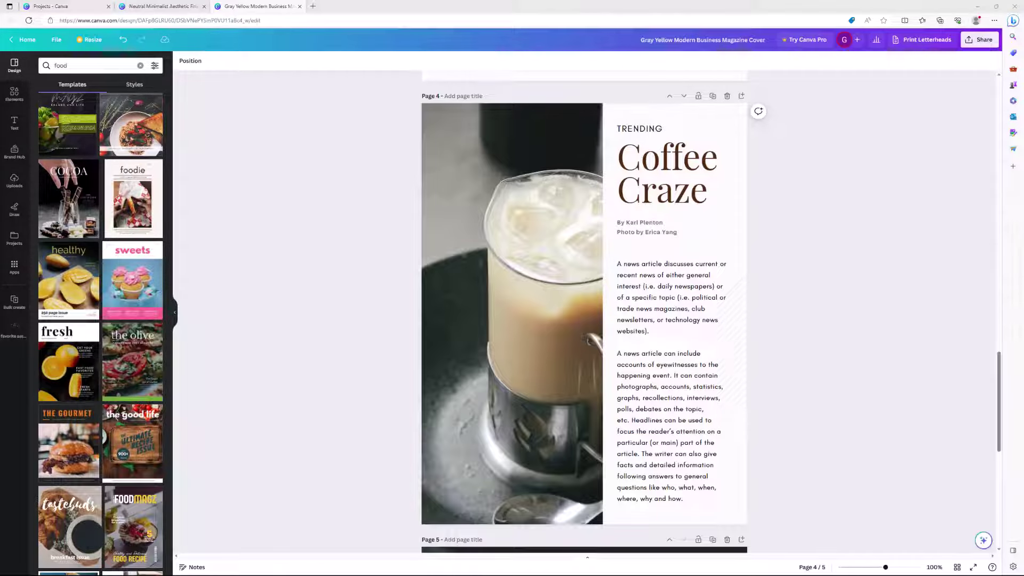
- Upload all images from the dessert images folder to the design straight from the file explorer window
{"action": "left_click_drag", "start_coordinate": [1023, 288], "coordinate": [789, 297]}
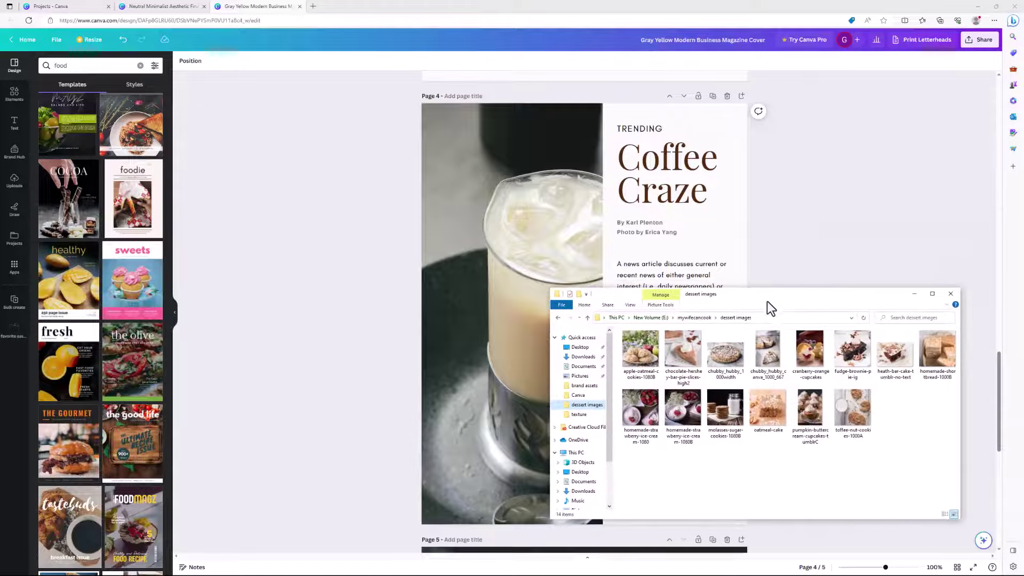
{"action": "left_click", "coordinate": [639, 354]}
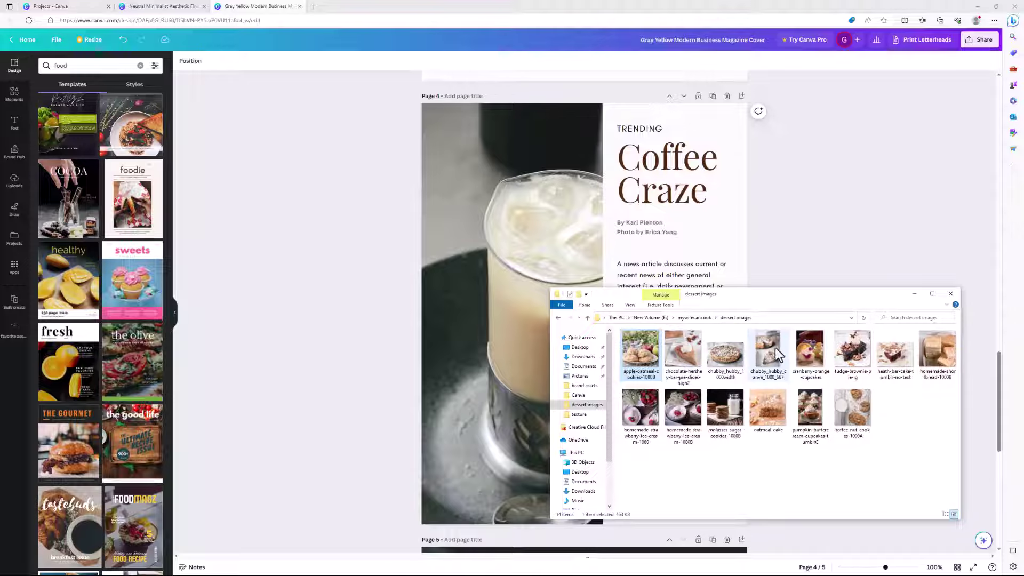
{"action": "left_click", "coordinate": [851, 421], "text": "shift"}
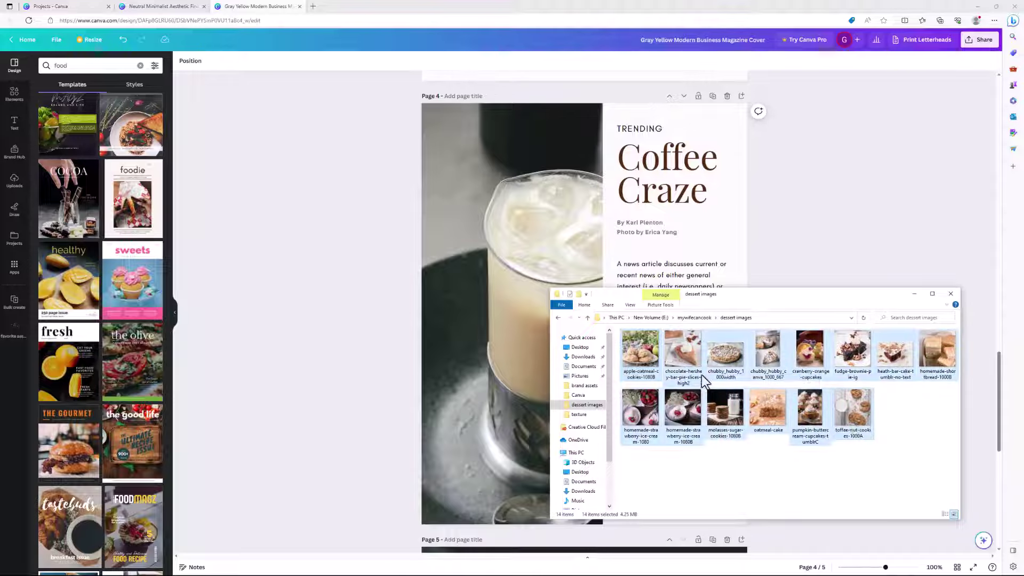
{"action": "left_click_drag", "start_coordinate": [643, 360], "coordinate": [307, 335]}
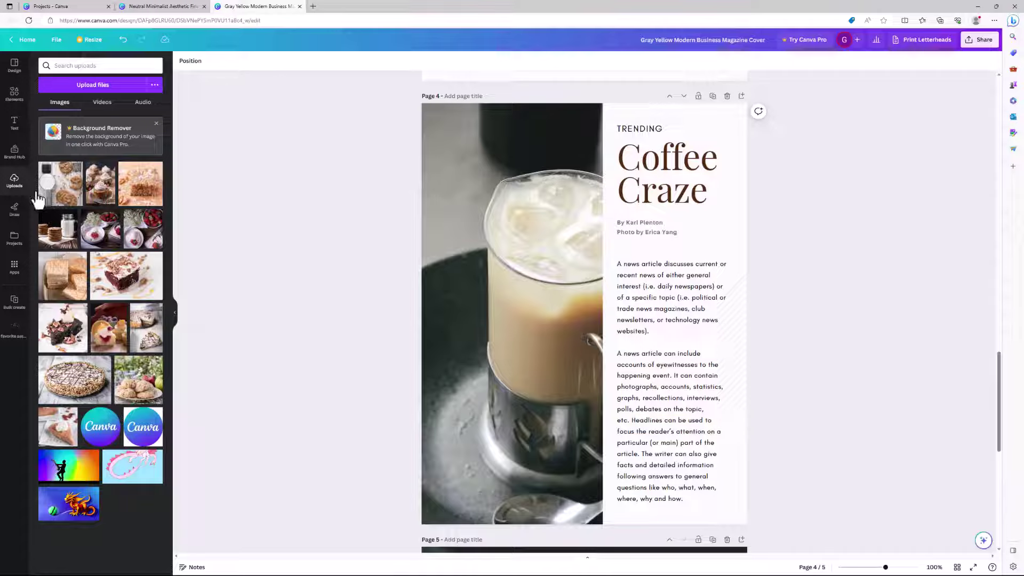
- Move the fourteen uploaded dessert images into a new folder named "dessert book" and delete the stray cookie picture from page 4
{"action": "left_click", "coordinate": [61, 187]}
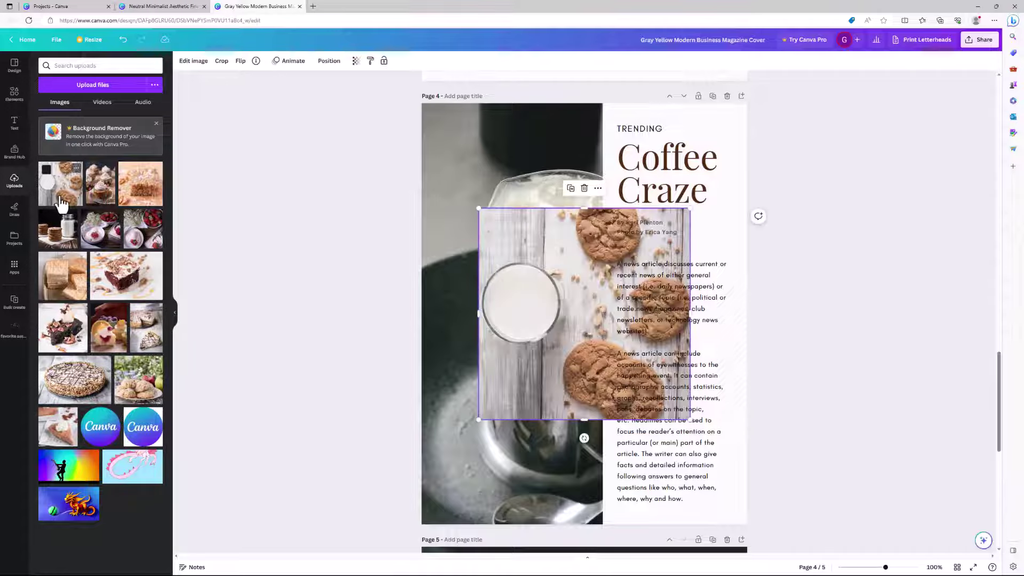
{"action": "left_click", "coordinate": [94, 169]}
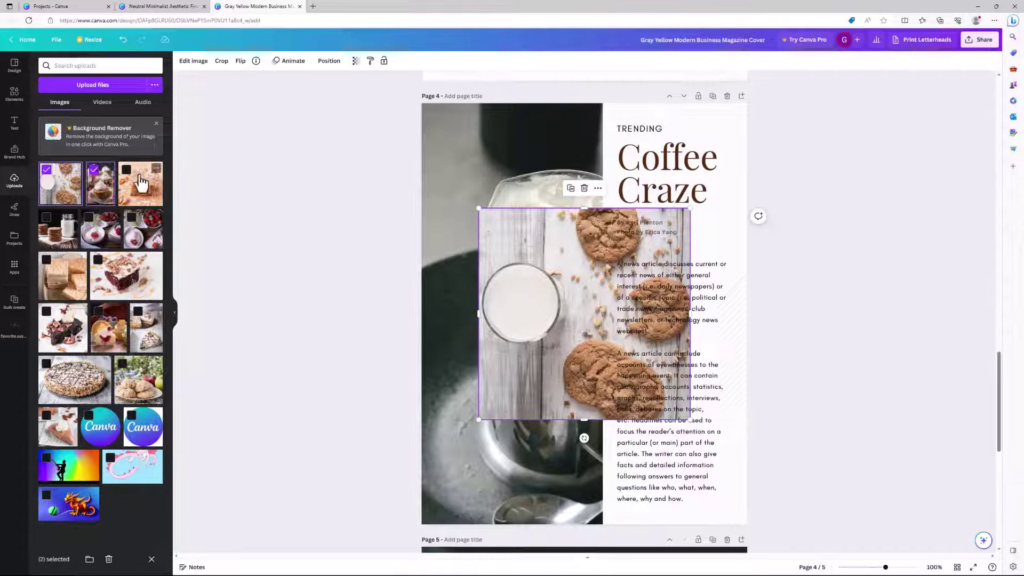
{"action": "left_click", "coordinate": [126, 170]}
{"action": "left_click", "coordinate": [47, 217]}
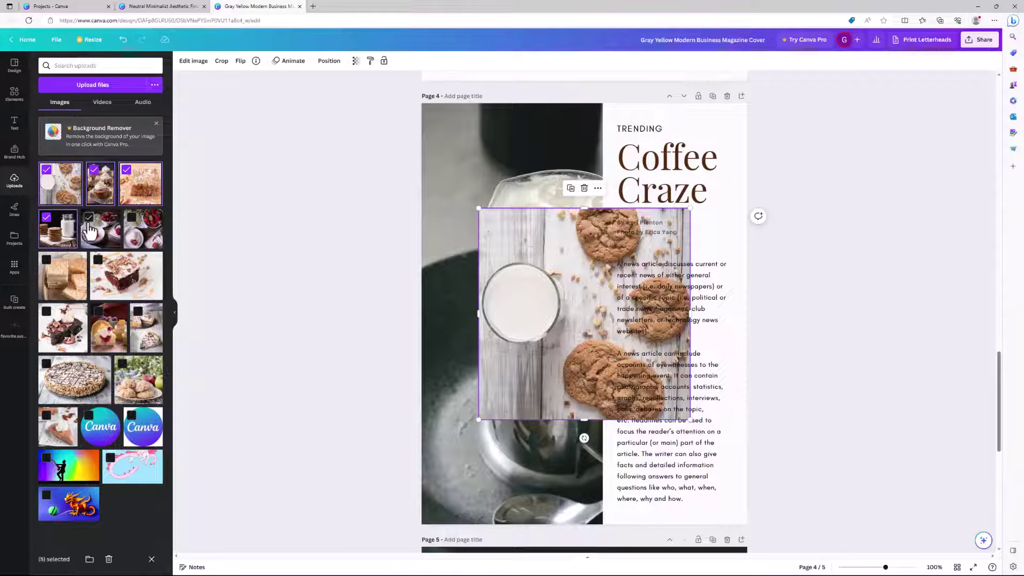
{"action": "left_click", "coordinate": [88, 217]}
{"action": "left_click", "coordinate": [131, 217]}
{"action": "left_click", "coordinate": [46, 259]}
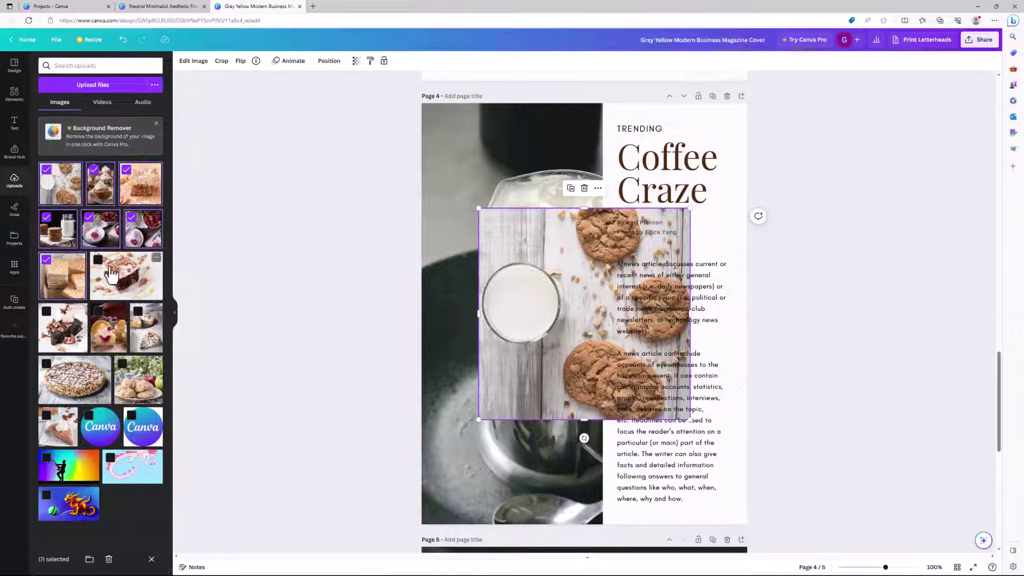
{"action": "left_click", "coordinate": [98, 259]}
{"action": "left_click", "coordinate": [50, 320]}
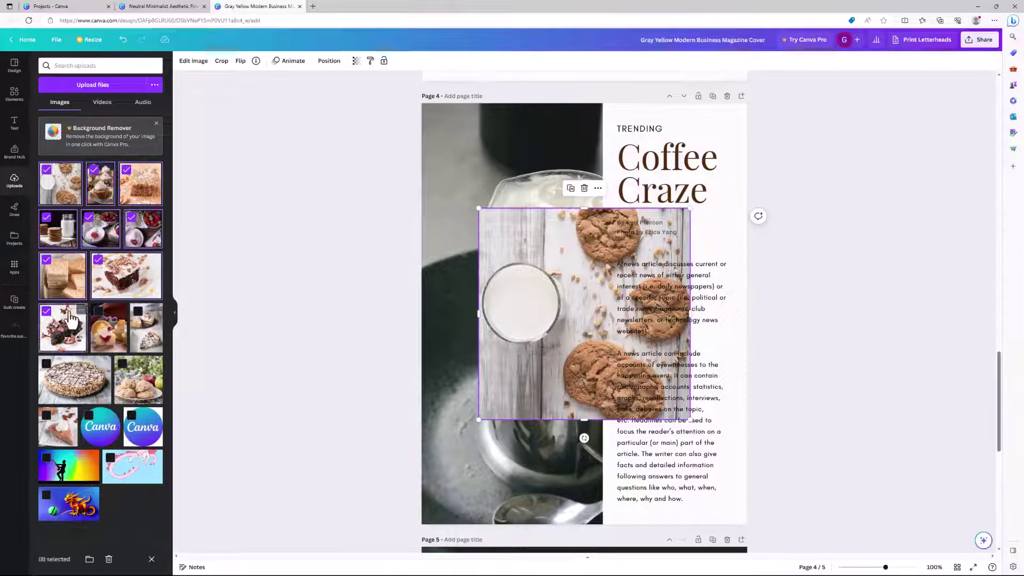
{"action": "left_click", "coordinate": [100, 320]}
{"action": "left_click", "coordinate": [138, 313]}
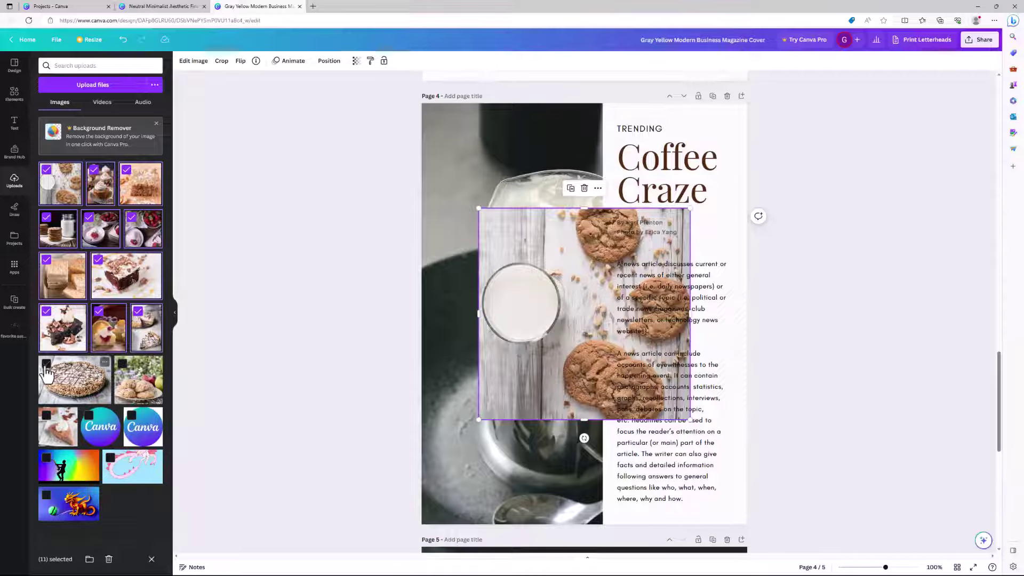
{"action": "left_click", "coordinate": [46, 364]}
{"action": "left_click", "coordinate": [122, 365]}
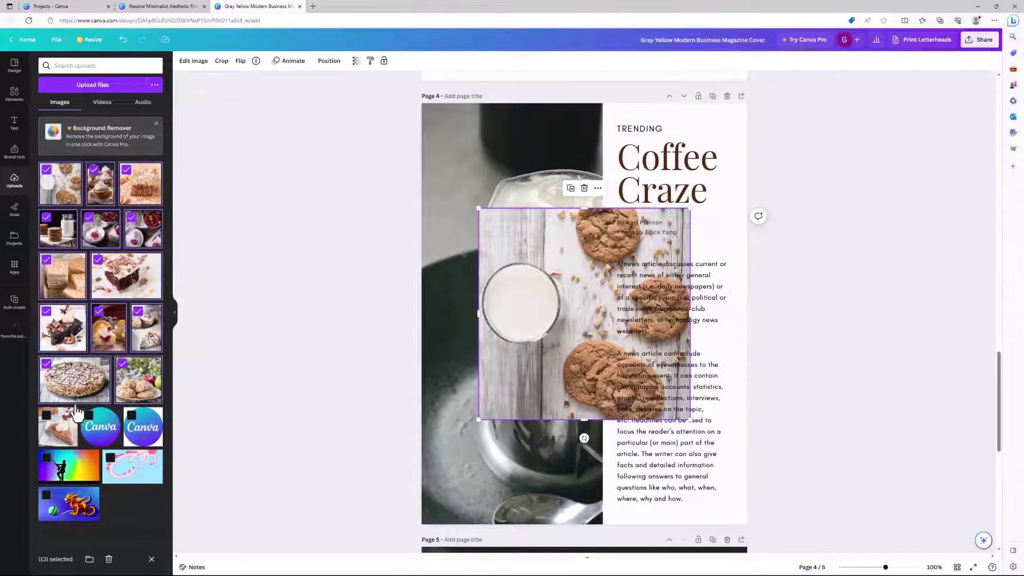
{"action": "left_click", "coordinate": [46, 415]}
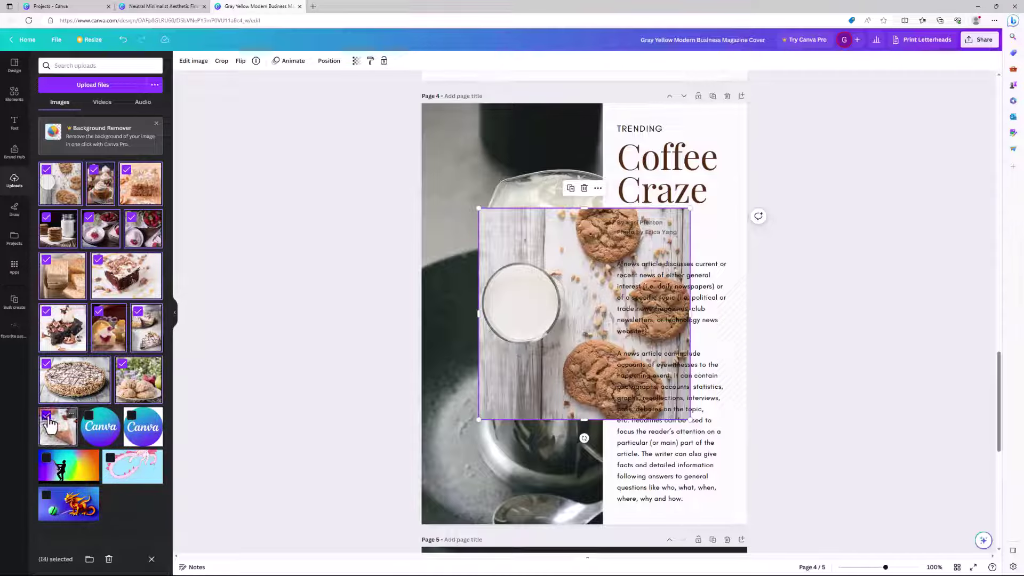
{"action": "left_click", "coordinate": [89, 566]}
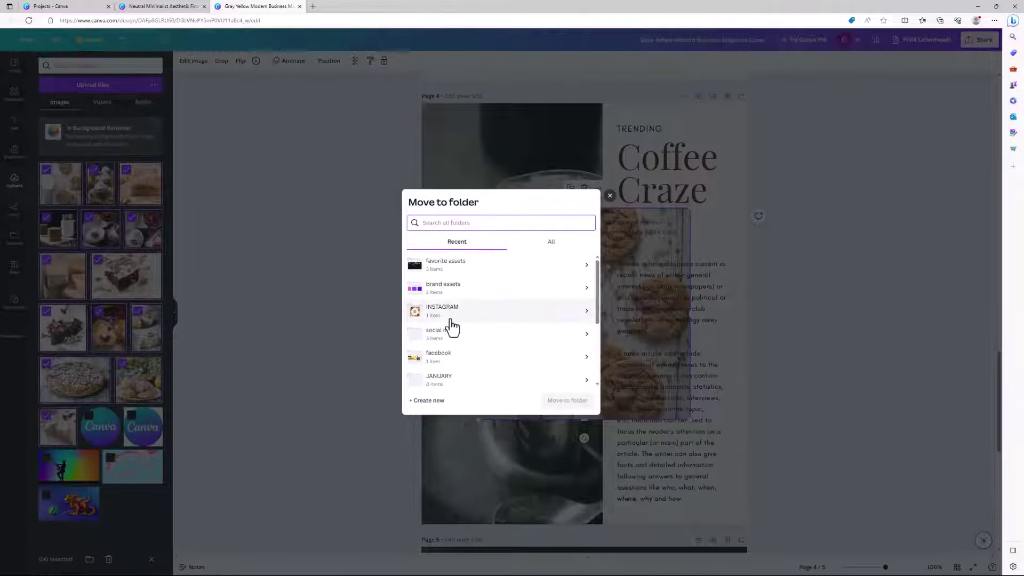
{"action": "left_click", "coordinate": [425, 401]}
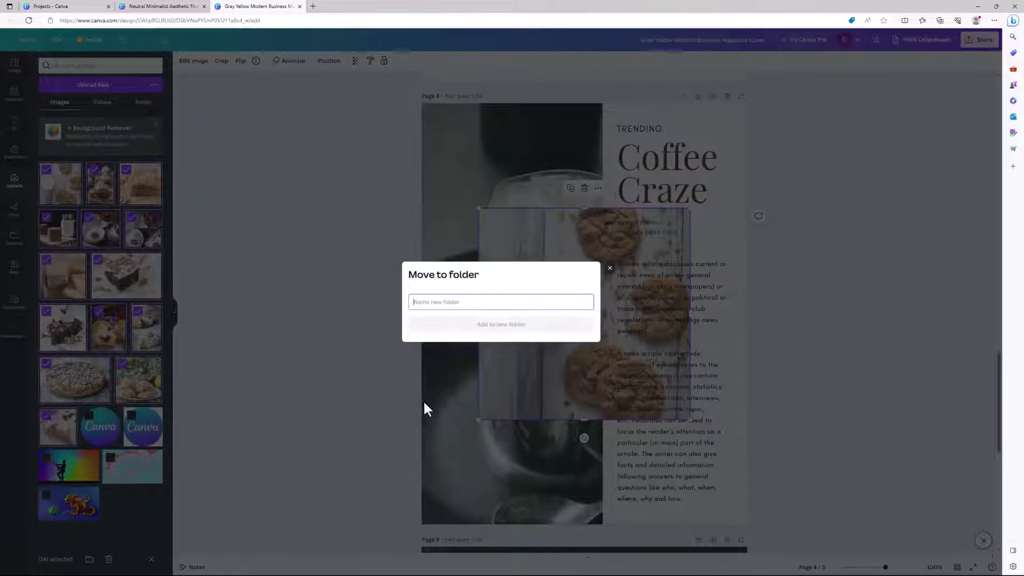
{"action": "type", "text": "d"}
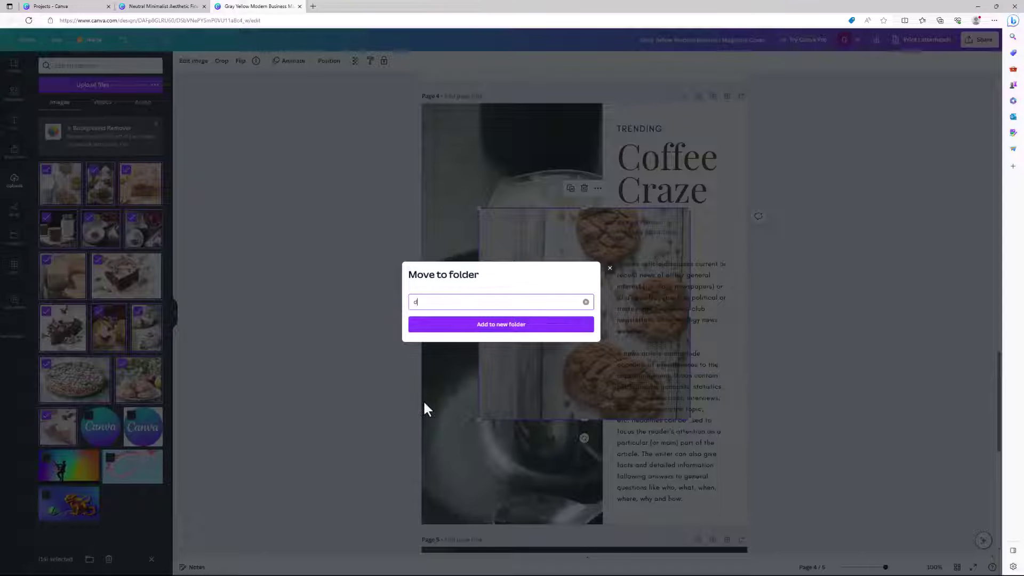
{"action": "type", "text": "essert book i"}
{"action": "key", "text": "BackSpace"}
{"action": "key", "text": "BackSpace"}
{"action": "left_click", "coordinate": [476, 325]}
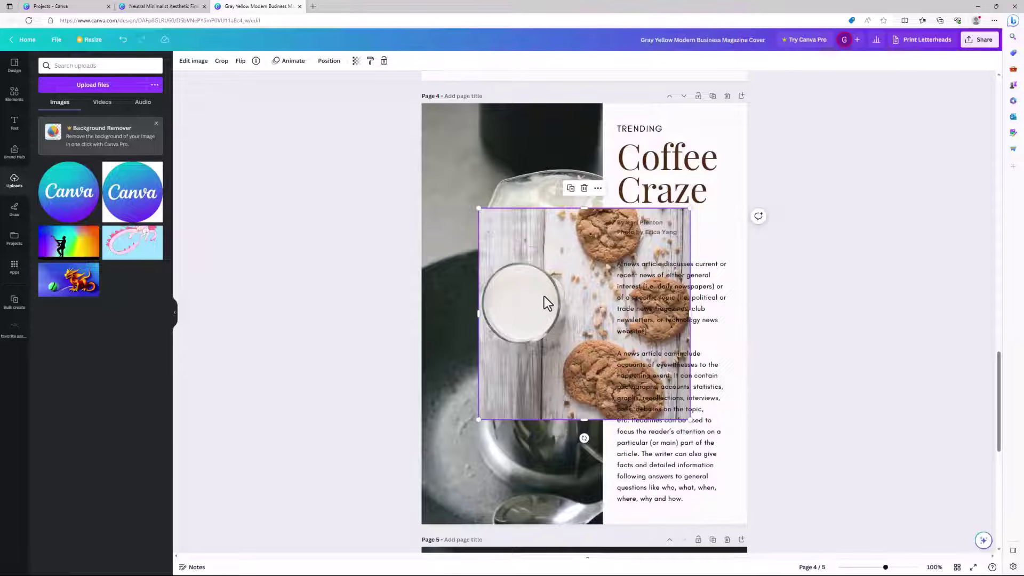
{"action": "key", "text": "Delete"}
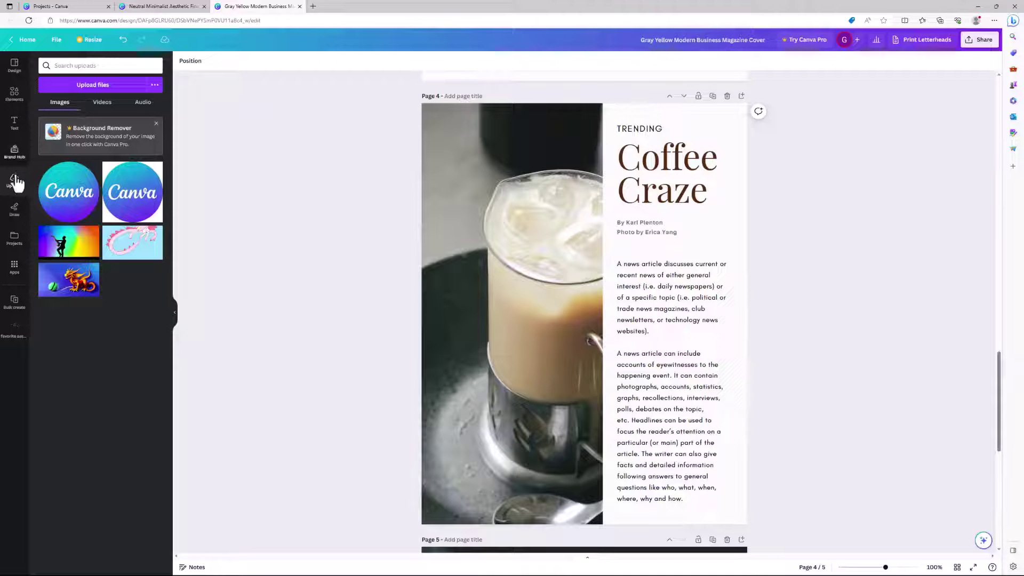
- Replace the Coffee Craze photo on page 4 with the frosted chocolate cake slice from the dessert book project folder
{"action": "left_click", "coordinate": [15, 237]}
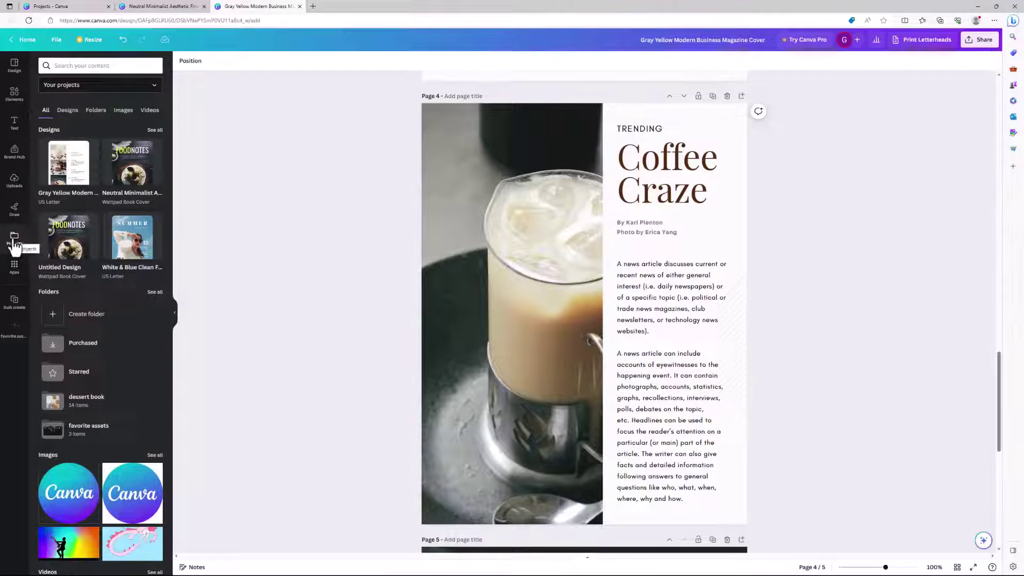
{"action": "left_click", "coordinate": [97, 113]}
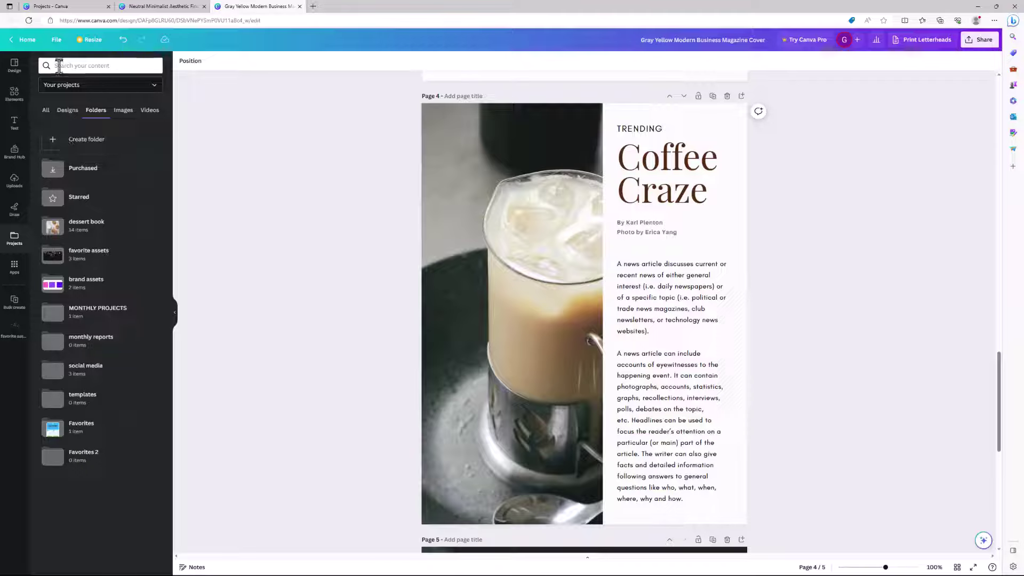
{"action": "left_click", "coordinate": [88, 231]}
{"action": "left_click_drag", "start_coordinate": [96, 234], "coordinate": [442, 248]}
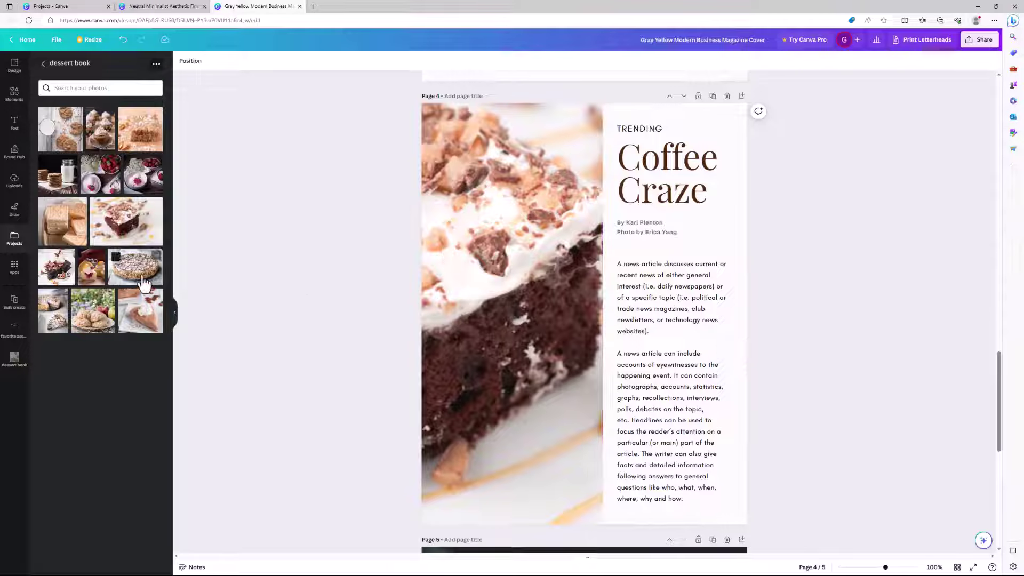
- Try the drizzled pie and the pie slice in the page 4 photo frame, settle on the oatmeal cookies with apples and adjust its crop
{"action": "left_click_drag", "start_coordinate": [134, 267], "coordinate": [444, 269]}
{"action": "left_click_drag", "start_coordinate": [149, 320], "coordinate": [468, 317]}
{"action": "left_click_drag", "start_coordinate": [93, 315], "coordinate": [530, 318]}
{"action": "double_click", "coordinate": [490, 325]}
{"action": "left_click", "coordinate": [811, 283]}
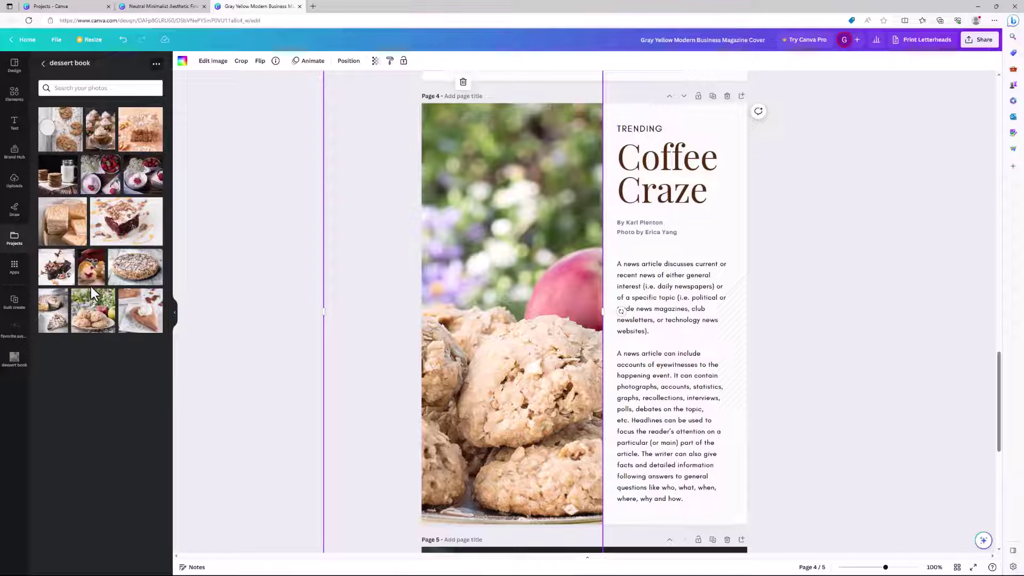
{"action": "left_click", "coordinate": [857, 344]}
- Remove the Bulk create, favorite assets and dessert book shortcuts from the editor's sidebar
{"action": "scroll", "coordinate": [857, 344], "scroll_direction": "up", "scroll_amount": 15}
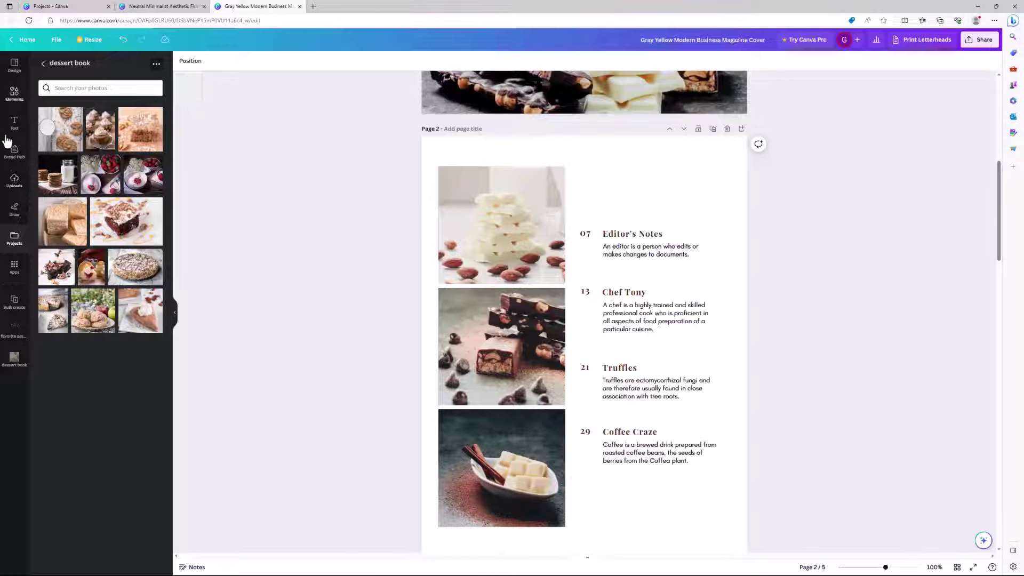
{"action": "left_click", "coordinate": [6, 300]}
{"action": "left_click", "coordinate": [5, 294]}
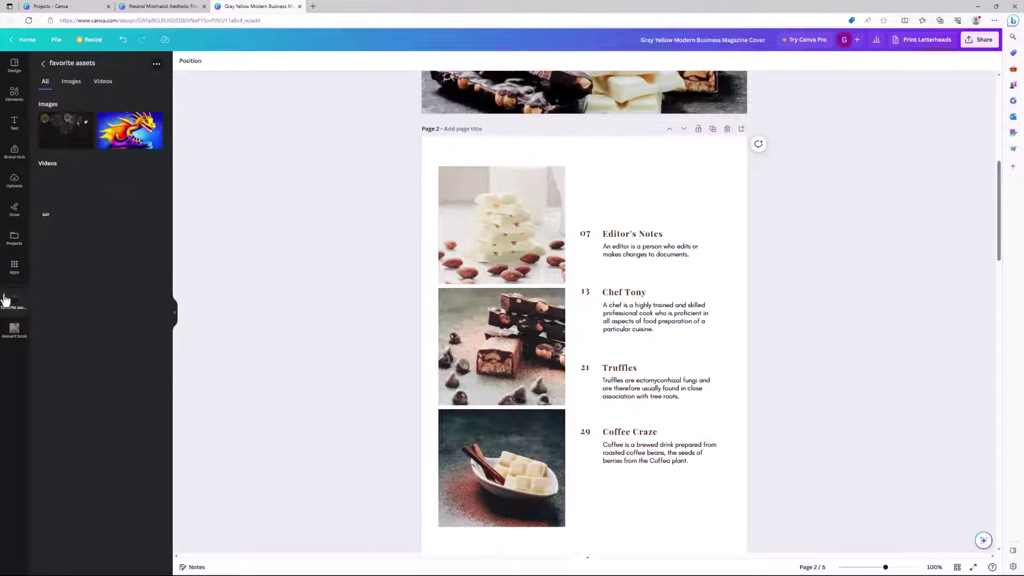
{"action": "left_click", "coordinate": [4, 294]}
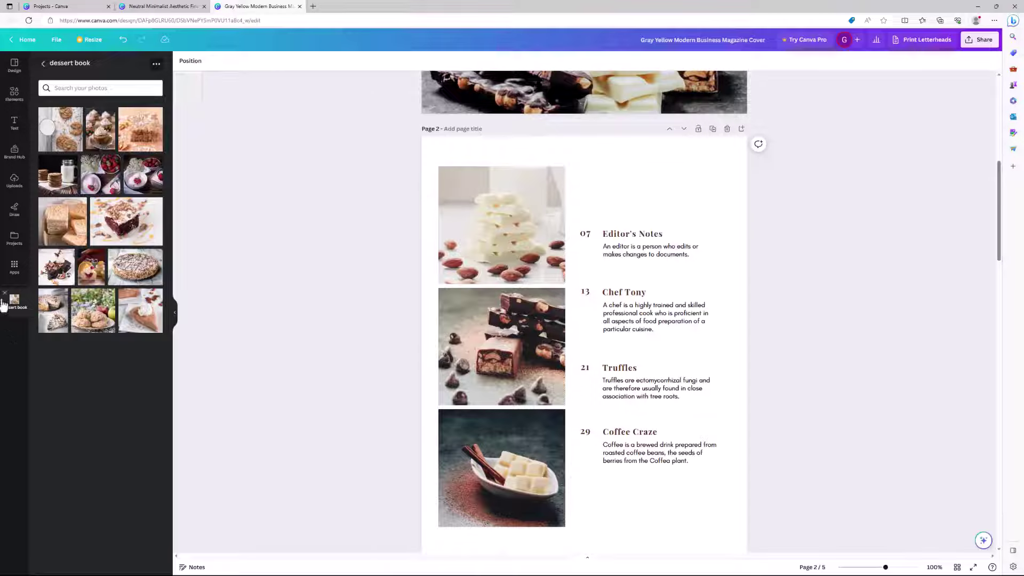
{"action": "left_click", "coordinate": [5, 297]}
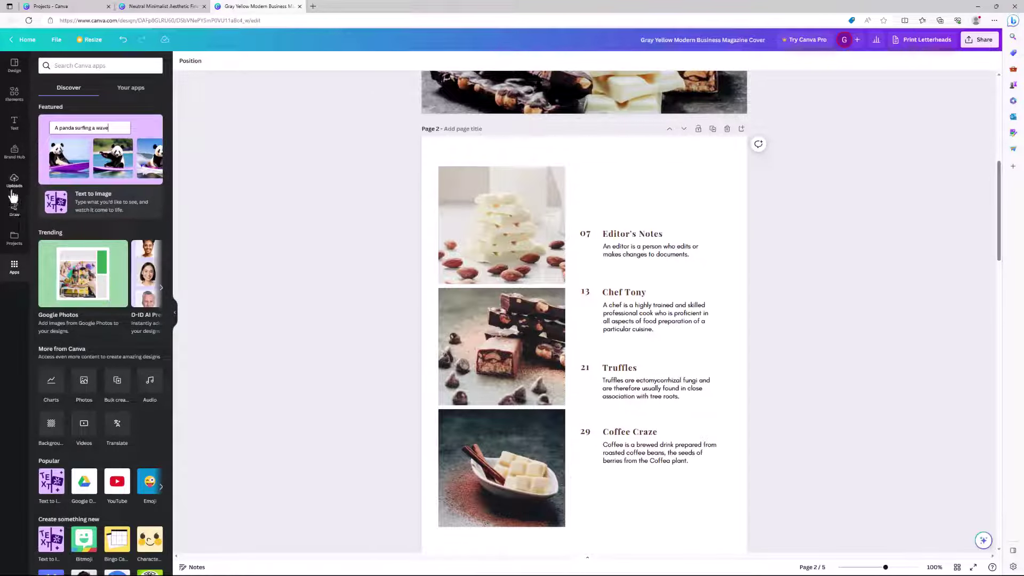
- Restore the dessert book sidebar shortcut by reopening that folder from the project folders, and return to the projects overview
{"action": "left_click", "coordinate": [12, 237]}
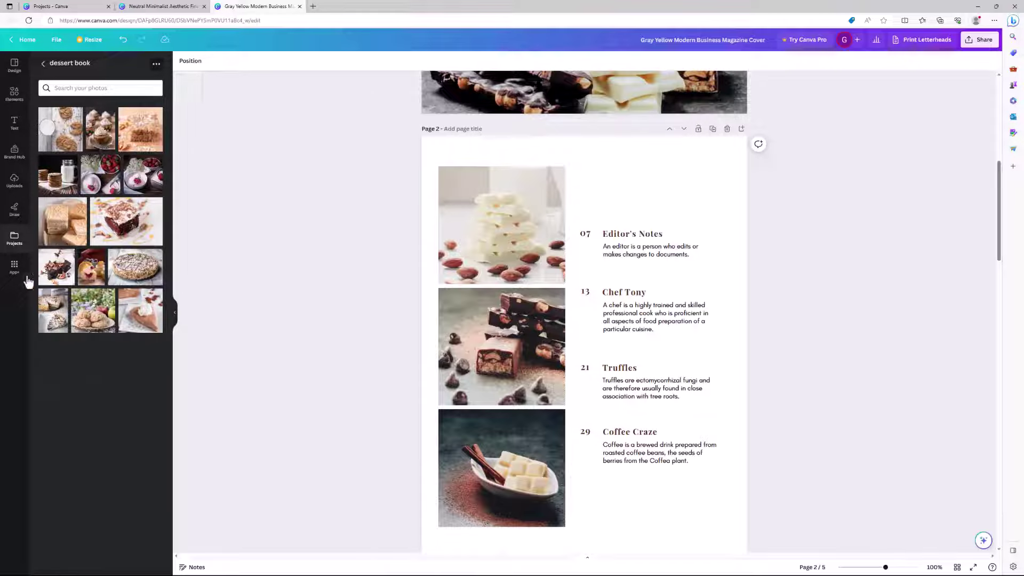
{"action": "left_click", "coordinate": [44, 66]}
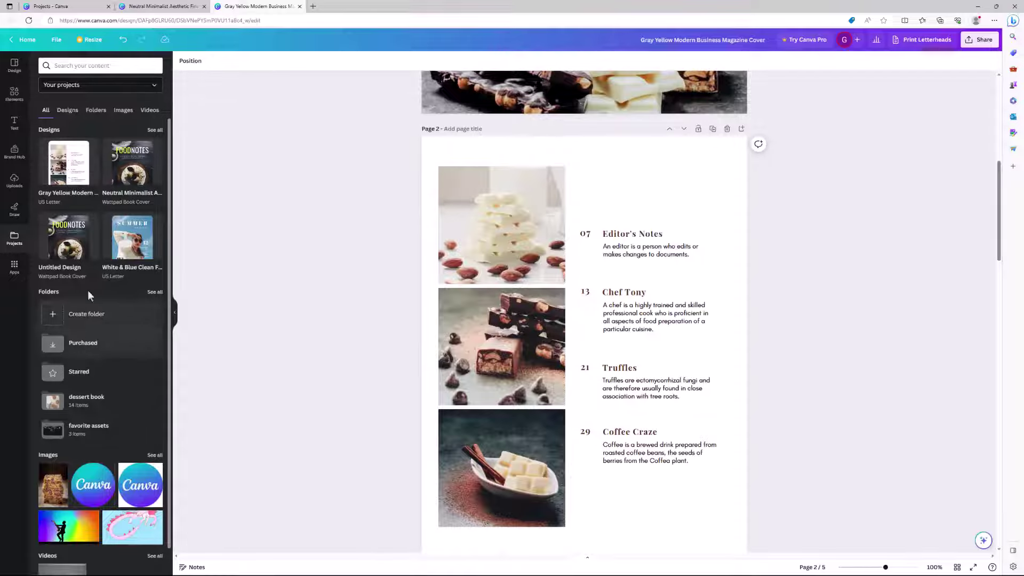
{"action": "left_click", "coordinate": [95, 112]}
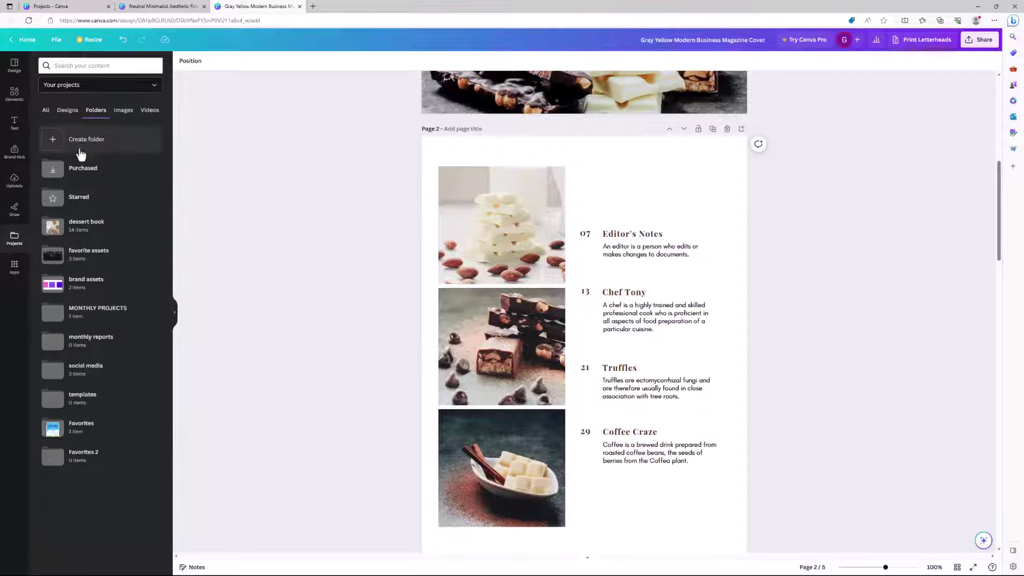
{"action": "left_click", "coordinate": [62, 227]}
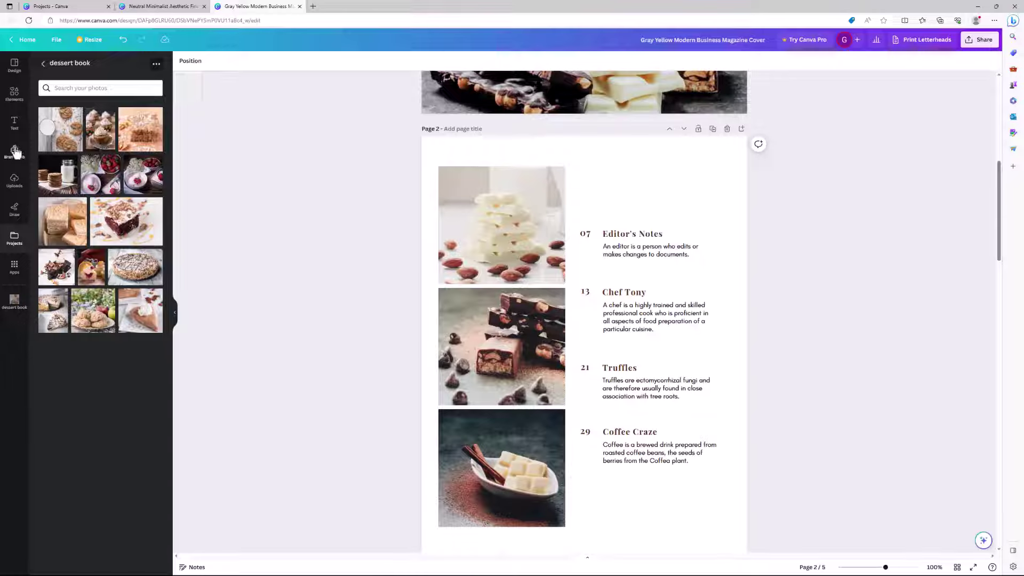
{"action": "left_click", "coordinate": [17, 233]}
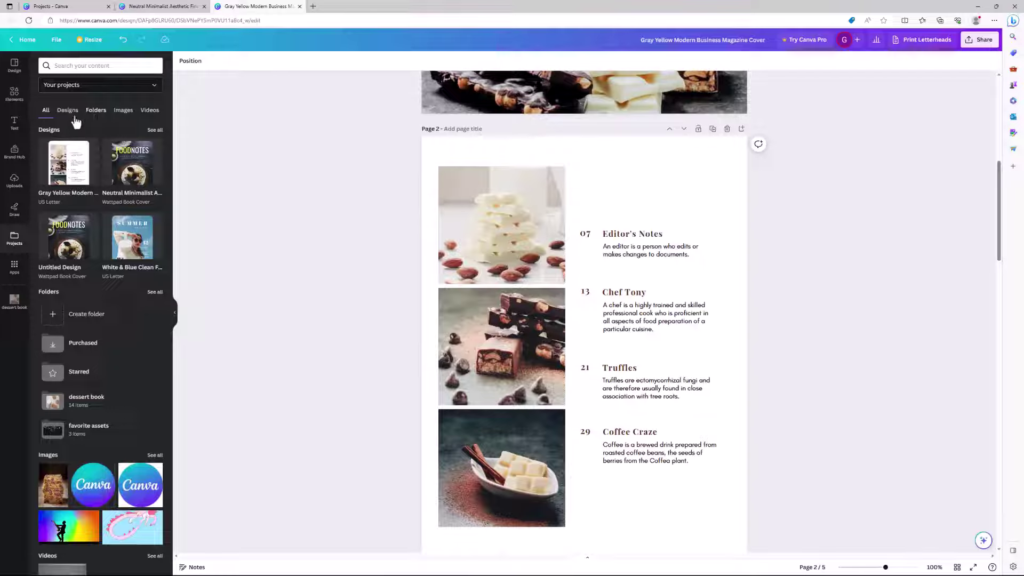
- Upload the close-up photo of stacked chocolate chip bars straight from the Easy Pumpkin Chocolate Chip Cookie Bars web page into the design
{"action": "mouse_move", "coordinate": [58, 175]}
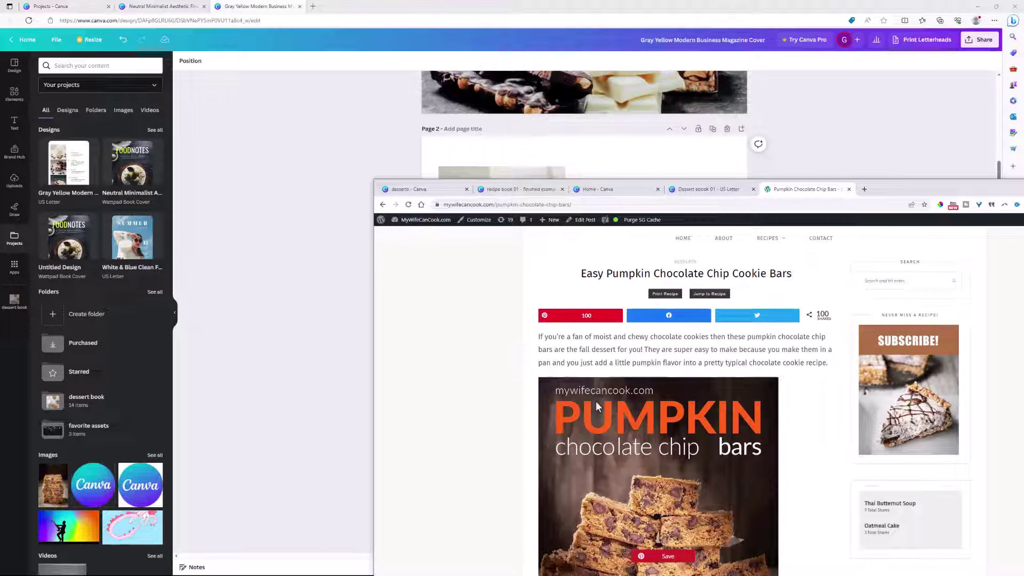
{"action": "scroll", "coordinate": [613, 397], "scroll_direction": "down", "scroll_amount": 10}
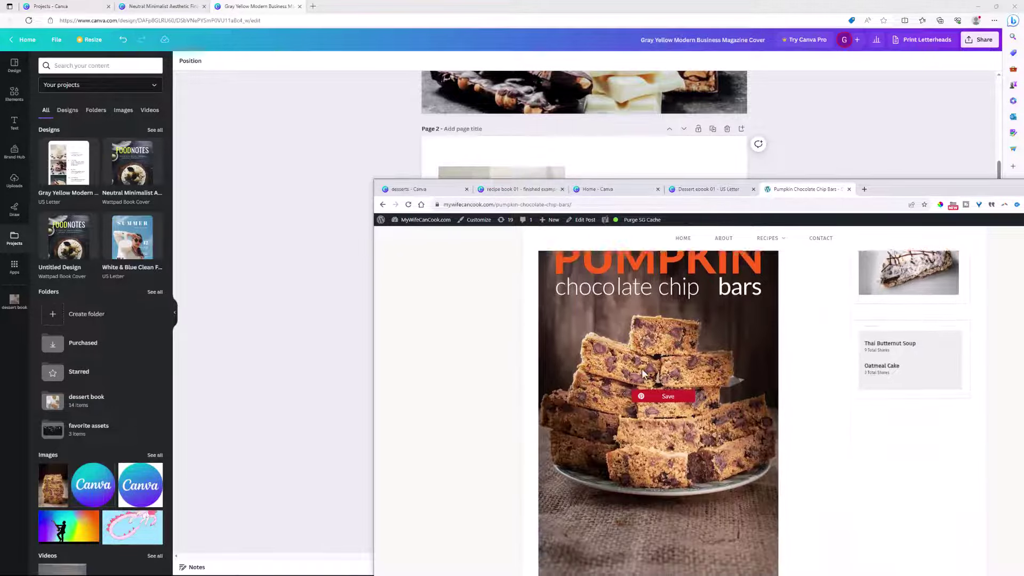
{"action": "scroll", "coordinate": [630, 391], "scroll_direction": "down", "scroll_amount": 6}
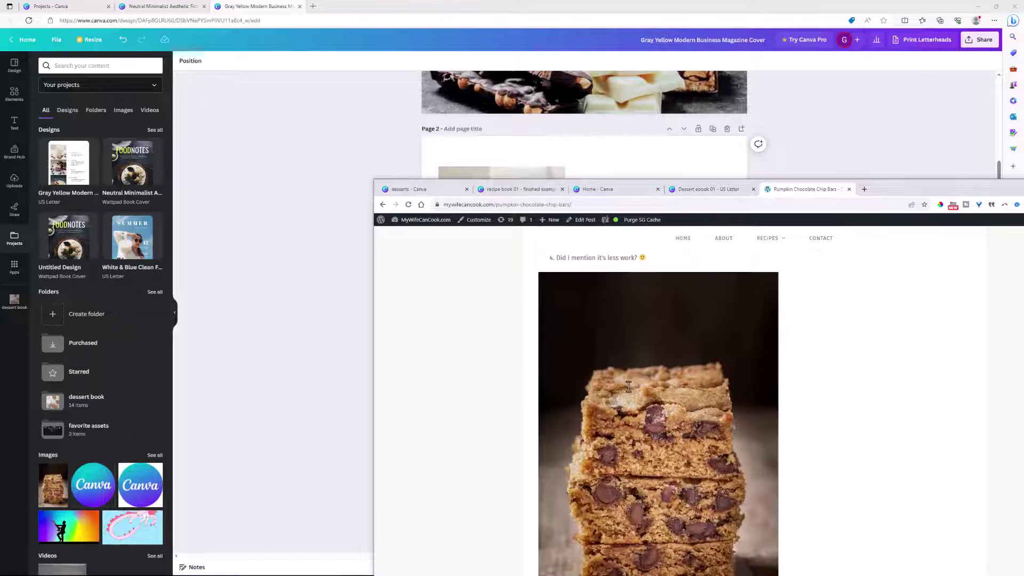
{"action": "scroll", "coordinate": [629, 391], "scroll_direction": "up", "scroll_amount": 2}
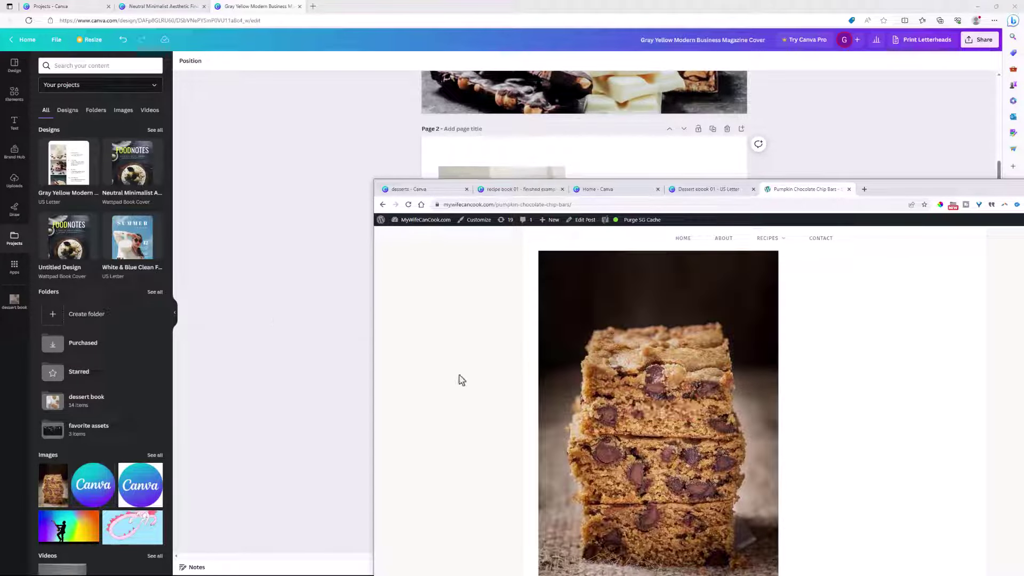
{"action": "left_click_drag", "start_coordinate": [594, 354], "coordinate": [272, 353]}
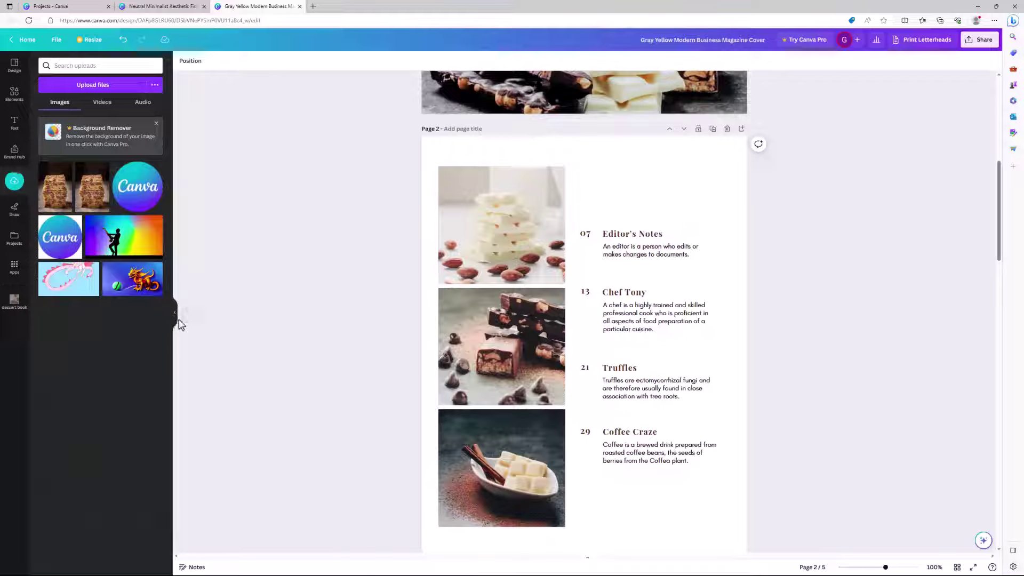
- Replace the white chocolate photo on the page 2 contents page with the uploaded pumpkin bars photo and adjust its crop
{"action": "left_click_drag", "start_coordinate": [58, 214], "coordinate": [494, 227]}
{"action": "double_click", "coordinate": [494, 241]}
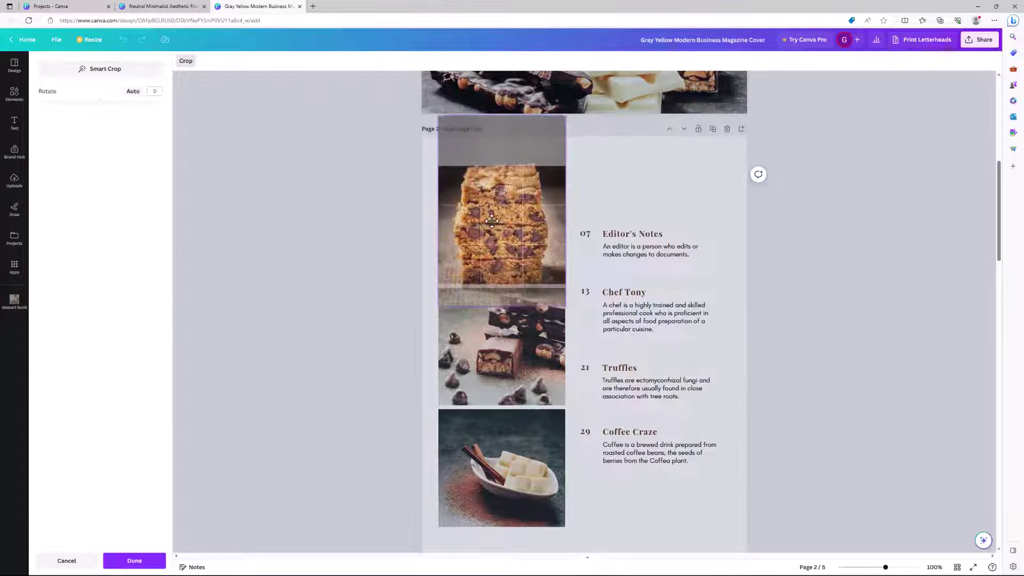
{"action": "left_click", "coordinate": [790, 278]}
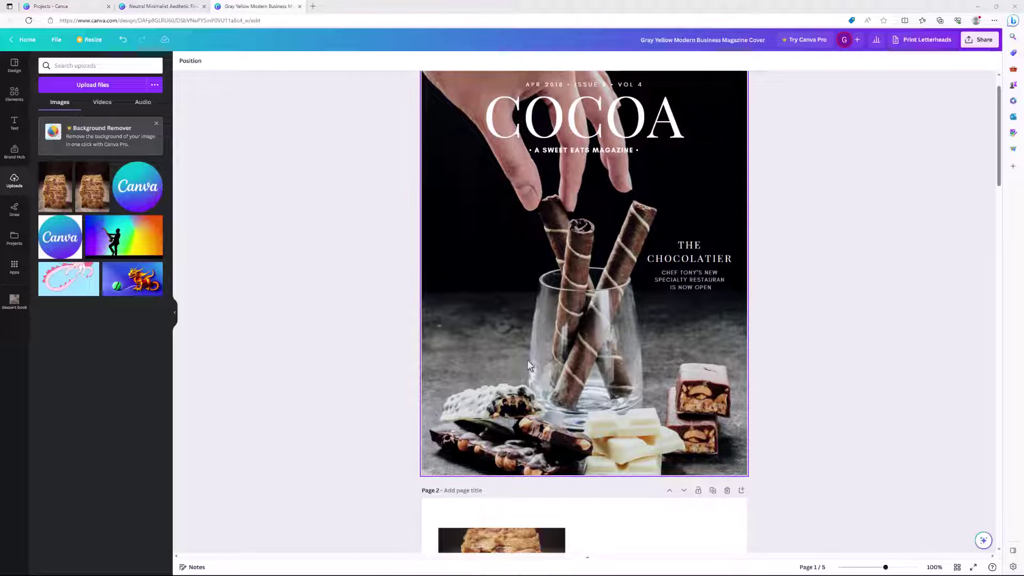
{"action": "scroll", "coordinate": [438, 335], "scroll_direction": "down", "scroll_amount": 3}
{"action": "scroll", "coordinate": [430, 334], "scroll_direction": "up", "scroll_amount": 2}
{"action": "scroll", "coordinate": [421, 312], "scroll_direction": "up", "scroll_amount": 2}
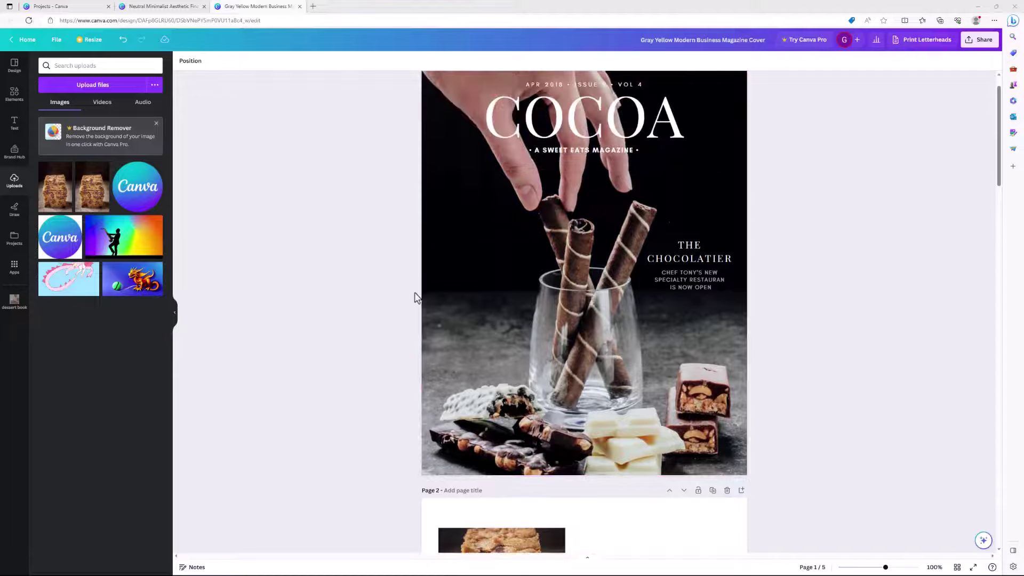
{"action": "scroll", "coordinate": [398, 336], "scroll_direction": "down", "scroll_amount": 4}
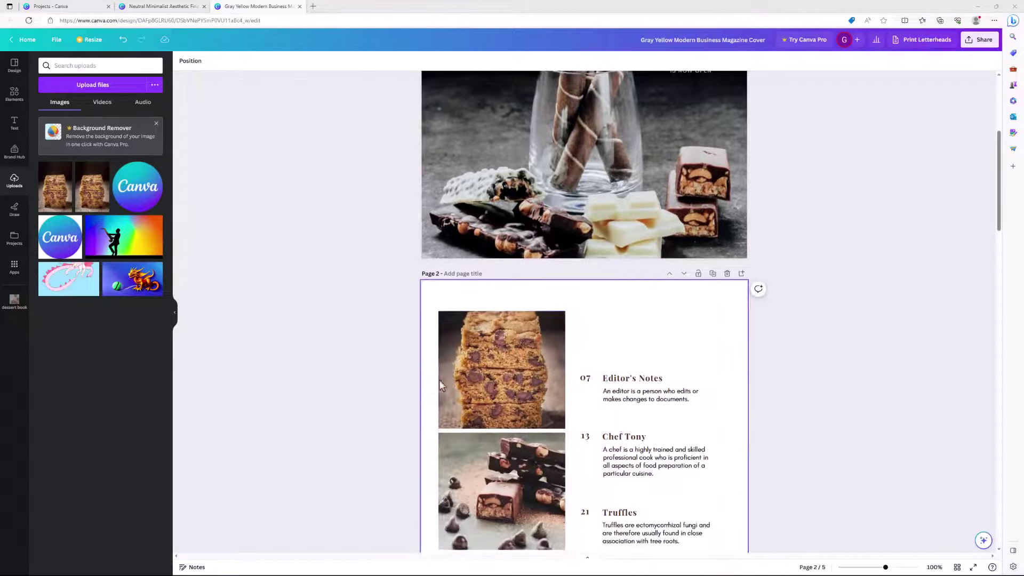
- Detach the chocolate photo from the page 1 cover background and delete it
{"action": "scroll", "coordinate": [440, 380], "scroll_direction": "up", "scroll_amount": 4}
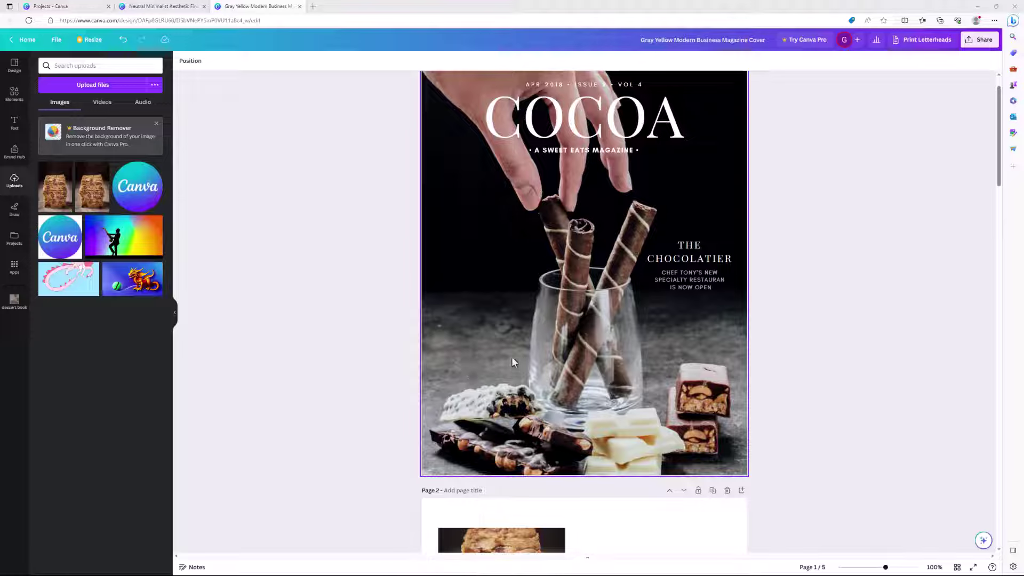
{"action": "left_click", "coordinate": [476, 279]}
{"action": "right_click", "coordinate": [476, 280]}
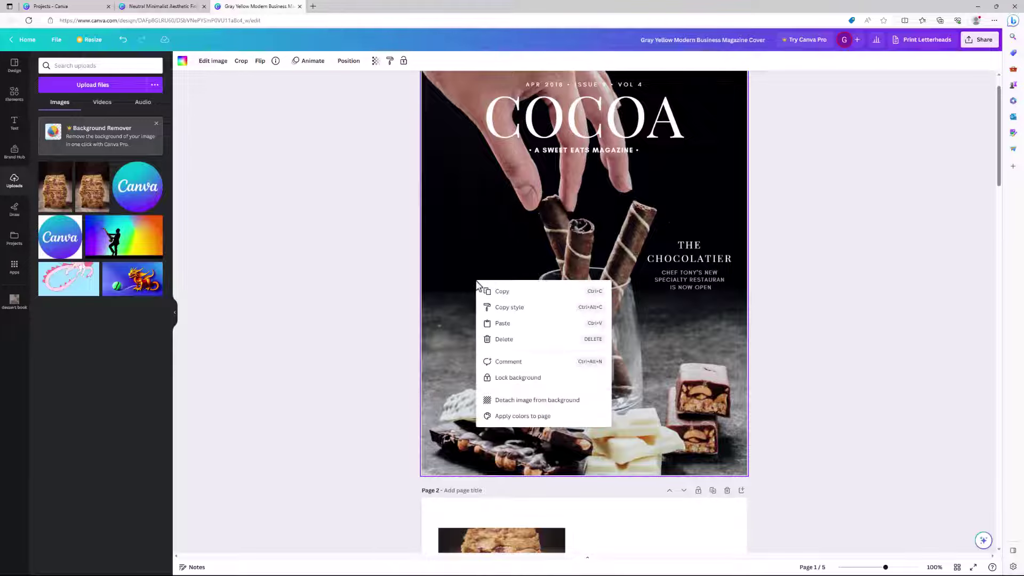
{"action": "left_click", "coordinate": [505, 401]}
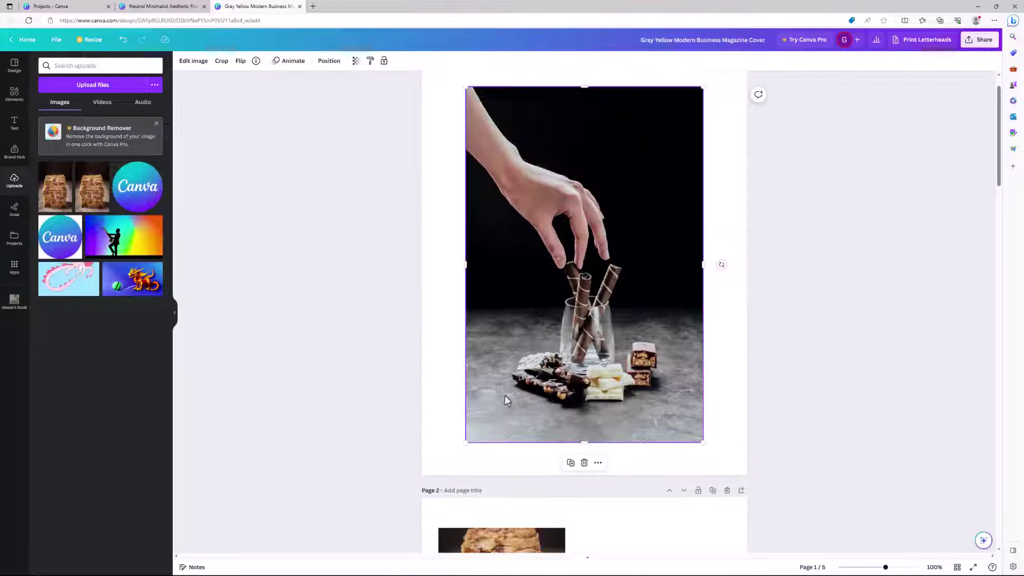
{"action": "left_click_drag", "start_coordinate": [555, 352], "coordinate": [377, 350]}
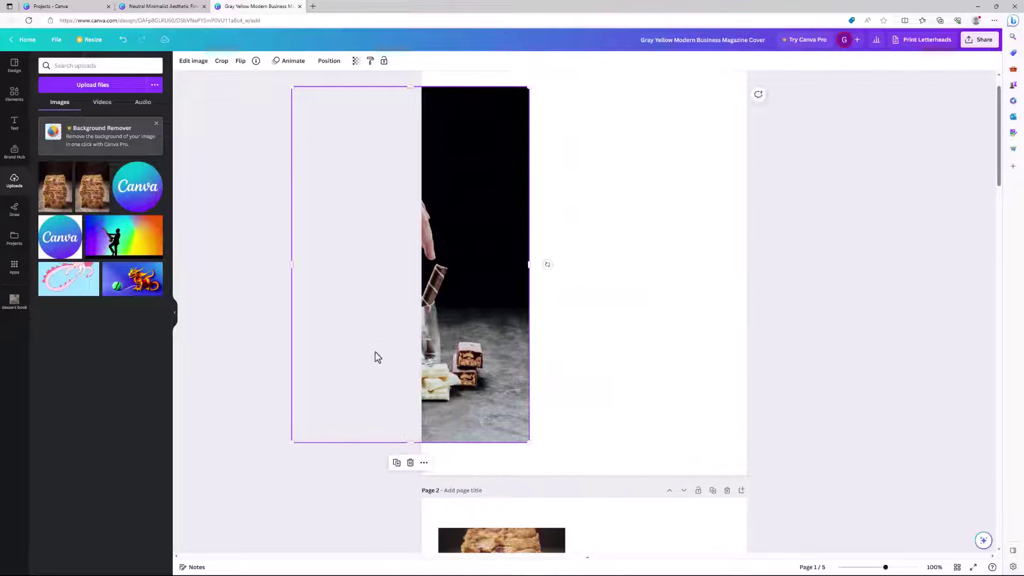
{"action": "key", "text": "Delete"}
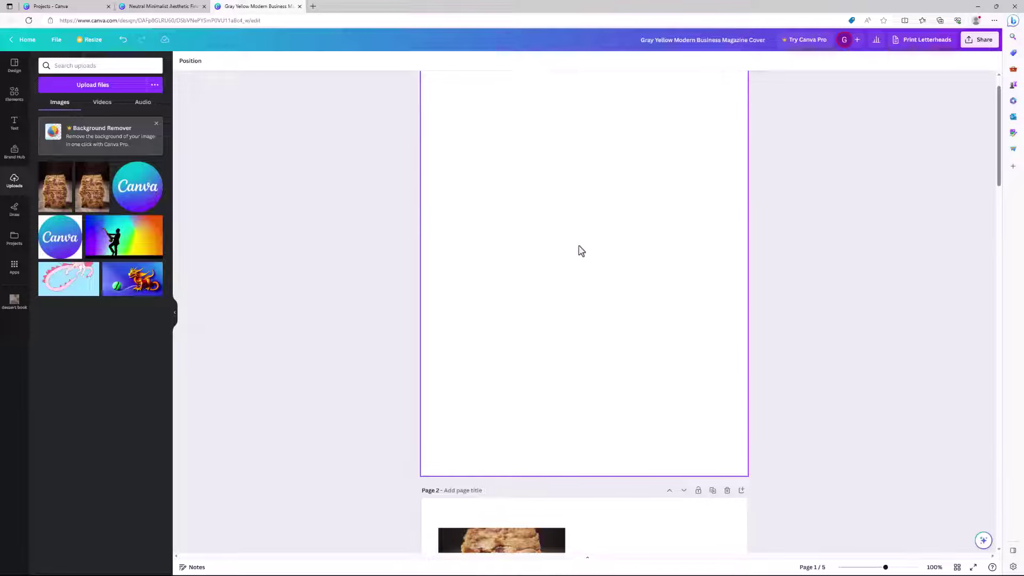
- Set the page 1 background to the document's dark brown and display the page's layer list
{"action": "left_click", "coordinate": [447, 314]}
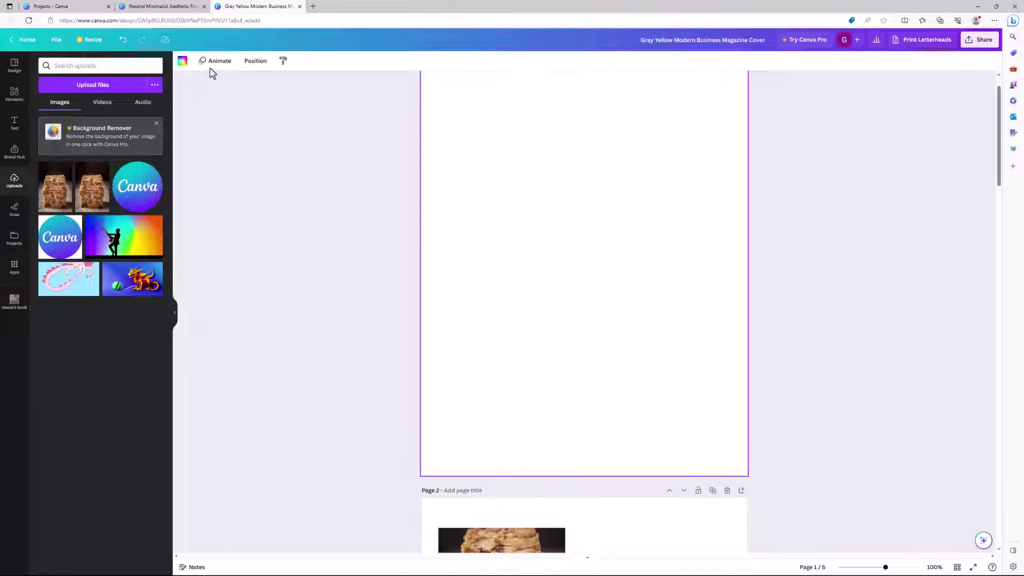
{"action": "left_click", "coordinate": [182, 61]}
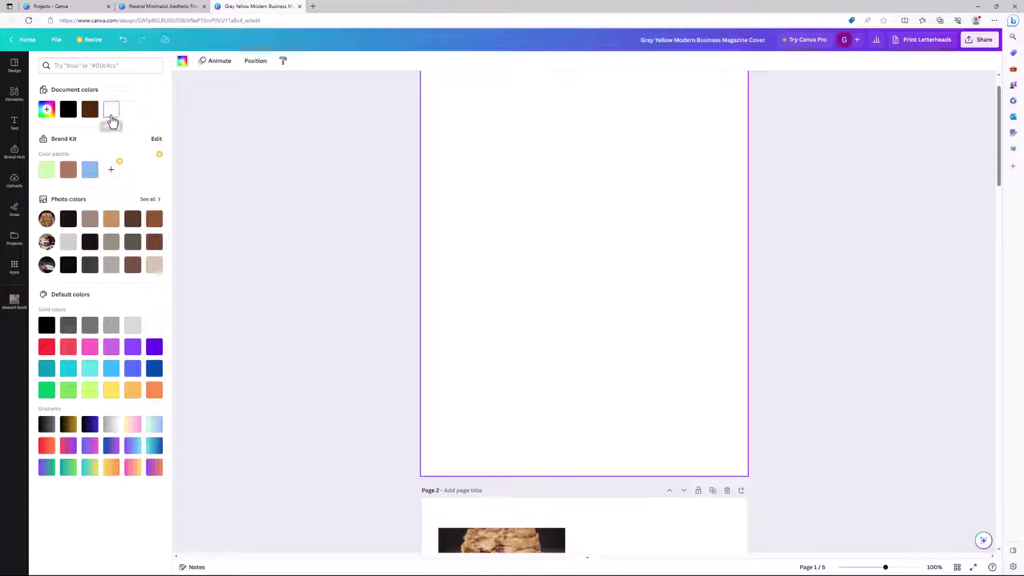
{"action": "left_click", "coordinate": [90, 109]}
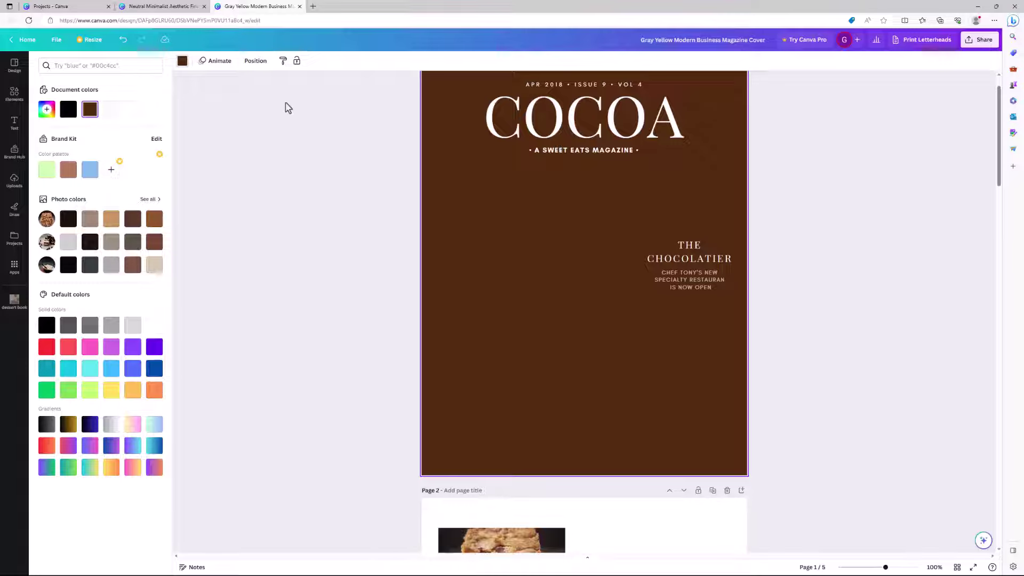
{"action": "left_click", "coordinate": [252, 62]}
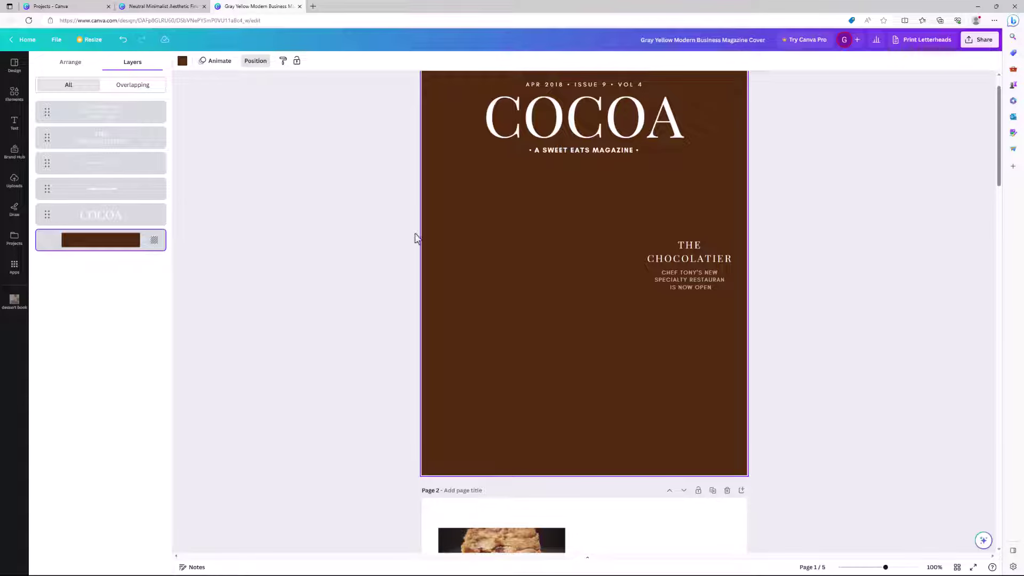
- Fill the page 1 cover with the chocolate pie slice photo from the dessert book folder
{"action": "left_click", "coordinate": [14, 304]}
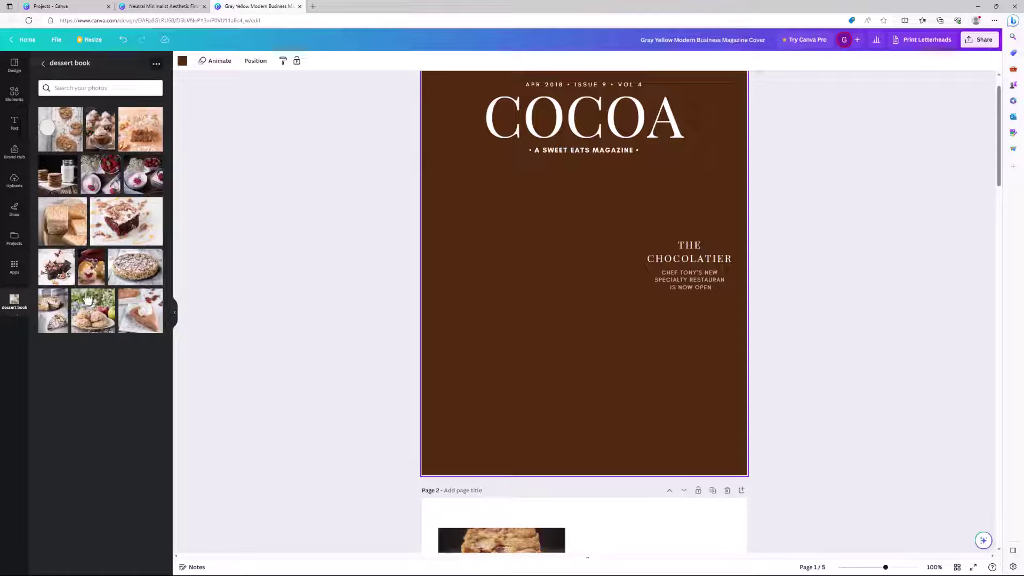
{"action": "left_click_drag", "start_coordinate": [140, 312], "coordinate": [446, 327]}
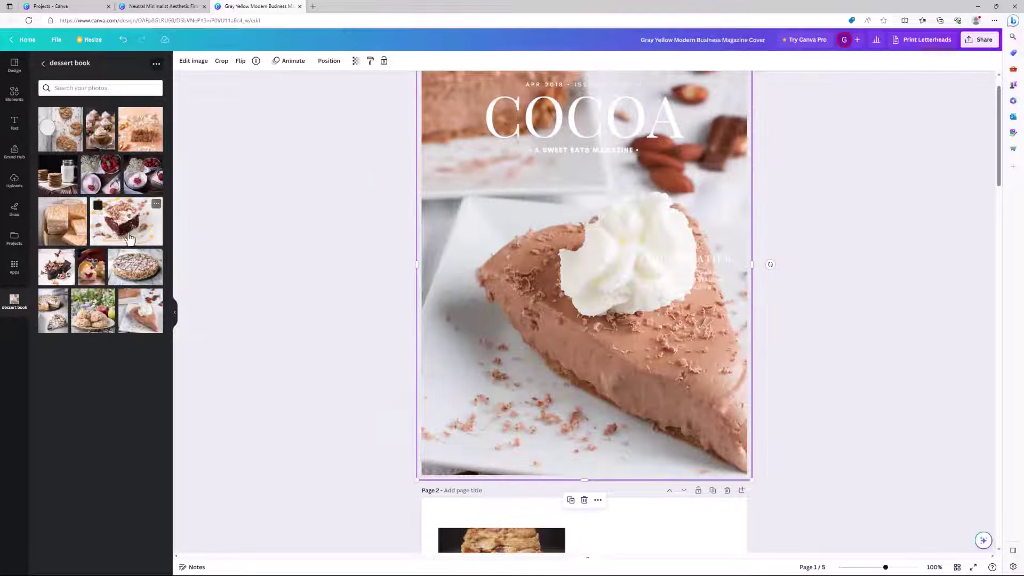
{"action": "left_click_drag", "start_coordinate": [128, 240], "coordinate": [466, 292]}
{"action": "left_click_drag", "start_coordinate": [499, 332], "coordinate": [502, 383]}
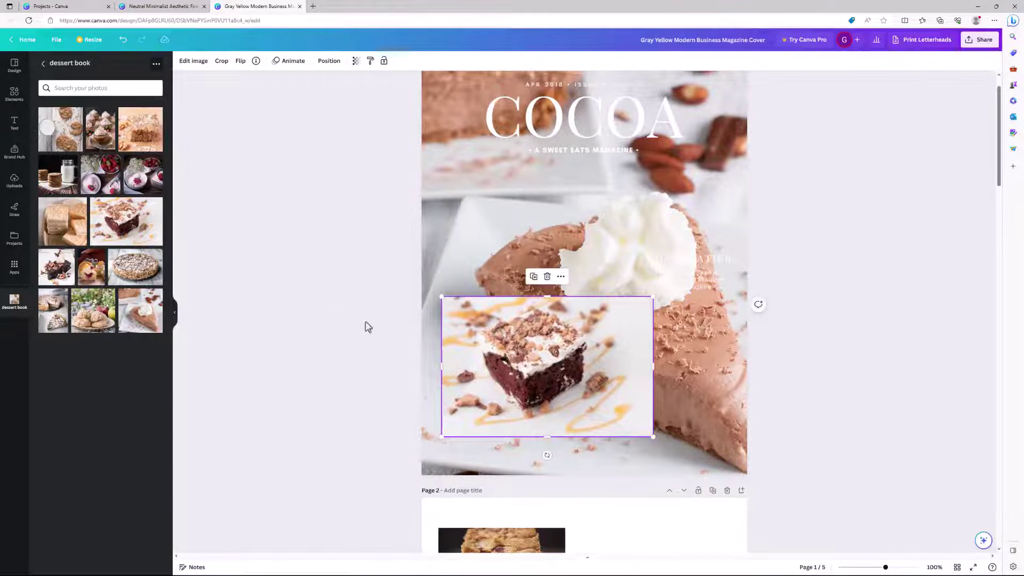
{"action": "key", "text": "Delete"}
- Replace the cover photo with the chocolate pecan cake photo and finally with the stacked shortbread squares photo
{"action": "left_click_drag", "start_coordinate": [57, 267], "coordinate": [446, 315]}
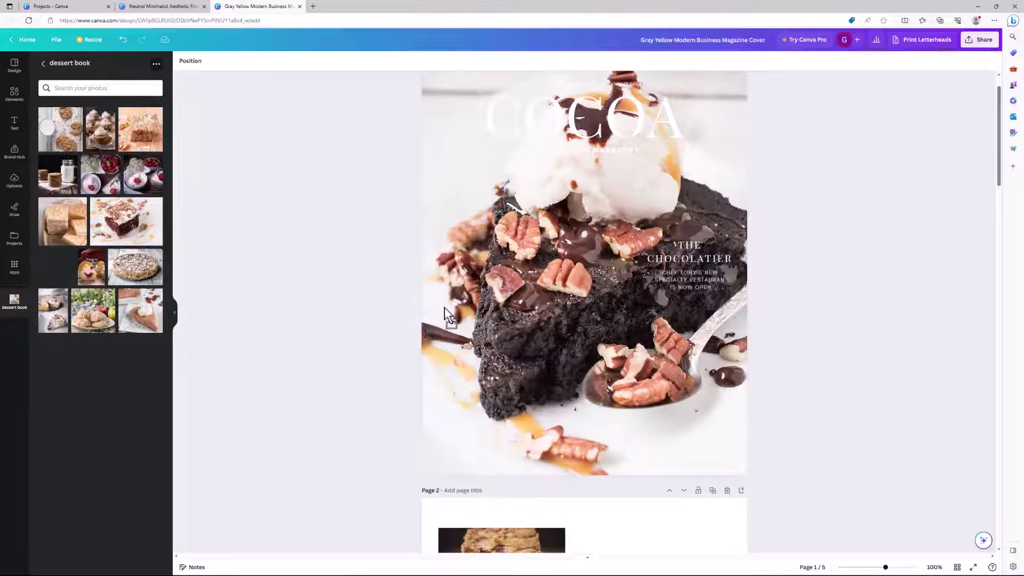
{"action": "left_click_drag", "start_coordinate": [64, 224], "coordinate": [444, 269]}
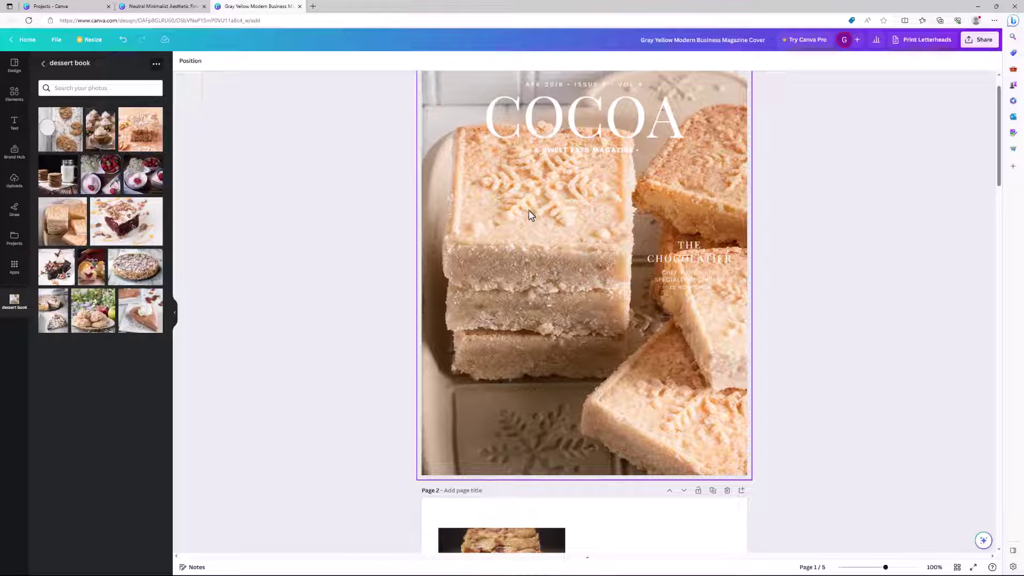
- Detach the pumpkin bars photo from its cell on the page 2 contents page and delete it
{"action": "scroll", "coordinate": [511, 218], "scroll_direction": "down", "scroll_amount": 4}
{"action": "scroll", "coordinate": [509, 217], "scroll_direction": "down", "scroll_amount": 3}
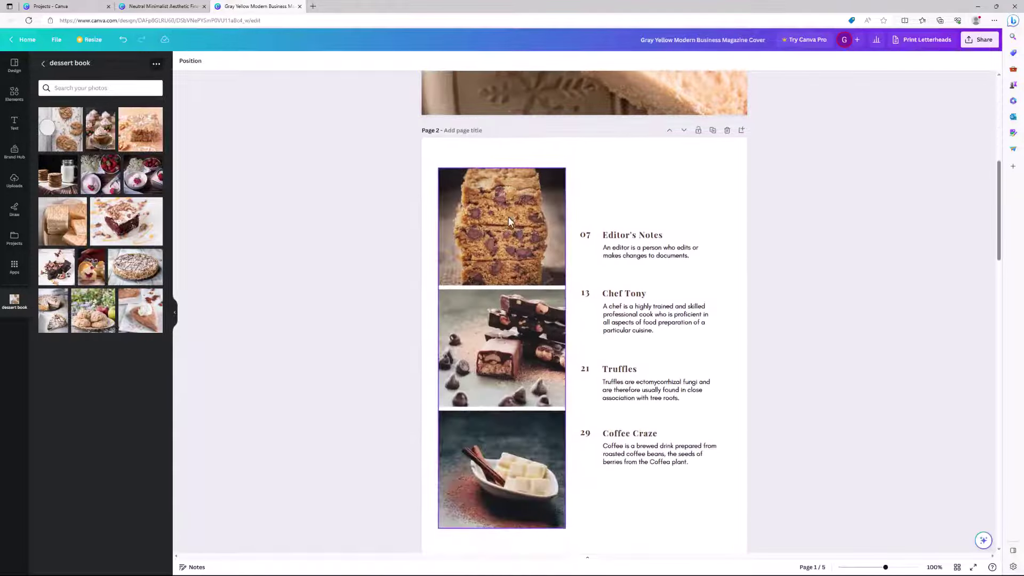
{"action": "scroll", "coordinate": [501, 213], "scroll_direction": "up", "scroll_amount": 4}
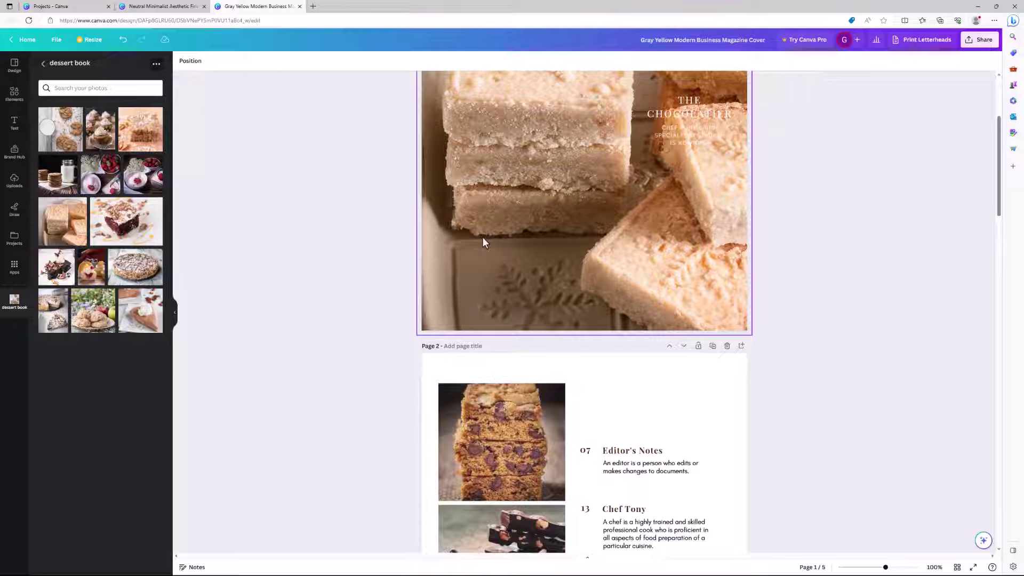
{"action": "scroll", "coordinate": [486, 253], "scroll_direction": "down", "scroll_amount": 1}
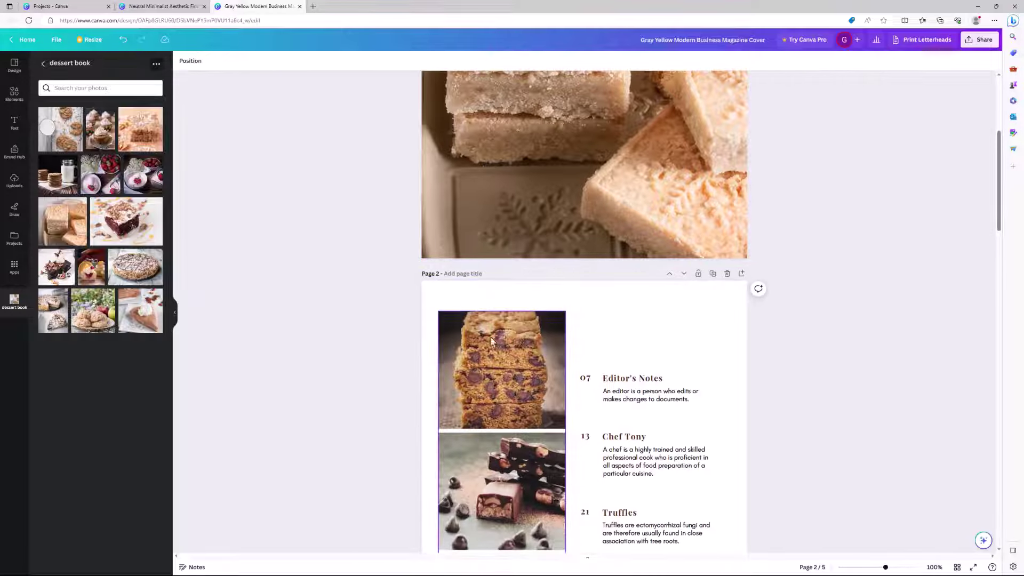
{"action": "left_click", "coordinate": [491, 361]}
{"action": "right_click", "coordinate": [490, 362]}
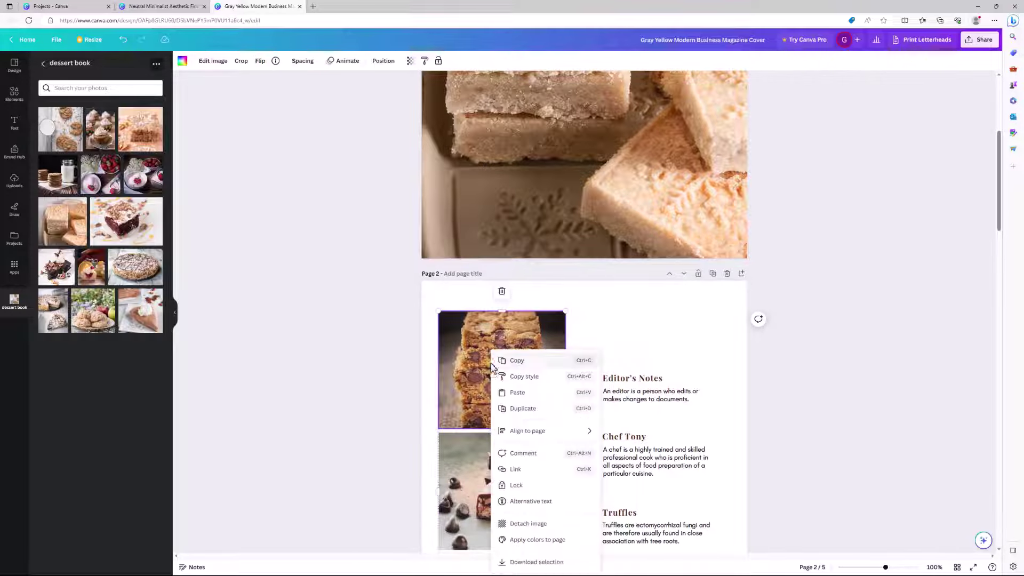
{"action": "left_click", "coordinate": [529, 524]}
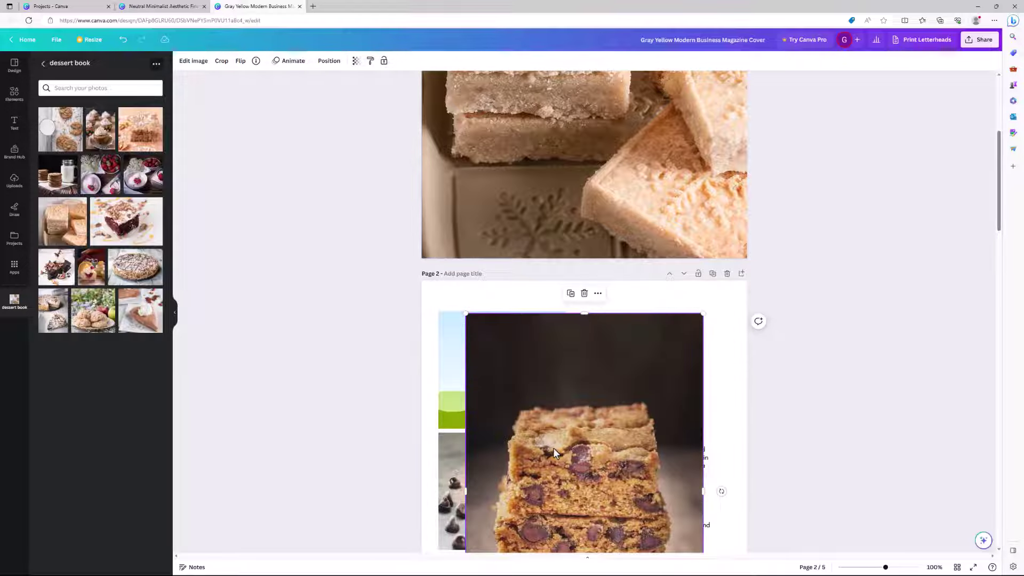
{"action": "key", "text": "Delete"}
- Open the complete collection of frames in the design elements library
{"action": "scroll", "coordinate": [555, 448], "scroll_direction": "down", "scroll_amount": 4}
{"action": "scroll", "coordinate": [528, 345], "scroll_direction": "up", "scroll_amount": 2}
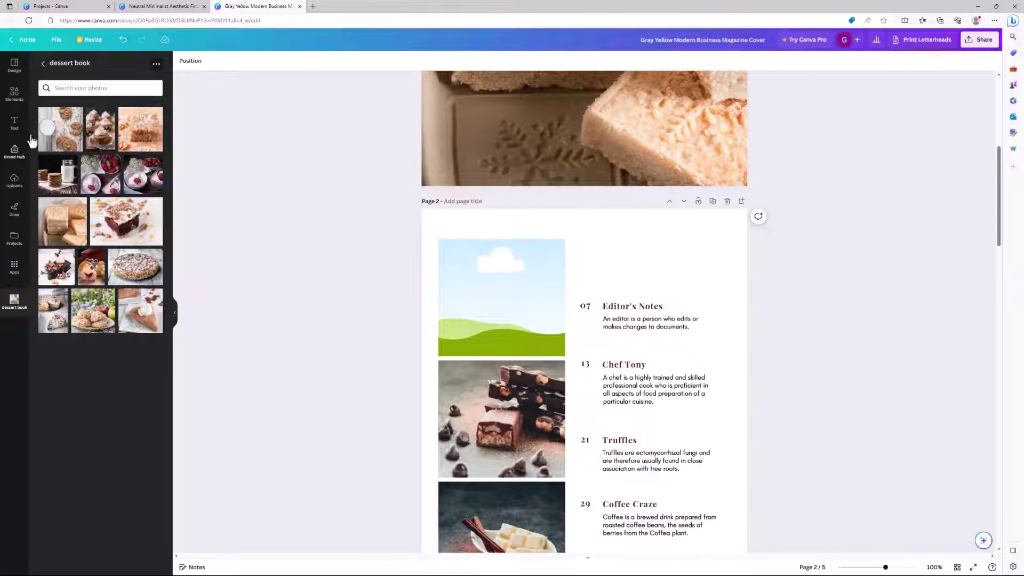
{"action": "left_click", "coordinate": [14, 95]}
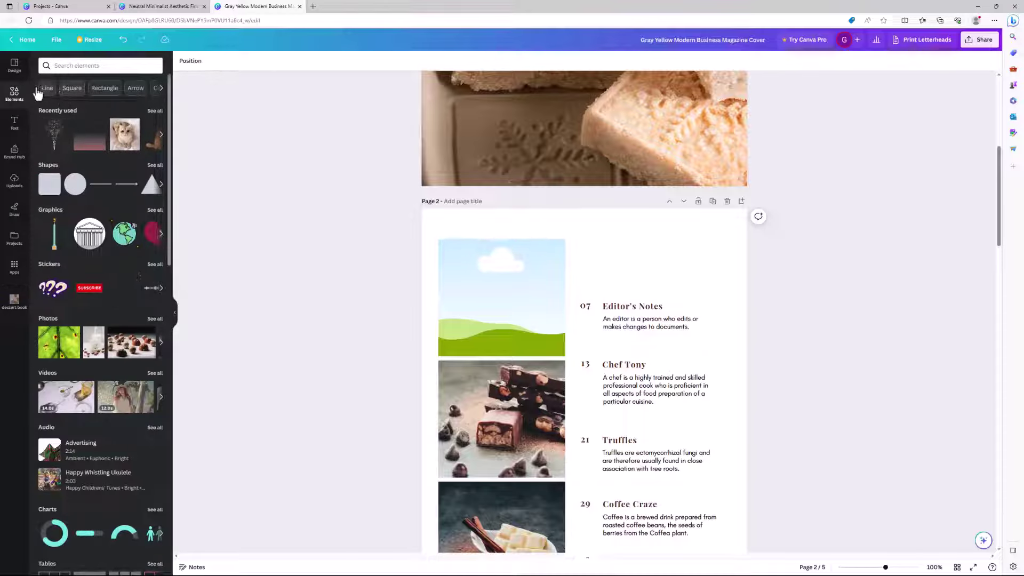
{"action": "scroll", "coordinate": [122, 288], "scroll_direction": "down", "scroll_amount": 4}
{"action": "scroll", "coordinate": [122, 292], "scroll_direction": "down", "scroll_amount": 3}
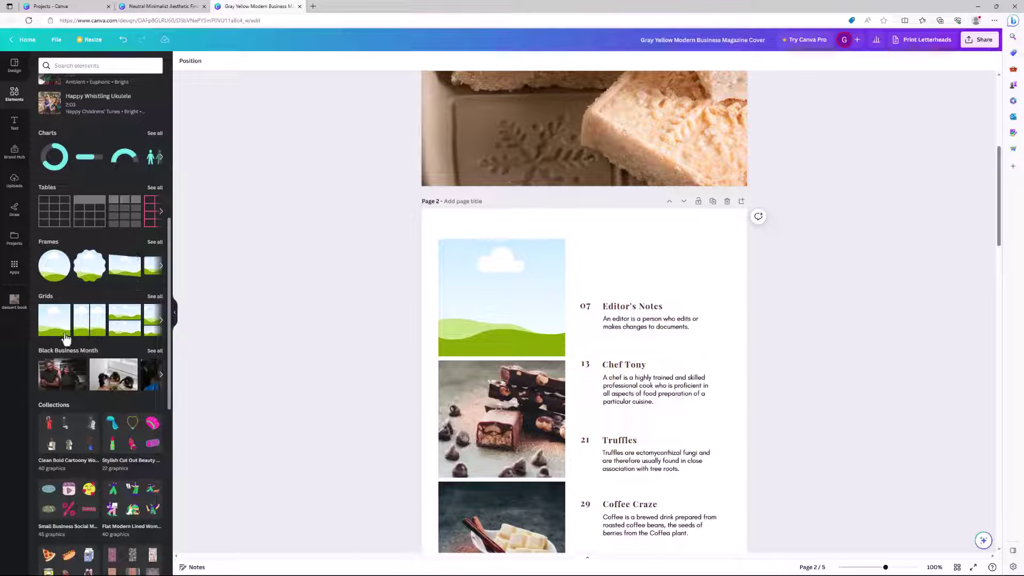
{"action": "left_click", "coordinate": [154, 243]}
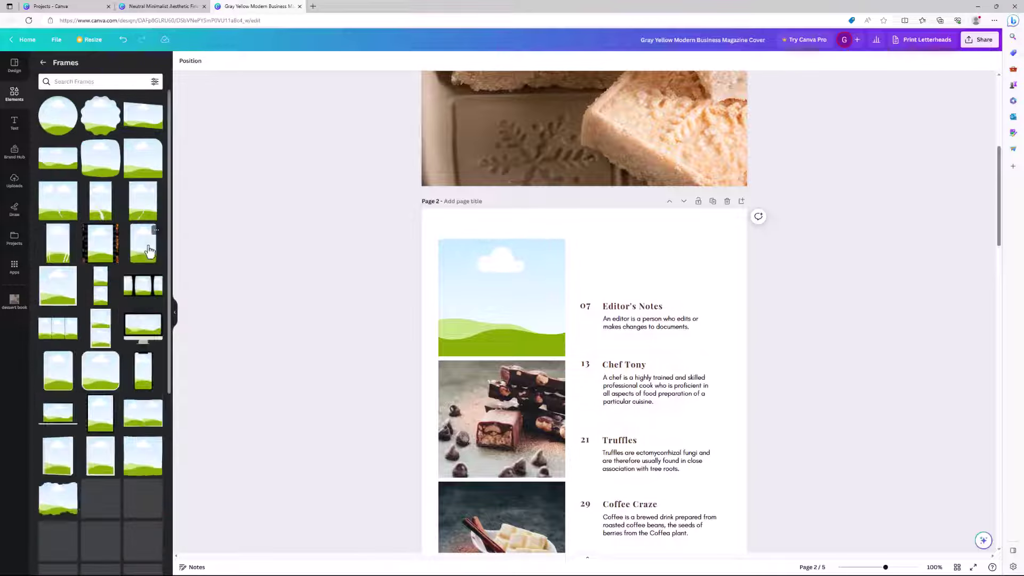
{"action": "key", "text": "ctrl+z"}
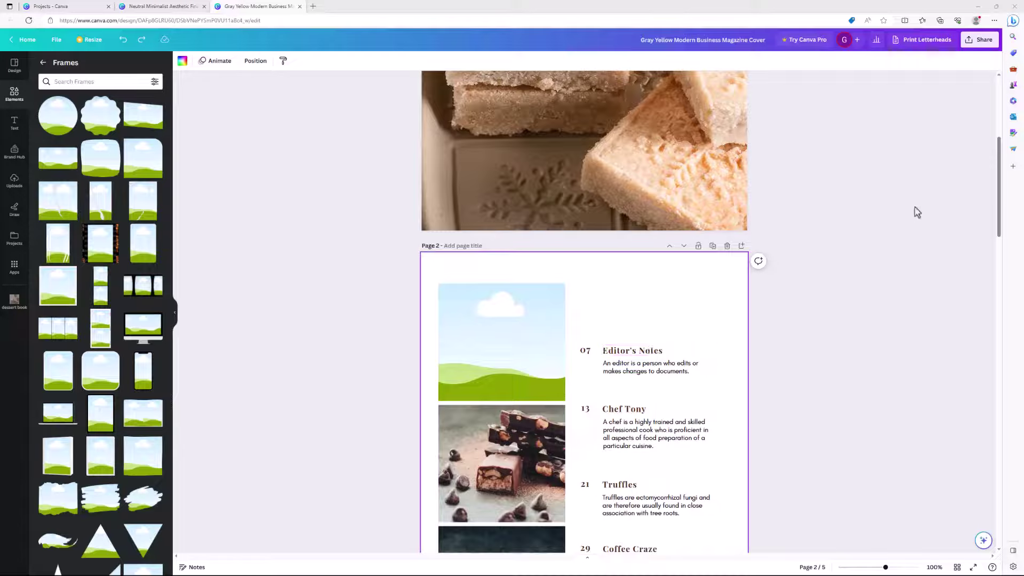
- Add a blank page 6 at the end of the magazine and place a circular frame in its upper half
{"action": "left_click_drag", "start_coordinate": [998, 196], "coordinate": [955, 541]}
{"action": "left_click", "coordinate": [635, 533]}
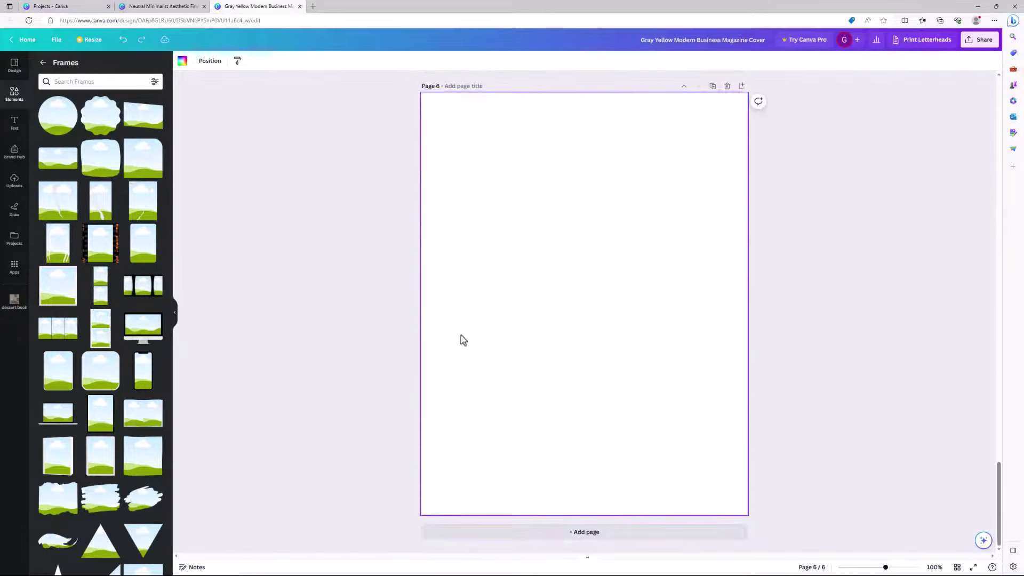
{"action": "left_click", "coordinate": [59, 122]}
{"action": "left_click_drag", "start_coordinate": [544, 313], "coordinate": [524, 230]}
- Add the square frame split by a torn diagonal gap, shrink it and place it below the circular frame
{"action": "left_click", "coordinate": [63, 211]}
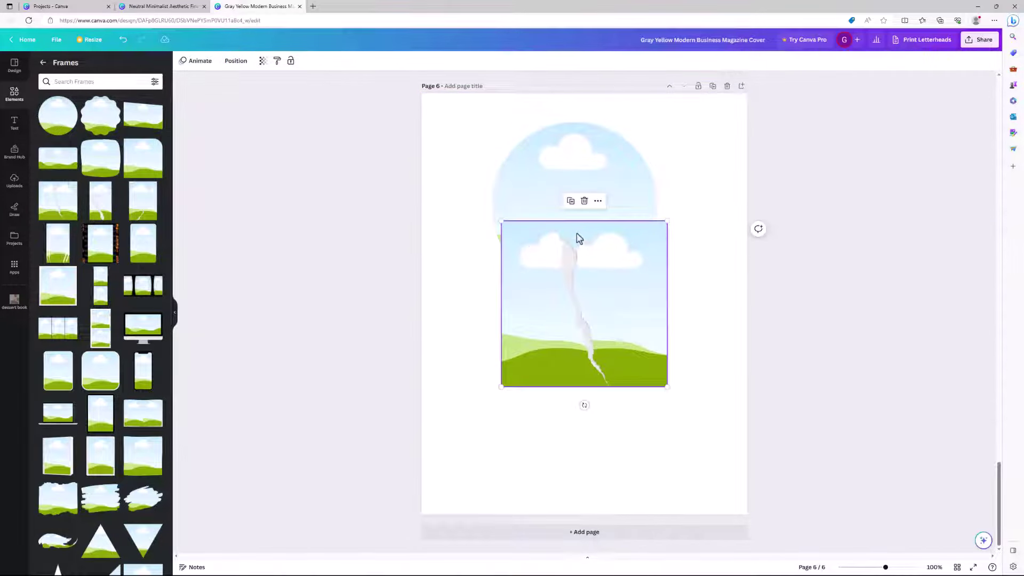
{"action": "left_click_drag", "start_coordinate": [668, 222], "coordinate": [629, 259]}
{"action": "left_click_drag", "start_coordinate": [594, 315], "coordinate": [648, 359]}
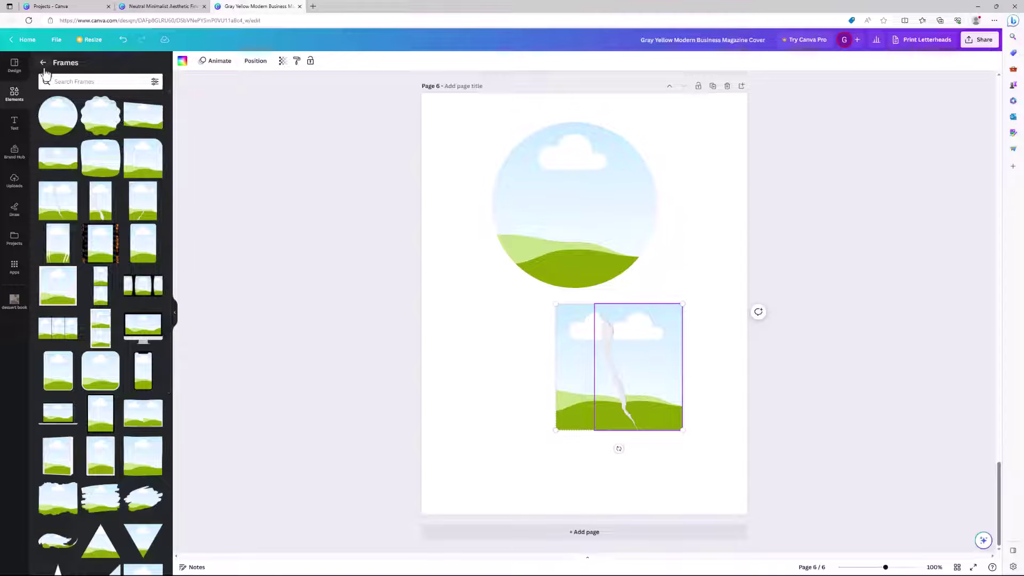
- Add a single-cell grid to page 6, shrink it to a small rectangle and place it in the page's lower-left corner
{"action": "left_click", "coordinate": [43, 63]}
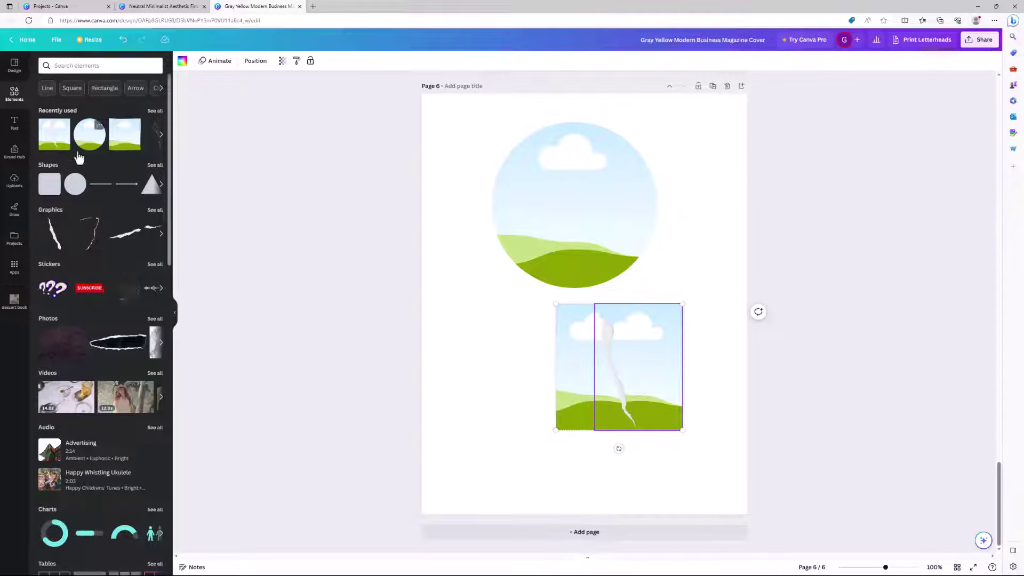
{"action": "scroll", "coordinate": [82, 165], "scroll_direction": "down", "scroll_amount": 6}
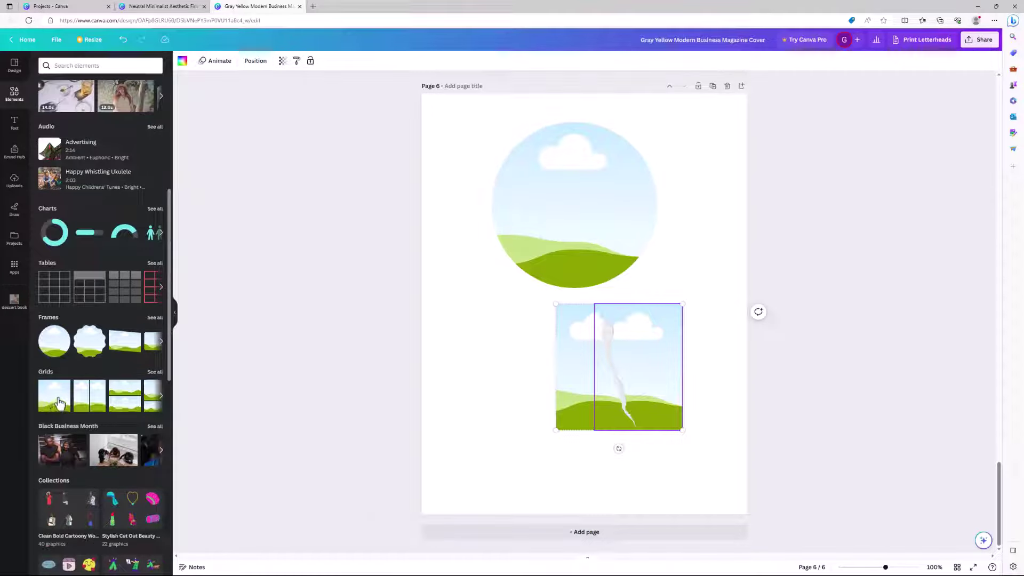
{"action": "left_click", "coordinate": [55, 401]}
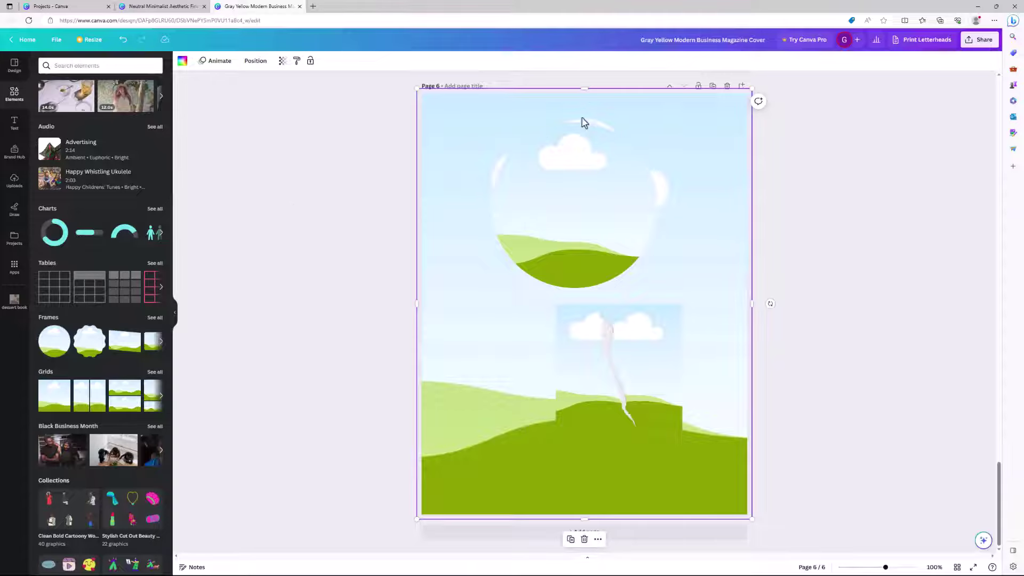
{"action": "left_click_drag", "start_coordinate": [585, 90], "coordinate": [584, 283]}
{"action": "left_click_drag", "start_coordinate": [751, 401], "coordinate": [514, 403]}
{"action": "left_click_drag", "start_coordinate": [464, 283], "coordinate": [501, 434]}
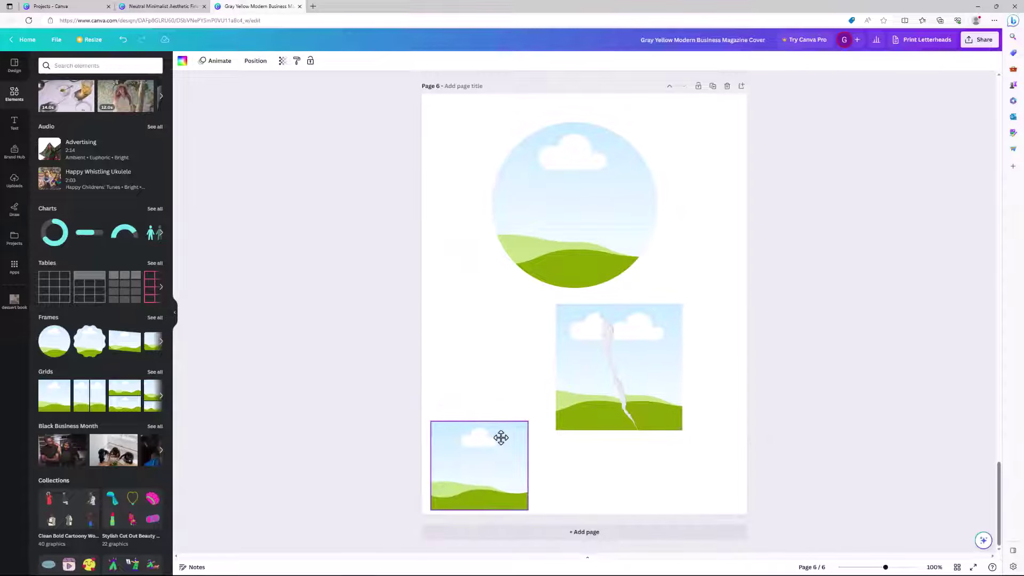
- Enlarge the torn square frame slightly and shrink the circular frame proportionally
{"action": "left_click", "coordinate": [597, 364]}
{"action": "mouse_move", "coordinate": [555, 303]}
{"action": "left_mouse_down"}
{"action": "mouse_move", "coordinate": [499, 261]}
{"action": "mouse_move", "coordinate": [551, 296]}
{"action": "left_mouse_up"}
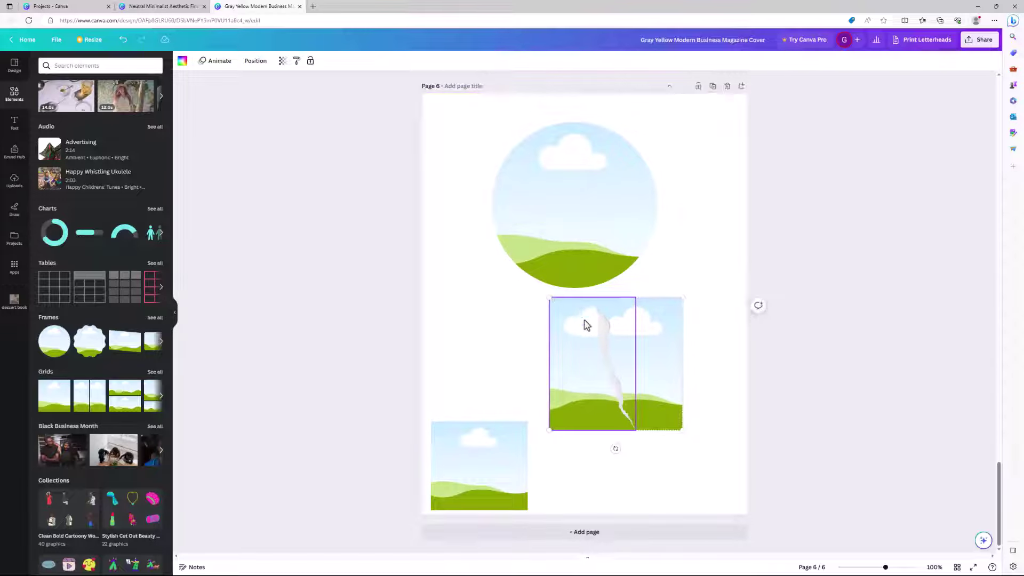
{"action": "left_click", "coordinate": [598, 266]}
{"action": "left_click_drag", "start_coordinate": [493, 298], "coordinate": [539, 277]}
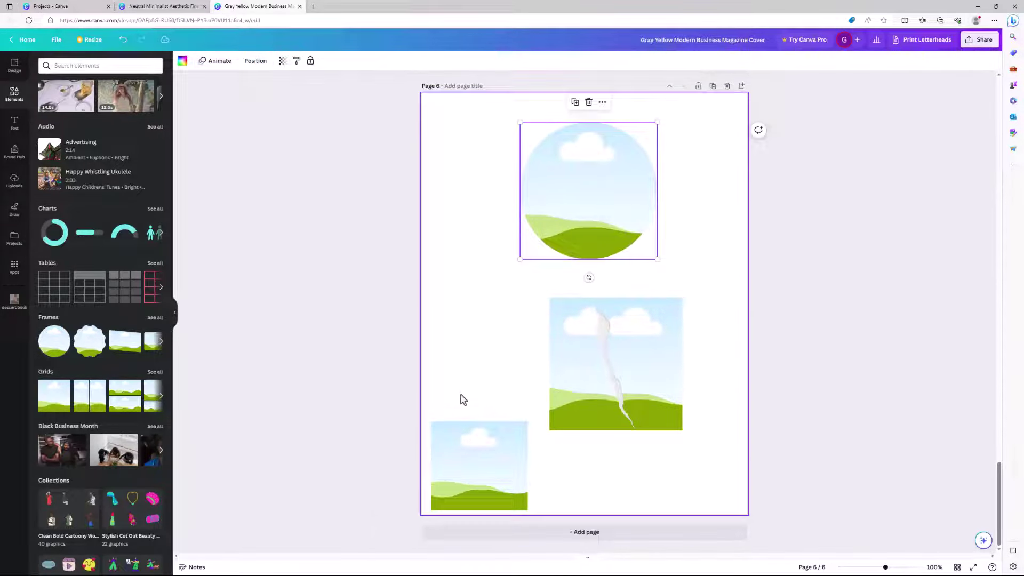
- Stretch the single-cell grid on page 6 upward to make it taller, and open the dessert book photo folder
{"action": "left_click", "coordinate": [482, 443]}
{"action": "left_click_drag", "start_coordinate": [480, 421], "coordinate": [485, 398]}
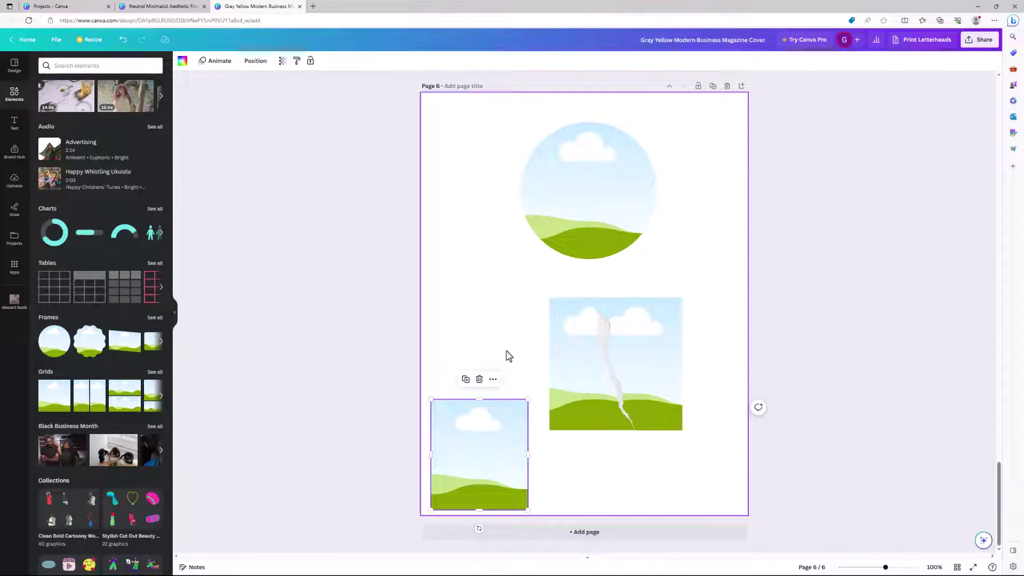
{"action": "left_click", "coordinate": [19, 308]}
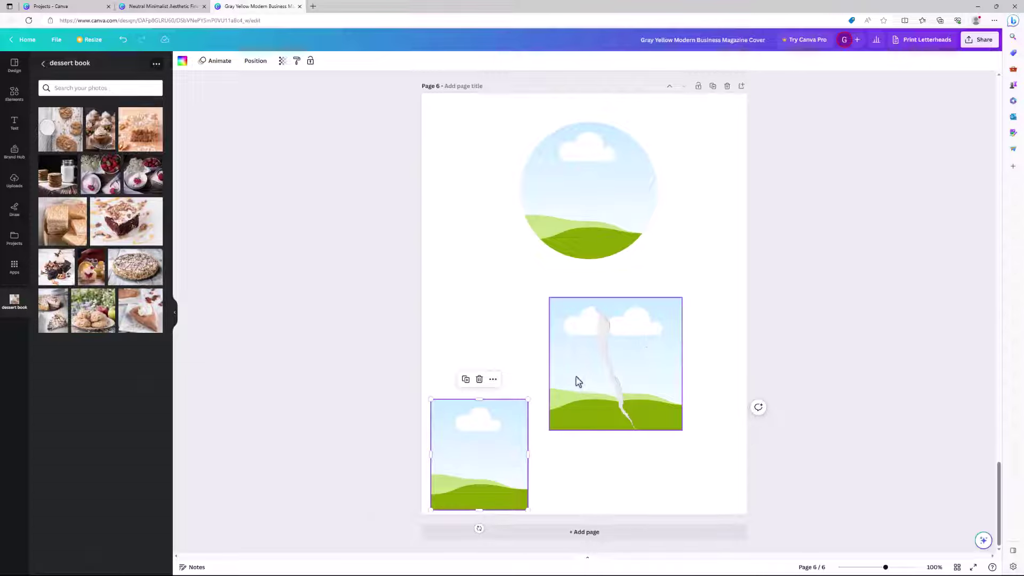
- Fill the circular frame with the brownie photo, the torn frame's left half with the raspberry dessert, and the grid with the coconut cake
{"action": "left_click_drag", "start_coordinate": [126, 222], "coordinate": [525, 181]}
{"action": "left_click_drag", "start_coordinate": [138, 171], "coordinate": [593, 329]}
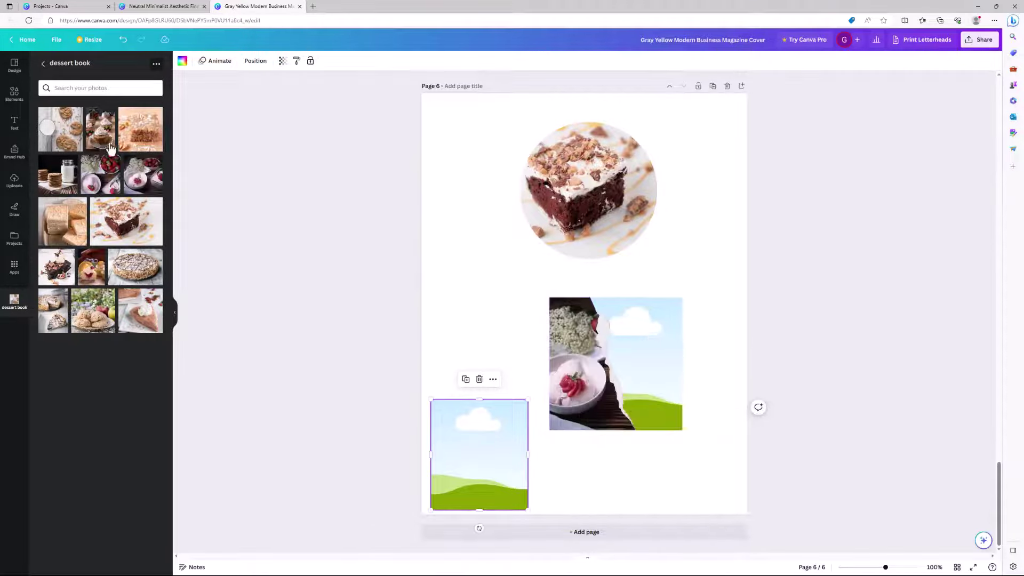
{"action": "left_click_drag", "start_coordinate": [133, 143], "coordinate": [459, 448]}
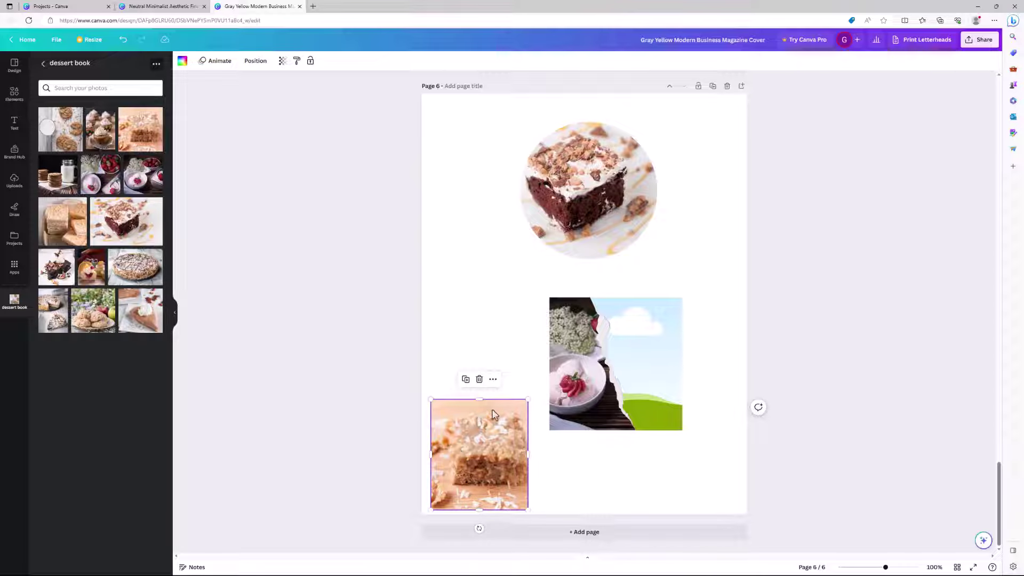
- Shrink the circular brownie frame on page 6 proportionally to about 3.5 by 3.5
{"action": "left_click", "coordinate": [568, 239]}
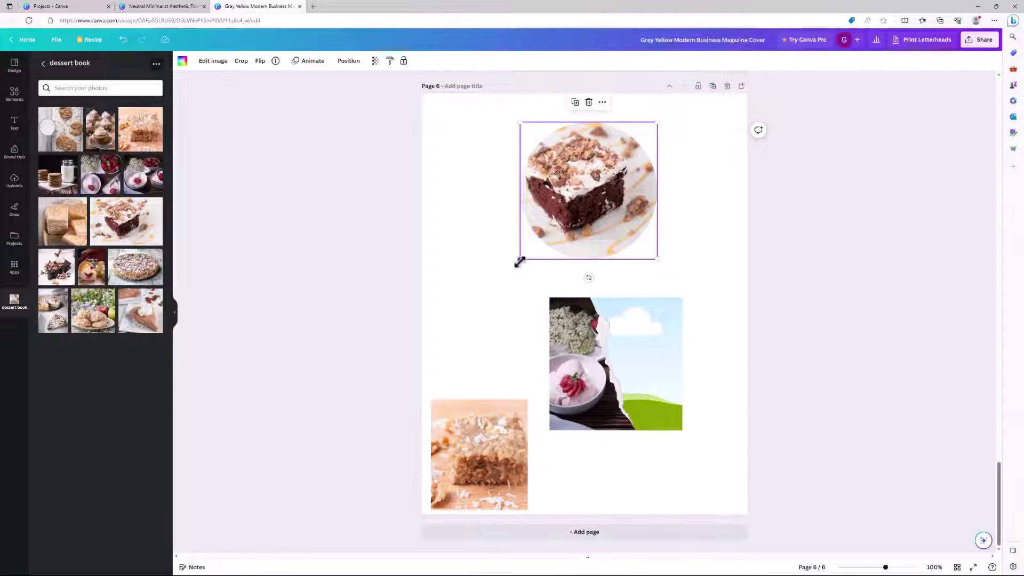
{"action": "left_click_drag", "start_coordinate": [520, 259], "coordinate": [550, 284]}
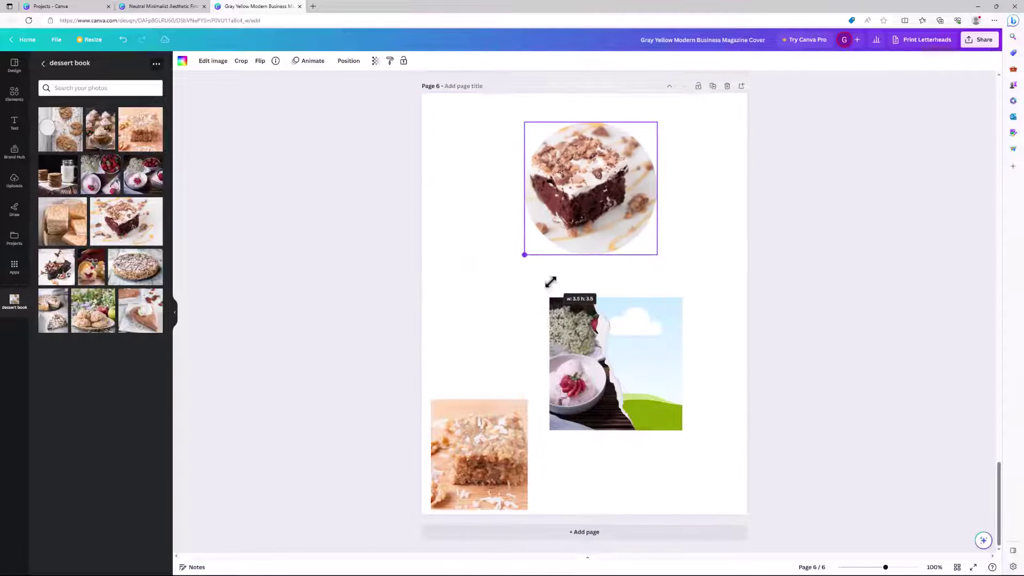
{"action": "left_click", "coordinate": [686, 243]}
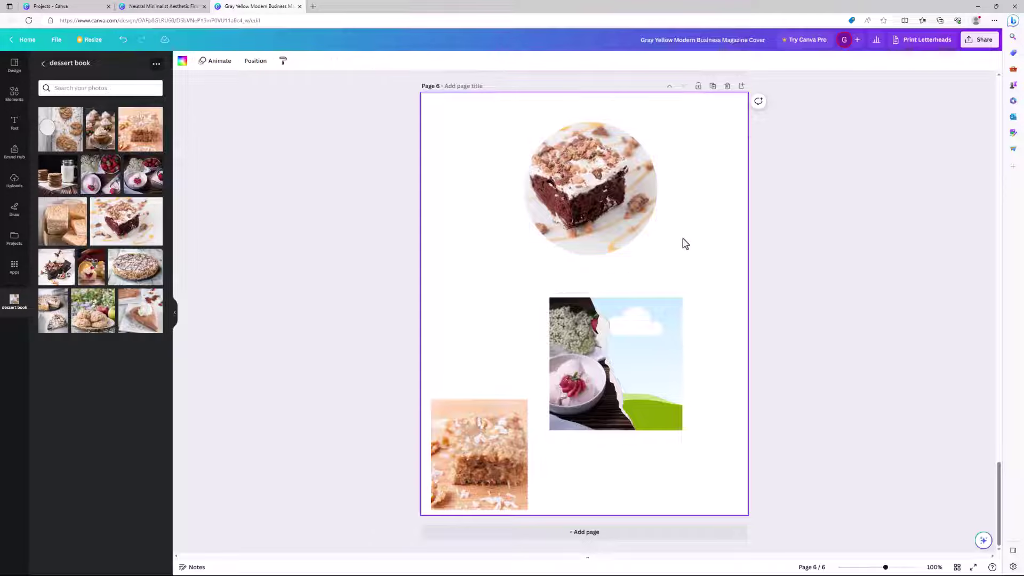
- Enlarge the brownie photo within its circular frame and reposition it so the crumb topping fills most of the circle
{"action": "double_click", "coordinate": [600, 201]}
{"action": "left_click", "coordinate": [706, 253]}
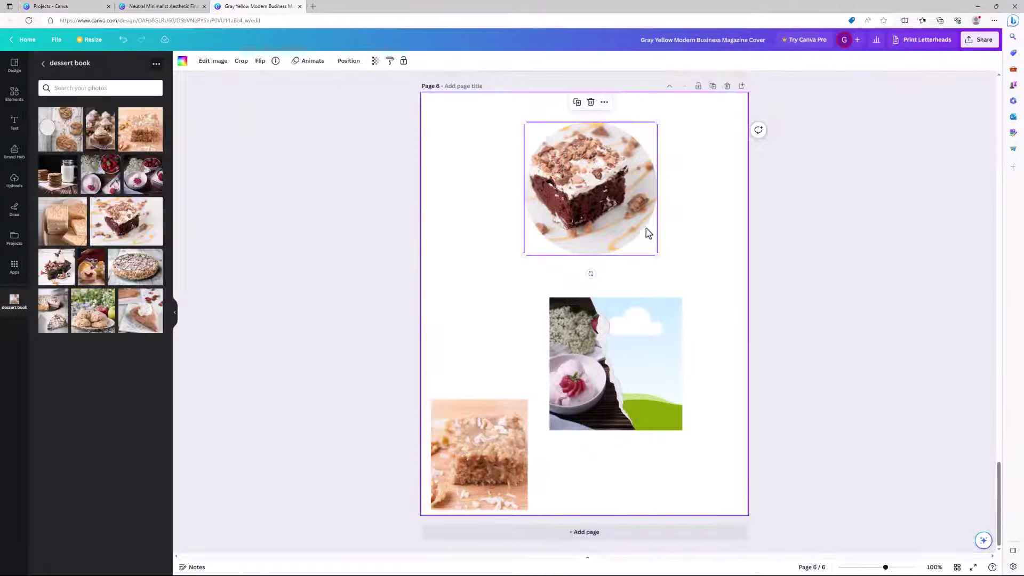
{"action": "left_click", "coordinate": [240, 63]}
{"action": "left_click", "coordinate": [704, 281]}
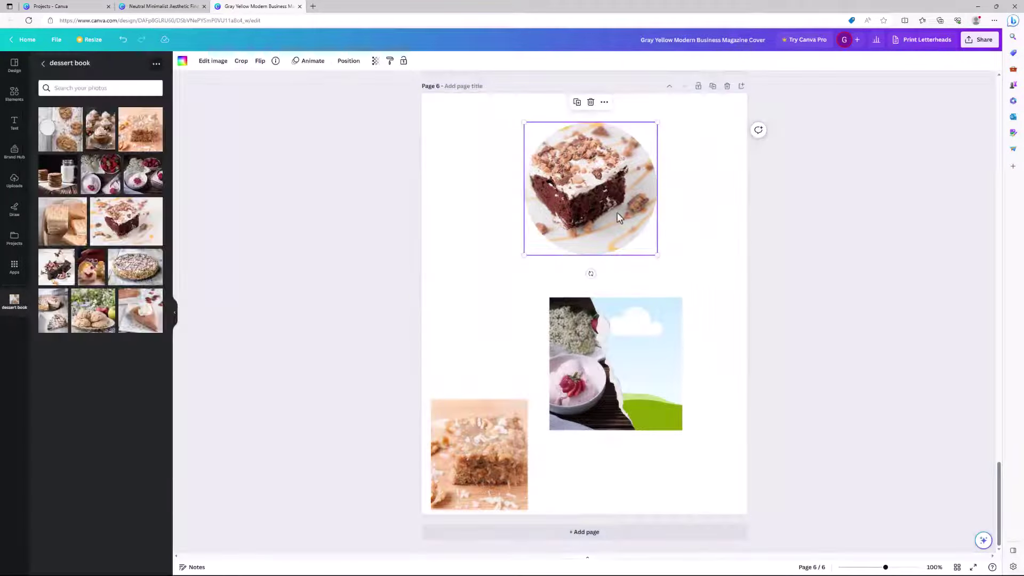
{"action": "double_click", "coordinate": [619, 213]}
{"action": "left_click_drag", "start_coordinate": [493, 256], "coordinate": [331, 367]}
{"action": "left_click_drag", "start_coordinate": [435, 304], "coordinate": [534, 282]}
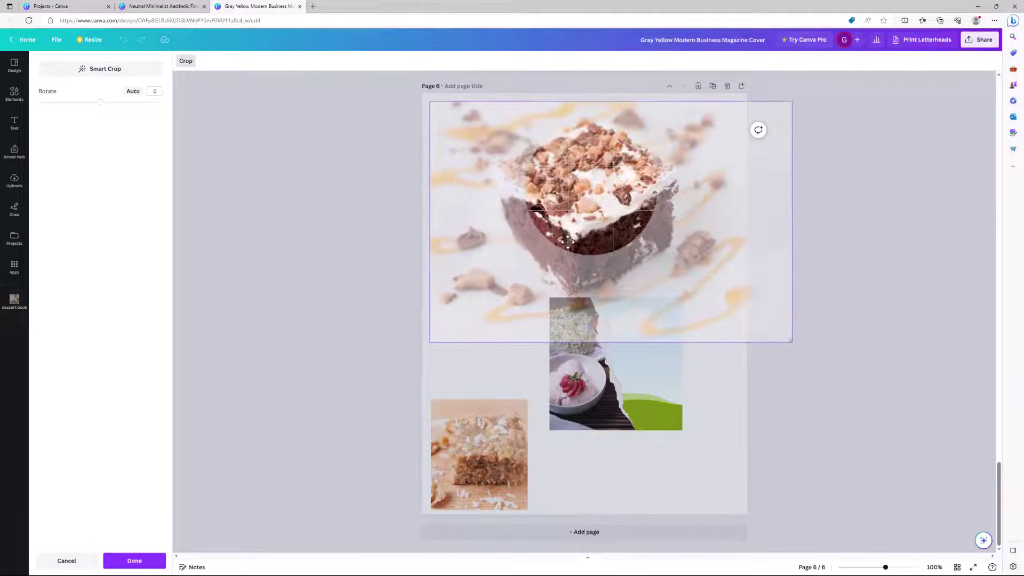
{"action": "left_click", "coordinate": [704, 418]}
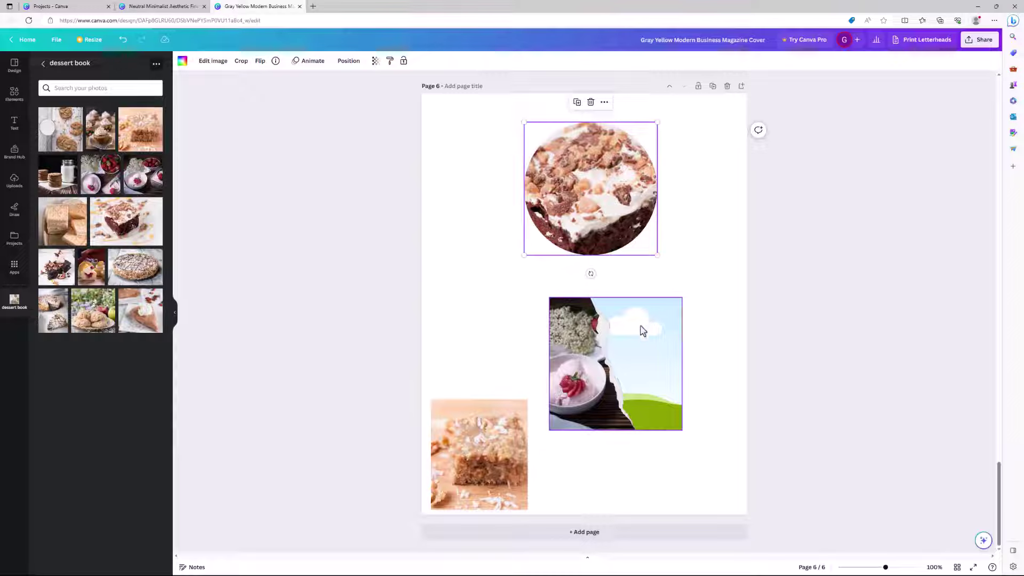
- Stretch the coconut cake grid upward to about 2.5 by 4.8, try enlarging and shifting its photo, and undo the photo changes
{"action": "left_click", "coordinate": [505, 445]}
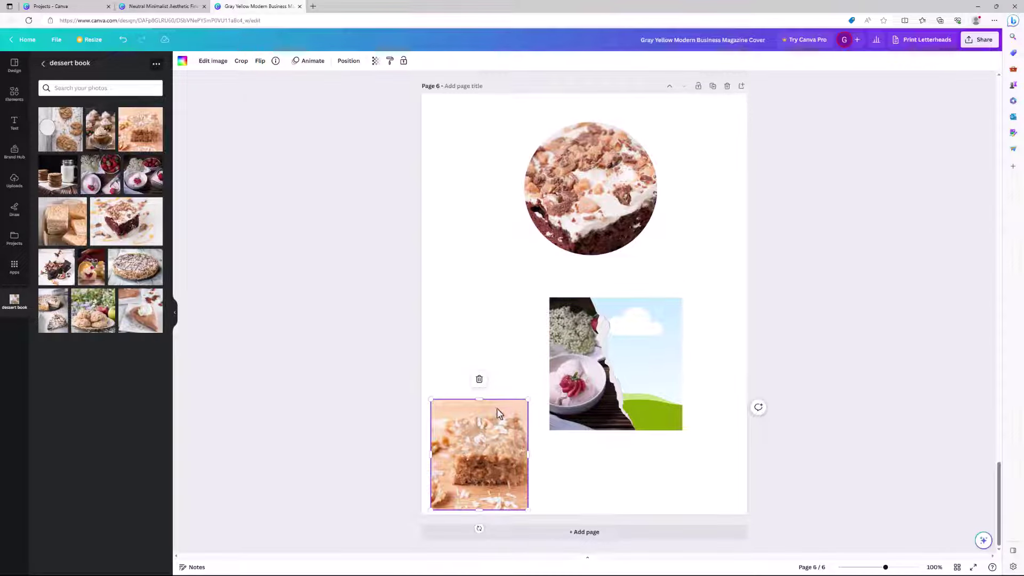
{"action": "left_click_drag", "start_coordinate": [479, 401], "coordinate": [475, 327]}
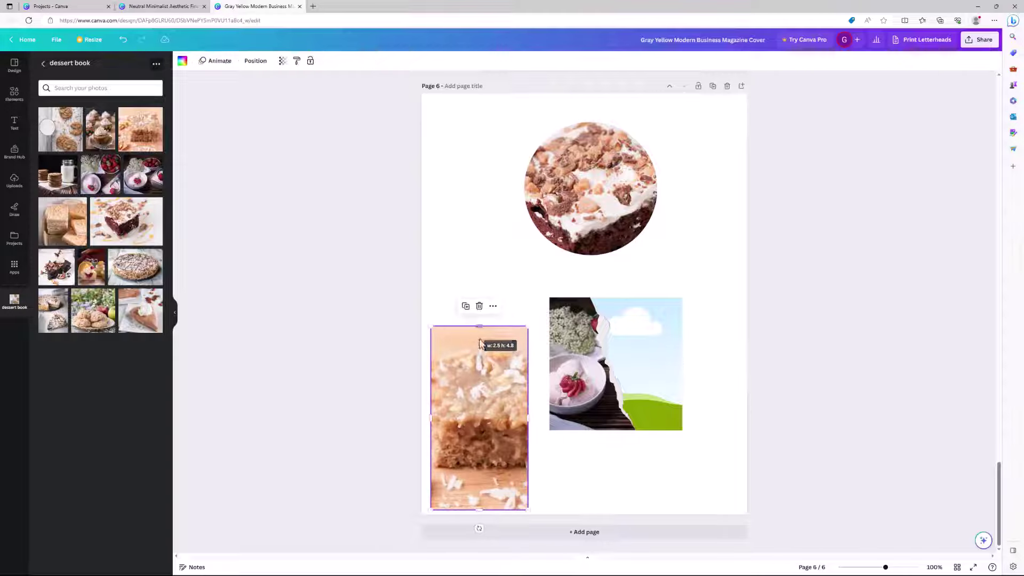
{"action": "double_click", "coordinate": [487, 433]}
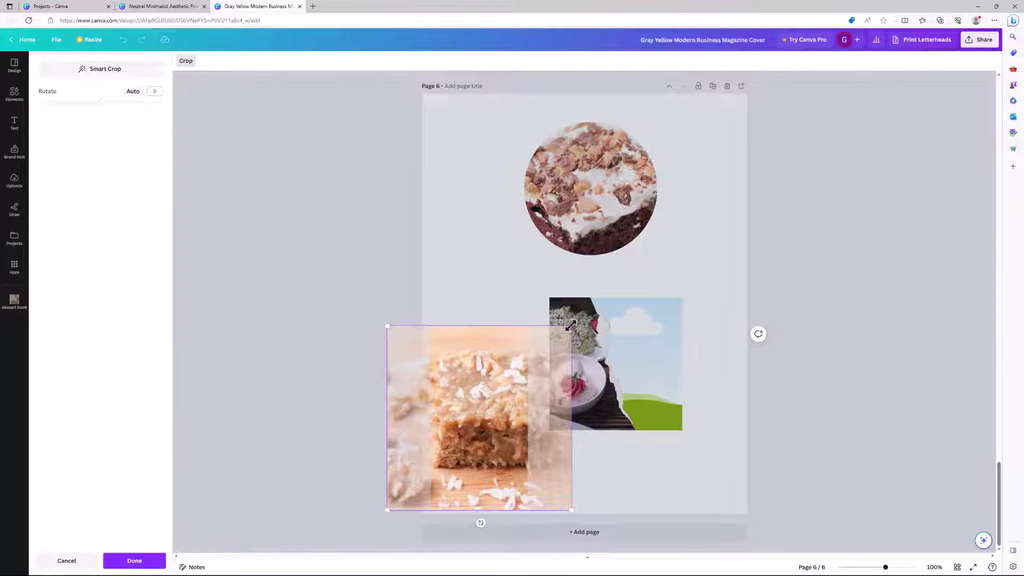
{"action": "left_click_drag", "start_coordinate": [571, 326], "coordinate": [720, 297]}
{"action": "left_click_drag", "start_coordinate": [492, 373], "coordinate": [484, 418]}
{"action": "left_click", "coordinate": [479, 272]}
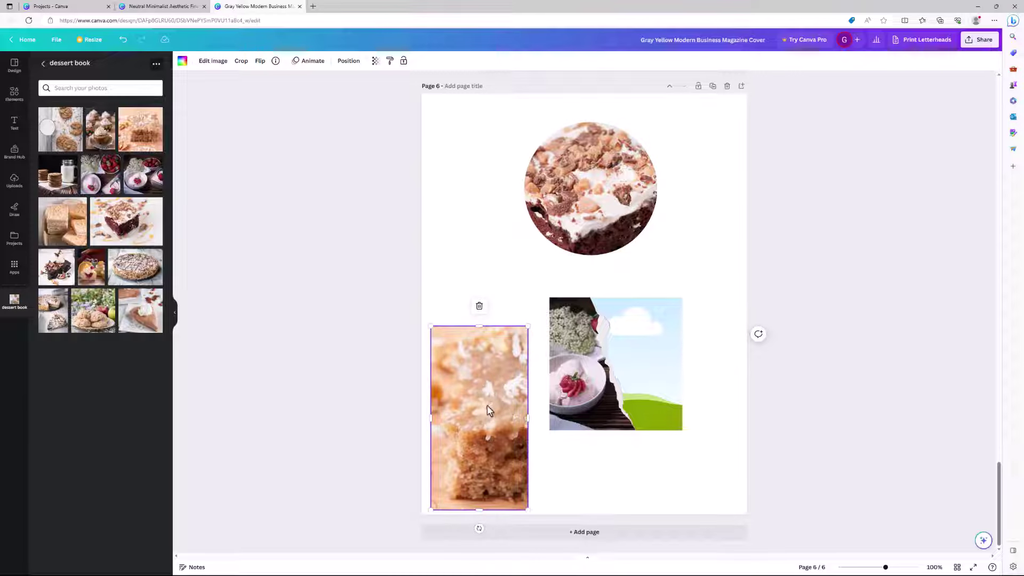
{"action": "key", "text": "ctrl+z"}
{"action": "key", "text": "ctrl+z"}
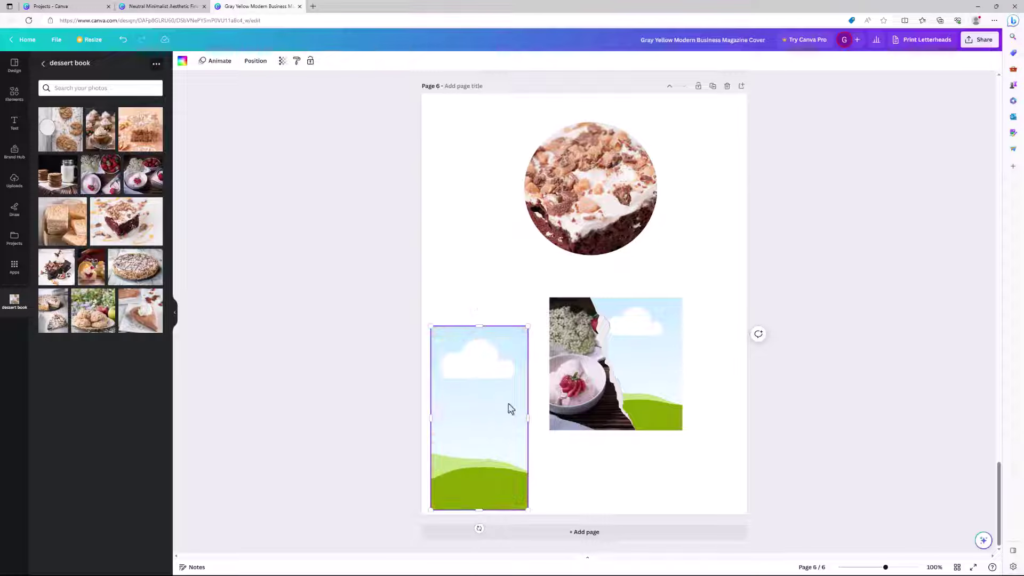
- Delete both frames and the grid from page 6
{"action": "left_click_drag", "start_coordinate": [494, 146], "coordinate": [629, 417]}
{"action": "key", "text": "Delete"}
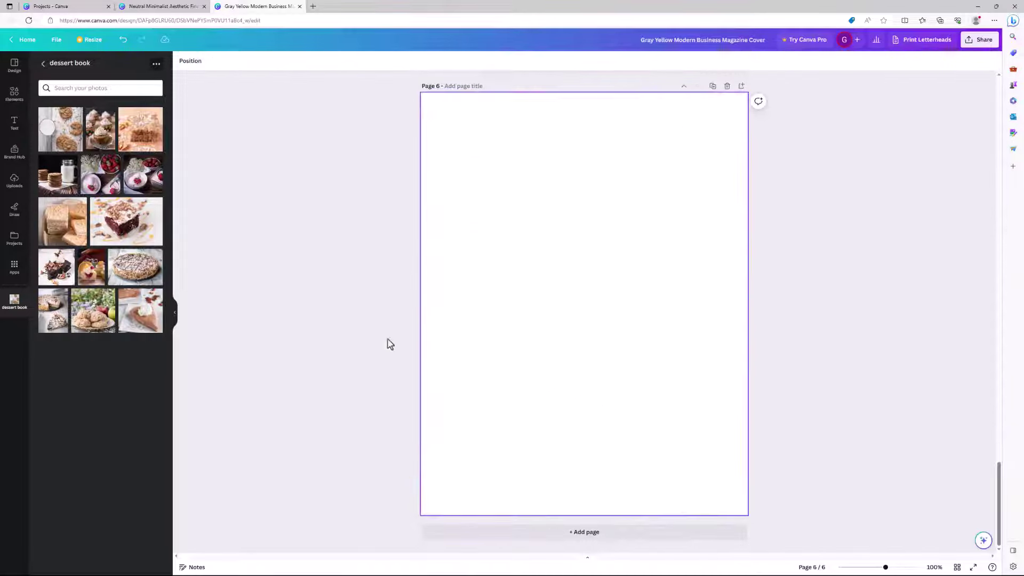
- Try the shortbread and coconut cake photos on the blank page 6, removing each and keeping only the brownie photo
{"action": "left_click", "coordinate": [68, 236]}
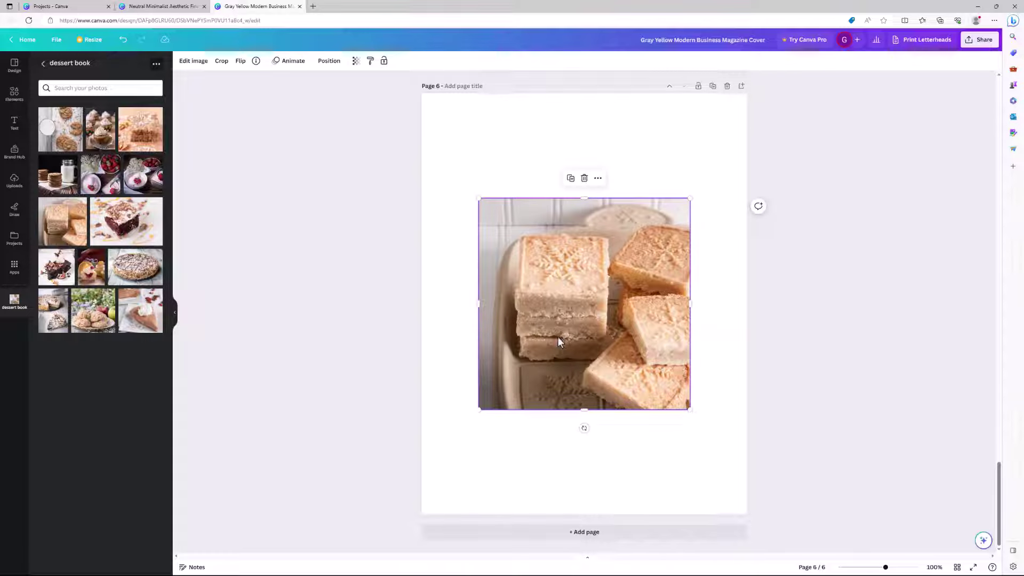
{"action": "key", "text": "Delete"}
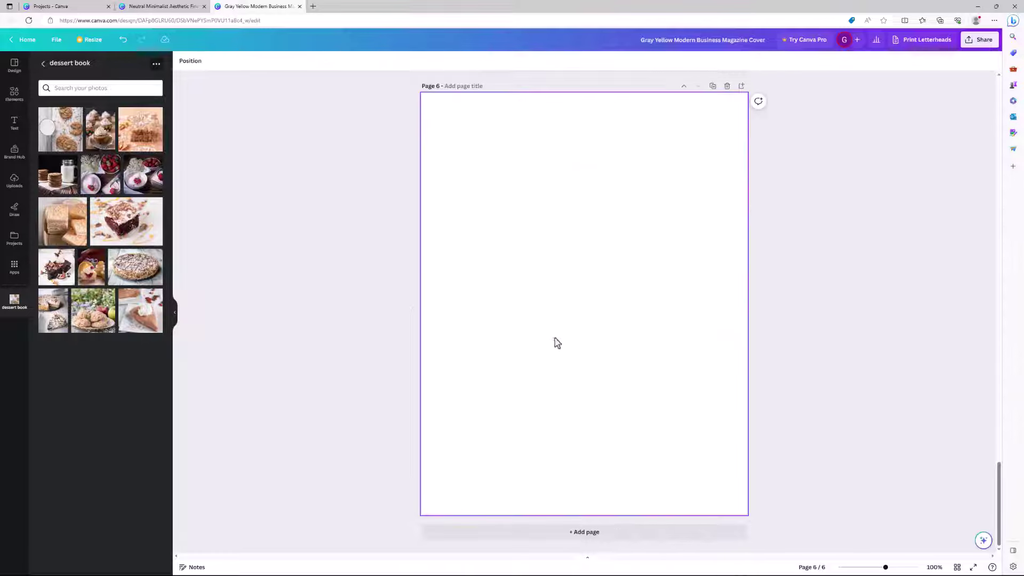
{"action": "left_click", "coordinate": [112, 234]}
{"action": "left_click", "coordinate": [141, 139]}
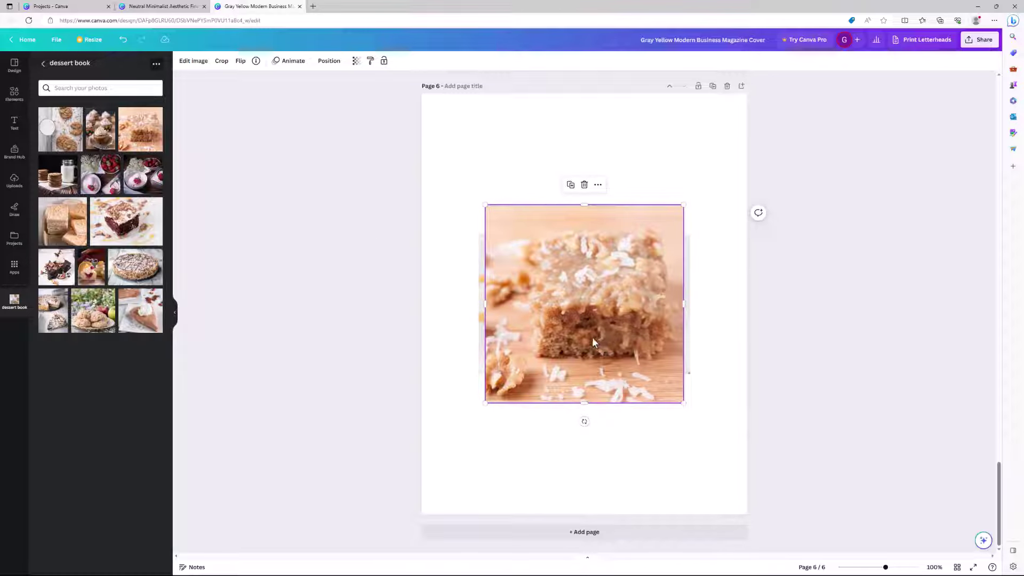
{"action": "key", "text": "ctrl+z"}
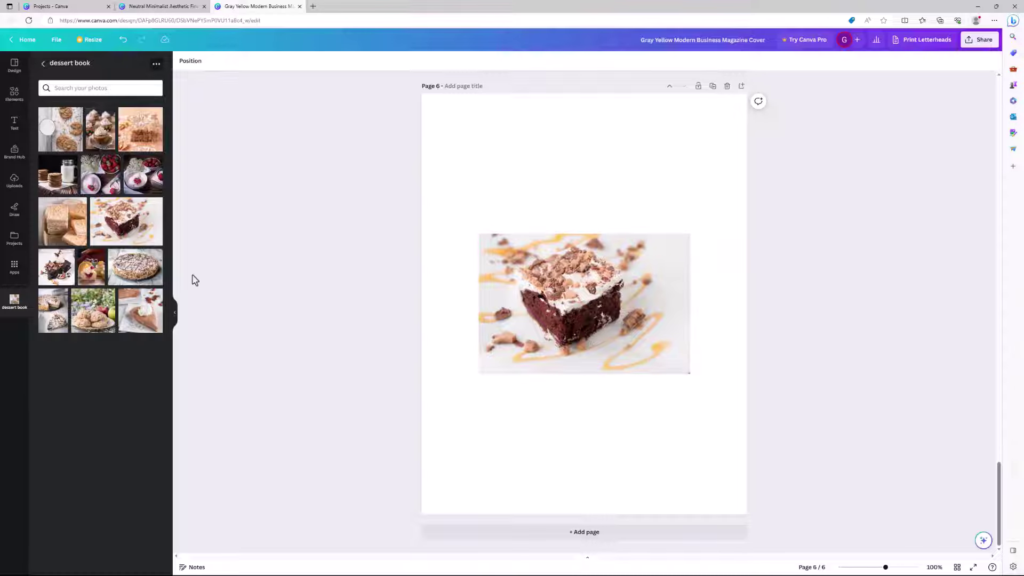
- Replace the brownie photo with the drizzled cake and then the chocolate pie slice, and crop it from below into a wide strip
{"action": "left_click_drag", "start_coordinate": [148, 277], "coordinate": [534, 299]}
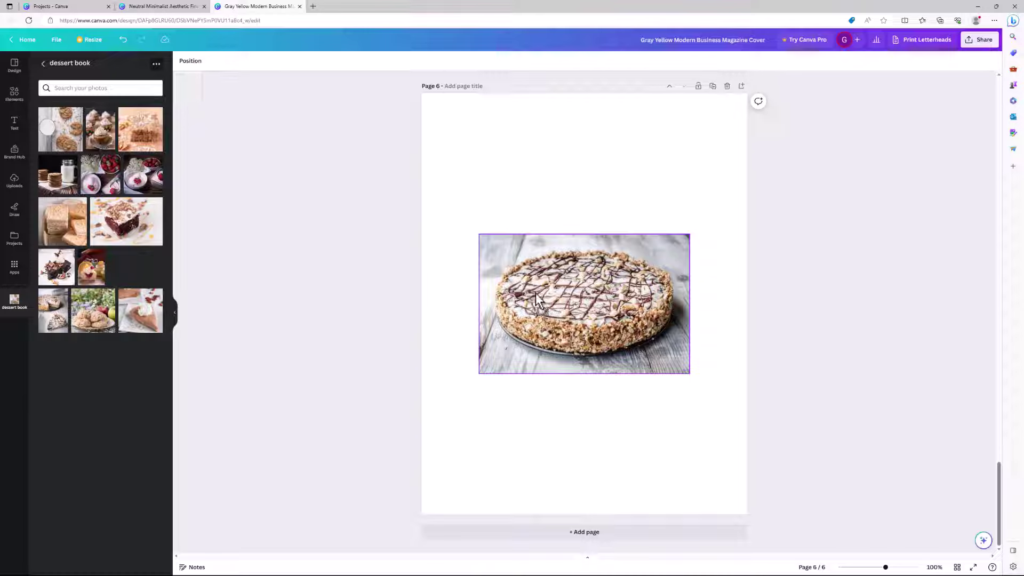
{"action": "left_click_drag", "start_coordinate": [145, 314], "coordinate": [523, 328]}
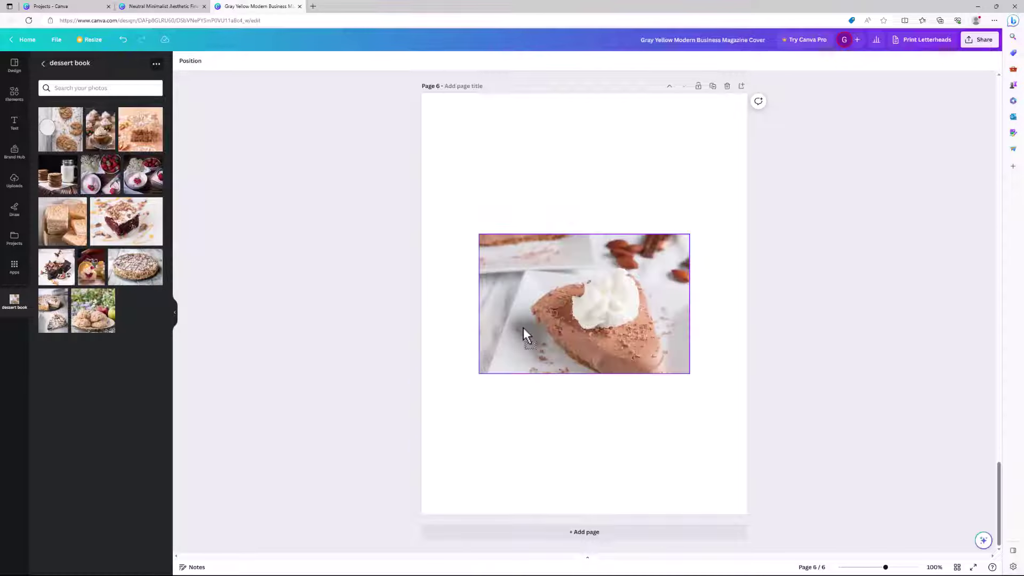
{"action": "left_click", "coordinate": [538, 330]}
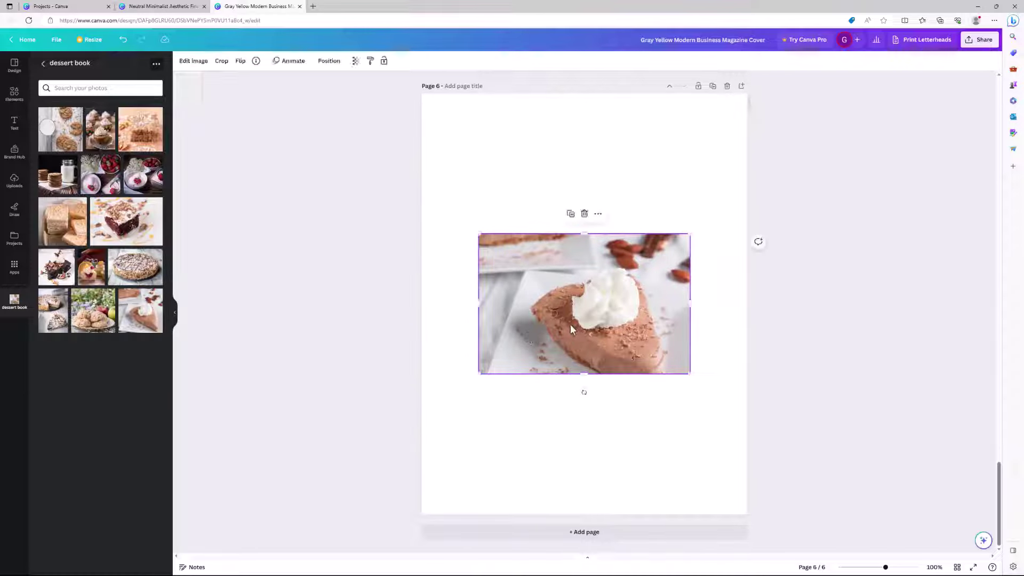
{"action": "left_click_drag", "start_coordinate": [583, 372], "coordinate": [578, 300]}
{"action": "left_click", "coordinate": [576, 192]}
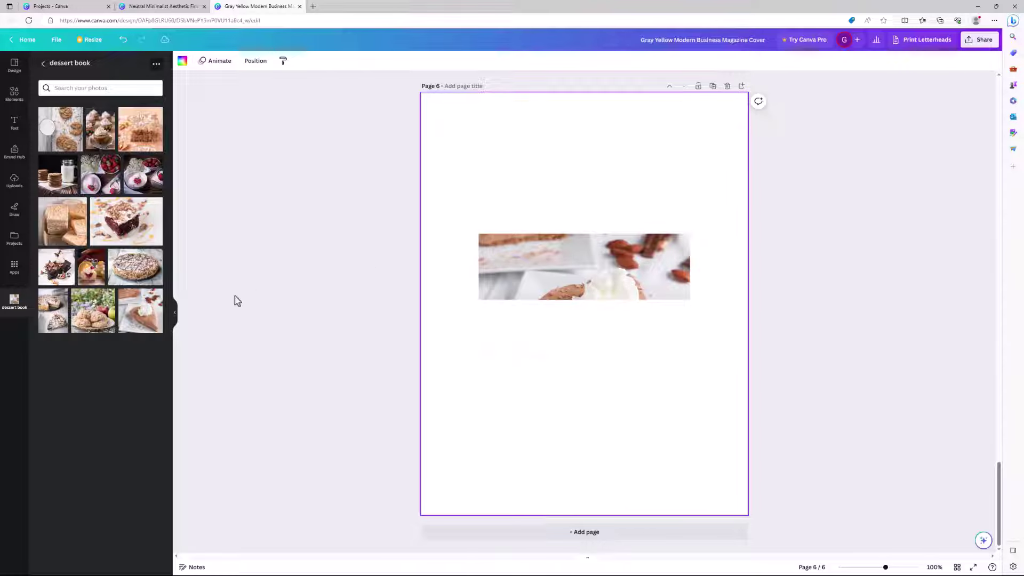
- Swap the strip's photo for the cookies with apples and then the raspberry cream dessert, and delete the strip from page 6
{"action": "left_click_drag", "start_coordinate": [96, 315], "coordinate": [503, 266]}
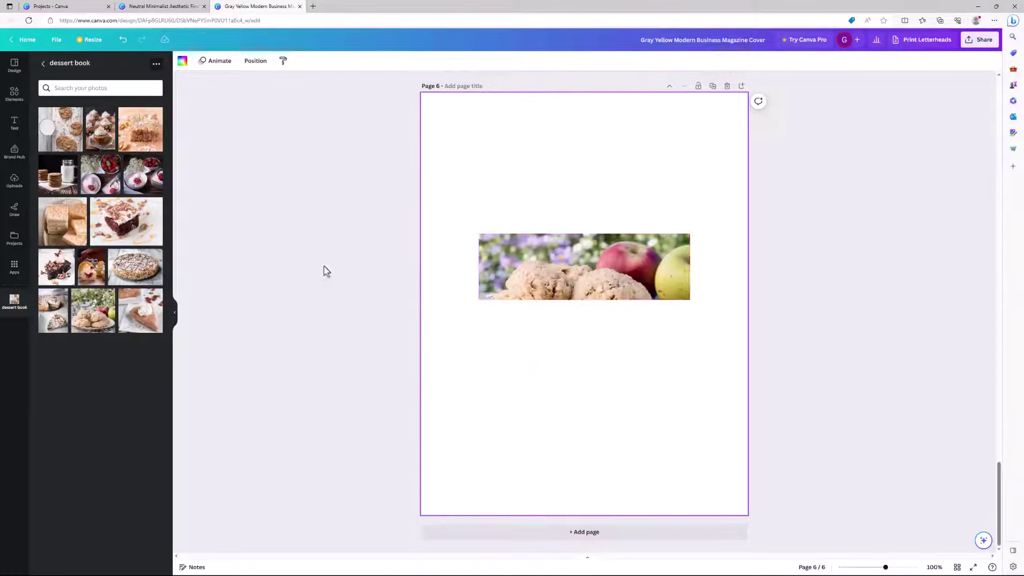
{"action": "left_click_drag", "start_coordinate": [92, 266], "coordinate": [505, 268]}
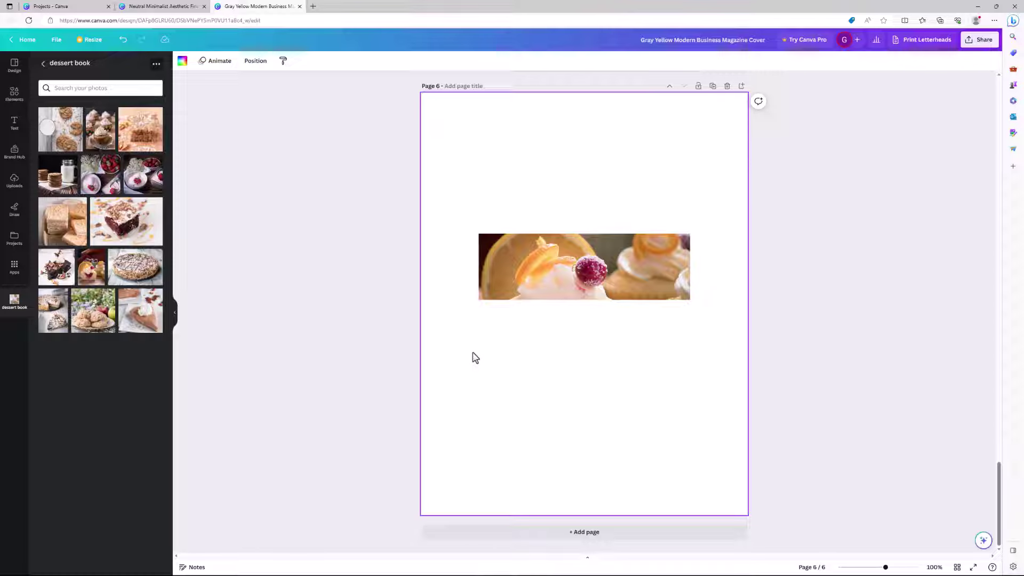
{"action": "left_click_drag", "start_coordinate": [465, 181], "coordinate": [625, 325]}
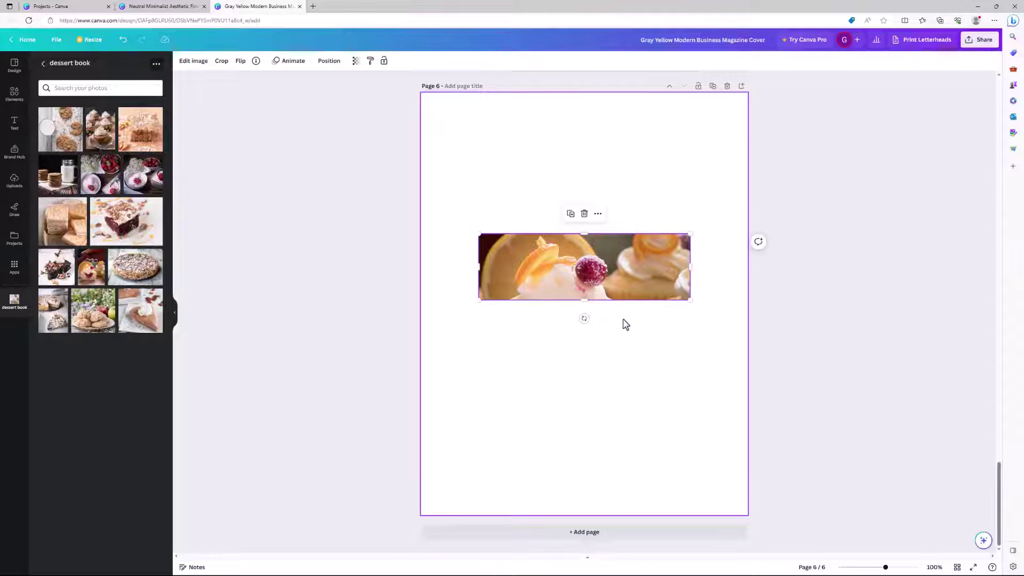
{"action": "key", "text": "Delete"}
- Fill the top cell of page 2's photo grid with the drizzled cake and the middle cell with the cookies-and-apples photo
{"action": "scroll", "coordinate": [629, 314], "scroll_direction": "up", "scroll_amount": 20}
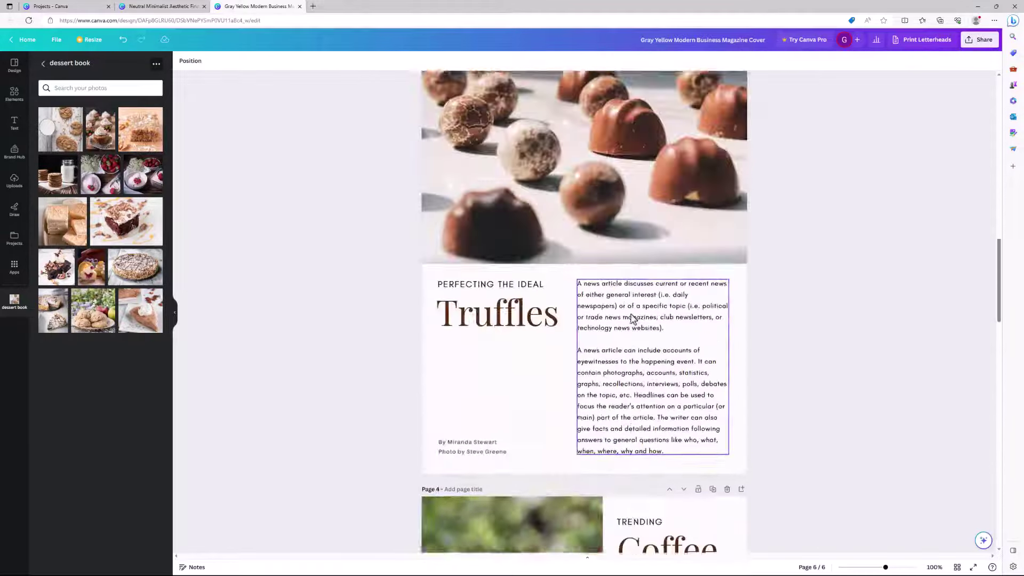
{"action": "scroll", "coordinate": [631, 314], "scroll_direction": "up", "scroll_amount": 15}
{"action": "scroll", "coordinate": [629, 313], "scroll_direction": "down", "scroll_amount": 7}
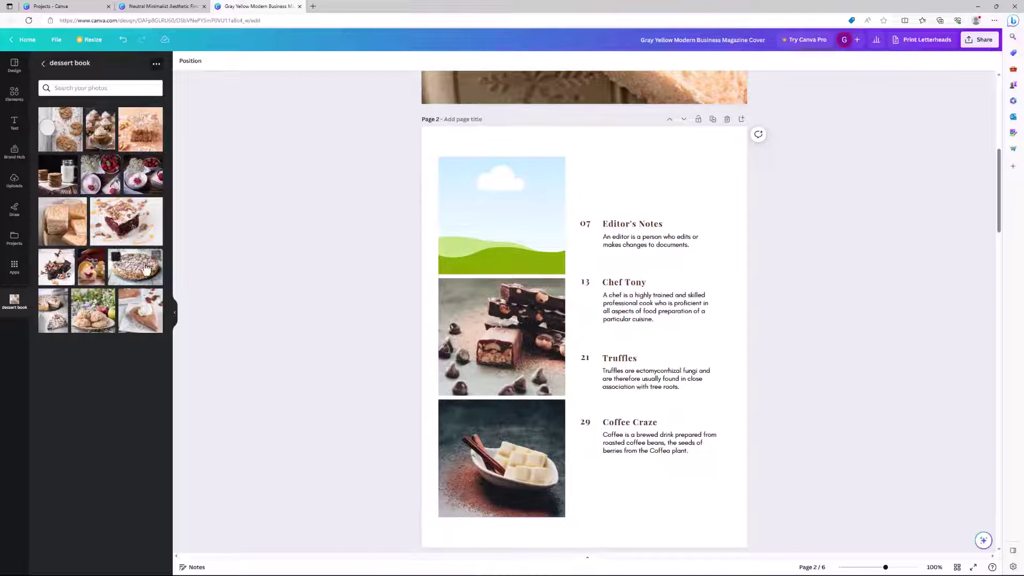
{"action": "left_click_drag", "start_coordinate": [115, 257], "coordinate": [451, 230]}
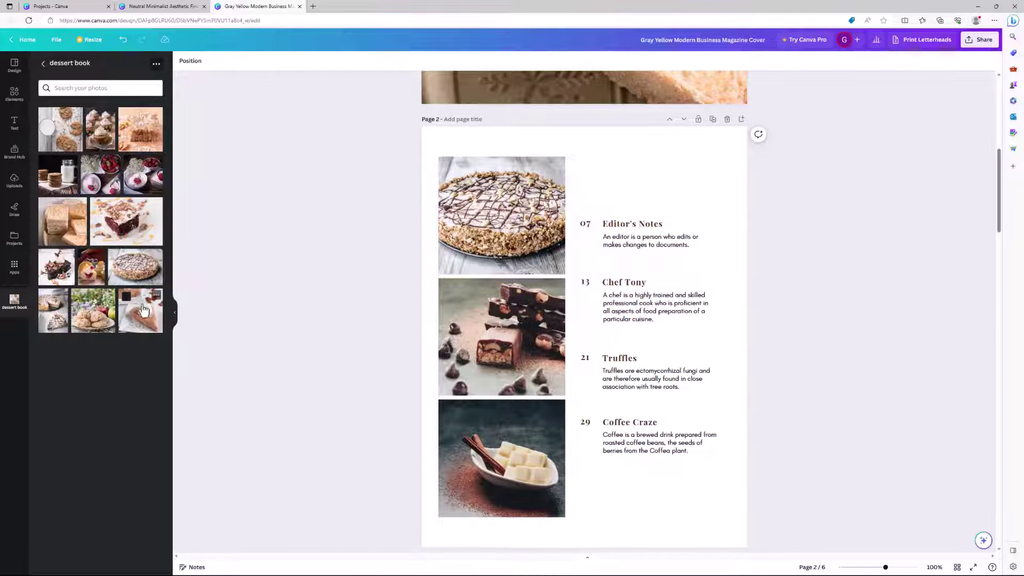
{"action": "left_click_drag", "start_coordinate": [143, 312], "coordinate": [487, 350]}
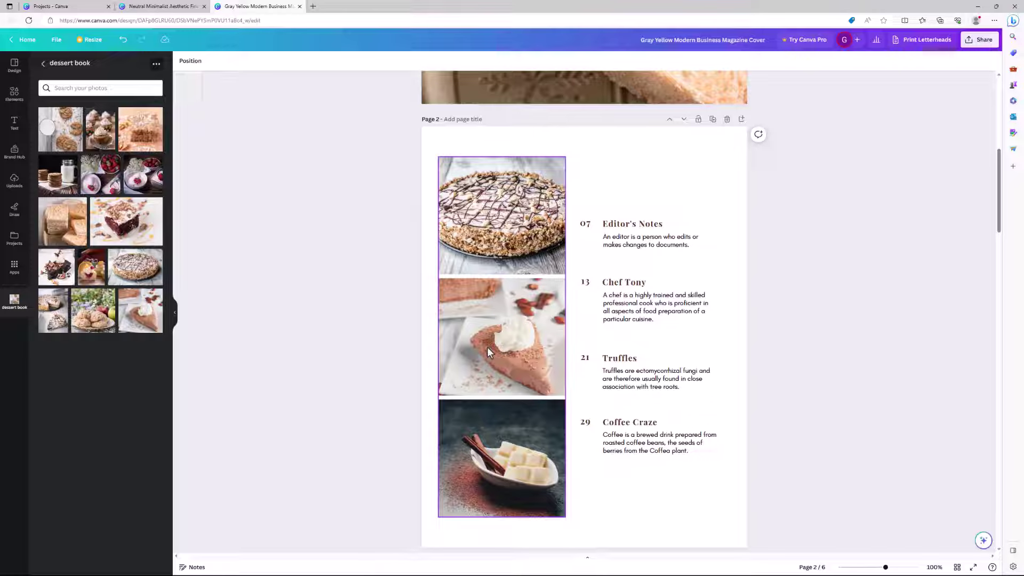
{"action": "left_click_drag", "start_coordinate": [99, 328], "coordinate": [454, 345]}
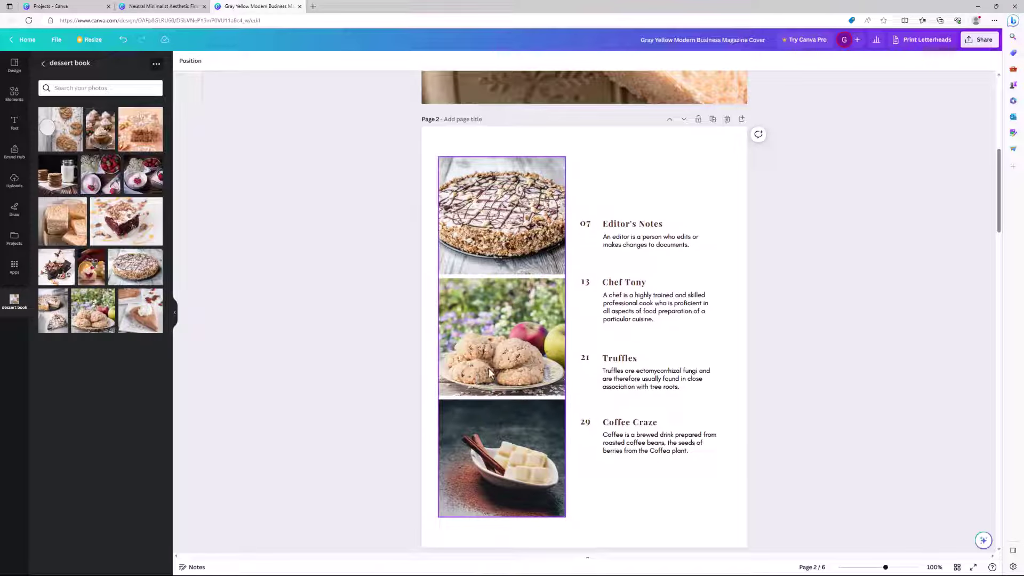
- Try widening page 2's photo grid toward the contents text, and undo the resize
{"action": "left_click", "coordinate": [563, 358]}
{"action": "mouse_move", "coordinate": [566, 340]}
{"action": "left_mouse_down"}
{"action": "mouse_move", "coordinate": [628, 341]}
{"action": "mouse_move", "coordinate": [555, 341]}
{"action": "mouse_move", "coordinate": [601, 342]}
{"action": "mouse_move", "coordinate": [582, 344]}
{"action": "left_mouse_up"}
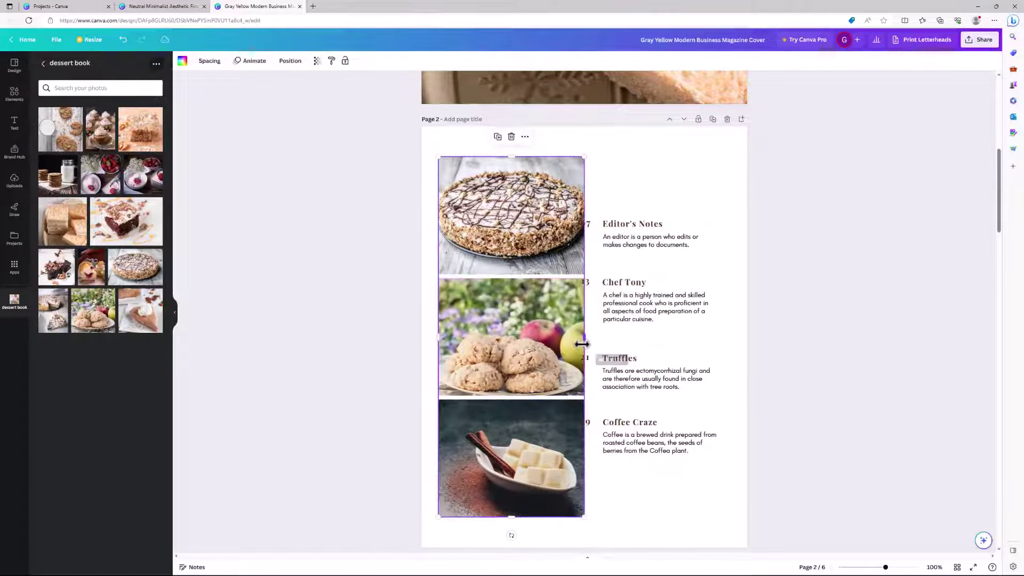
{"action": "key", "text": "ctrl+z"}
- Set the grid spacing of page 2's three-photo grid to 25
{"action": "left_click", "coordinate": [509, 252]}
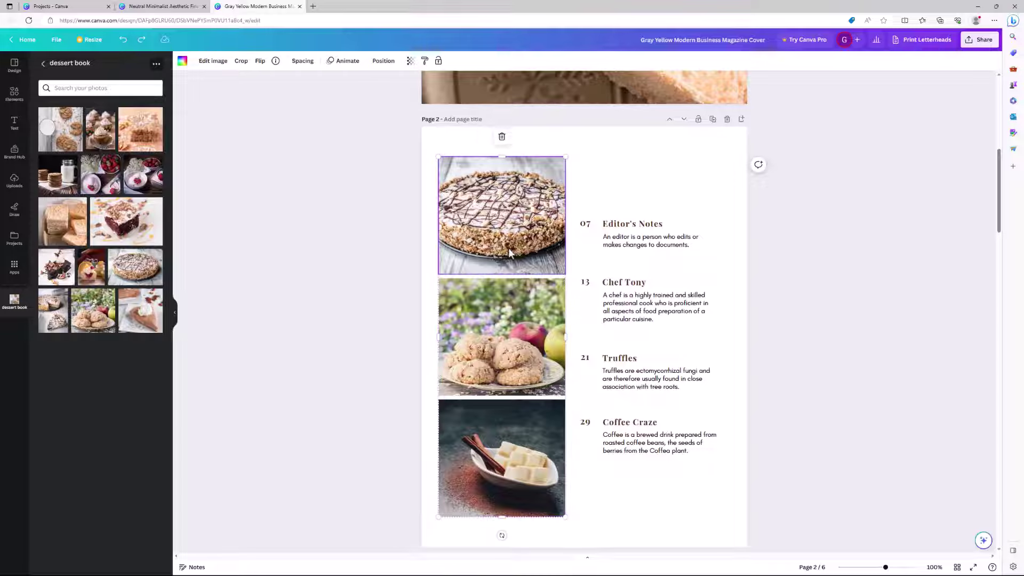
{"action": "left_click", "coordinate": [568, 201]}
{"action": "left_click", "coordinate": [548, 214]}
{"action": "left_click", "coordinate": [303, 62]}
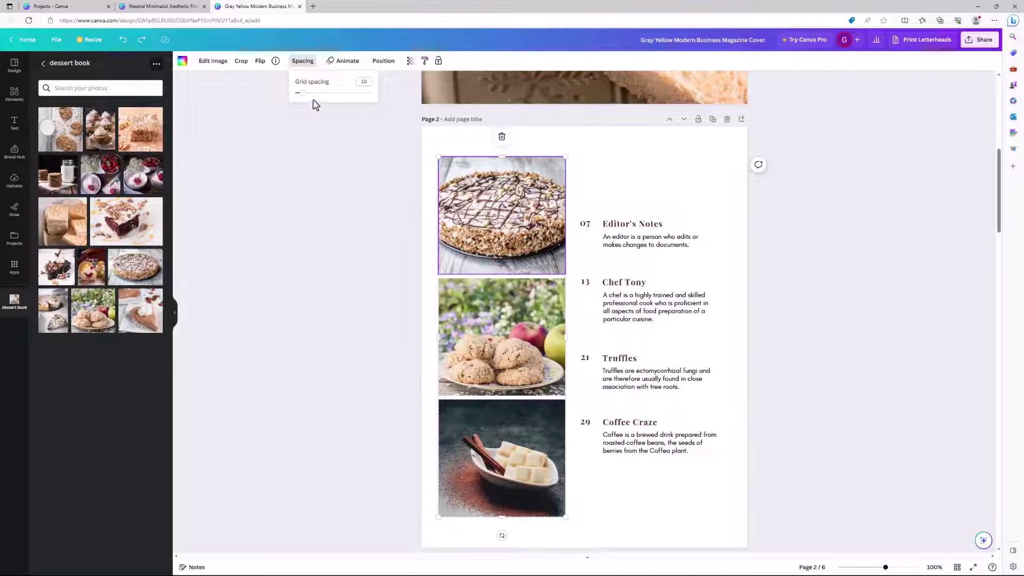
{"action": "left_click_drag", "start_coordinate": [302, 94], "coordinate": [315, 112]}
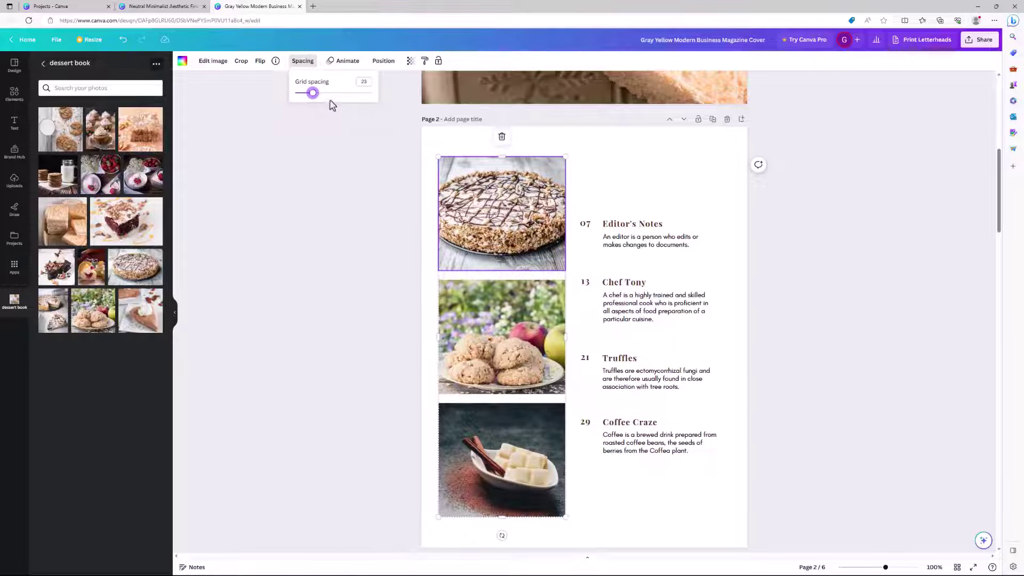
- Place two copies of the coconut-topped cake photo on page 2 and shrink both near the Coffee Craze text
{"action": "left_click", "coordinate": [626, 174]}
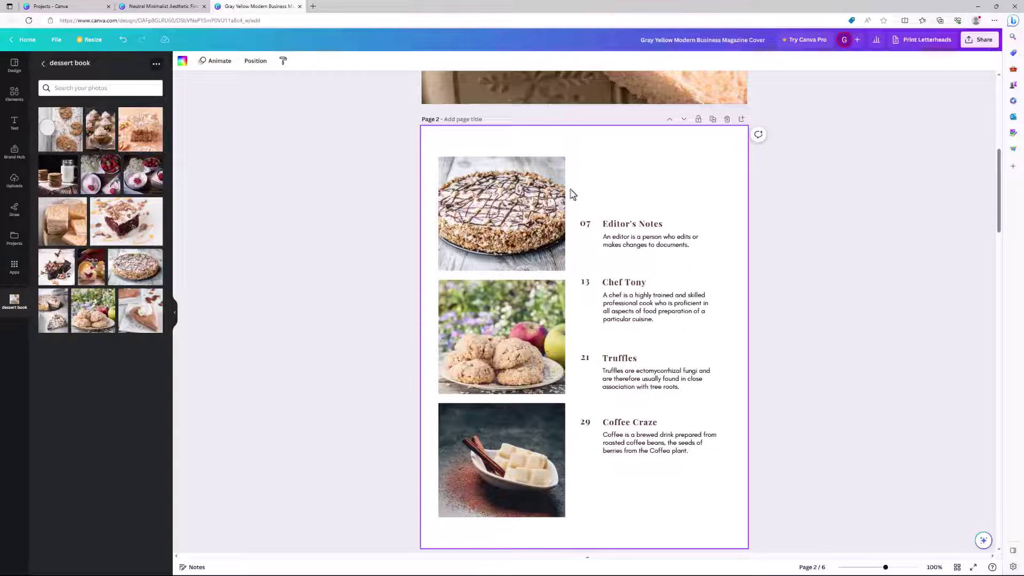
{"action": "left_click", "coordinate": [550, 195]}
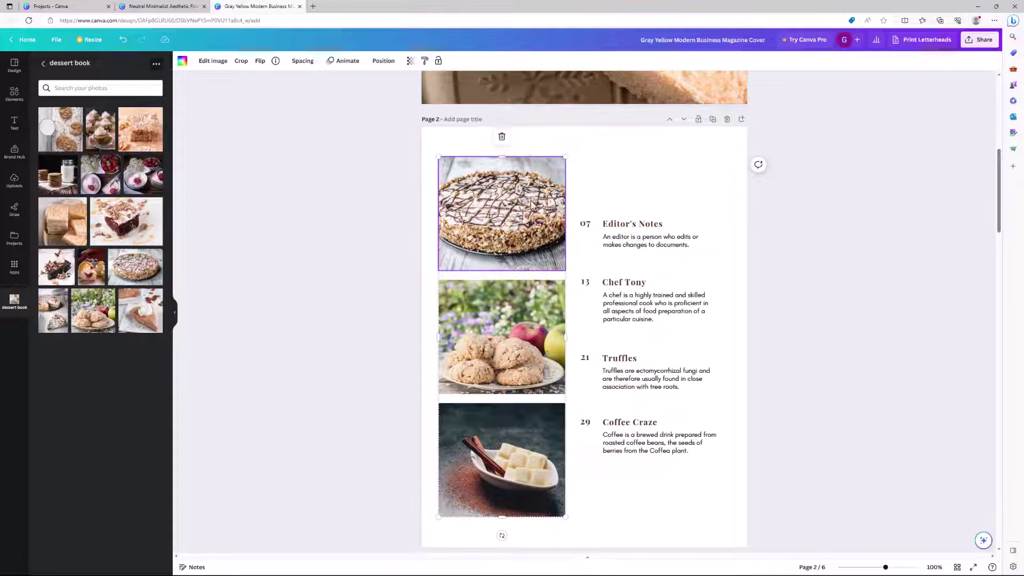
{"action": "left_click", "coordinate": [154, 142]}
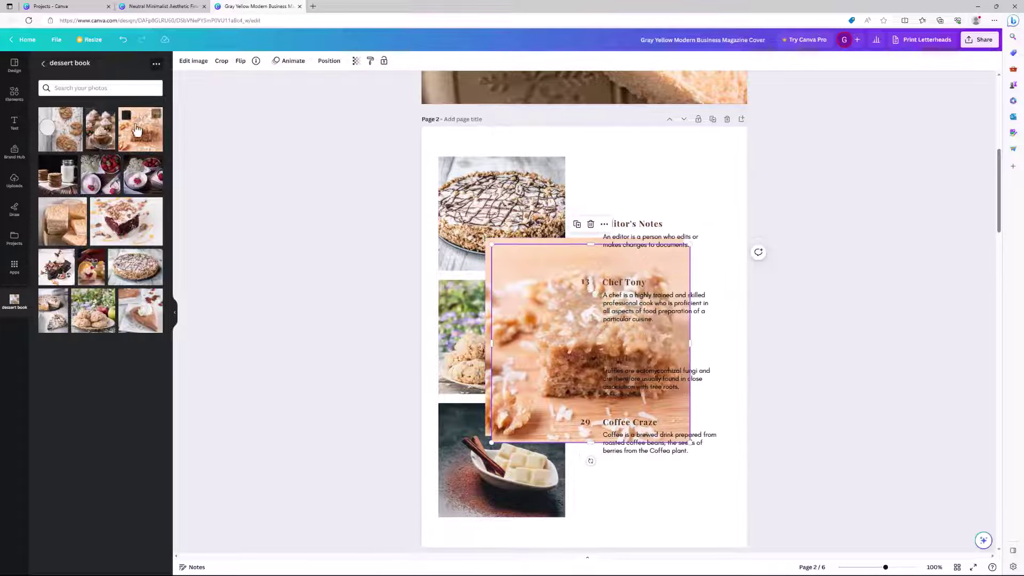
{"action": "left_click_drag", "start_coordinate": [512, 271], "coordinate": [633, 410]}
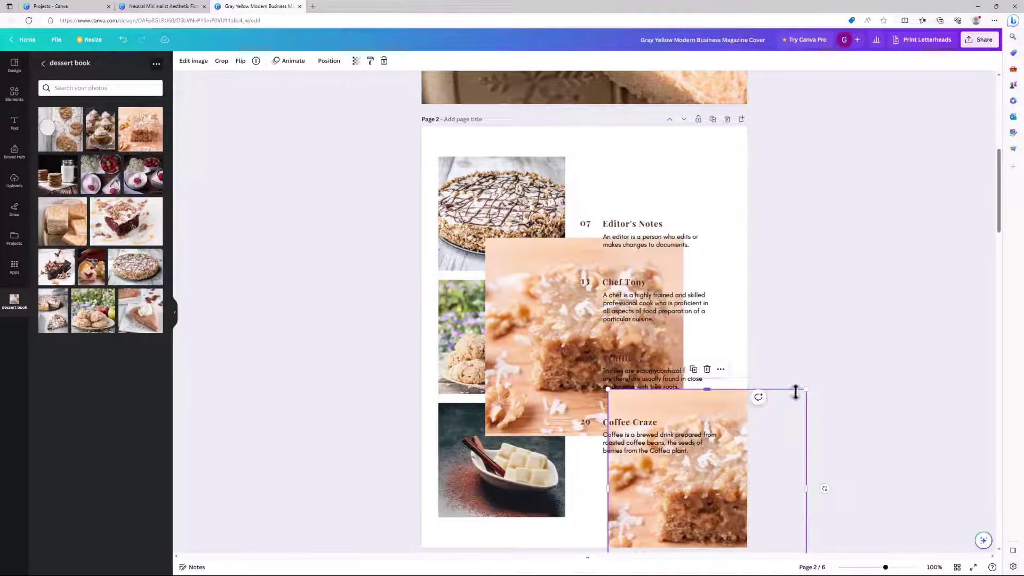
{"action": "left_click_drag", "start_coordinate": [806, 390], "coordinate": [698, 502]}
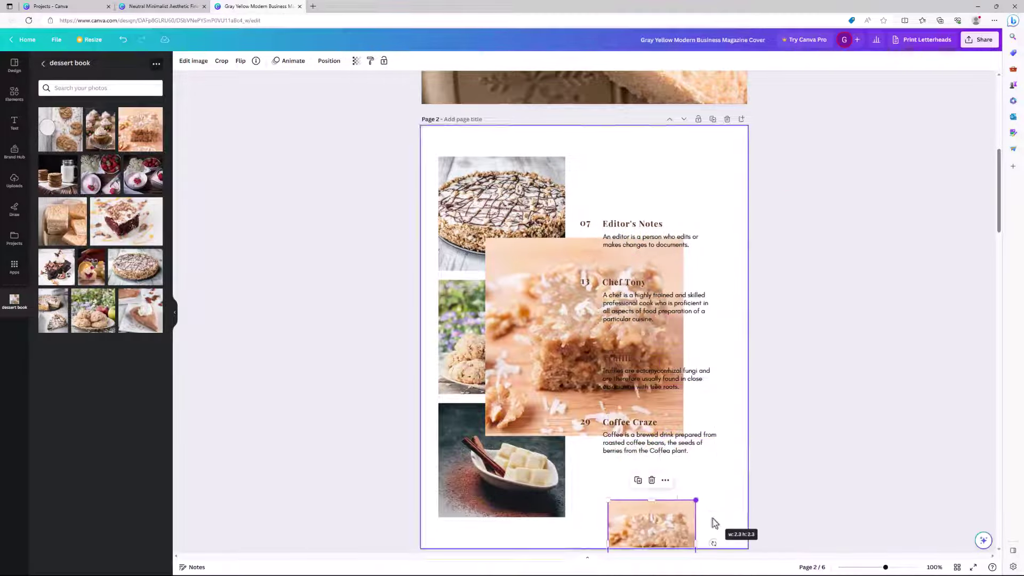
{"action": "left_click_drag", "start_coordinate": [623, 278], "coordinate": [718, 331]}
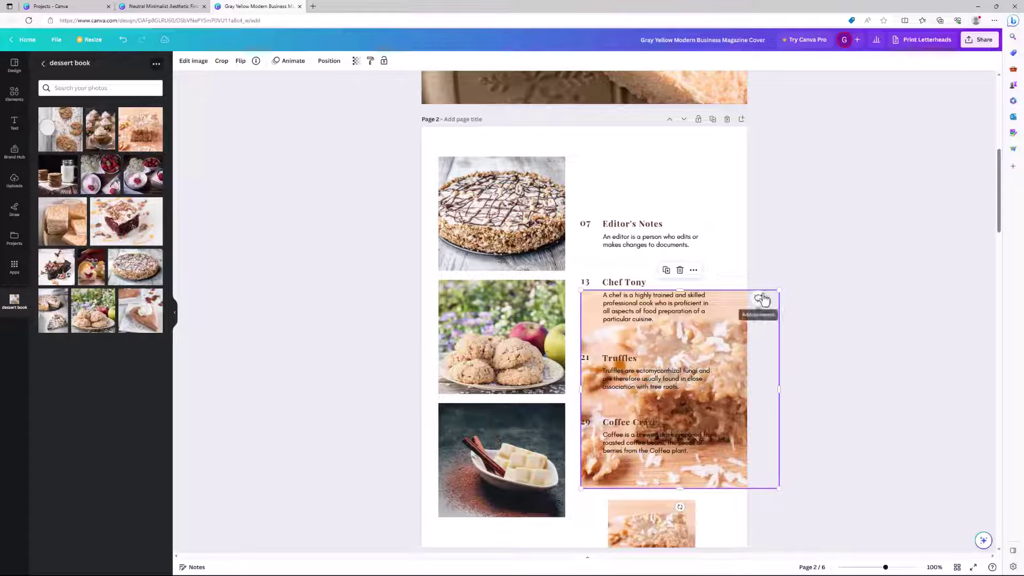
{"action": "left_click_drag", "start_coordinate": [779, 291], "coordinate": [594, 477]}
- Group the two small cake photos on page 2 and move the group up over the Coffee Craze text
{"action": "left_click", "coordinate": [626, 509], "text": "shift"}
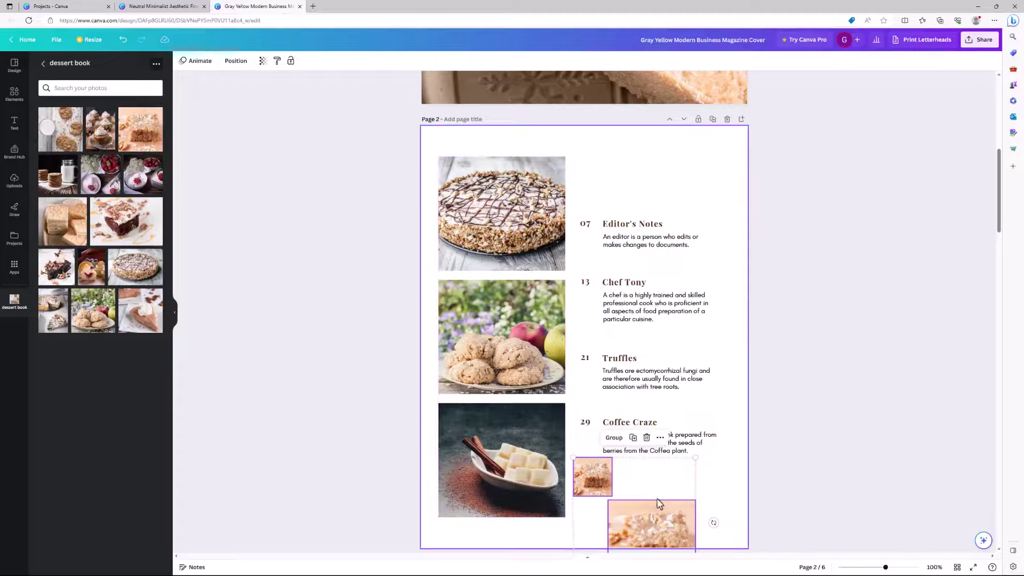
{"action": "left_click", "coordinate": [613, 437]}
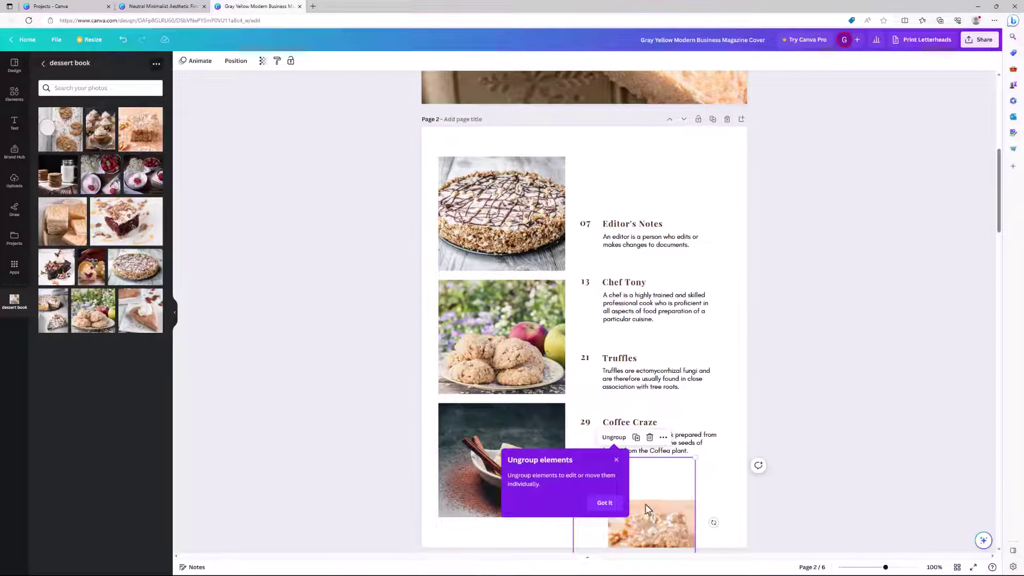
{"action": "left_click", "coordinate": [616, 462]}
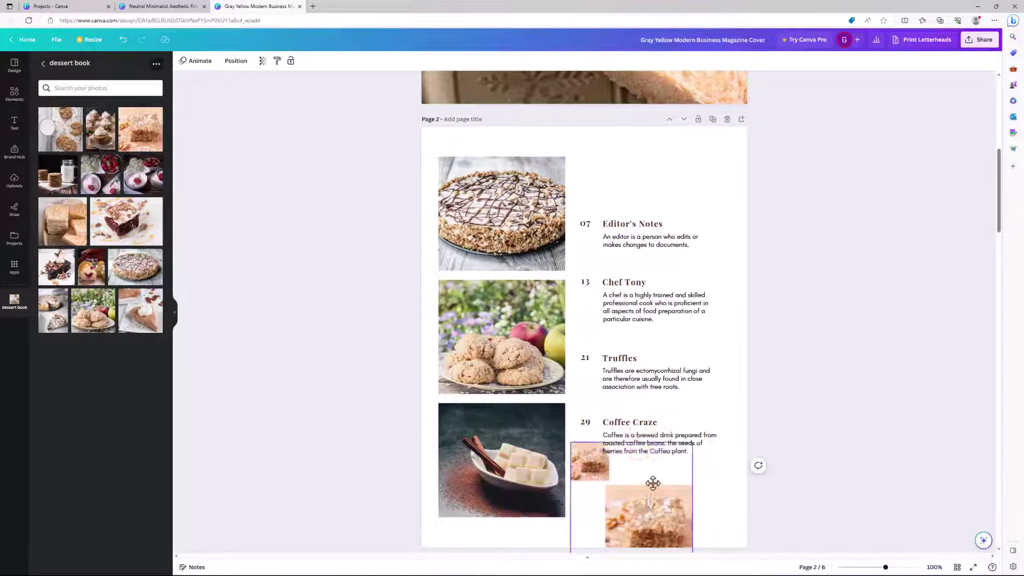
{"action": "left_click_drag", "start_coordinate": [654, 485], "coordinate": [669, 433]}
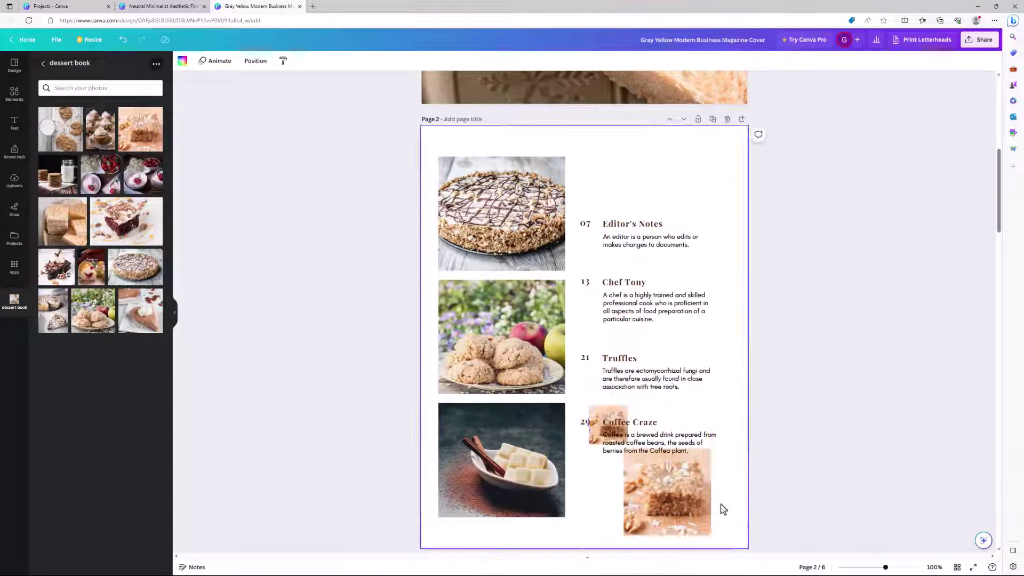
- Ungroup the two small cake photos on page 2 and delete both of them
{"action": "left_click", "coordinate": [683, 501]}
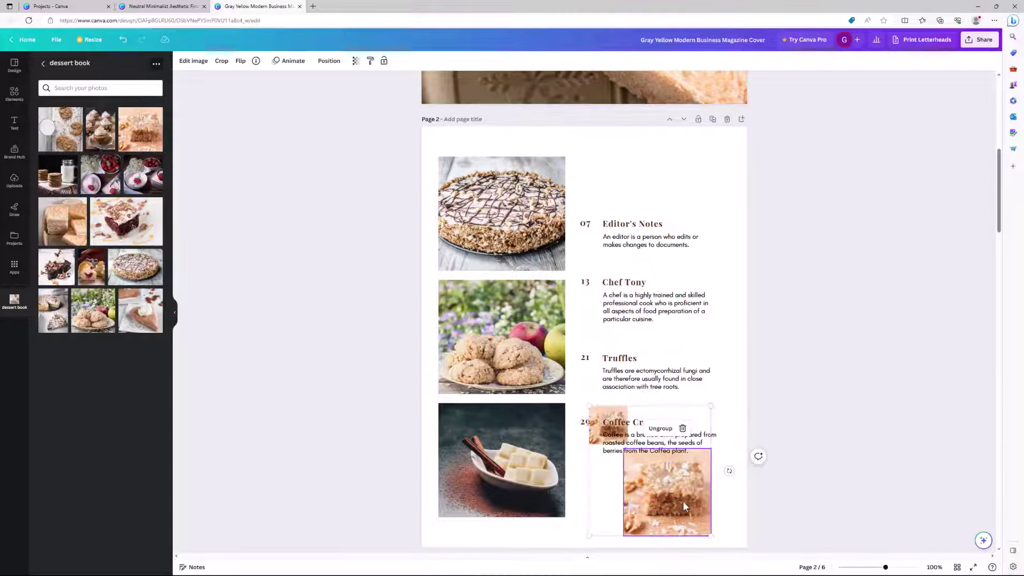
{"action": "left_click", "coordinate": [660, 429]}
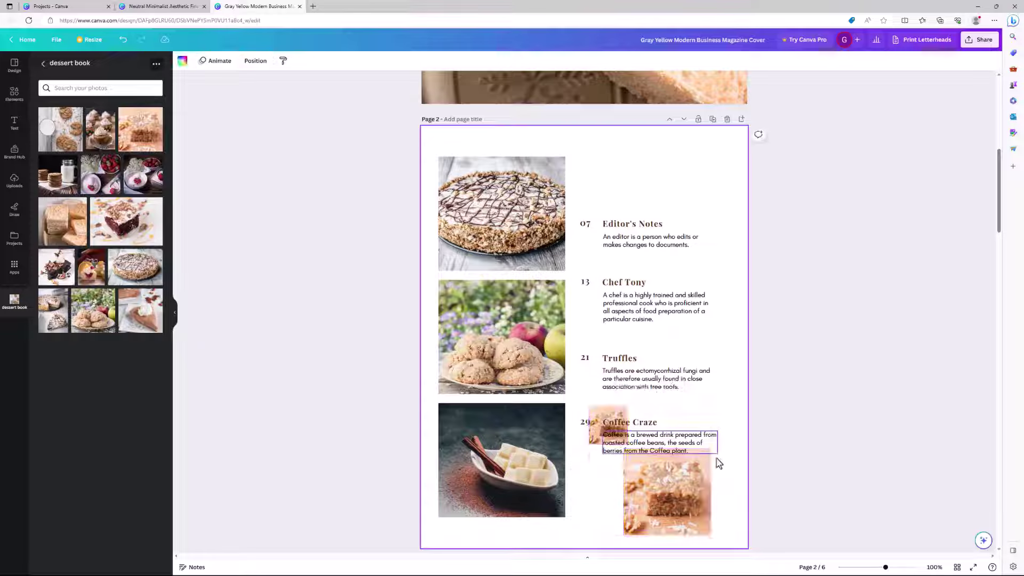
{"action": "left_click", "coordinate": [697, 489]}
{"action": "key", "text": "Delete"}
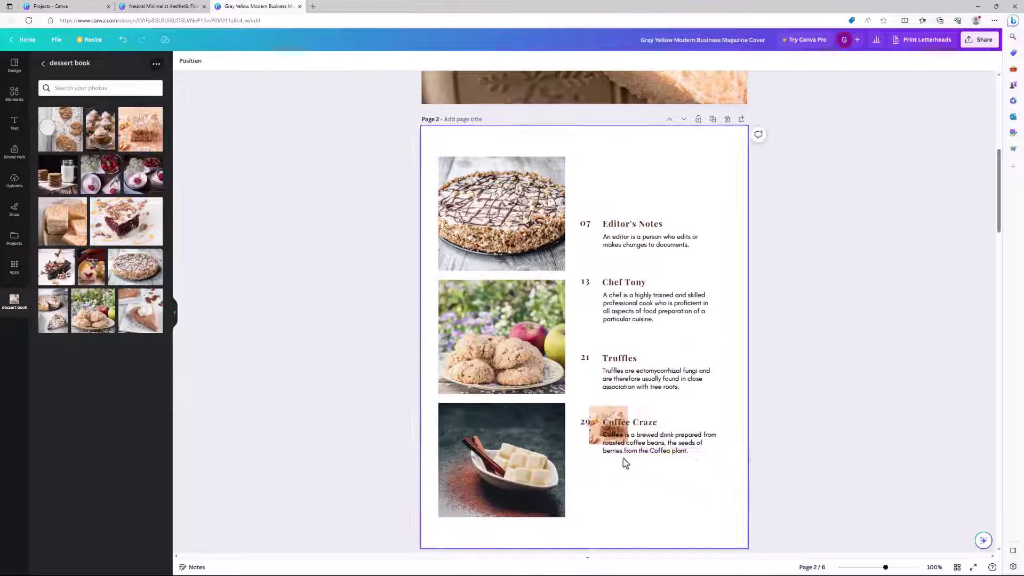
{"action": "left_click", "coordinate": [606, 414]}
{"action": "key", "text": "Delete"}
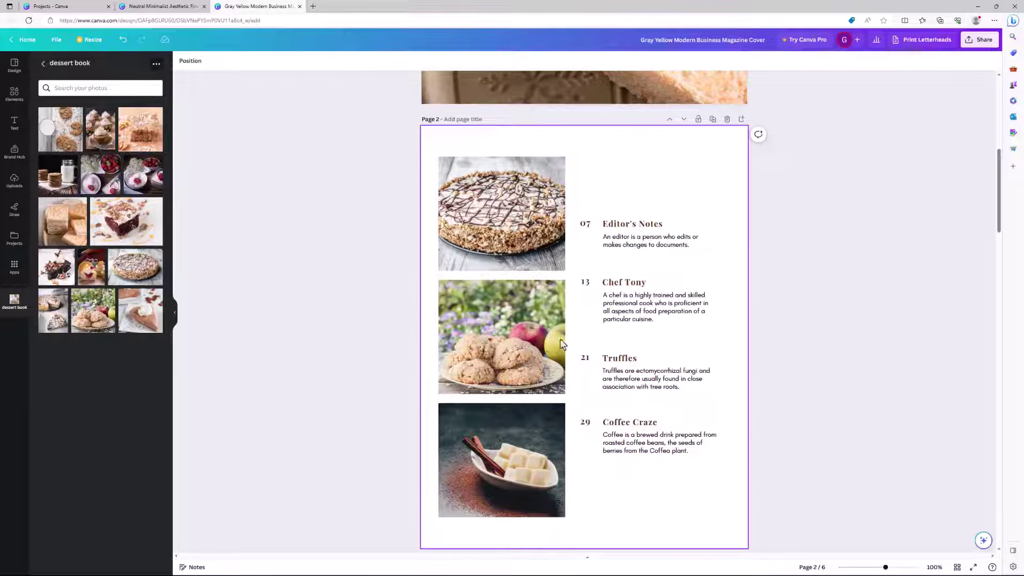
- Add a three-column grid to blank page 6 and reduce its height to the lower part of the page
{"action": "left_click", "coordinate": [496, 224]}
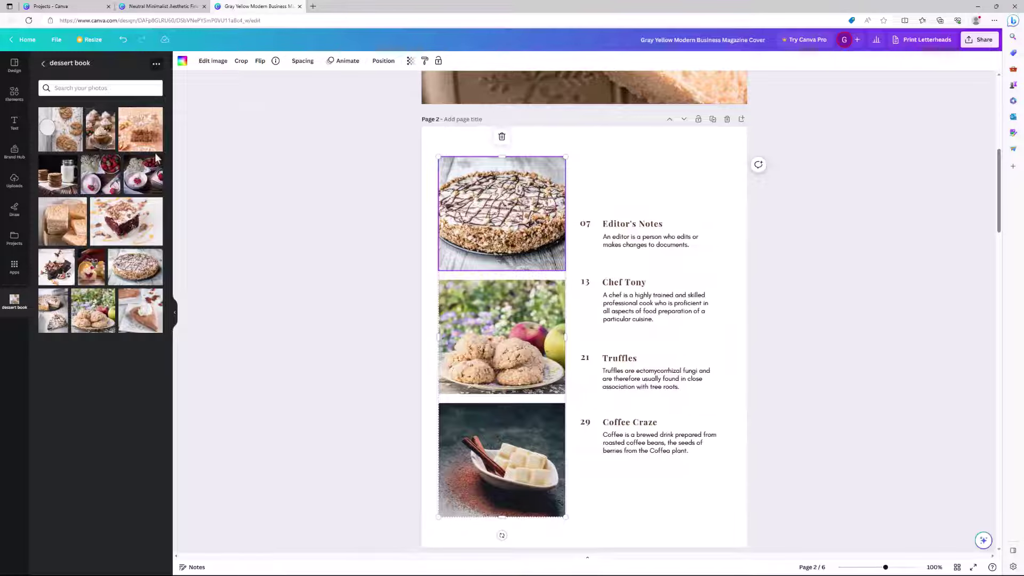
{"action": "left_click", "coordinate": [14, 96]}
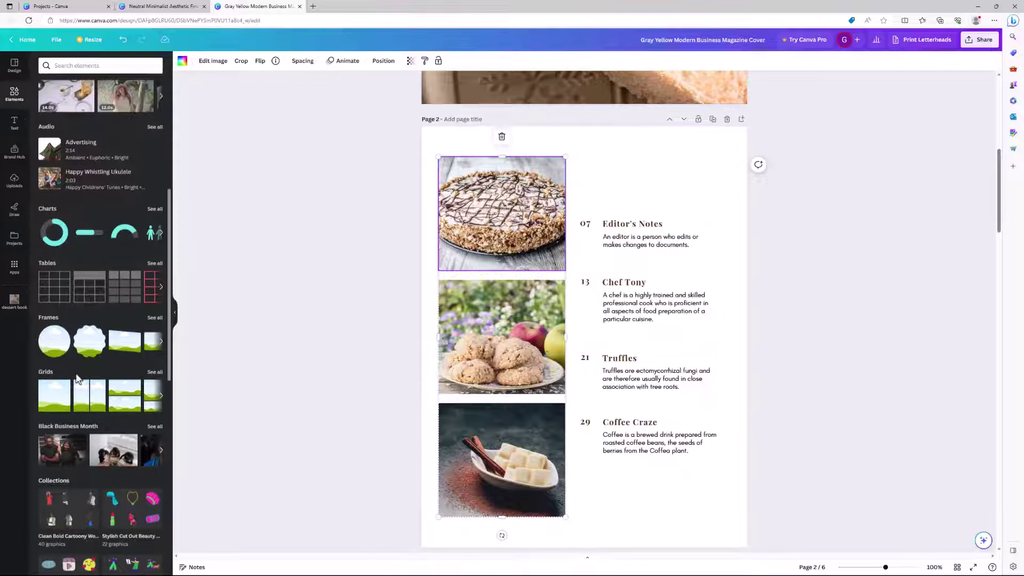
{"action": "left_click", "coordinate": [155, 372]}
{"action": "left_click_drag", "start_coordinate": [130, 335], "coordinate": [195, 267]}
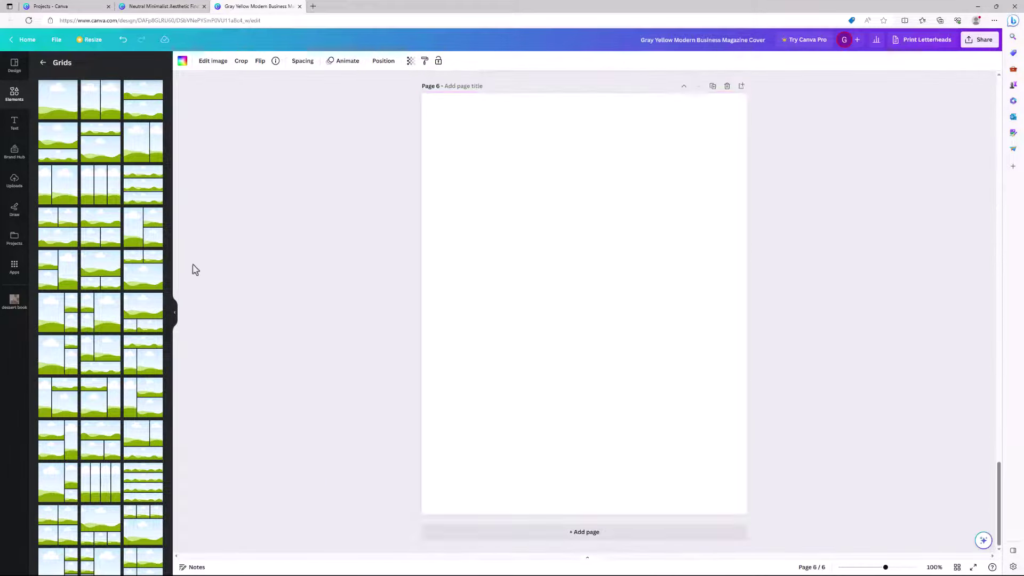
{"action": "left_click", "coordinate": [107, 197]}
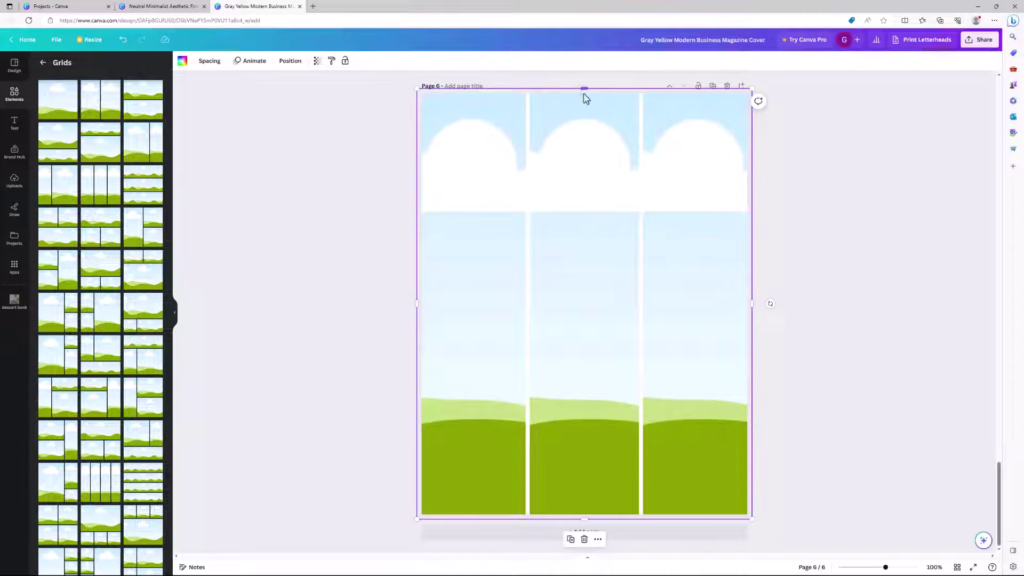
{"action": "left_click_drag", "start_coordinate": [584, 89], "coordinate": [586, 283]}
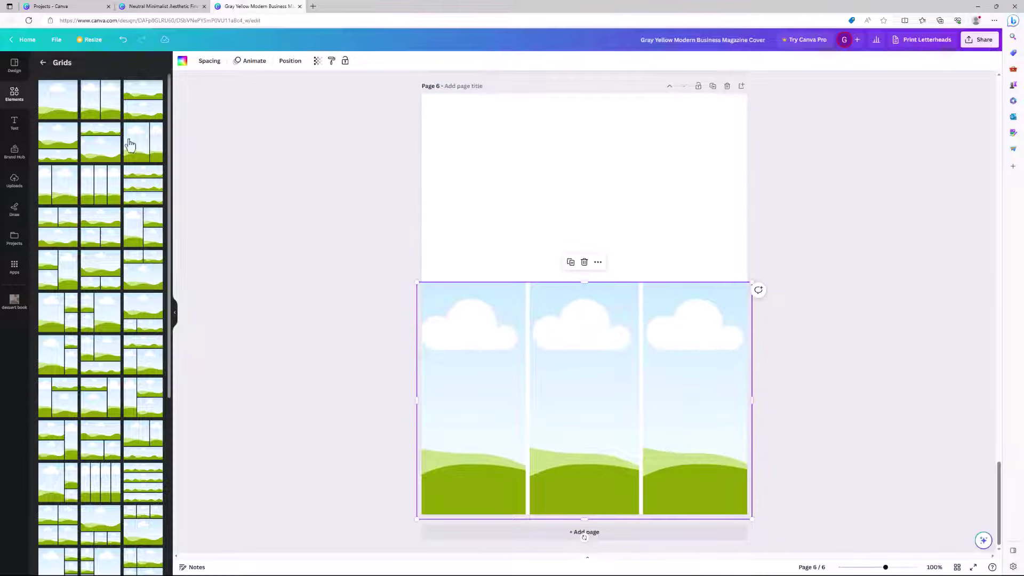
- Set the spacing of page 6's three-column grid to 73, and delete the grid
{"action": "left_click", "coordinate": [510, 378]}
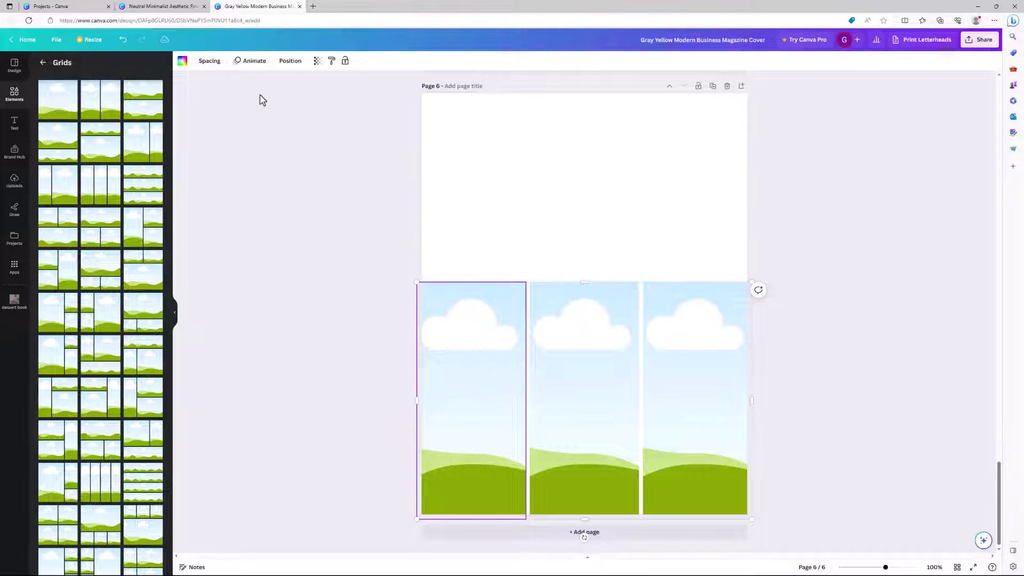
{"action": "left_click", "coordinate": [209, 62]}
{"action": "left_click_drag", "start_coordinate": [219, 96], "coordinate": [258, 103]}
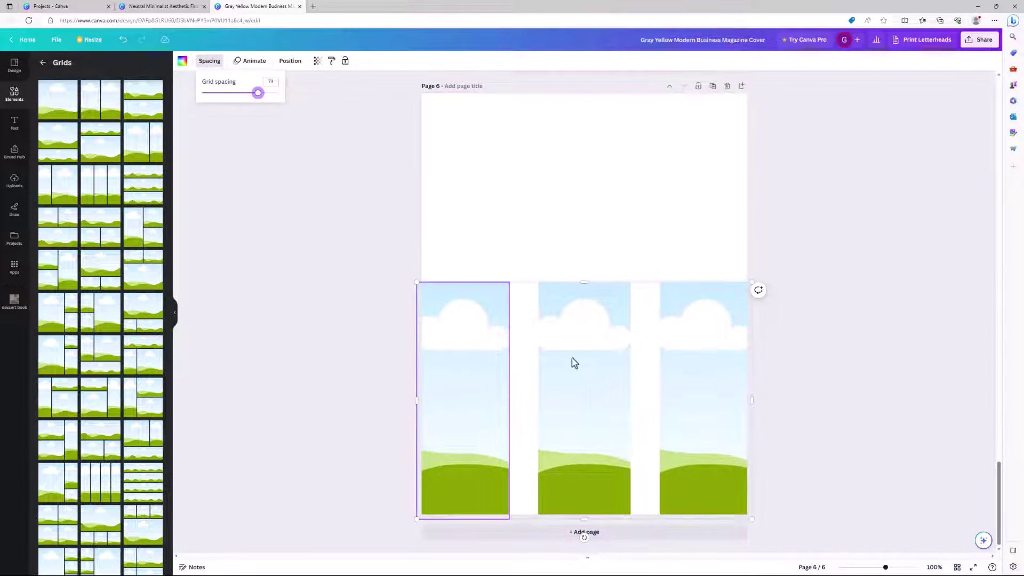
{"action": "left_click", "coordinate": [627, 263]}
{"action": "left_click", "coordinate": [612, 318]}
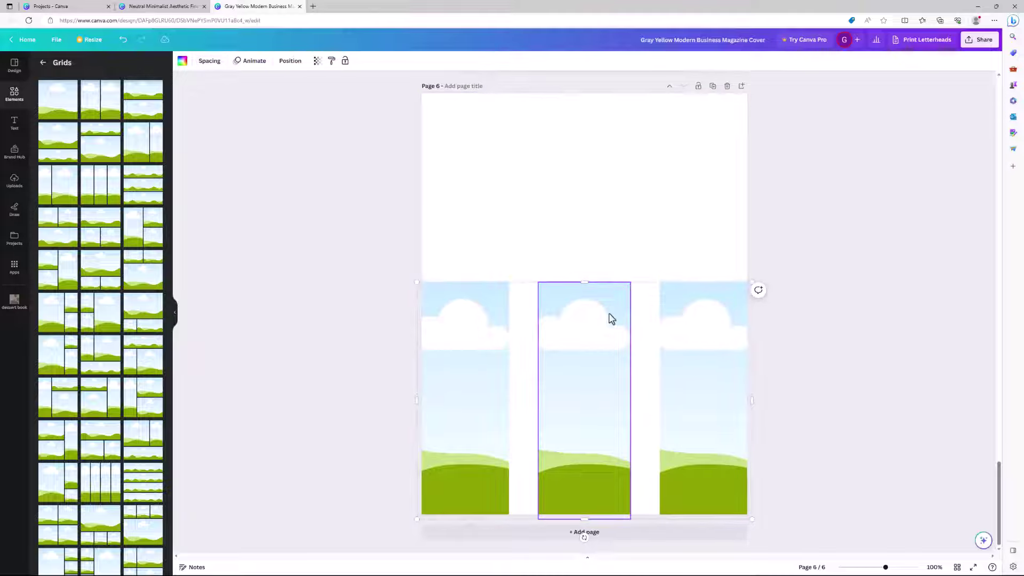
{"action": "key", "text": "Delete"}
- Title page 1 "Cover Page"
{"action": "scroll", "coordinate": [613, 314], "scroll_direction": "up", "scroll_amount": 15}
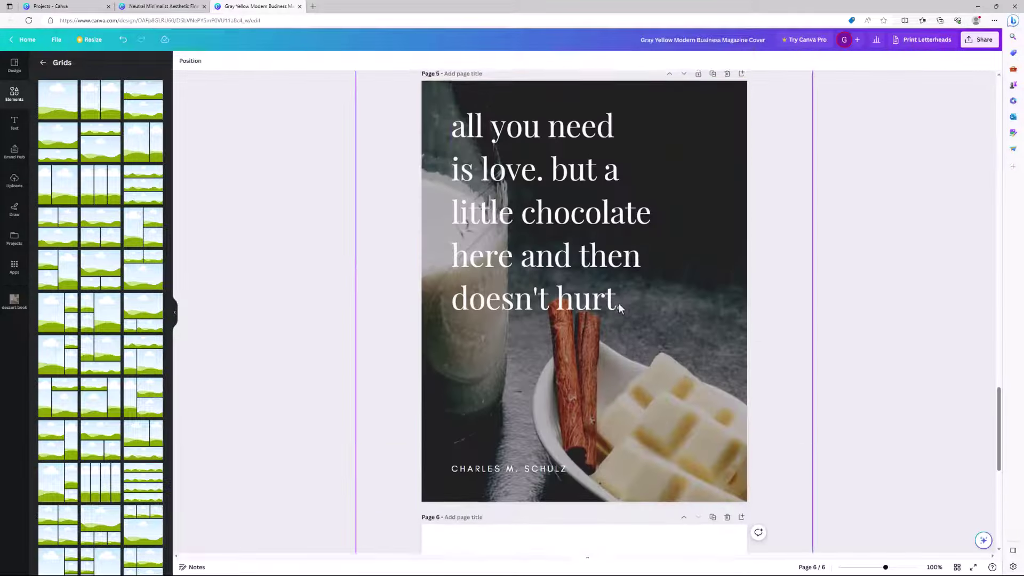
{"action": "scroll", "coordinate": [620, 307], "scroll_direction": "up", "scroll_amount": 14}
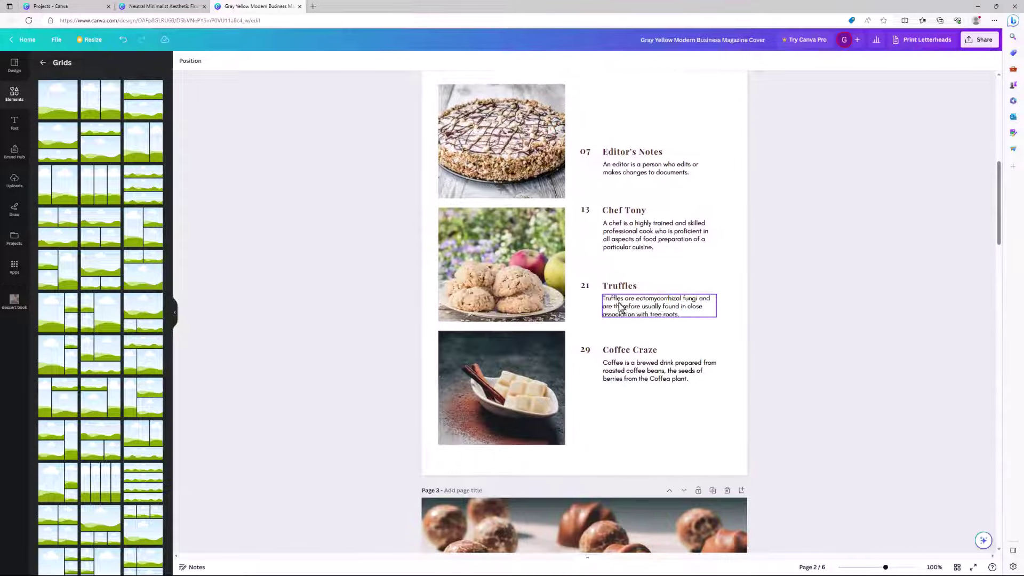
{"action": "scroll", "coordinate": [620, 306], "scroll_direction": "up", "scroll_amount": 2}
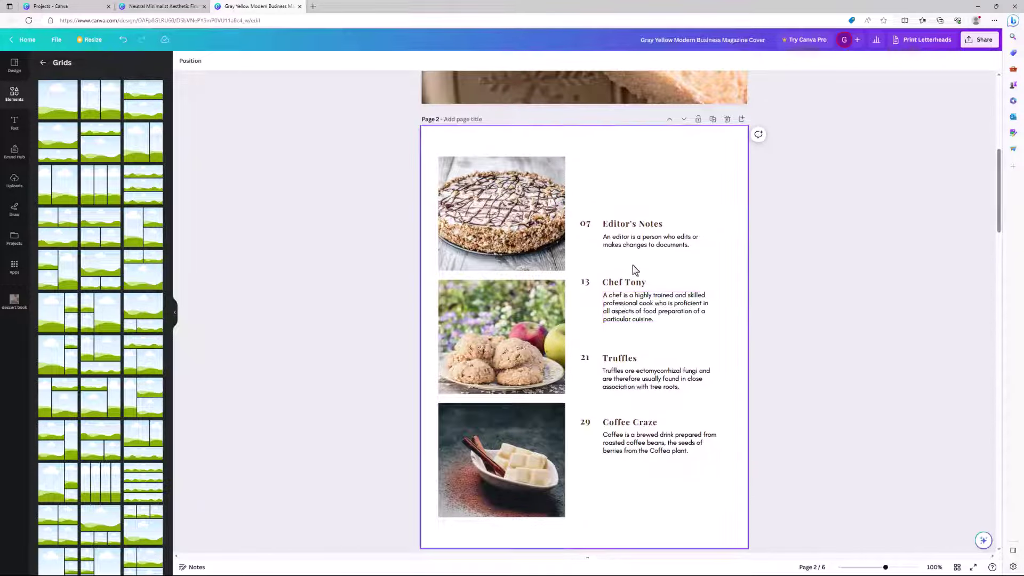
{"action": "scroll", "coordinate": [923, 459], "scroll_direction": "up", "scroll_amount": 8}
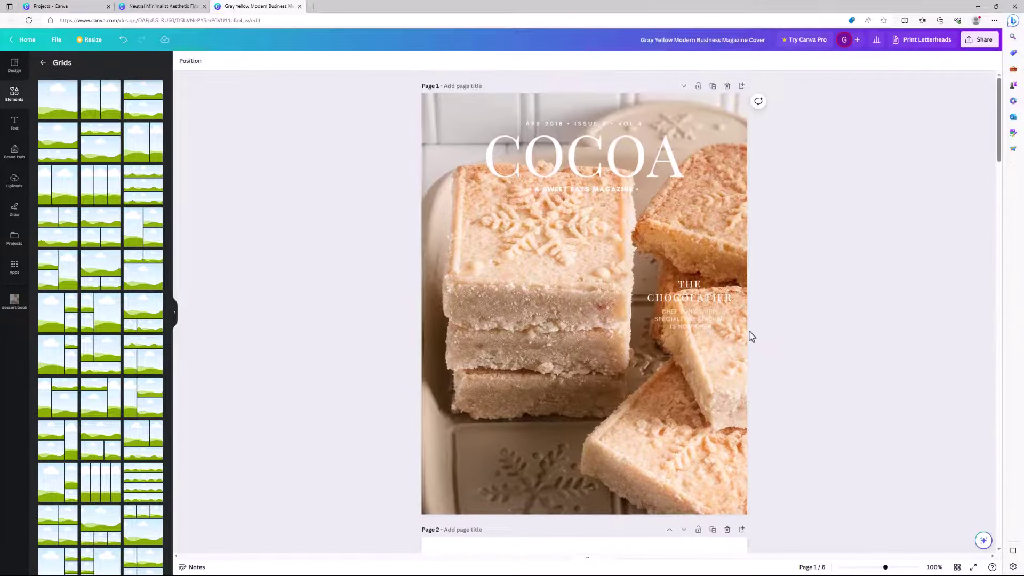
{"action": "left_click", "coordinate": [457, 86]}
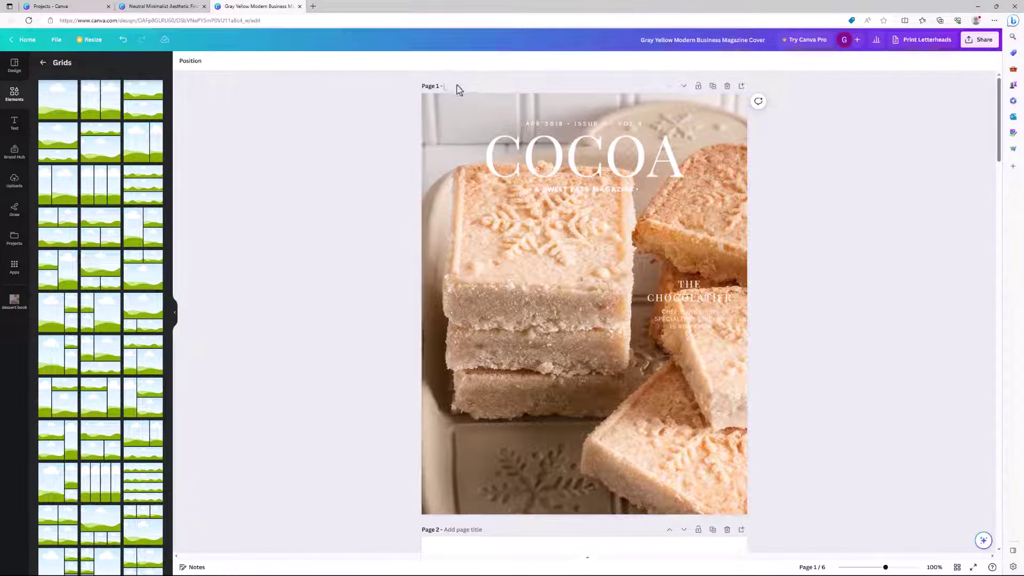
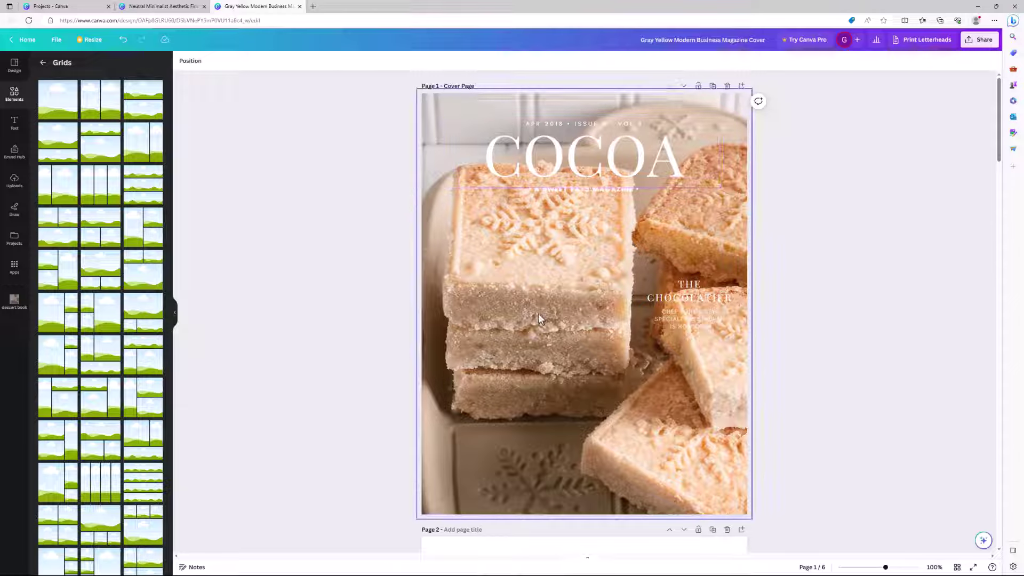
- Delete the shortbread background photo from the cover page and set the page's background color to gray #B6B6B6
{"action": "left_click", "coordinate": [521, 333]}
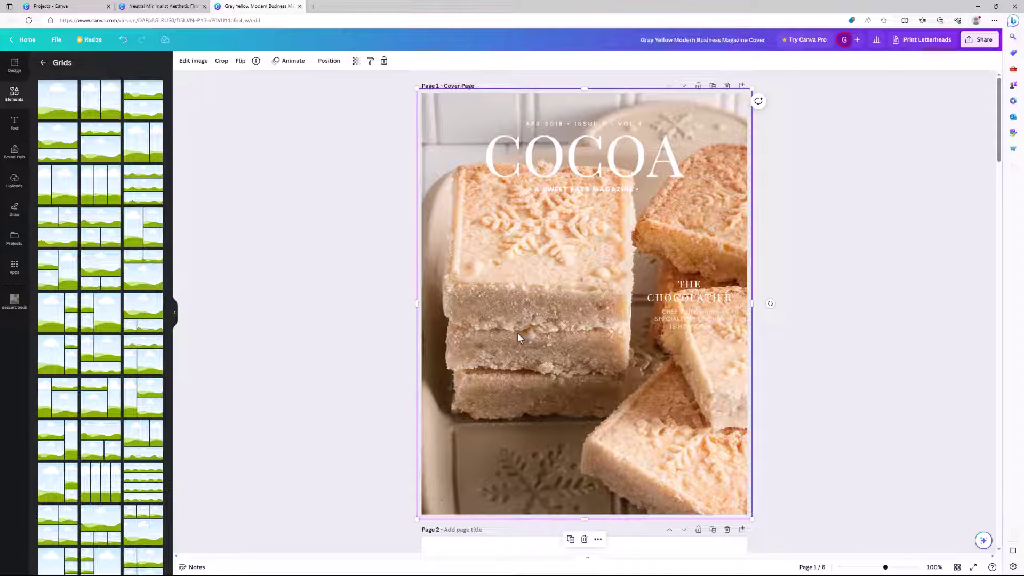
{"action": "key", "text": "Delete"}
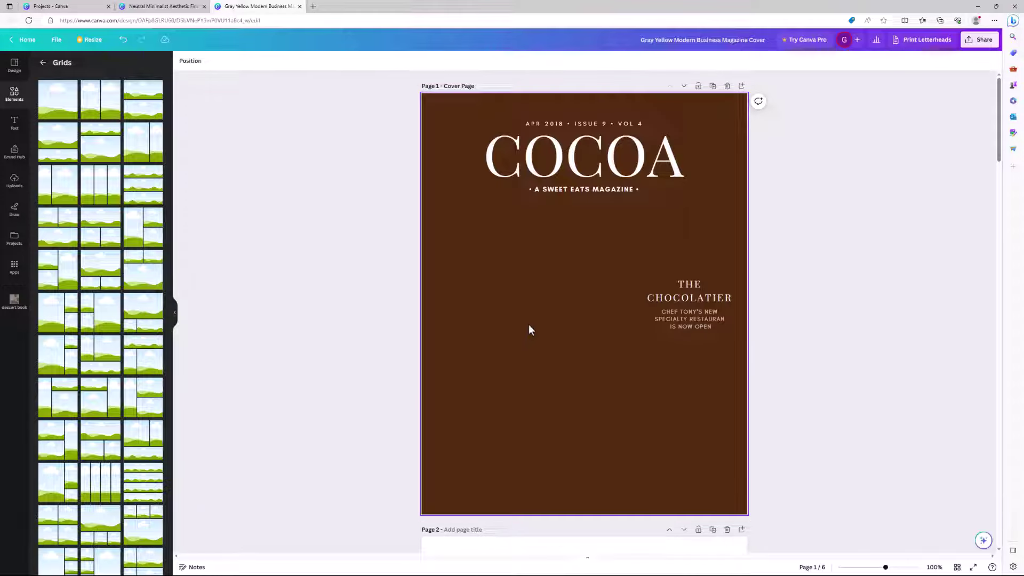
{"action": "left_click", "coordinate": [499, 285]}
{"action": "left_click", "coordinate": [182, 60]}
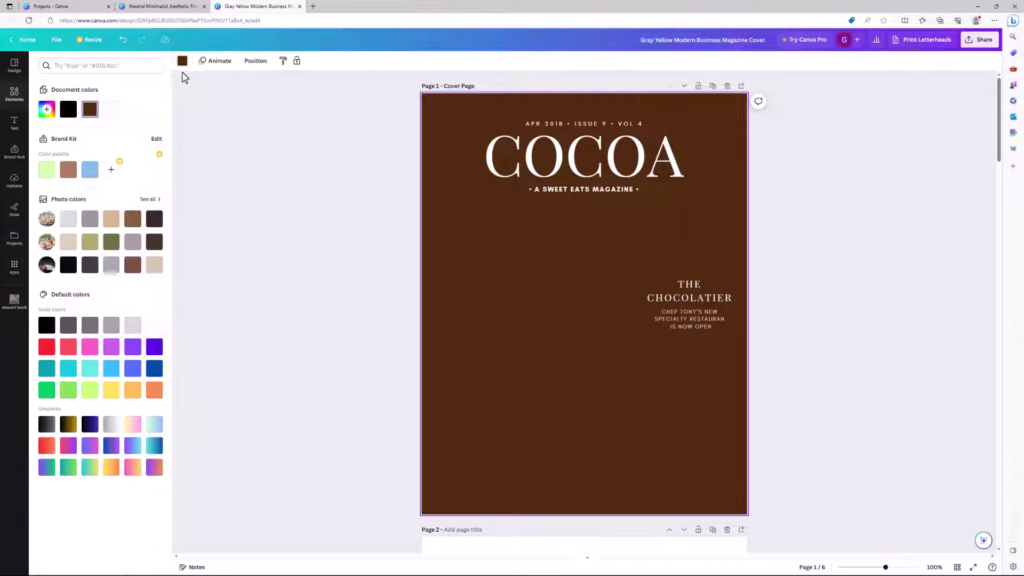
{"action": "left_click", "coordinate": [47, 110]}
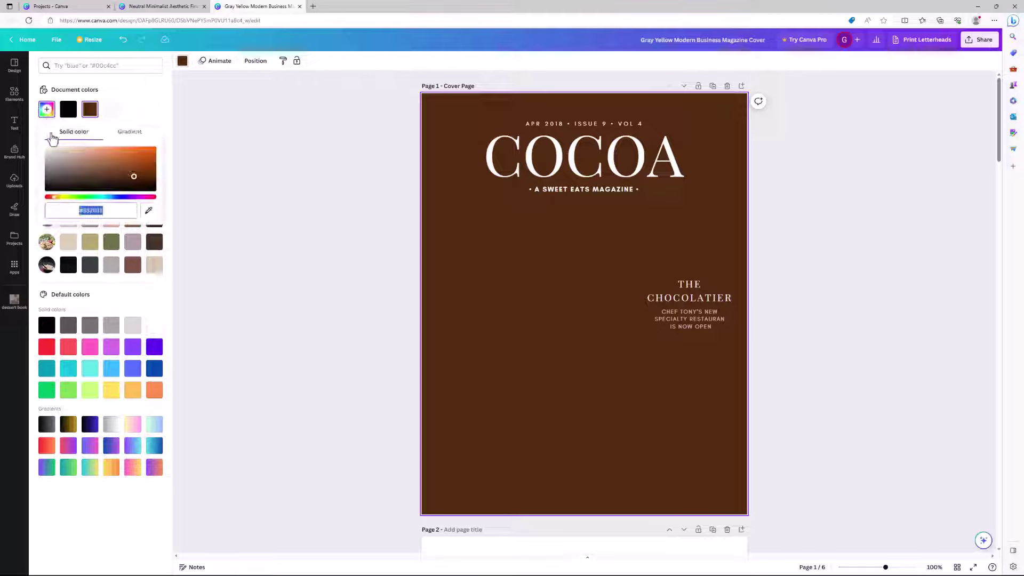
{"action": "left_click", "coordinate": [47, 157]}
{"action": "left_click_drag", "start_coordinate": [33, 158], "coordinate": [32, 160]}
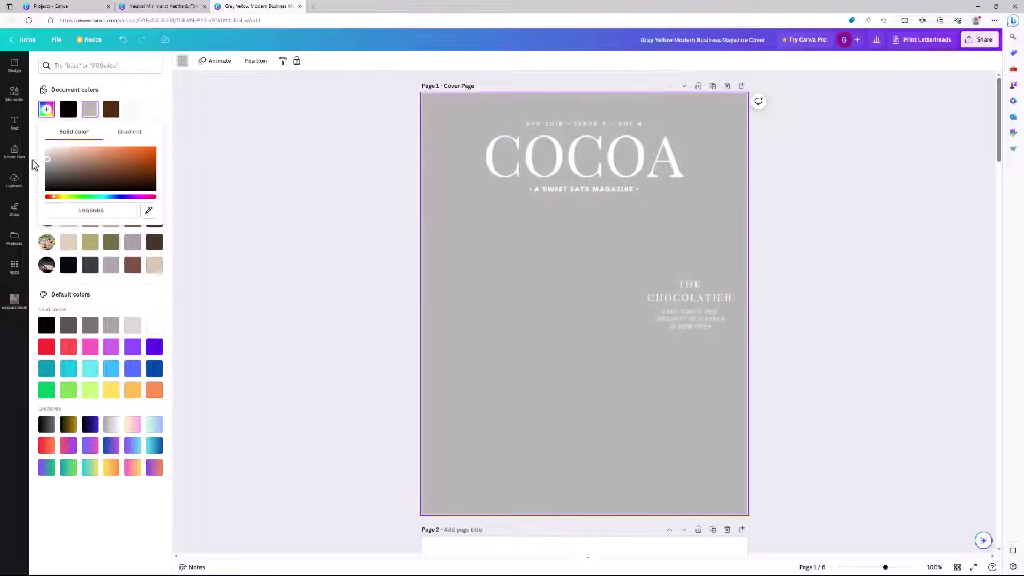
{"action": "key", "text": "Escape"}
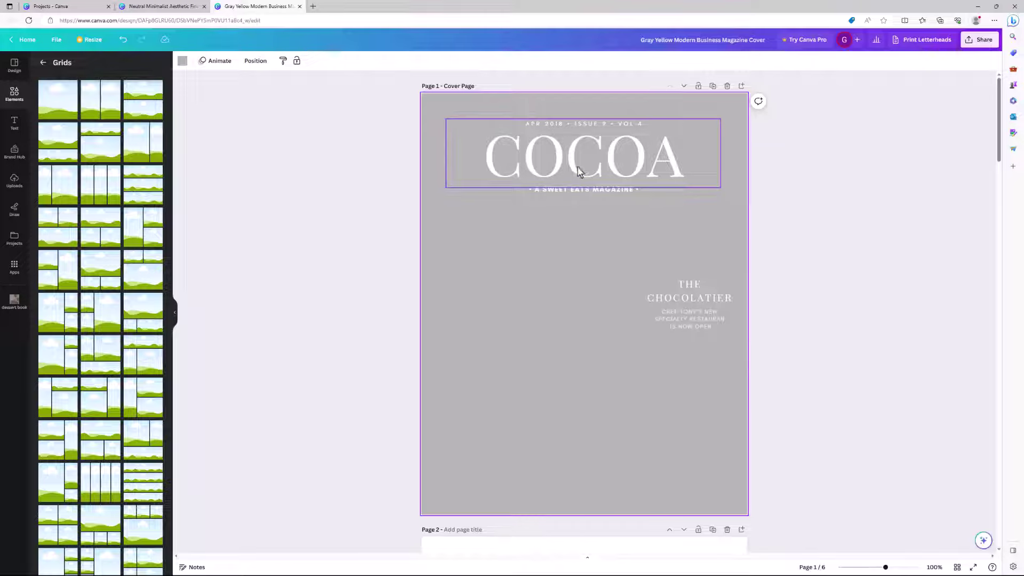
{"action": "scroll", "coordinate": [558, 191], "scroll_direction": "down", "scroll_amount": 2}
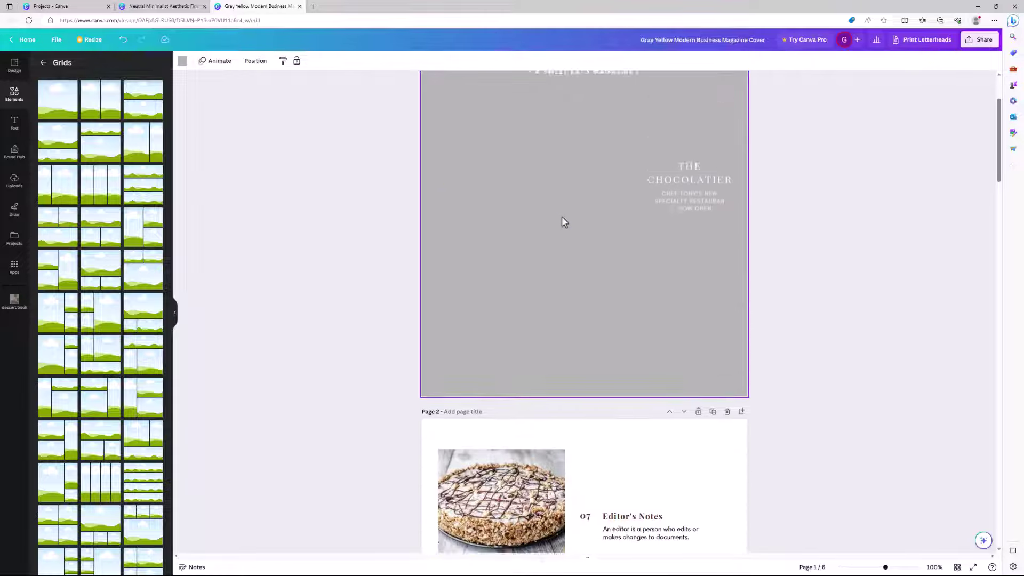
- Compare the fonts and sizes of the cover's COCOA title with those of page 2's article headings and description text
{"action": "scroll", "coordinate": [564, 221], "scroll_direction": "up", "scroll_amount": 2}
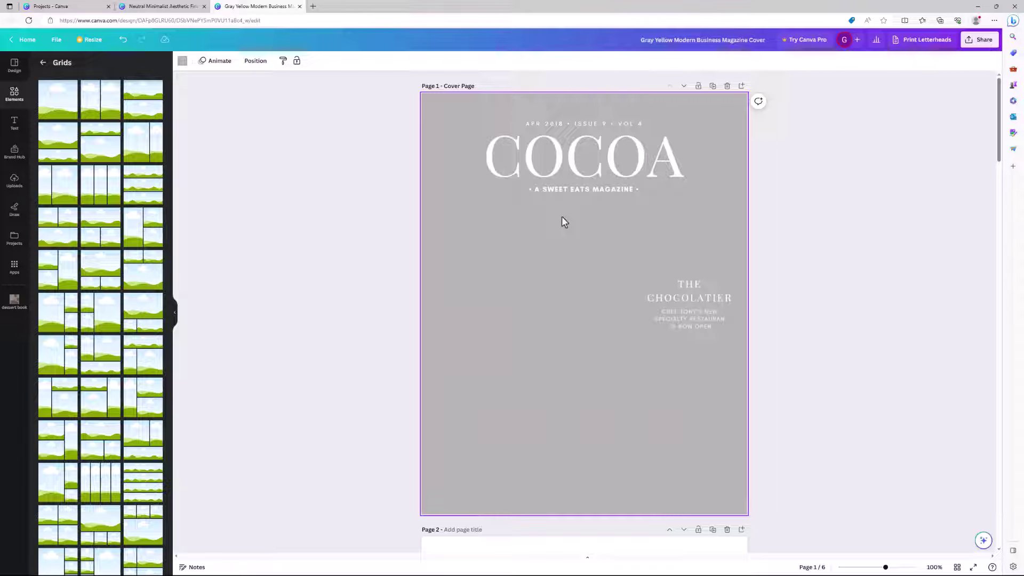
{"action": "left_click", "coordinate": [595, 178]}
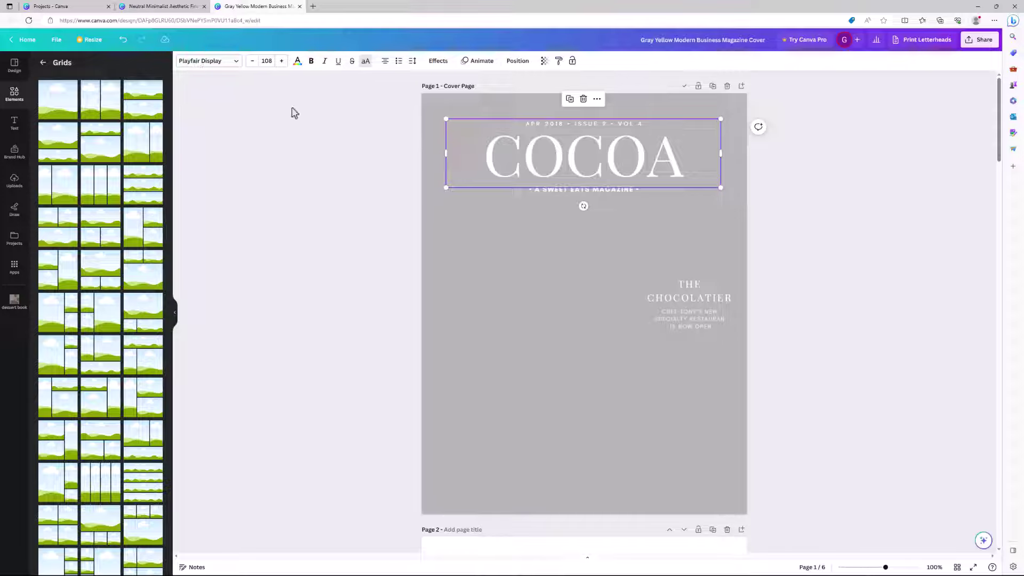
{"action": "scroll", "coordinate": [575, 351], "scroll_direction": "down", "scroll_amount": 5}
{"action": "left_click", "coordinate": [628, 346]}
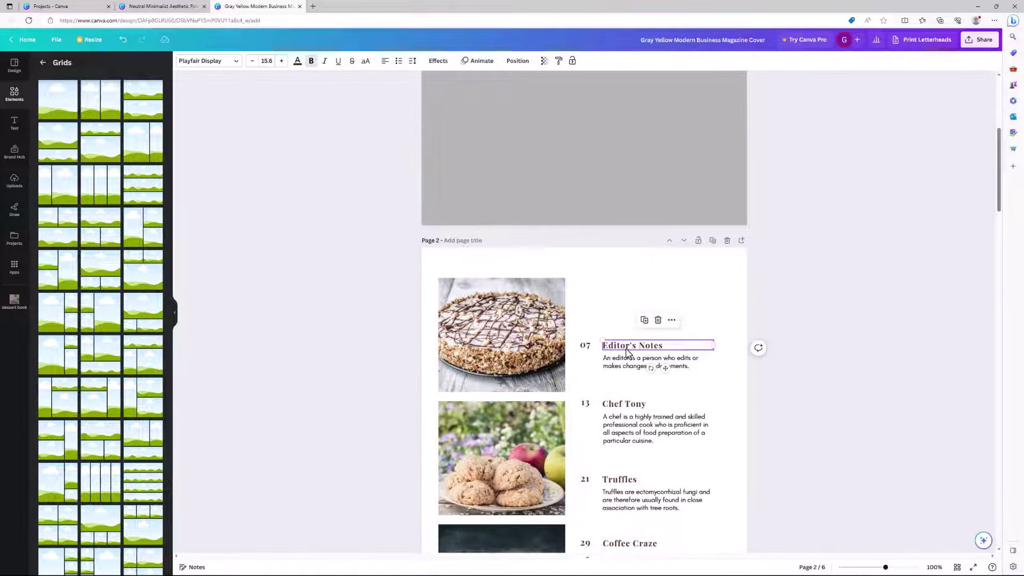
{"action": "left_click", "coordinate": [625, 404]}
{"action": "left_click", "coordinate": [628, 443]}
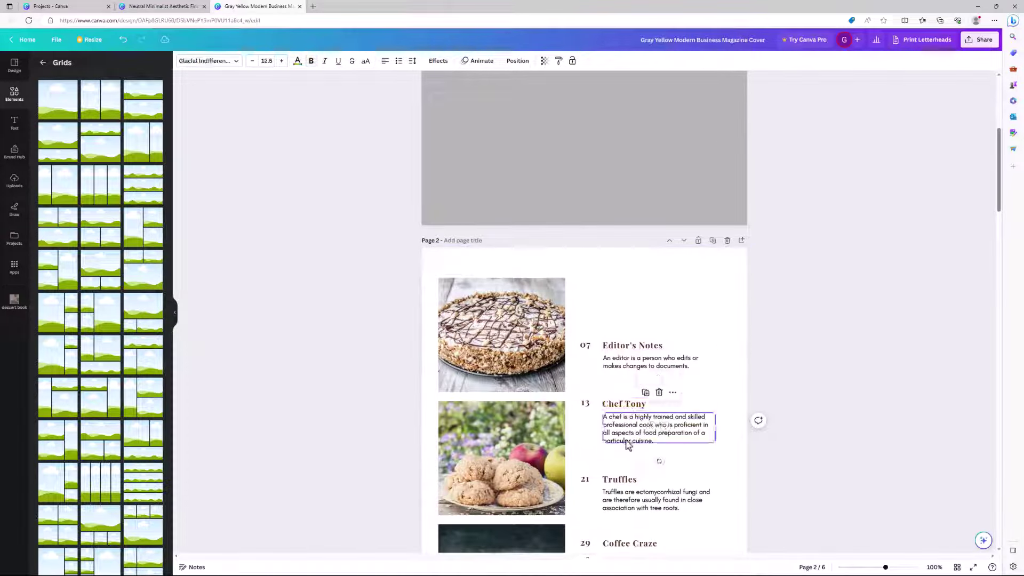
{"action": "left_click", "coordinate": [625, 404]}
{"action": "scroll", "coordinate": [627, 349], "scroll_direction": "up", "scroll_amount": 4}
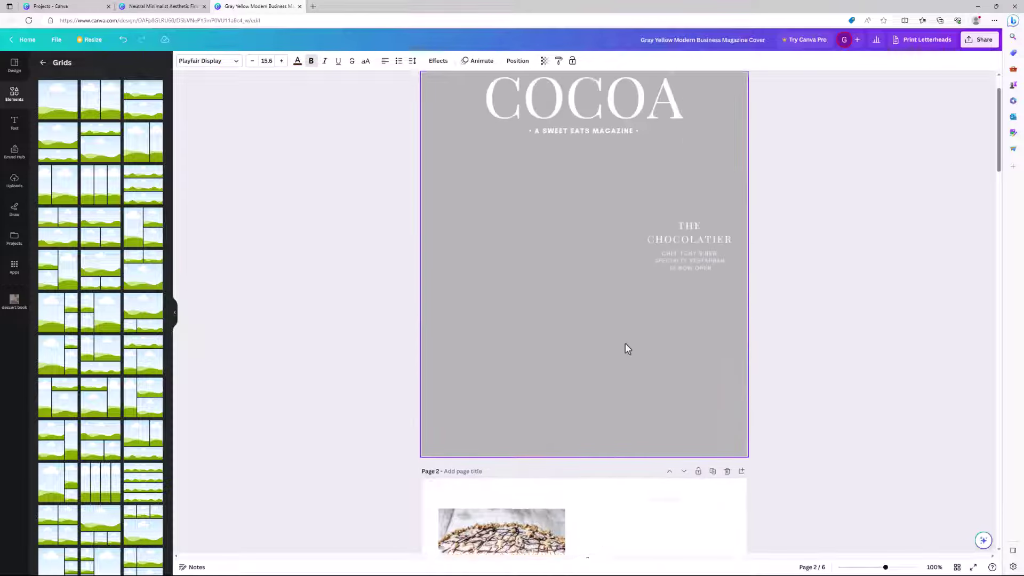
{"action": "scroll", "coordinate": [626, 348], "scroll_direction": "up", "scroll_amount": 1}
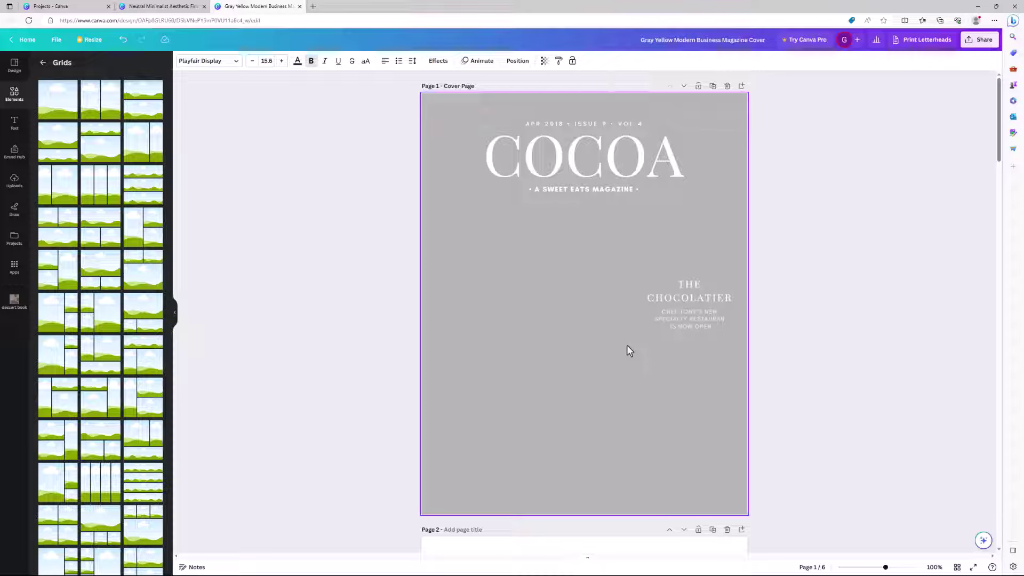
- Select the COCOA title text box on the cover page
{"action": "left_click", "coordinate": [552, 161]}
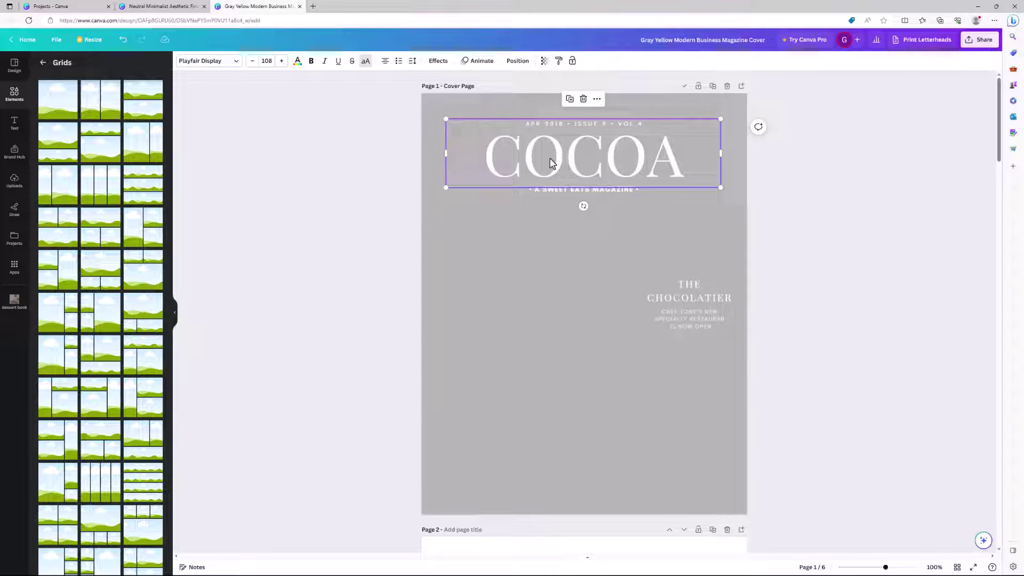
{"action": "key", "text": "ctrl+z"}
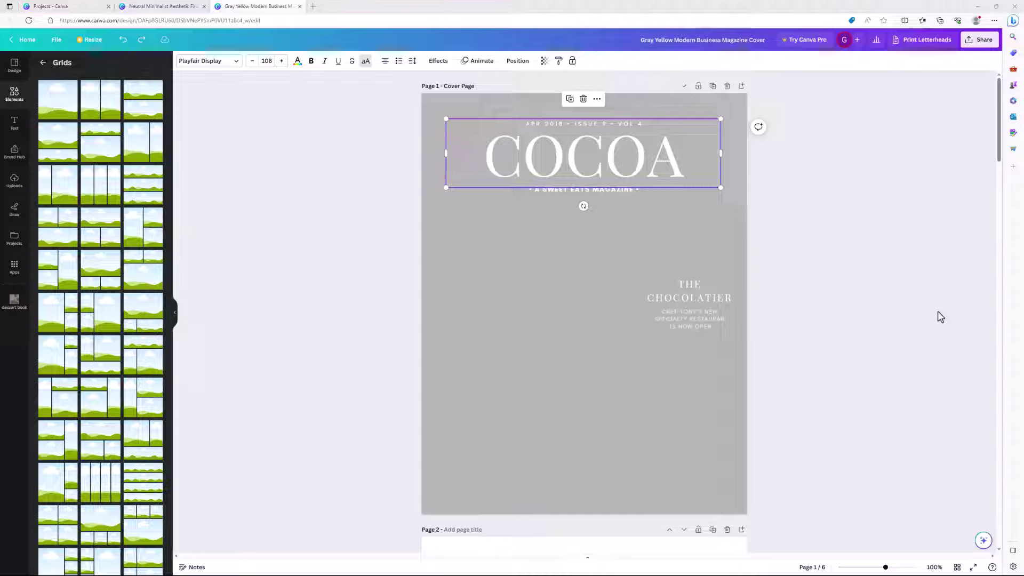
{"action": "double_click", "coordinate": [580, 170]}
{"action": "left_click", "coordinate": [678, 200]}
{"action": "left_click", "coordinate": [637, 176]}
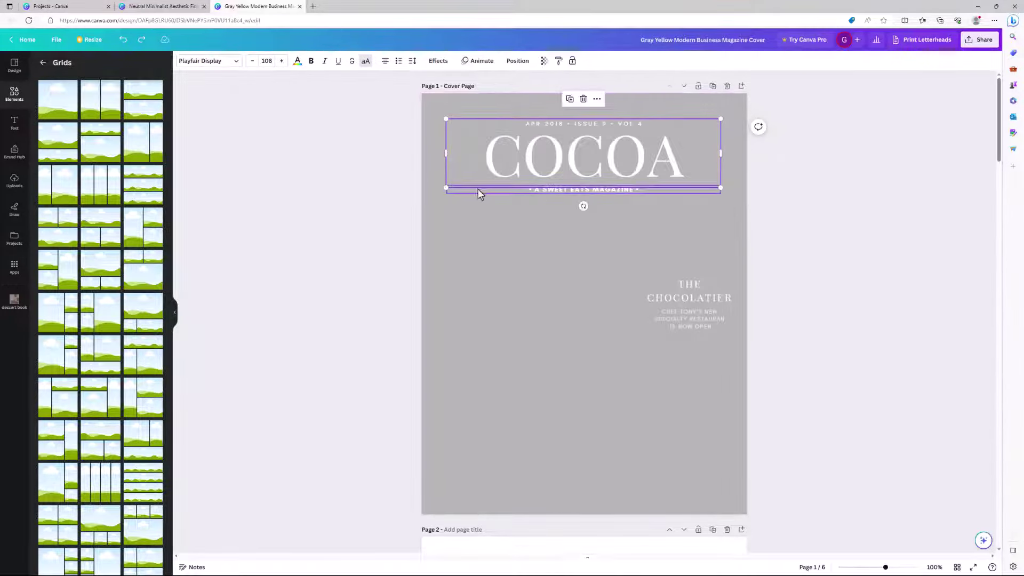
- Change the font of the COCOA title on the cover page to Open Sans
{"action": "left_click", "coordinate": [14, 126]}
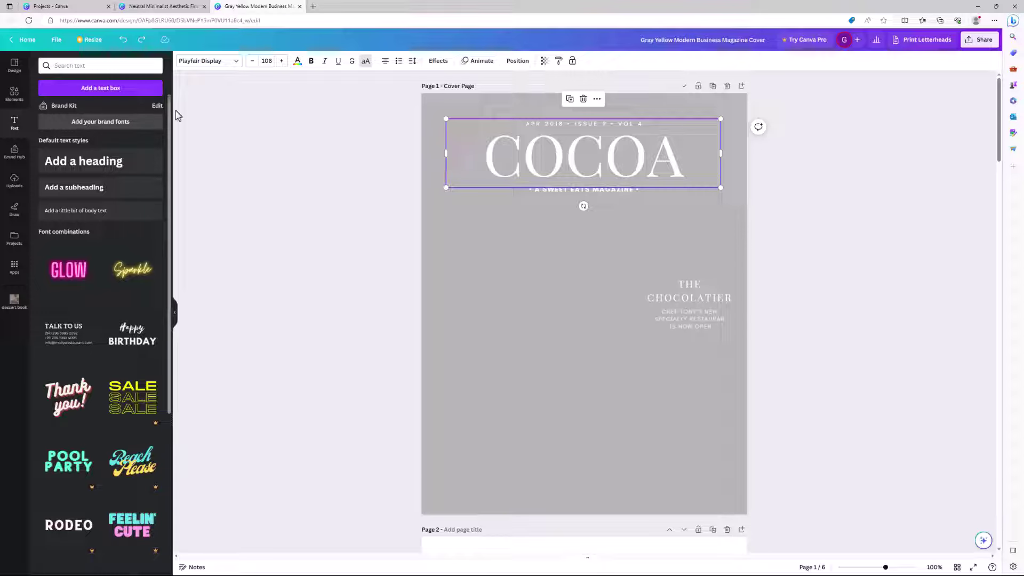
{"action": "left_click", "coordinate": [215, 63]}
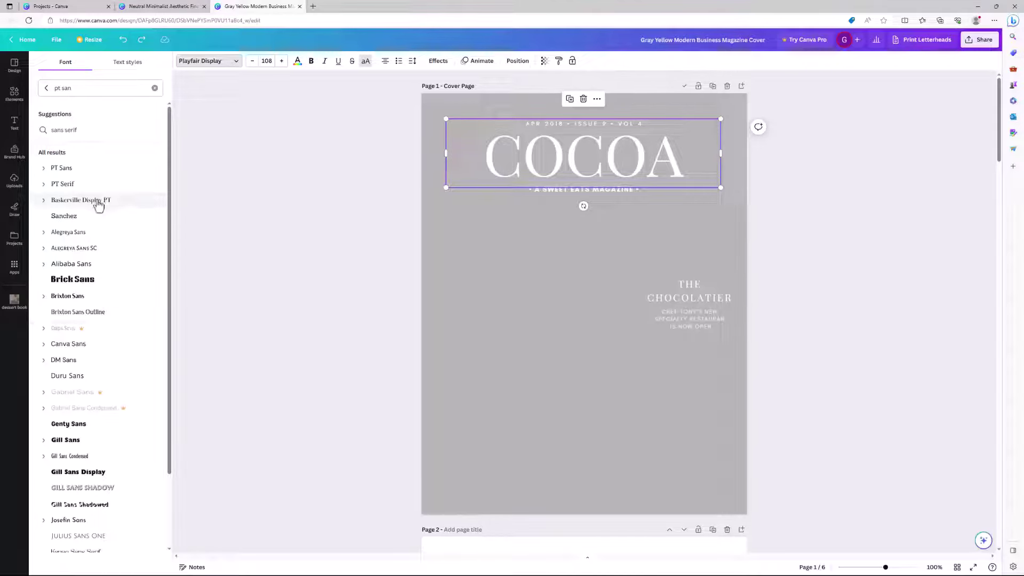
{"action": "left_click_drag", "start_coordinate": [75, 89], "coordinate": [11, 90]}
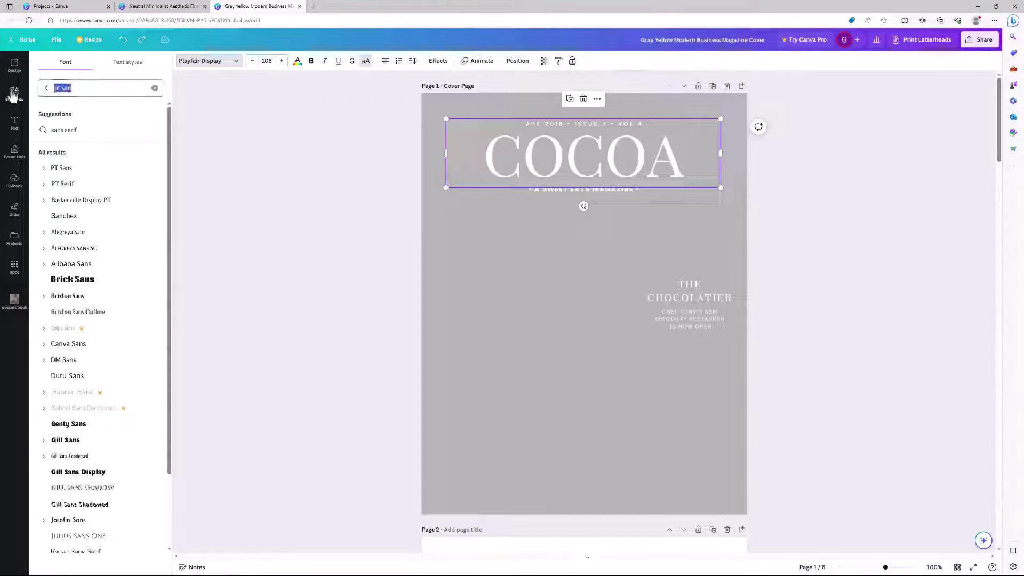
{"action": "type", "text": "open s"}
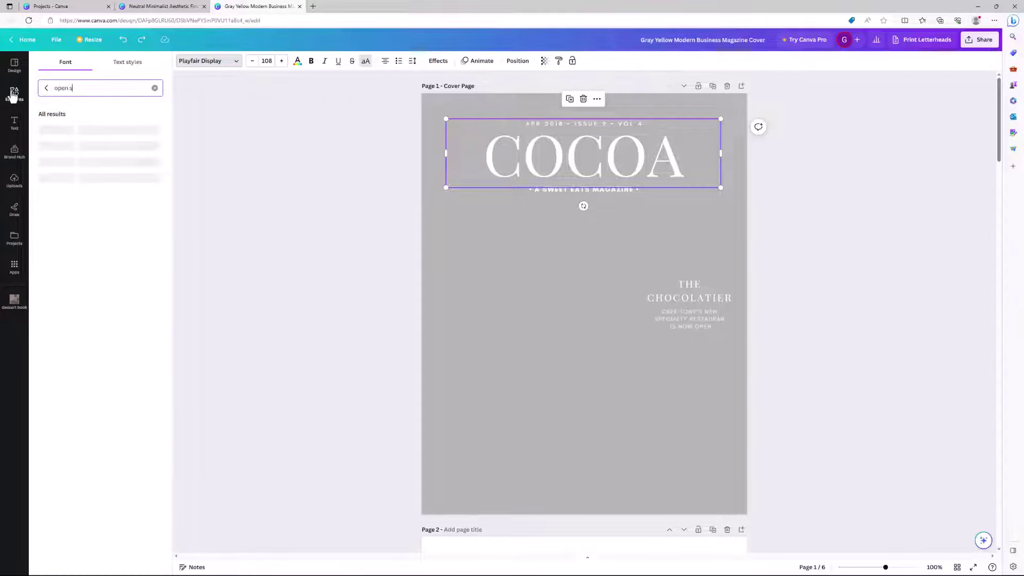
{"action": "type", "text": "an"}
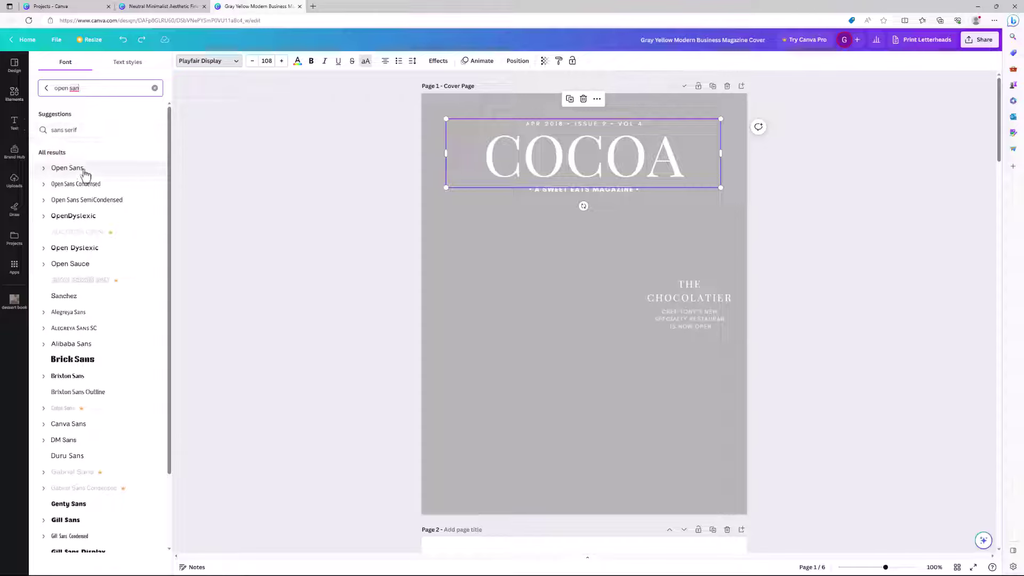
{"action": "left_click", "coordinate": [84, 169]}
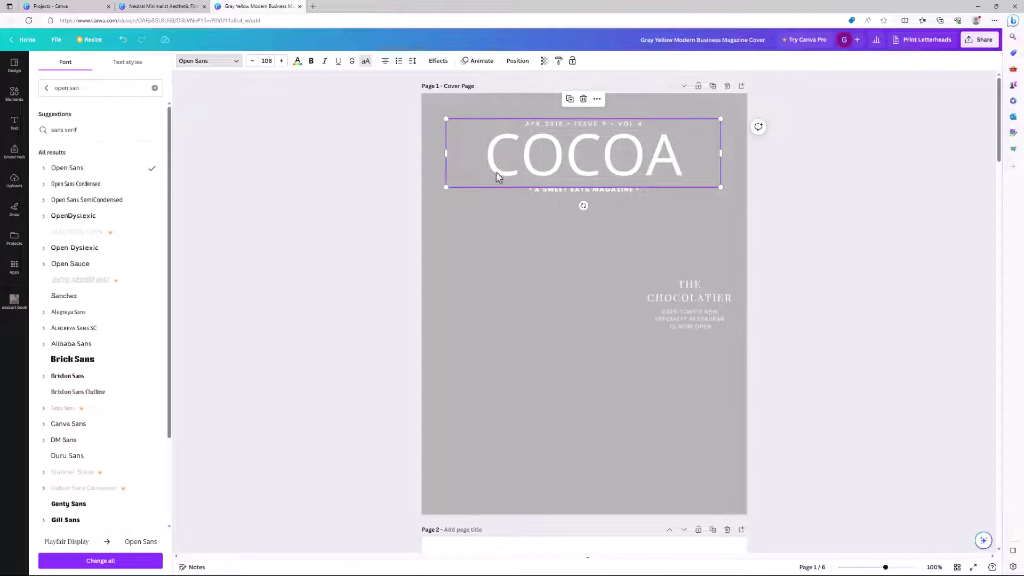
{"action": "left_click", "coordinate": [565, 206]}
{"action": "left_click", "coordinate": [557, 167]}
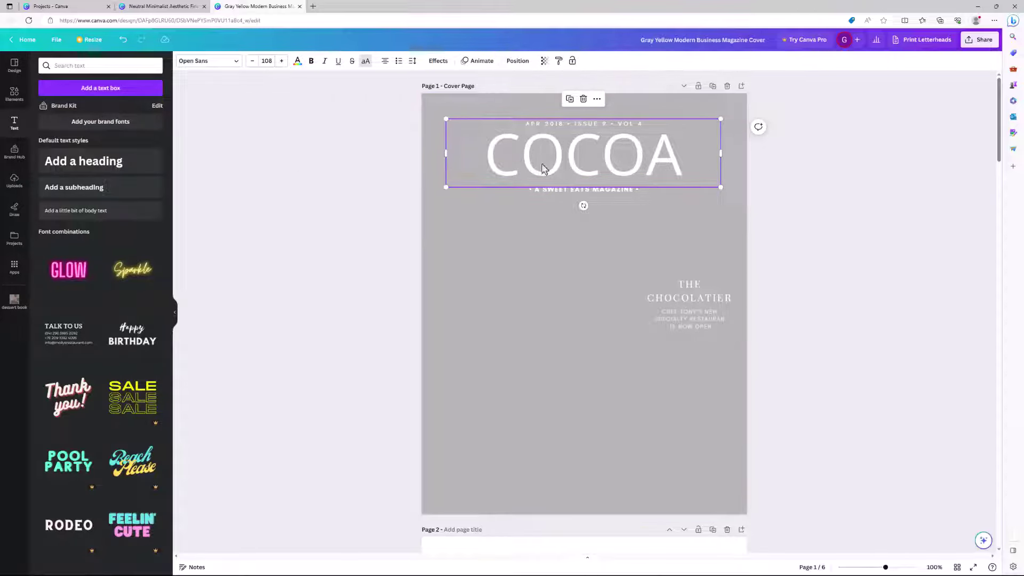
- Toggle bold on and off for the COCOA title and undo its font change
{"action": "left_click", "coordinate": [311, 61]}
{"action": "left_click", "coordinate": [311, 62]}
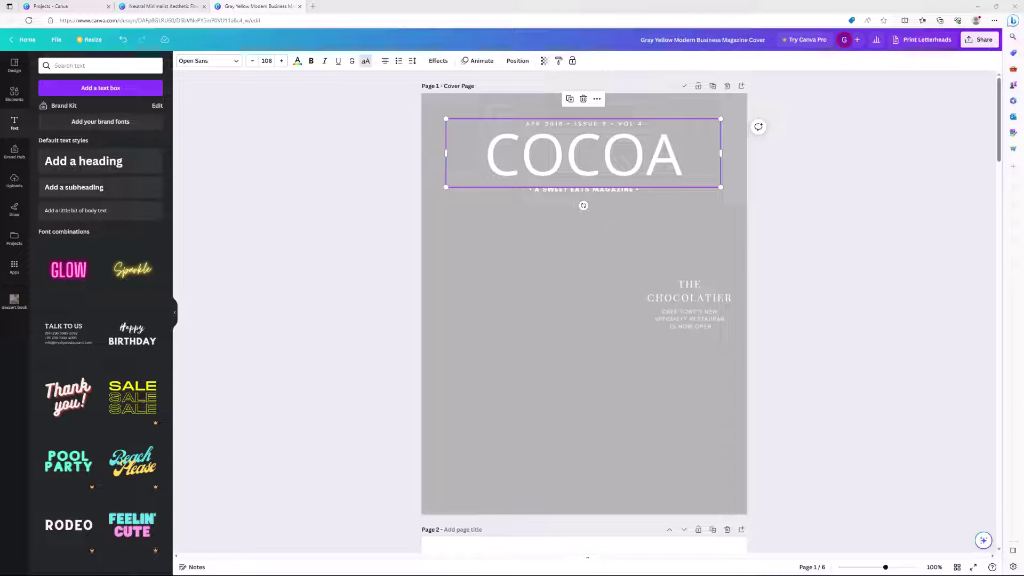
{"action": "left_click", "coordinate": [525, 187]}
{"action": "left_click", "coordinate": [527, 227]}
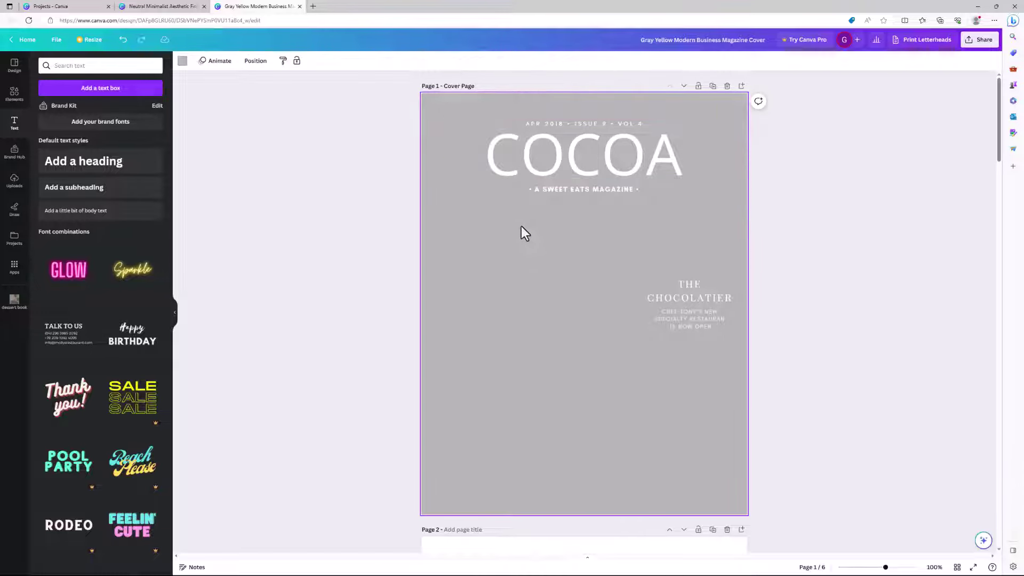
{"action": "key", "text": "ctrl+z"}
{"action": "key", "text": "ctrl+y"}
{"action": "key", "text": "ctrl+z"}
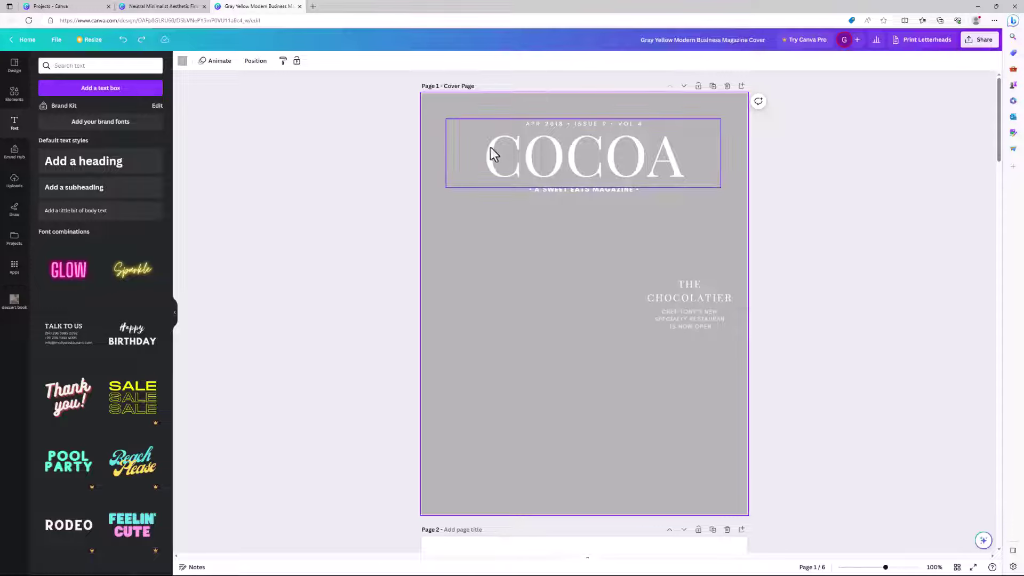
- Set the COCOA title's font to Open Sans and replace Playfair Display with it across the whole design
{"action": "left_click", "coordinate": [524, 169]}
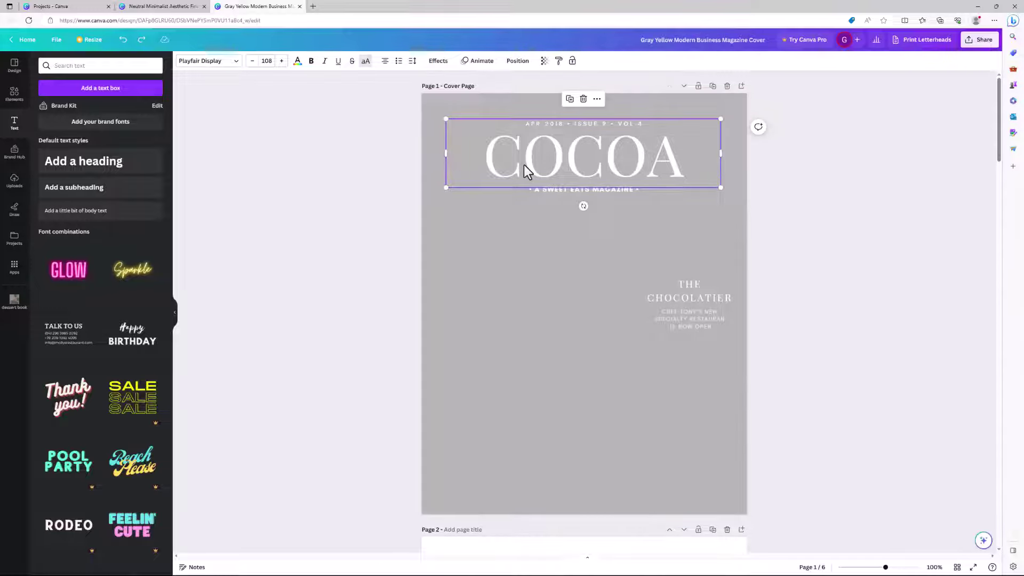
{"action": "scroll", "coordinate": [524, 165], "scroll_direction": "down", "scroll_amount": 4}
{"action": "left_click", "coordinate": [630, 421]}
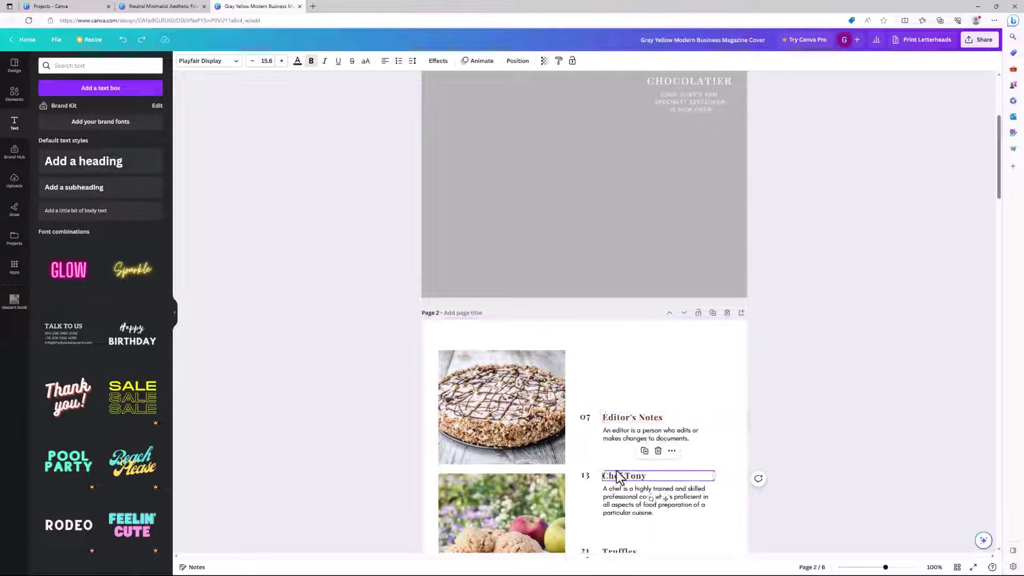
{"action": "scroll", "coordinate": [614, 427], "scroll_direction": "up", "scroll_amount": 4}
{"action": "left_click", "coordinate": [545, 169]}
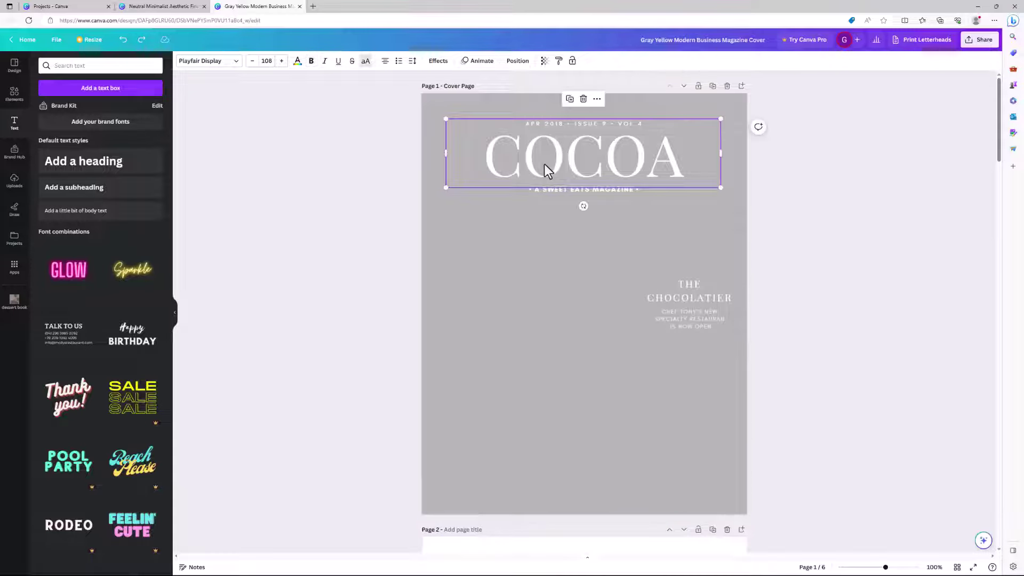
{"action": "left_click", "coordinate": [206, 63]}
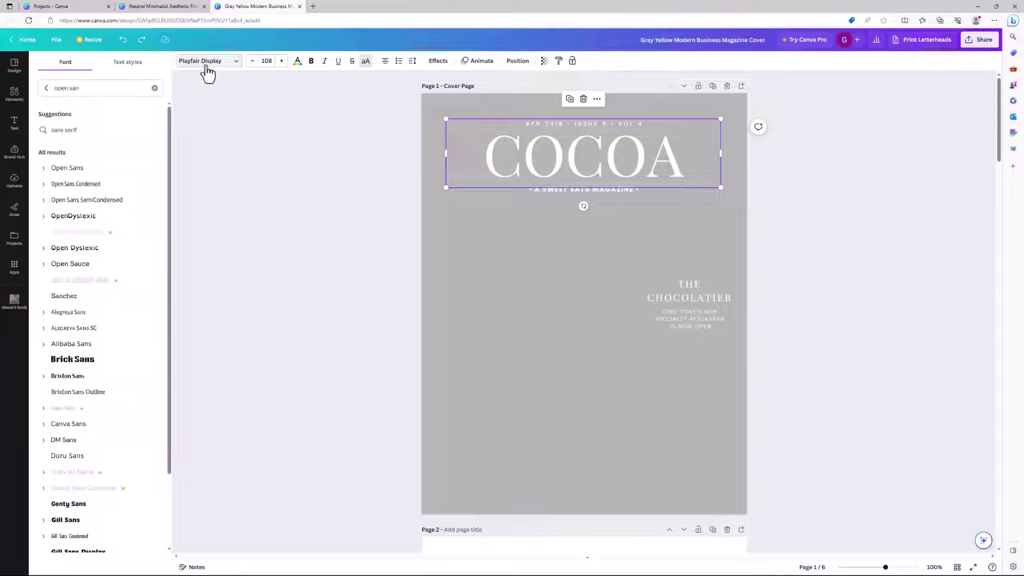
{"action": "left_click", "coordinate": [82, 169]}
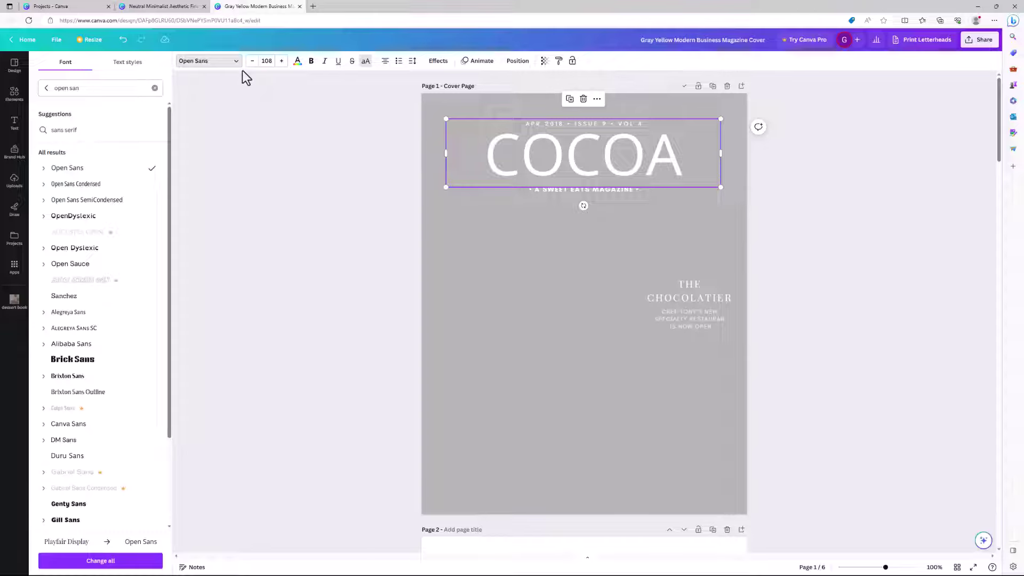
{"action": "left_click", "coordinate": [110, 561]}
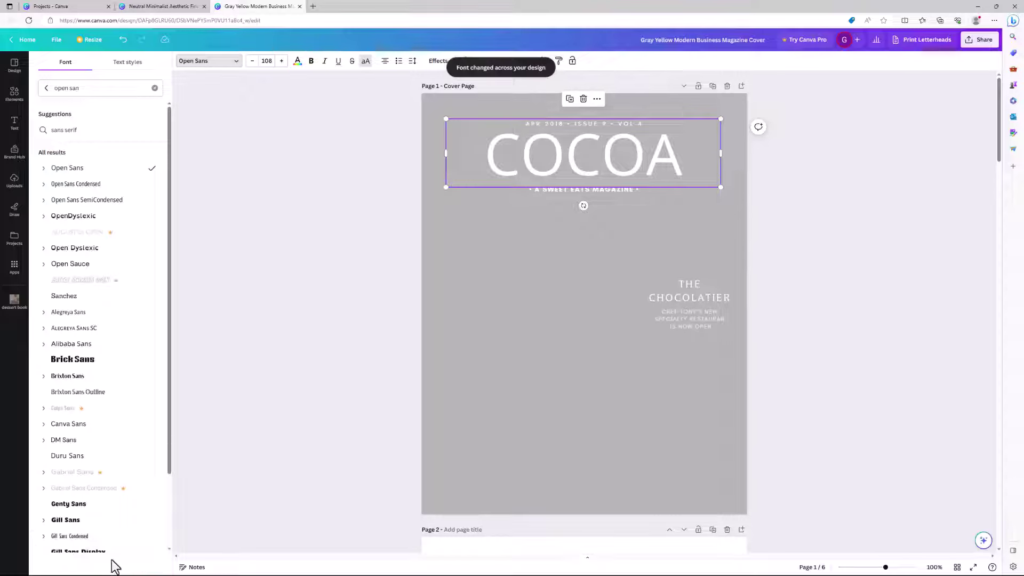
- Check the font of the contents headings on page 2 and return to the cover page
{"action": "scroll", "coordinate": [256, 453], "scroll_direction": "down", "scroll_amount": 2}
{"action": "scroll", "coordinate": [268, 448], "scroll_direction": "down", "scroll_amount": 3}
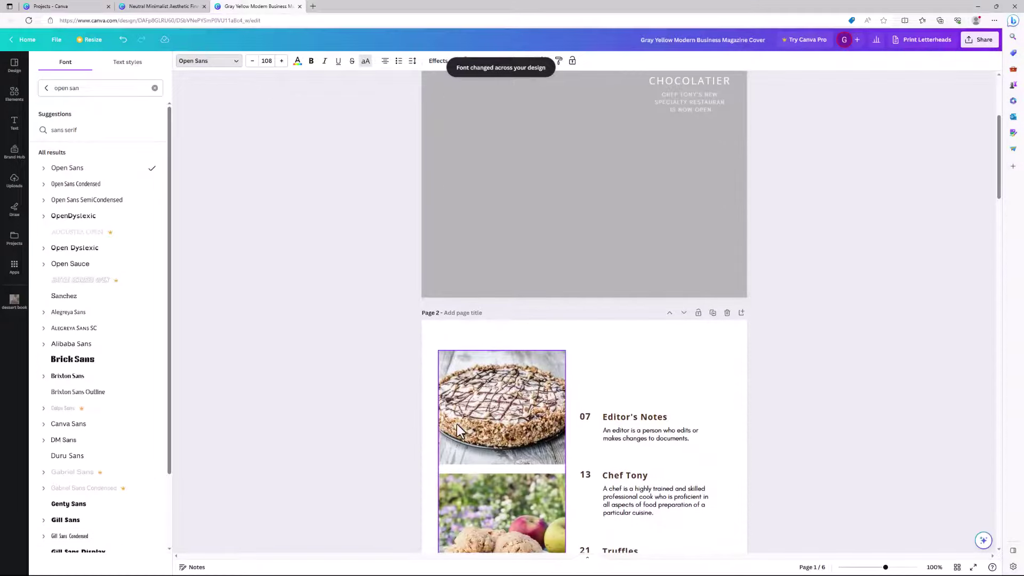
{"action": "left_click", "coordinate": [612, 417]}
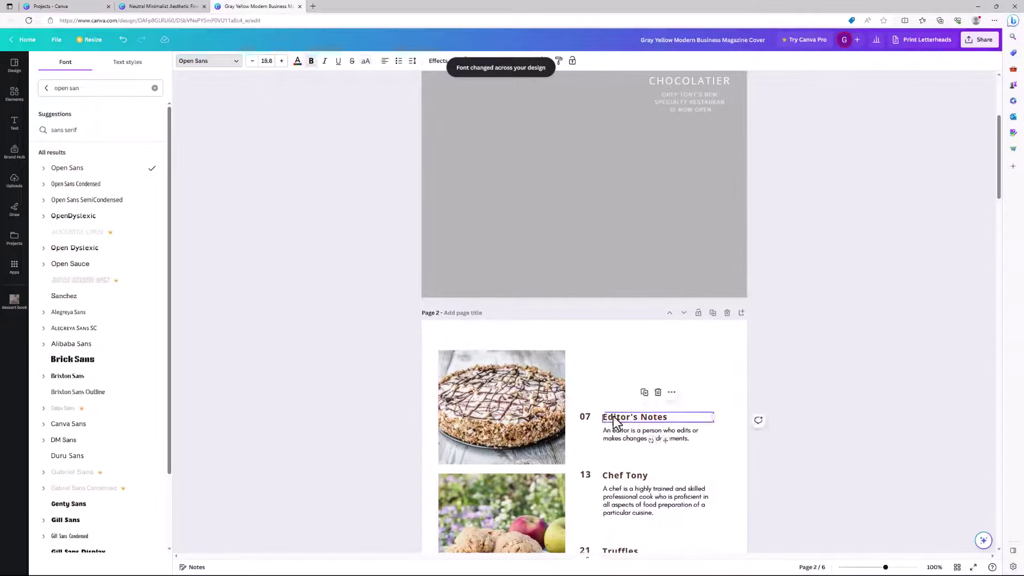
{"action": "left_click", "coordinate": [620, 476]}
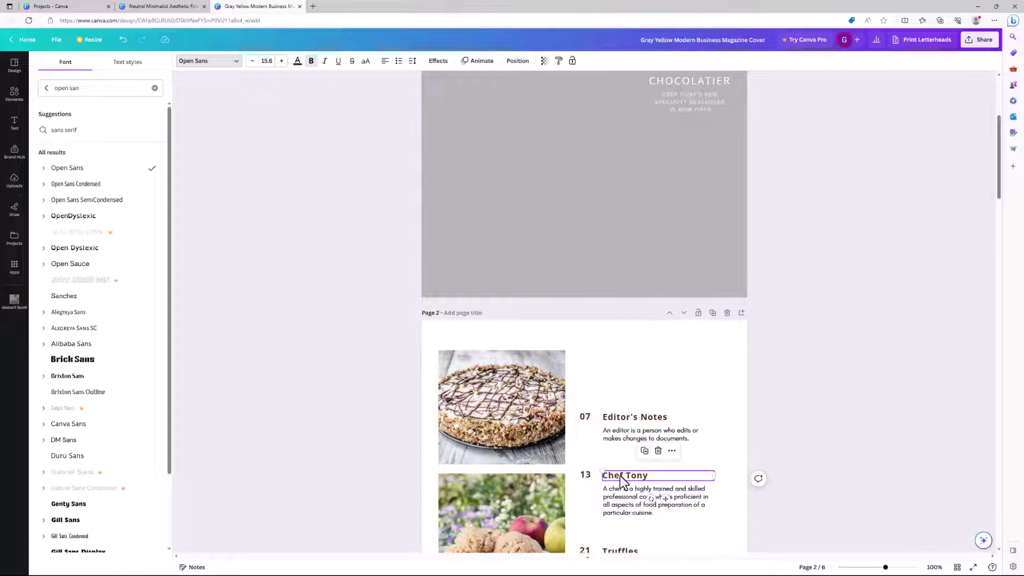
{"action": "scroll", "coordinate": [630, 414], "scroll_direction": "up", "scroll_amount": 5}
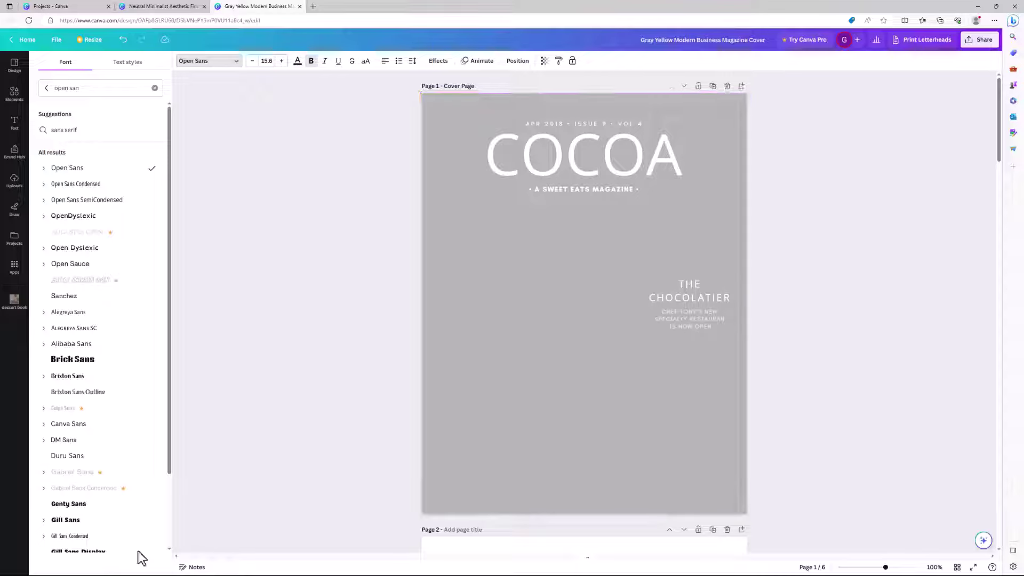
{"action": "left_click", "coordinate": [765, 252]}
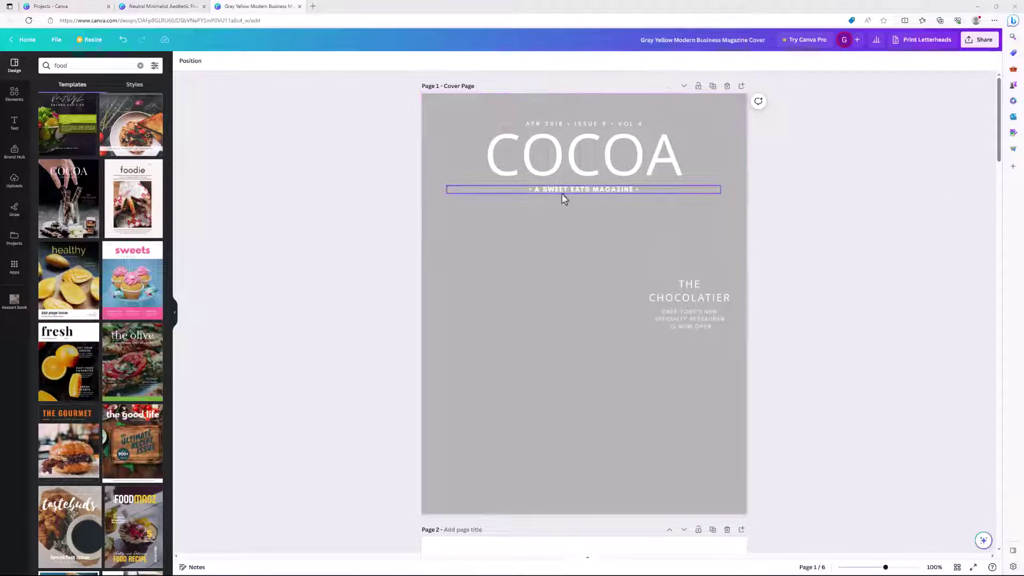
- Delete the date and issue line above the title and the "The Chocolatier" text block from the cover page
{"action": "left_click", "coordinate": [552, 123]}
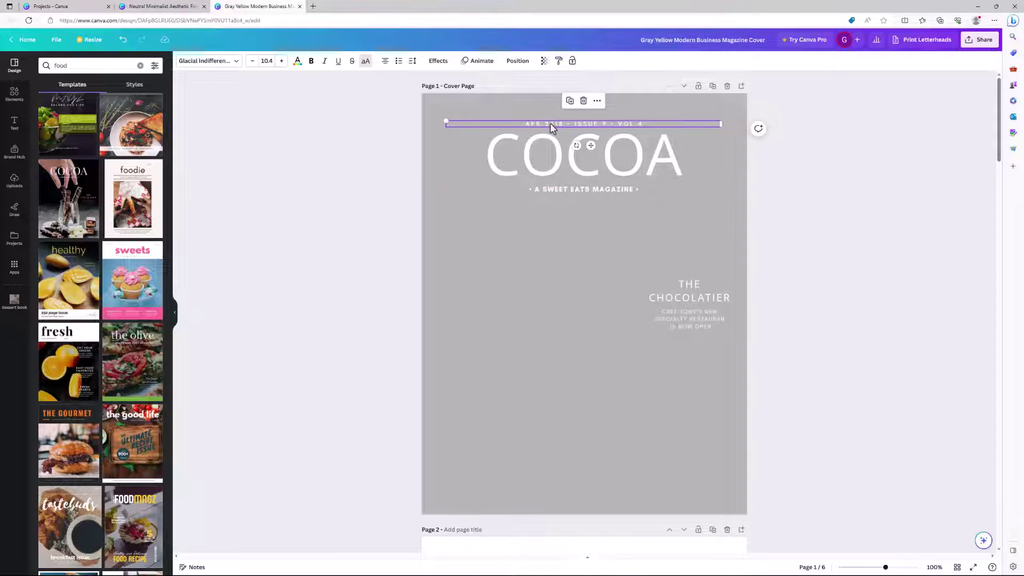
{"action": "key", "text": "Delete"}
{"action": "left_click_drag", "start_coordinate": [612, 262], "coordinate": [747, 358]}
{"action": "key", "text": "Delete"}
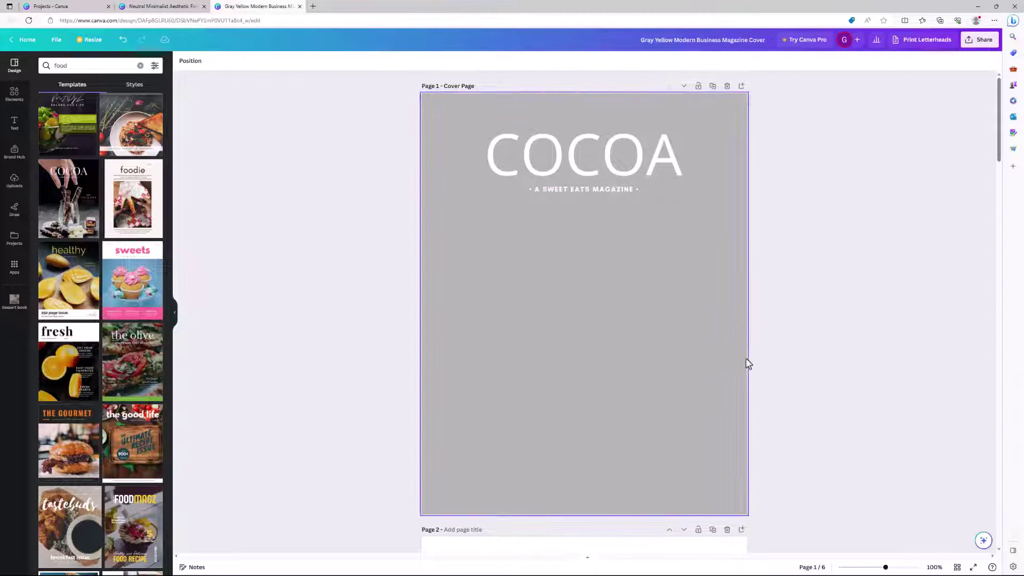
{"action": "left_click", "coordinate": [724, 346]}
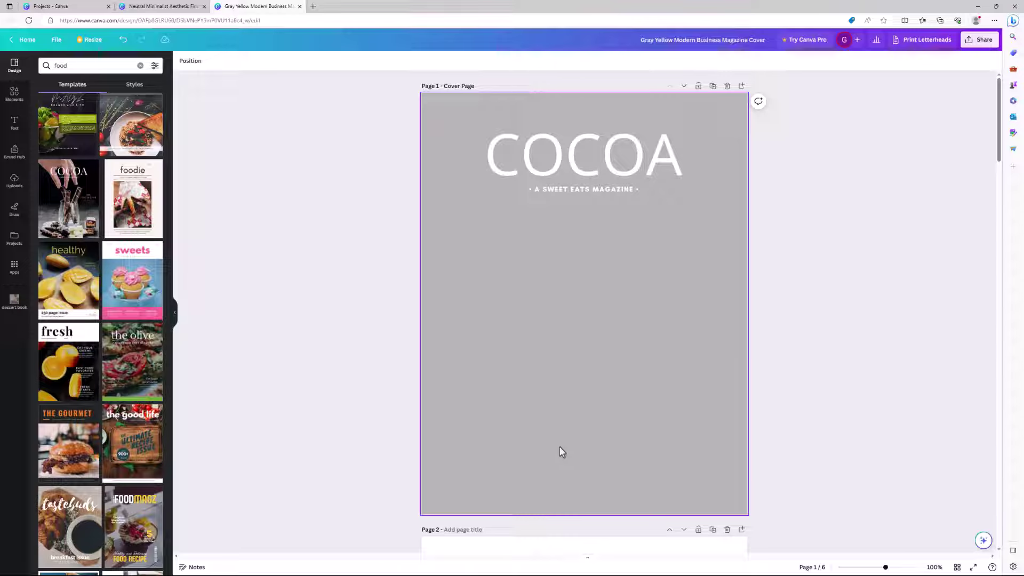
- Replace the tagline below the COCOA title with MYWIFECANCOOK.COM
{"action": "left_click", "coordinate": [562, 190]}
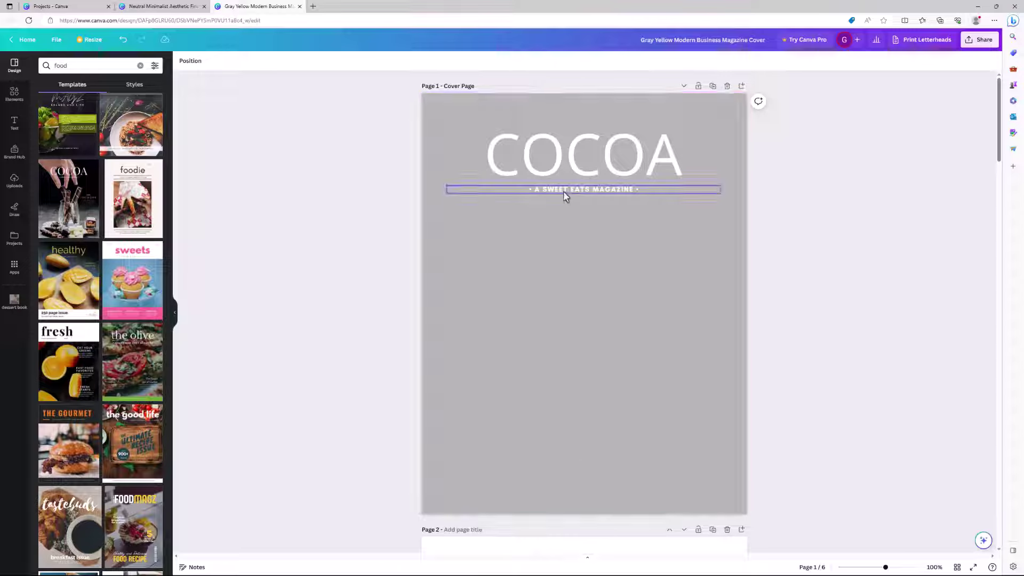
{"action": "left_click", "coordinate": [563, 190]}
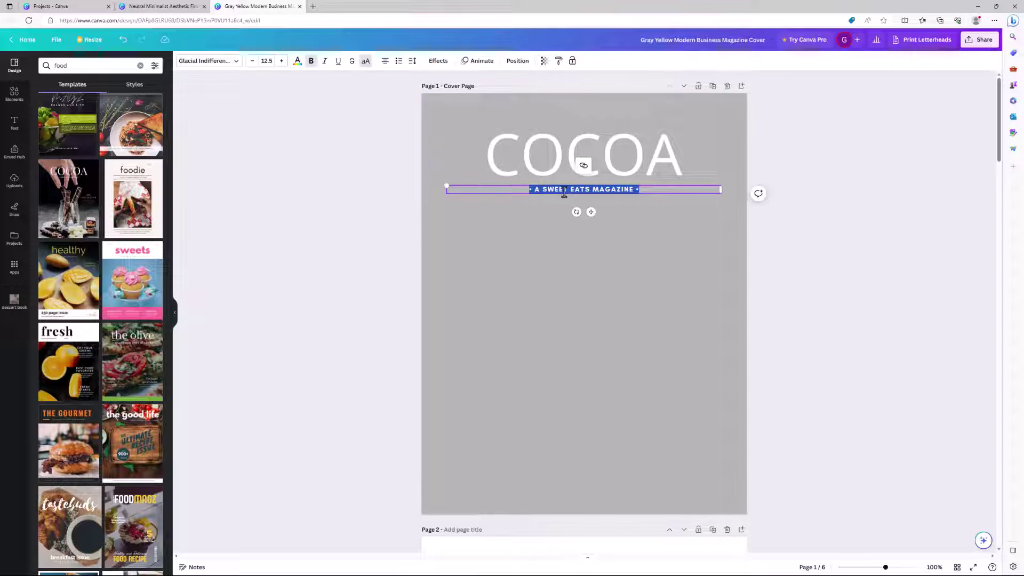
{"action": "key", "text": "BackSpace"}
{"action": "type", "text": "MYWIFE"}
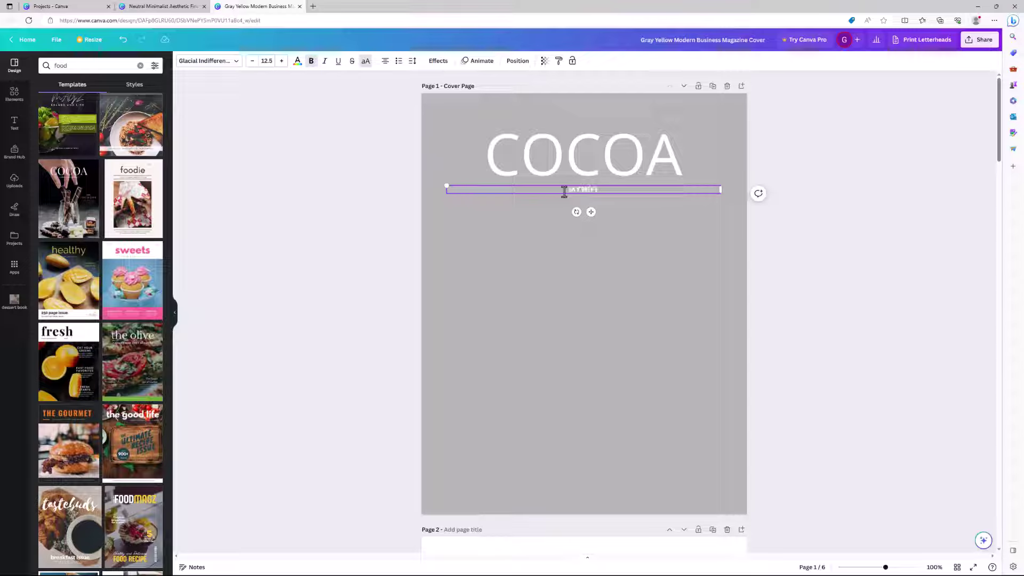
{"action": "type", "text": "CANCOOK.COM"}
{"action": "left_click", "coordinate": [666, 222]}
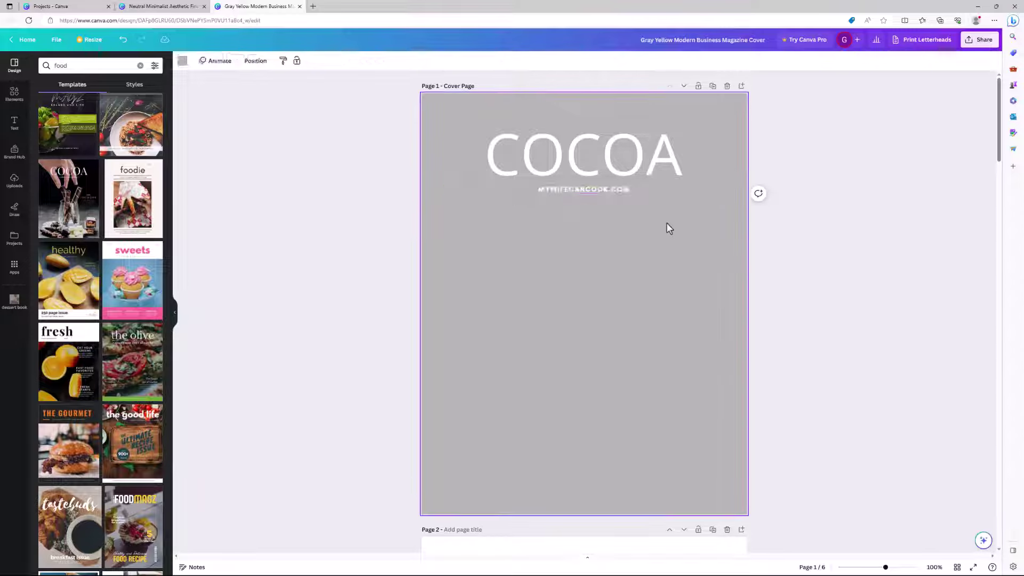
- Set the website line's font to Cooper Hewitt and replace Glacial Indifference with it across the whole design
{"action": "left_click", "coordinate": [601, 190]}
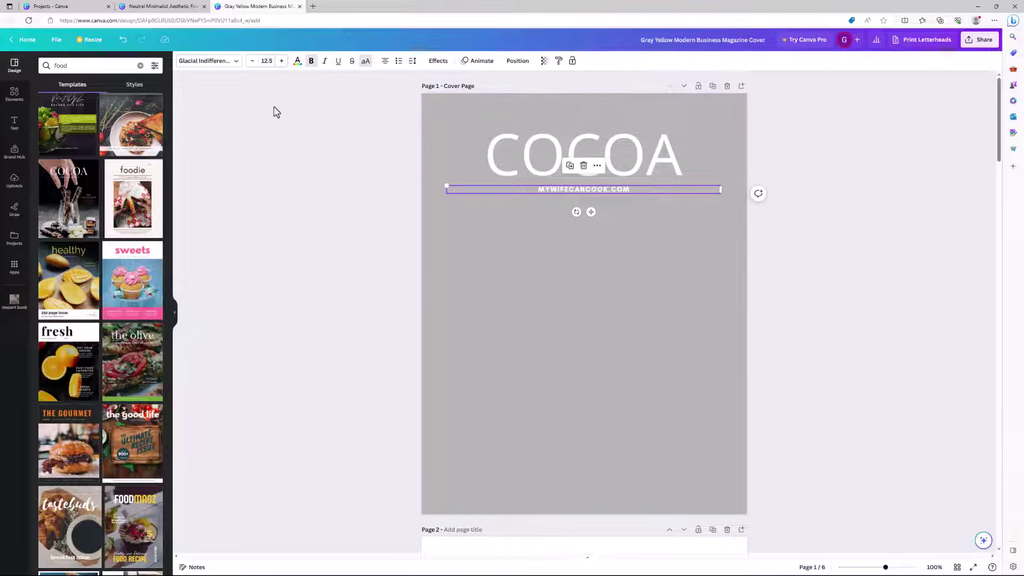
{"action": "left_click", "coordinate": [218, 61]}
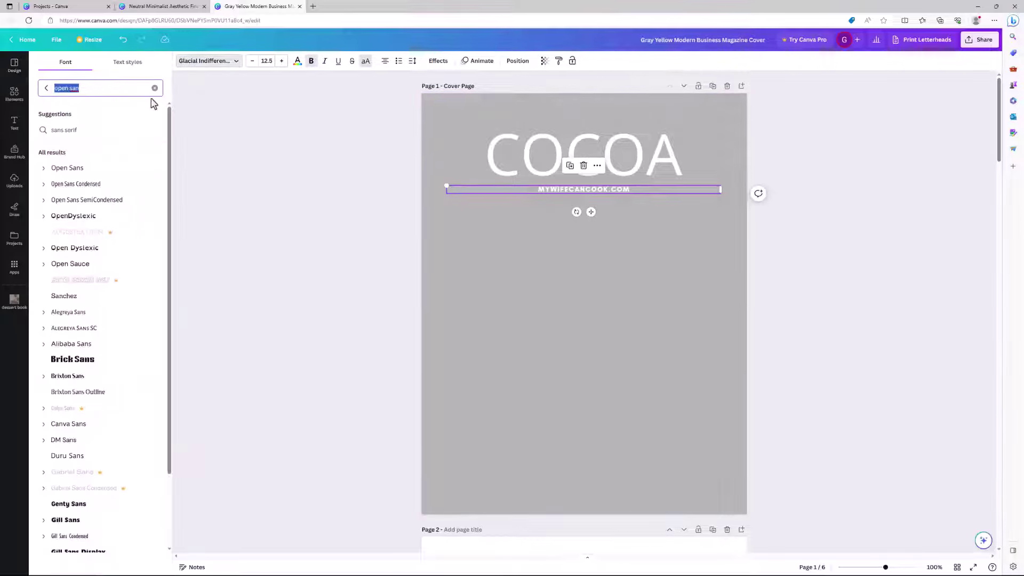
{"action": "type", "text": "coop"}
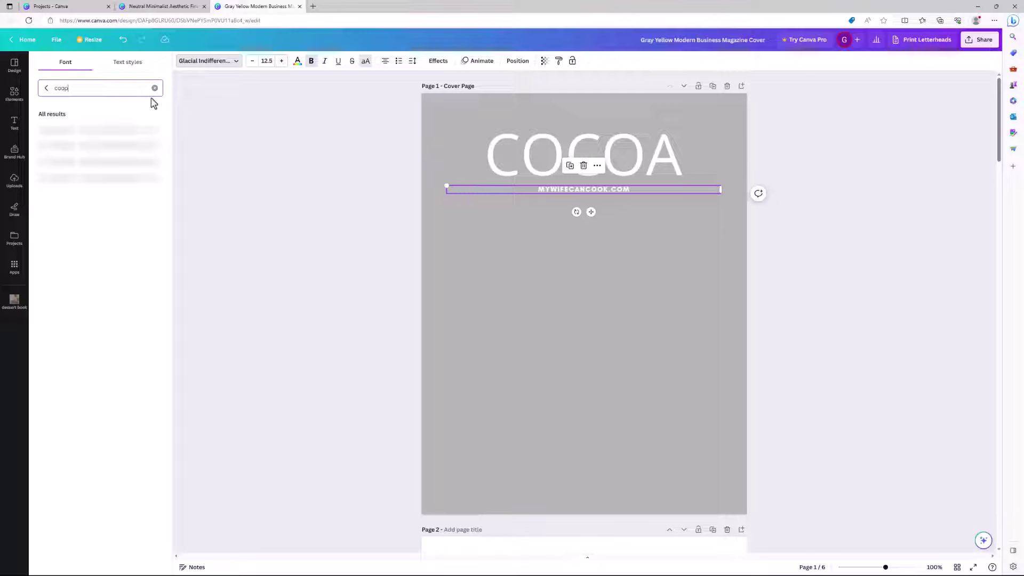
{"action": "type", "text": "er"}
{"action": "left_click", "coordinate": [60, 147]}
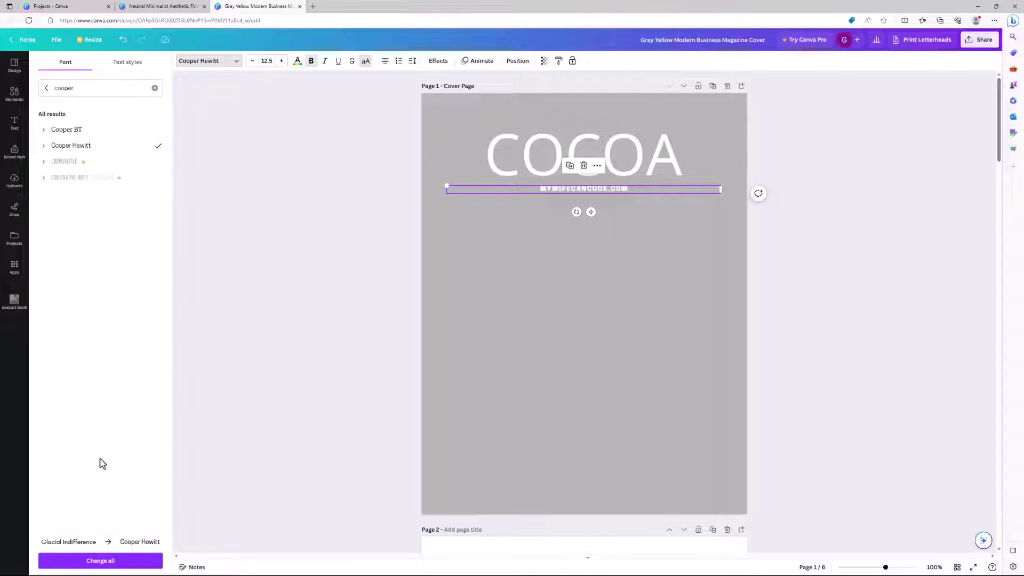
{"action": "left_click", "coordinate": [101, 560]}
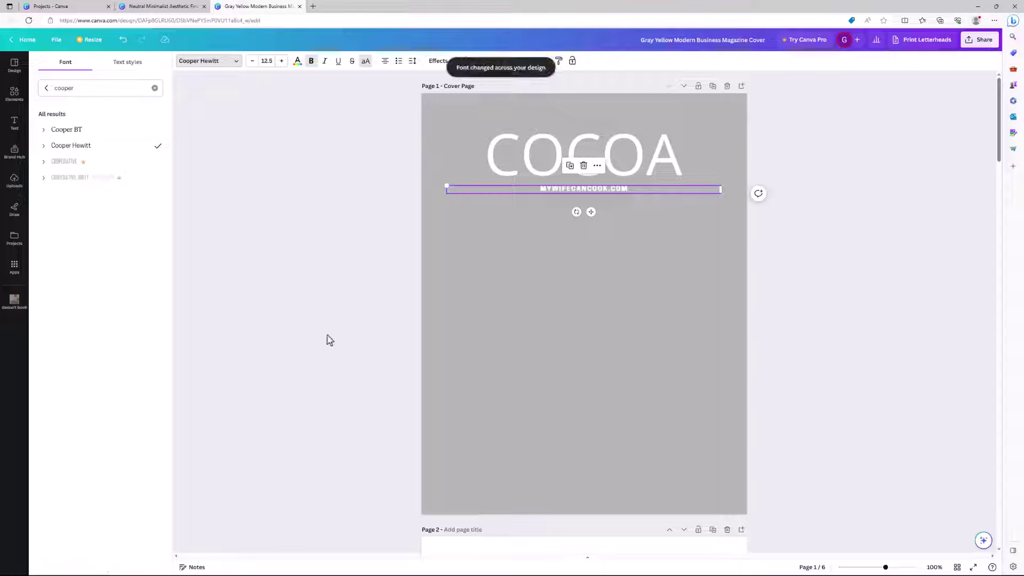
- Remove bold from the website line on the cover and check the body text font on page 2
{"action": "left_click", "coordinate": [312, 61]}
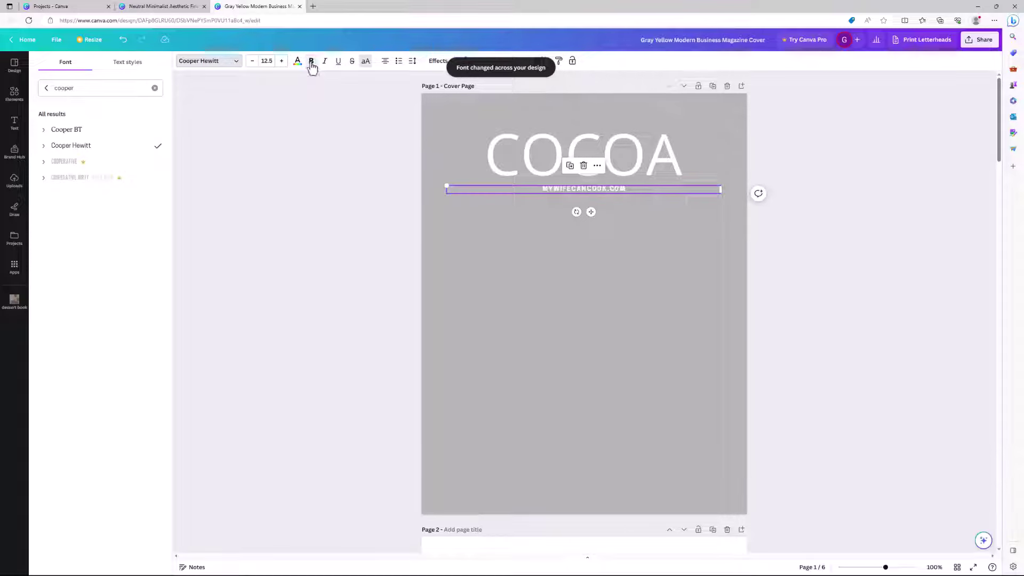
{"action": "left_click", "coordinate": [482, 171]}
{"action": "scroll", "coordinate": [498, 202], "scroll_direction": "down", "scroll_amount": 5}
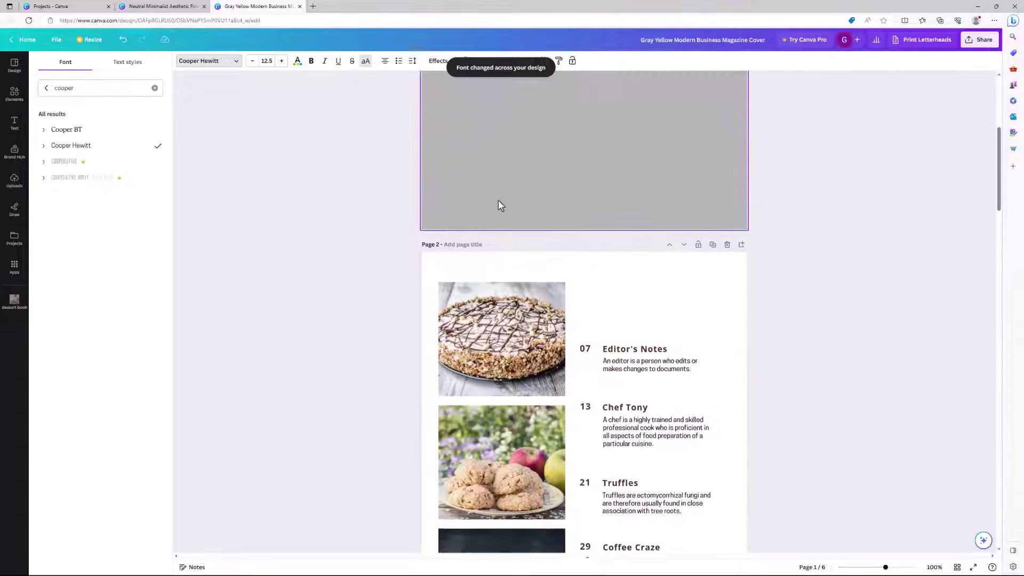
- Check the font of the Editor's Notes and Chef Tony descriptions on page 2
{"action": "left_click", "coordinate": [619, 367]}
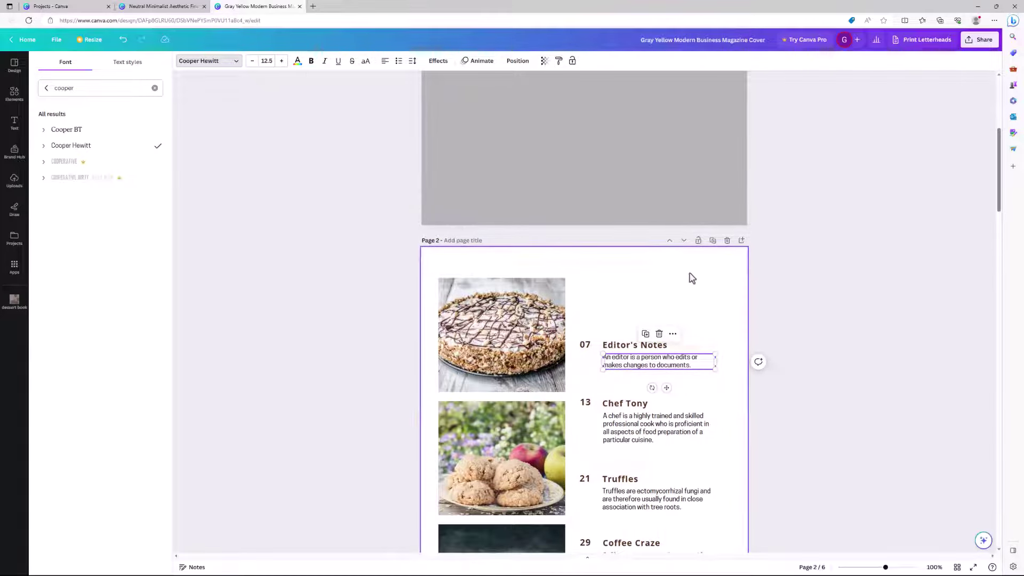
{"action": "left_click", "coordinate": [648, 422]}
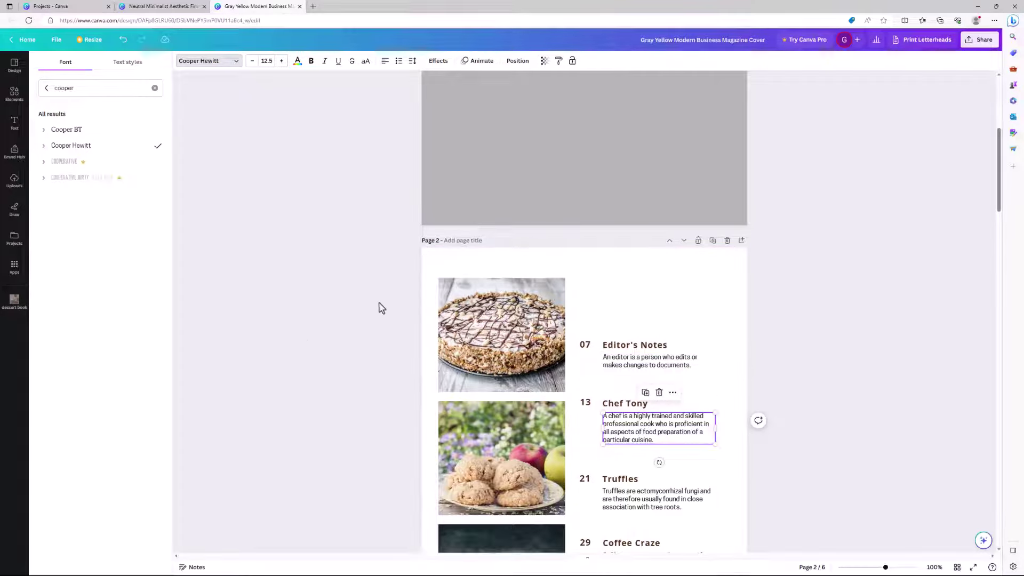
{"action": "scroll", "coordinate": [531, 316], "scroll_direction": "down", "scroll_amount": 4}
{"action": "scroll", "coordinate": [555, 271], "scroll_direction": "up", "scroll_amount": 10}
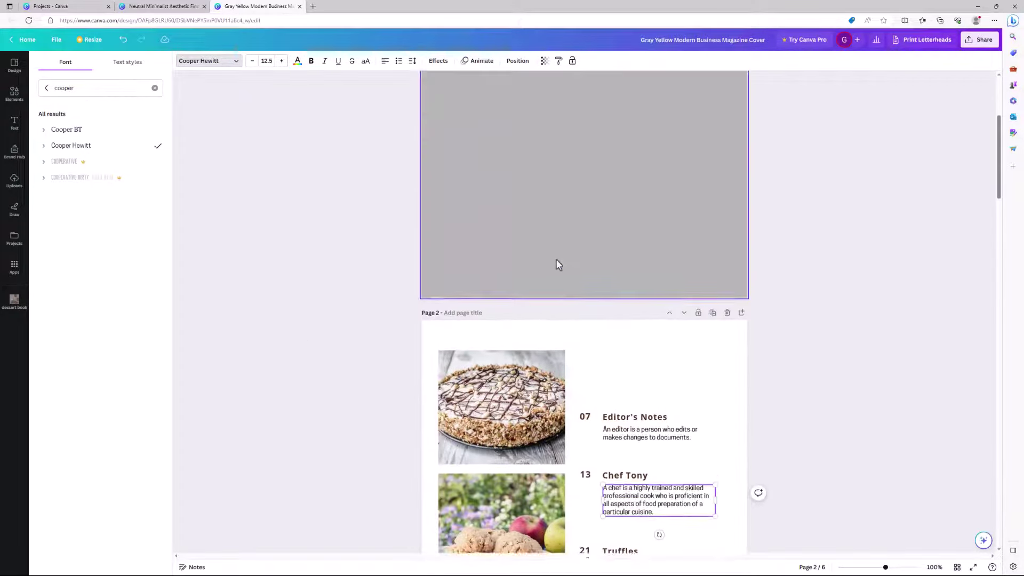
- Replace the COCOA title on the cover page with RECIPE BOOK TITLE and set its font size to 83.9
{"action": "left_click", "coordinate": [627, 169]}
{"action": "double_click", "coordinate": [567, 169]}
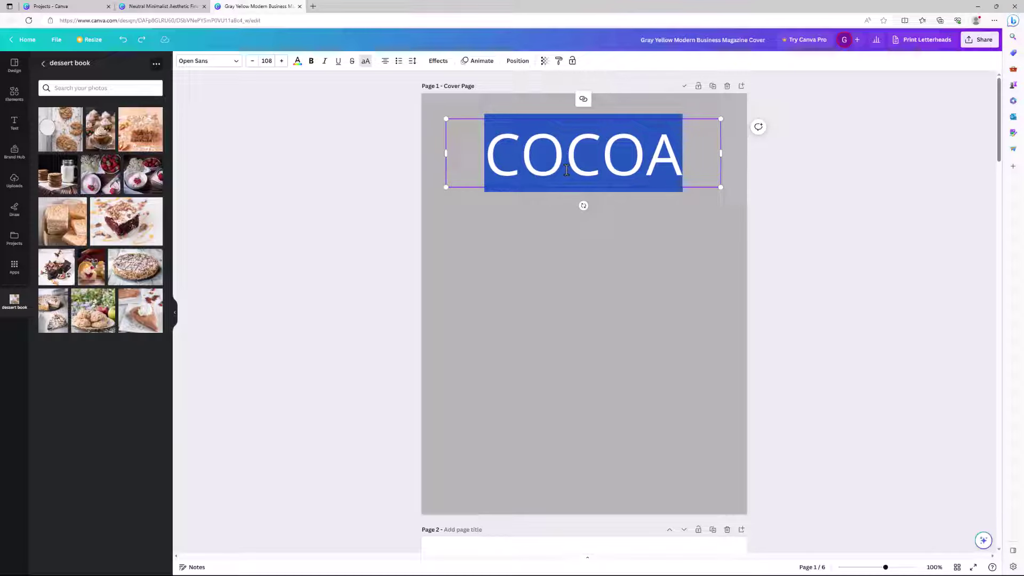
{"action": "type", "text": "RECIPE B"}
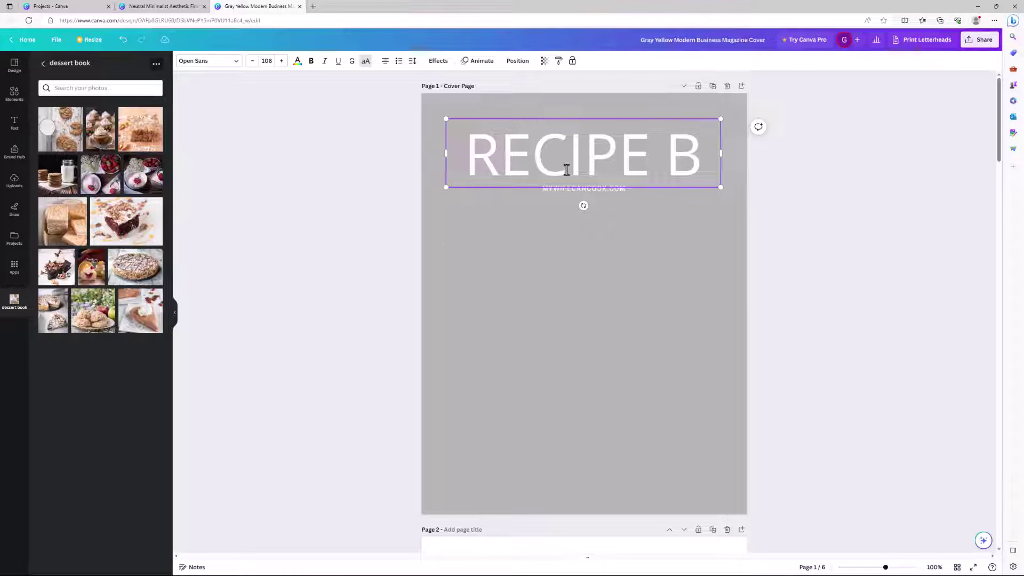
{"action": "type", "text": "OOK TI"}
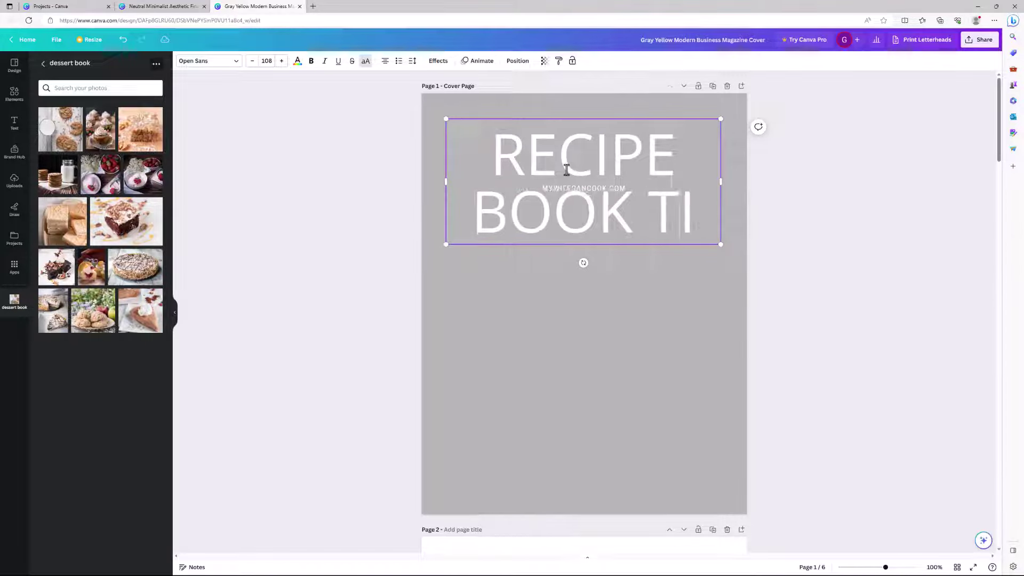
{"action": "type", "text": "TLE"}
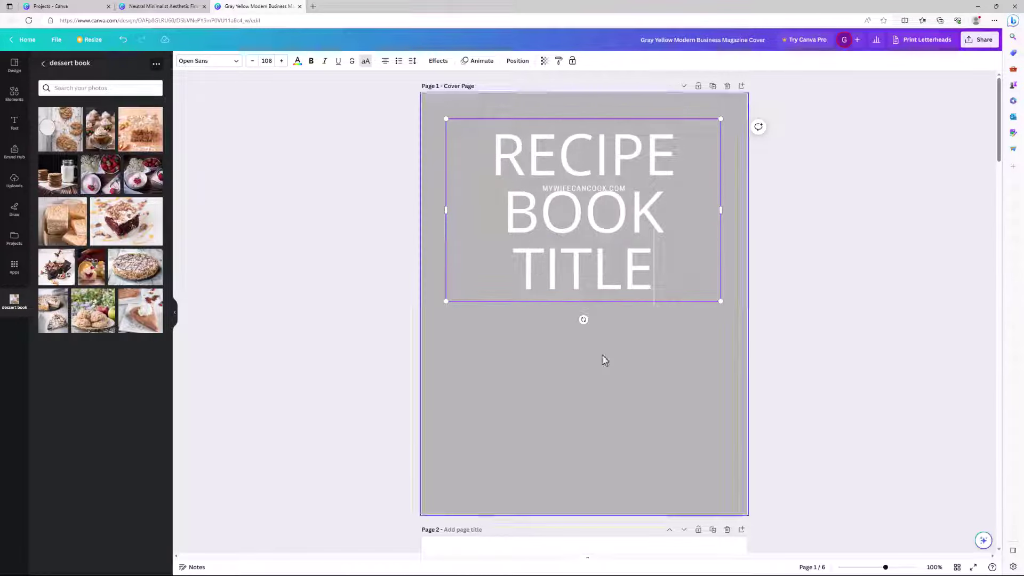
{"action": "left_click", "coordinate": [600, 336]}
{"action": "left_click", "coordinate": [591, 275]}
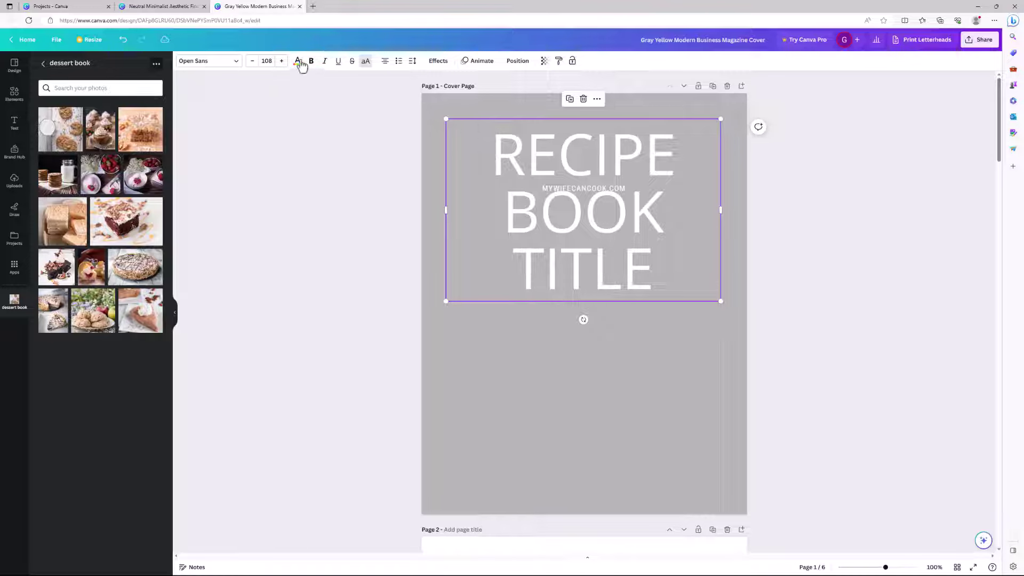
{"action": "left_click_drag", "start_coordinate": [257, 66], "coordinate": [255, 67]}
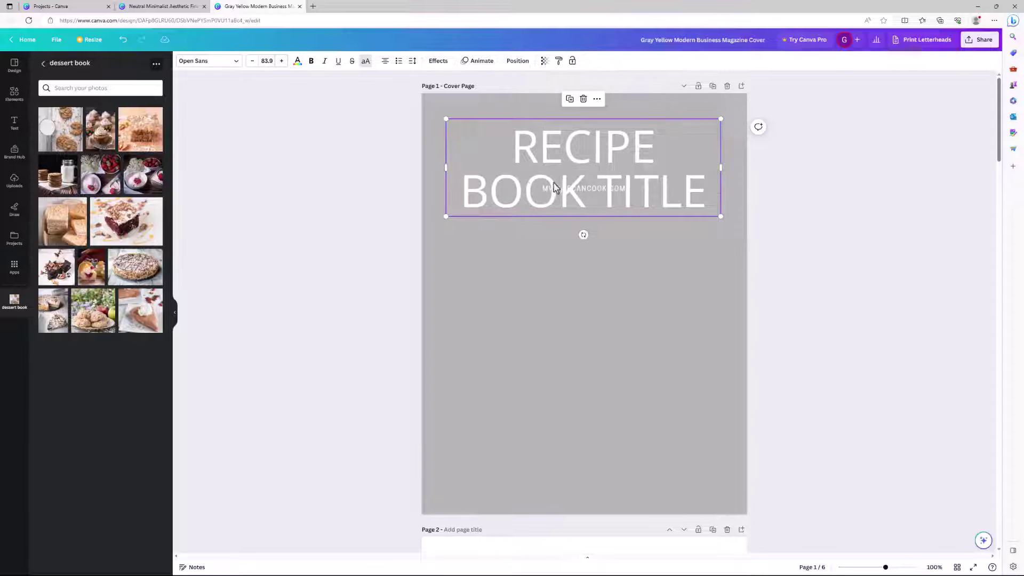
- Position the recipe book title near the cover's upper edge and place the website line directly beneath it
{"action": "left_click_drag", "start_coordinate": [523, 181], "coordinate": [533, 273]}
{"action": "left_click_drag", "start_coordinate": [599, 194], "coordinate": [587, 337]}
{"action": "left_click_drag", "start_coordinate": [599, 274], "coordinate": [608, 173]}
{"action": "left_click_drag", "start_coordinate": [569, 337], "coordinate": [591, 217]}
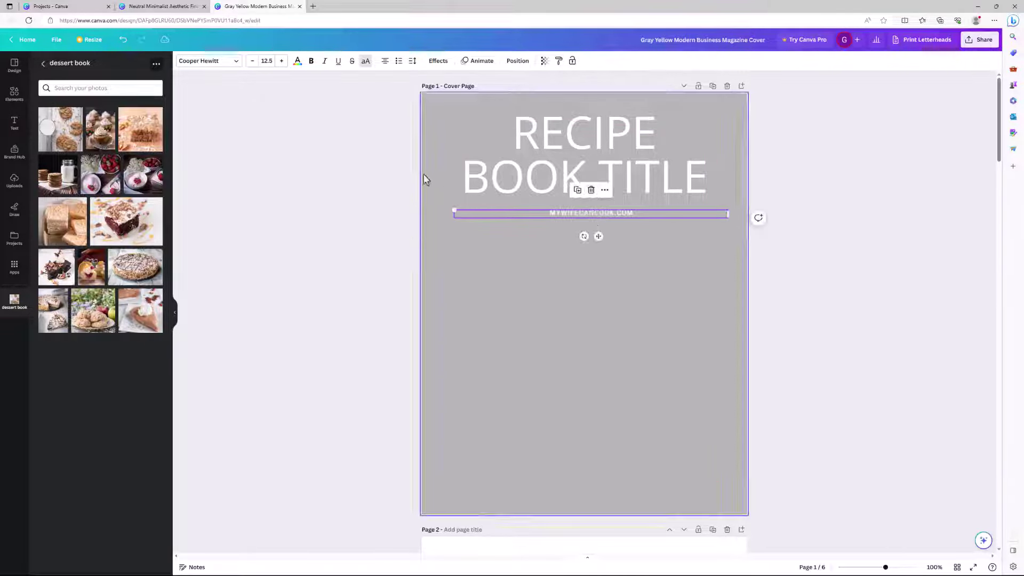
- Group the cover's title and website line together
{"action": "left_click", "coordinate": [390, 159]}
{"action": "left_click_drag", "start_coordinate": [392, 149], "coordinate": [592, 230]}
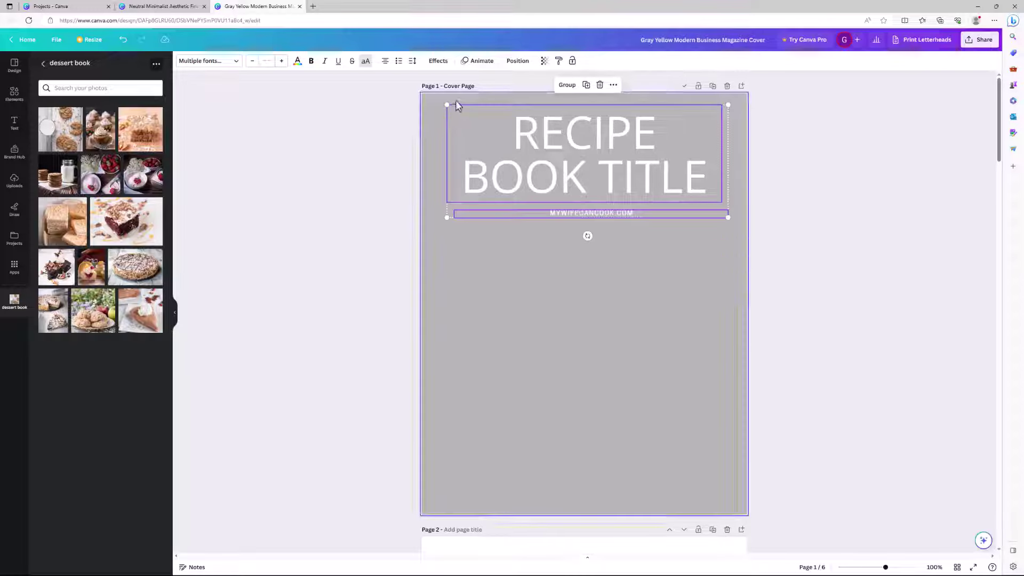
{"action": "left_click", "coordinate": [572, 90]}
- Add the test lines DFDFD and DFDF below the title text inside the group
{"action": "left_click", "coordinate": [666, 185]}
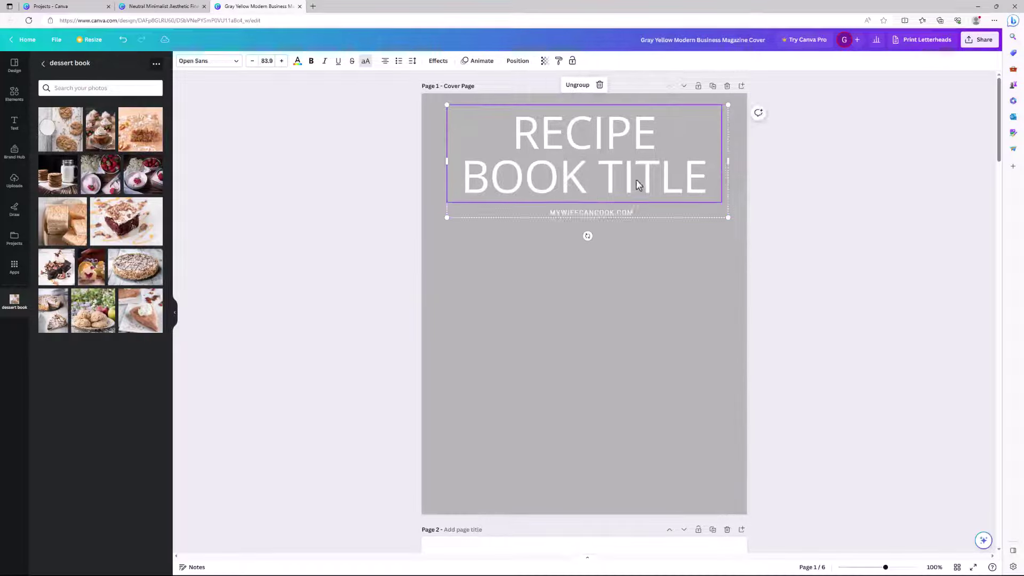
{"action": "double_click", "coordinate": [669, 184]}
{"action": "left_click", "coordinate": [703, 185]}
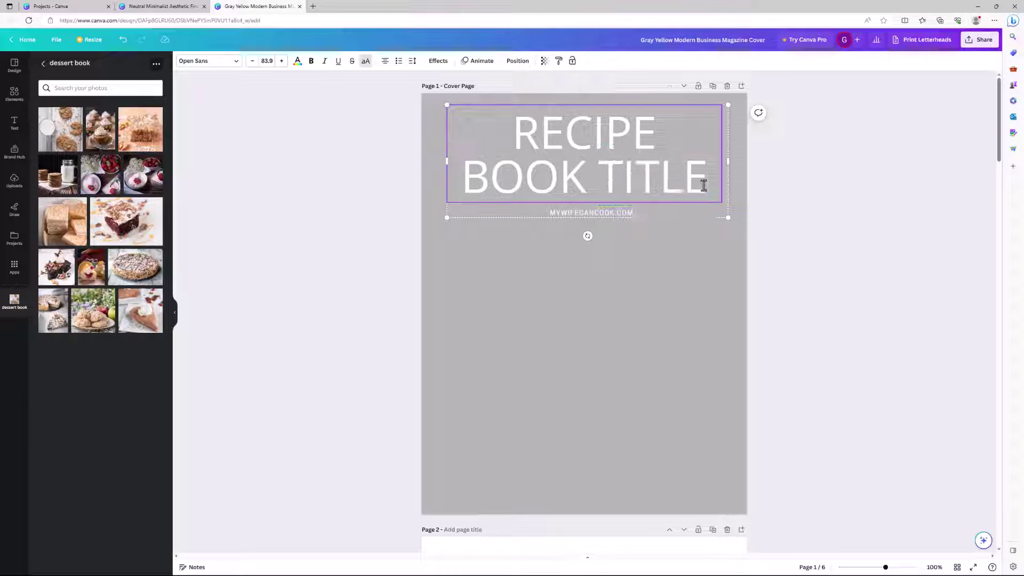
{"action": "key", "text": "Return"}
{"action": "type", "text": "DFDFD"}
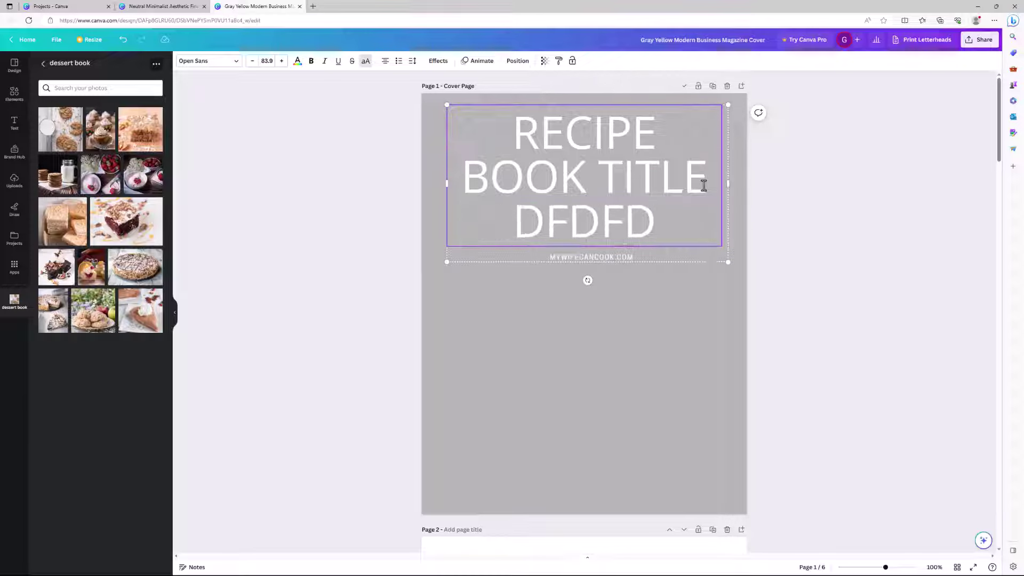
{"action": "key", "text": "Return"}
{"action": "type", "text": "DFDF"}
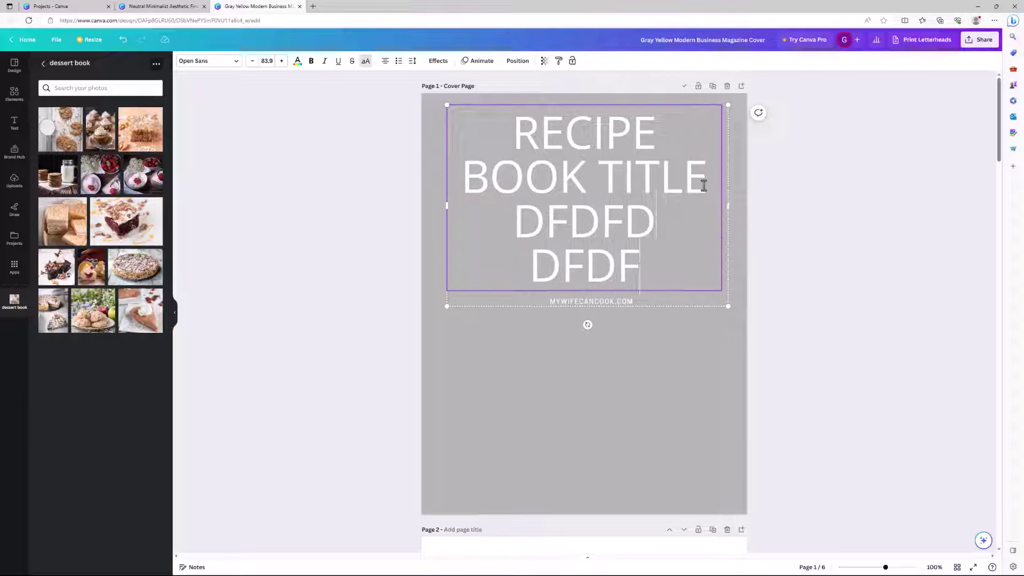
{"action": "left_click", "coordinate": [661, 364]}
- Undo the test lines added to the grouped title
{"action": "left_click", "coordinate": [624, 236]}
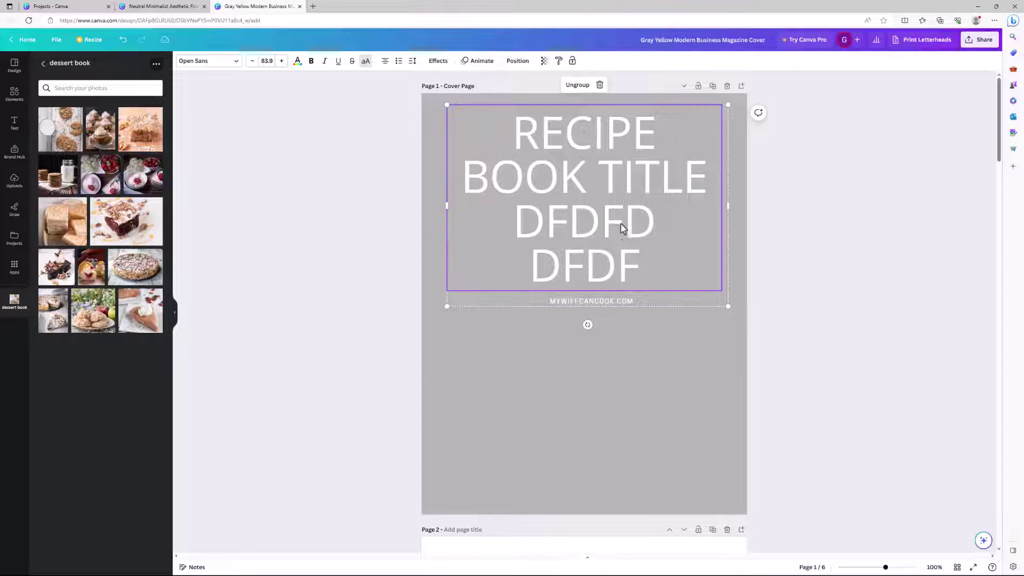
{"action": "key", "text": "ctrl+z"}
{"action": "key", "text": "ctrl+z"}
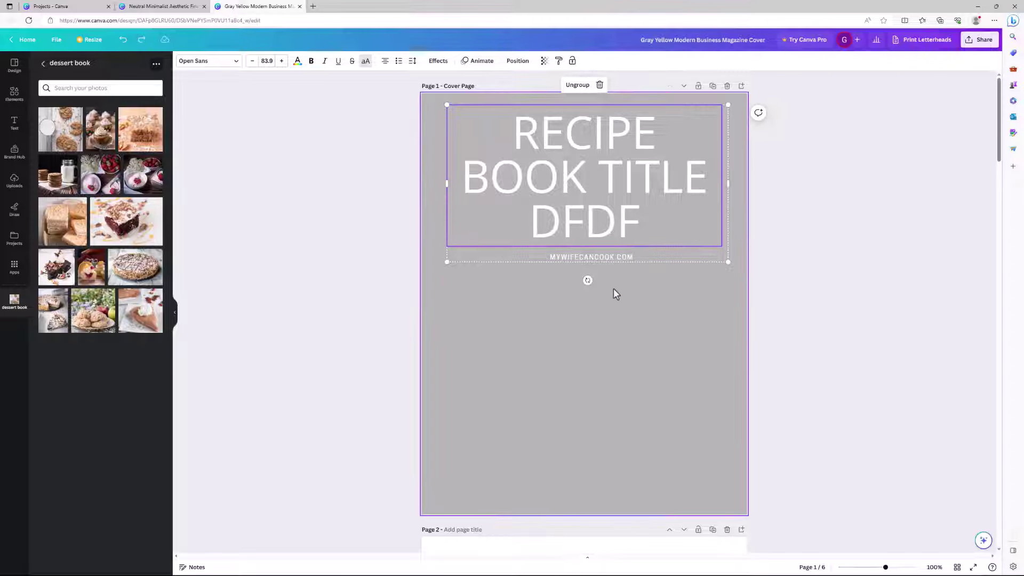
{"action": "left_click", "coordinate": [604, 312]}
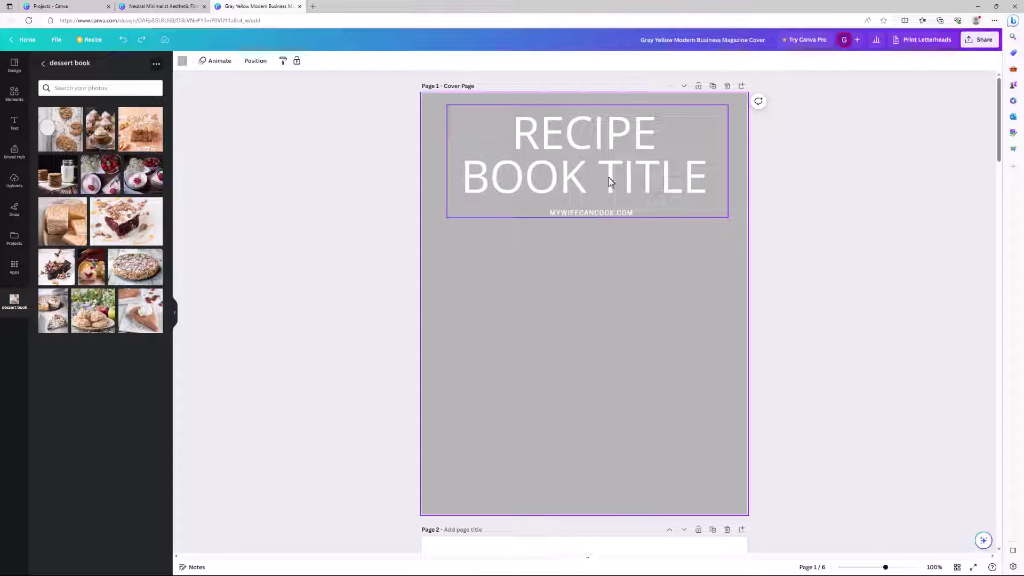
- Duplicate the cover page
{"action": "left_click", "coordinate": [713, 85]}
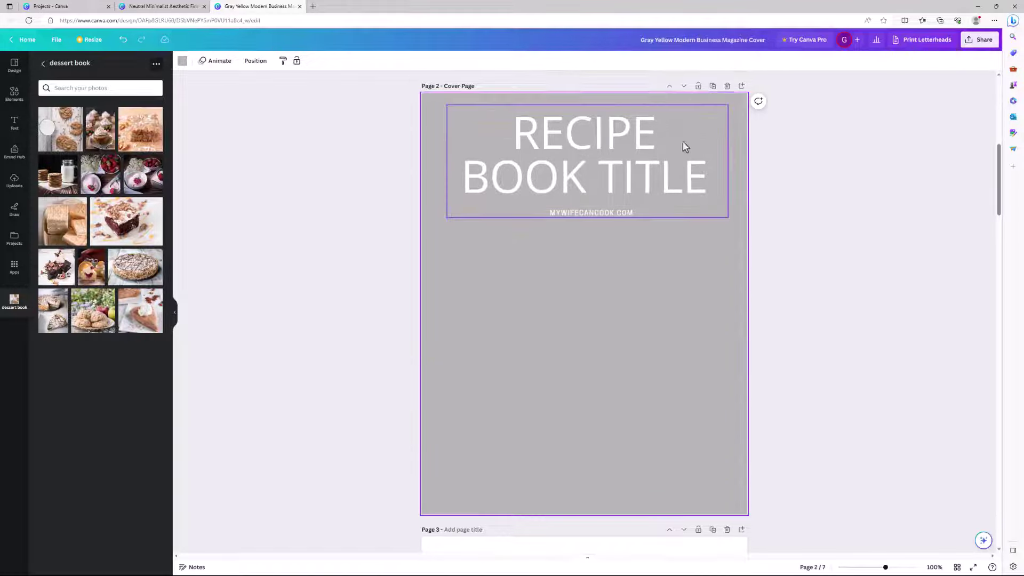
{"action": "scroll", "coordinate": [667, 212], "scroll_direction": "up", "scroll_amount": 3}
{"action": "scroll", "coordinate": [649, 235], "scroll_direction": "down", "scroll_amount": 1}
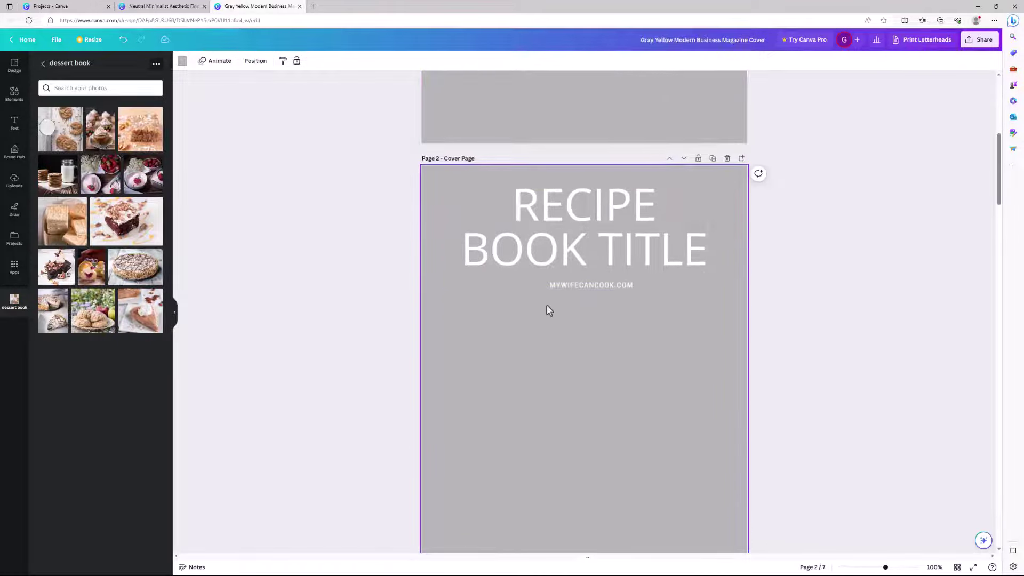
- Change the title text on the duplicated cover, page 2, to black
{"action": "left_click", "coordinate": [568, 247]}
{"action": "left_click", "coordinate": [297, 62]}
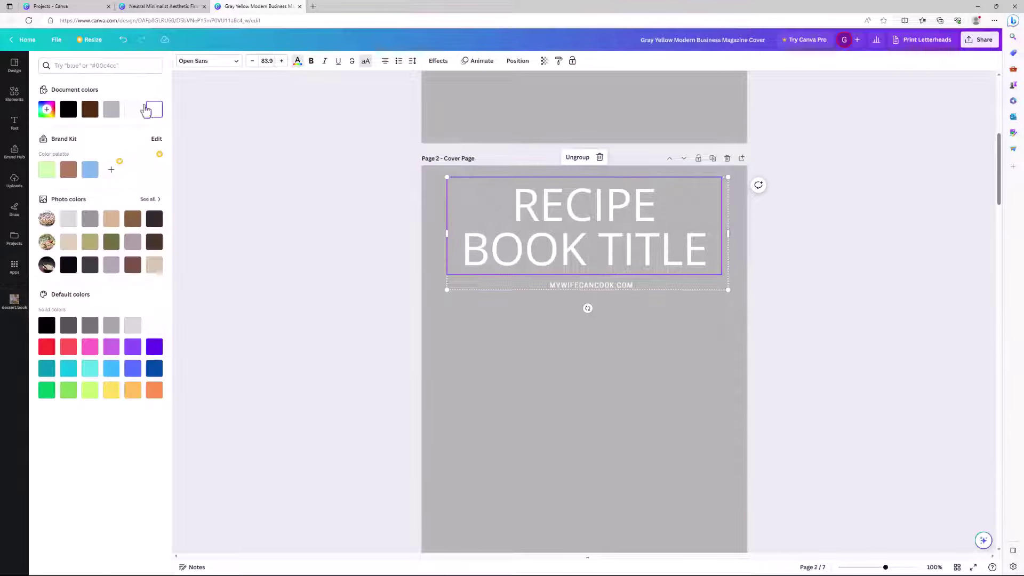
{"action": "left_click", "coordinate": [70, 114]}
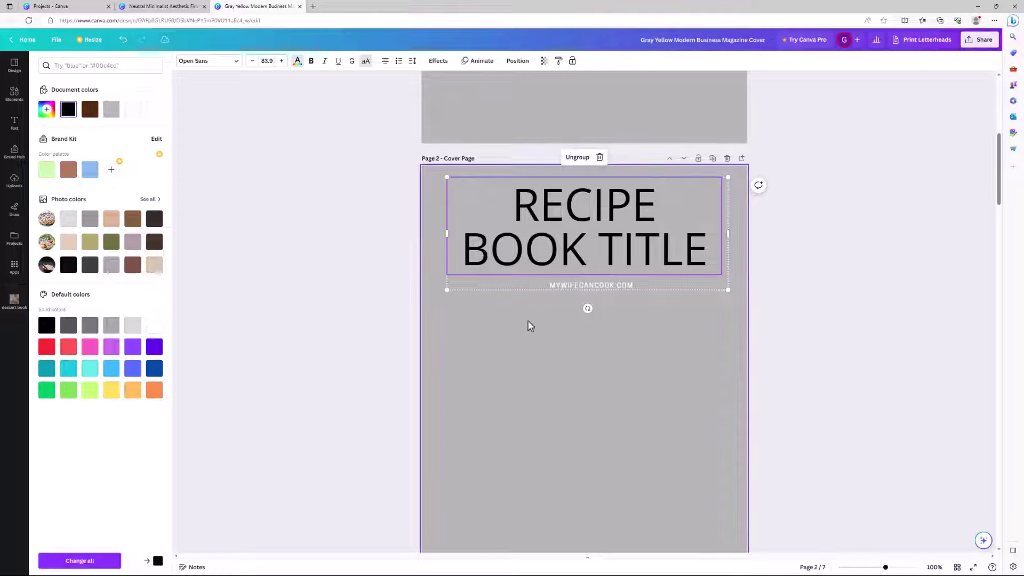
{"action": "left_click", "coordinate": [587, 322]}
- Change the website line on the page 2 cover to a custom dark grey
{"action": "left_click", "coordinate": [586, 282]}
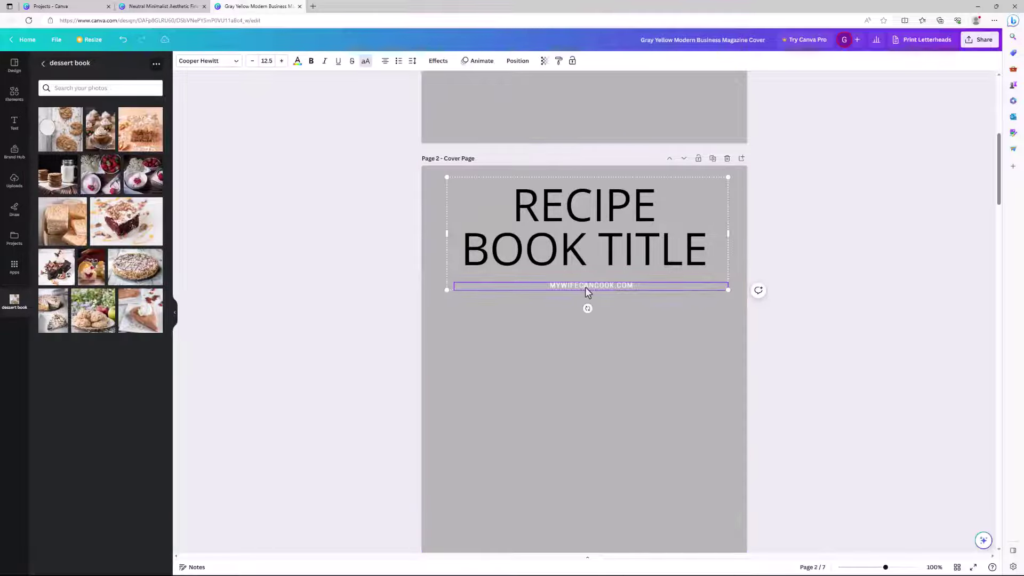
{"action": "double_click", "coordinate": [608, 286]}
{"action": "left_click_drag", "start_coordinate": [627, 288], "coordinate": [640, 286]}
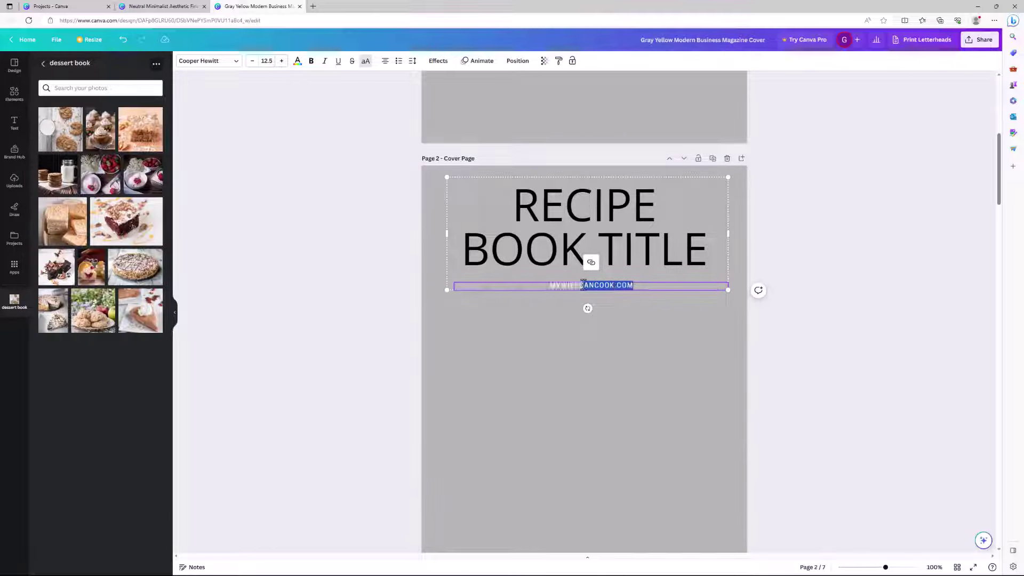
{"action": "left_click", "coordinate": [293, 67]}
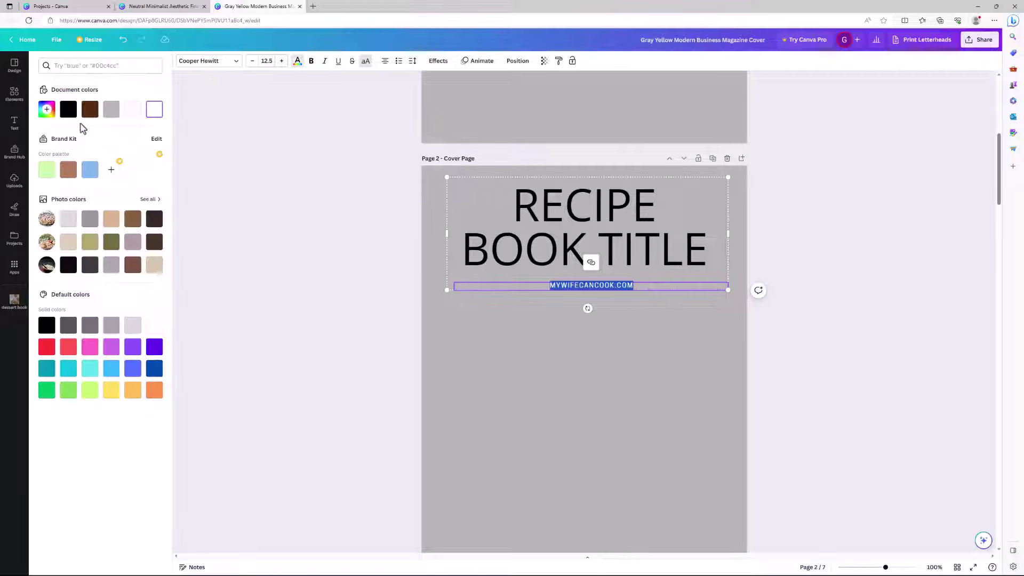
{"action": "left_click", "coordinate": [46, 110]}
{"action": "left_click_drag", "start_coordinate": [49, 153], "coordinate": [38, 166]}
{"action": "left_click", "coordinate": [532, 388]}
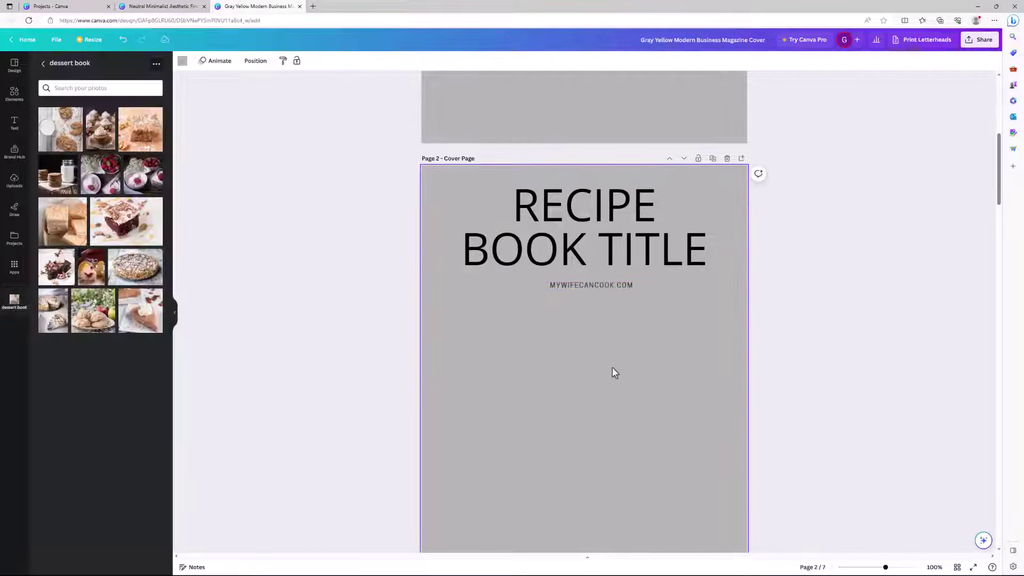
- Change the website line on the page 1 cover to a custom light grey
{"action": "scroll", "coordinate": [613, 347], "scroll_direction": "up", "scroll_amount": 5}
{"action": "left_click", "coordinate": [589, 134]}
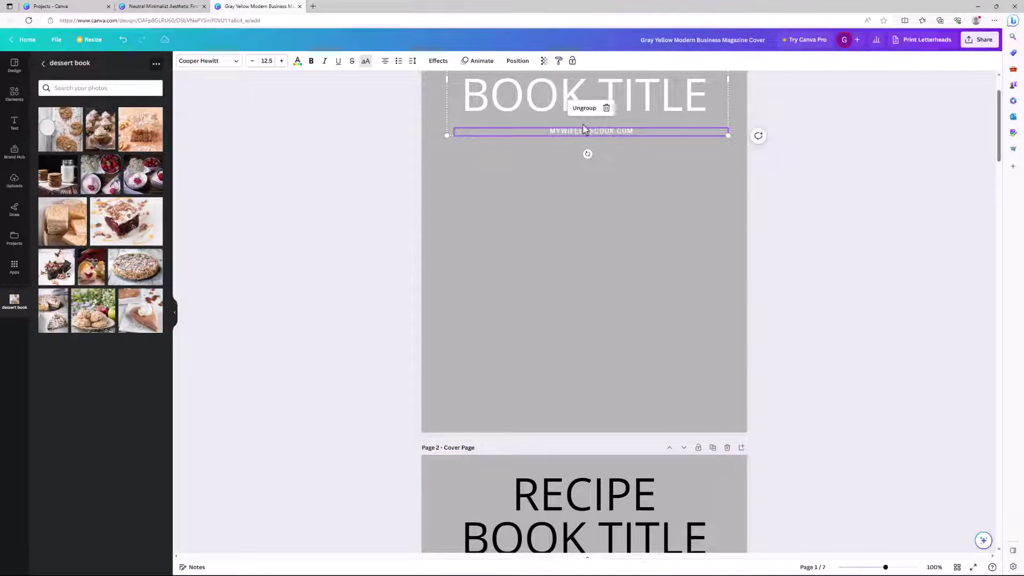
{"action": "double_click", "coordinate": [583, 133]}
{"action": "left_click_drag", "start_coordinate": [634, 131], "coordinate": [526, 129]}
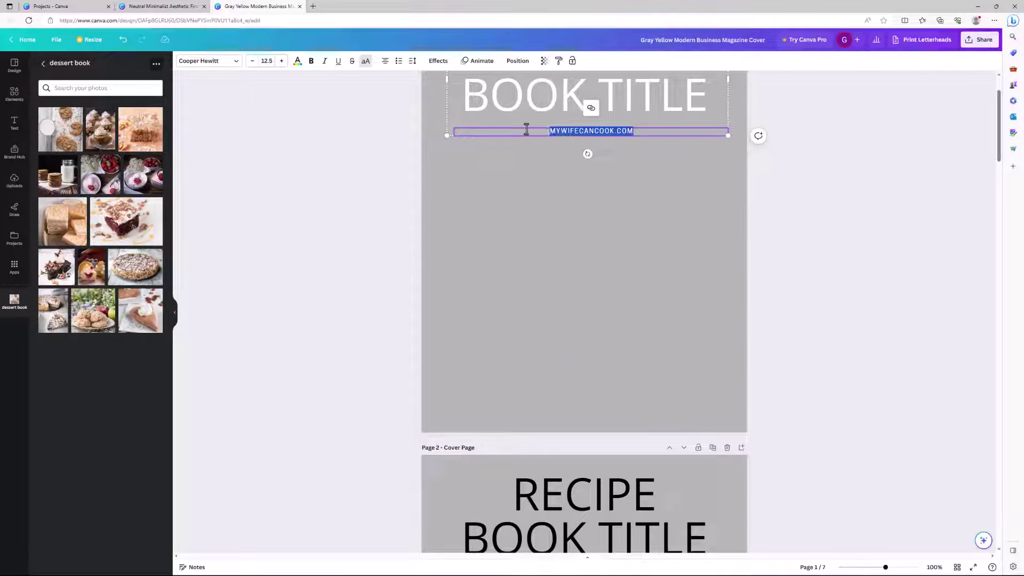
{"action": "left_click", "coordinate": [298, 61]}
{"action": "left_click", "coordinate": [46, 110]}
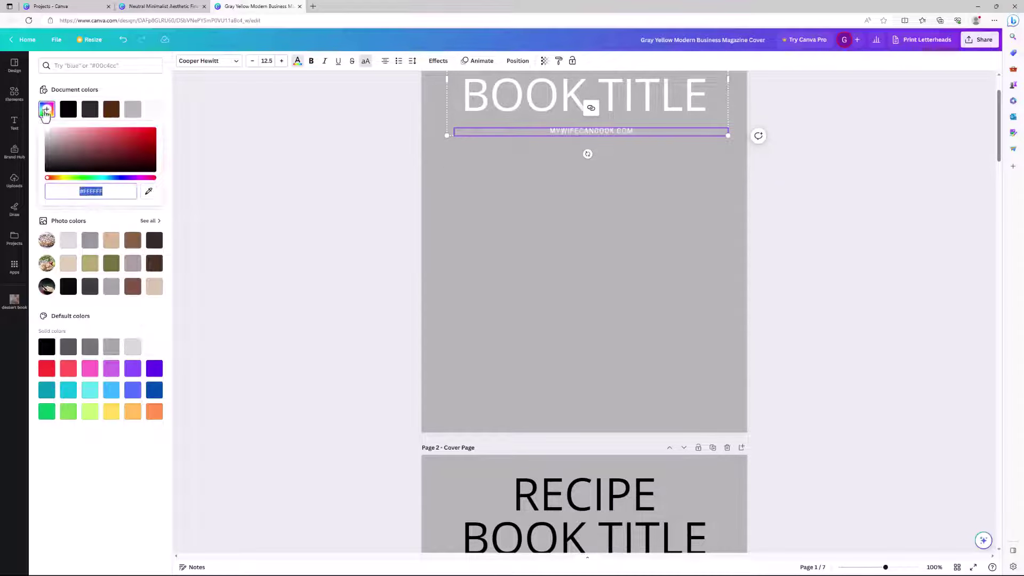
{"action": "left_click_drag", "start_coordinate": [51, 155], "coordinate": [47, 134]}
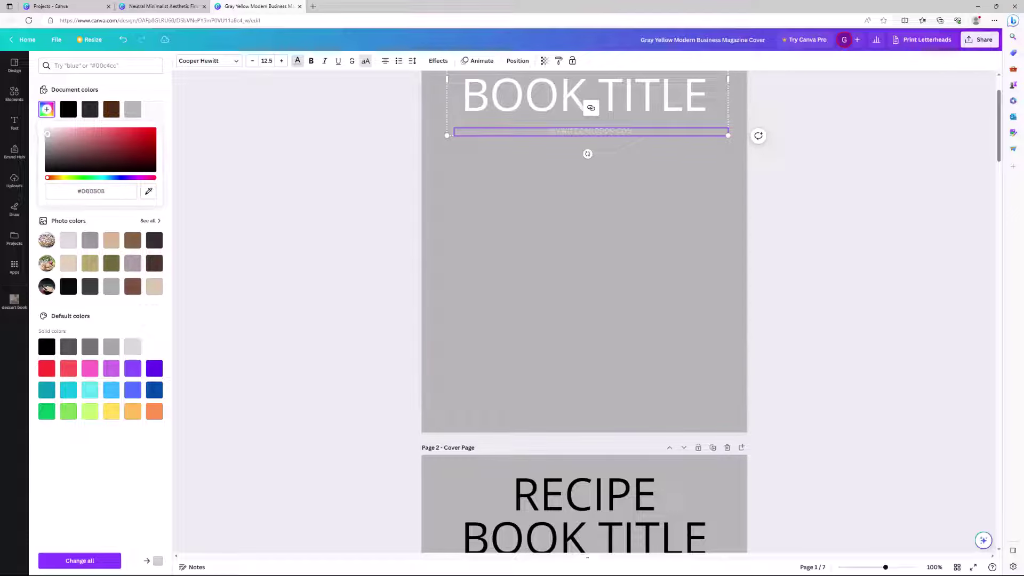
{"action": "left_click", "coordinate": [820, 295]}
{"action": "left_click", "coordinate": [824, 299]}
{"action": "scroll", "coordinate": [619, 318], "scroll_direction": "up", "scroll_amount": 1}
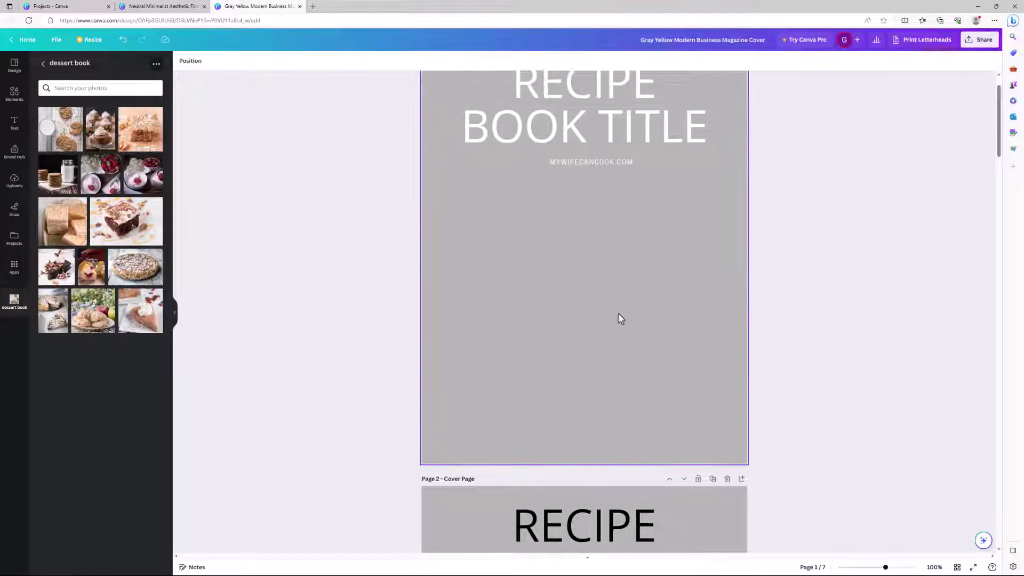
- Fill the page 1 cover background with the chocolate-drizzled pie slice photo from the dessert book folder
{"action": "scroll", "coordinate": [621, 312], "scroll_direction": "down", "scroll_amount": 2}
{"action": "scroll", "coordinate": [620, 306], "scroll_direction": "down", "scroll_amount": 4}
{"action": "scroll", "coordinate": [597, 256], "scroll_direction": "up", "scroll_amount": 3}
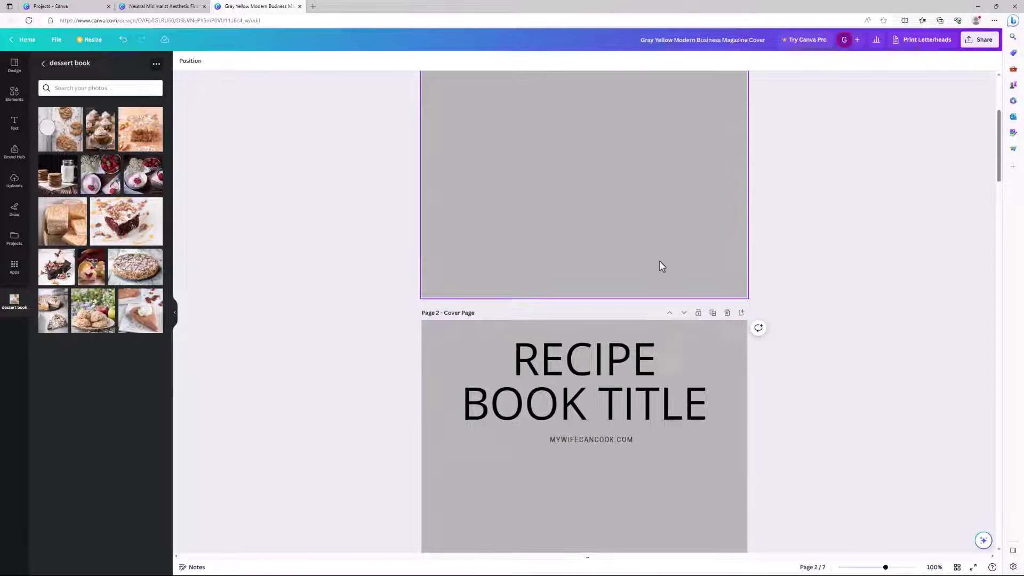
{"action": "scroll", "coordinate": [587, 297], "scroll_direction": "up", "scroll_amount": 4}
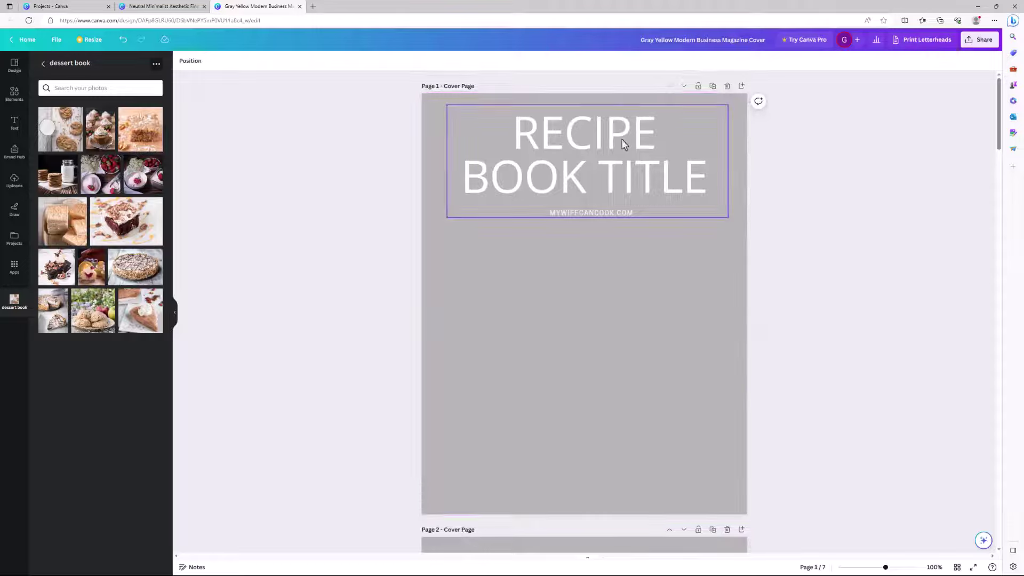
{"action": "scroll", "coordinate": [576, 346], "scroll_direction": "down", "scroll_amount": 1}
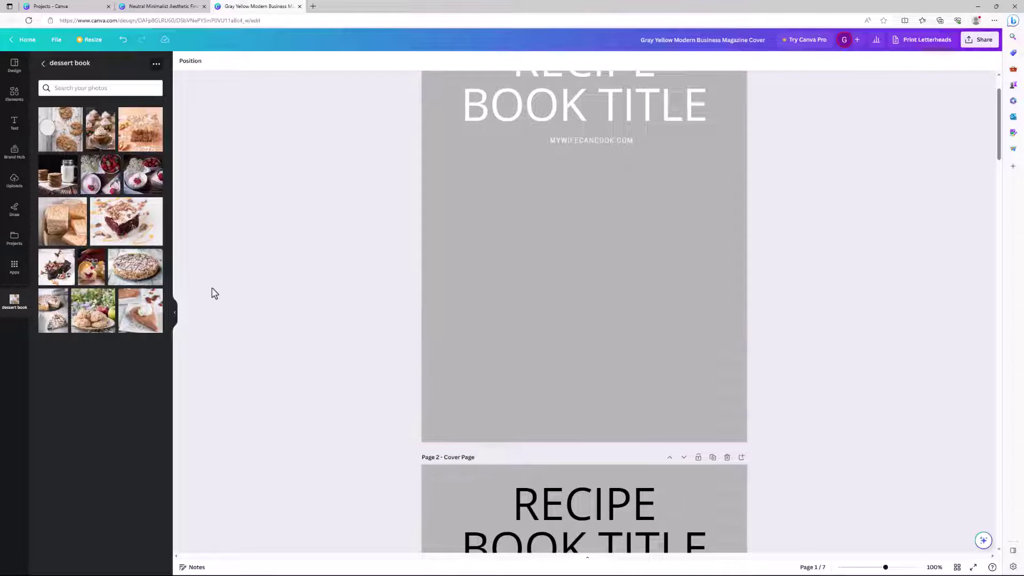
{"action": "left_click_drag", "start_coordinate": [41, 313], "coordinate": [430, 323]}
{"action": "scroll", "coordinate": [421, 334], "scroll_direction": "down", "scroll_amount": 4}
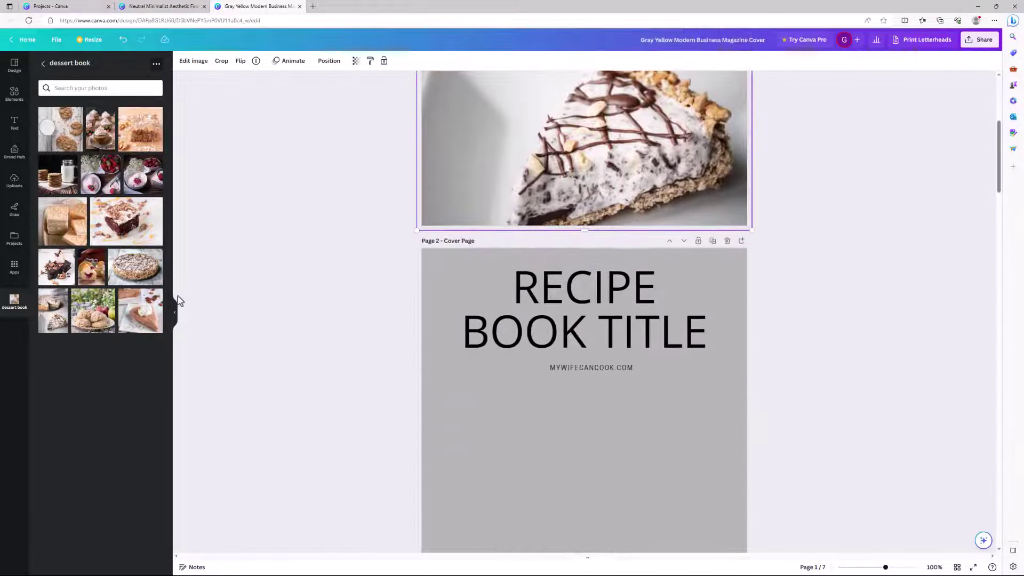
- Fill the page 2 cover background with the same chocolate-drizzled pie slice photo from the dessert book folder
{"action": "left_click_drag", "start_coordinate": [60, 315], "coordinate": [443, 369]}
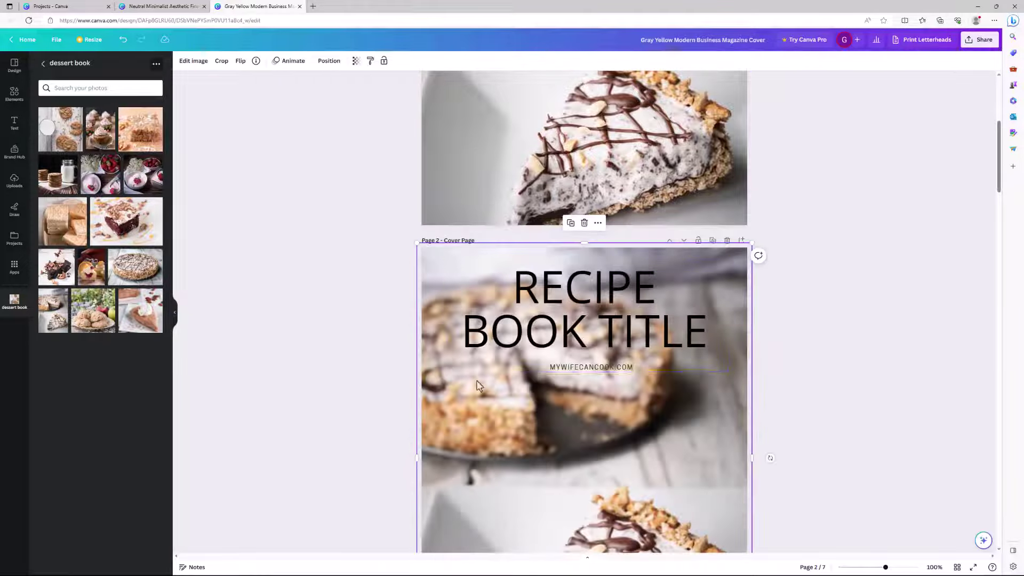
{"action": "scroll", "coordinate": [535, 233], "scroll_direction": "up", "scroll_amount": 4}
{"action": "scroll", "coordinate": [535, 320], "scroll_direction": "down", "scroll_amount": 2}
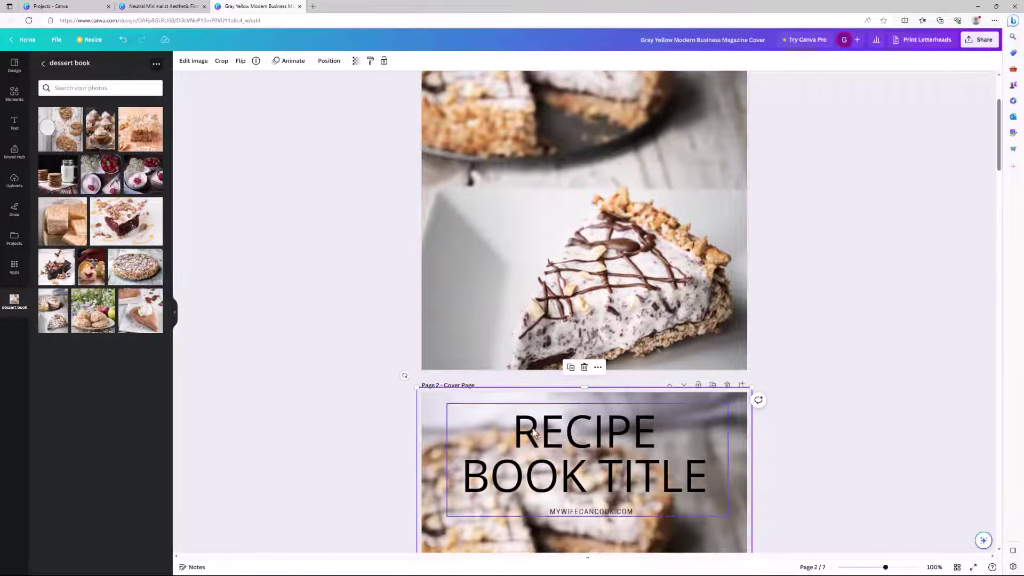
{"action": "scroll", "coordinate": [535, 431], "scroll_direction": "up", "scroll_amount": 4}
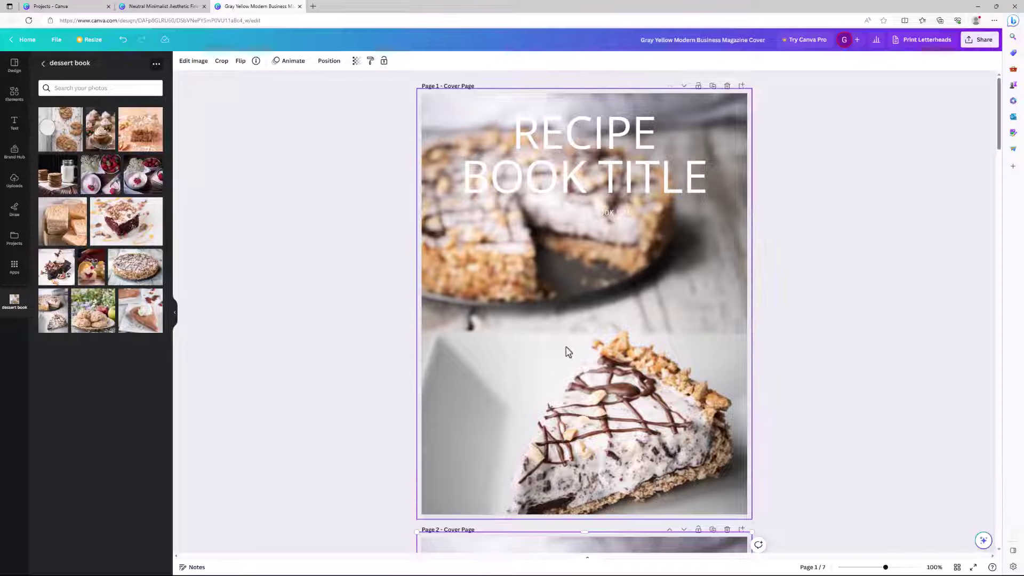
- Add a brown rectangle behind the title text on the page 1 cover, spanning the title's full width
{"action": "key", "text": "r"}
{"action": "left_click_drag", "start_coordinate": [591, 330], "coordinate": [733, 185]}
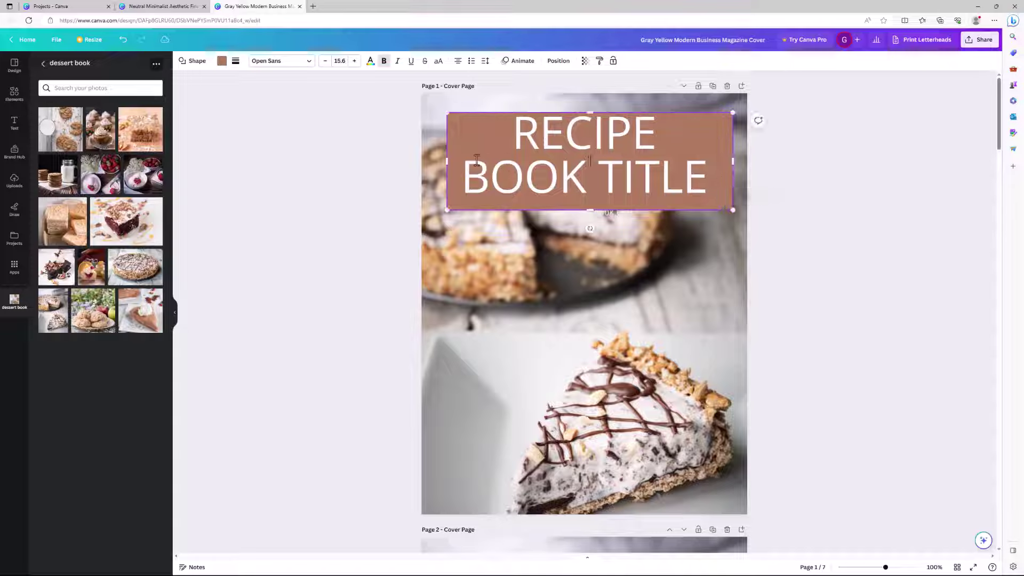
{"action": "left_click", "coordinate": [472, 236]}
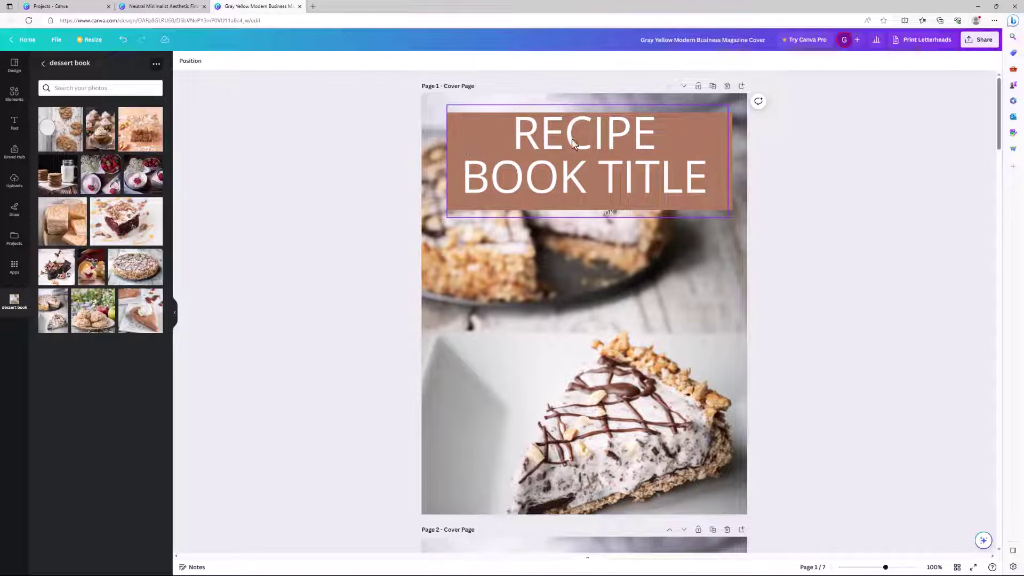
- Duplicate the page 1 cover and delete the brown rectangle from the copy on page 2
{"action": "left_click", "coordinate": [712, 86]}
{"action": "scroll", "coordinate": [613, 265], "scroll_direction": "up", "scroll_amount": 4}
{"action": "left_click", "coordinate": [688, 346]}
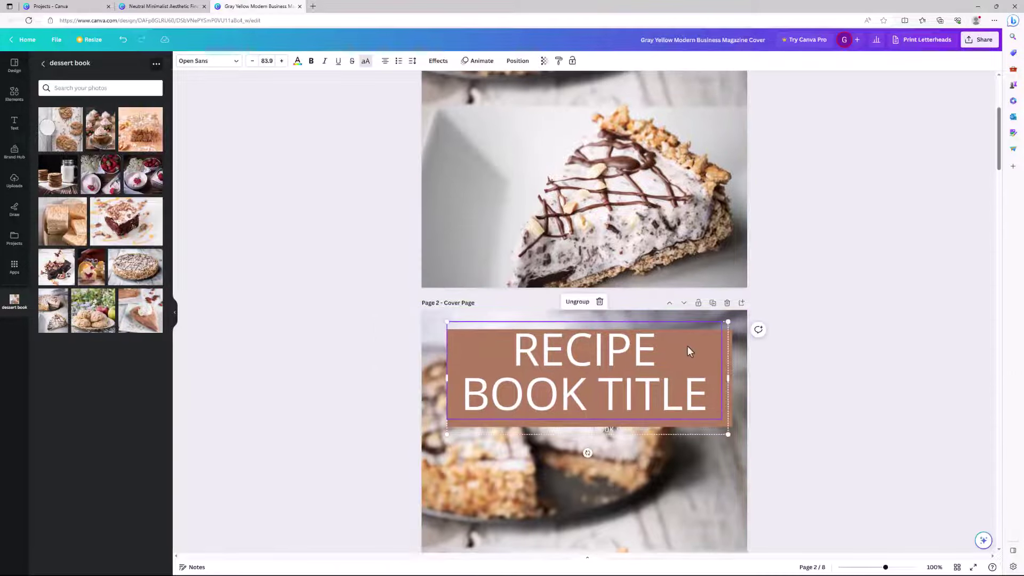
{"action": "left_click", "coordinate": [793, 359]}
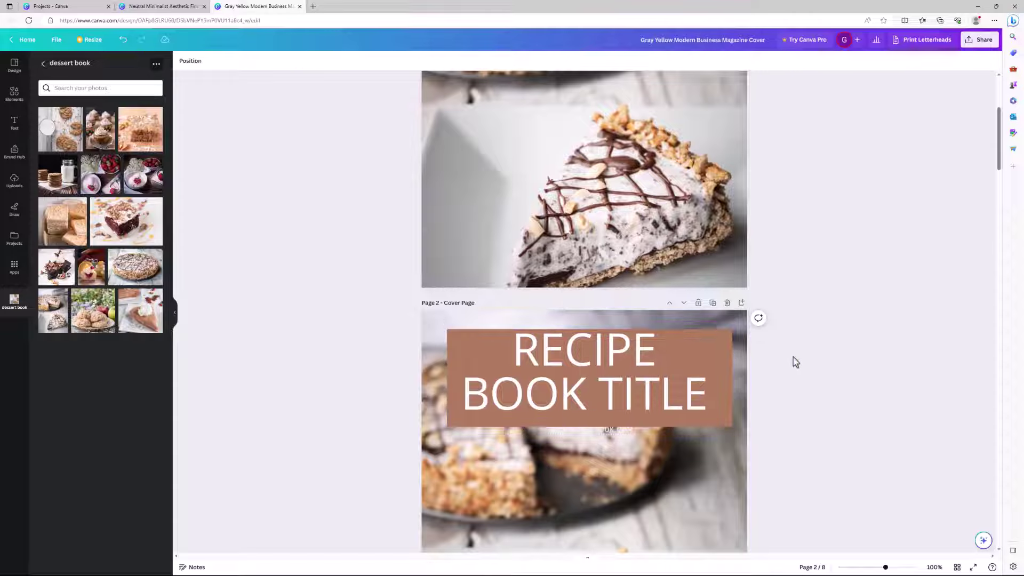
{"action": "left_click", "coordinate": [730, 350]}
{"action": "key", "text": "Delete"}
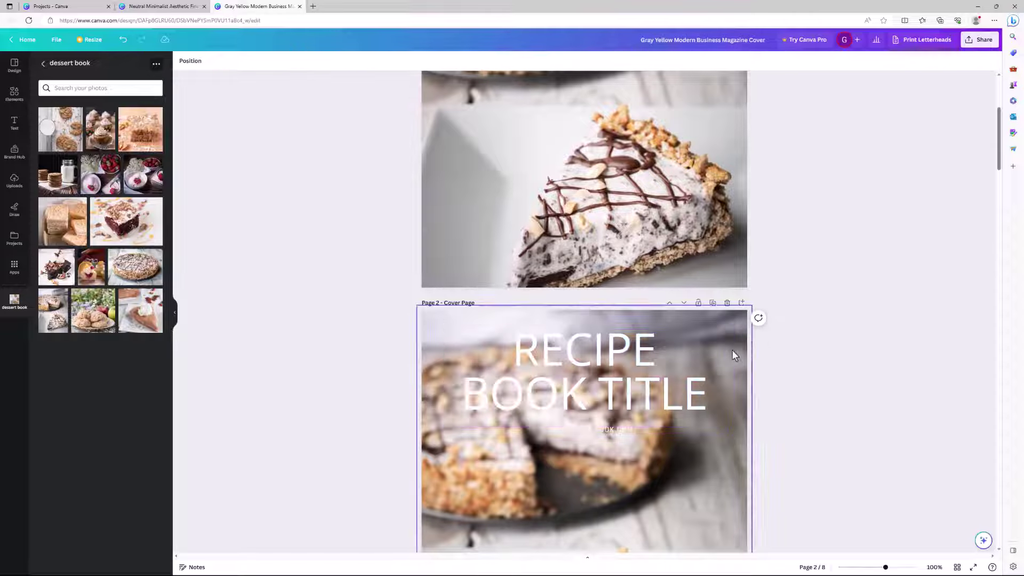
- Ungroup the title and website line on the page 1 cover and move the website line just below the brown rectangle
{"action": "scroll", "coordinate": [731, 350], "scroll_direction": "up", "scroll_amount": 4}
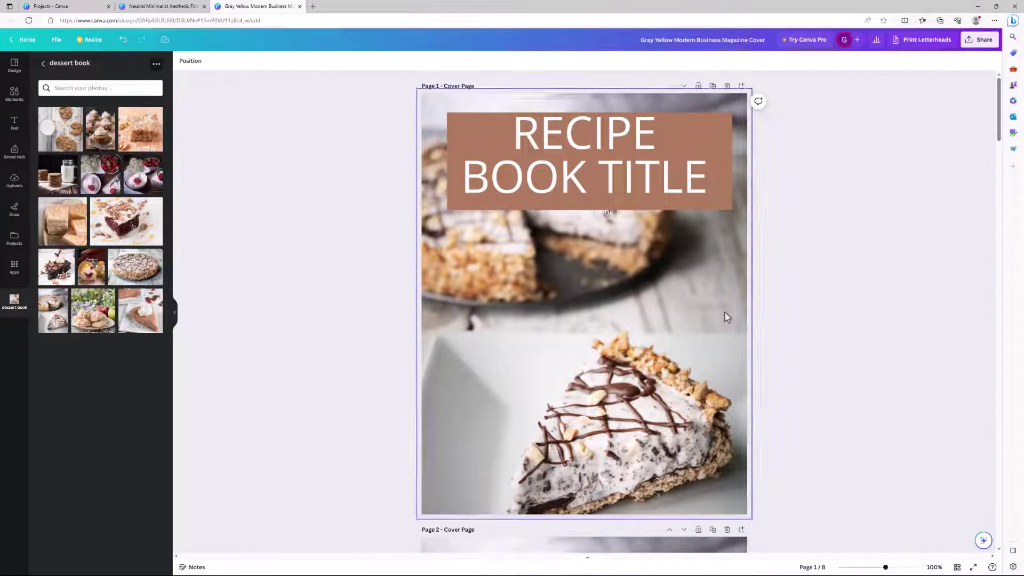
{"action": "scroll", "coordinate": [528, 341], "scroll_direction": "down", "scroll_amount": 8}
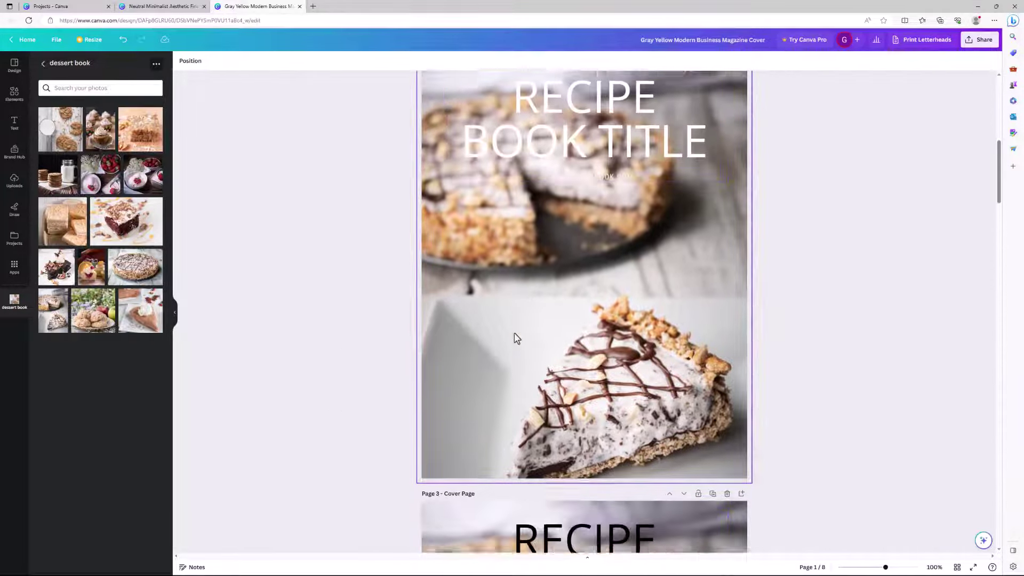
{"action": "scroll", "coordinate": [517, 338], "scroll_direction": "down", "scroll_amount": 1}
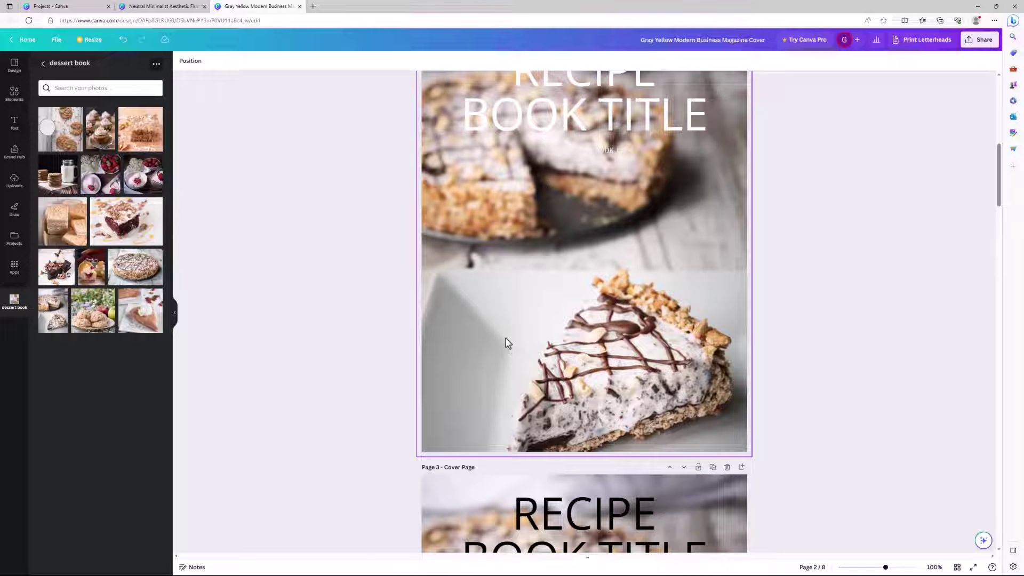
{"action": "scroll", "coordinate": [513, 326], "scroll_direction": "up", "scroll_amount": 10}
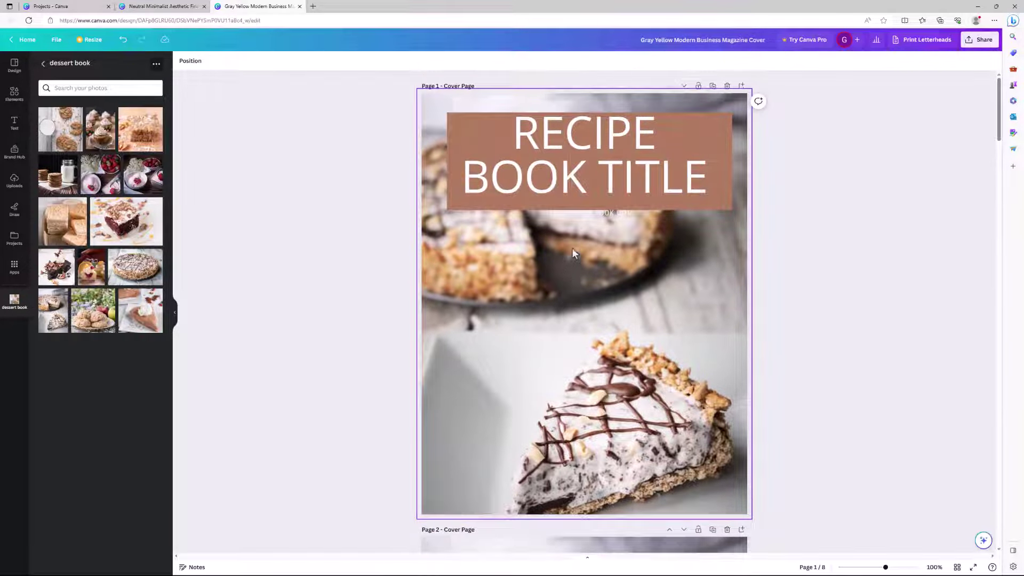
{"action": "left_click", "coordinate": [577, 216]}
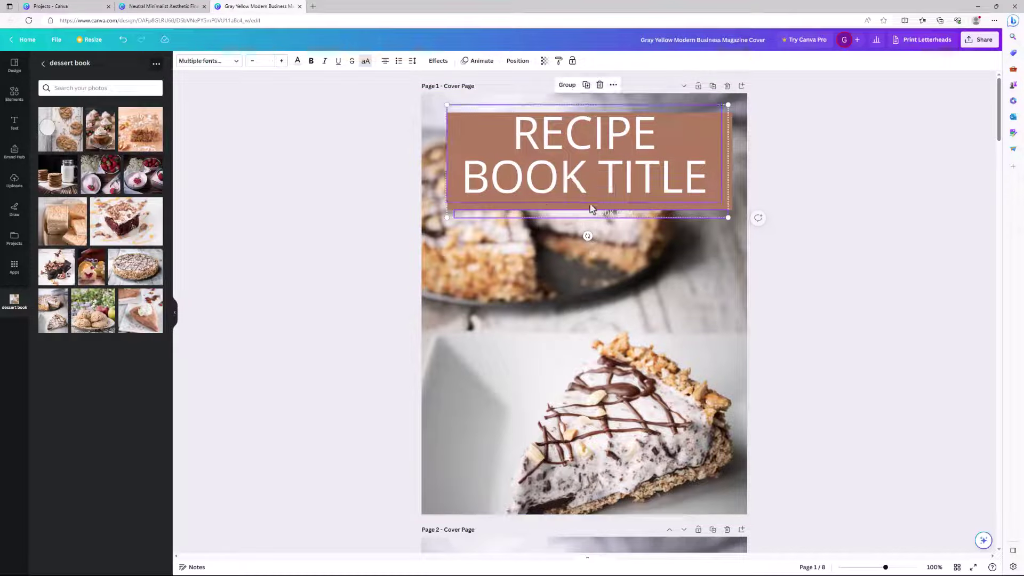
{"action": "left_click", "coordinate": [601, 237]}
{"action": "left_click_drag", "start_coordinate": [594, 216], "coordinate": [594, 224]}
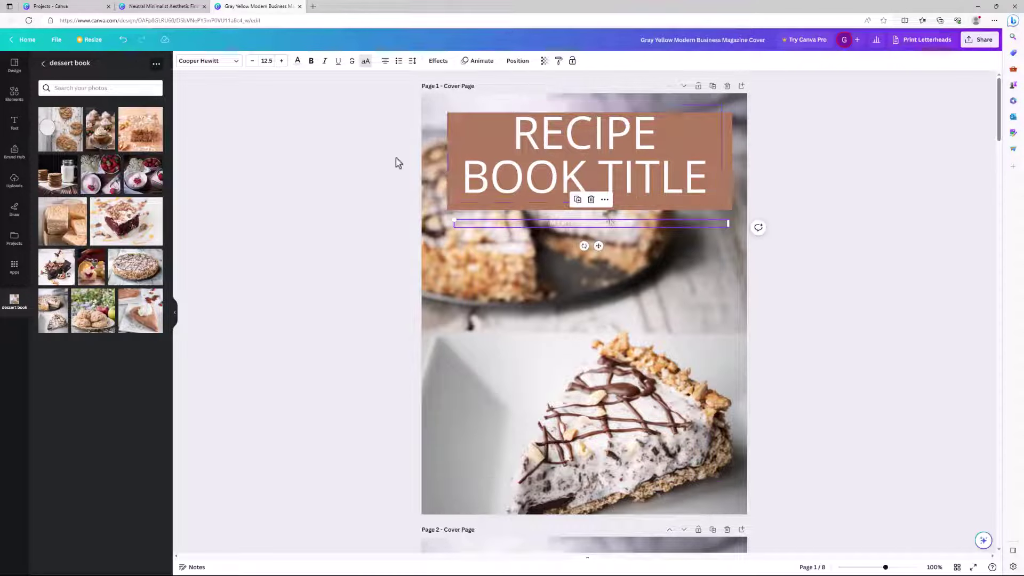
- Group the brown rectangle, title and website line on page 1 and try adding an extra line to the title
{"action": "left_click_drag", "start_coordinate": [368, 148], "coordinate": [643, 235]}
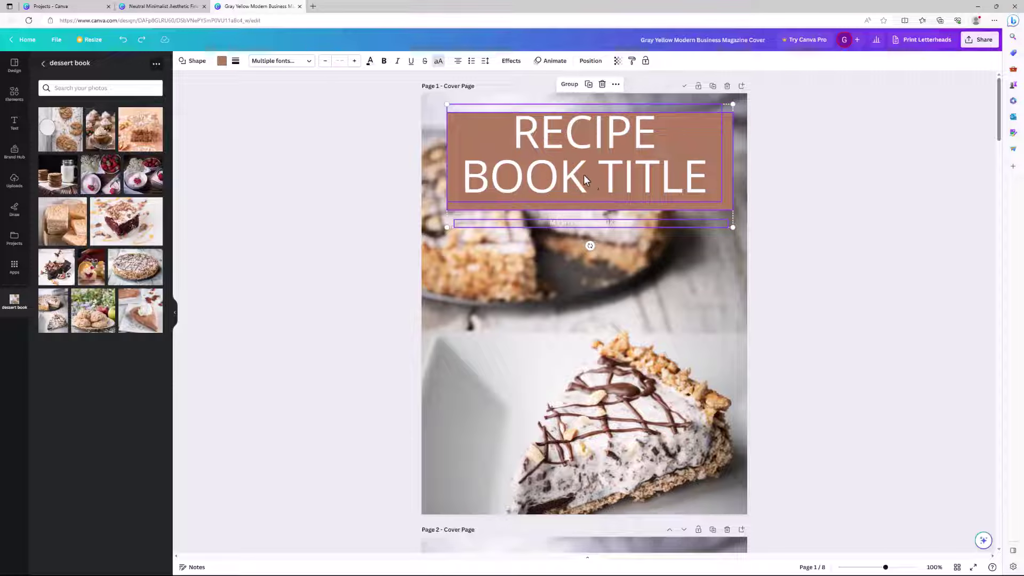
{"action": "left_click", "coordinate": [565, 89]}
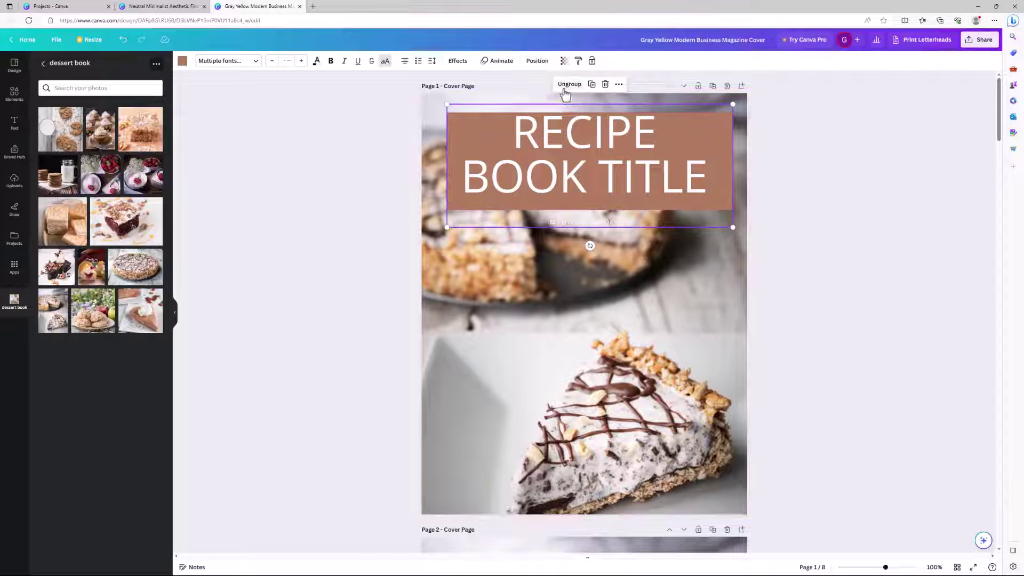
{"action": "left_click", "coordinate": [686, 174]}
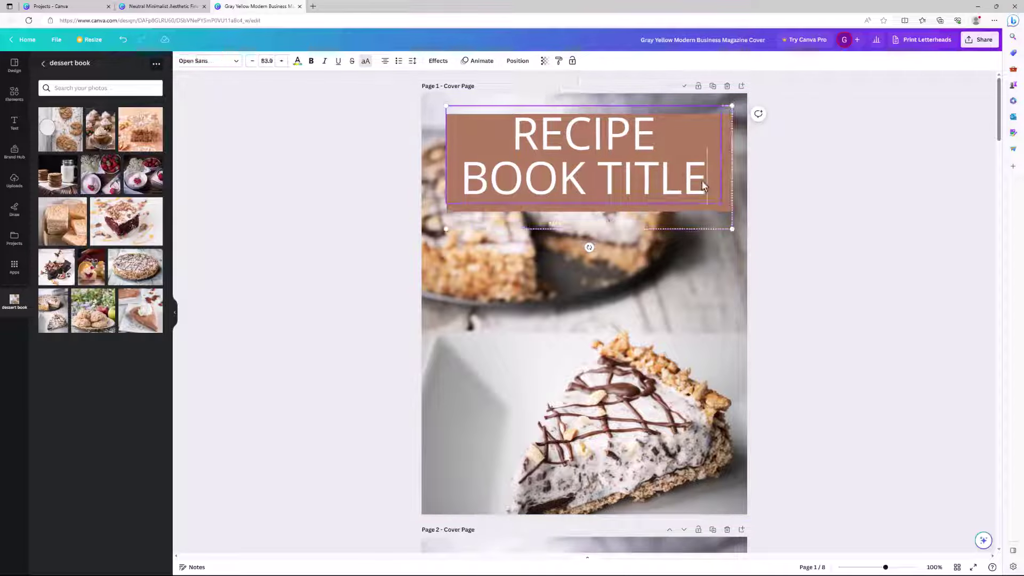
{"action": "double_click", "coordinate": [704, 184]}
{"action": "left_click", "coordinate": [705, 184]}
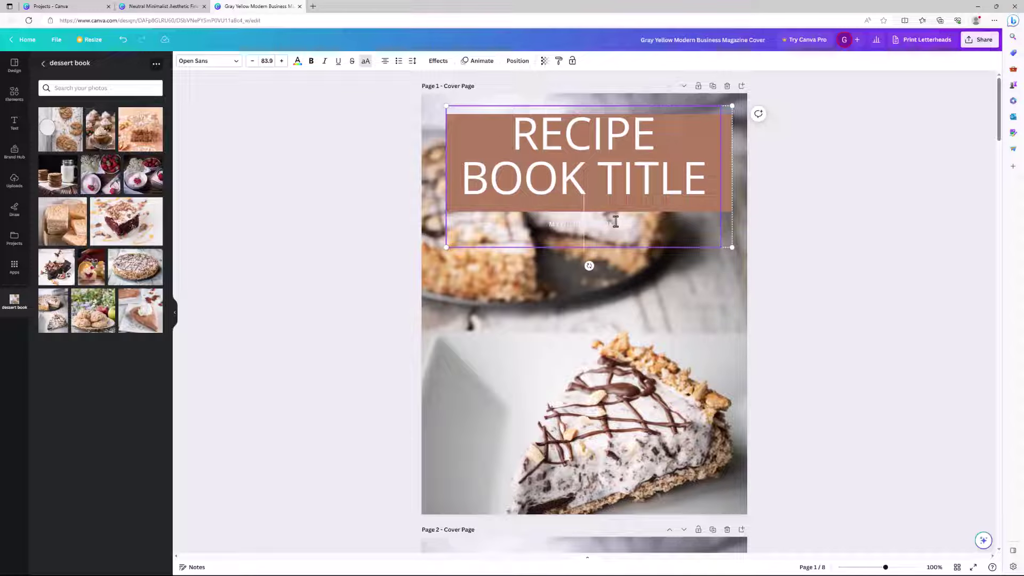
{"action": "key", "text": "ctrl+z"}
- Ungroup the page 1 cover elements and move the website line well clear below the brown rectangle
{"action": "left_click", "coordinate": [545, 115]}
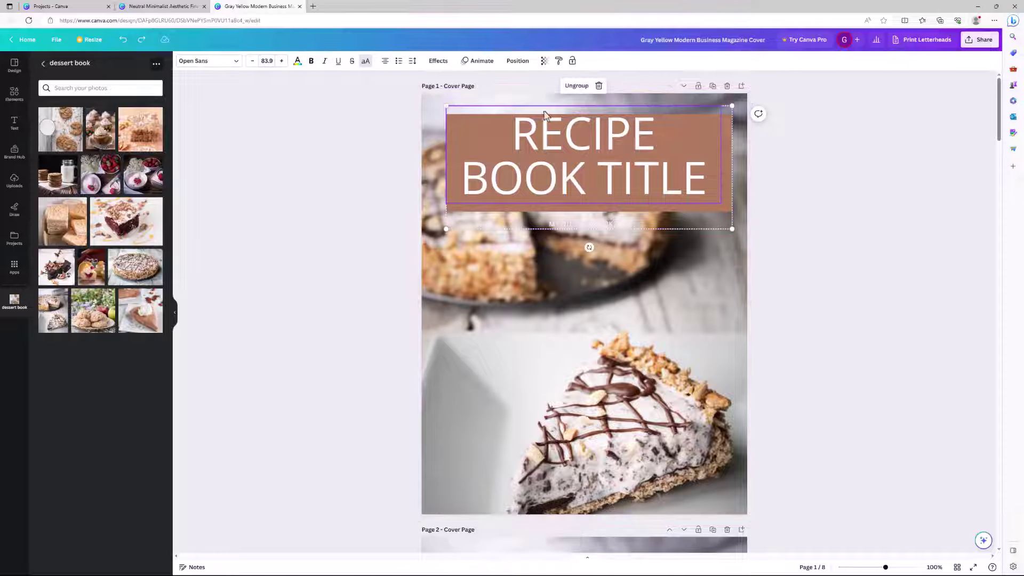
{"action": "left_click", "coordinate": [576, 86]}
{"action": "left_click", "coordinate": [785, 208]}
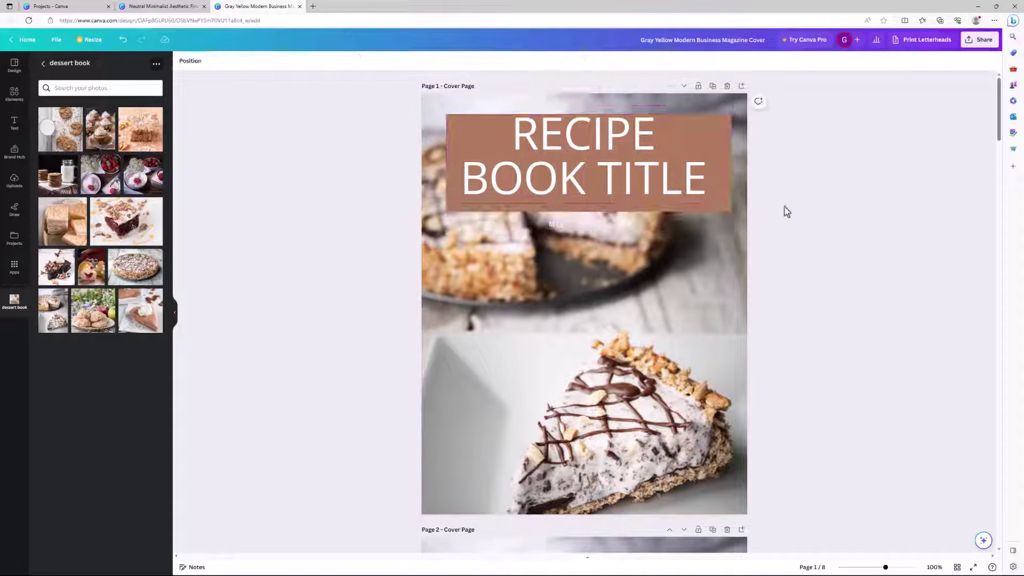
{"action": "left_click", "coordinate": [610, 228]}
{"action": "left_click_drag", "start_coordinate": [610, 228], "coordinate": [634, 262]}
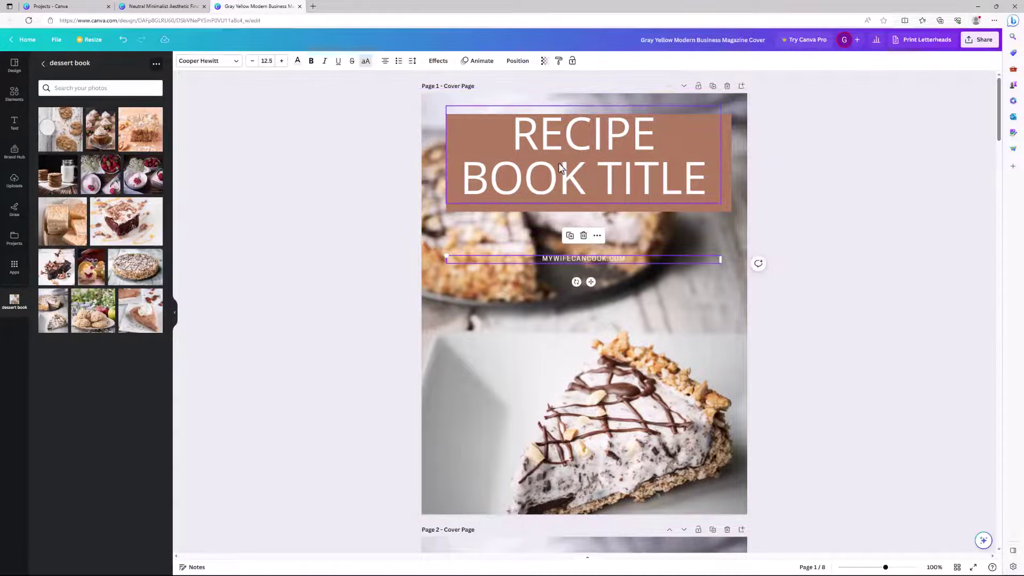
- Shift the title aside and extend the brown rectangle downward to make room for the website line
{"action": "left_click_drag", "start_coordinate": [558, 162], "coordinate": [577, 156]}
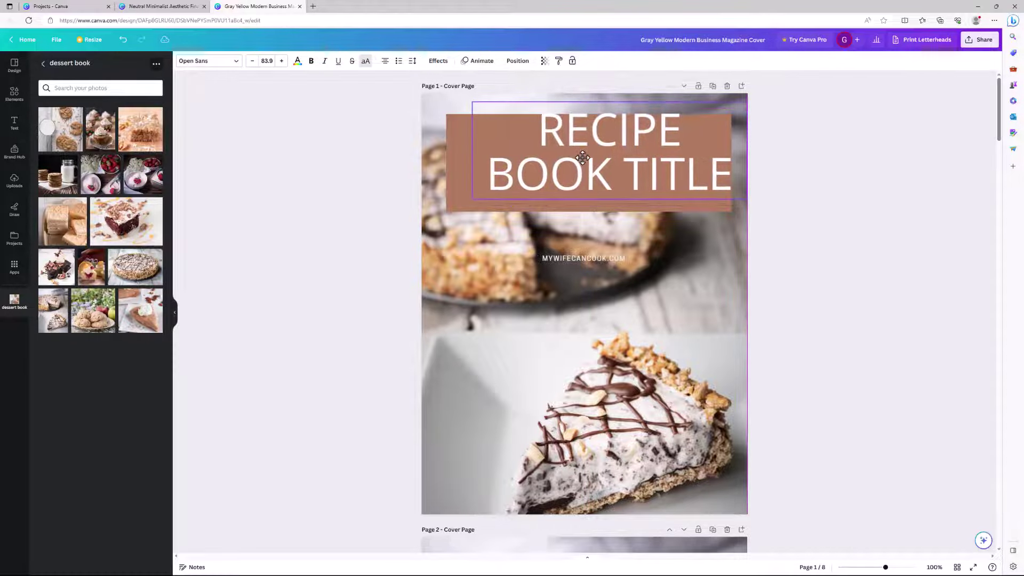
{"action": "left_click", "coordinate": [533, 210]}
{"action": "left_click_drag", "start_coordinate": [589, 212], "coordinate": [587, 236]}
{"action": "left_click_drag", "start_coordinate": [598, 190], "coordinate": [587, 199]}
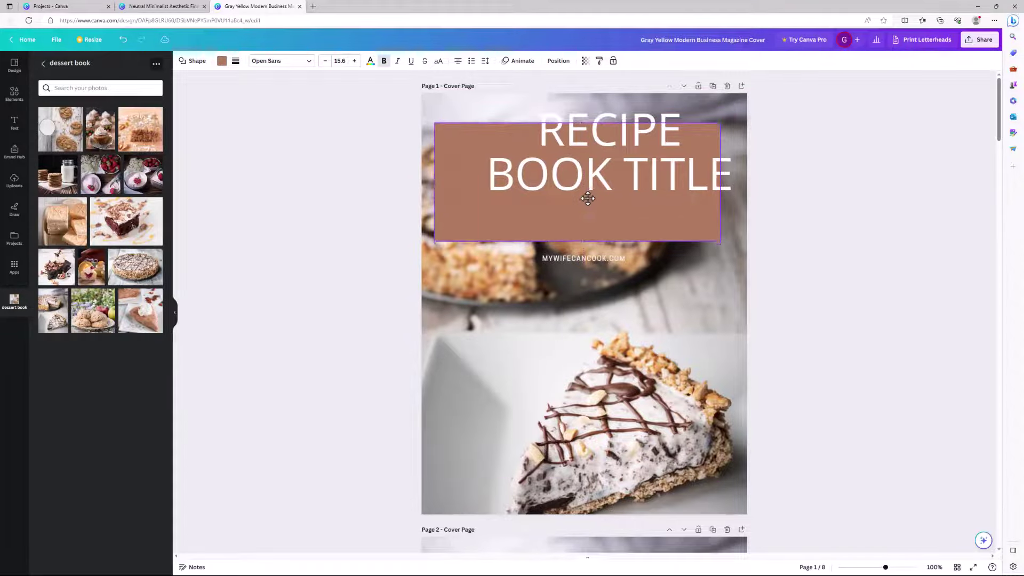
{"action": "key", "text": "ctrl+z"}
- Position the title inside the brown rectangle and scale it down to font size 79.5
{"action": "left_click", "coordinate": [596, 184]}
{"action": "left_click_drag", "start_coordinate": [593, 164], "coordinate": [578, 176]}
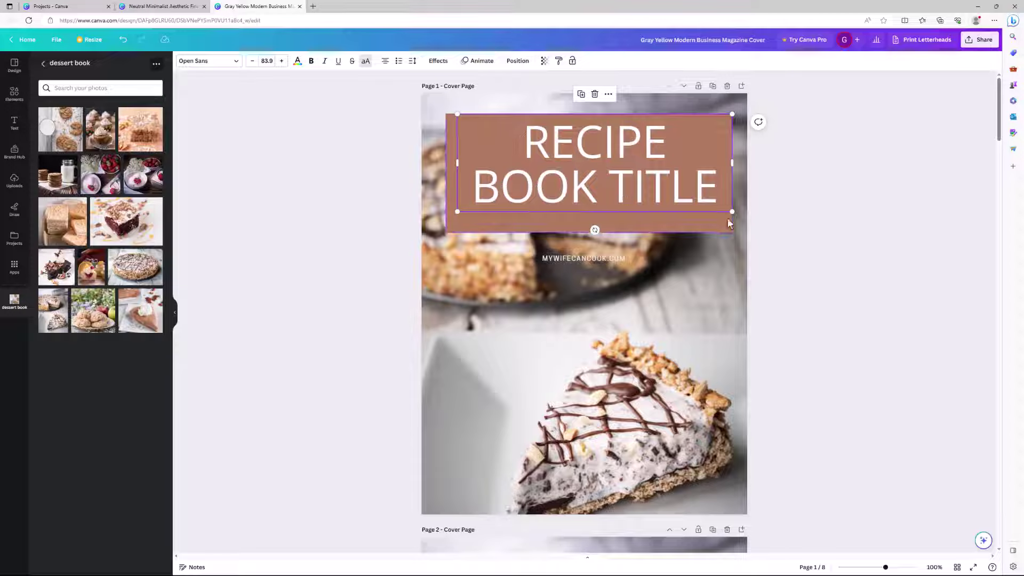
{"action": "left_click_drag", "start_coordinate": [731, 212], "coordinate": [719, 207]}
{"action": "left_click_drag", "start_coordinate": [576, 176], "coordinate": [581, 176]}
- Move the website line into the brown rectangle under the title and group the rectangle with both texts
{"action": "left_click_drag", "start_coordinate": [585, 257], "coordinate": [596, 215]}
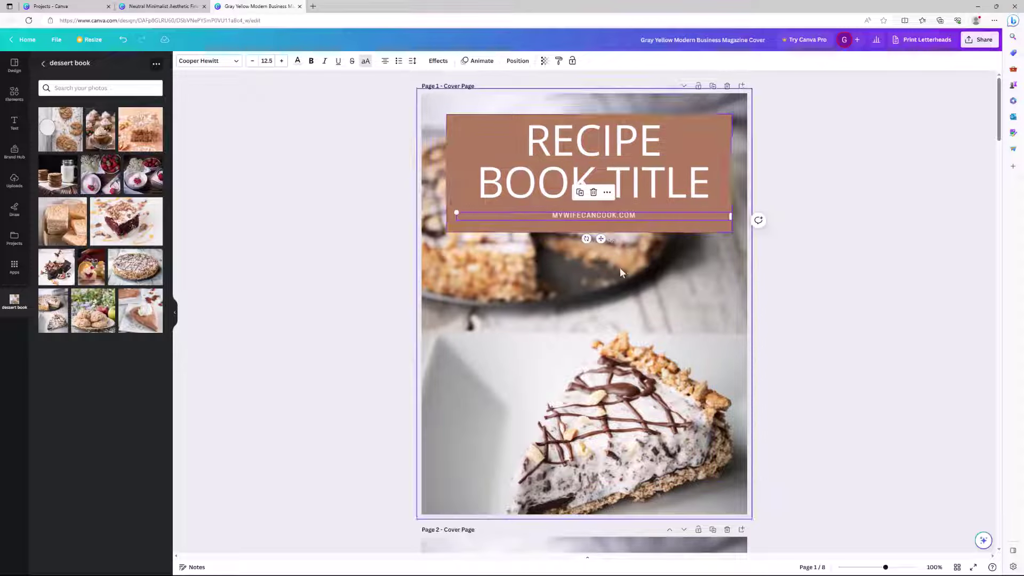
{"action": "left_click", "coordinate": [587, 179]}
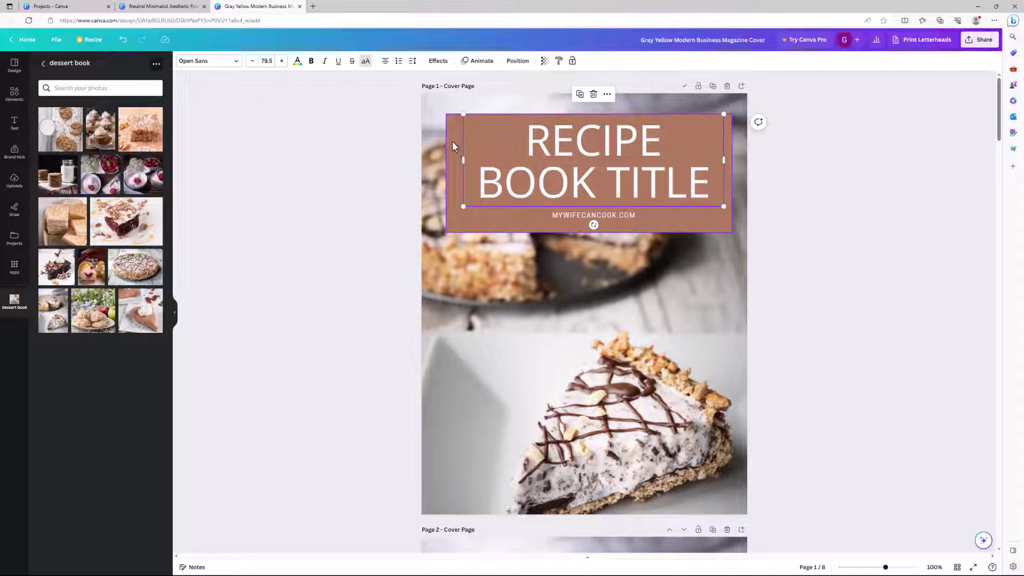
{"action": "left_click", "coordinate": [590, 219]}
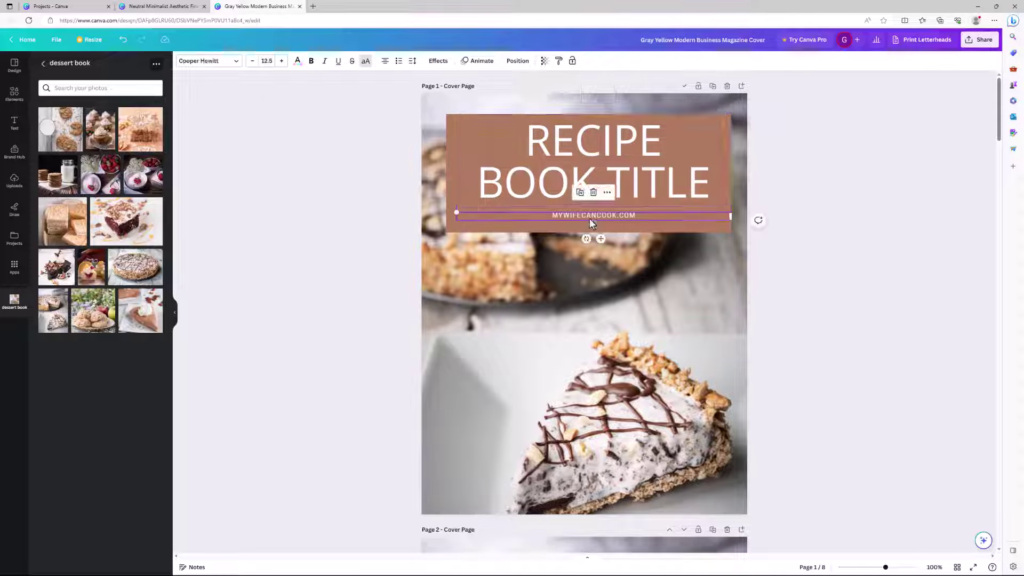
{"action": "left_click", "coordinate": [846, 247]}
{"action": "left_click_drag", "start_coordinate": [394, 125], "coordinate": [664, 226]}
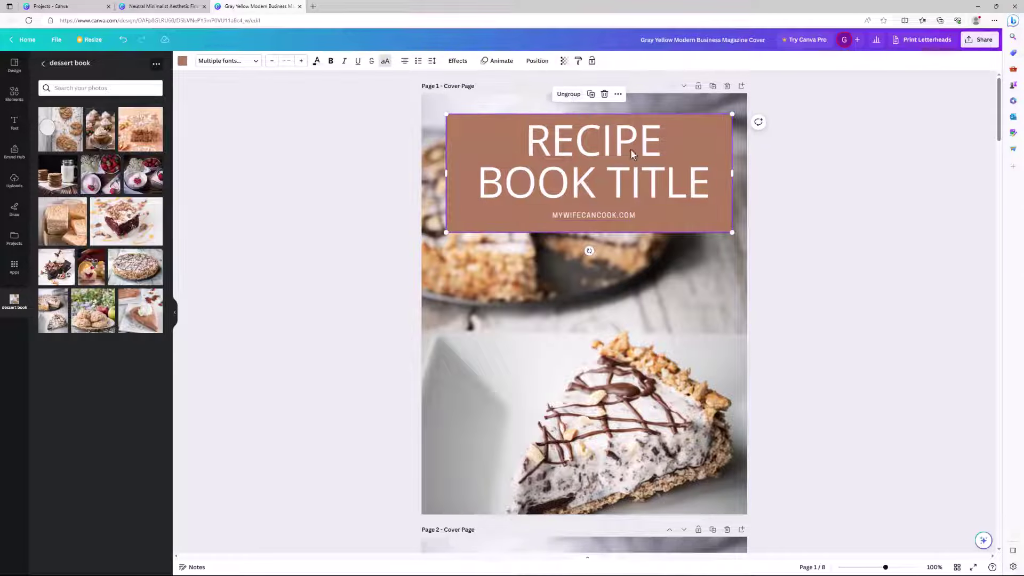
- Add a third line reading "ANOTH" to the grouped title on the page 1 cover
{"action": "left_click", "coordinate": [691, 193]}
{"action": "double_click", "coordinate": [705, 190]}
{"action": "left_click", "coordinate": [710, 192]}
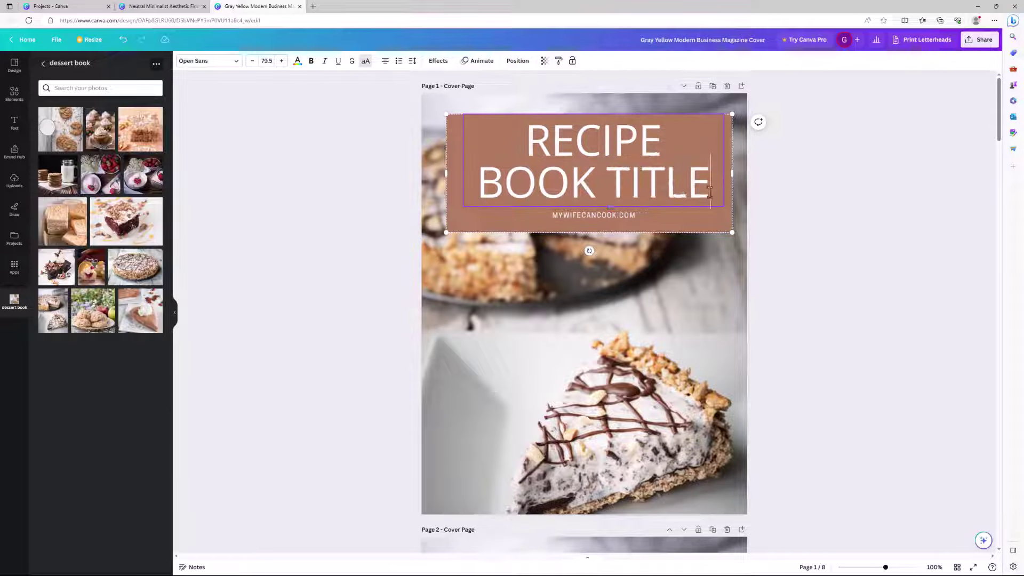
{"action": "key", "text": "Return"}
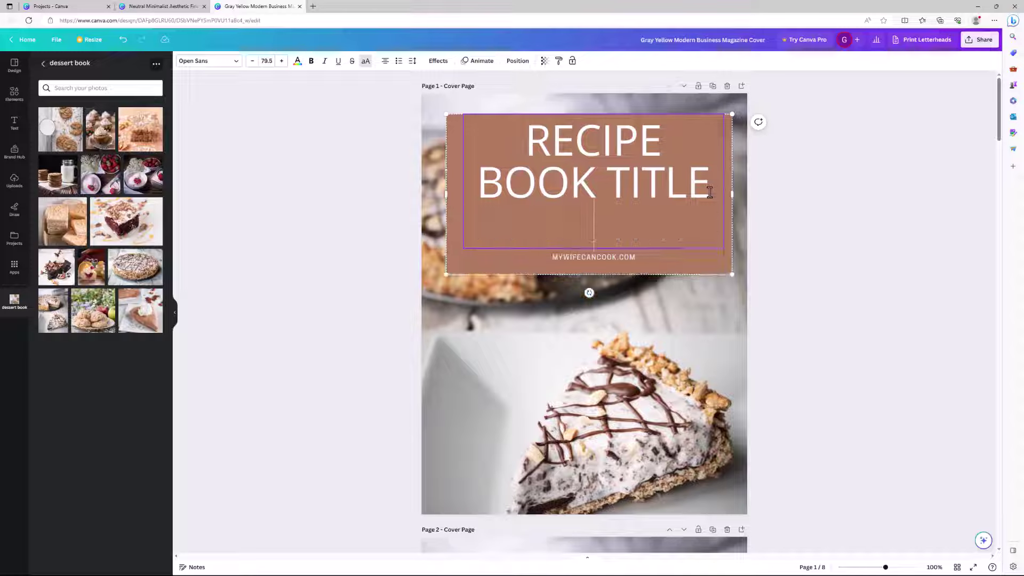
{"action": "type", "text": "ANOTH"}
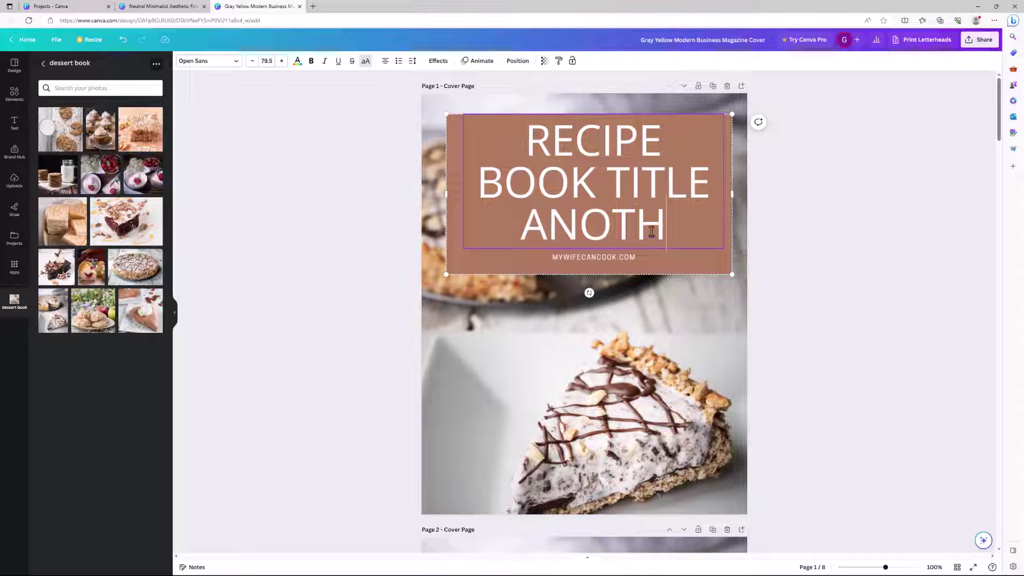
- Delete "BOOK TITLE" and "ANOTH" from the page 1 cover title, keeping only "RECIPE"
{"action": "left_click_drag", "start_coordinate": [657, 242], "coordinate": [466, 192]}
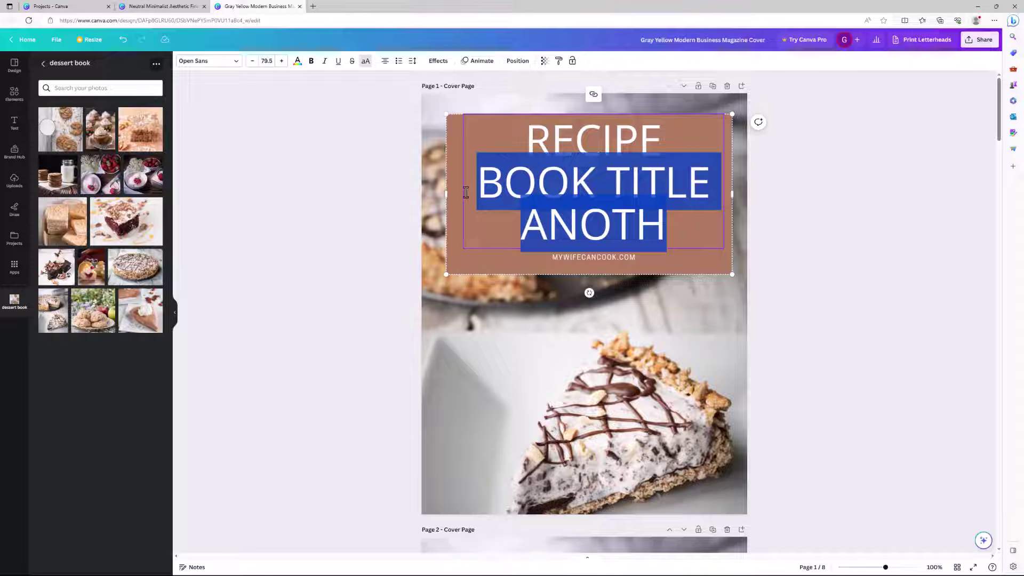
{"action": "key", "text": "BackSpace"}
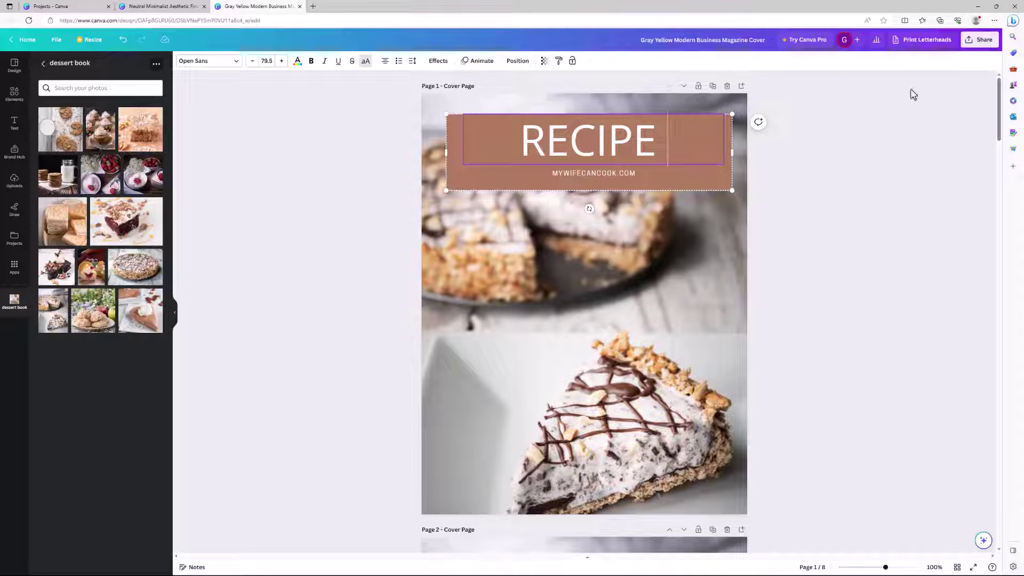
{"action": "left_click", "coordinate": [741, 260]}
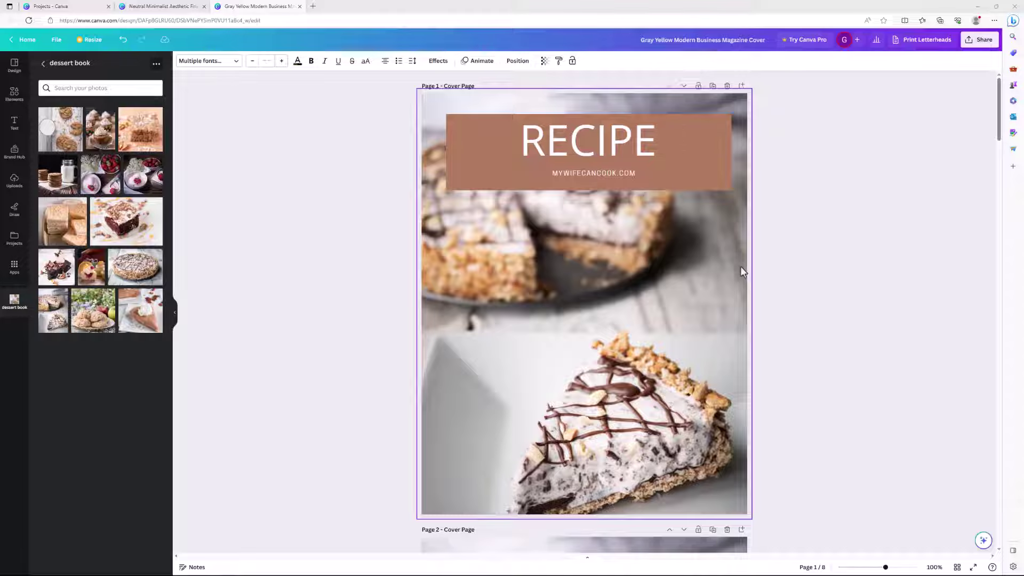
{"action": "scroll", "coordinate": [740, 266], "scroll_direction": "down", "scroll_amount": 9}
{"action": "scroll", "coordinate": [739, 272], "scroll_direction": "down", "scroll_amount": 15}
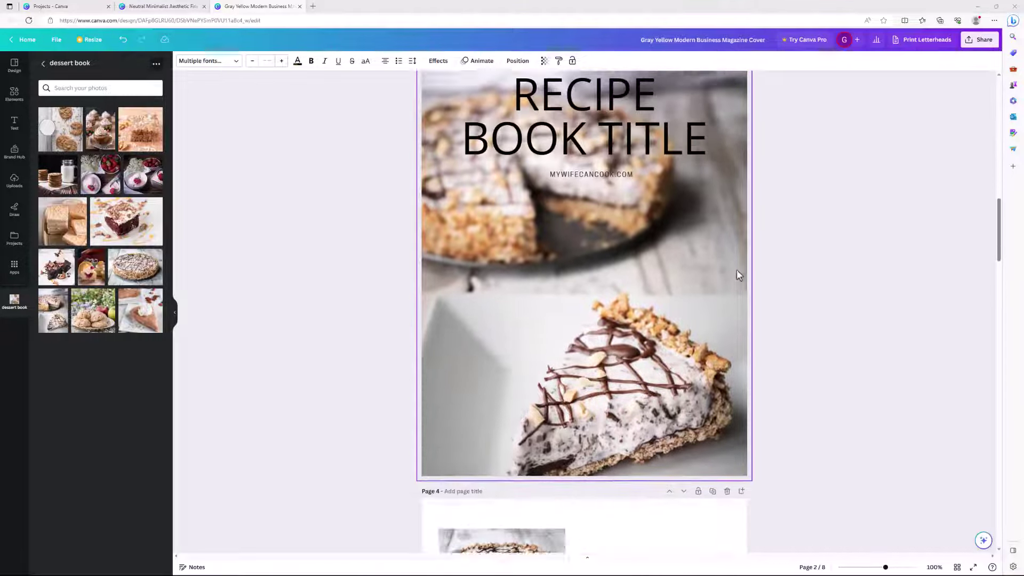
- Shift the contents list on page 4 slightly away from the photos and ungroup its numbers, headings and descriptions
{"action": "left_click", "coordinate": [718, 293]}
{"action": "left_click", "coordinate": [647, 465]}
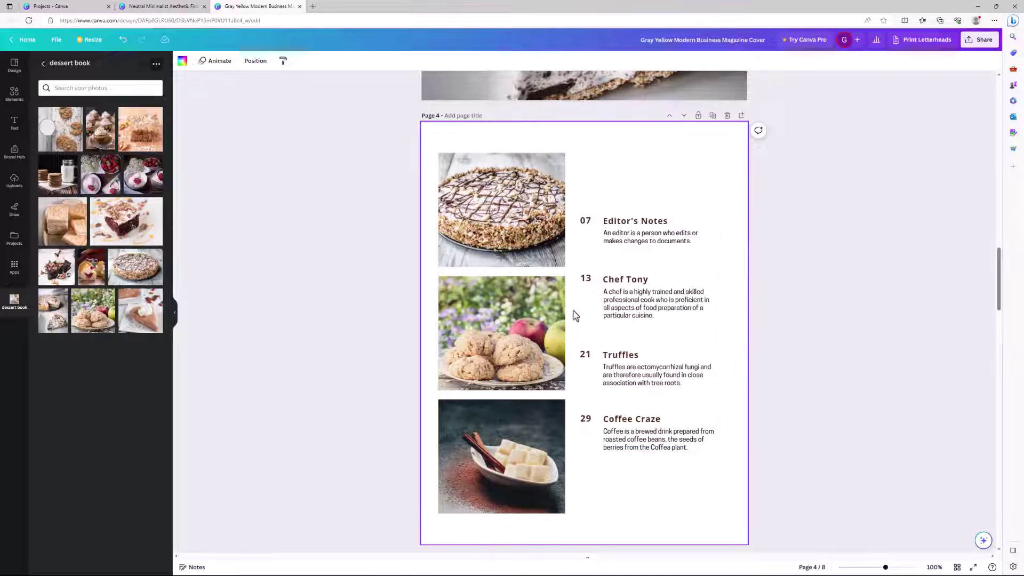
{"action": "left_click", "coordinate": [596, 314]}
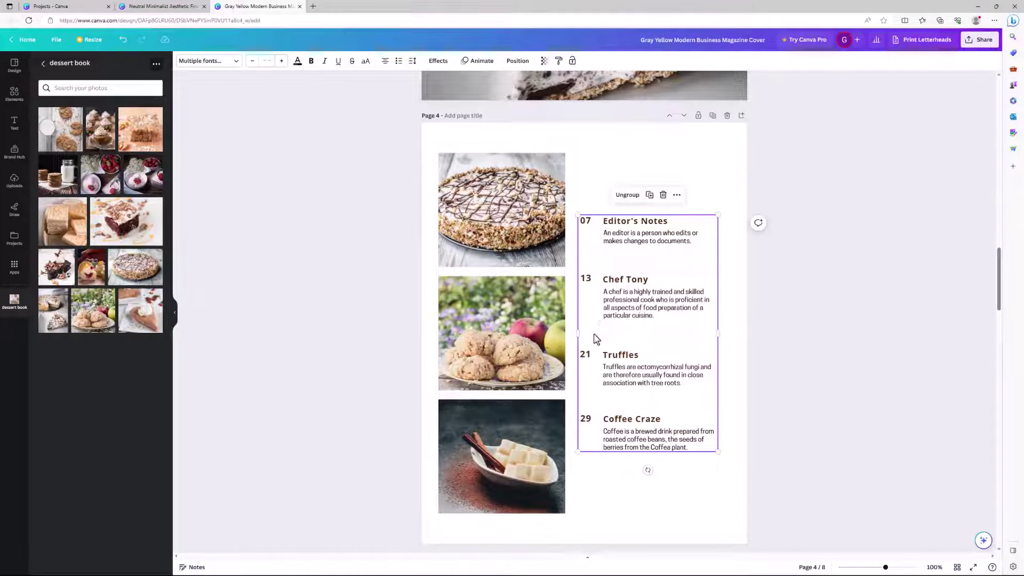
{"action": "mouse_move", "coordinate": [612, 325]}
{"action": "left_mouse_down"}
{"action": "mouse_move", "coordinate": [619, 299]}
{"action": "mouse_move", "coordinate": [614, 323]}
{"action": "left_mouse_up"}
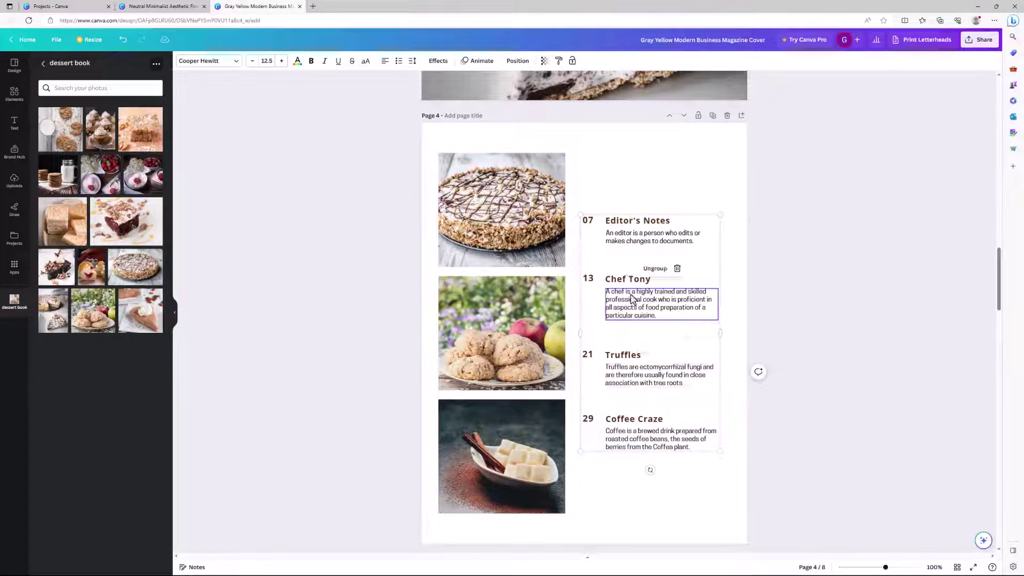
{"action": "left_click", "coordinate": [638, 215]}
{"action": "left_click", "coordinate": [671, 244]}
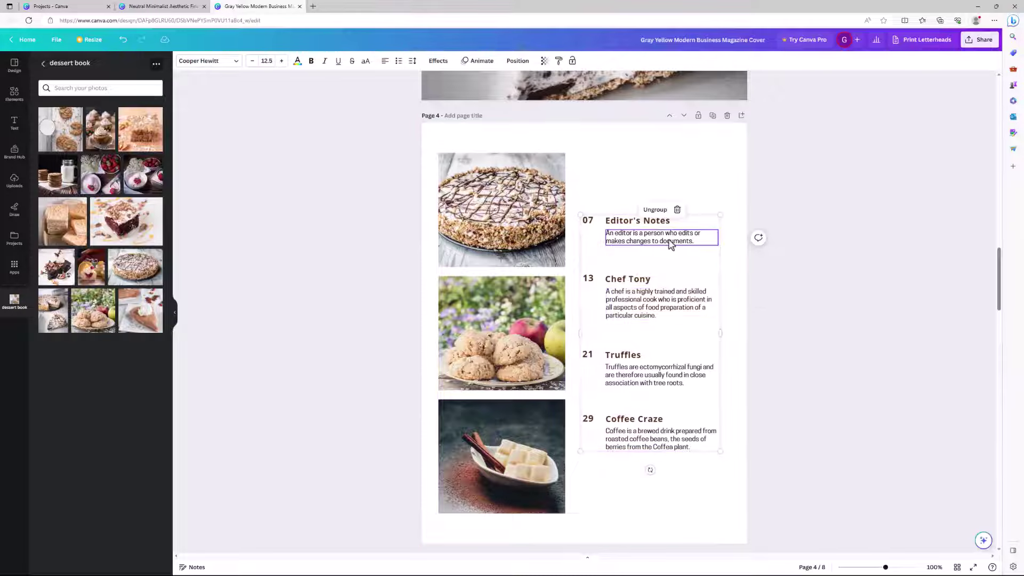
{"action": "left_click", "coordinate": [657, 212]}
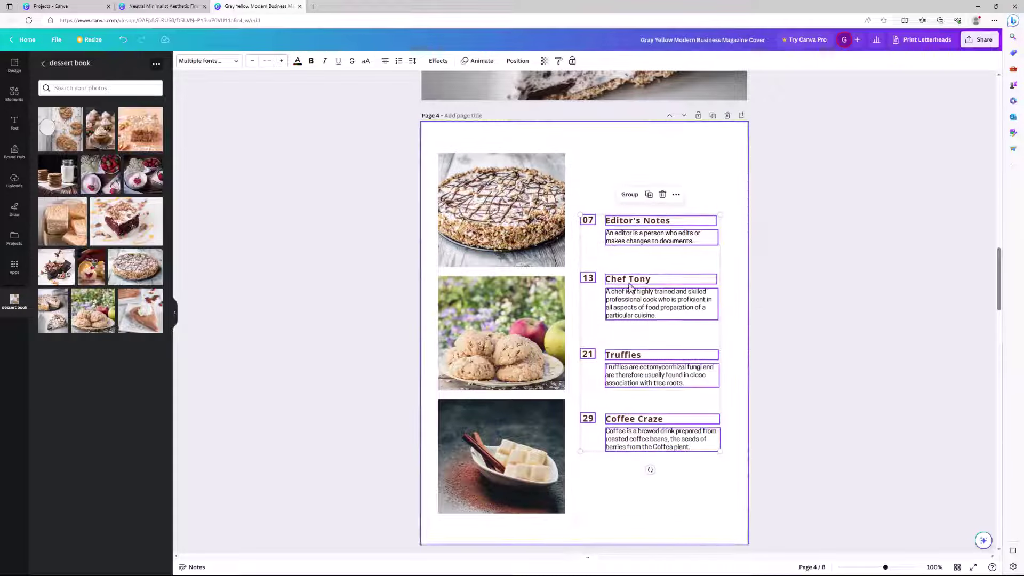
{"action": "left_click", "coordinate": [625, 490]}
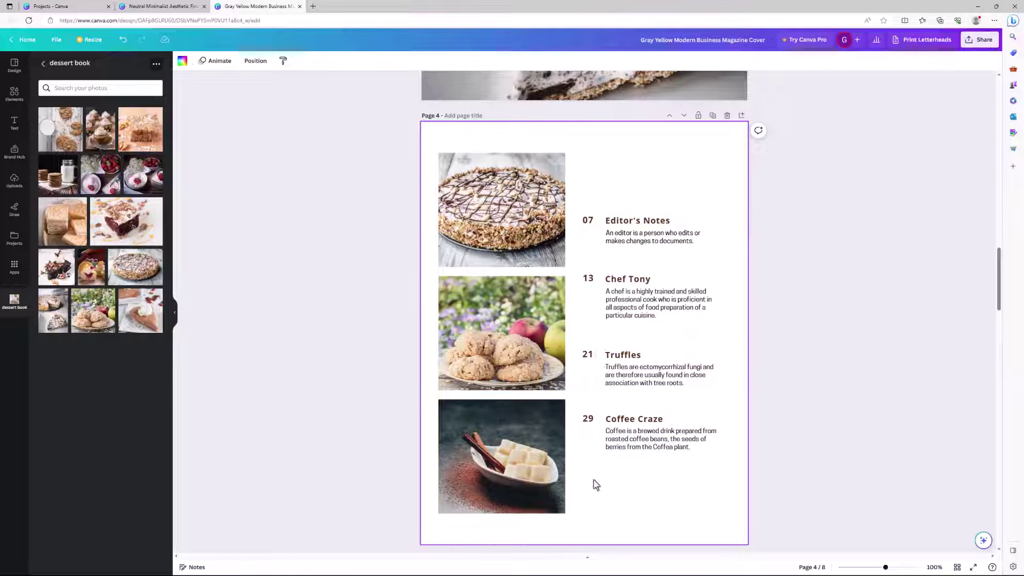
- Add a copy of the Coffee Craze entry below the list and a copy of the Editor's Notes entry above it
{"action": "left_click_drag", "start_coordinate": [716, 485], "coordinate": [608, 470]}
{"action": "left_click_drag", "start_coordinate": [689, 198], "coordinate": [608, 188]}
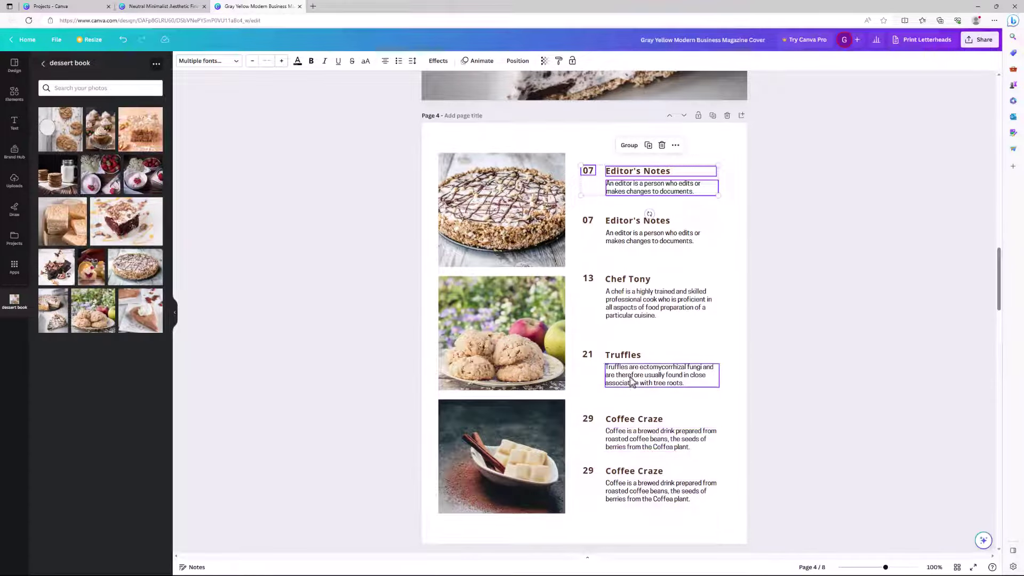
{"action": "left_click", "coordinate": [733, 245]}
- Group the number, heading and description of each of the six contents entries into separate groups
{"action": "left_click_drag", "start_coordinate": [731, 156], "coordinate": [586, 196]}
{"action": "left_click", "coordinate": [624, 145]}
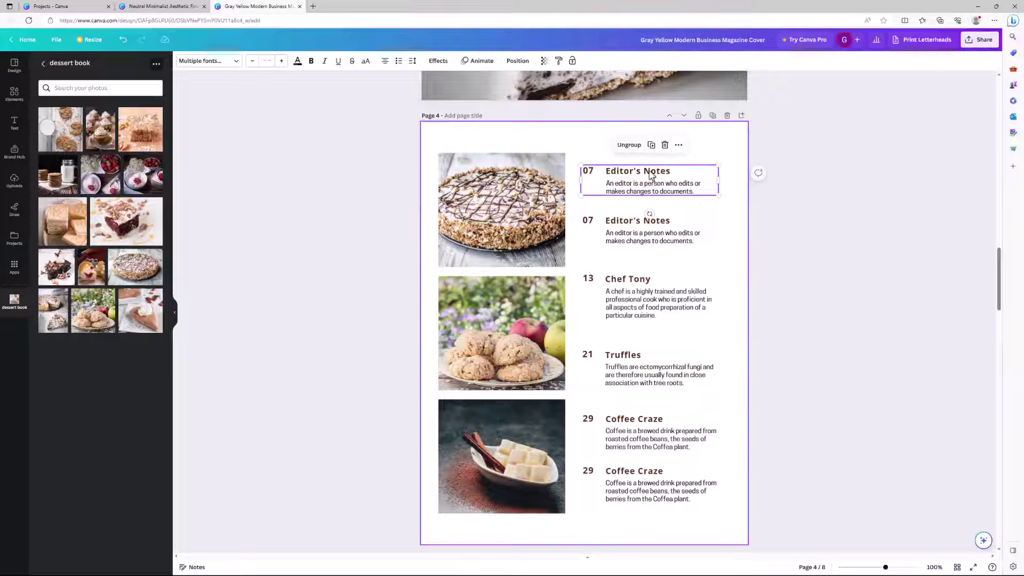
{"action": "left_click_drag", "start_coordinate": [707, 212], "coordinate": [589, 257]}
{"action": "left_click", "coordinate": [629, 194]}
{"action": "left_click_drag", "start_coordinate": [728, 270], "coordinate": [587, 322]}
{"action": "left_click", "coordinate": [627, 253]}
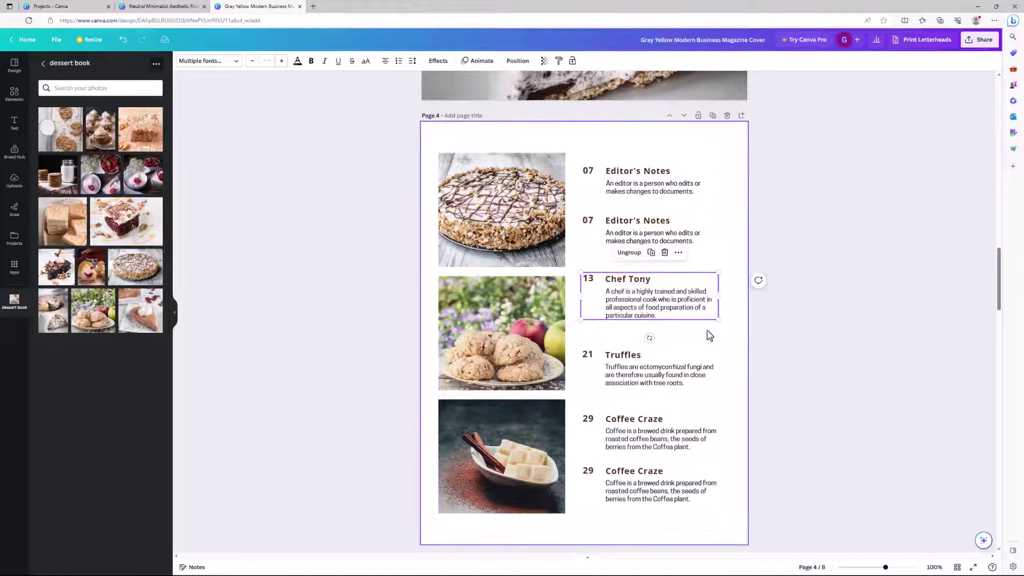
{"action": "left_click_drag", "start_coordinate": [718, 331], "coordinate": [580, 408]}
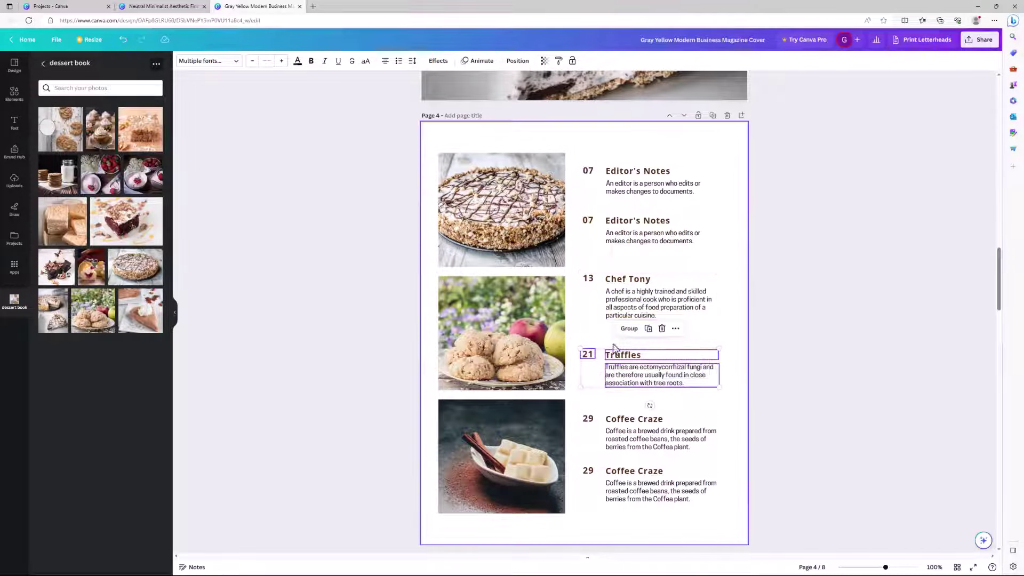
{"action": "left_click", "coordinate": [629, 328]}
{"action": "left_click_drag", "start_coordinate": [719, 405], "coordinate": [591, 453]}
{"action": "left_click", "coordinate": [630, 393]}
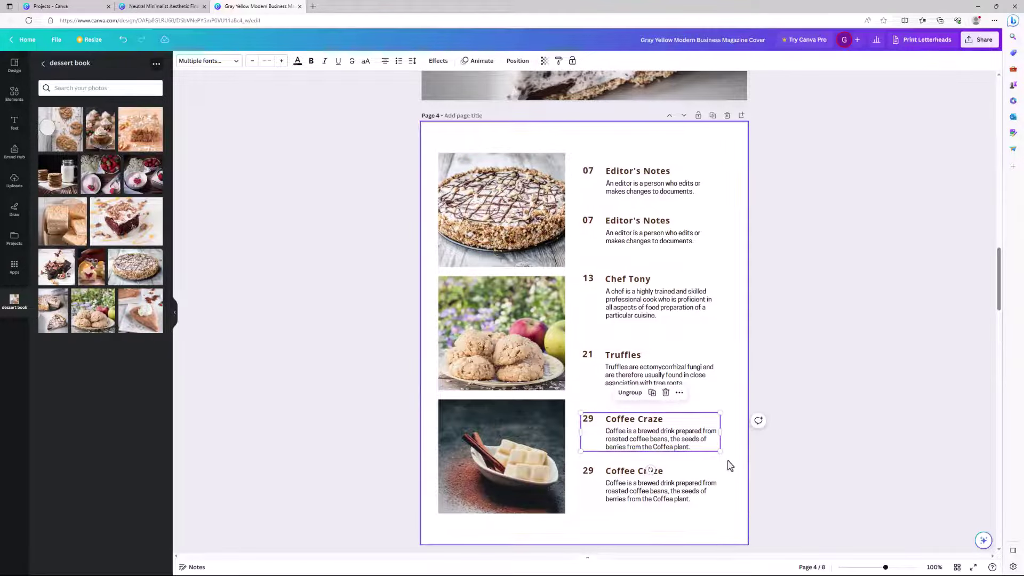
{"action": "left_click_drag", "start_coordinate": [728, 462], "coordinate": [590, 507]}
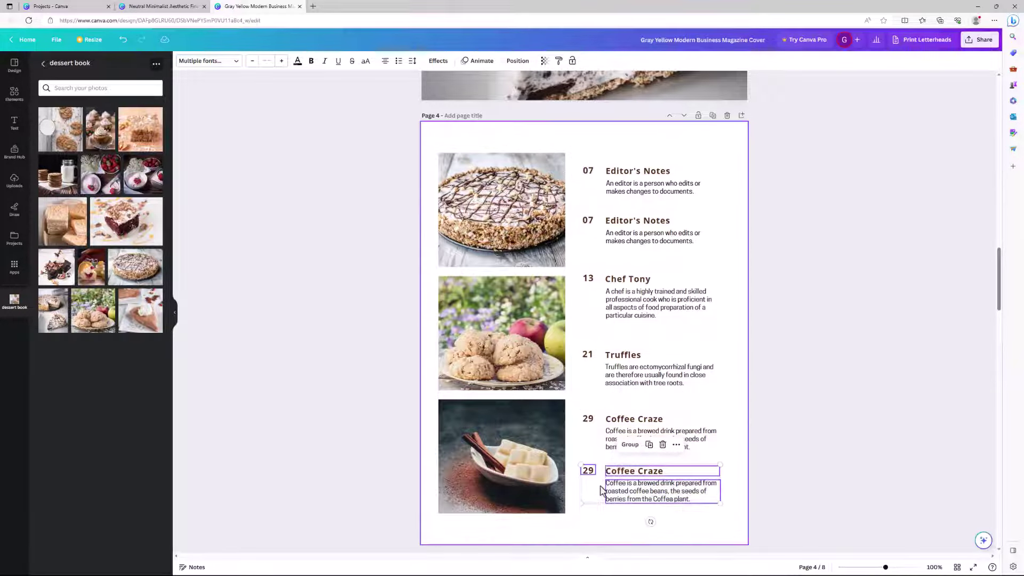
{"action": "left_click", "coordinate": [630, 445]}
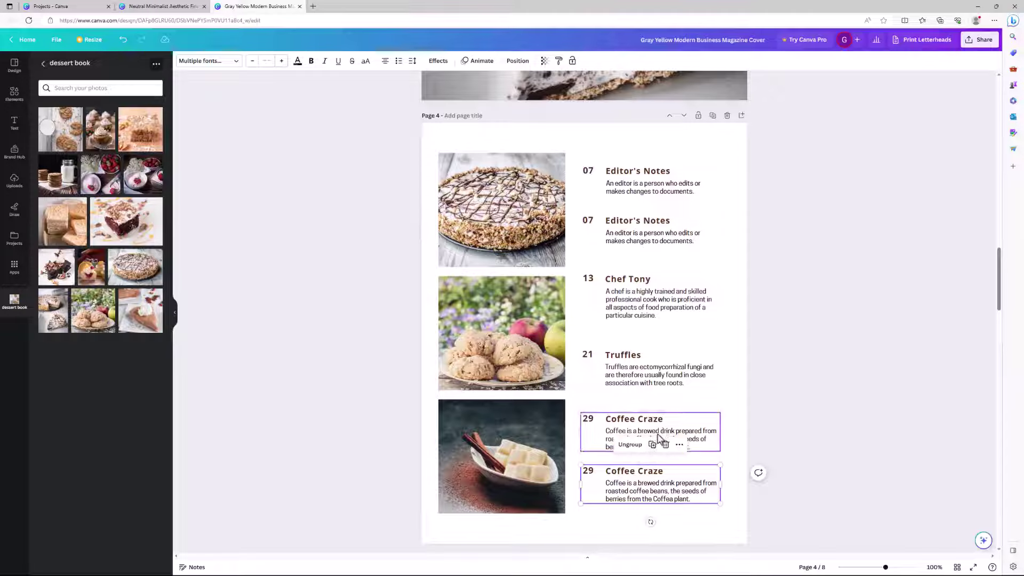
- Line up the last Coffee Craze entry with the lowest photo's bottom edge and the first Editor's Notes entry with the uppermost photo's top edge
{"action": "left_click", "coordinate": [659, 440]}
{"action": "left_click", "coordinate": [647, 388]}
{"action": "left_click", "coordinate": [678, 184]}
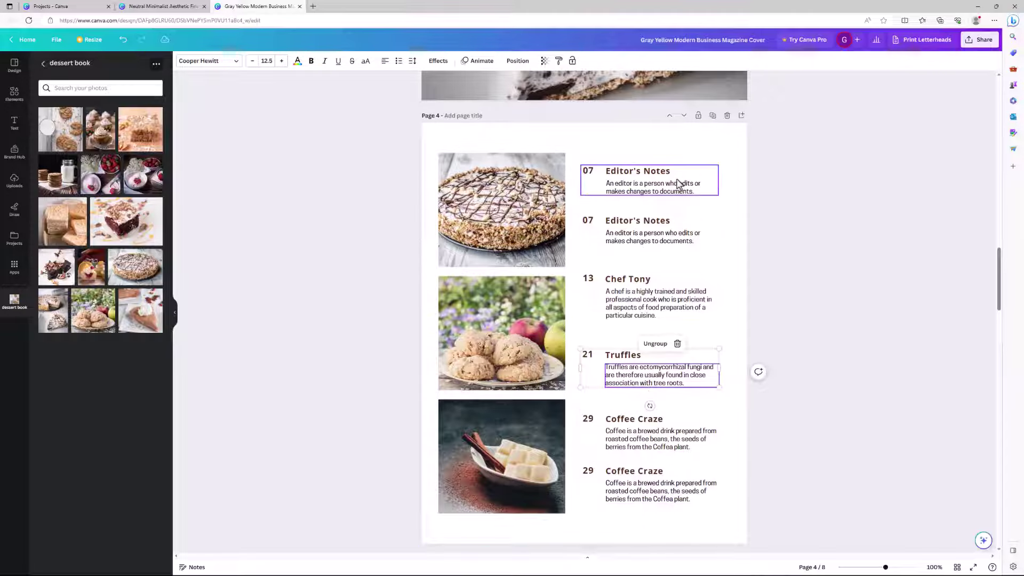
{"action": "left_click", "coordinate": [650, 232]}
{"action": "left_click_drag", "start_coordinate": [725, 149], "coordinate": [643, 389]}
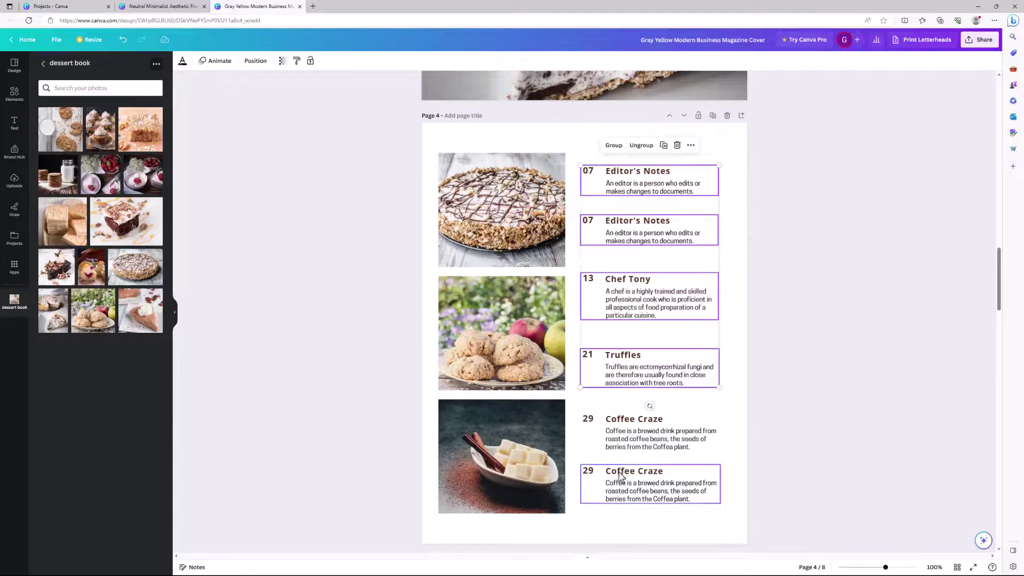
{"action": "left_click_drag", "start_coordinate": [624, 474], "coordinate": [621, 481]}
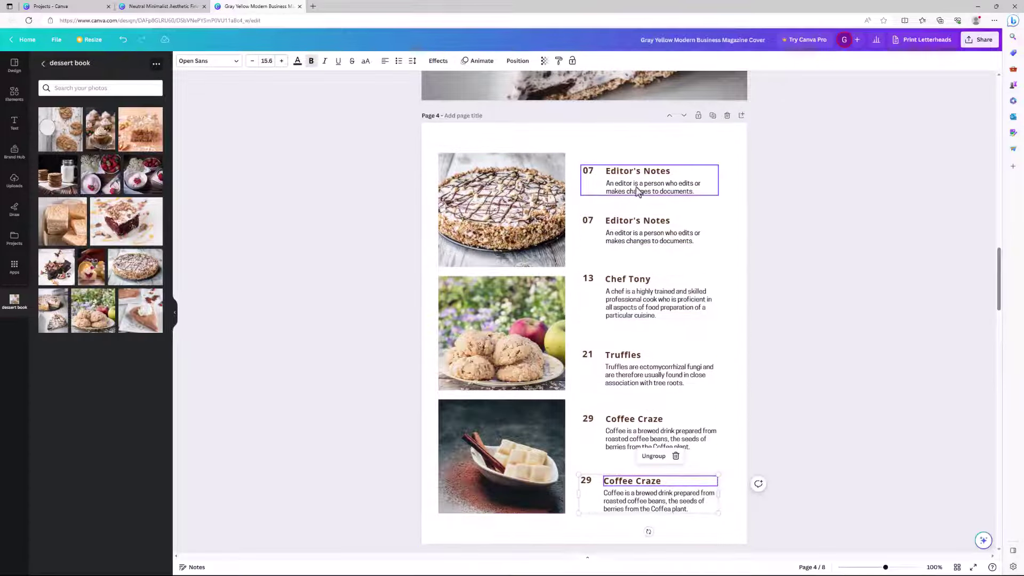
{"action": "left_click_drag", "start_coordinate": [635, 181], "coordinate": [636, 168]}
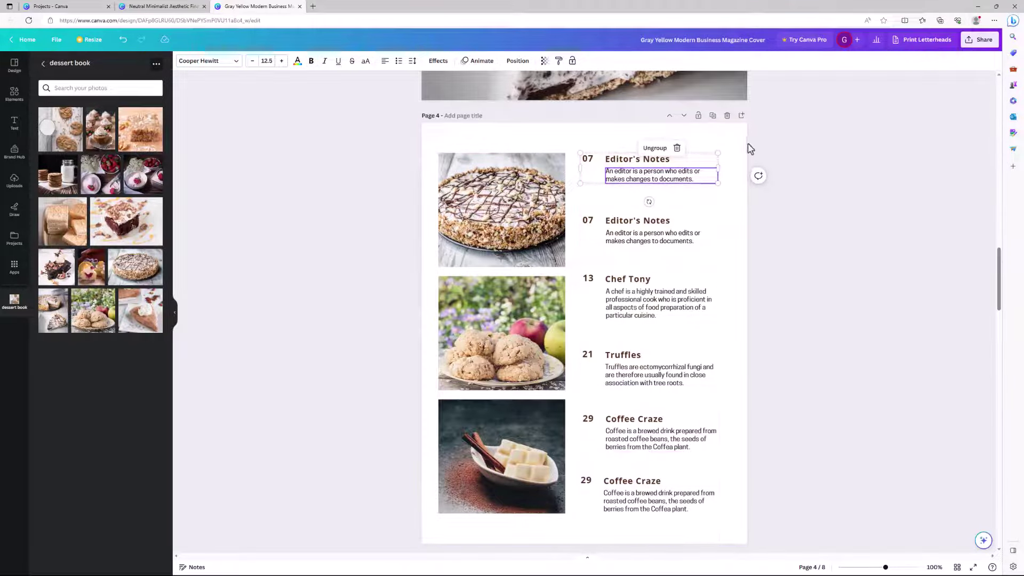
- Space the six contents entries evenly in the vertical direction and left-align them at about X 4.32 in
{"action": "left_click_drag", "start_coordinate": [724, 149], "coordinate": [634, 499]}
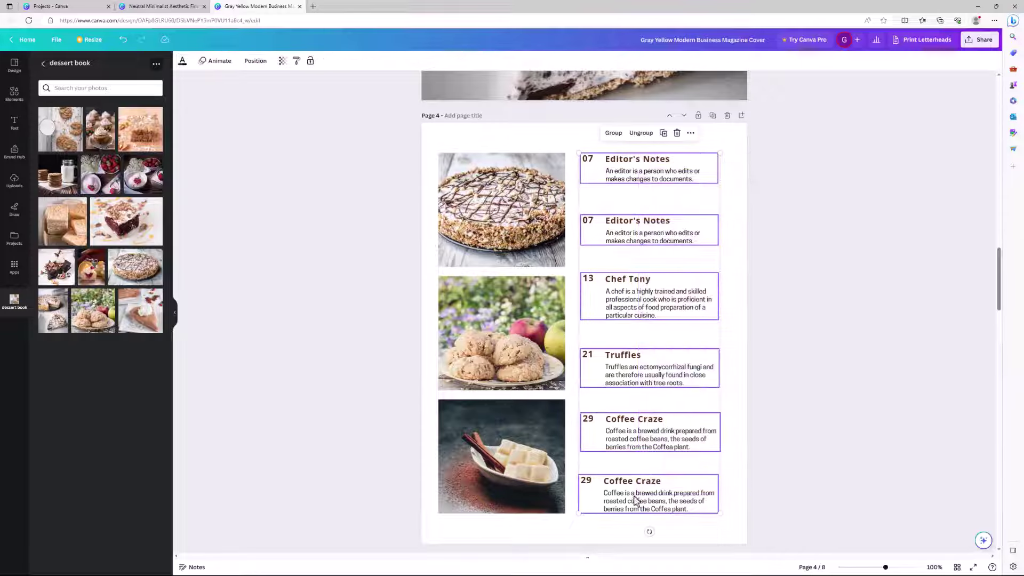
{"action": "left_click", "coordinate": [257, 62]}
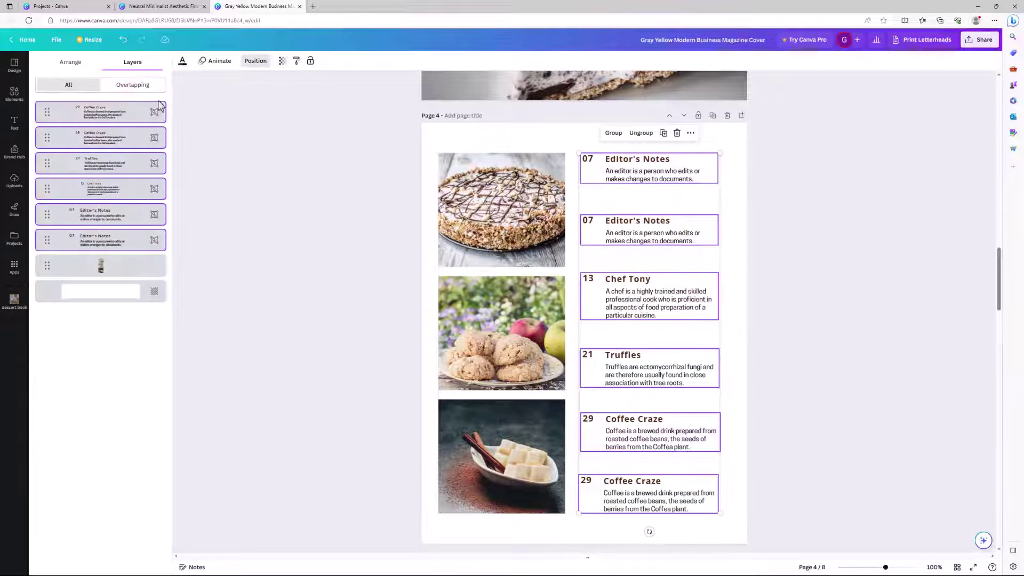
{"action": "left_click", "coordinate": [71, 63]}
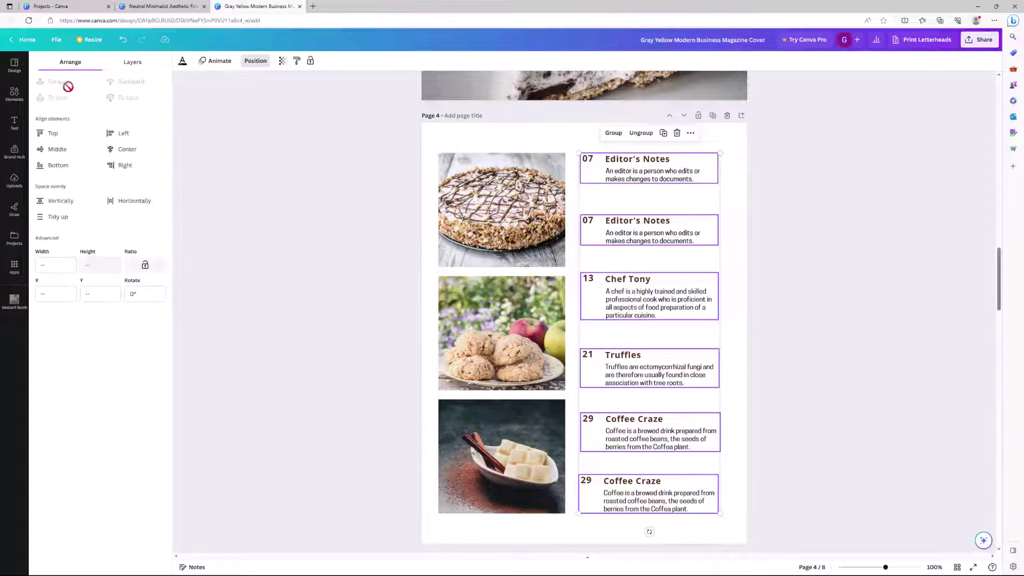
{"action": "left_click", "coordinate": [52, 205]}
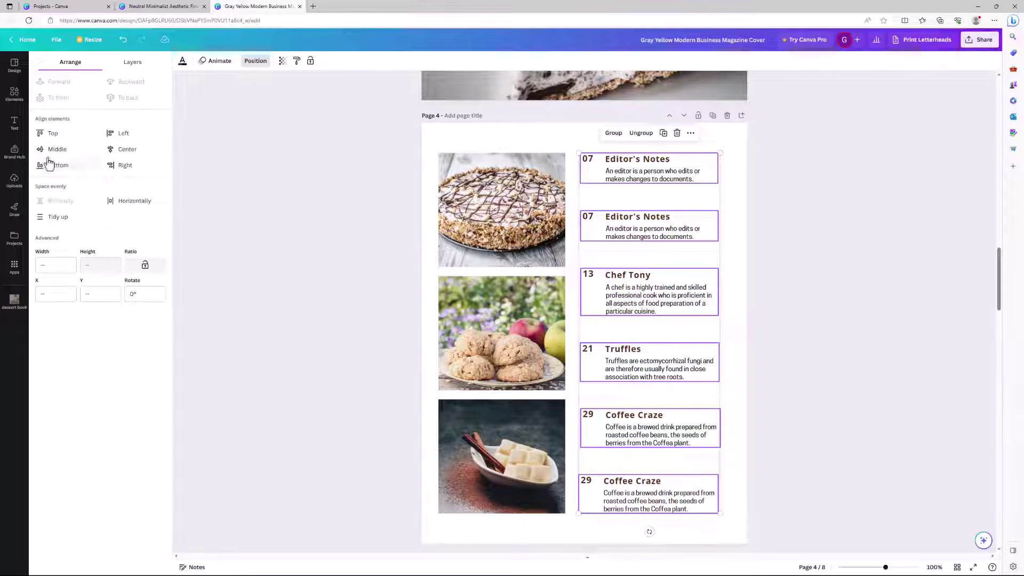
{"action": "left_click", "coordinate": [110, 137]}
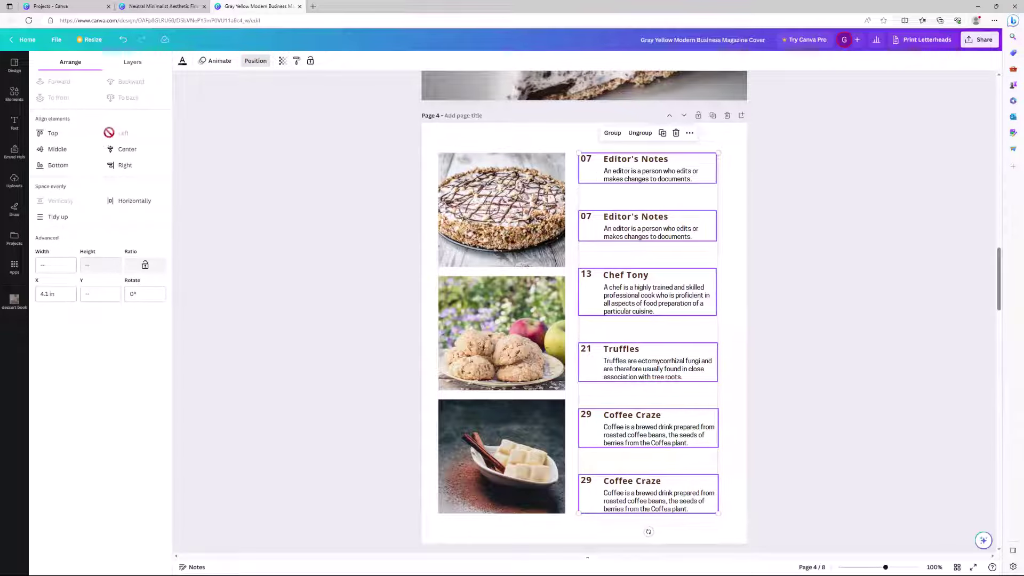
{"action": "left_click_drag", "start_coordinate": [644, 285], "coordinate": [651, 282]}
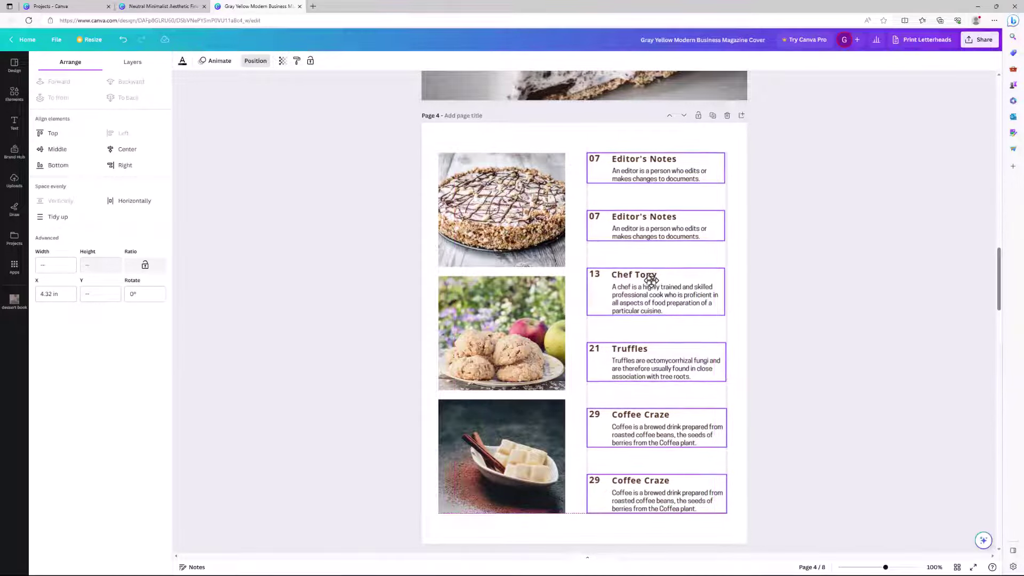
{"action": "left_click", "coordinate": [821, 270]}
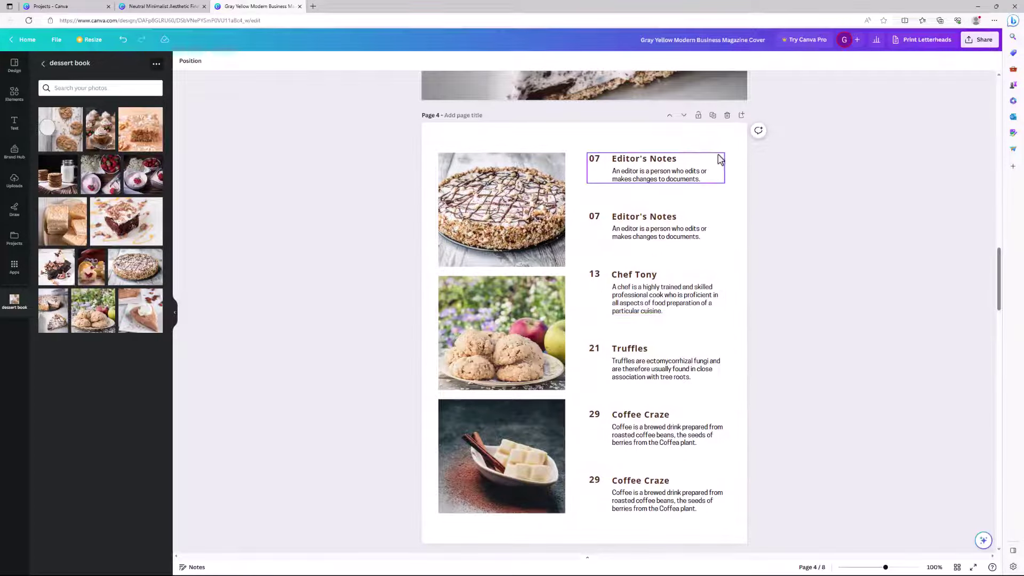
- Move the two Editor's Notes entries down and the two Coffee Craze entries up to make the contents list more compact
{"action": "left_click_drag", "start_coordinate": [644, 499], "coordinate": [641, 480]}
{"action": "left_click_drag", "start_coordinate": [702, 172], "coordinate": [652, 240]}
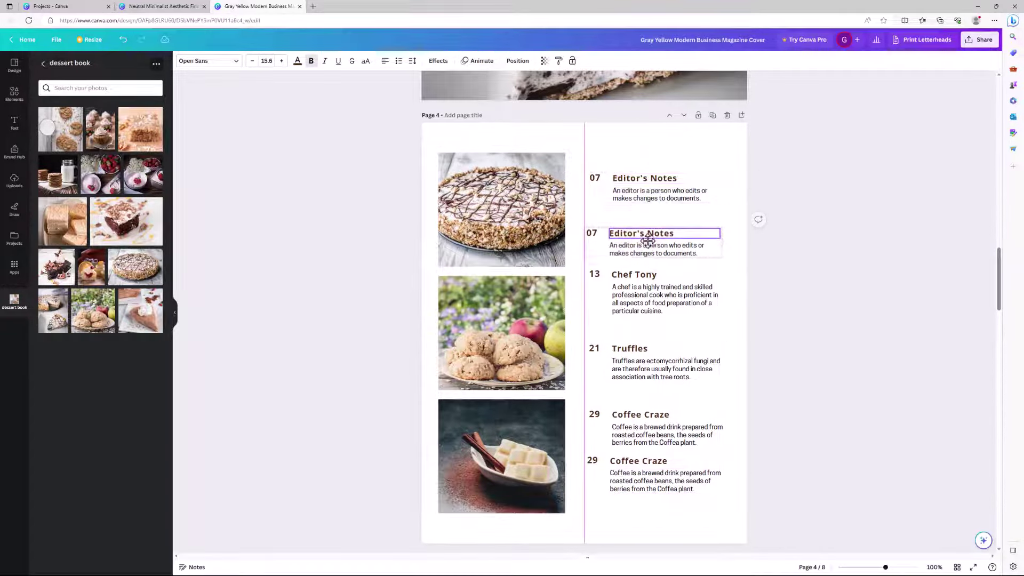
{"action": "left_click_drag", "start_coordinate": [660, 192], "coordinate": [661, 211]}
{"action": "left_click_drag", "start_coordinate": [657, 426], "coordinate": [651, 403]}
{"action": "left_click_drag", "start_coordinate": [634, 463], "coordinate": [630, 451]}
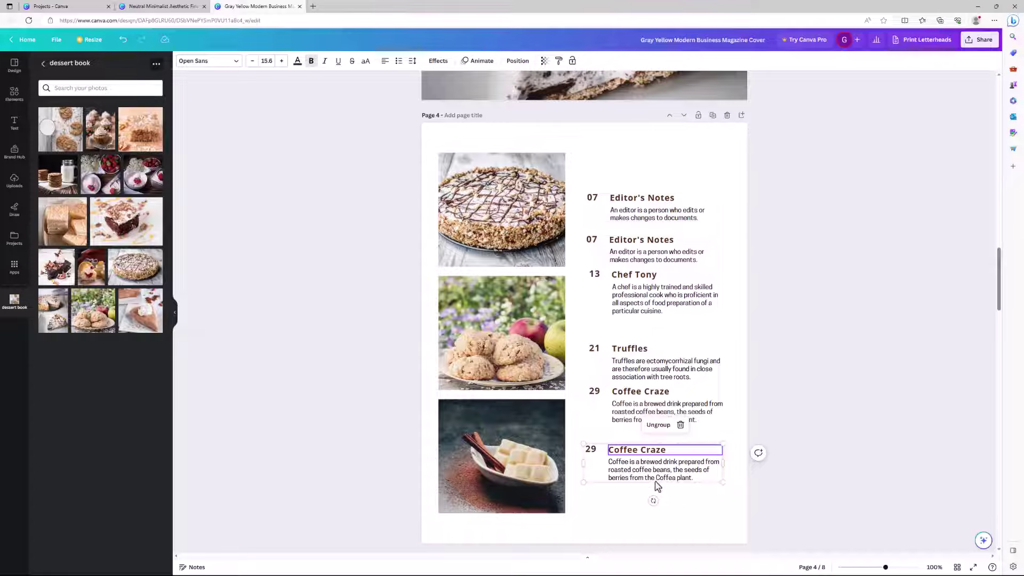
- Redistribute the six compacted contents entries evenly in the vertical direction and align their left edges
{"action": "left_click_drag", "start_coordinate": [720, 166], "coordinate": [586, 483]}
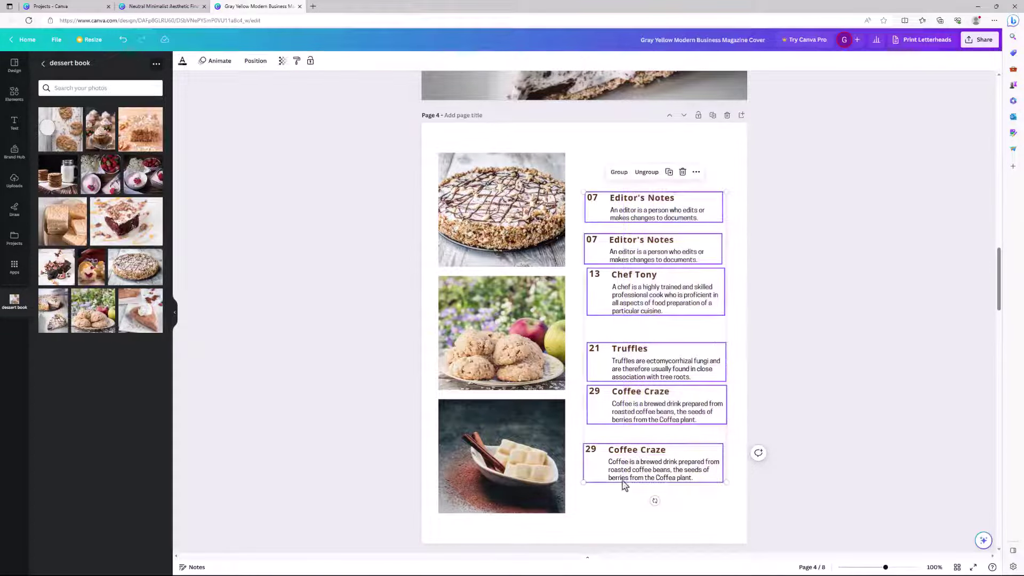
{"action": "left_click", "coordinate": [255, 64]}
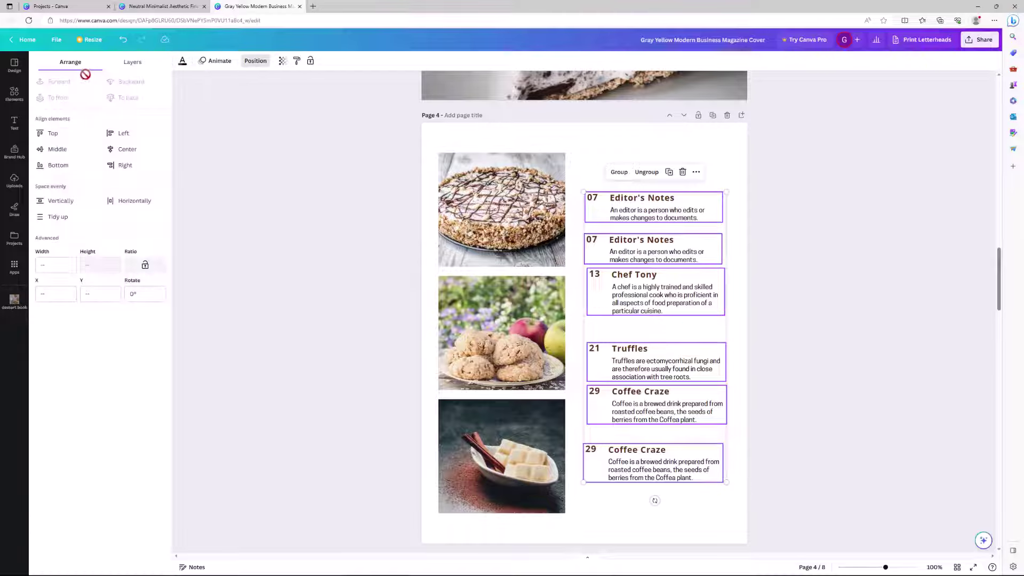
{"action": "left_click", "coordinate": [60, 200]}
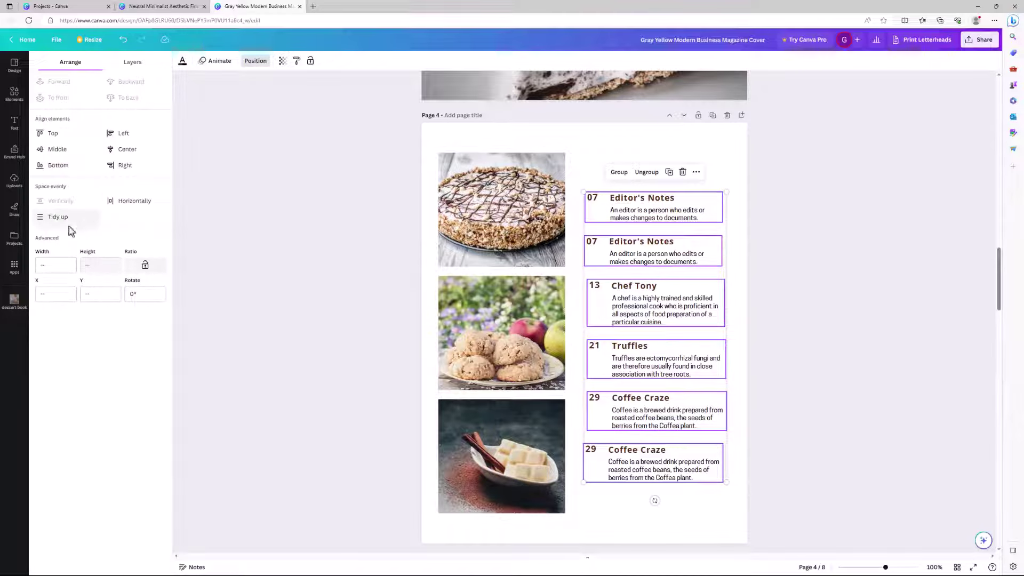
{"action": "left_click", "coordinate": [110, 136]}
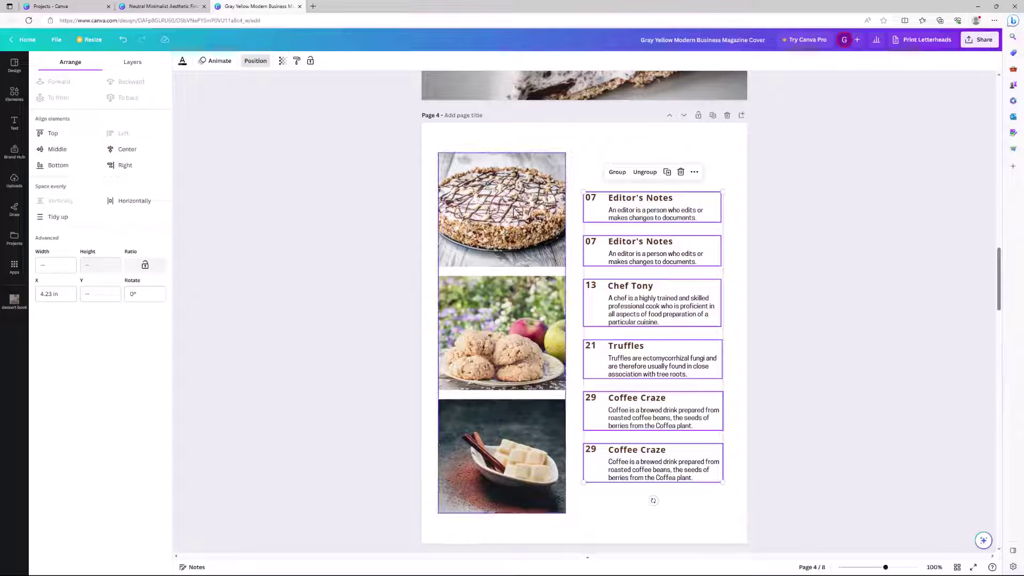
{"action": "left_click", "coordinate": [734, 167]}
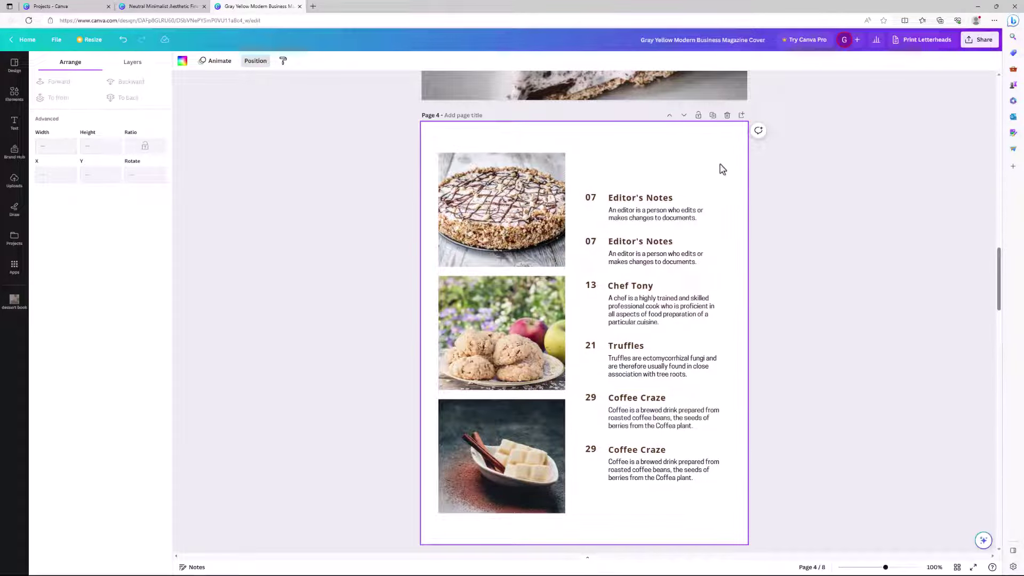
- Group all six contents entries on page 4 into one block
{"action": "left_click_drag", "start_coordinate": [720, 165], "coordinate": [598, 479]}
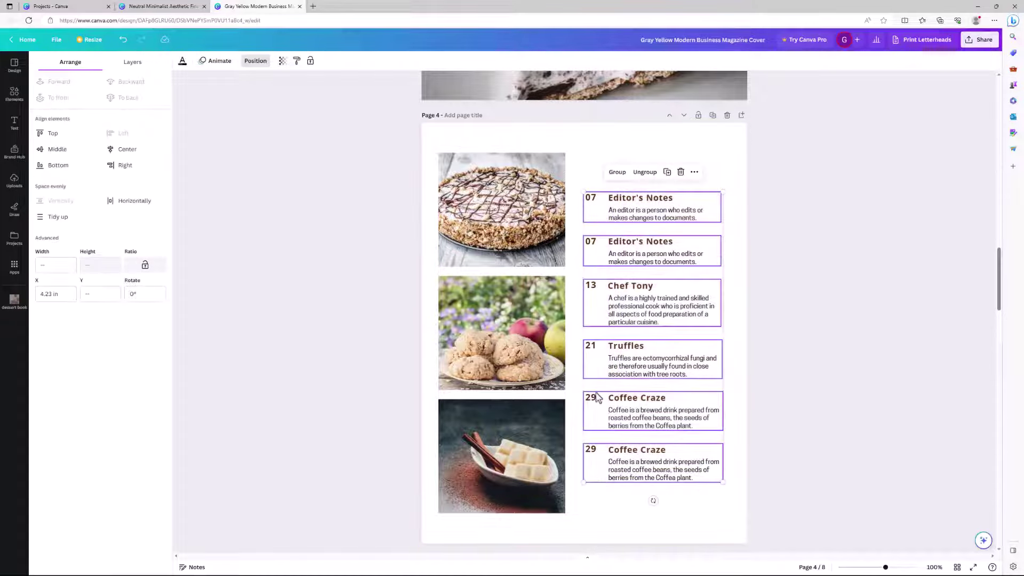
{"action": "left_click", "coordinate": [616, 173]}
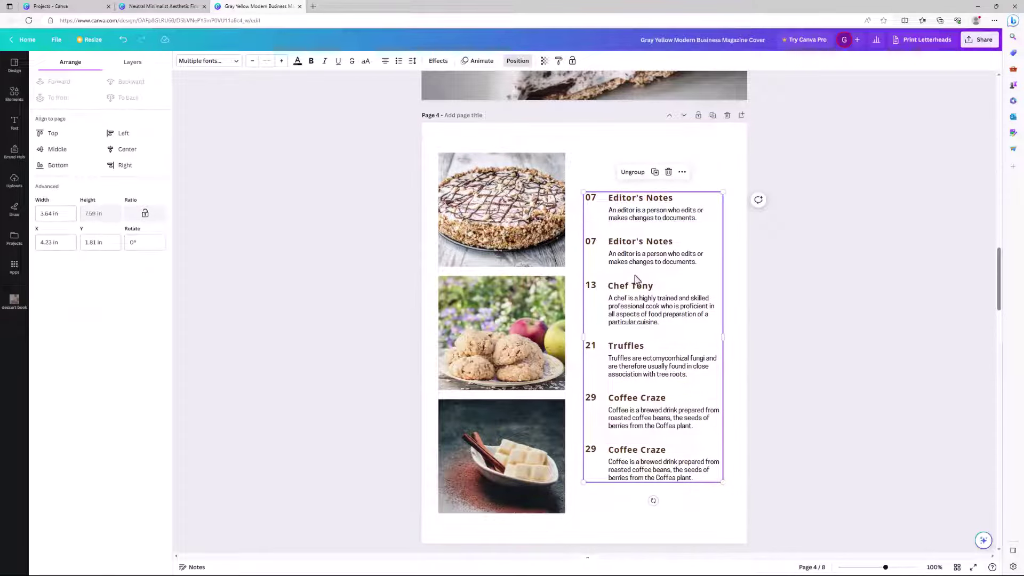
- Try extending the first Editor's Notes description with two blank lines, and remove them again
{"action": "left_click", "coordinate": [702, 222]}
{"action": "left_click", "coordinate": [701, 218]}
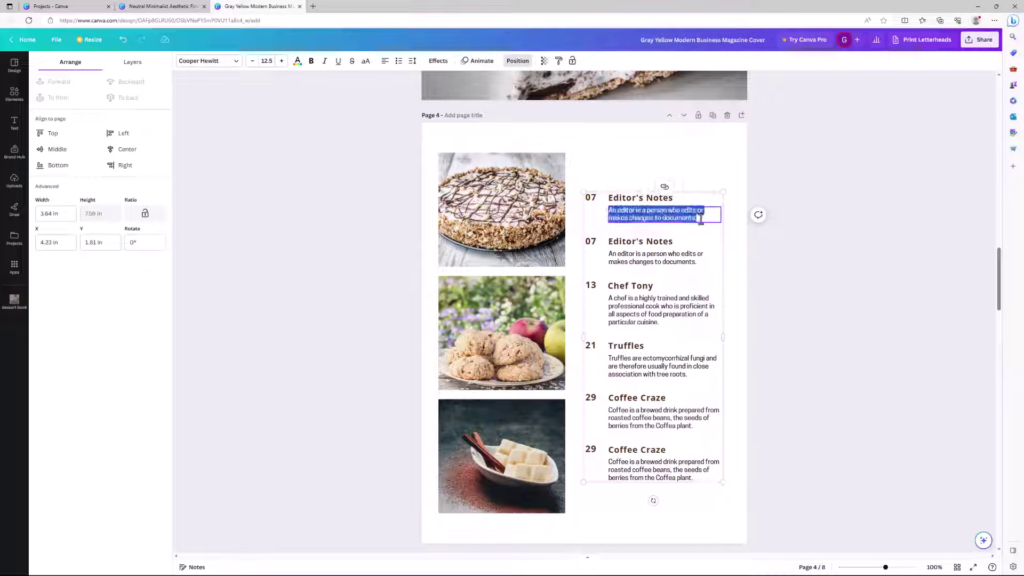
{"action": "left_click", "coordinate": [705, 218]}
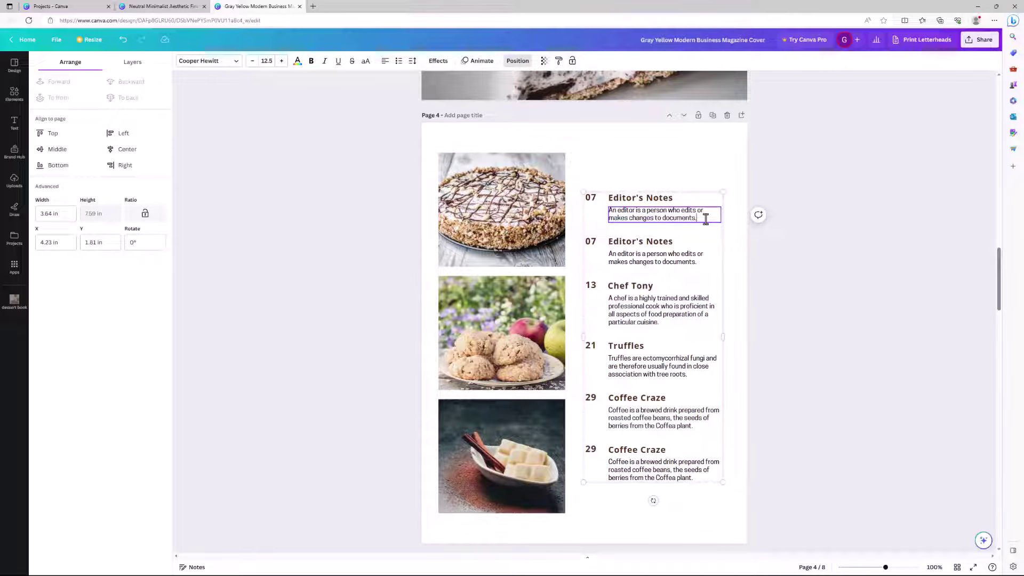
{"action": "key", "text": "Return"}
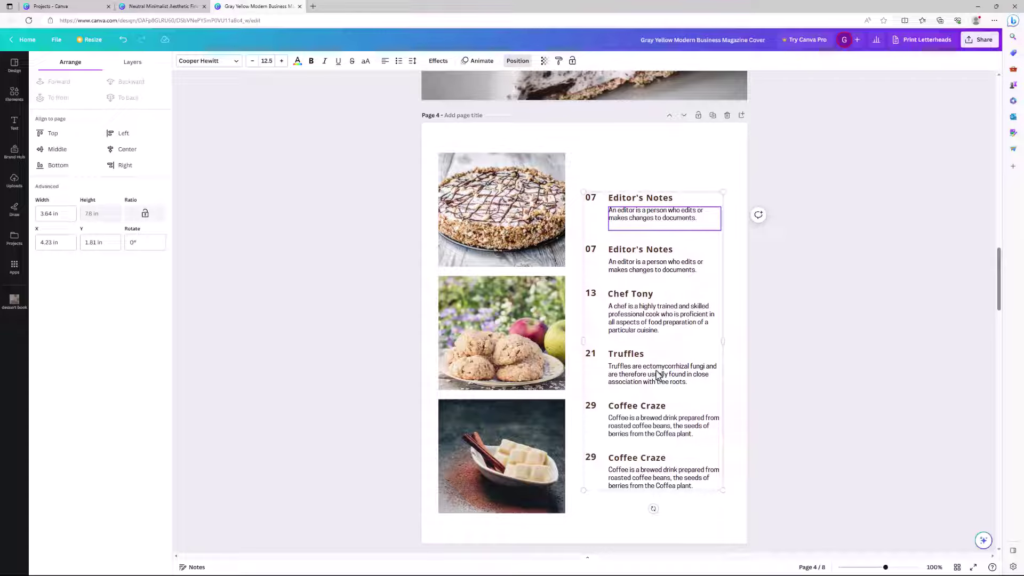
{"action": "key", "text": "Return"}
{"action": "left_click", "coordinate": [812, 272]}
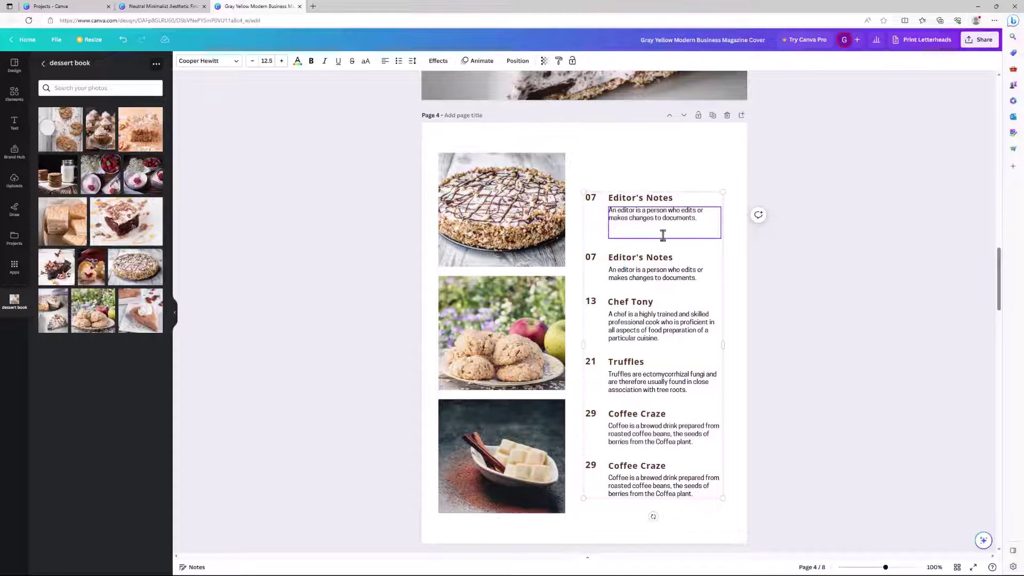
{"action": "key", "text": "BackSpace"}
{"action": "key", "text": "Escape"}
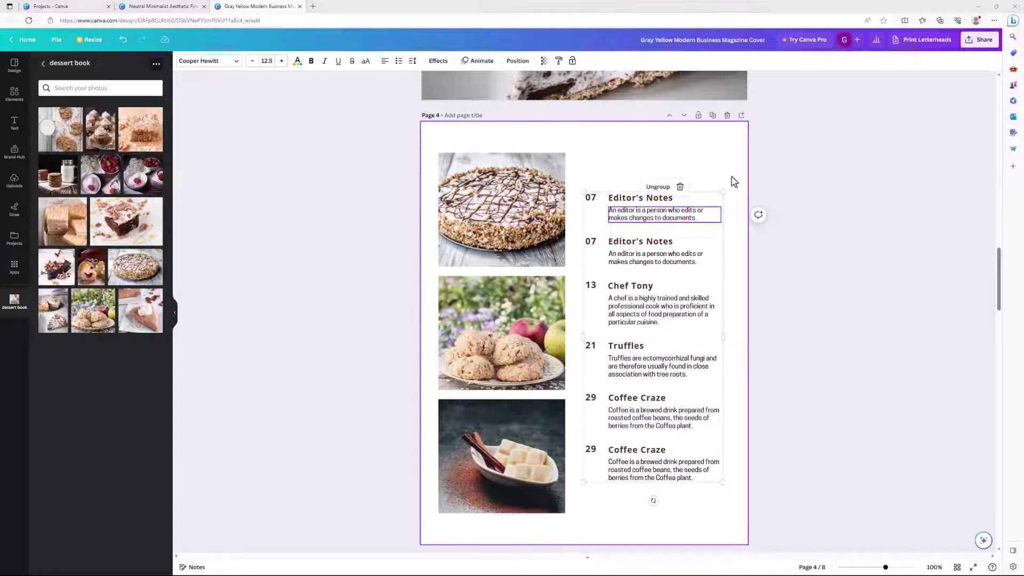
- Set the text box anchor of the grouped contents entries to the middle
{"action": "left_click_drag", "start_coordinate": [734, 156], "coordinate": [580, 493]}
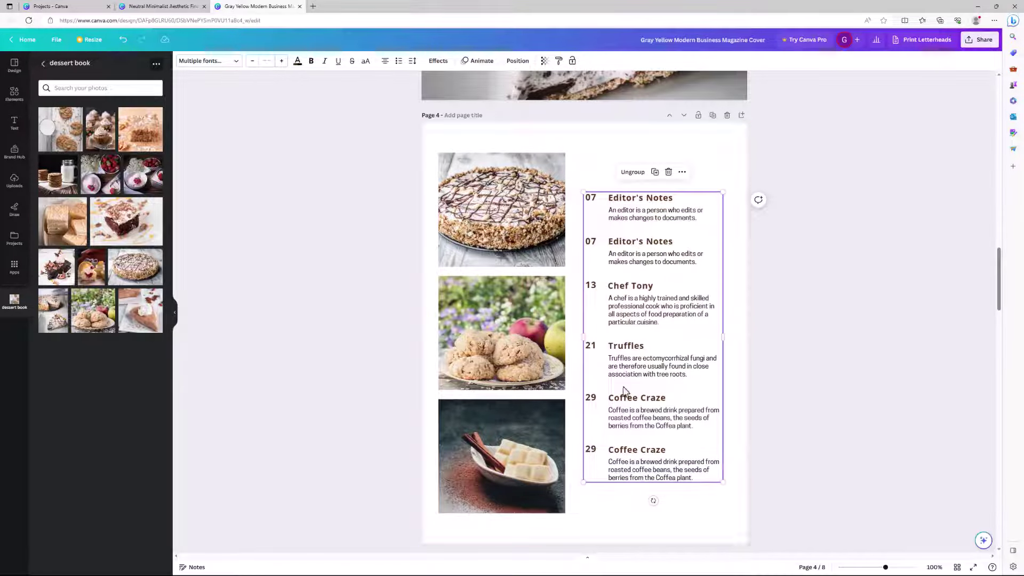
{"action": "left_click", "coordinate": [412, 62]}
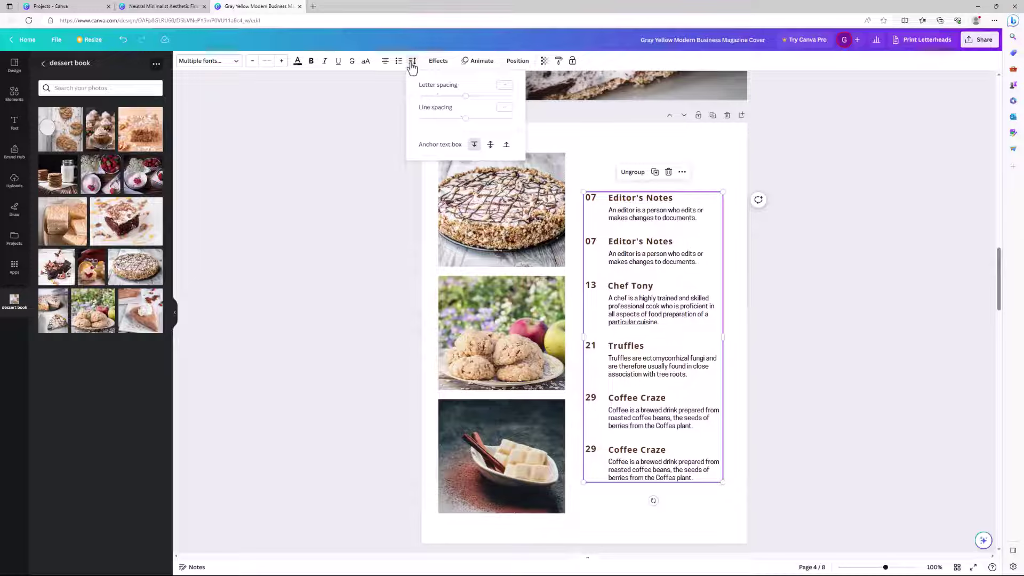
{"action": "left_click", "coordinate": [489, 148]}
- Extend the first Editor's Notes description with several blank lines so the grouped entries spread up and down
{"action": "left_click", "coordinate": [699, 223]}
{"action": "left_click", "coordinate": [700, 220]}
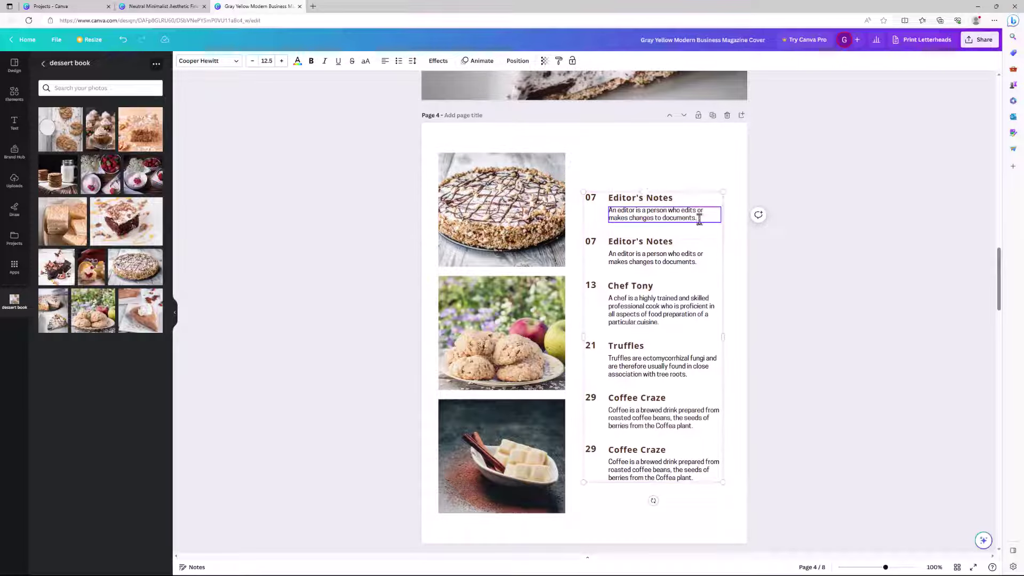
{"action": "key", "text": "Return"}
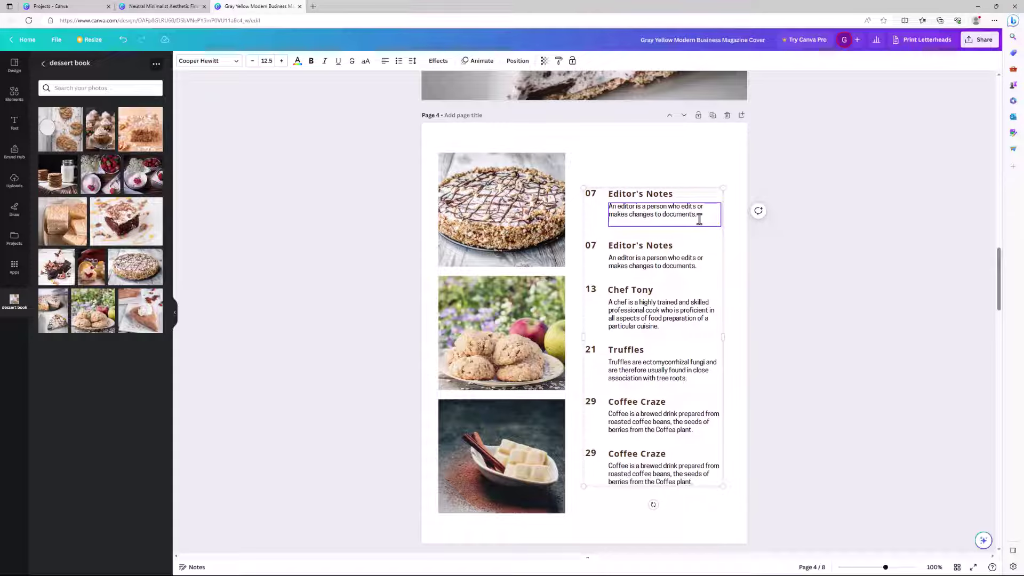
{"action": "key", "text": "Return"}
{"action": "key", "text": "Return"}
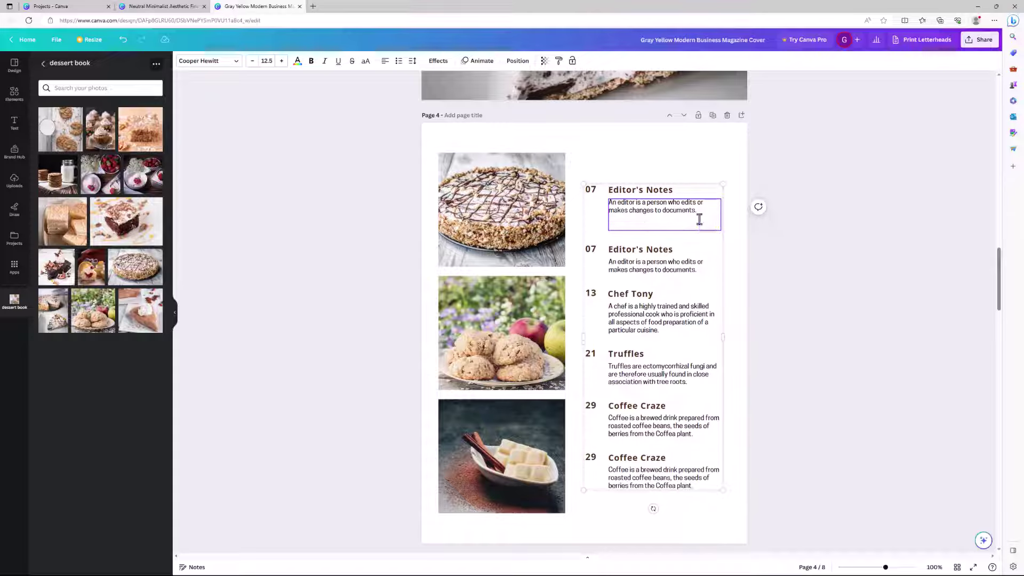
{"action": "key", "text": "Return"}
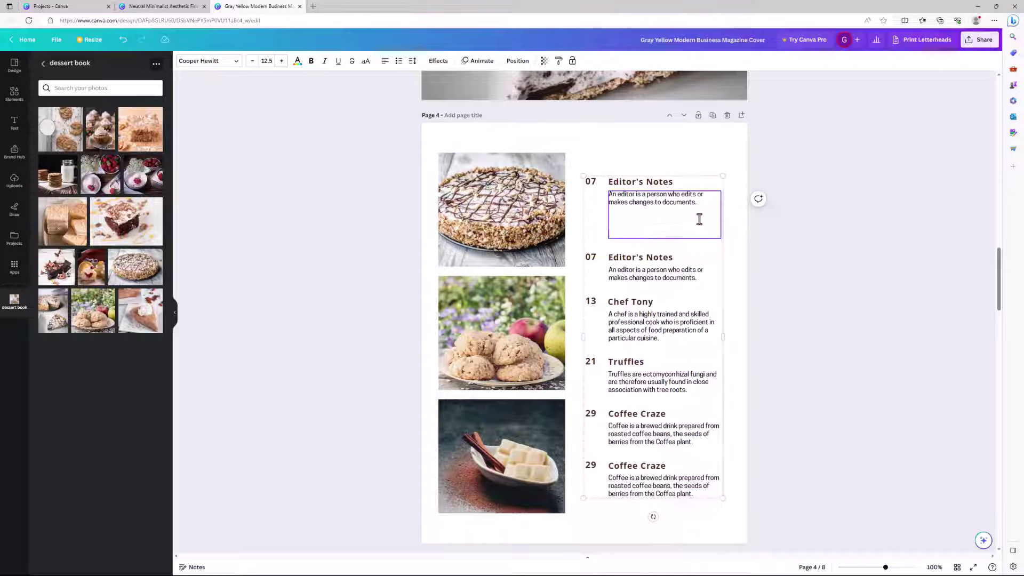
{"action": "key", "text": "Return"}
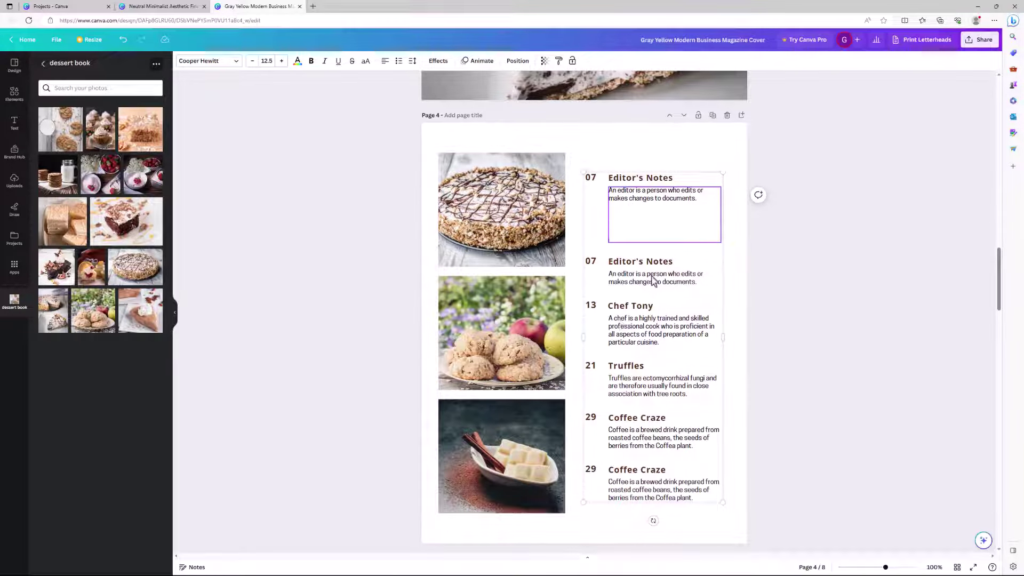
- Replace the first Editor's Notes heading with "Recipe Title" followed by filler characters to test a longer title
{"action": "left_click", "coordinate": [664, 164]}
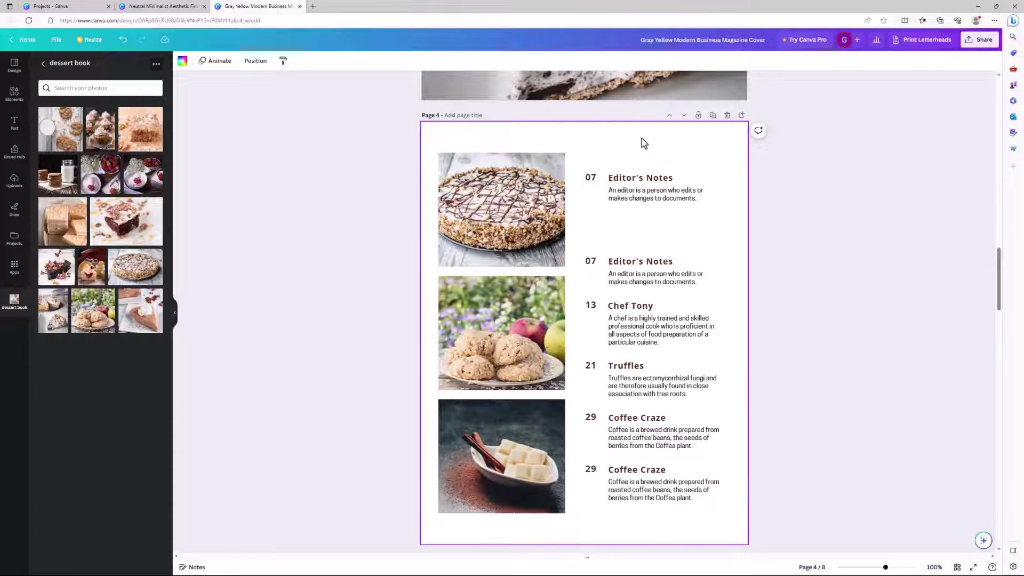
{"action": "left_click", "coordinate": [625, 187]}
{"action": "double_click", "coordinate": [626, 180]}
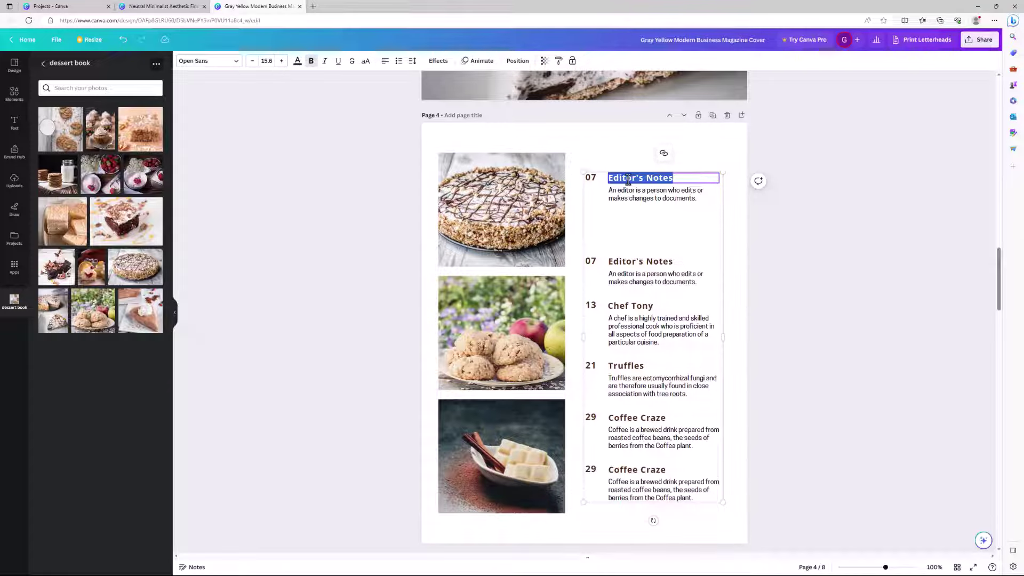
{"action": "type", "text": "Recipe"}
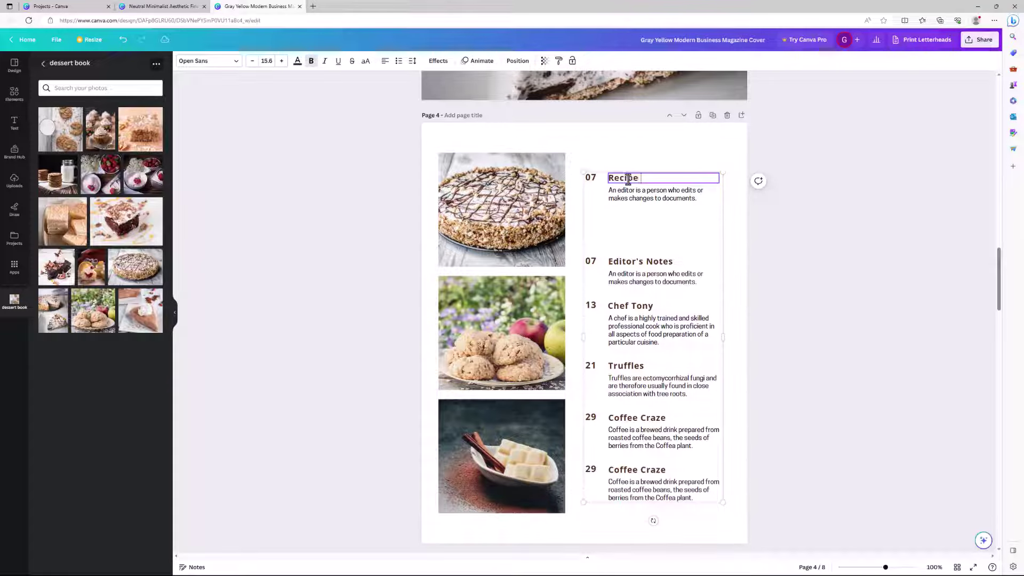
{"action": "type", "text": " Til"}
{"action": "key", "text": "BackSpace"}
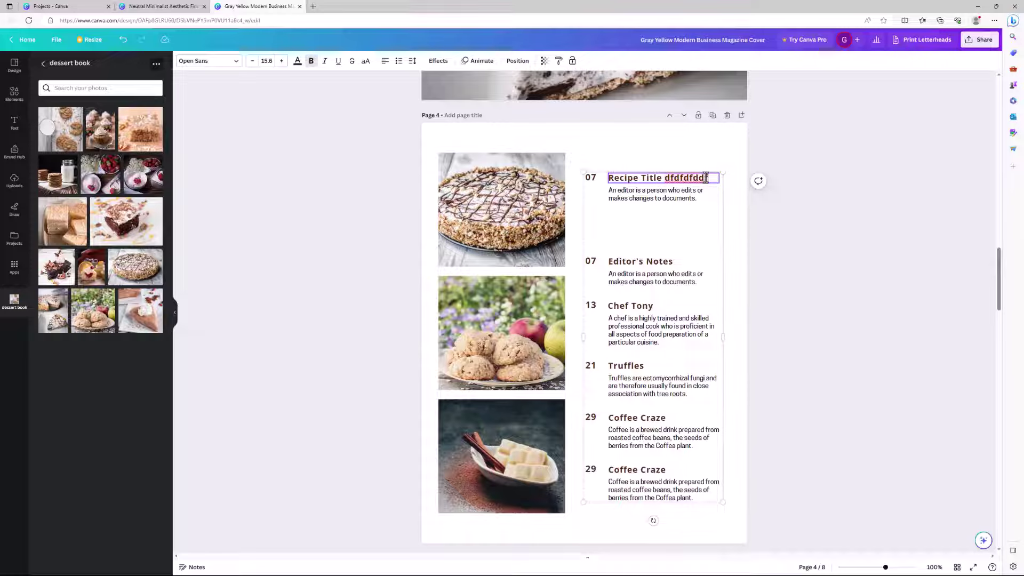
- Set the first entry's heading to font size 14 and delete the filler characters after "Recipe Title"
{"action": "left_click", "coordinate": [267, 61]}
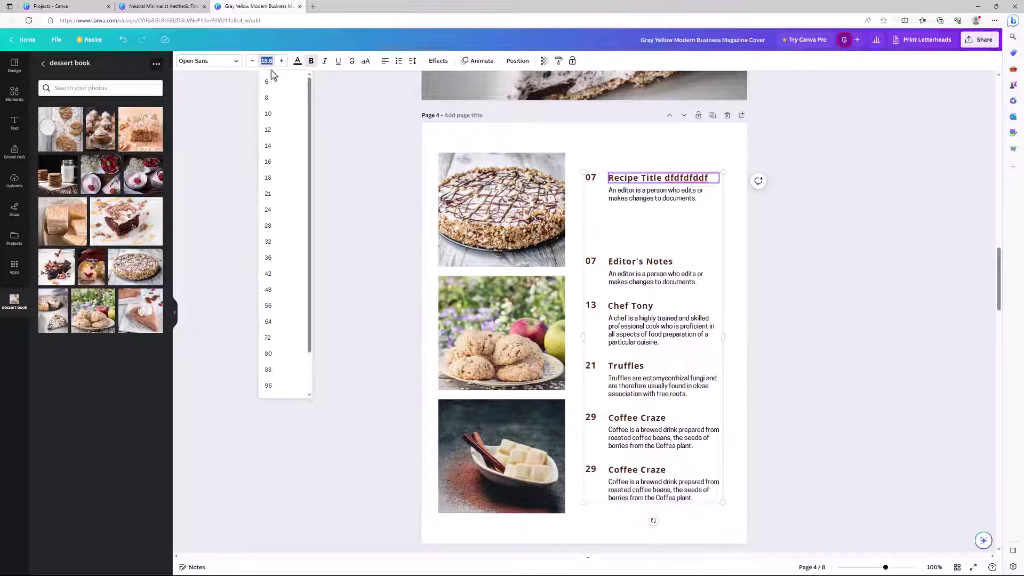
{"action": "left_click", "coordinate": [271, 150]}
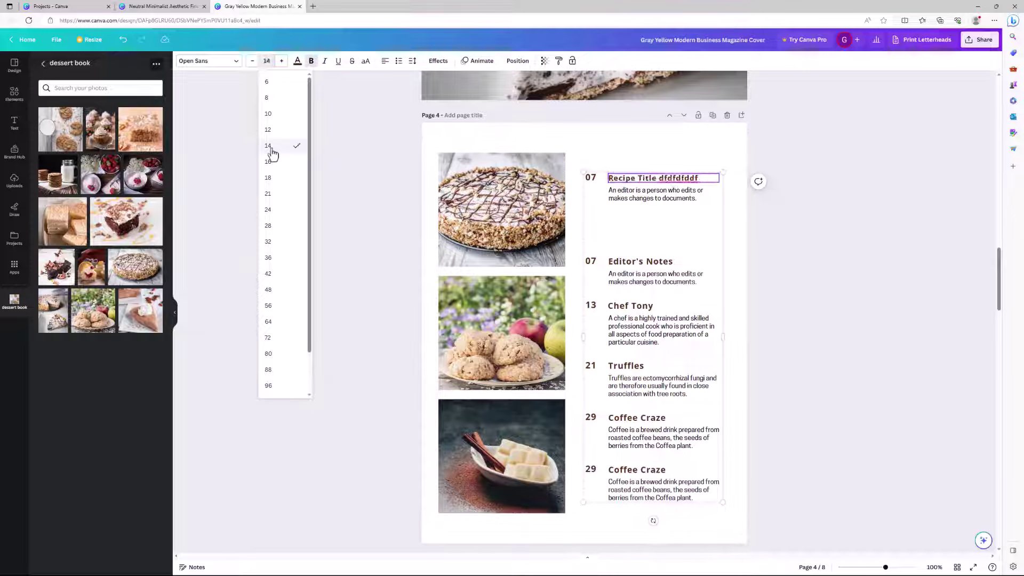
{"action": "left_click", "coordinate": [691, 179]}
{"action": "left_click_drag", "start_coordinate": [697, 178], "coordinate": [658, 181]}
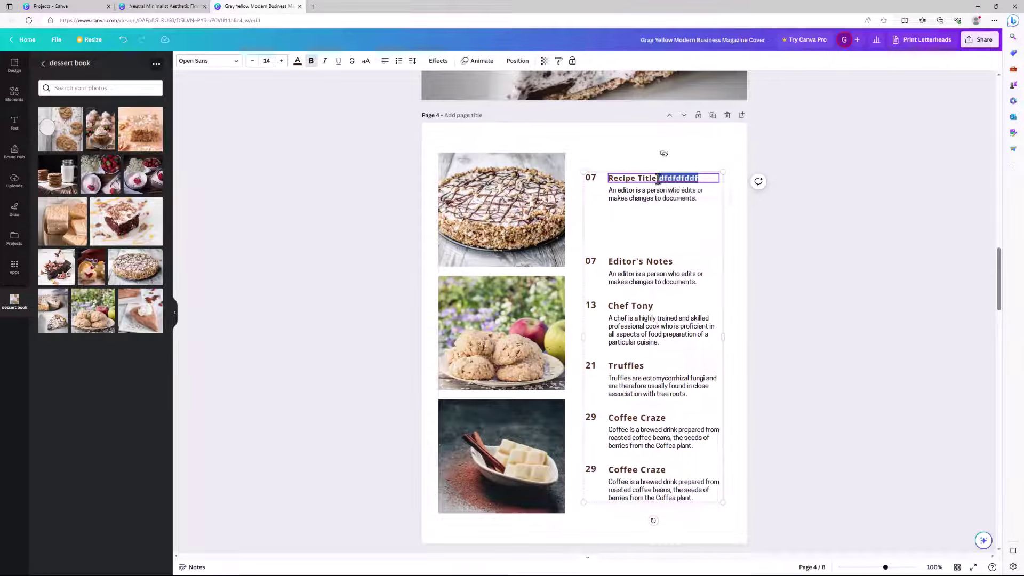
{"action": "key", "text": "BackSpace"}
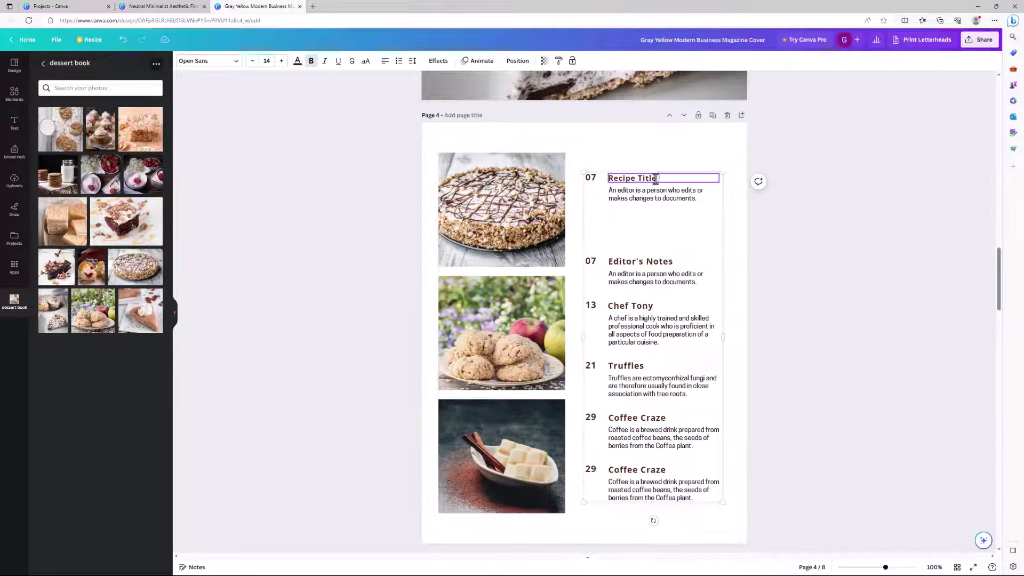
- Ungroup the contents list into its separate text boxes
{"action": "left_click", "coordinate": [652, 219]}
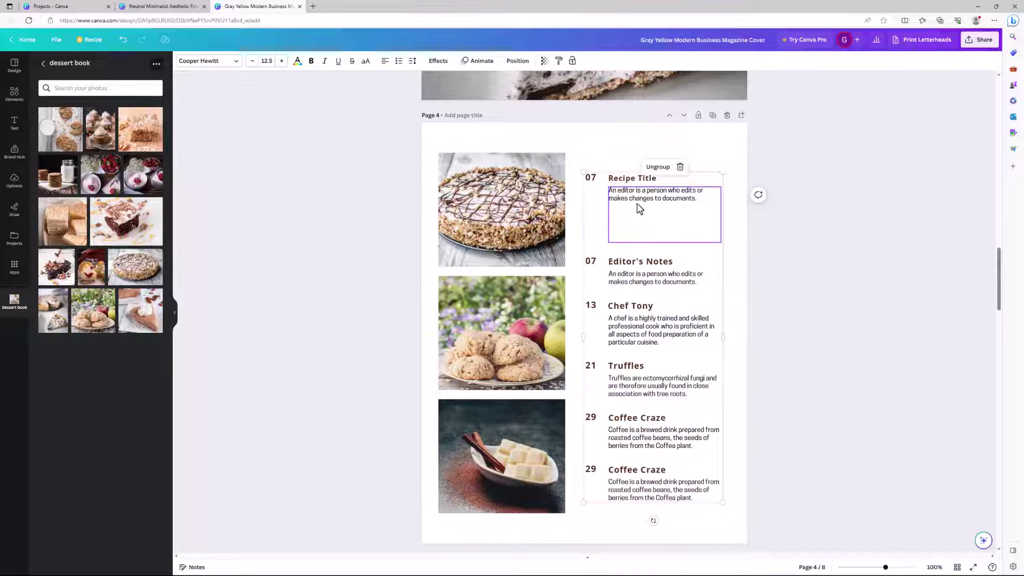
{"action": "left_click", "coordinate": [640, 208]}
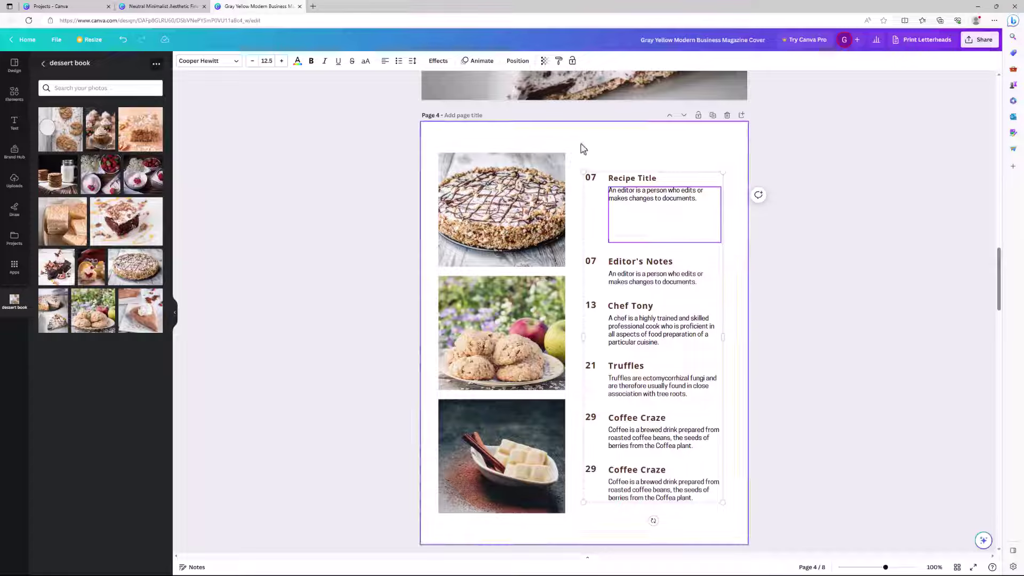
{"action": "left_click_drag", "start_coordinate": [666, 152], "coordinate": [668, 264]}
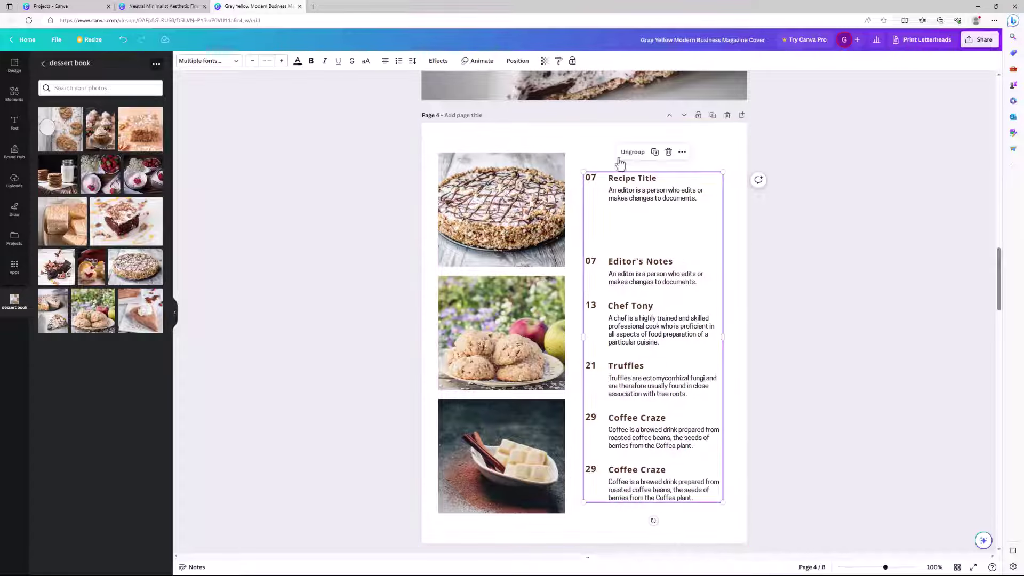
{"action": "left_click", "coordinate": [633, 152]}
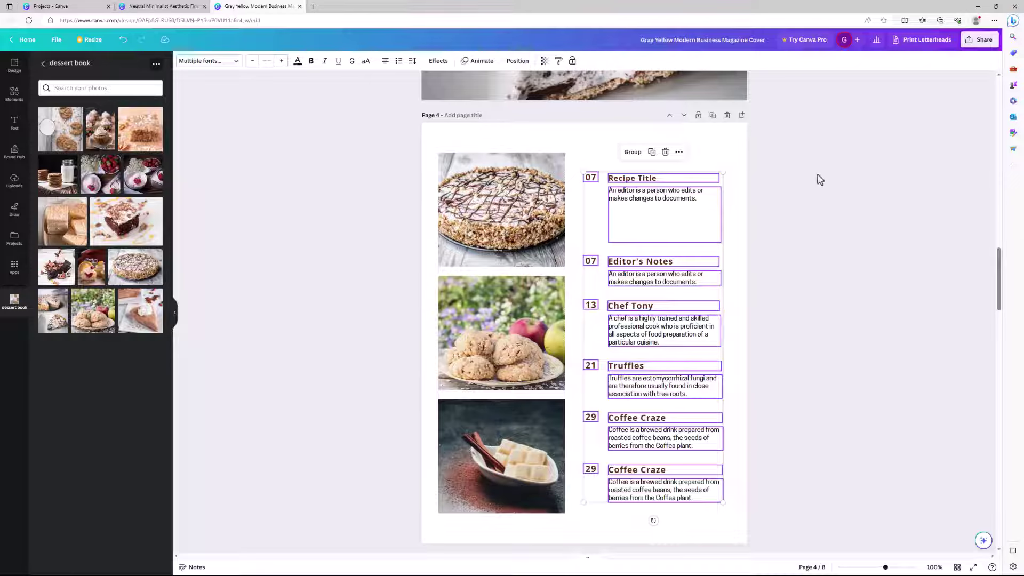
- Delete four blank lines from the end of the description under Recipe Title
{"action": "left_click", "coordinate": [695, 200]}
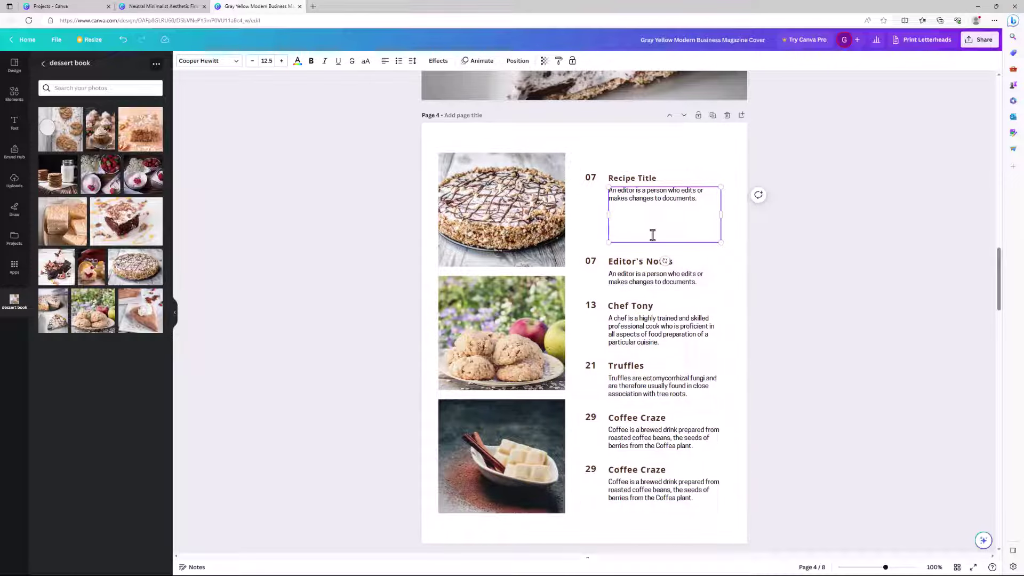
{"action": "key", "text": "BackSpace"}
{"action": "key", "text": "BackSpace"}
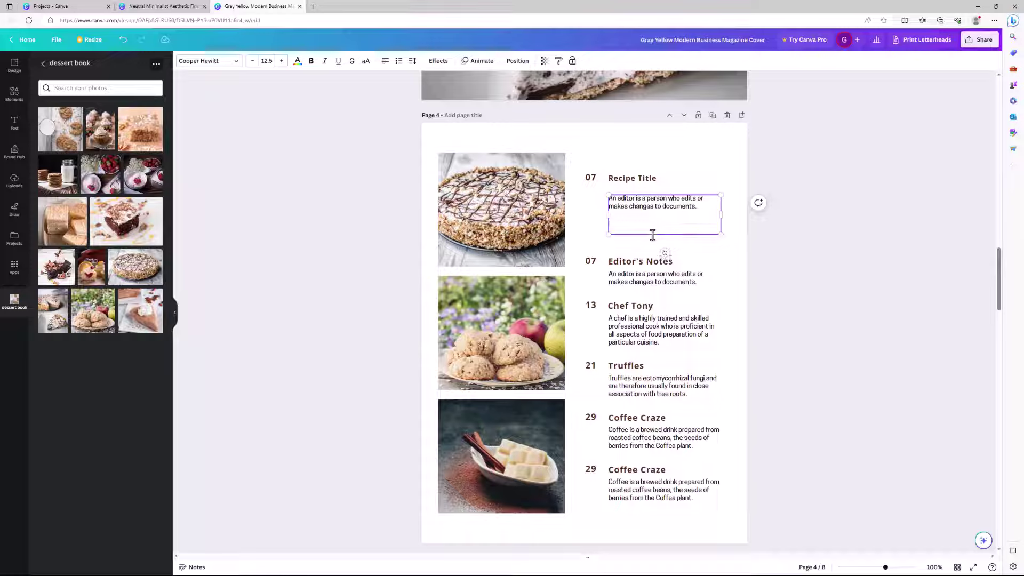
{"action": "key", "text": "BackSpace"}
{"action": "key", "text": "BackSpace"}
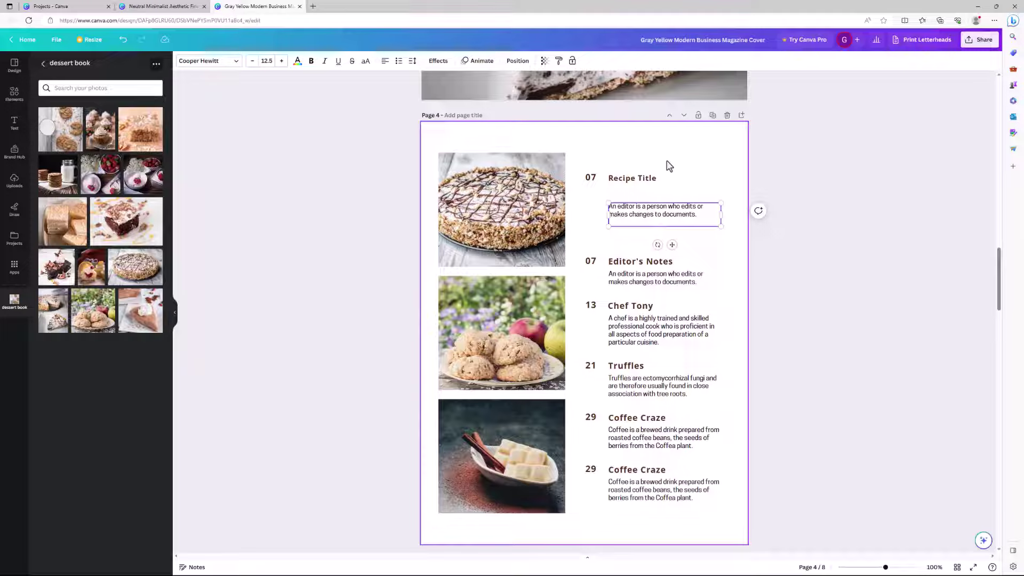
- Set the text box anchor of all the contents text boxes to the top
{"action": "left_click_drag", "start_coordinate": [728, 146], "coordinate": [582, 518]}
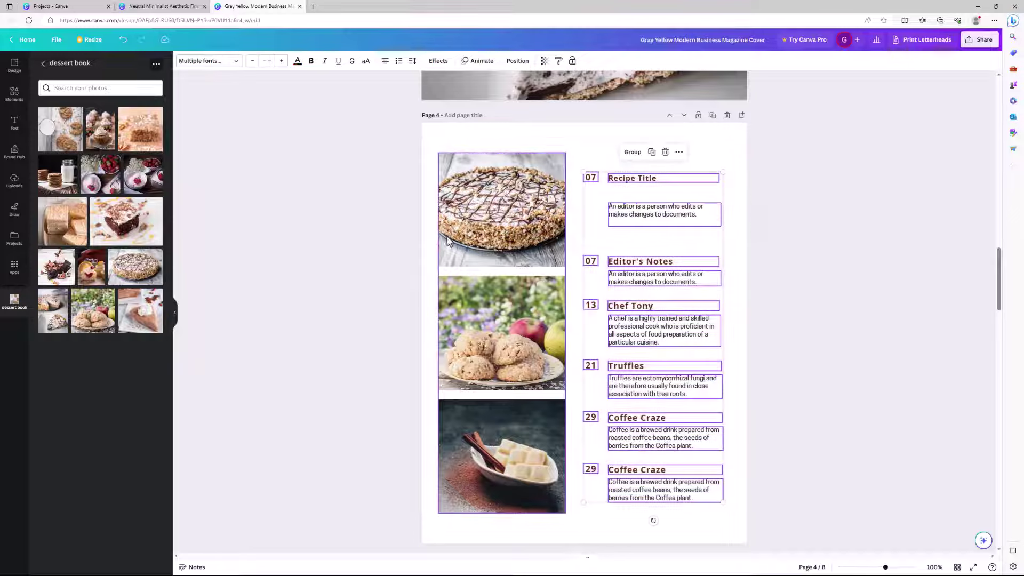
{"action": "left_click", "coordinate": [412, 62]}
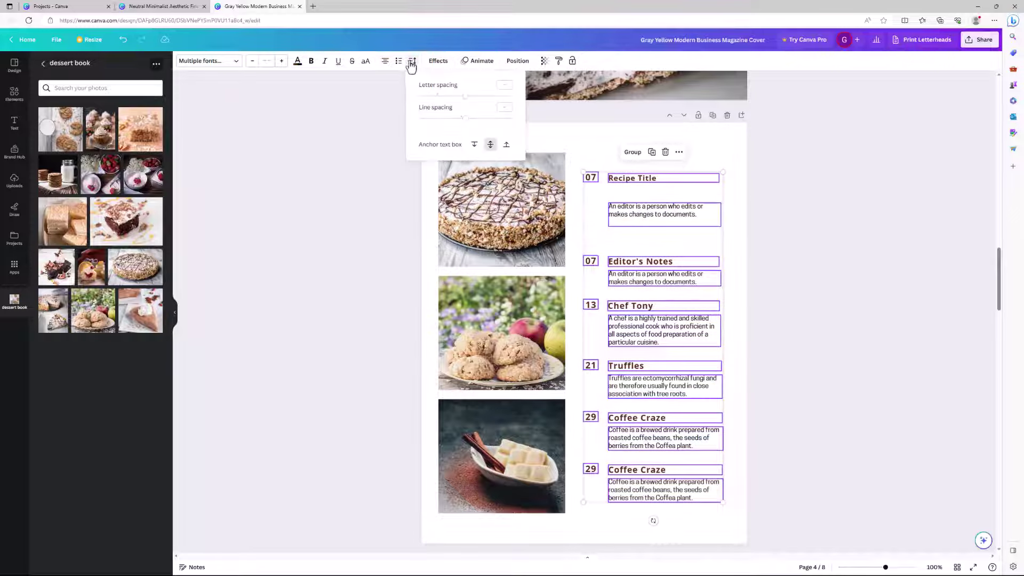
{"action": "left_click", "coordinate": [472, 149]}
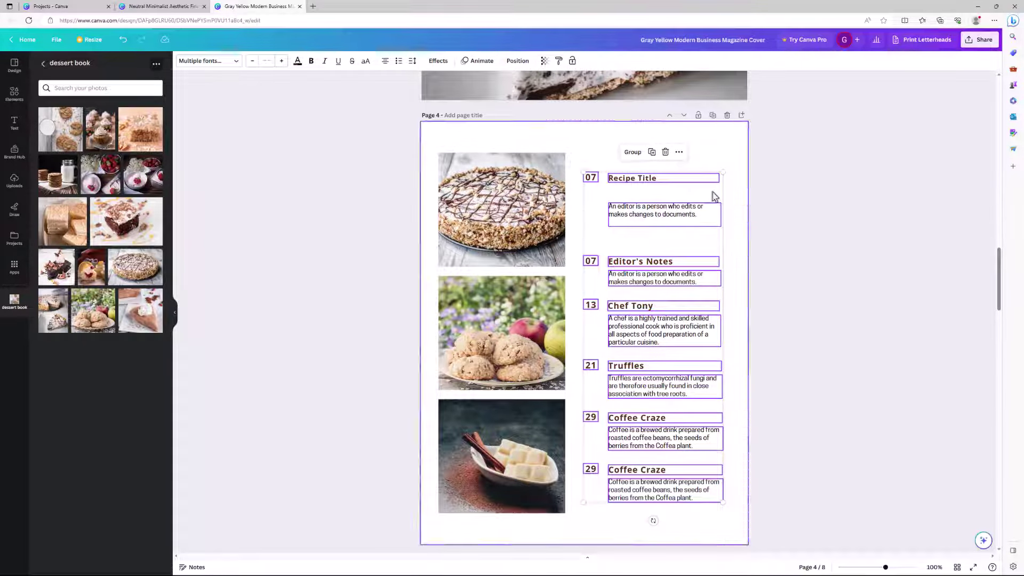
{"action": "left_click", "coordinate": [770, 193]}
- Replace the first entry's description with "A brief description of the recipe. Maybe it goes for 2 or 3 lines at most"
{"action": "left_click", "coordinate": [693, 212]}
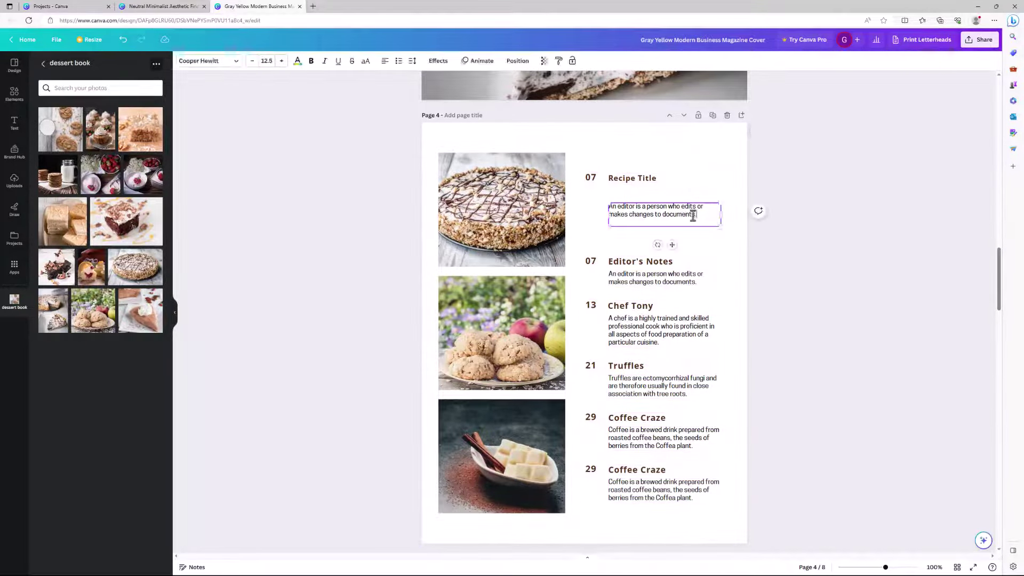
{"action": "double_click", "coordinate": [603, 208]}
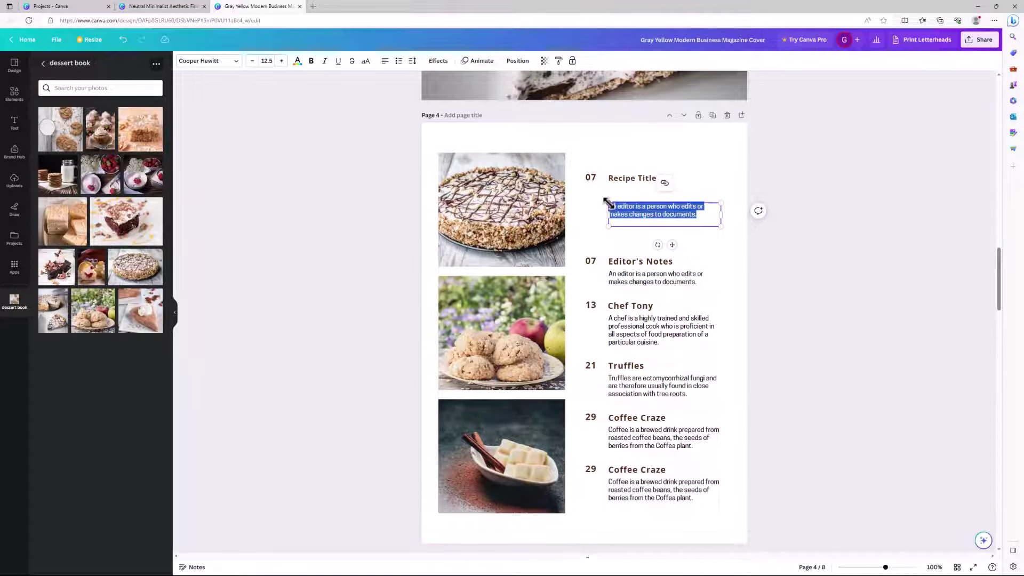
{"action": "key", "text": "BackSpace"}
{"action": "type", "text": "brie"}
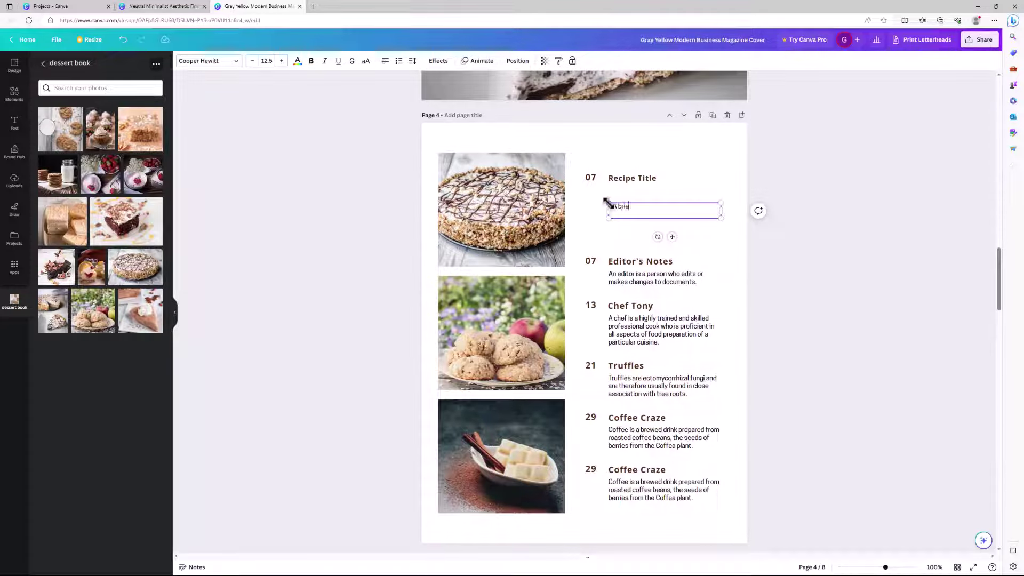
{"action": "type", "text": " brief desc"}
{"action": "key", "text": "Tab"}
{"action": "type", "text": "be"}
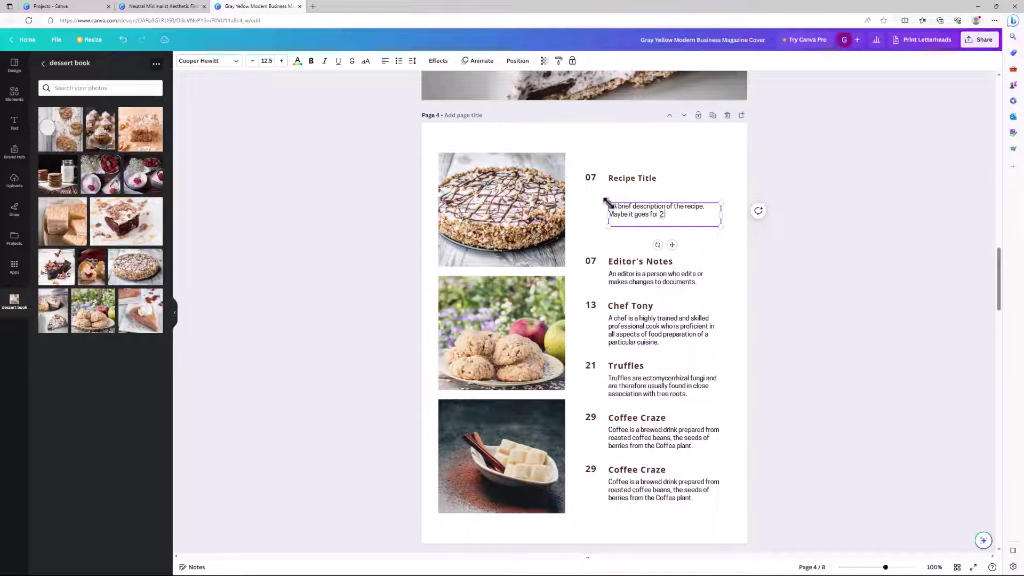
{"action": "type", "text": " 3 lines at most"}
{"action": "left_click", "coordinate": [613, 207]}
{"action": "key", "text": "BackSpace"}
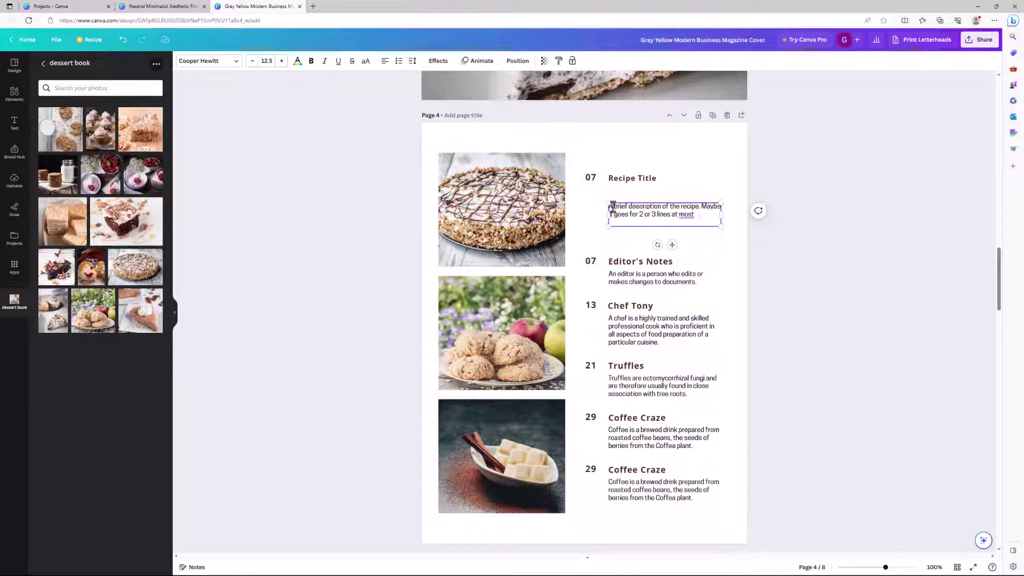
- Move the description up directly beneath Recipe Title and group it with the title and page number 07
{"action": "left_click", "coordinate": [671, 167]}
{"action": "left_click_drag", "start_coordinate": [671, 220], "coordinate": [665, 197]}
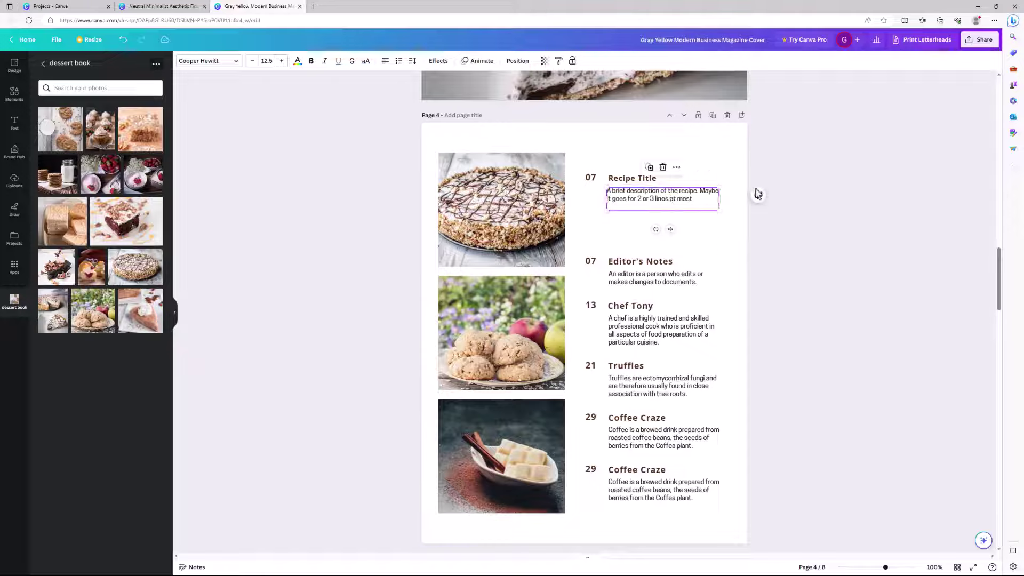
{"action": "left_click", "coordinate": [825, 199]}
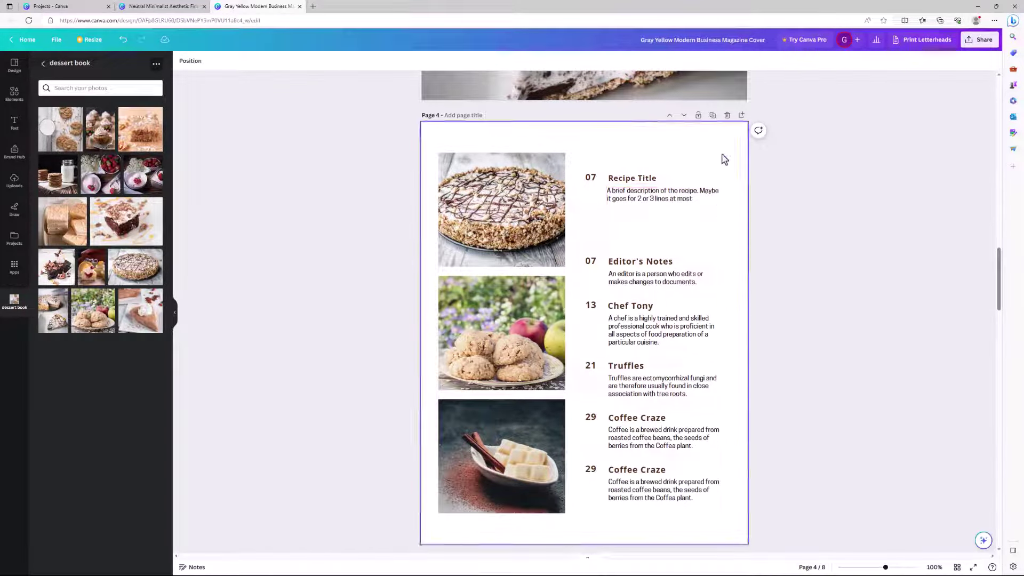
{"action": "left_click_drag", "start_coordinate": [722, 154], "coordinate": [584, 223]}
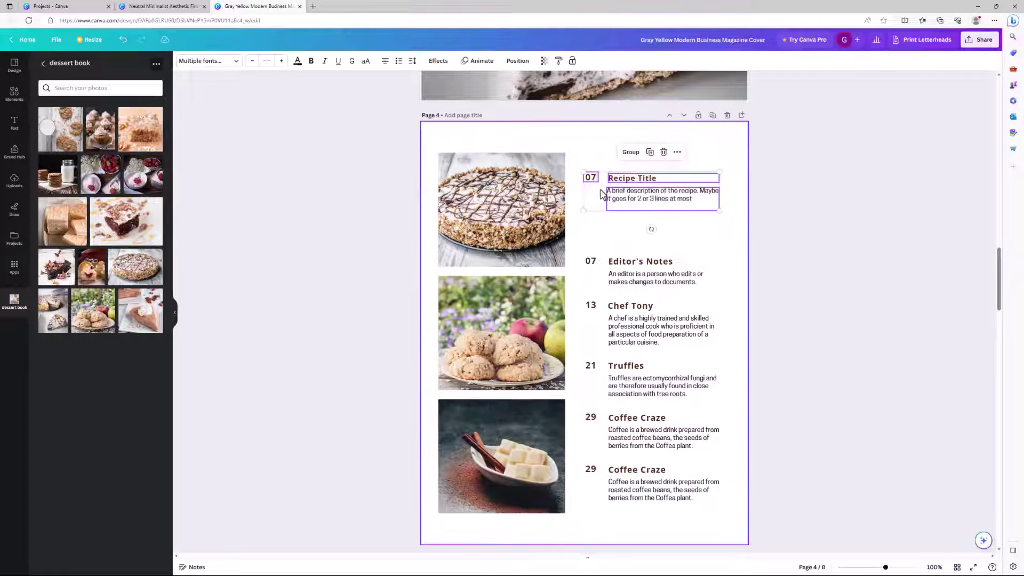
{"action": "left_click", "coordinate": [631, 153]}
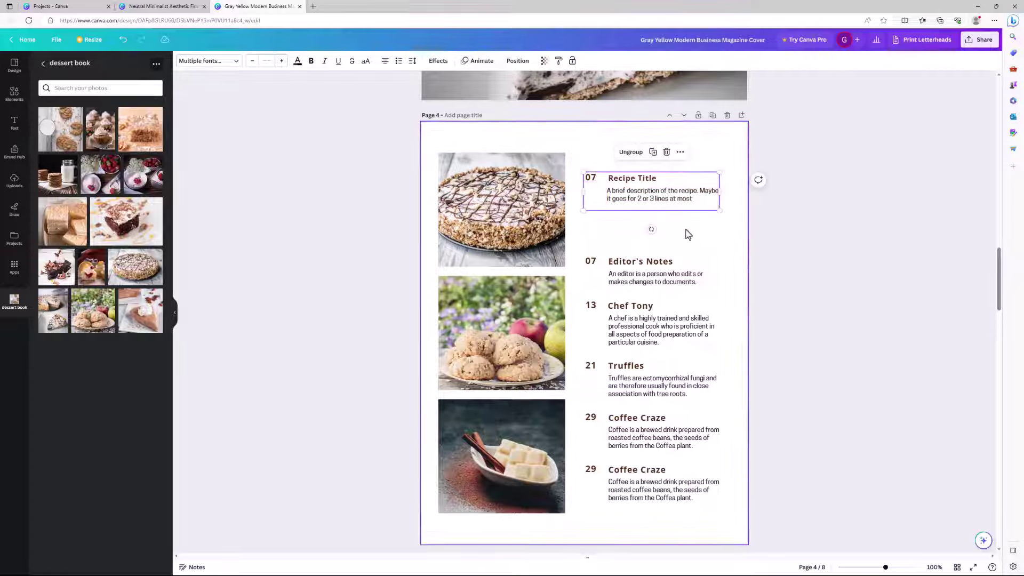
- Replace the other contents entries with five copies of the grouped Recipe Title entry, stacked down the column
{"action": "left_click_drag", "start_coordinate": [709, 230], "coordinate": [584, 501]}
{"action": "key", "text": "Delete"}
{"action": "left_click", "coordinate": [593, 205]}
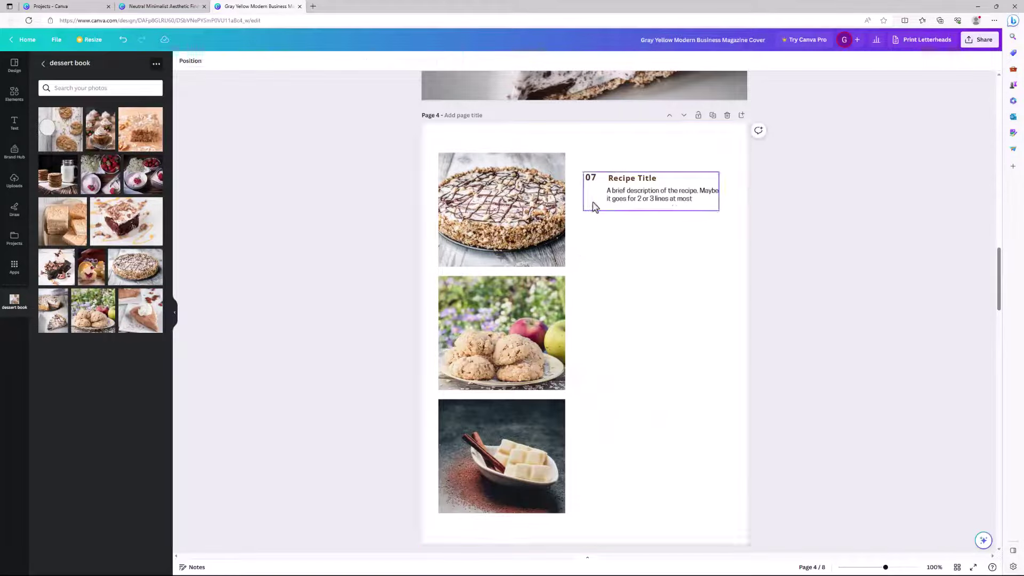
{"action": "left_click_drag", "start_coordinate": [594, 207], "coordinate": [599, 489]}
{"action": "left_click", "coordinate": [615, 198]}
{"action": "left_click", "coordinate": [617, 197]}
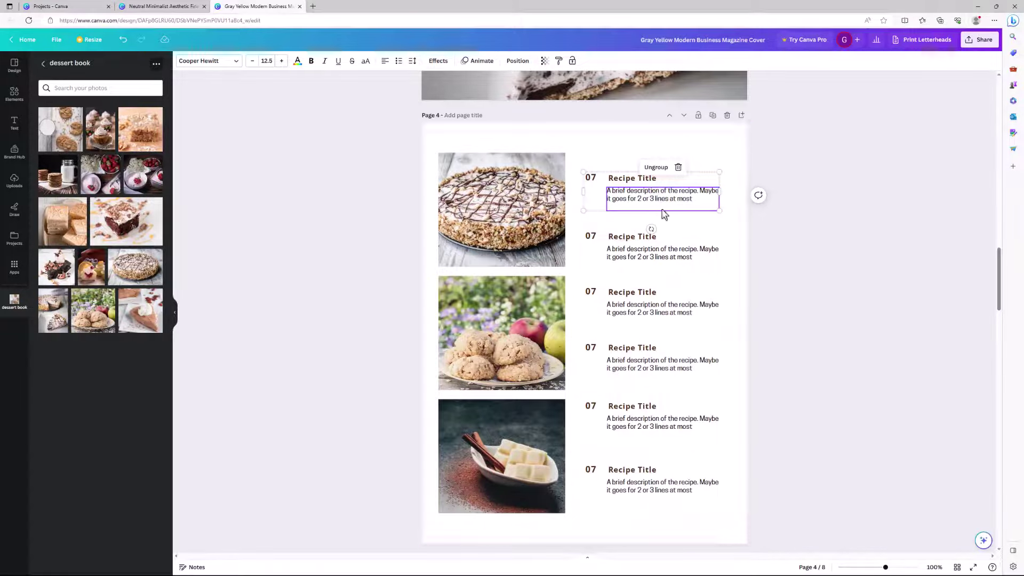
{"action": "left_click", "coordinate": [709, 226]}
{"action": "left_click", "coordinate": [715, 198]}
{"action": "right_click", "coordinate": [686, 203]}
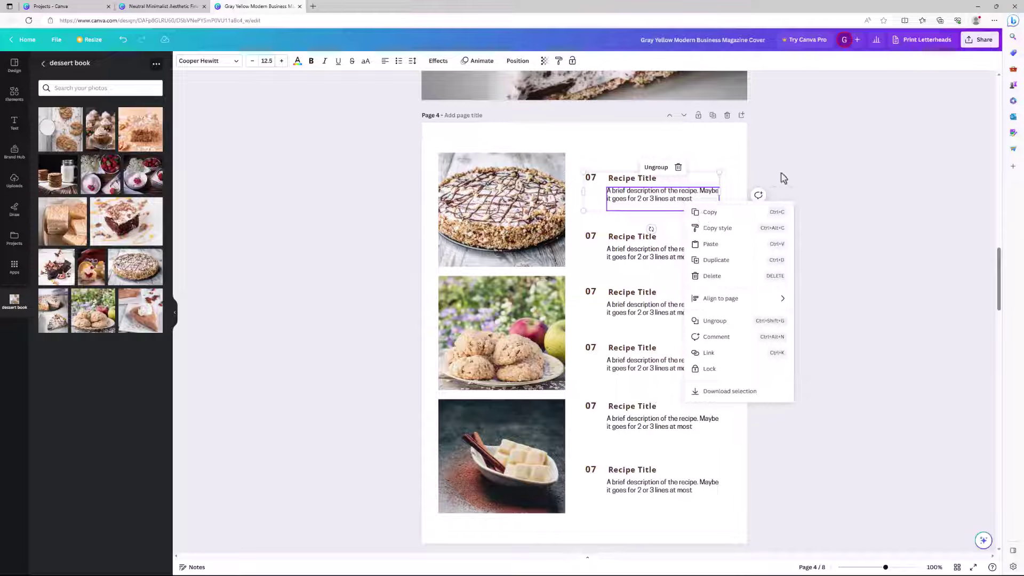
{"action": "left_click", "coordinate": [831, 181]}
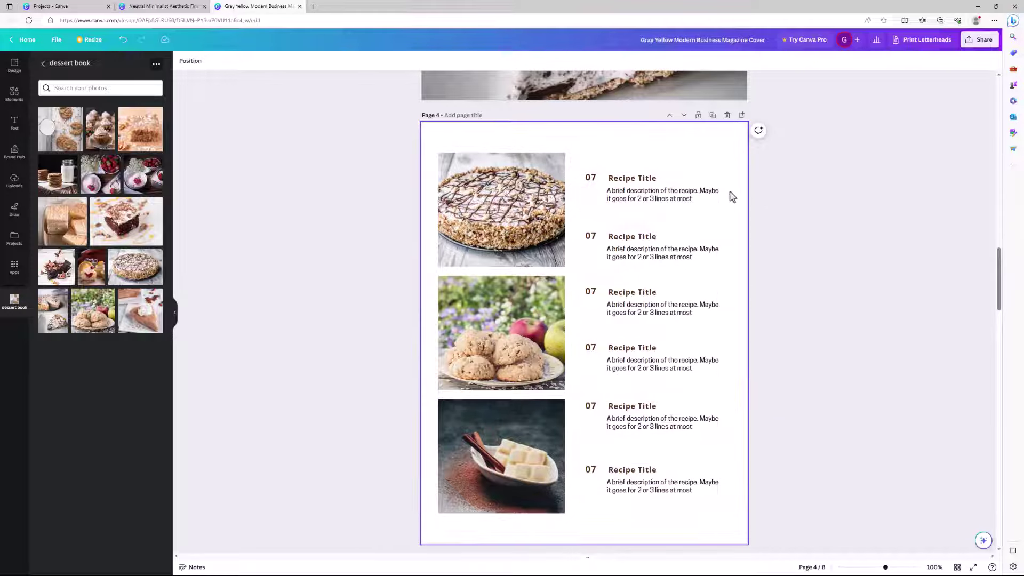
- Move the last Recipe Title entry up until it sits directly below the fifth entry
{"action": "left_click_drag", "start_coordinate": [692, 151], "coordinate": [676, 310]}
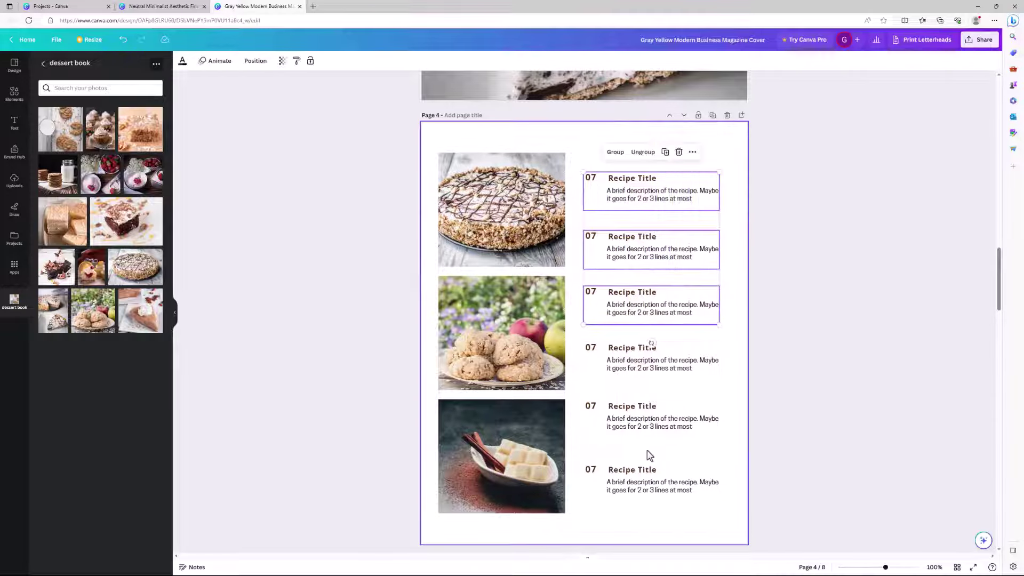
{"action": "left_click", "coordinate": [646, 481]}
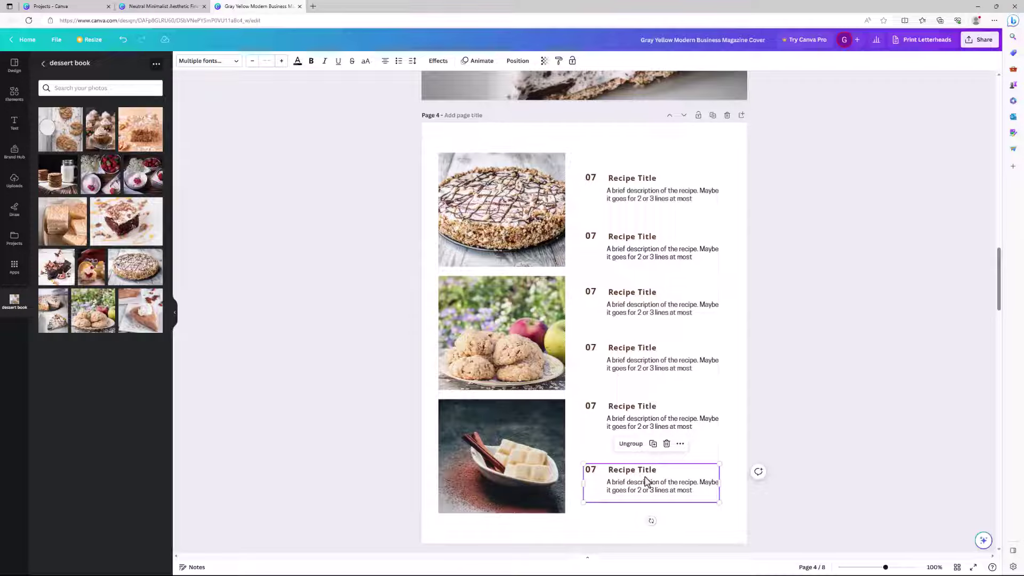
{"action": "key", "text": "shift+Up"}
{"action": "key", "text": "shift+Up"}
{"action": "key", "text": "shift+Up"}
{"action": "key", "text": "shift+Up"}
{"action": "key", "text": "shift+Up"}
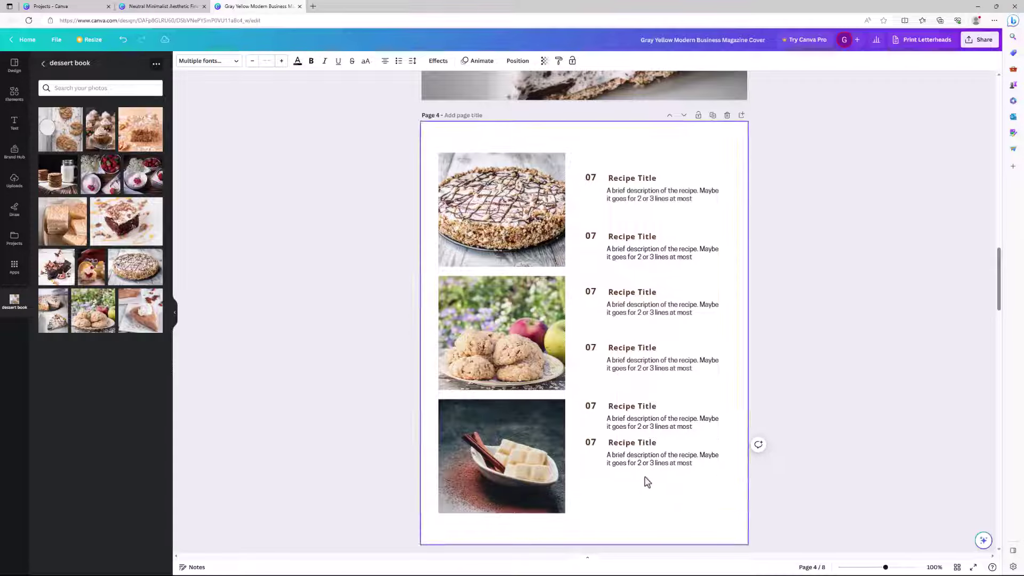
- Space all six contents entries evenly in the vertical direction and move them down slightly to centre them beside the photos
{"action": "left_click_drag", "start_coordinate": [709, 150], "coordinate": [618, 466]}
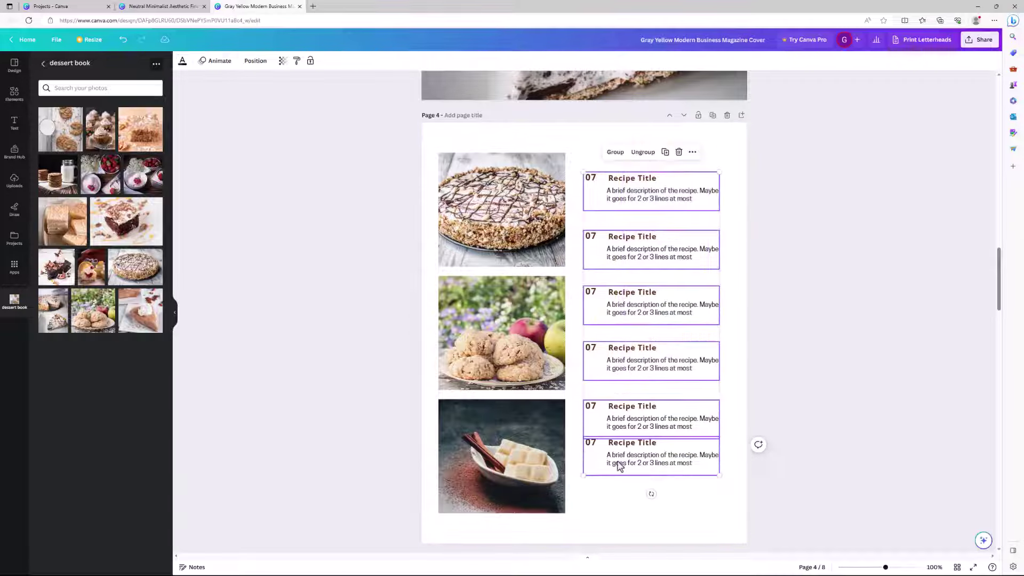
{"action": "left_click", "coordinate": [257, 61]}
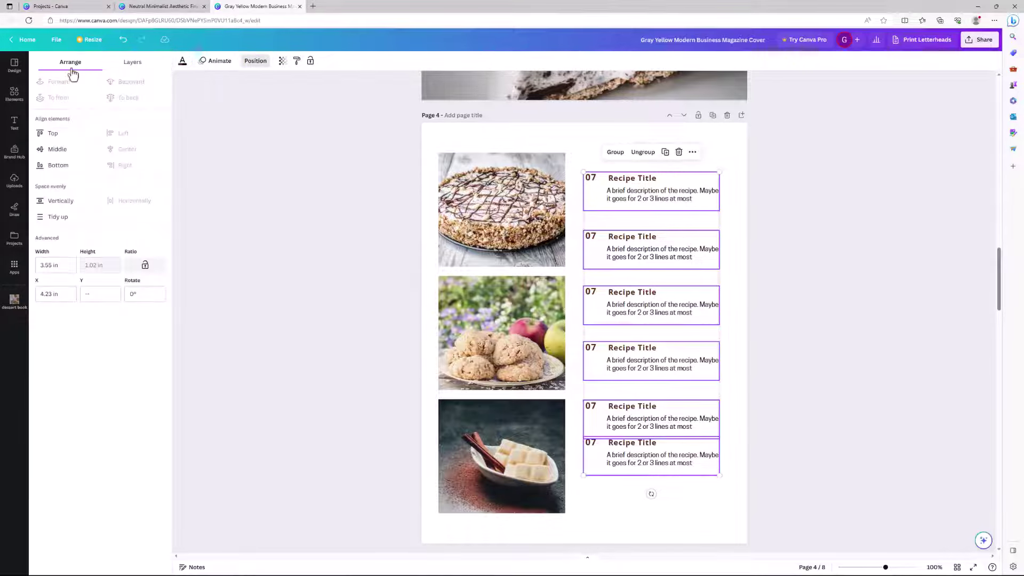
{"action": "left_click", "coordinate": [56, 201]}
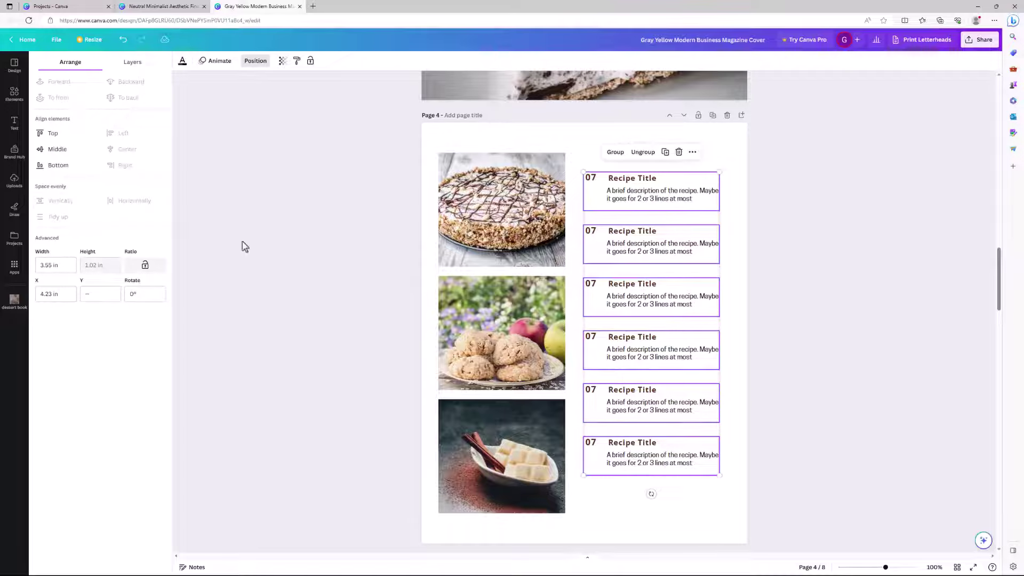
{"action": "mouse_move", "coordinate": [671, 303]}
{"action": "left_mouse_down"}
{"action": "mouse_move", "coordinate": [671, 328]}
{"action": "mouse_move", "coordinate": [670, 314]}
{"action": "left_mouse_up"}
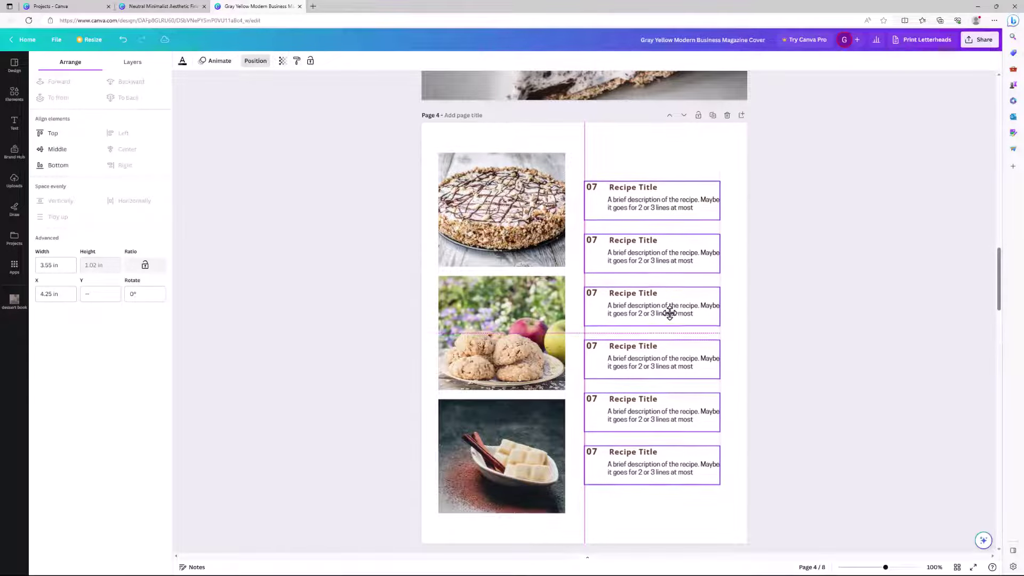
{"action": "left_click", "coordinate": [836, 331]}
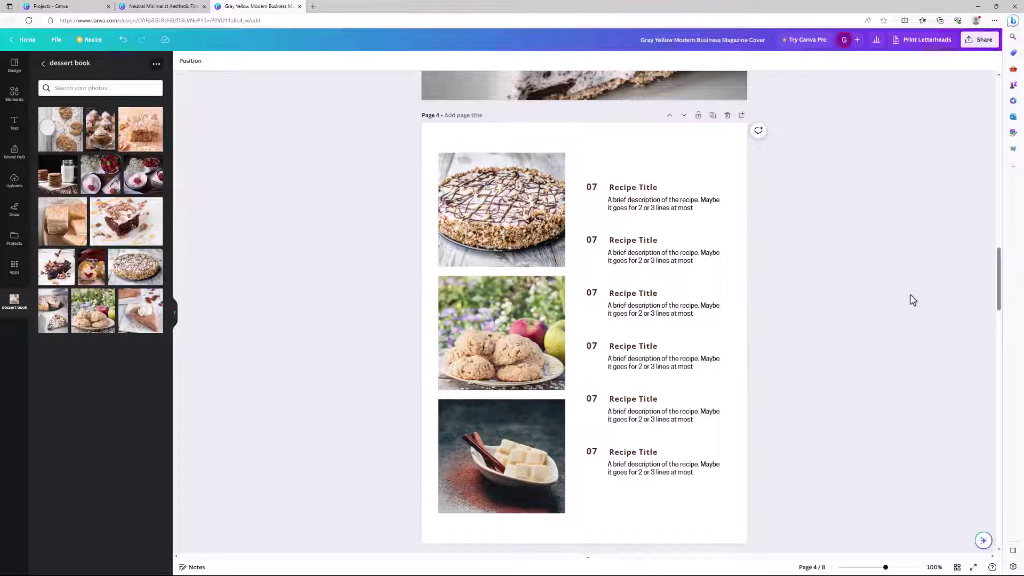
- On page 5, delete the "PERFECTING THE IDEAL" subtitle and move the Truffles heading up into its place
{"action": "left_click", "coordinate": [633, 308]}
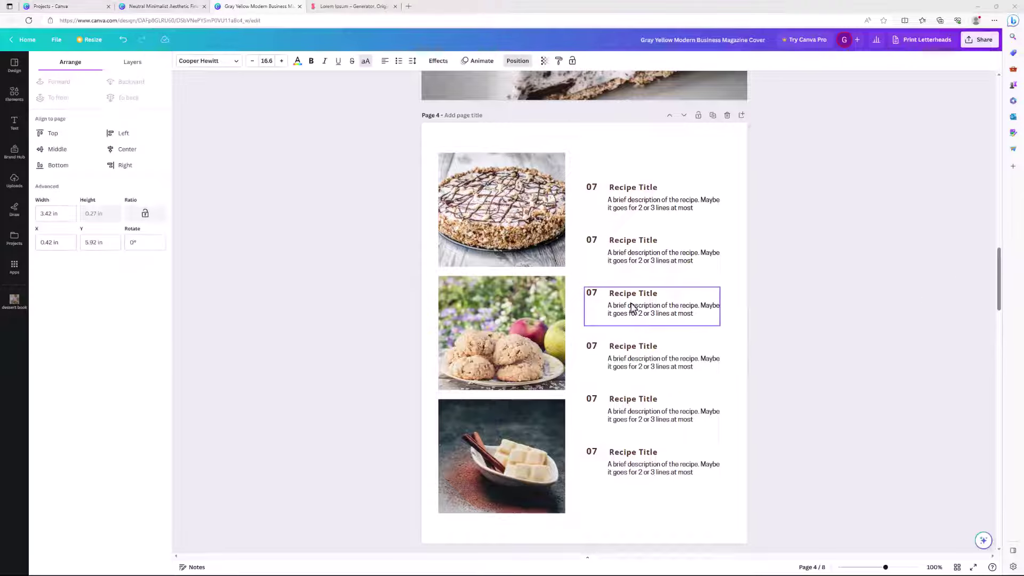
{"action": "scroll", "coordinate": [635, 312], "scroll_direction": "down", "scroll_amount": 5}
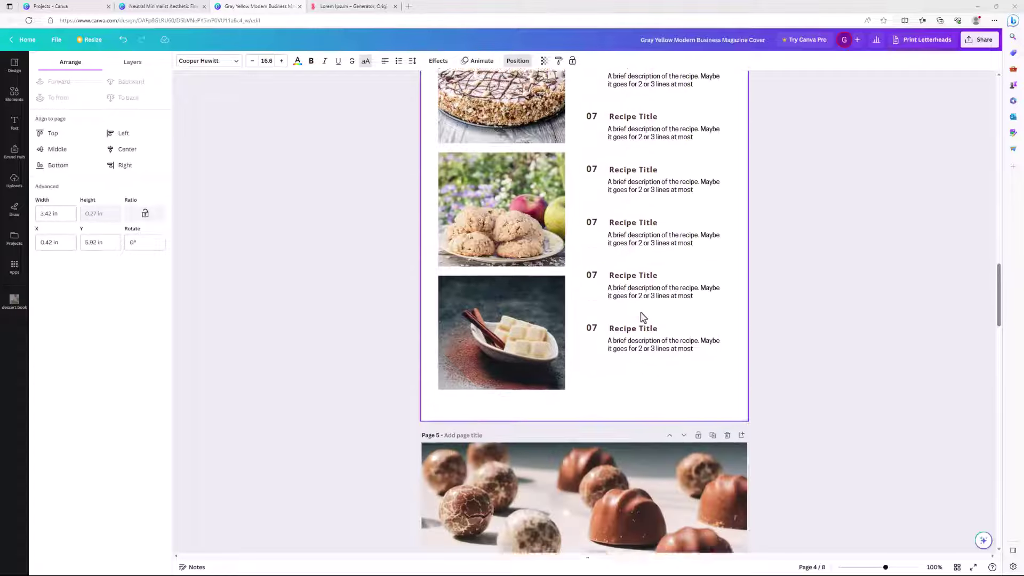
{"action": "scroll", "coordinate": [638, 312], "scroll_direction": "down", "scroll_amount": 3}
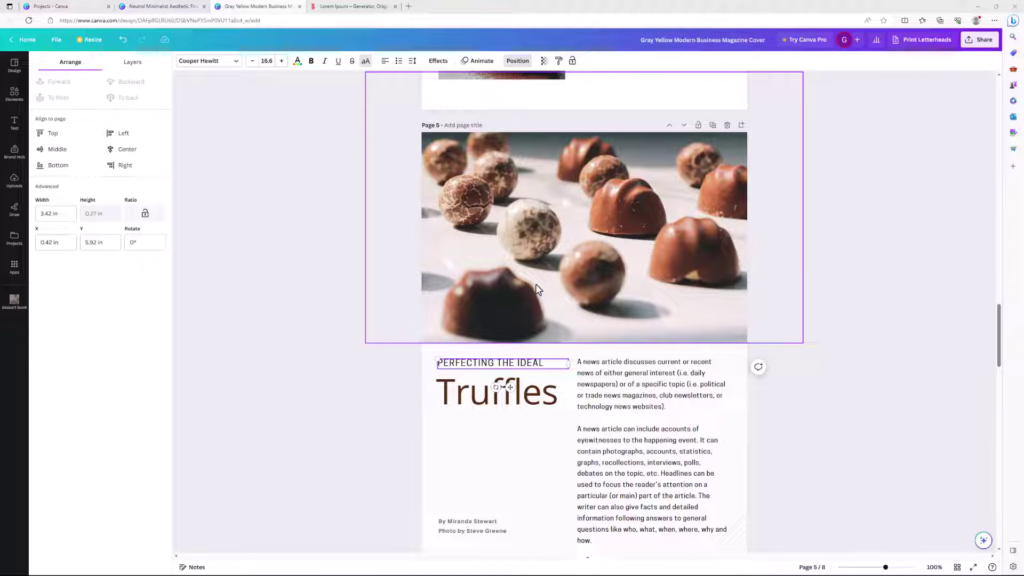
{"action": "scroll", "coordinate": [586, 331], "scroll_direction": "down", "scroll_amount": 2}
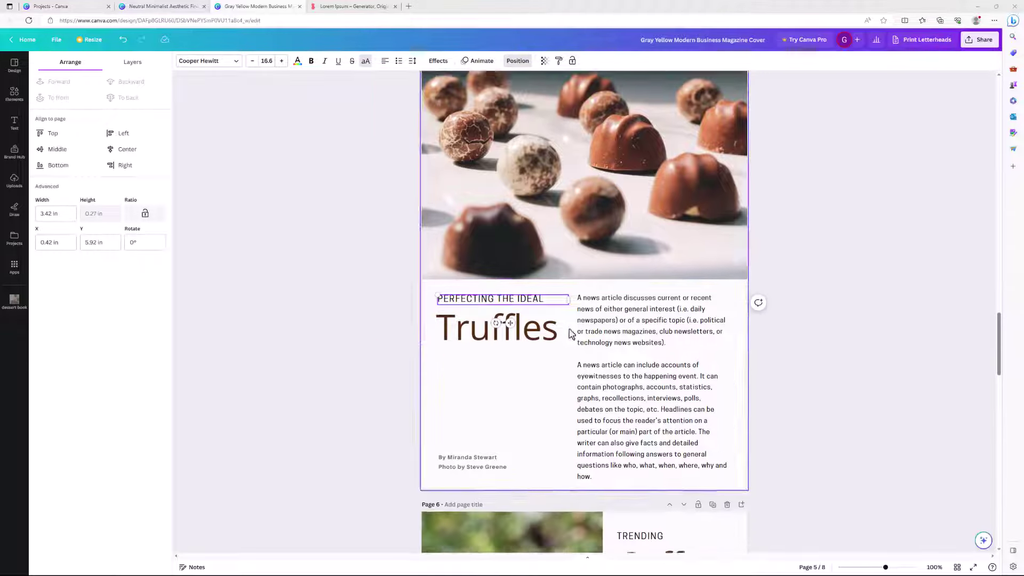
{"action": "left_click", "coordinate": [478, 355]}
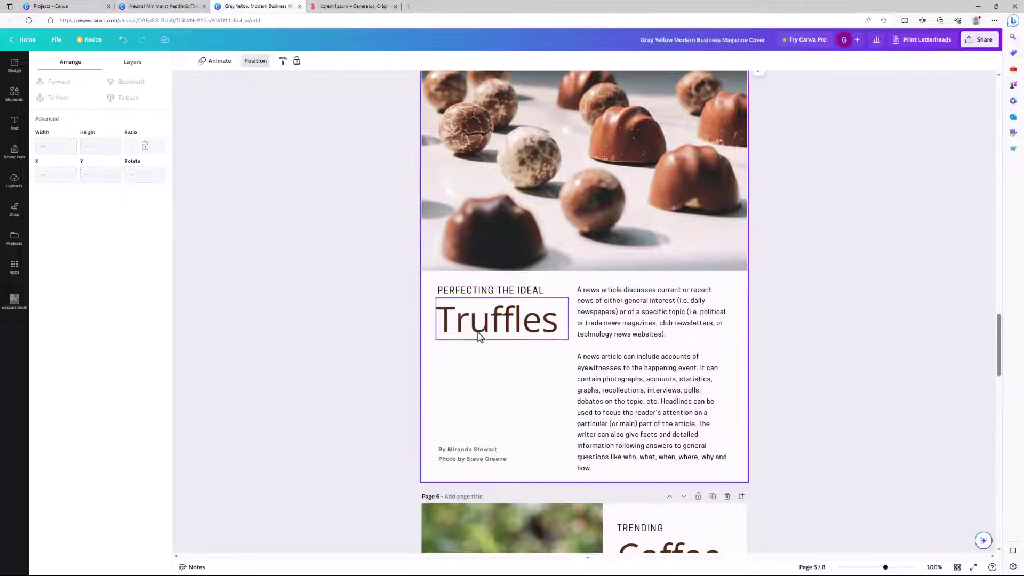
{"action": "left_click", "coordinate": [477, 295]}
{"action": "key", "text": "Delete"}
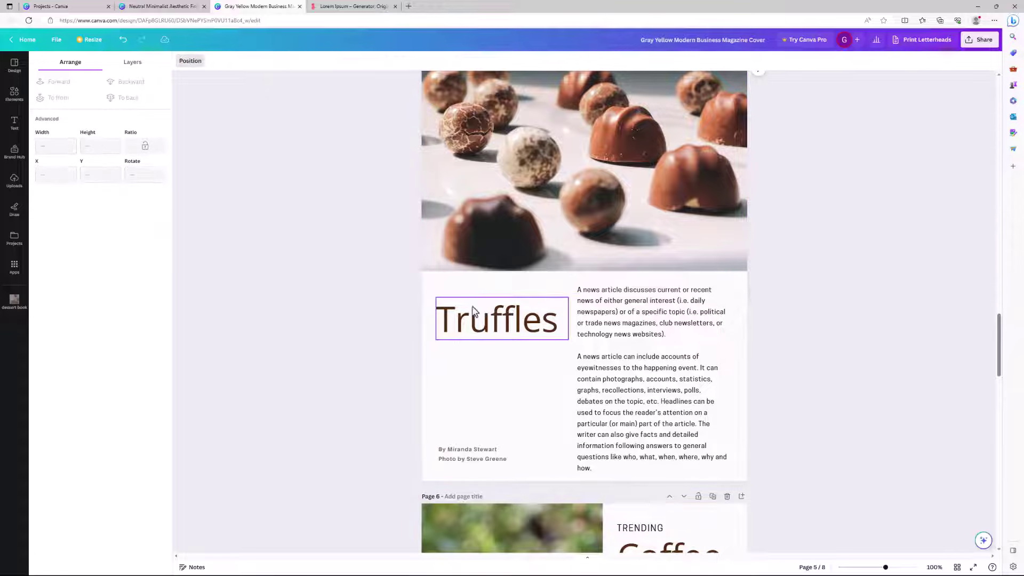
{"action": "left_click", "coordinate": [473, 326]}
{"action": "left_click_drag", "start_coordinate": [471, 327], "coordinate": [474, 308]}
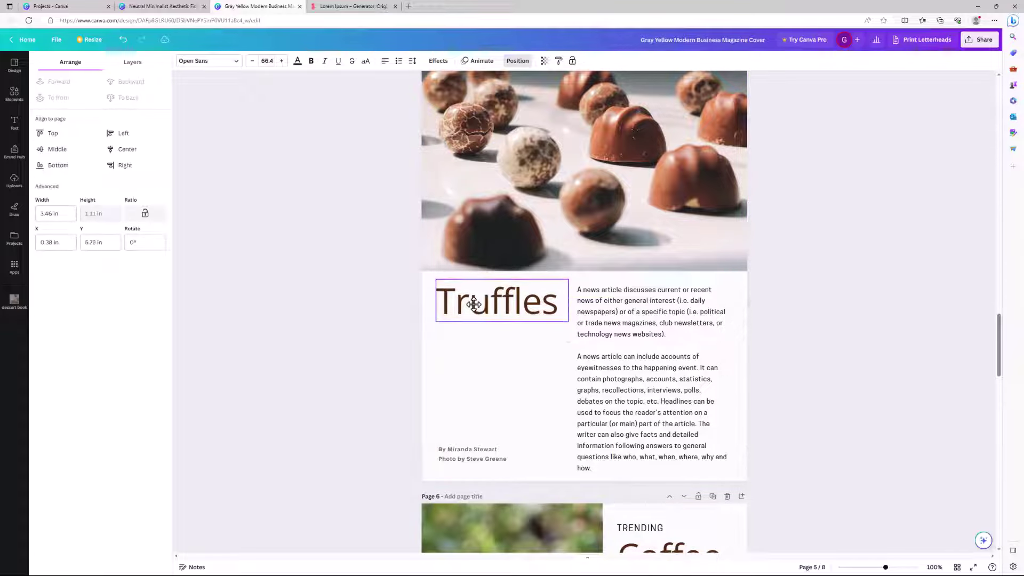
- Replace the Truffles heading text with "Recipe Title" split over two lines
{"action": "double_click", "coordinate": [473, 308]}
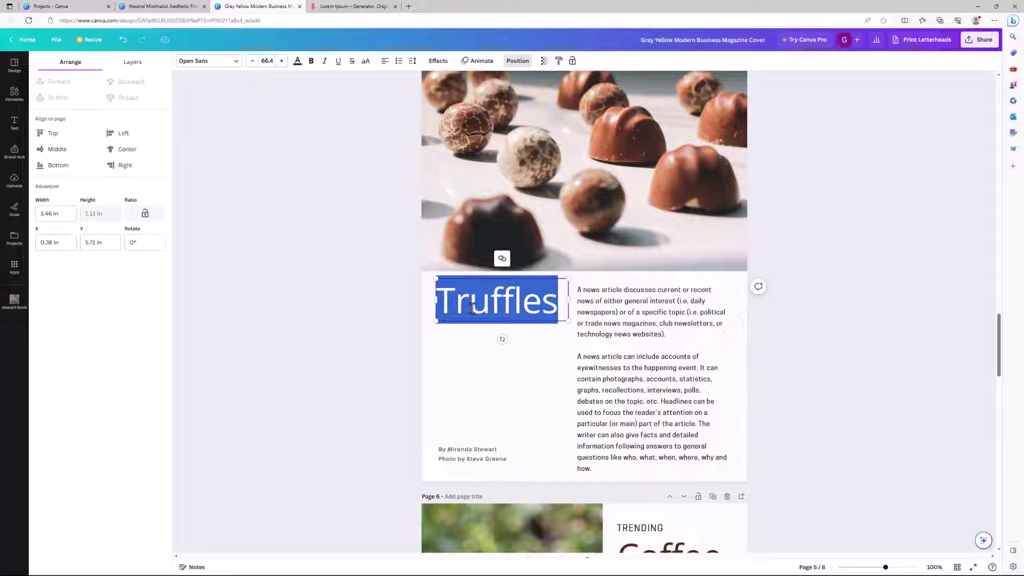
{"action": "type", "text": "Recipe"}
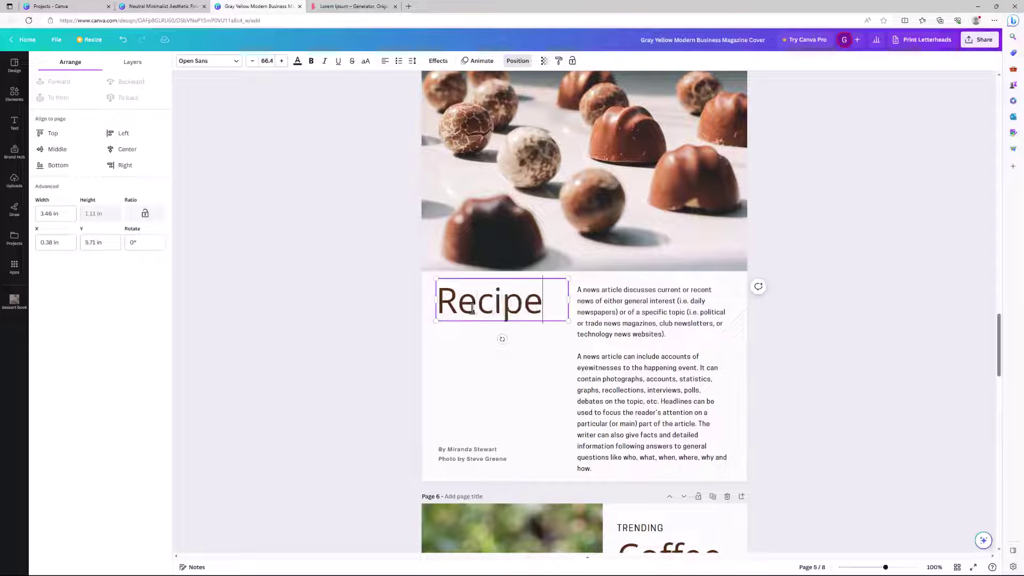
{"action": "key", "text": "Return"}
{"action": "type", "text": "Titel"}
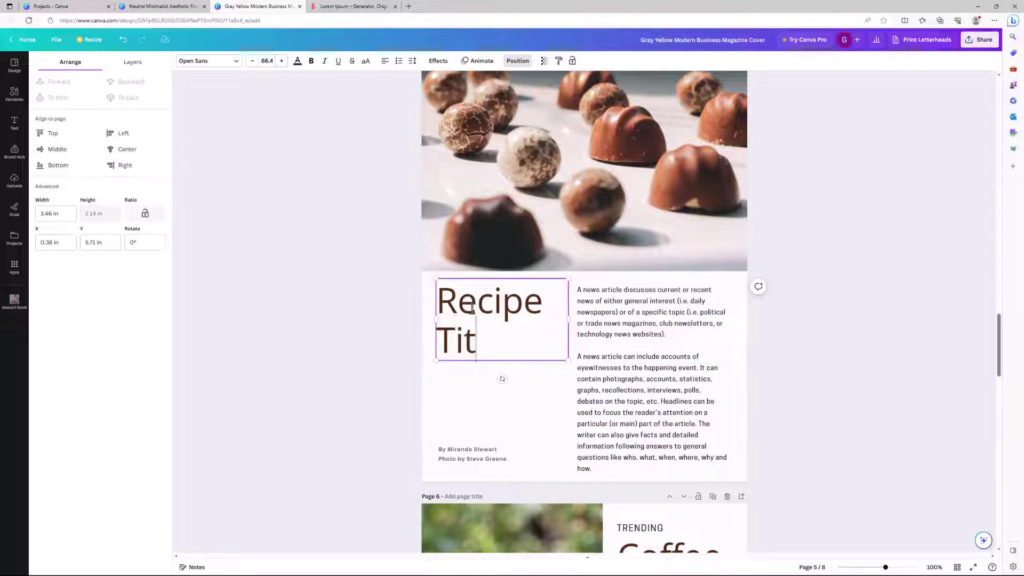
{"action": "key", "text": "BackSpace"}
{"action": "key", "text": "BackSpace"}
{"action": "type", "text": "le"}
{"action": "left_click", "coordinate": [468, 384]}
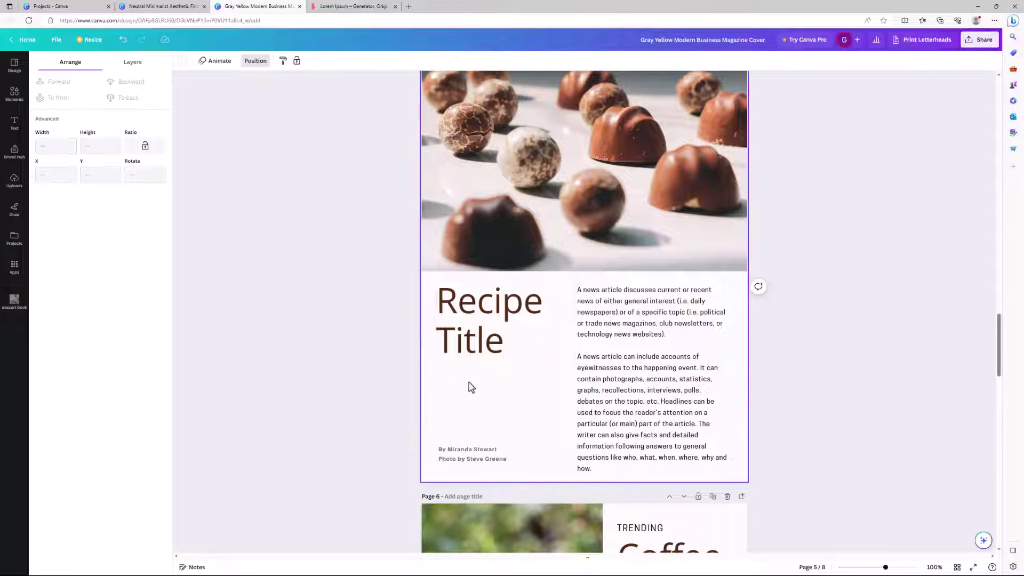
- Set the Recipe Title heading on page 5 to font size 48
{"action": "left_click", "coordinate": [445, 339]}
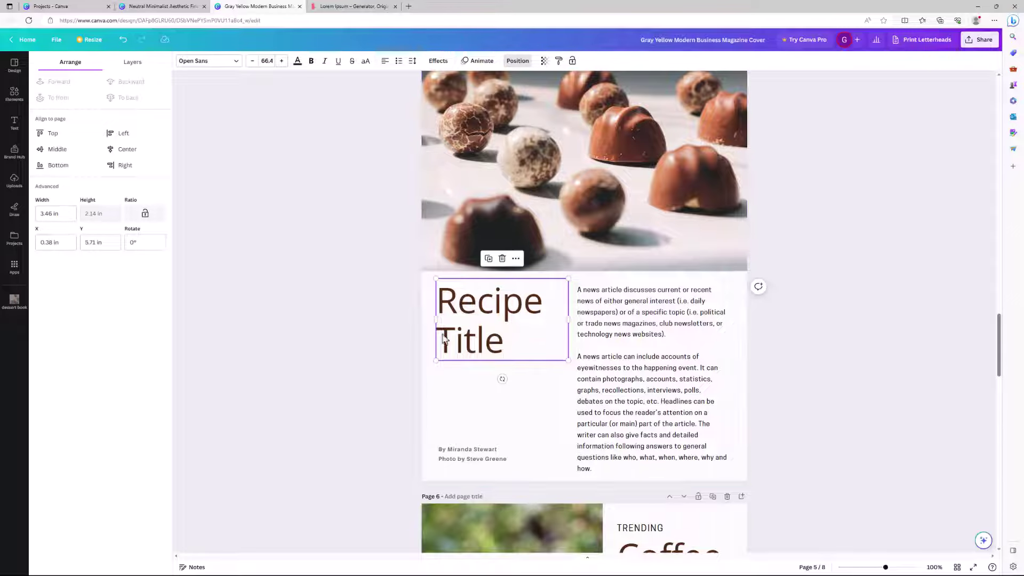
{"action": "left_click", "coordinate": [267, 60]}
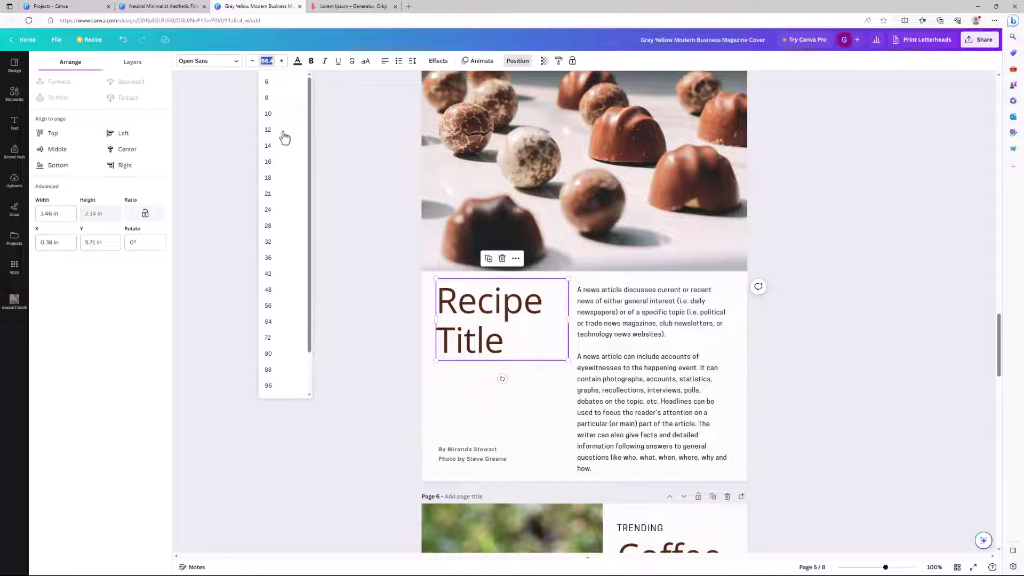
{"action": "left_click", "coordinate": [270, 290]}
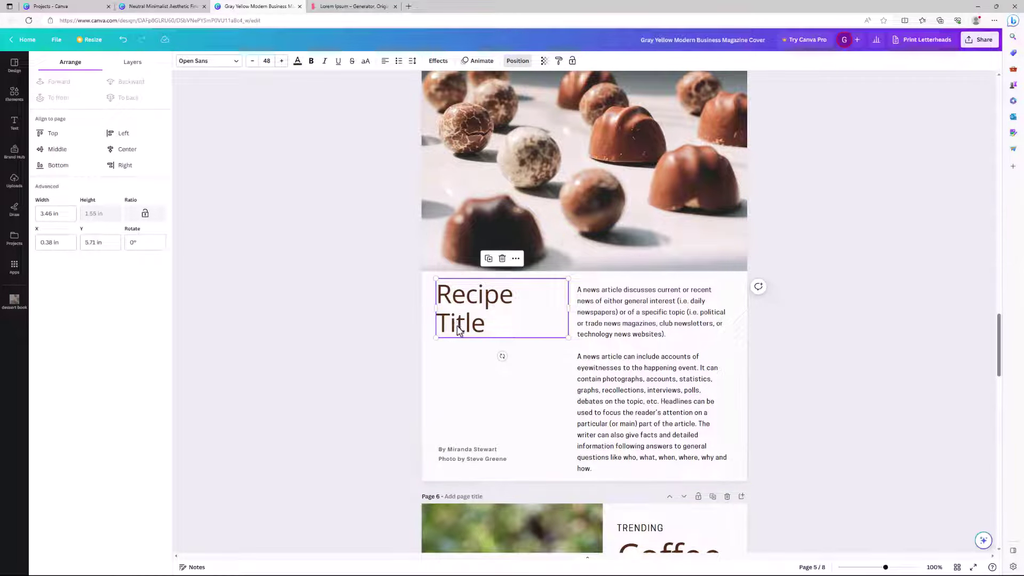
- Switch to the Lorem Ipsum generator website and copy its full sample paragraph of placeholder text
{"action": "left_click", "coordinate": [615, 350]}
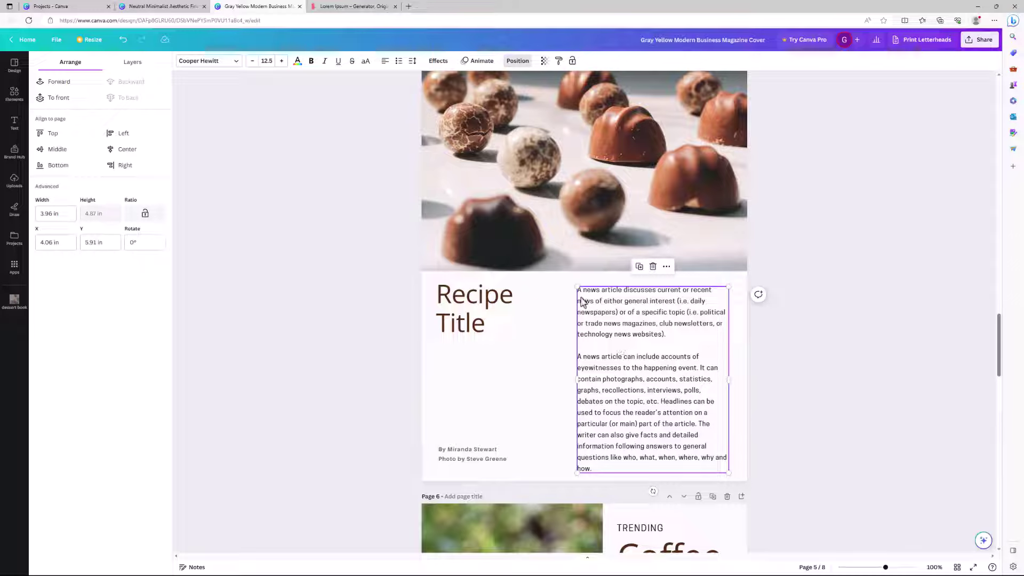
{"action": "left_click", "coordinate": [353, 7]}
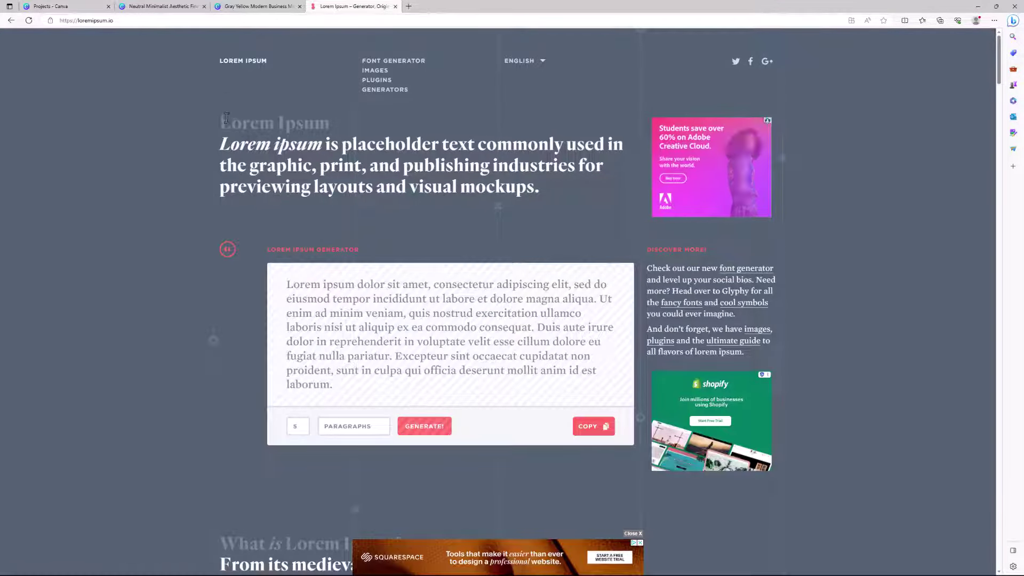
{"action": "left_click_drag", "start_coordinate": [219, 121], "coordinate": [318, 128]}
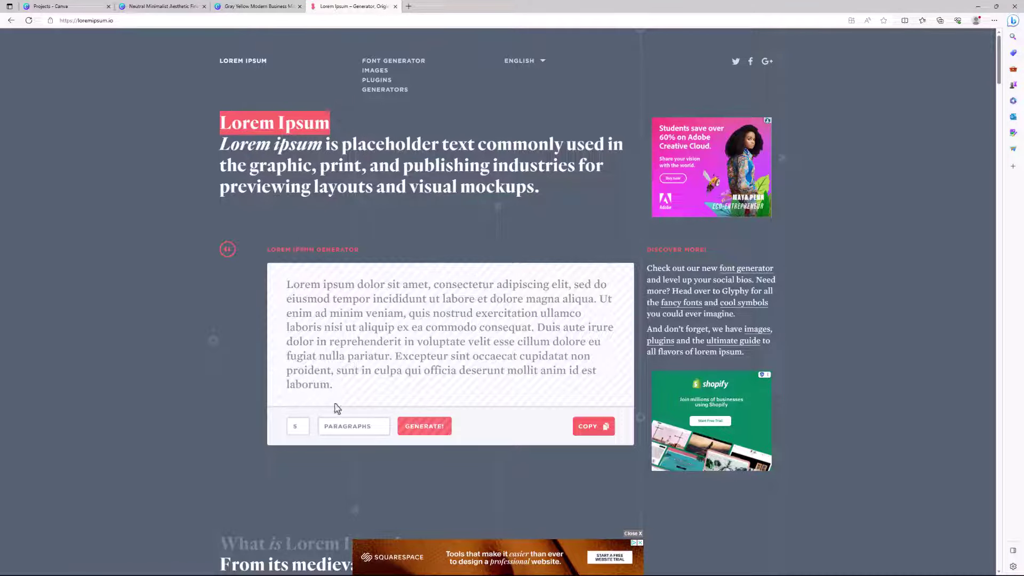
{"action": "left_click_drag", "start_coordinate": [339, 394], "coordinate": [283, 293]}
{"action": "key", "text": "ctrl+c"}
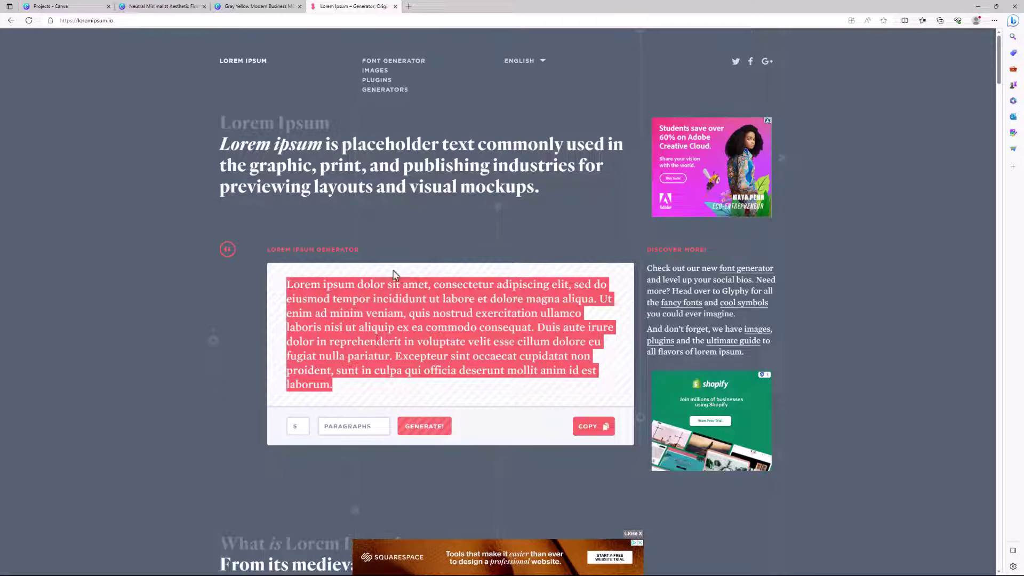
- Return to the Canva design and replace page 5's article body text with the copied Lorem ipsum paragraph
{"action": "left_click", "coordinate": [243, 6]}
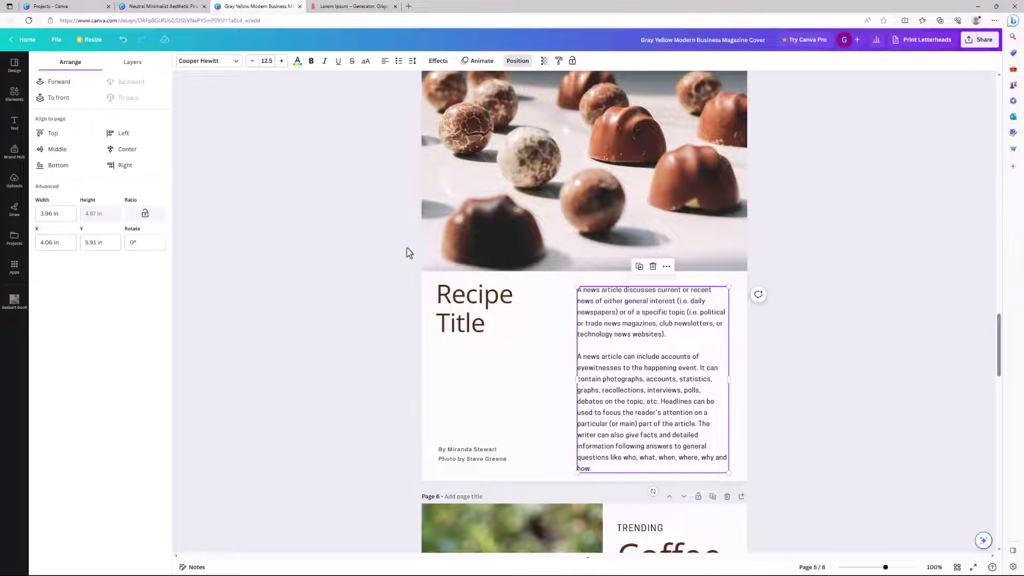
{"action": "double_click", "coordinate": [596, 467]}
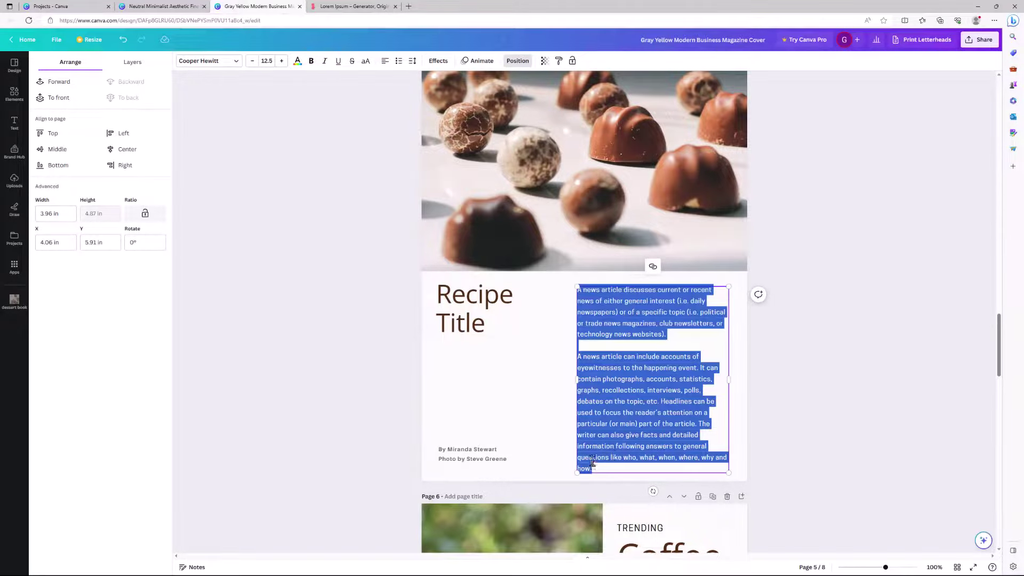
{"action": "key", "text": "ctrl+v"}
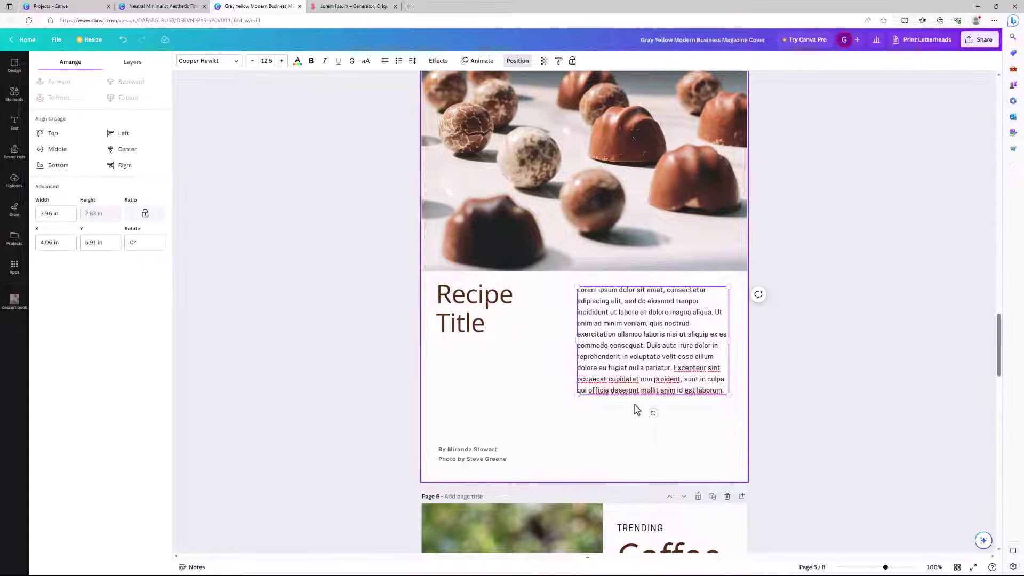
{"action": "left_click", "coordinate": [543, 359]}
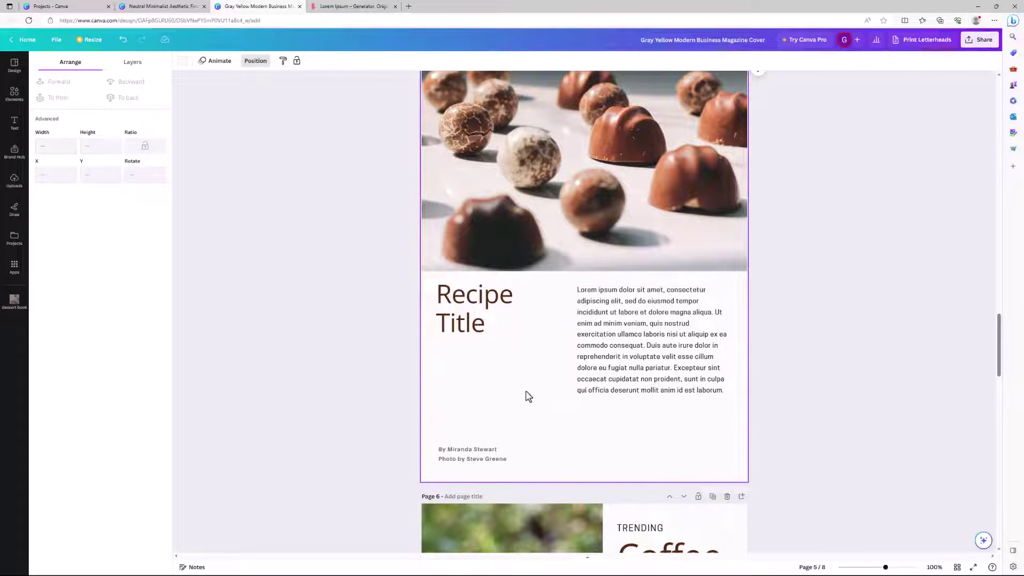
{"action": "scroll", "coordinate": [534, 376], "scroll_direction": "up", "scroll_amount": 12}
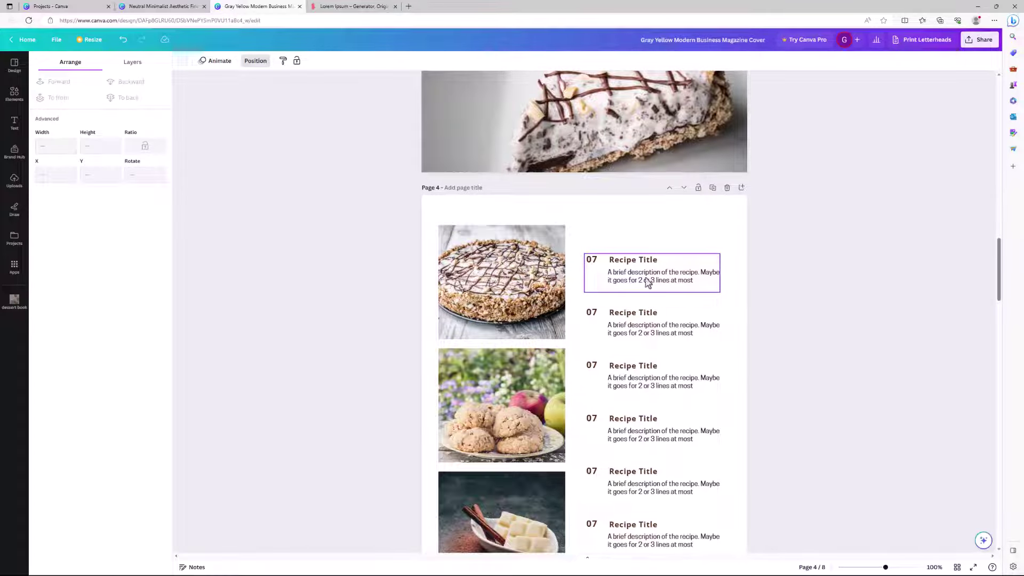
{"action": "scroll", "coordinate": [648, 282], "scroll_direction": "down", "scroll_amount": 12}
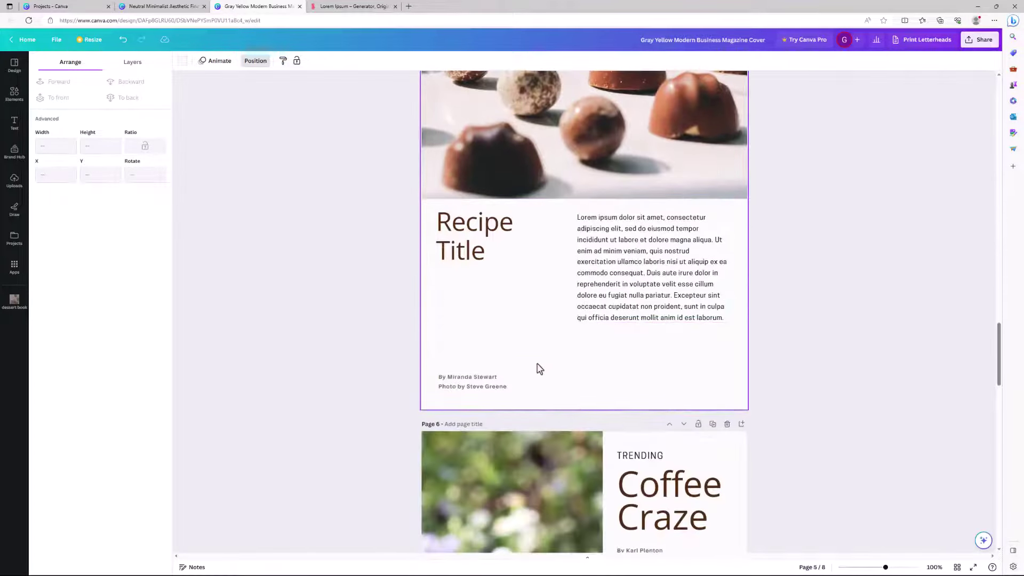
{"action": "left_click", "coordinate": [480, 385]}
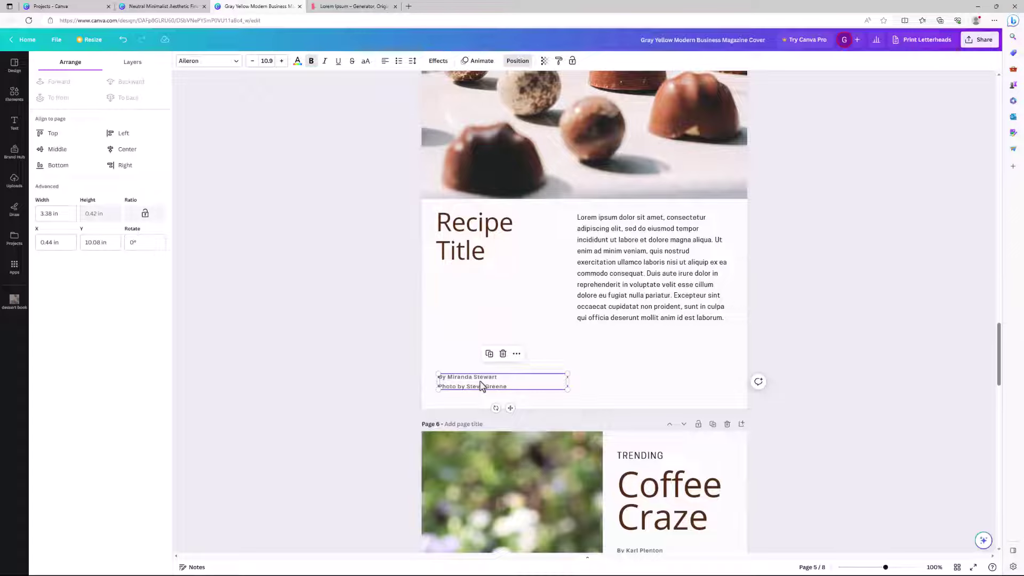
{"action": "key", "text": "Delete"}
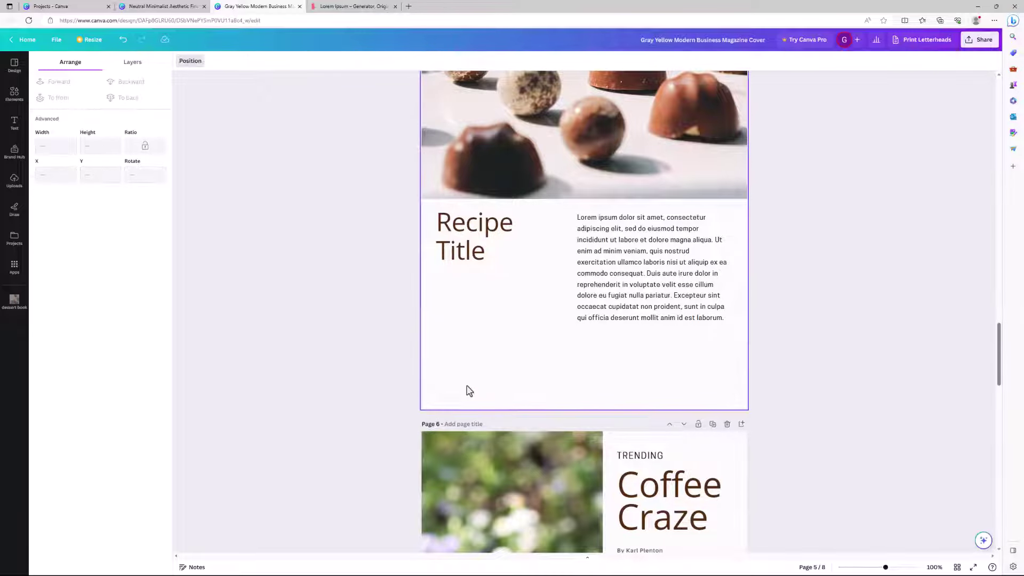
{"action": "key", "text": "ctrl+z"}
{"action": "left_click", "coordinate": [472, 382]}
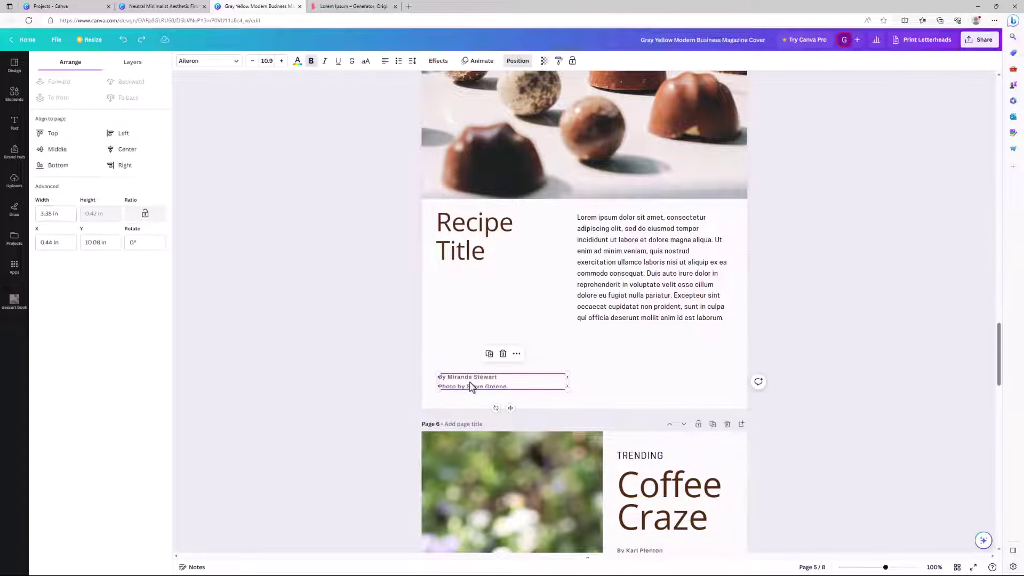
{"action": "left_click", "coordinate": [489, 354]}
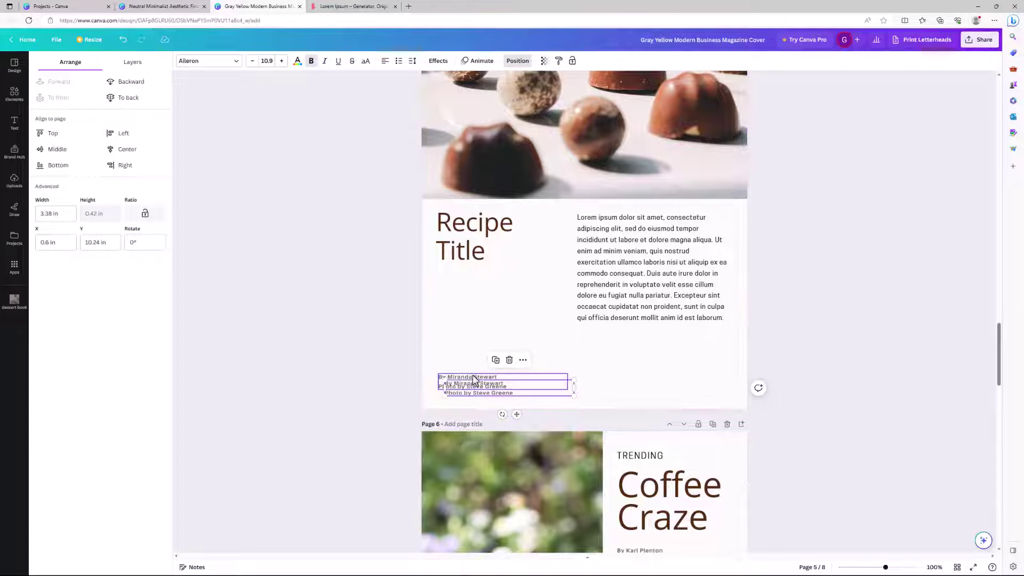
{"action": "left_click", "coordinate": [471, 394]}
{"action": "key", "text": "Escape"}
{"action": "key", "text": "Delete"}
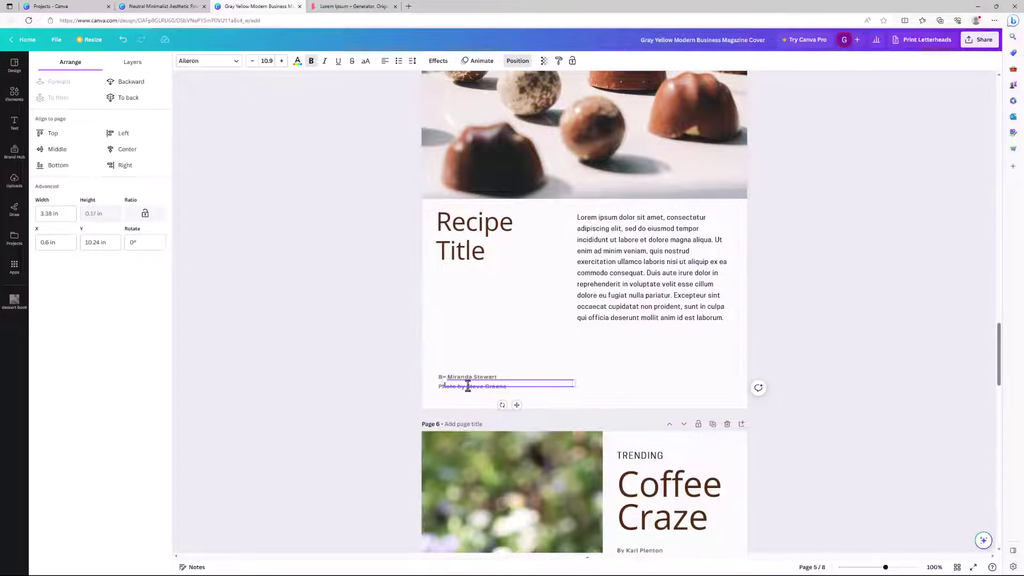
- Change the author and photo credit text on page 5 to the Cooper Hewitt font and remove its bold formatting
{"action": "left_click", "coordinate": [459, 380]}
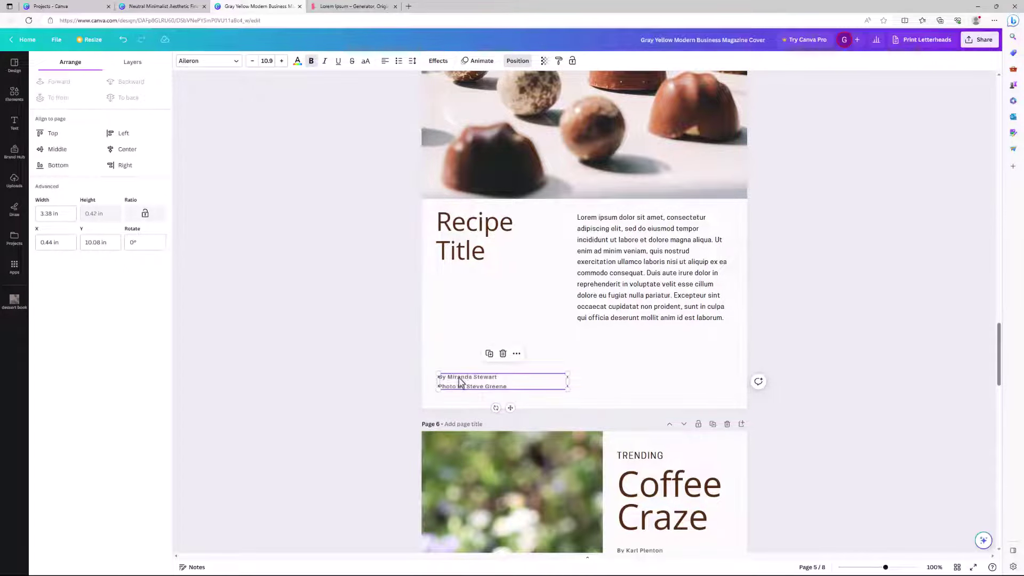
{"action": "left_click", "coordinate": [211, 61]}
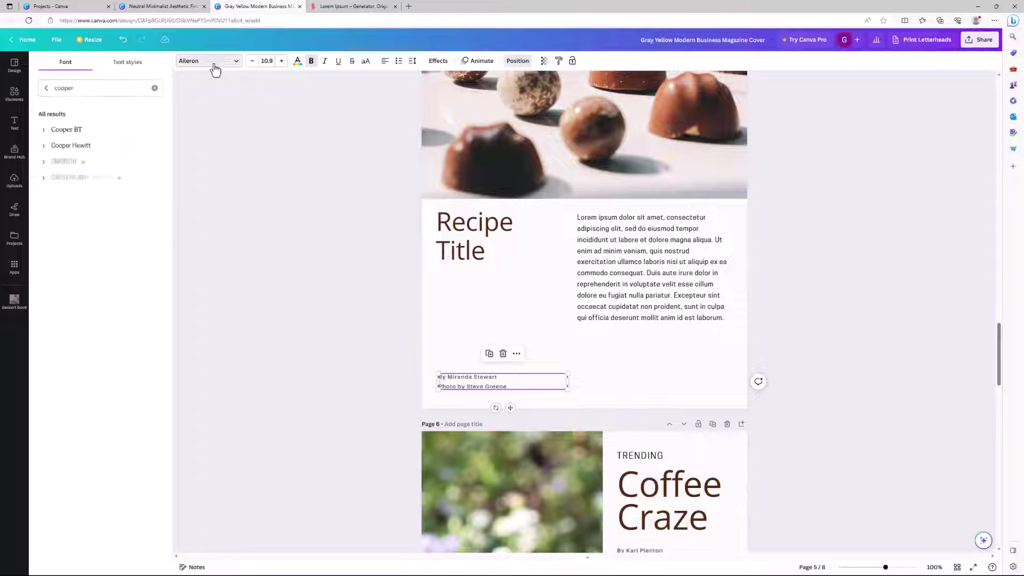
{"action": "left_click", "coordinate": [89, 146]}
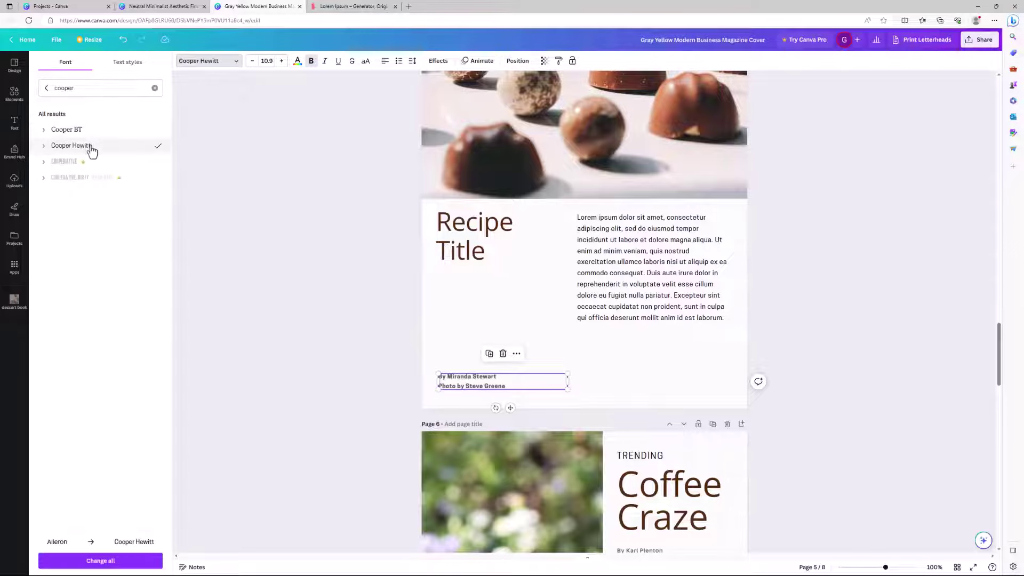
{"action": "left_click", "coordinate": [312, 61]}
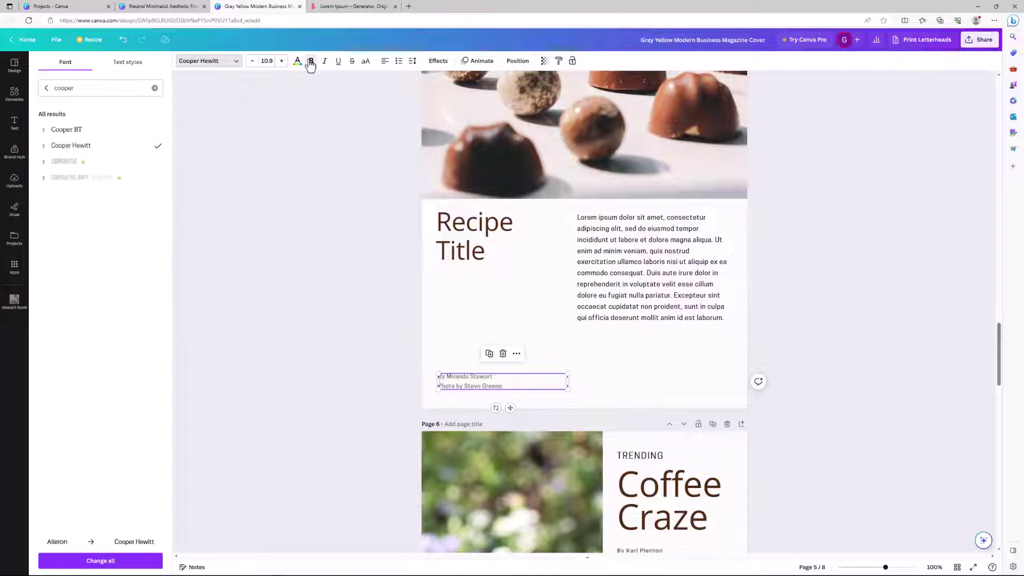
- Replace the page 5 credit text with "#" at font size 14, narrow its box and place it in the page's lower-left corner
{"action": "double_click", "coordinate": [502, 388]}
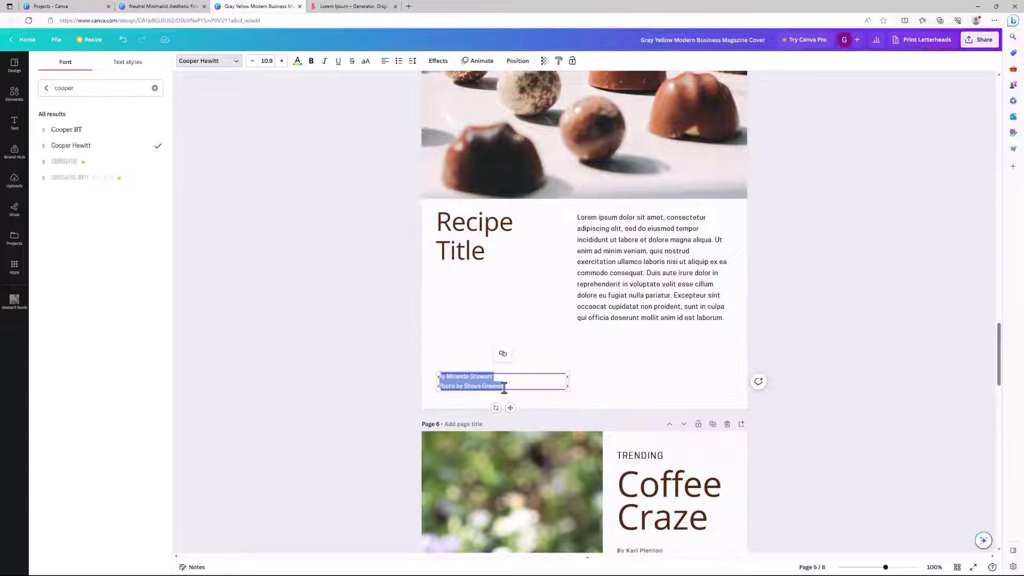
{"action": "key", "text": "BackSpace"}
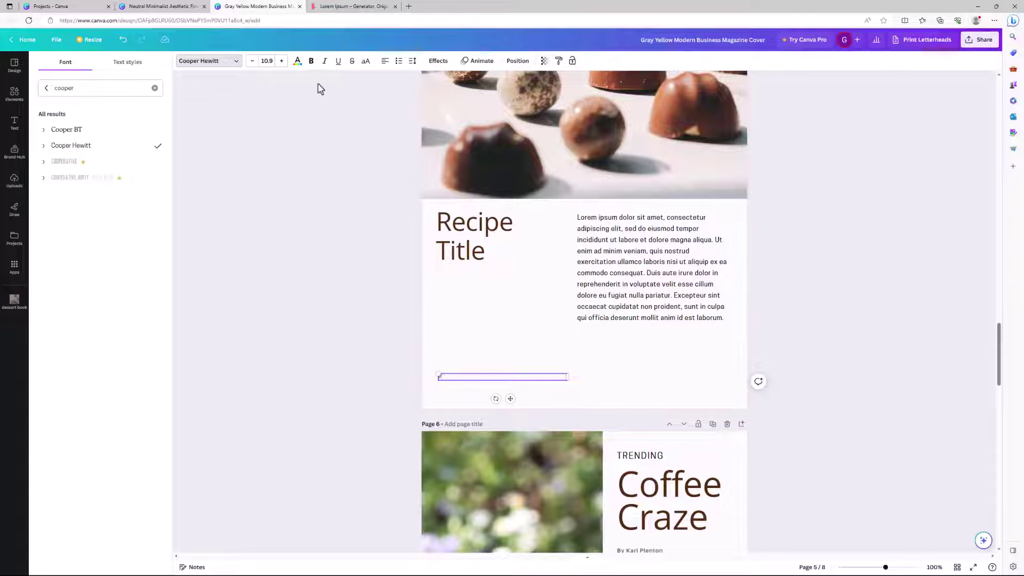
{"action": "left_click", "coordinate": [266, 61]}
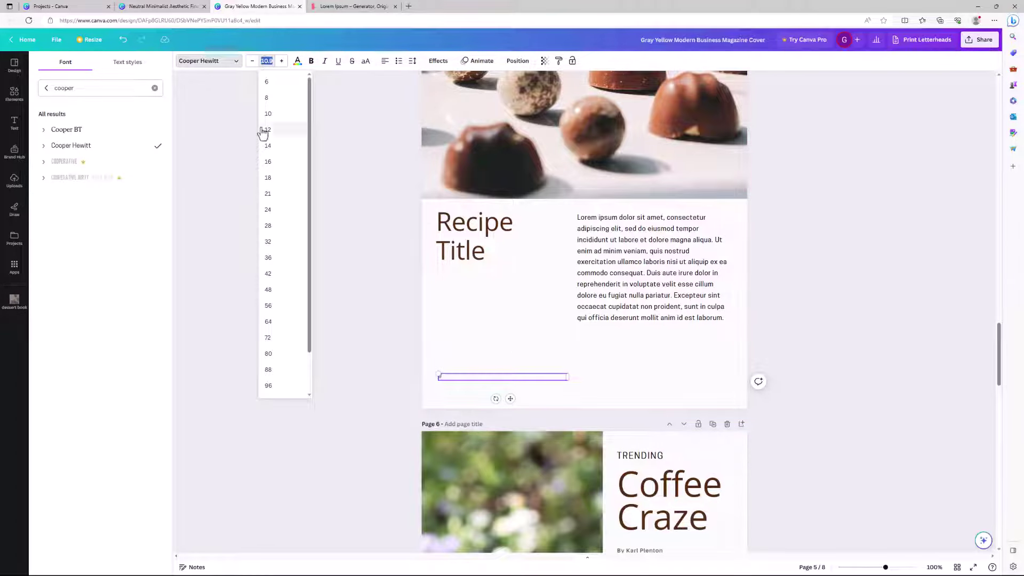
{"action": "left_click", "coordinate": [269, 147]}
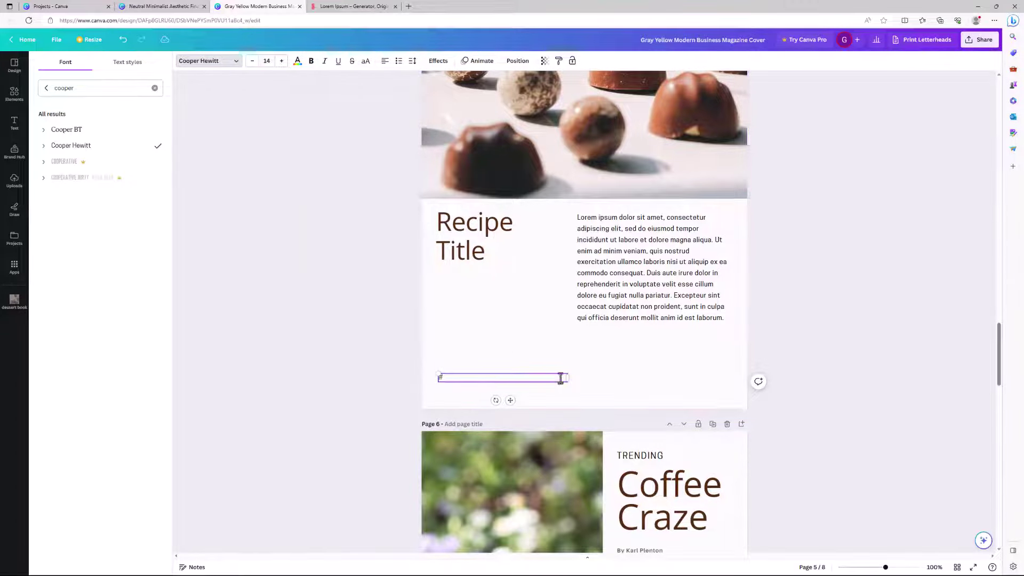
{"action": "left_click_drag", "start_coordinate": [568, 380], "coordinate": [455, 413]}
{"action": "left_click", "coordinate": [347, 358]}
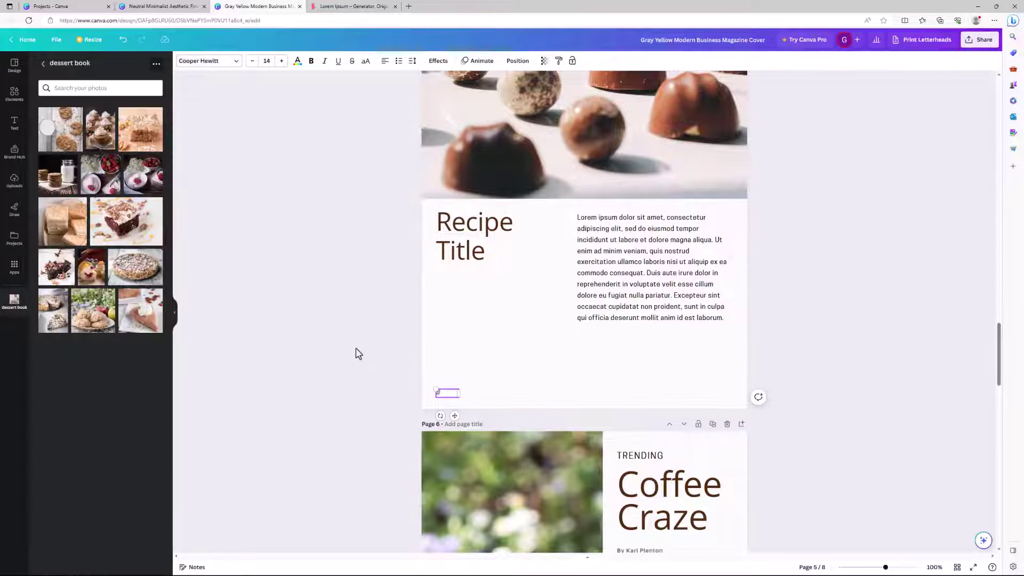
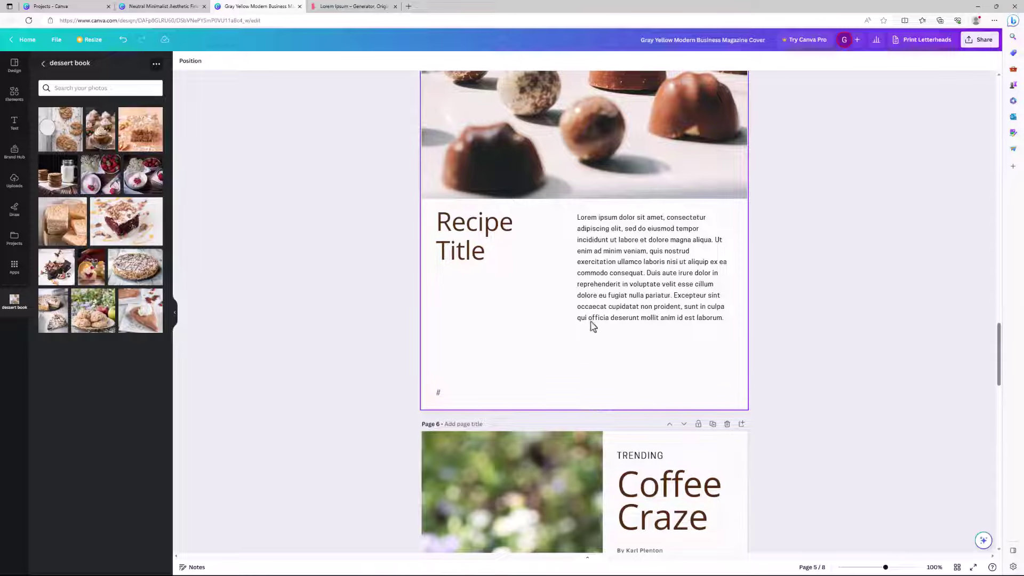
- Duplicate the "#" text, place a wider copy beside it in the footer and make it read "Find more recipes at mywifecancook.com"
{"action": "left_click", "coordinate": [441, 395]}
{"action": "left_click_drag", "start_coordinate": [446, 392], "coordinate": [690, 393]}
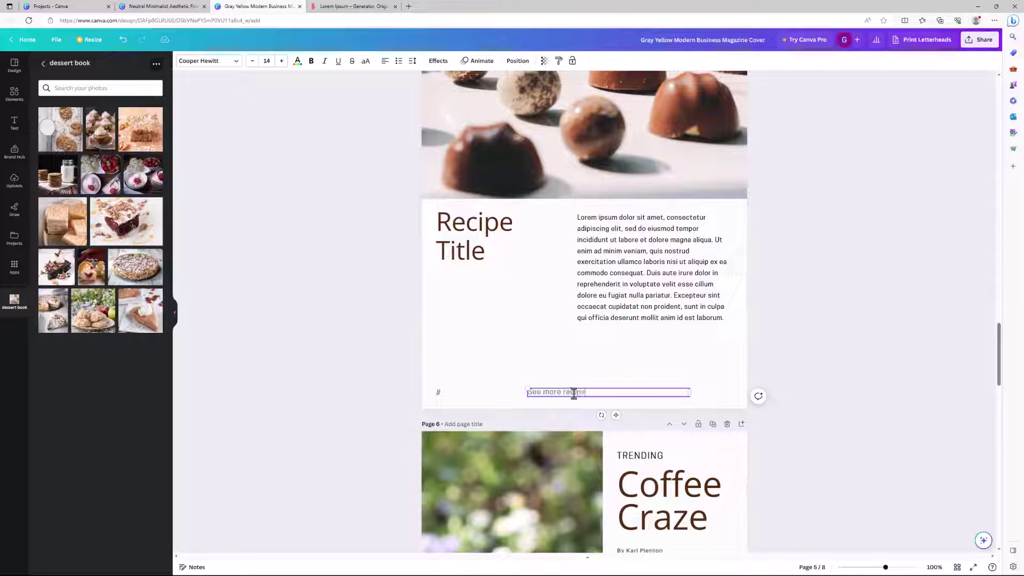
{"action": "key", "text": "BackSpace"}
{"action": "key", "text": "BackSpace"}
{"action": "key", "text": "BackSpace"}
{"action": "key", "text": "BackSpace"}
{"action": "key", "text": "BackSpace"}
{"action": "key", "text": "BackSpace"}
{"action": "key", "text": "BackSpace"}
{"action": "key", "text": "BackSpace"}
{"action": "key", "text": "BackSpace"}
{"action": "key", "text": "BackSpace"}
{"action": "key", "text": "BackSpace"}
{"action": "key", "text": "BackSpace"}
{"action": "key", "text": "BackSpace"}
{"action": "key", "text": "BackSpace"}
{"action": "type", "text": "Find more recipes"}
{"action": "type", "text": "at mywifecancook.com"}
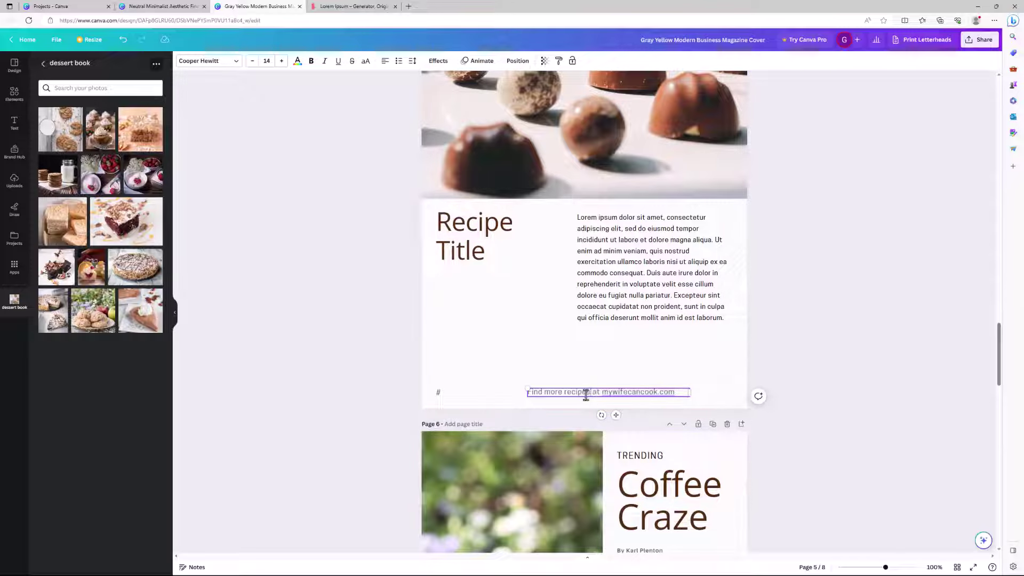
{"action": "triple_click", "coordinate": [585, 395]}
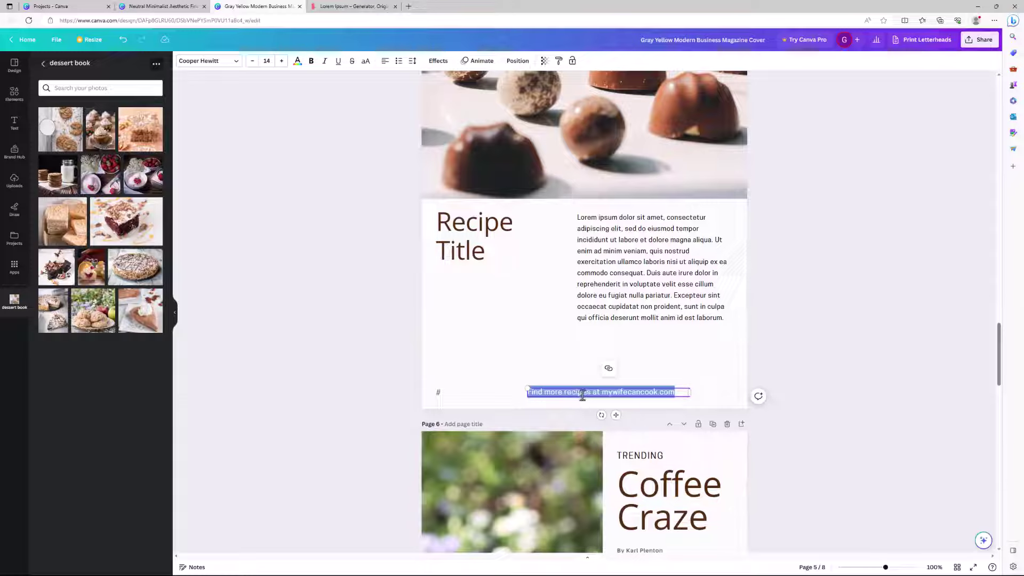
{"action": "left_click", "coordinate": [608, 371]}
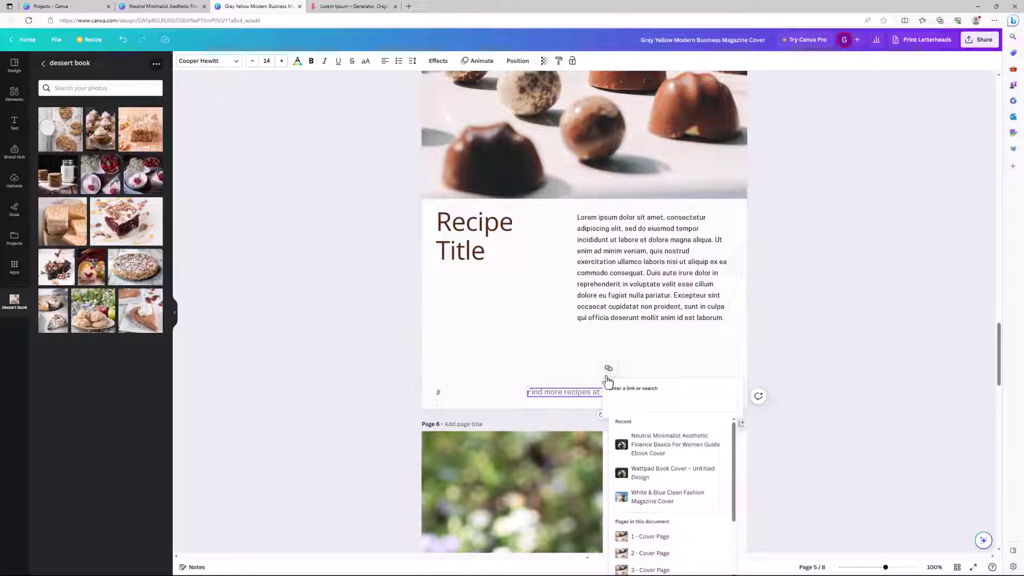
{"action": "type", "text": "https"}
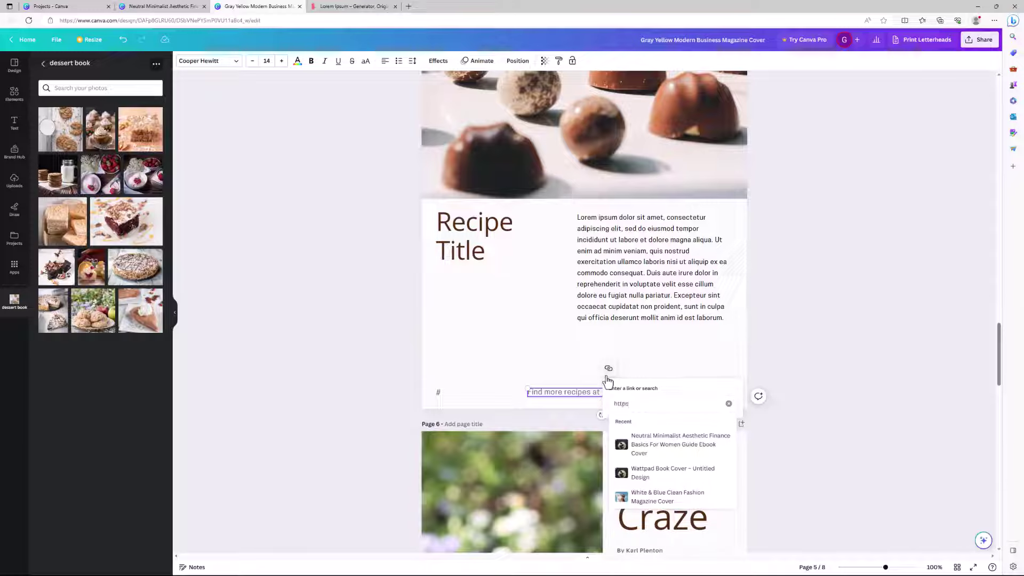
{"action": "type", "text": "://mywifecancook.com"}
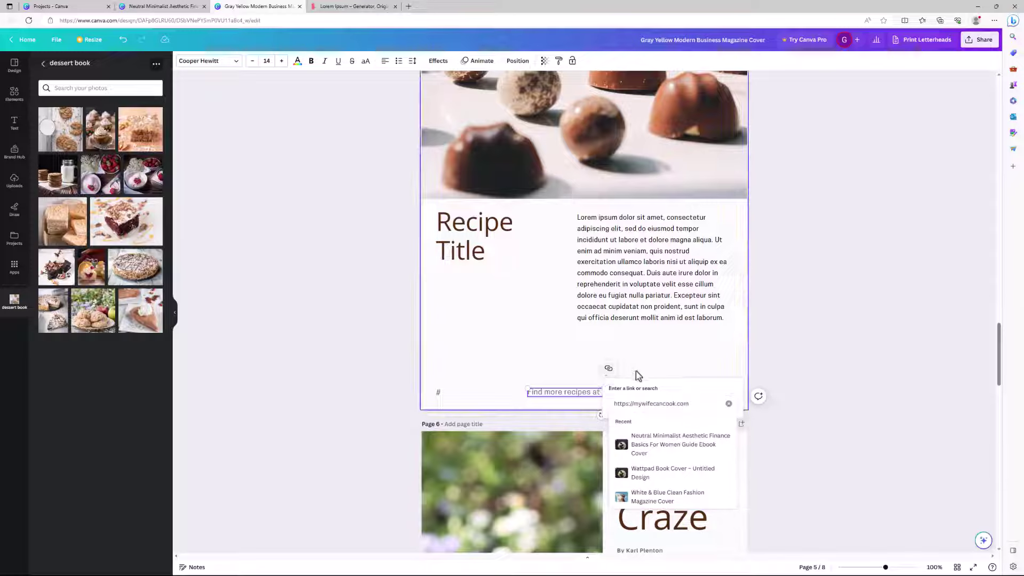
{"action": "key", "text": "Return"}
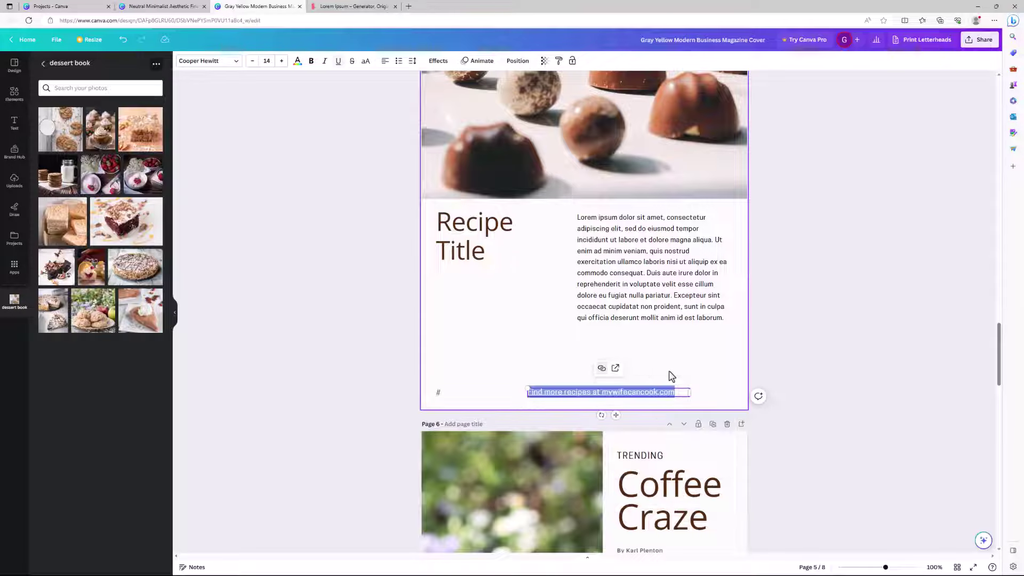
{"action": "left_click", "coordinate": [669, 346]}
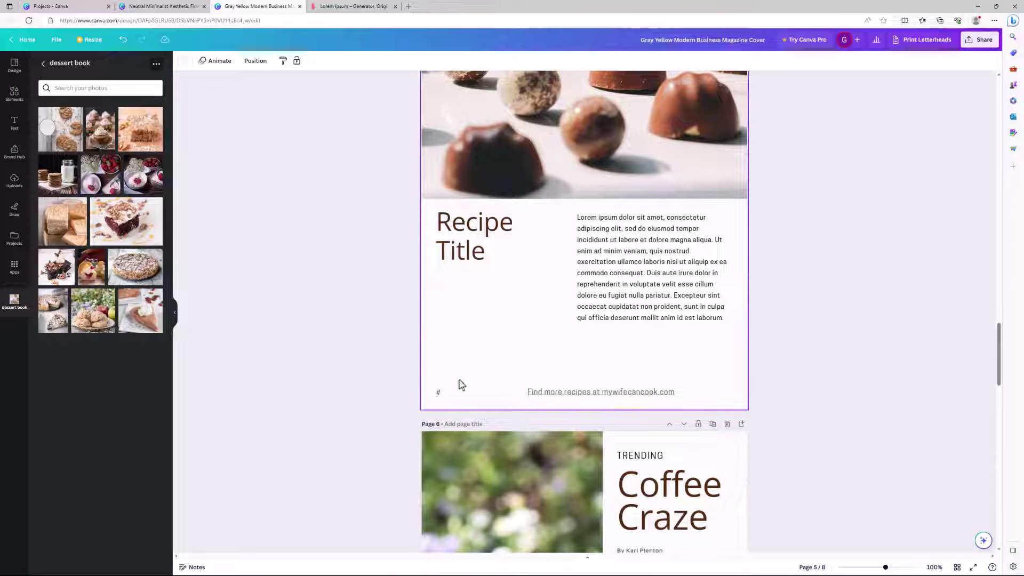
- Select the "#" and the "Find more recipes" line together and move both slightly lower on page 5
{"action": "left_click_drag", "start_coordinate": [343, 370], "coordinate": [637, 404]}
{"action": "key", "text": "Delete"}
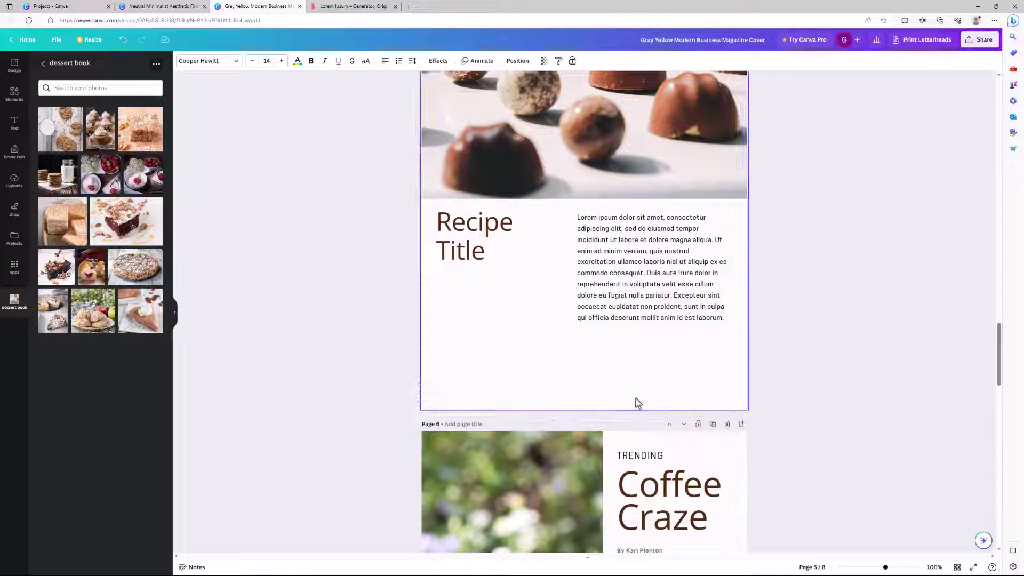
{"action": "key", "text": "ctrl+z"}
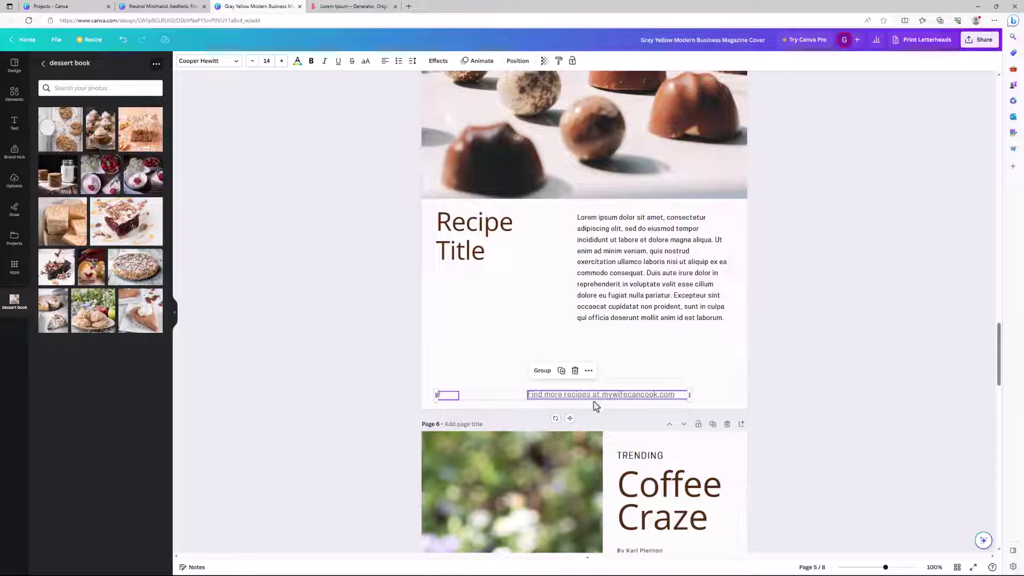
- Group the "#" and "Find more recipes" footer texts on page 5 and paste a copy of the group into page 6's footer
{"action": "scroll", "coordinate": [555, 373], "scroll_direction": "up", "scroll_amount": 10}
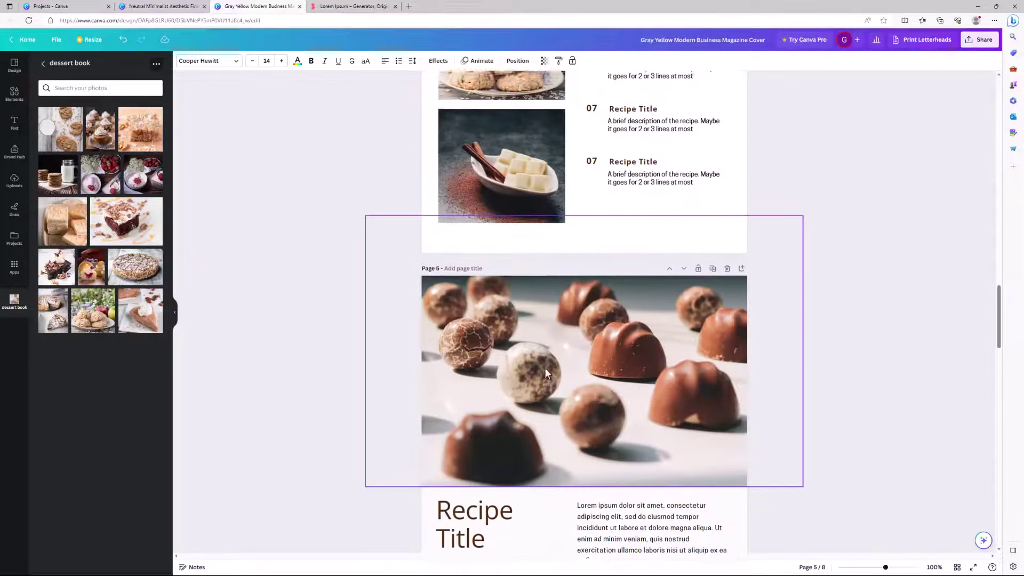
{"action": "scroll", "coordinate": [573, 261], "scroll_direction": "up", "scroll_amount": 4}
{"action": "scroll", "coordinate": [540, 155], "scroll_direction": "down", "scroll_amount": 5}
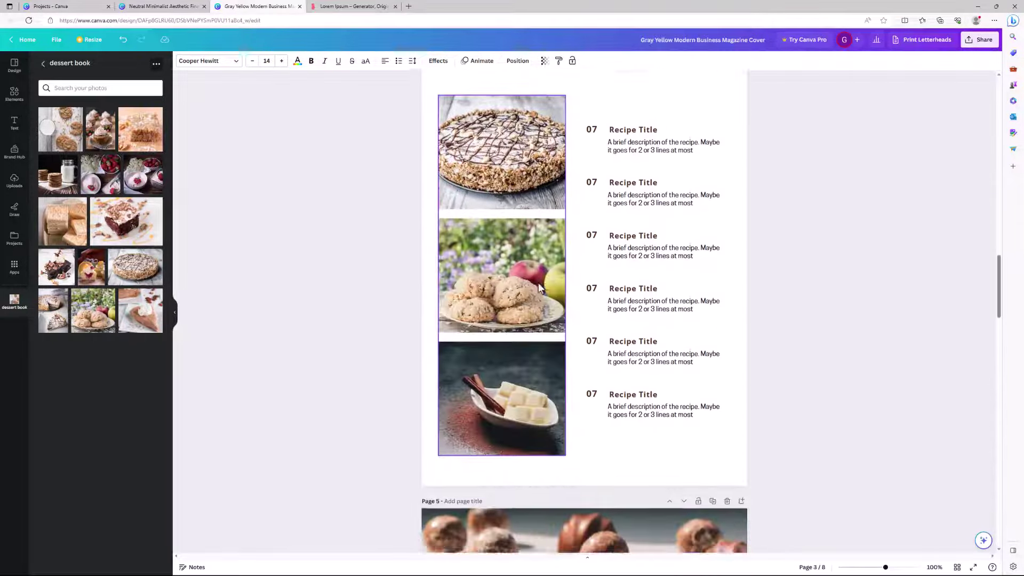
{"action": "scroll", "coordinate": [543, 286], "scroll_direction": "down", "scroll_amount": 10}
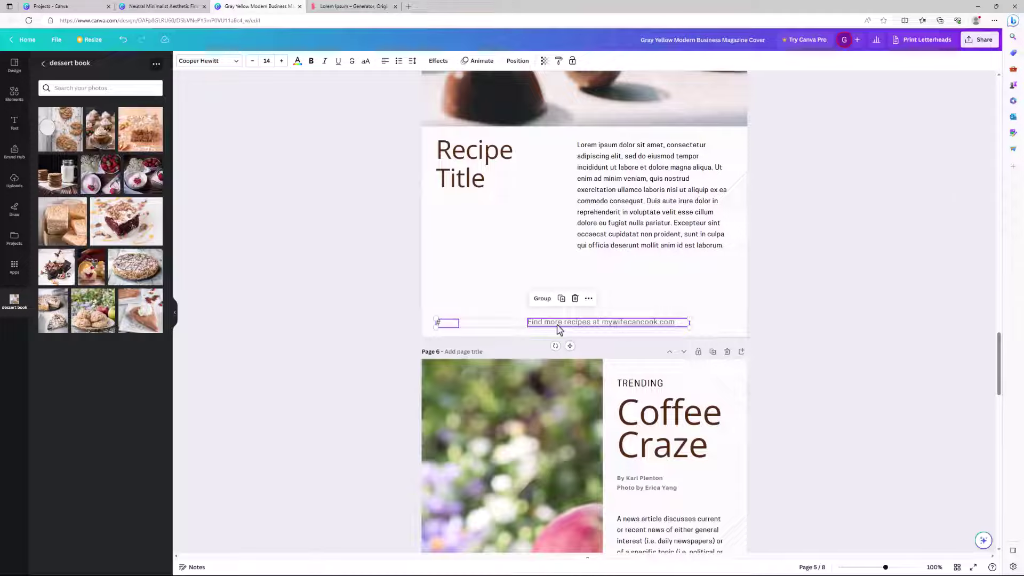
{"action": "left_click", "coordinate": [542, 299]}
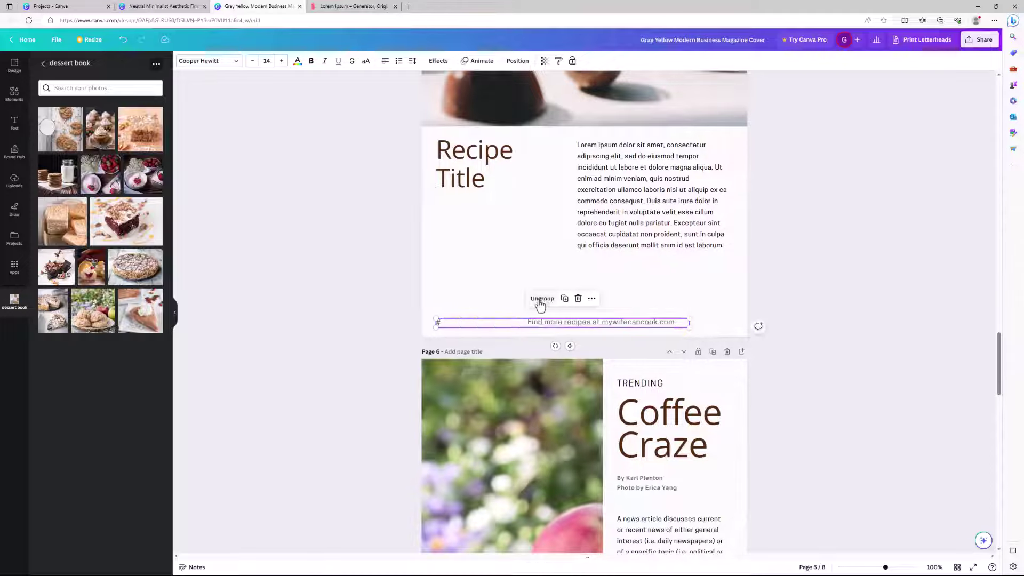
{"action": "scroll", "coordinate": [541, 306], "scroll_direction": "down", "scroll_amount": 7}
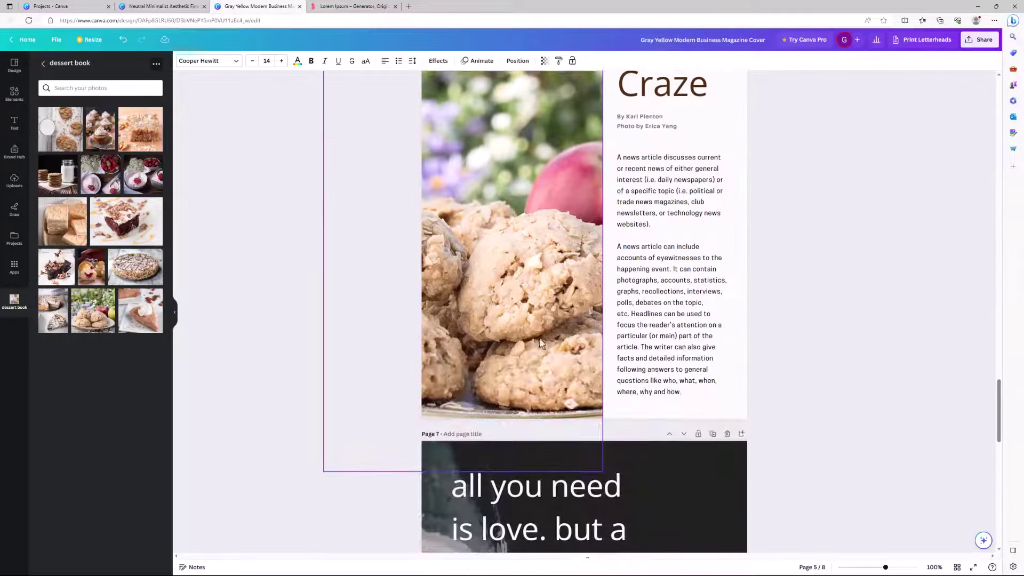
{"action": "left_click", "coordinate": [702, 415]}
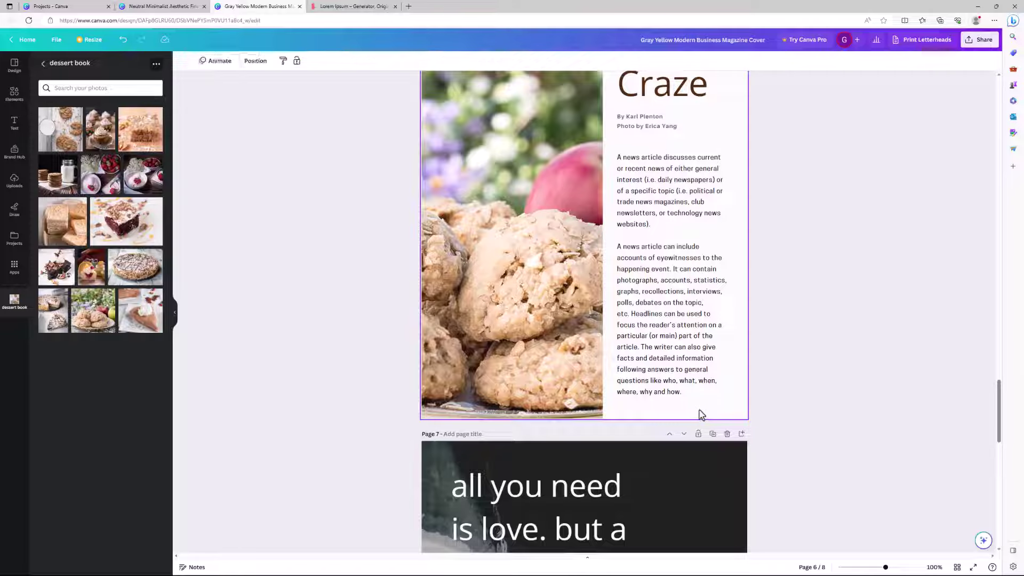
{"action": "key", "text": "ctrl+v"}
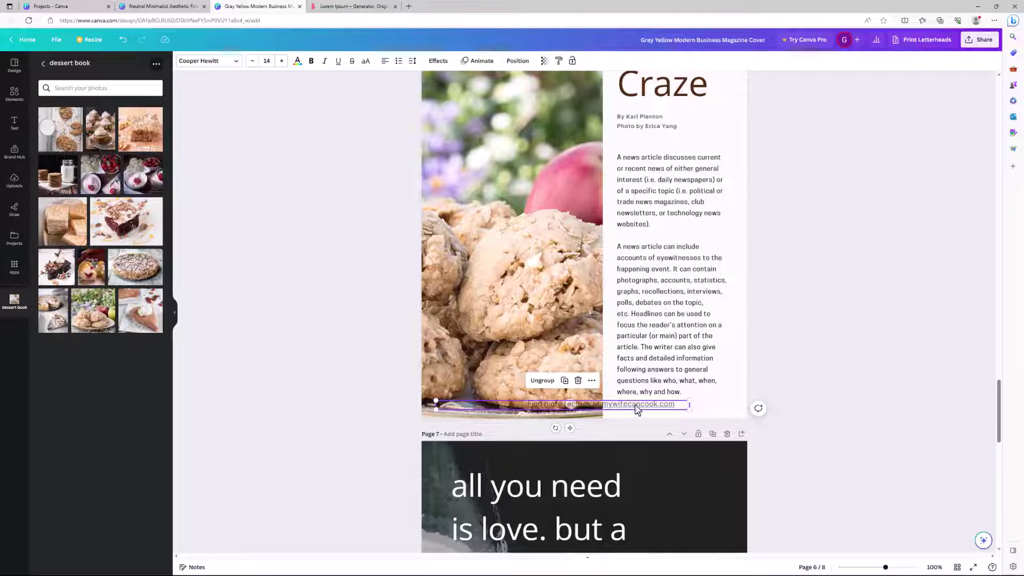
- Remove the cookie photo from page 6's frame and shorten the empty frame from its lower edge
{"action": "left_click", "coordinate": [543, 281]}
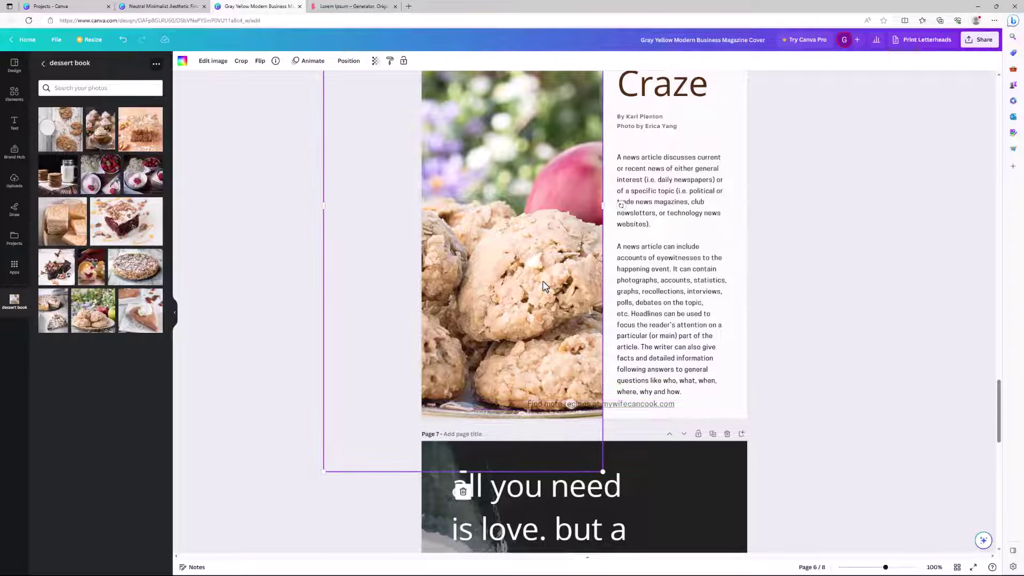
{"action": "key", "text": "Delete"}
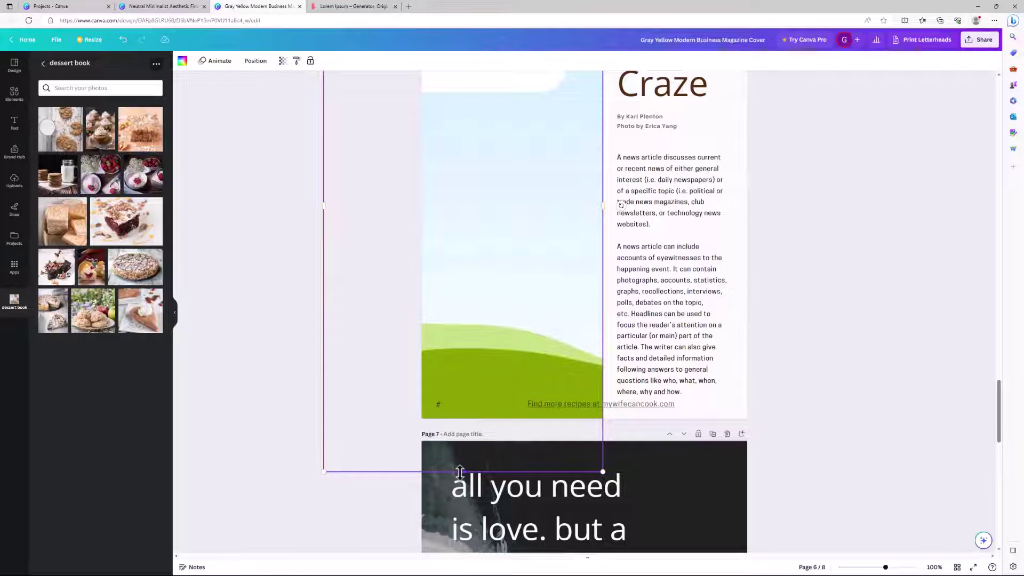
{"action": "left_click_drag", "start_coordinate": [463, 471], "coordinate": [501, 208]}
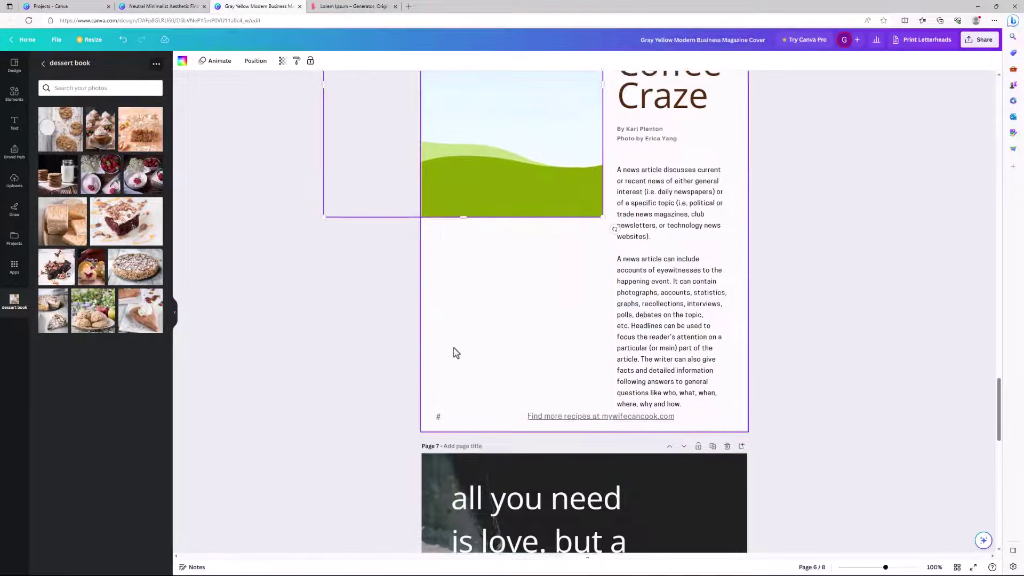
- Narrow the empty frame on page 6 from its outer side and position it fully inside the page beside the article text
{"action": "scroll", "coordinate": [455, 350], "scroll_direction": "up", "scroll_amount": 6}
{"action": "scroll", "coordinate": [458, 350], "scroll_direction": "down", "scroll_amount": 4}
{"action": "scroll", "coordinate": [430, 304], "scroll_direction": "up", "scroll_amount": 2}
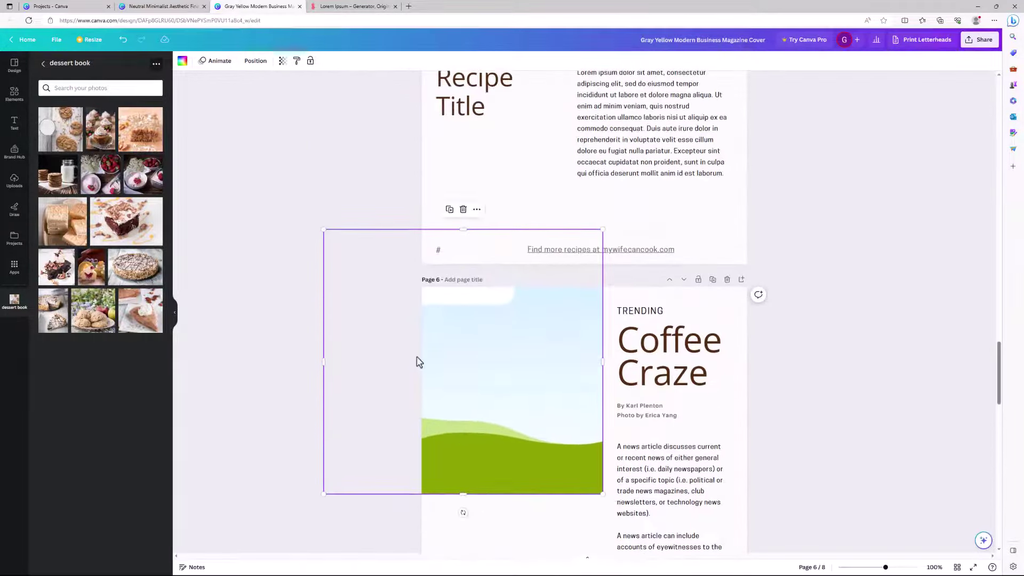
{"action": "scroll", "coordinate": [421, 360], "scroll_direction": "down", "scroll_amount": 1}
{"action": "scroll", "coordinate": [426, 357], "scroll_direction": "down", "scroll_amount": 3}
{"action": "scroll", "coordinate": [406, 310], "scroll_direction": "up", "scroll_amount": 1}
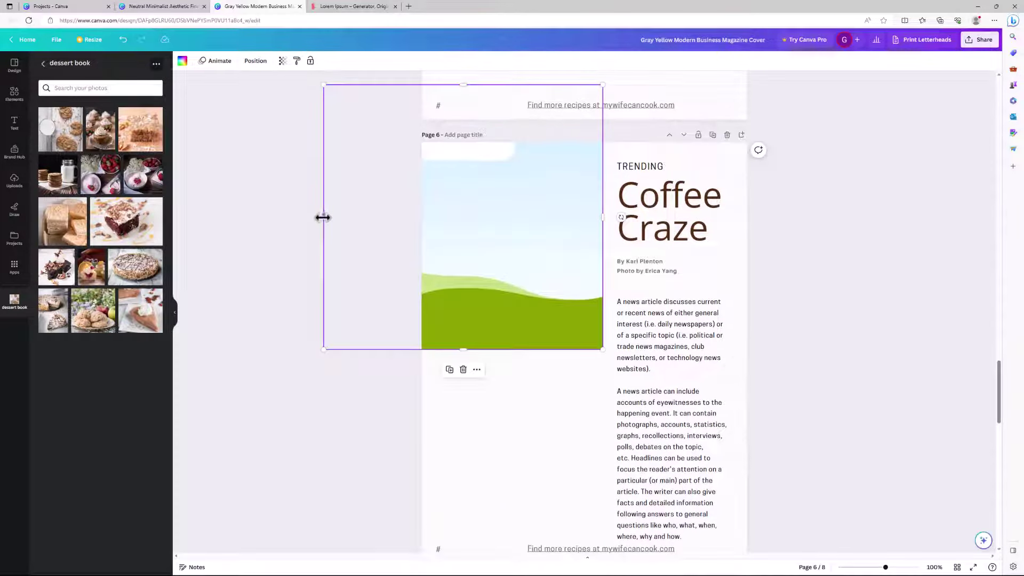
{"action": "left_click_drag", "start_coordinate": [323, 218], "coordinate": [464, 321]}
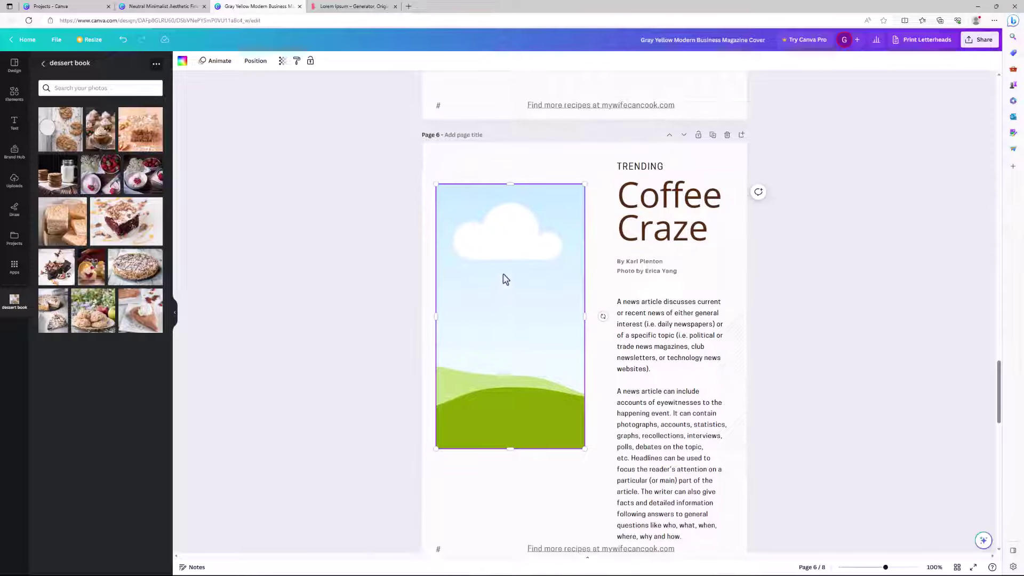
{"action": "left_click", "coordinate": [465, 164]}
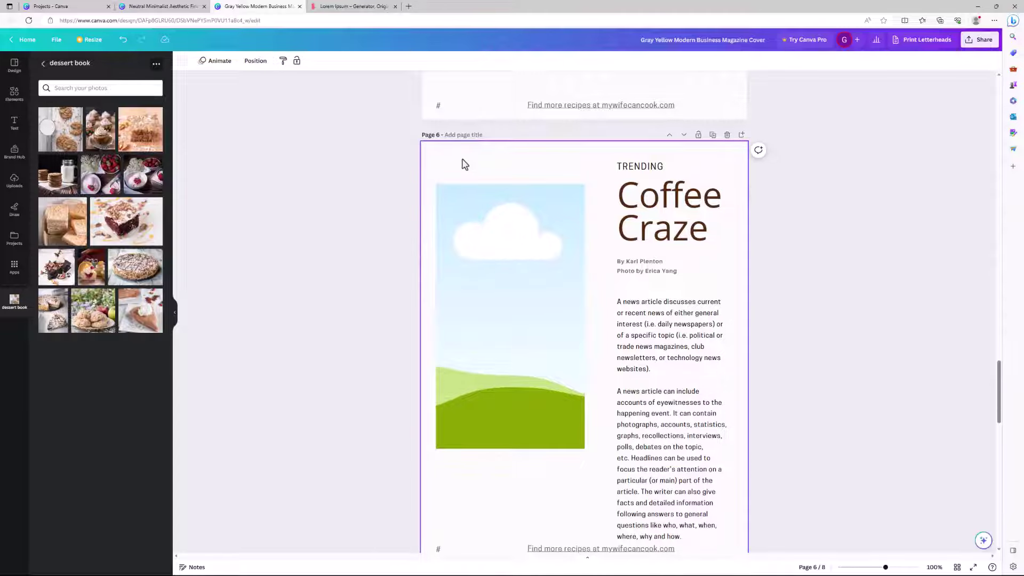
- Add custom guides with 3 columns, 1 row and a 0.35 in column gap, and move the empty frame into page 6's upper-left corner
{"action": "left_click", "coordinate": [54, 40]}
{"action": "mouse_move", "coordinate": [107, 137]}
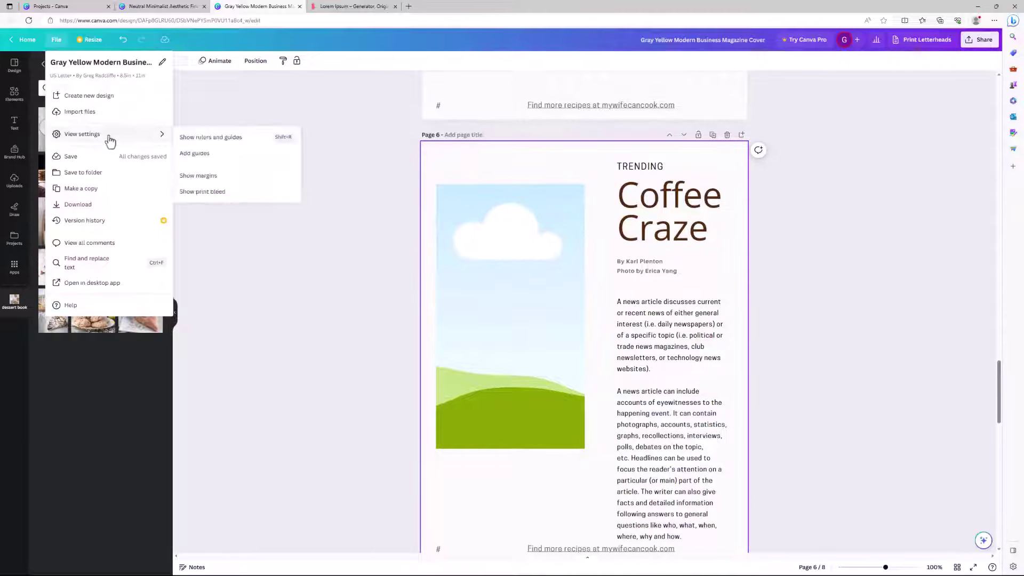
{"action": "left_click", "coordinate": [194, 156]}
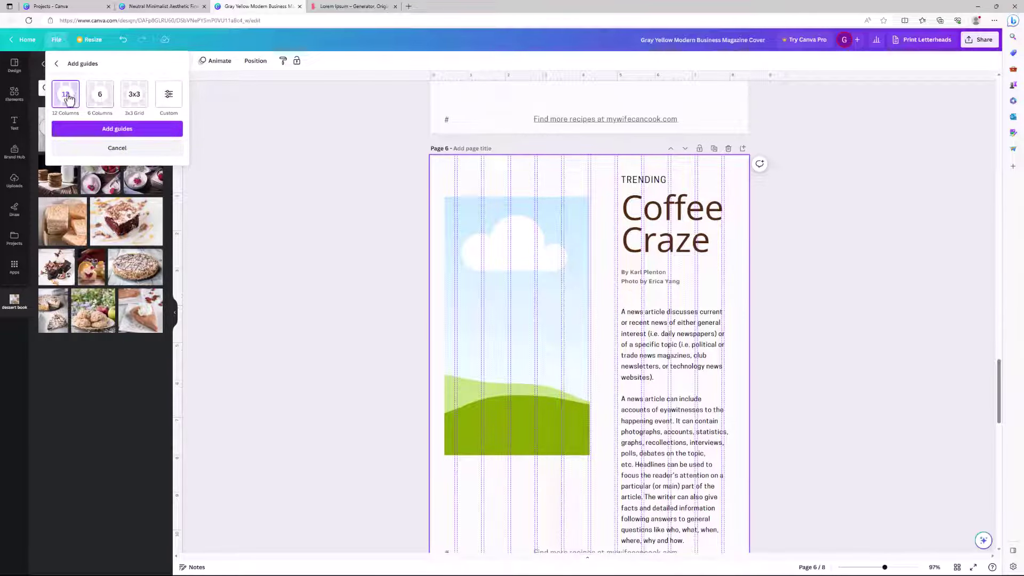
{"action": "left_click", "coordinate": [164, 100]}
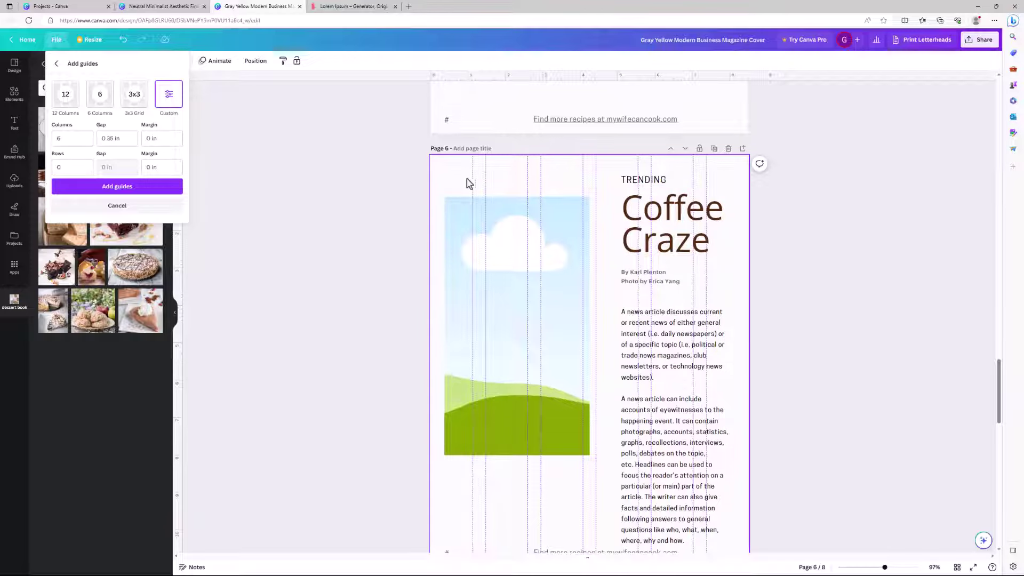
{"action": "left_click", "coordinate": [66, 139]}
{"action": "left_click_drag", "start_coordinate": [66, 139], "coordinate": [54, 140]}
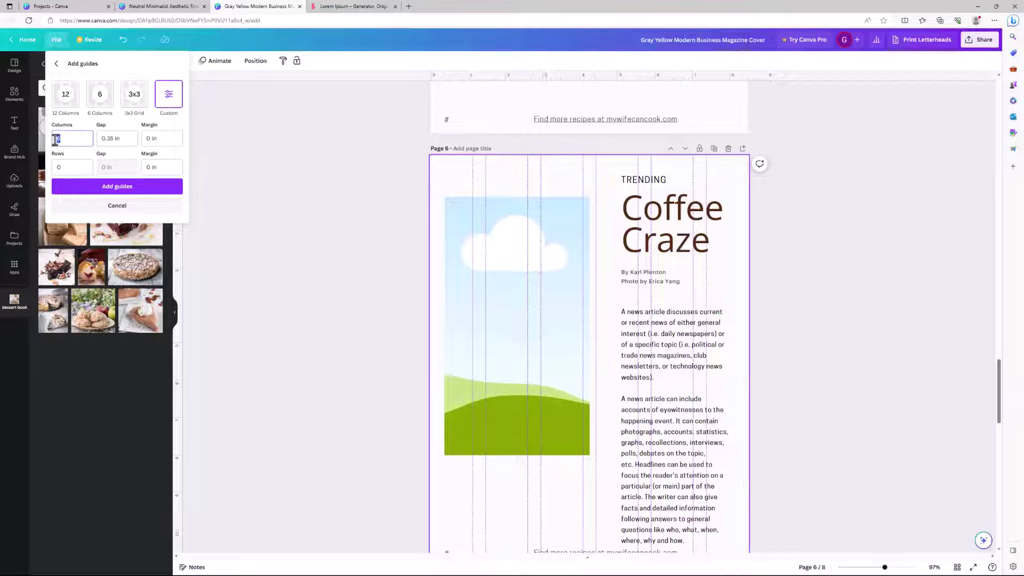
{"action": "type", "text": "3"}
{"action": "left_click", "coordinate": [78, 169]}
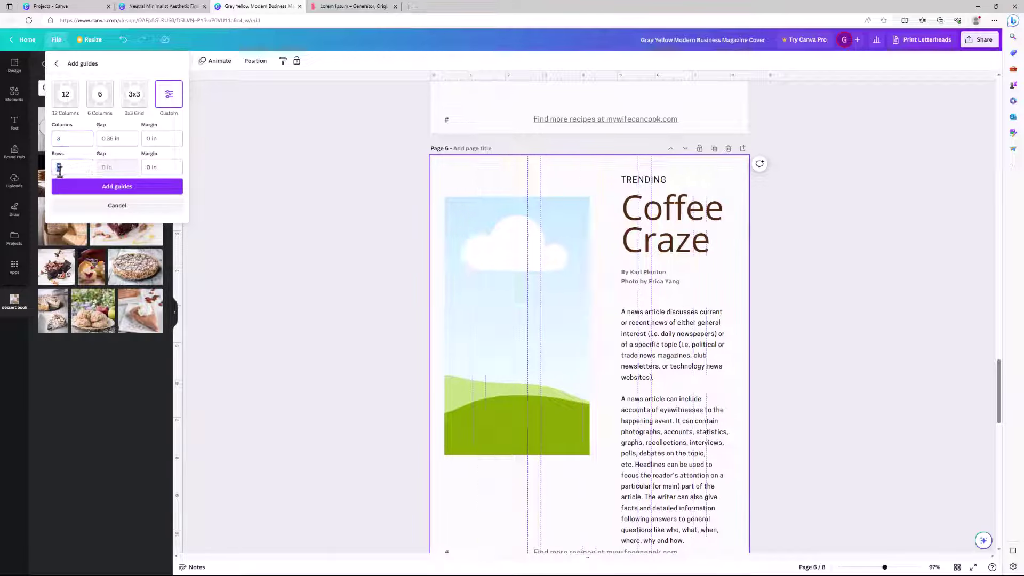
{"action": "type", "text": "1"}
{"action": "left_click", "coordinate": [123, 139]}
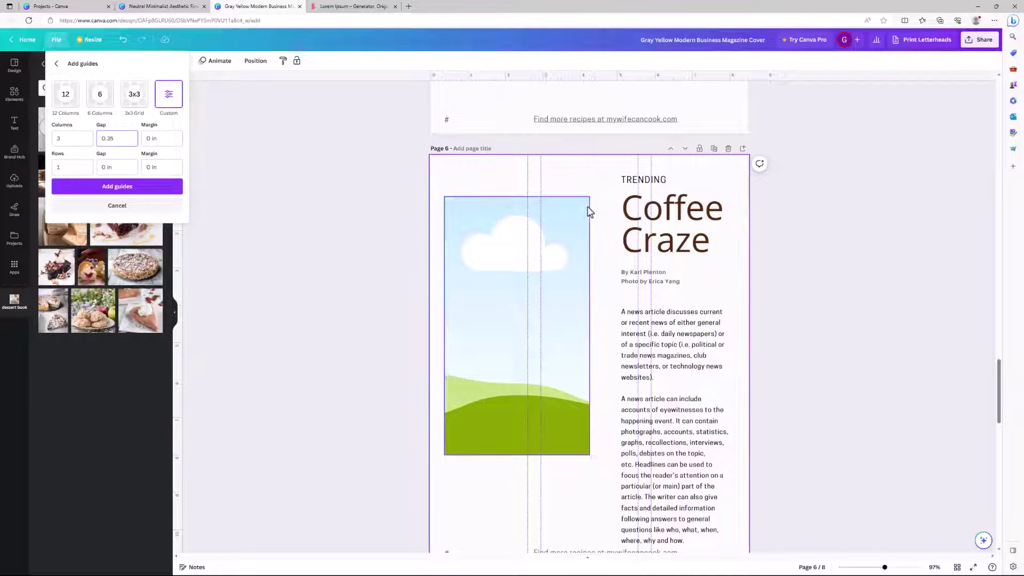
{"action": "left_click", "coordinate": [143, 194]}
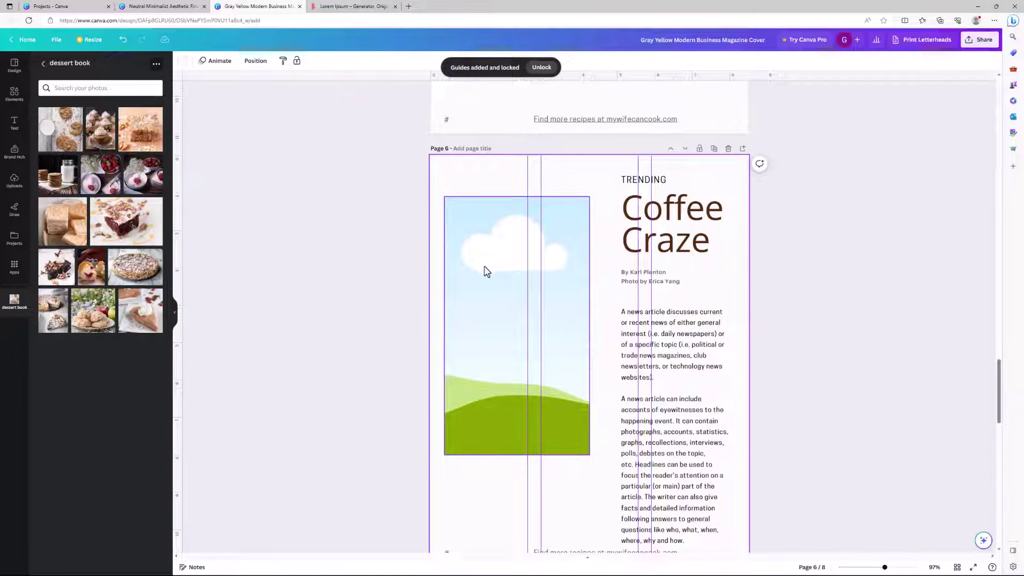
{"action": "left_click_drag", "start_coordinate": [491, 274], "coordinate": [478, 231]}
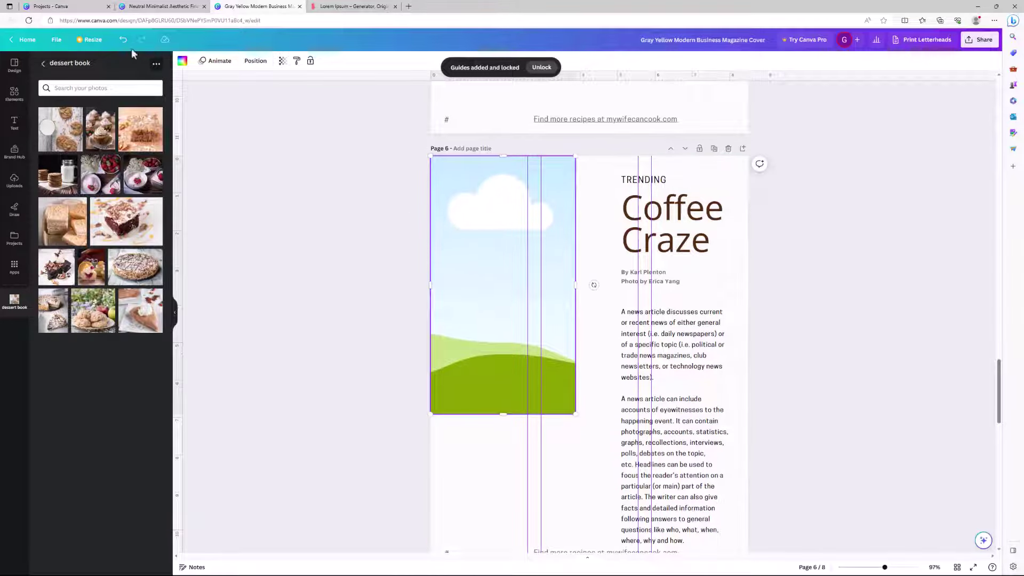
- Try a 0.35 in column margin in the custom guides and check the preview against the other pages' layouts
{"action": "left_click", "coordinate": [58, 40]}
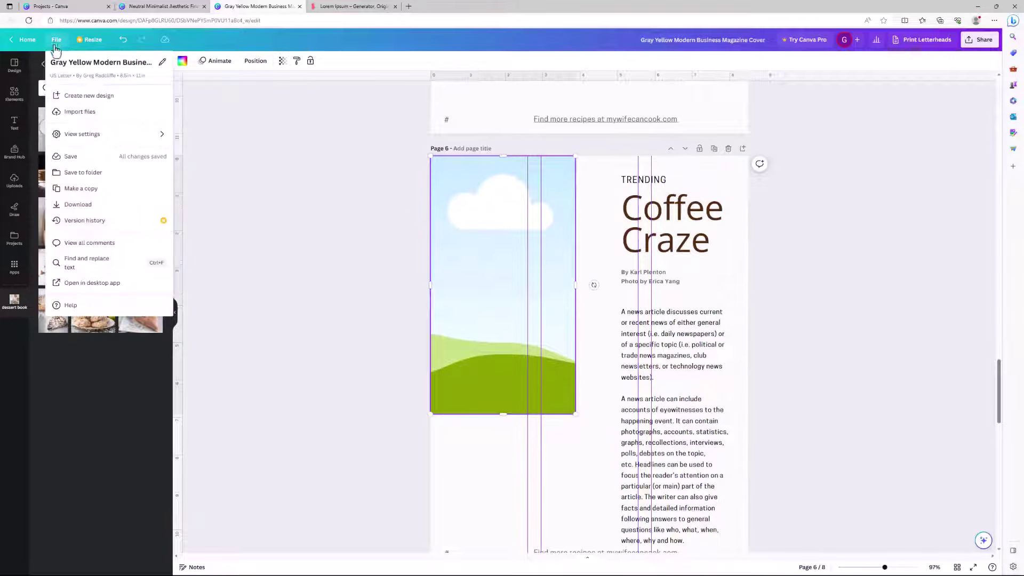
{"action": "left_click", "coordinate": [84, 144]}
{"action": "left_click", "coordinate": [198, 162]}
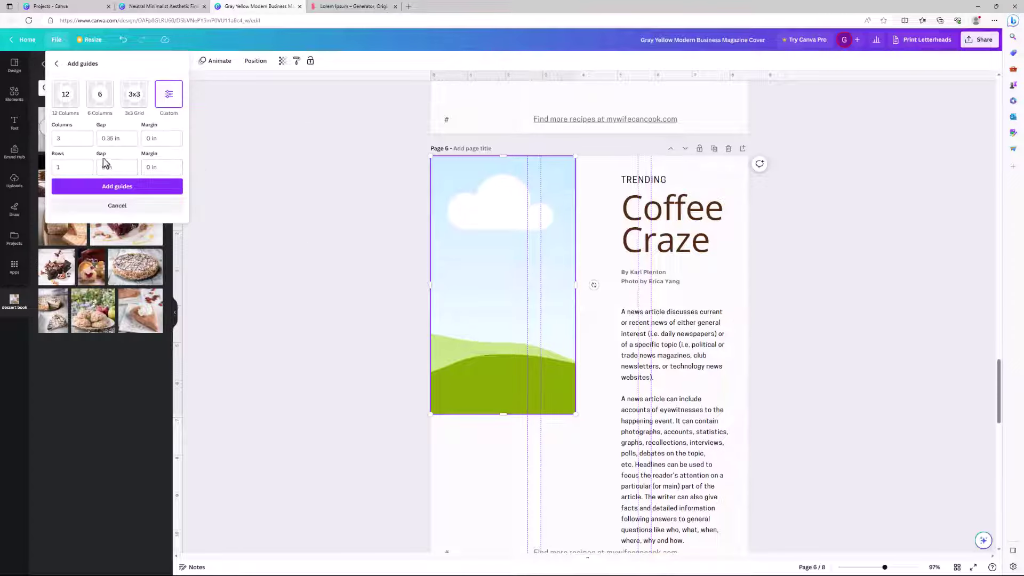
{"action": "left_click", "coordinate": [164, 138]}
{"action": "key", "text": "BackSpace"}
{"action": "left_click", "coordinate": [164, 167]}
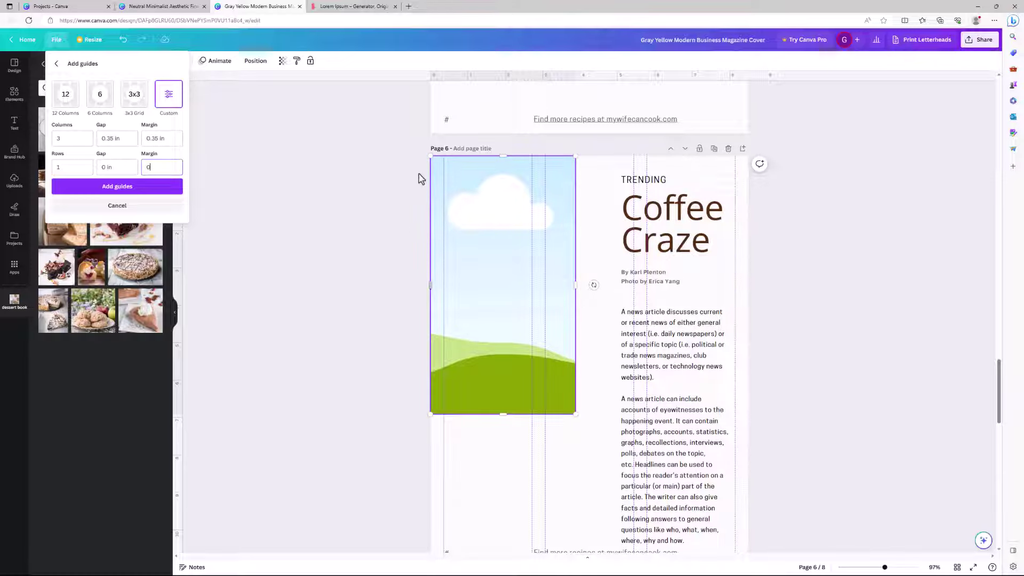
{"action": "scroll", "coordinate": [423, 208], "scroll_direction": "up", "scroll_amount": 10}
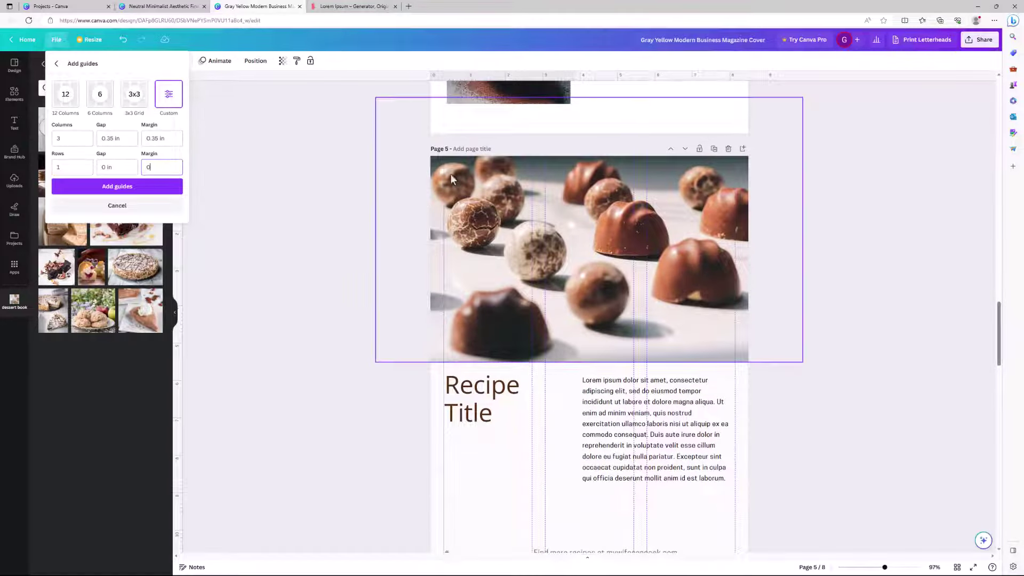
{"action": "scroll", "coordinate": [428, 290], "scroll_direction": "up", "scroll_amount": 15}
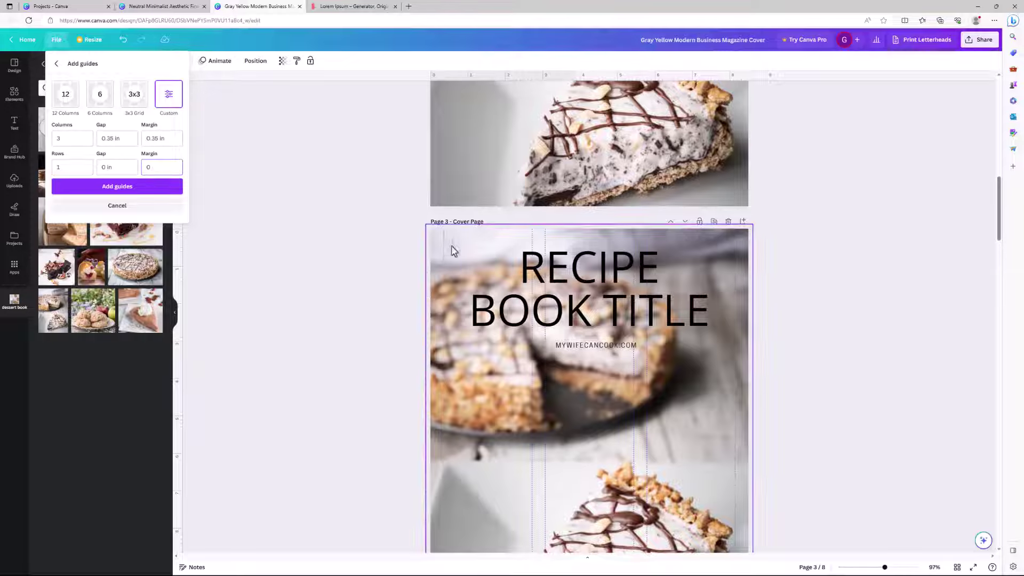
{"action": "scroll", "coordinate": [427, 300], "scroll_direction": "down", "scroll_amount": 10}
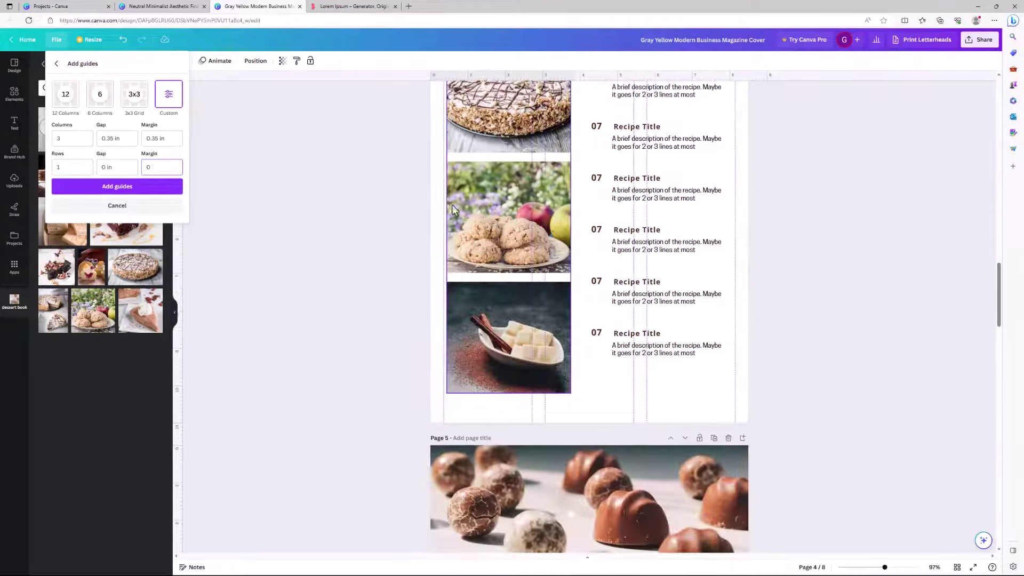
{"action": "scroll", "coordinate": [434, 235], "scroll_direction": "down", "scroll_amount": 5}
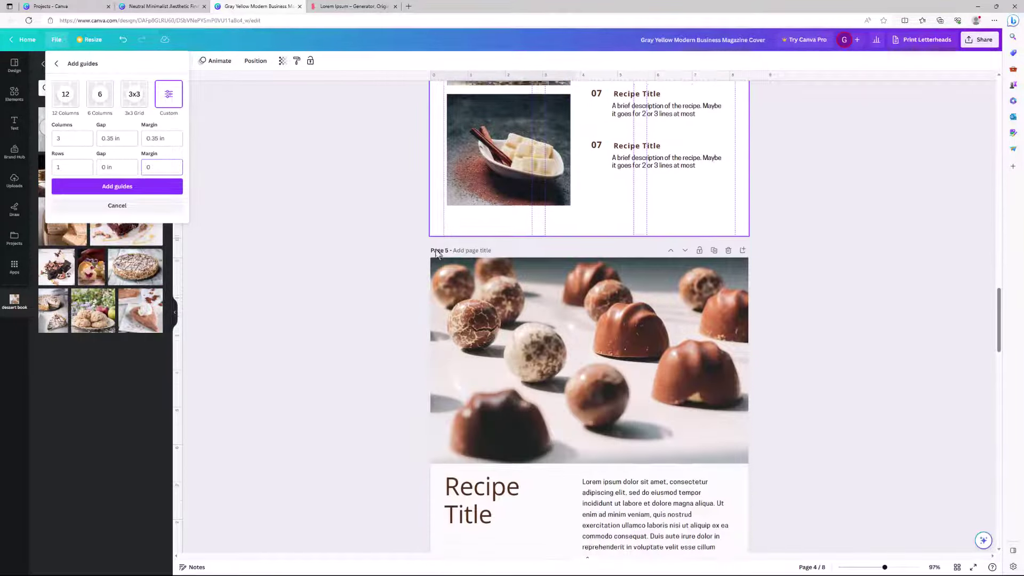
{"action": "scroll", "coordinate": [451, 302], "scroll_direction": "down", "scroll_amount": 5}
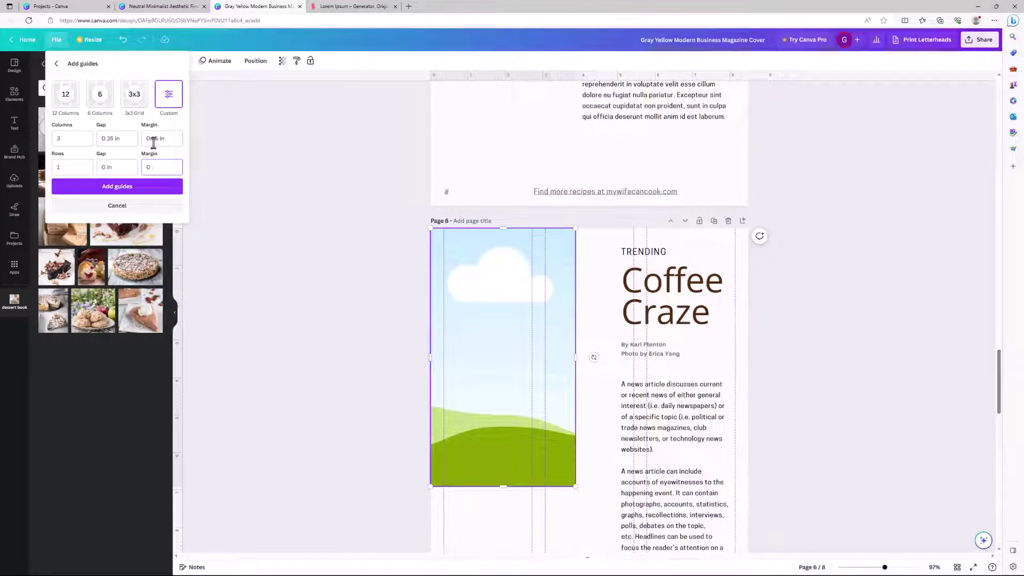
- Reset the guides' column margin to 0 in and reapply the custom guides
{"action": "left_click_drag", "start_coordinate": [167, 138], "coordinate": [144, 138]}
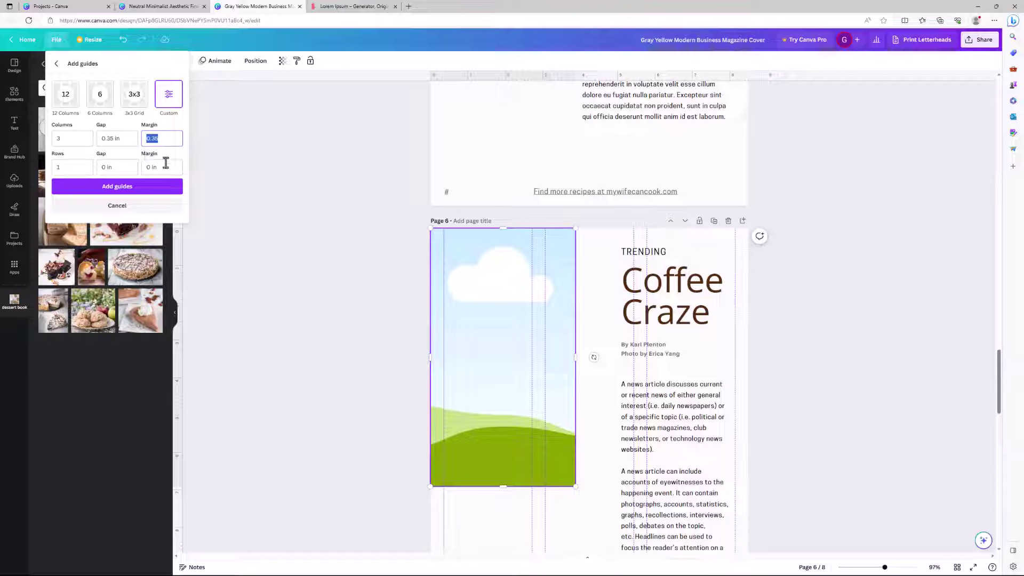
{"action": "left_click", "coordinate": [166, 167]}
{"action": "left_click_drag", "start_coordinate": [167, 138], "coordinate": [148, 141]}
{"action": "type", "text": "0"}
{"action": "left_click", "coordinate": [162, 167]}
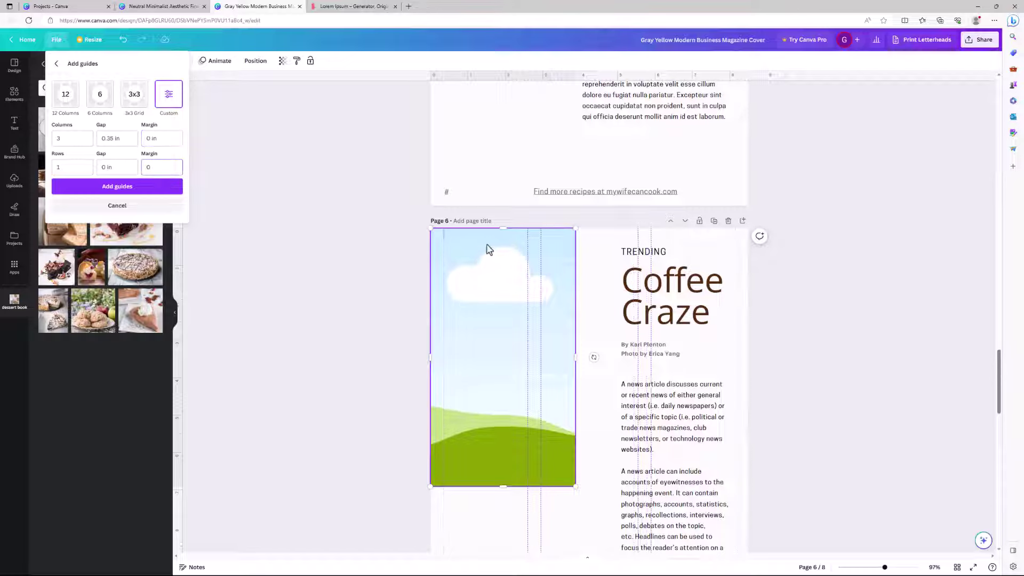
{"action": "left_click", "coordinate": [143, 188]}
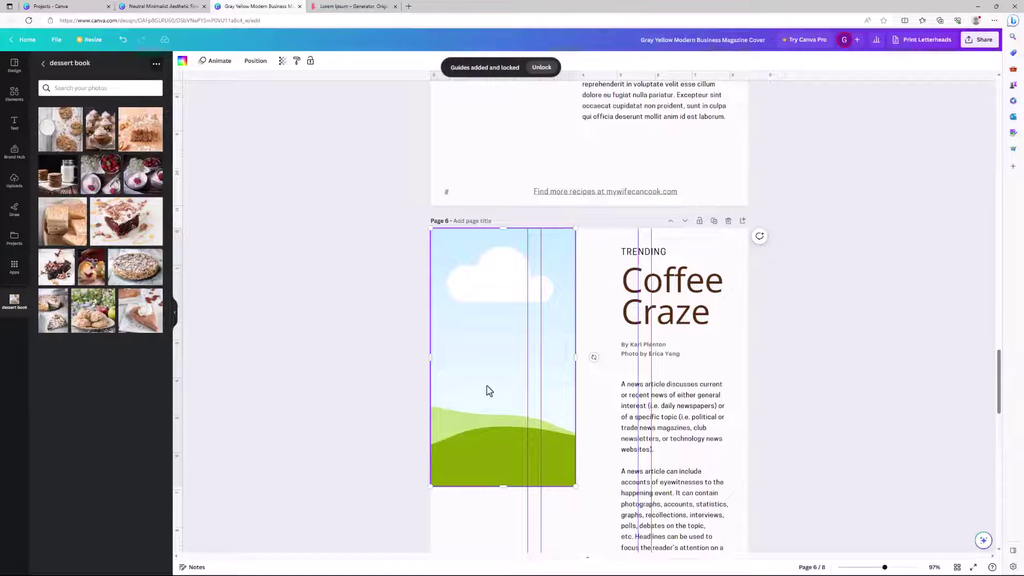
- Narrow the frame on page 6 to the first guide column and shorten it to less than half its height
{"action": "left_click_drag", "start_coordinate": [575, 357], "coordinate": [528, 357]}
{"action": "left_click_drag", "start_coordinate": [475, 484], "coordinate": [481, 339]}
- Widen page 6's "Coffee Craze" heading box leftward to the start of the second guide column and delete the "TRENDING" label above it
{"action": "left_click", "coordinate": [642, 306]}
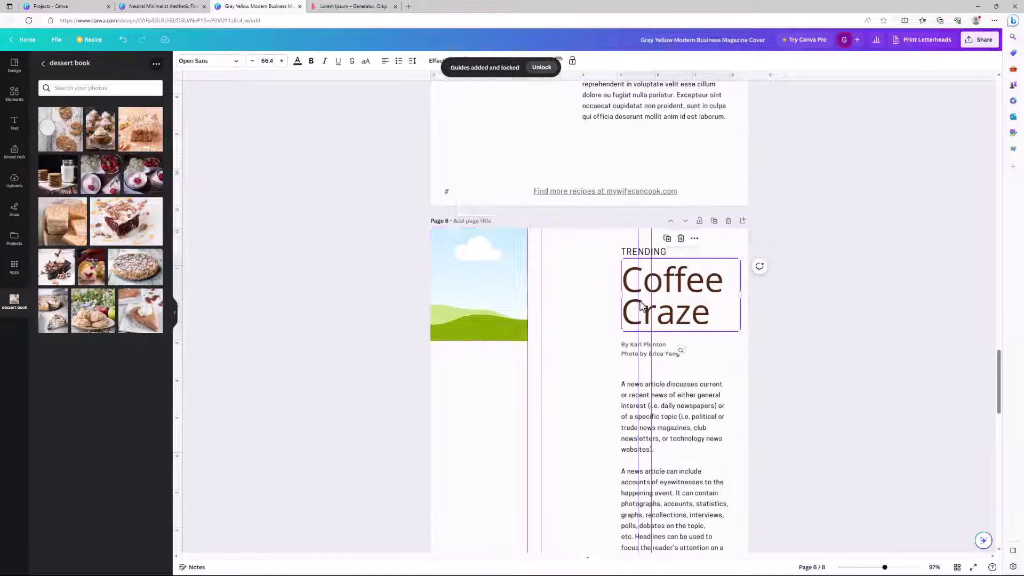
{"action": "left_click_drag", "start_coordinate": [622, 295], "coordinate": [540, 298]}
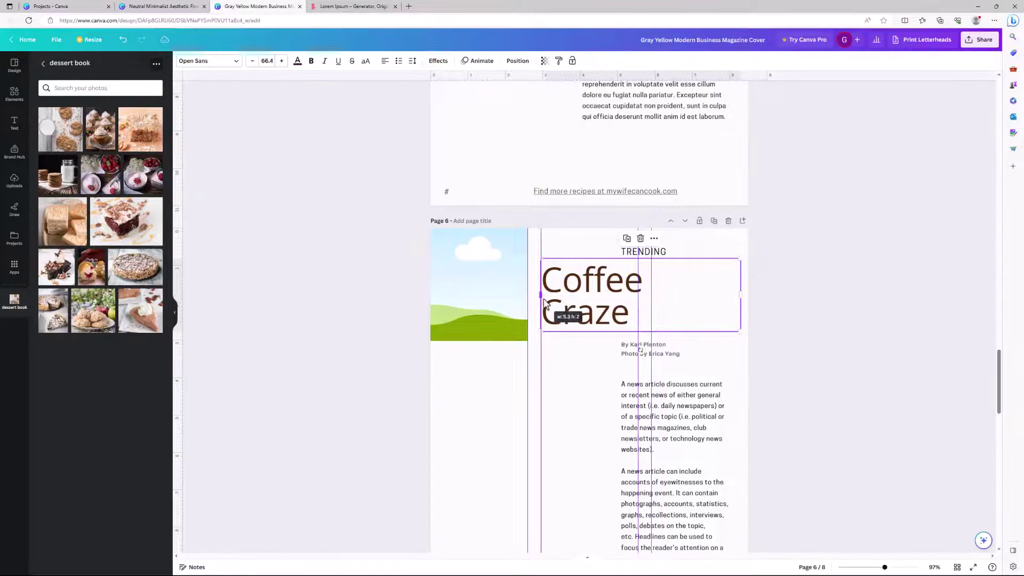
{"action": "left_click", "coordinate": [629, 254]}
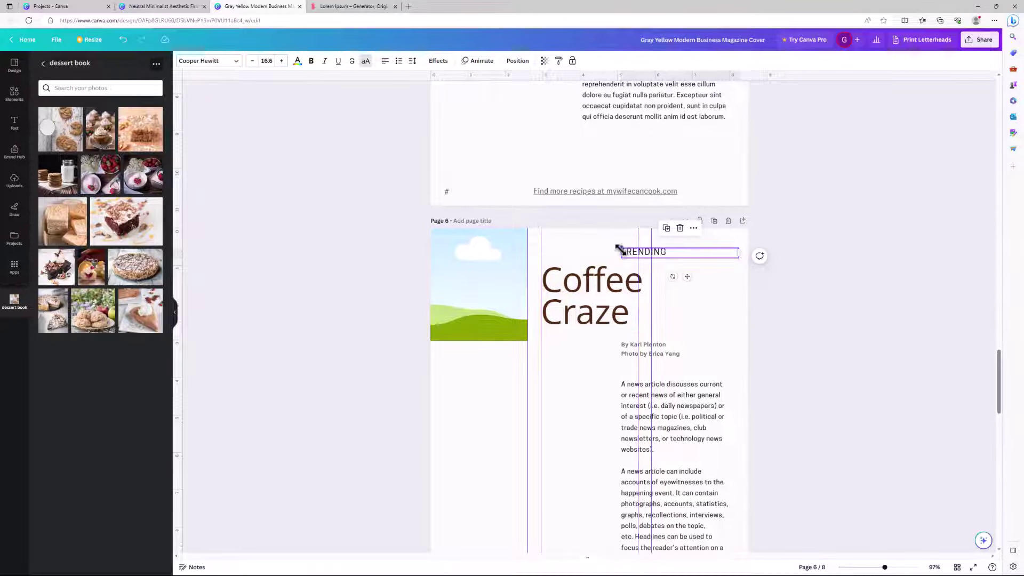
{"action": "key", "text": "Delete"}
- Replace the "Coffee Craze" heading text on page 6 with "Recipe Title"
{"action": "left_click", "coordinate": [581, 283]}
{"action": "double_click", "coordinate": [581, 283]}
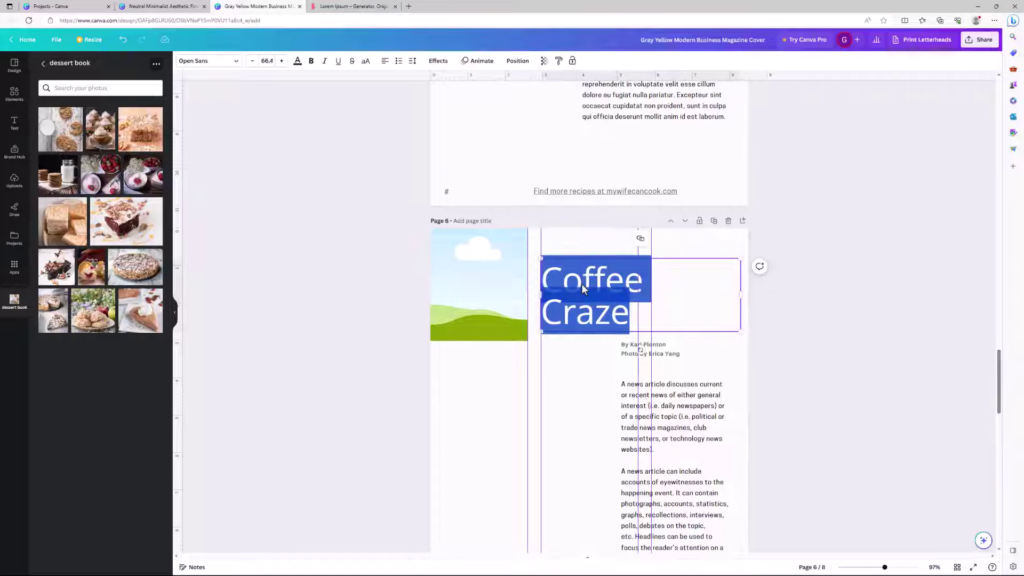
{"action": "type", "text": "Recipe"}
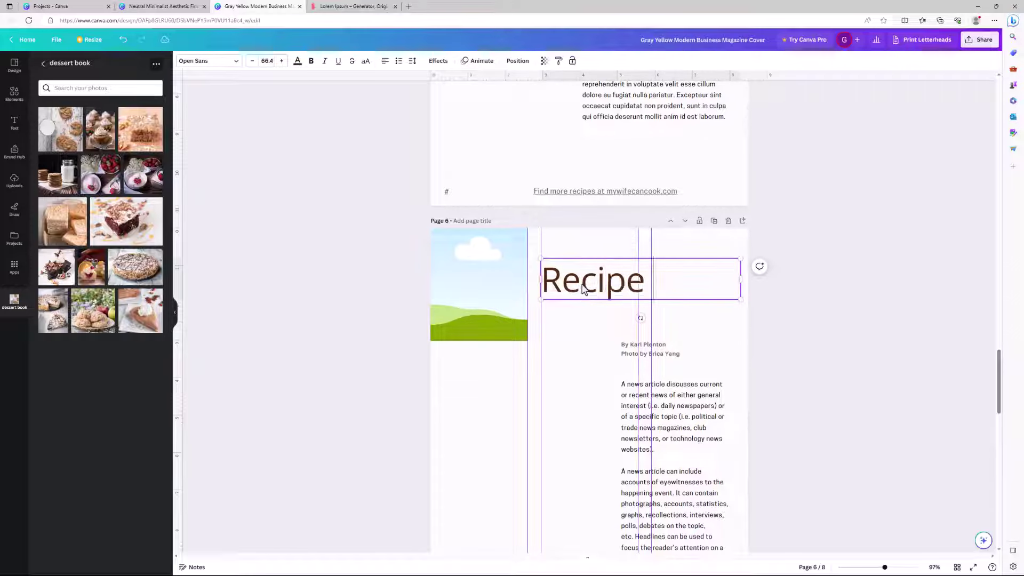
{"action": "type", "text": " Titl"}
{"action": "type", "text": "e"}
{"action": "key", "text": "BackSpace"}
{"action": "type", "text": "le"}
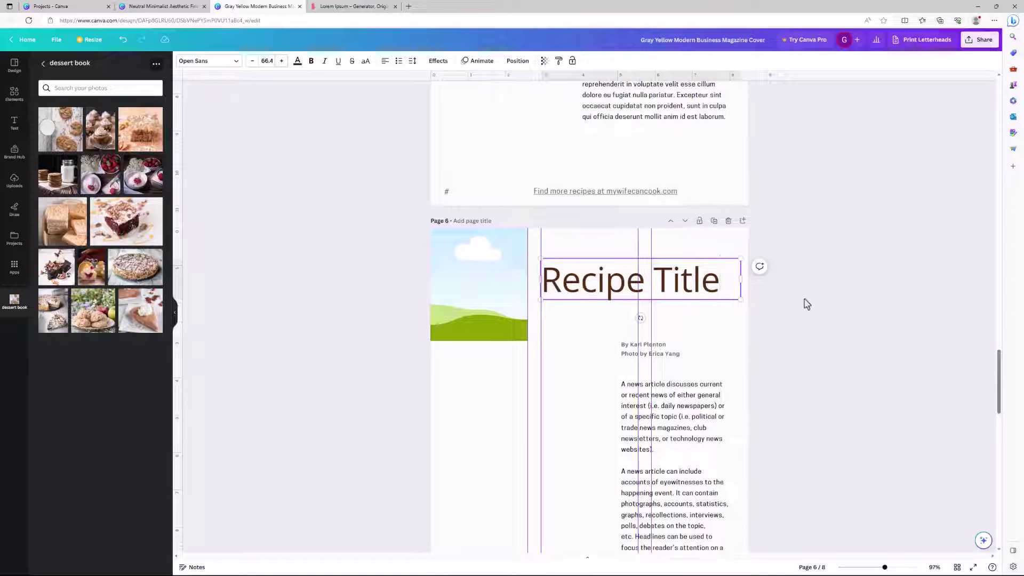
{"action": "key", "text": "Escape"}
- Set page 6's recipe title to font size 48 and move it up near the page's upper edge, aligned with the second guide column
{"action": "left_click", "coordinate": [267, 61]}
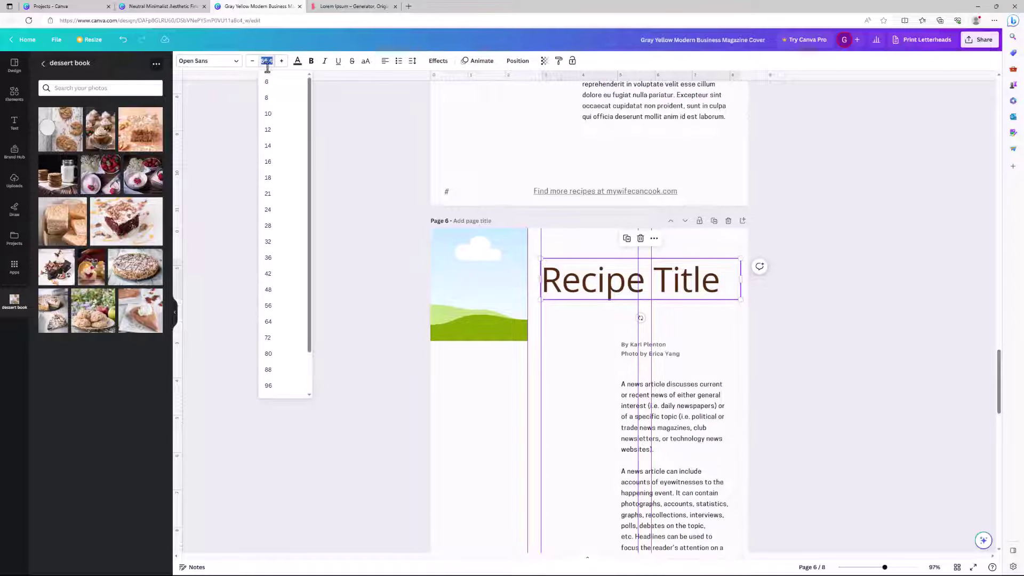
{"action": "left_click", "coordinate": [269, 291]}
{"action": "left_click_drag", "start_coordinate": [558, 289], "coordinate": [557, 263]}
{"action": "scroll", "coordinate": [534, 318], "scroll_direction": "up", "scroll_amount": 3}
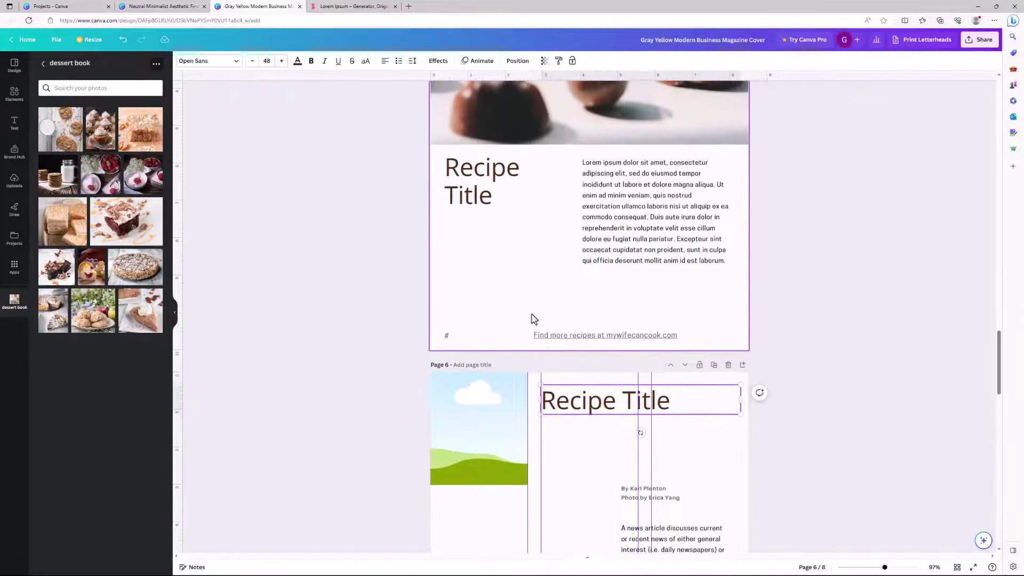
{"action": "scroll", "coordinate": [534, 318], "scroll_direction": "down", "scroll_amount": 3}
{"action": "mouse_move", "coordinate": [464, 286]}
{"action": "left_mouse_down"}
{"action": "mouse_move", "coordinate": [459, 299]}
{"action": "mouse_move", "coordinate": [460, 279]}
{"action": "left_mouse_up"}
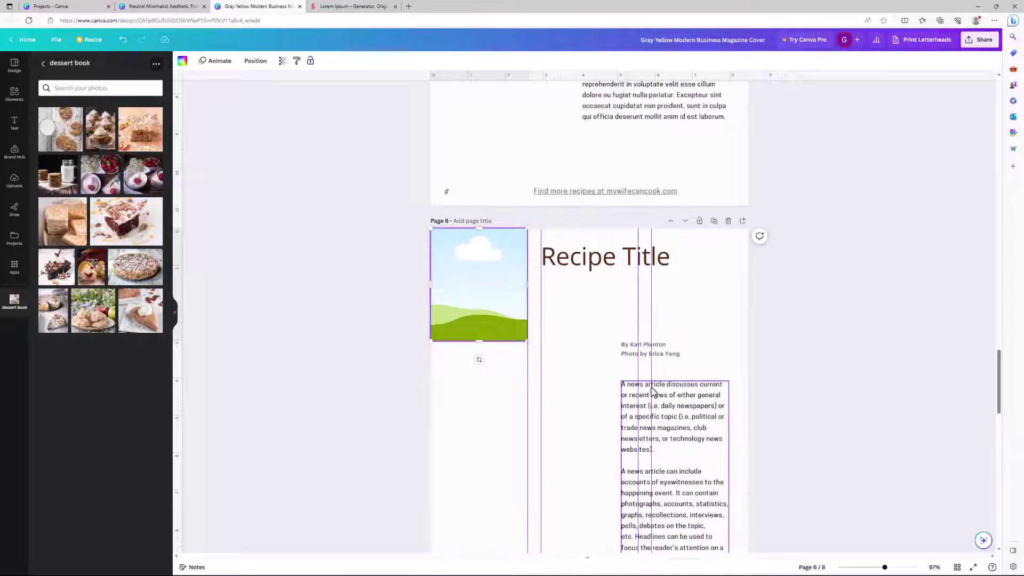
- Change the author and photo byline's font on page 6 to Cooper Hewitt
{"action": "left_click", "coordinate": [641, 400]}
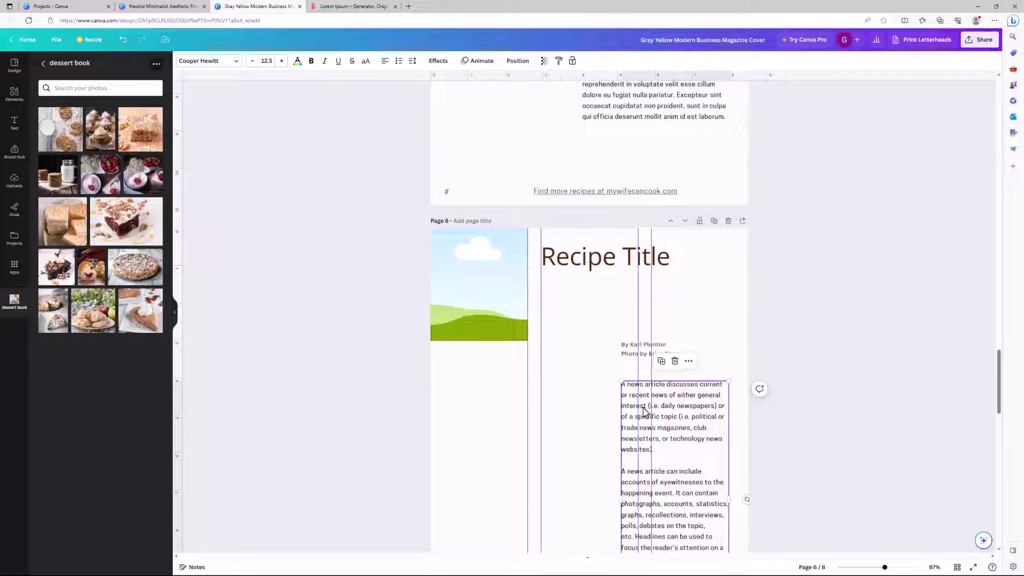
{"action": "left_click", "coordinate": [642, 355]}
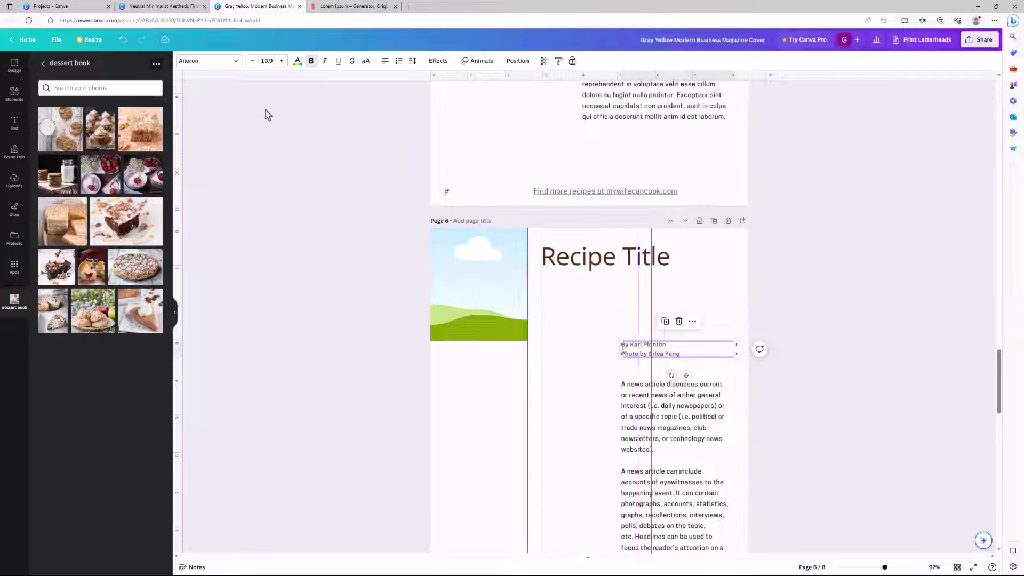
{"action": "left_click", "coordinate": [223, 67]}
{"action": "left_click", "coordinate": [83, 146]}
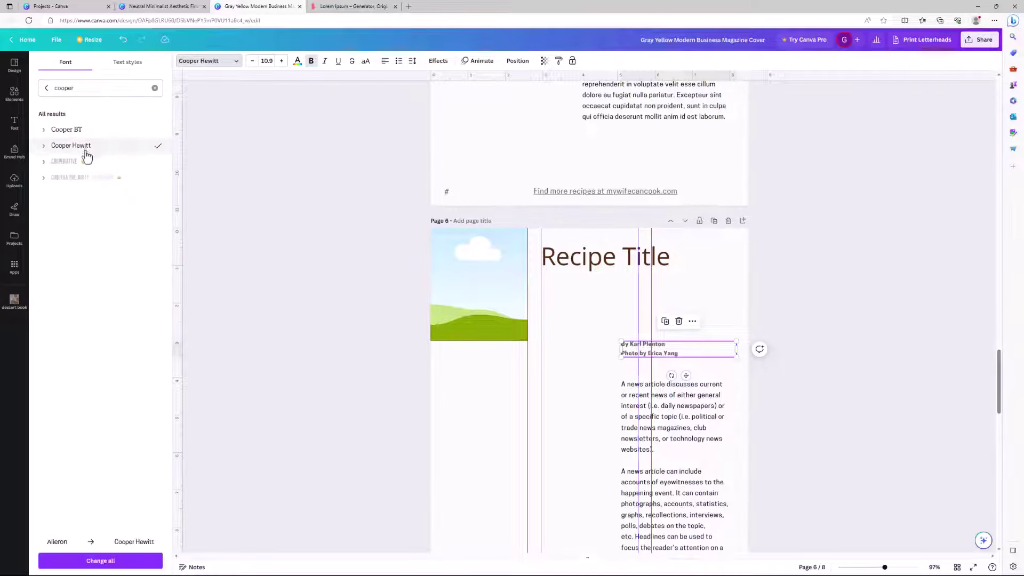
- Replace the byline text with "Ingredients" and move it beneath the recipe title, aligned with the middle column guide
{"action": "double_click", "coordinate": [655, 352]}
{"action": "left_click", "coordinate": [654, 357]}
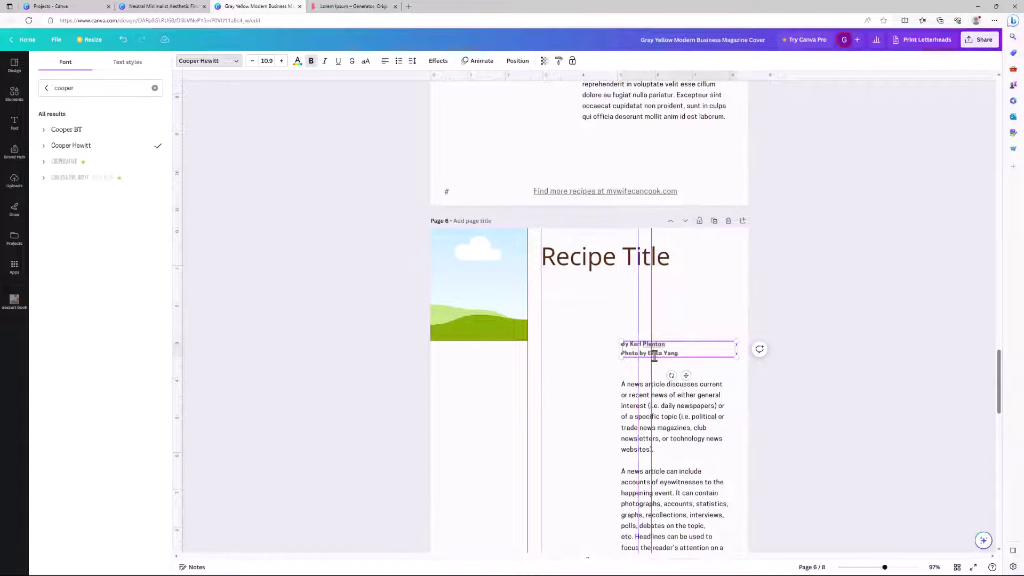
{"action": "key", "text": "ctrl+a"}
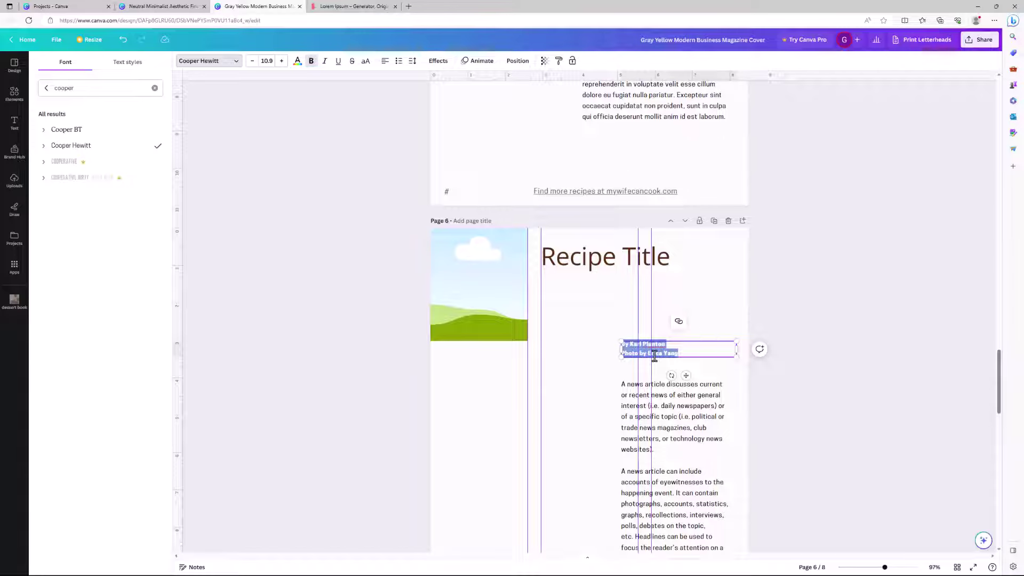
{"action": "key", "text": "BackSpace"}
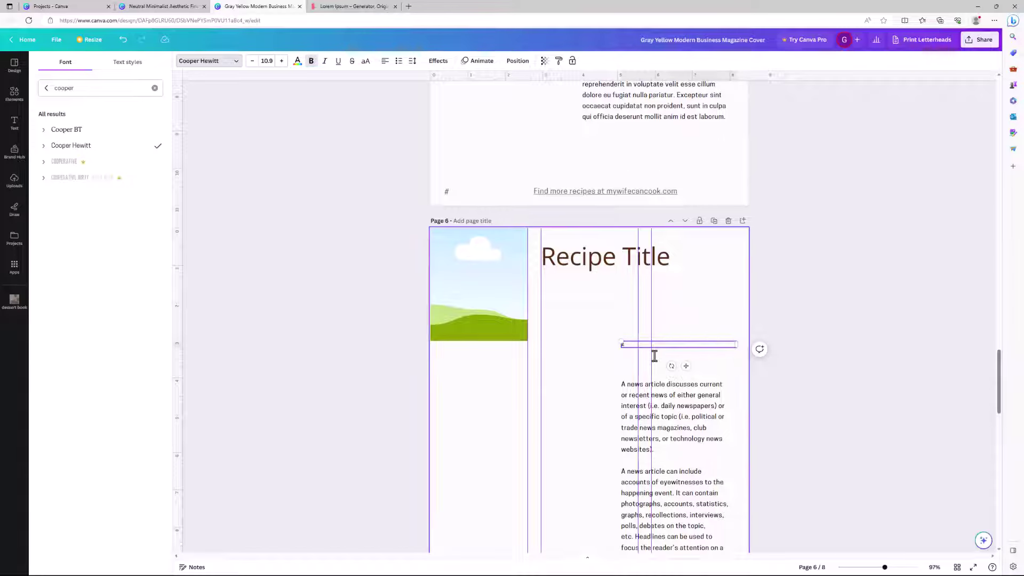
{"action": "type", "text": "Ingredients"}
{"action": "left_click_drag", "start_coordinate": [686, 366], "coordinate": [608, 320]}
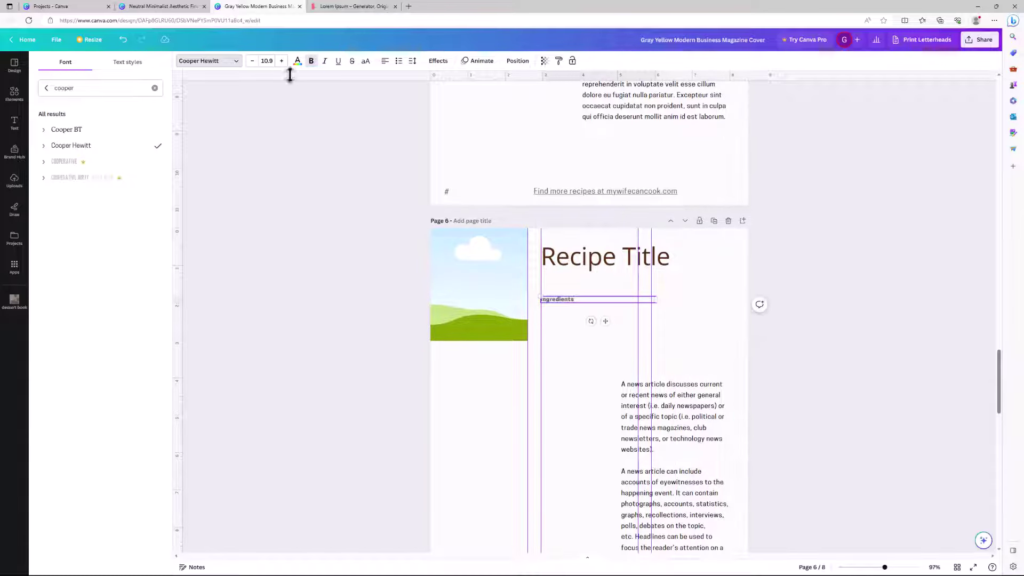
- Set the Ingredients heading's font size to 14 and narrow its text box to the middle column's guides
{"action": "left_click", "coordinate": [267, 61]}
{"action": "left_click", "coordinate": [276, 147]}
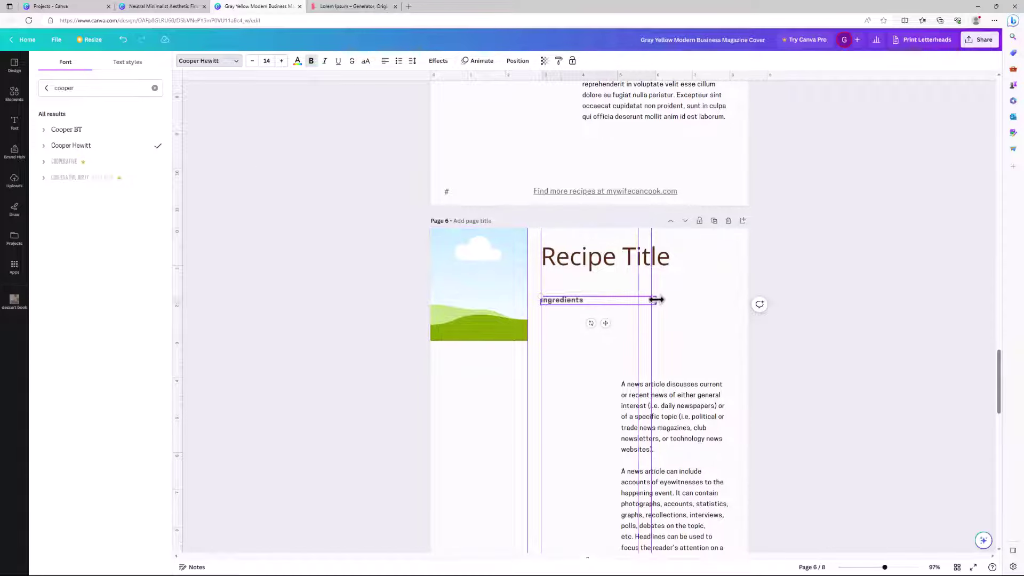
{"action": "left_click_drag", "start_coordinate": [657, 299], "coordinate": [637, 299]}
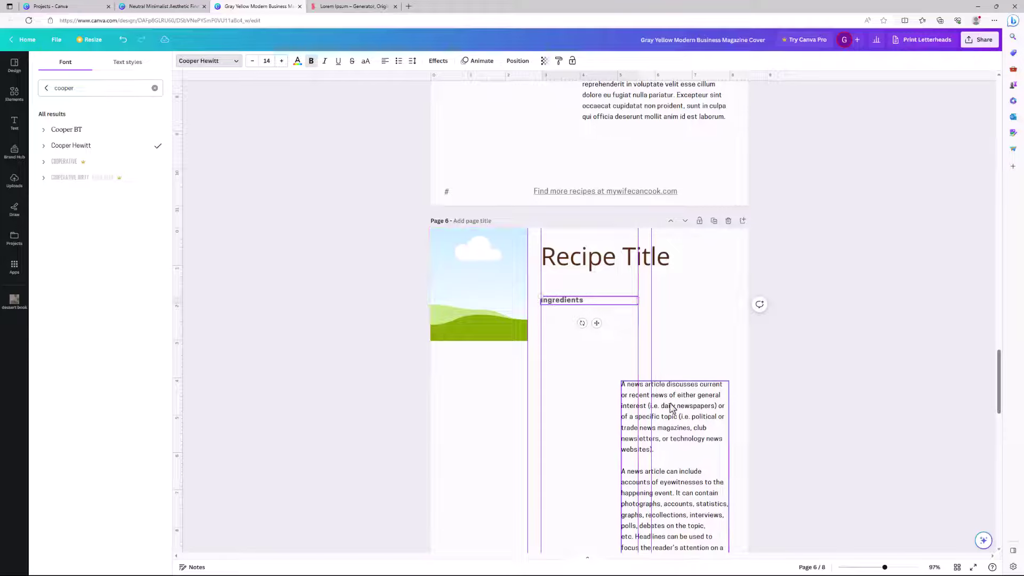
- Move the article text box beneath the Ingredients heading and clear its placeholder text
{"action": "left_click_drag", "start_coordinate": [671, 406], "coordinate": [593, 345]}
{"action": "double_click", "coordinate": [590, 382]}
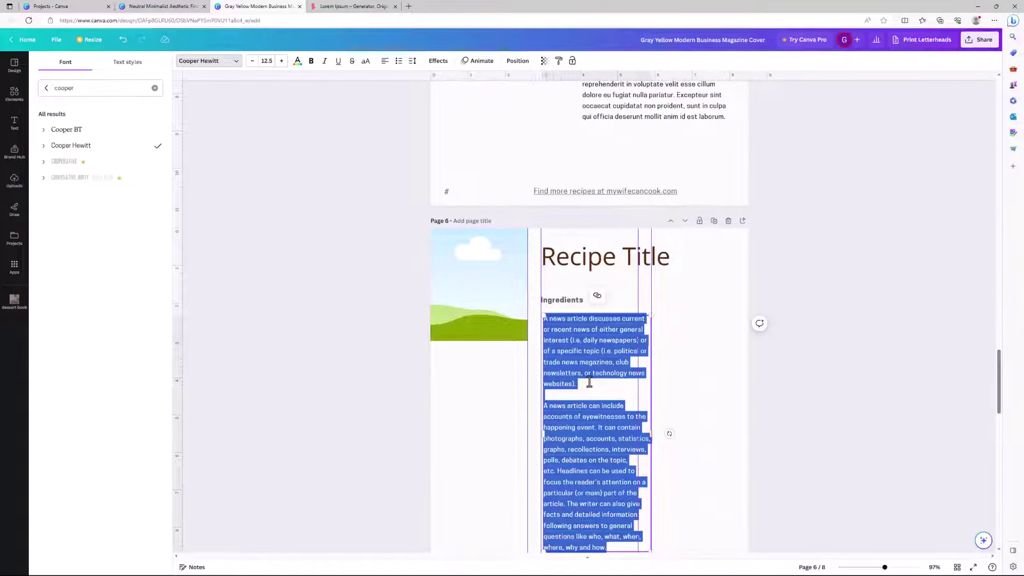
{"action": "left_click", "coordinate": [668, 366]}
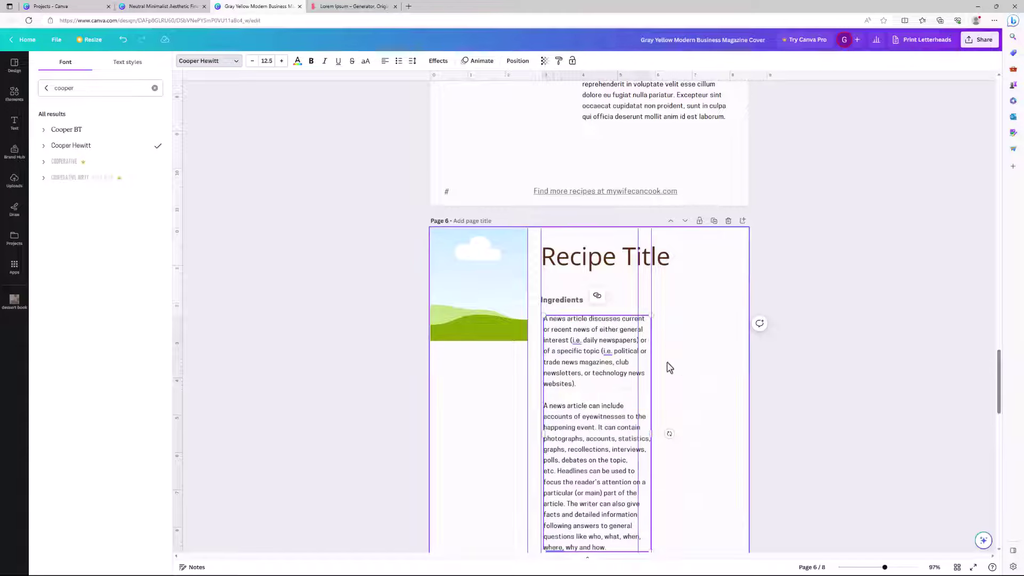
{"action": "double_click", "coordinate": [580, 372]}
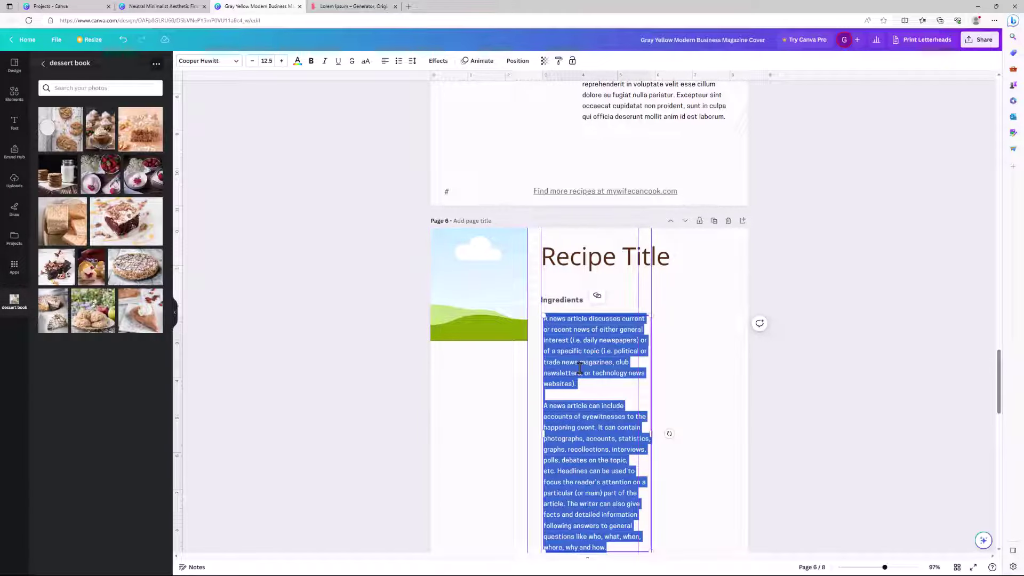
{"action": "key", "text": "Delete"}
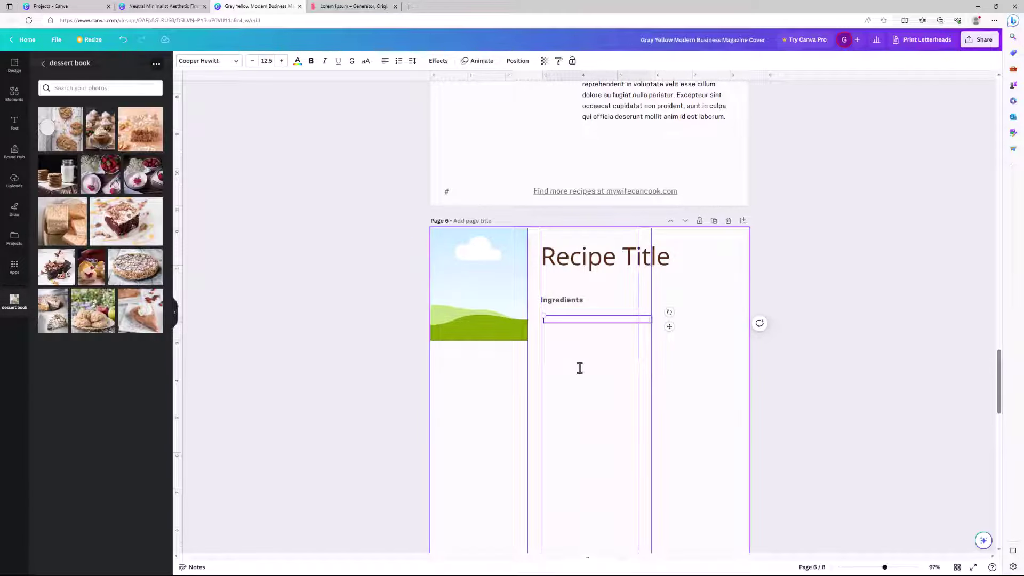
- Turn the empty text box into a bulleted list with the items "Ingredient 1" and "Ingredient2"
{"action": "left_click", "coordinate": [399, 60]}
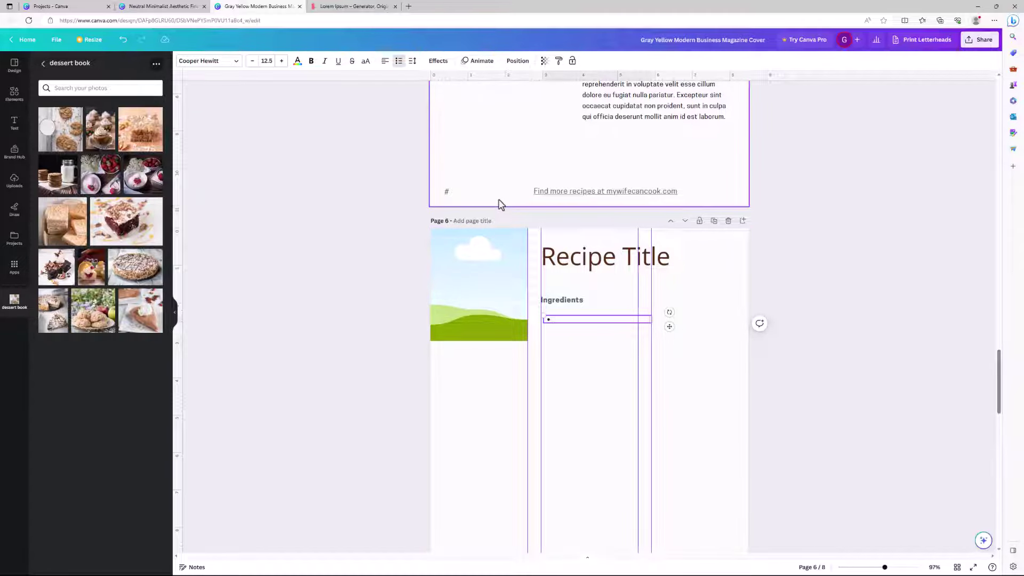
{"action": "type", "text": "Ingredient"}
{"action": "key", "text": "Return"}
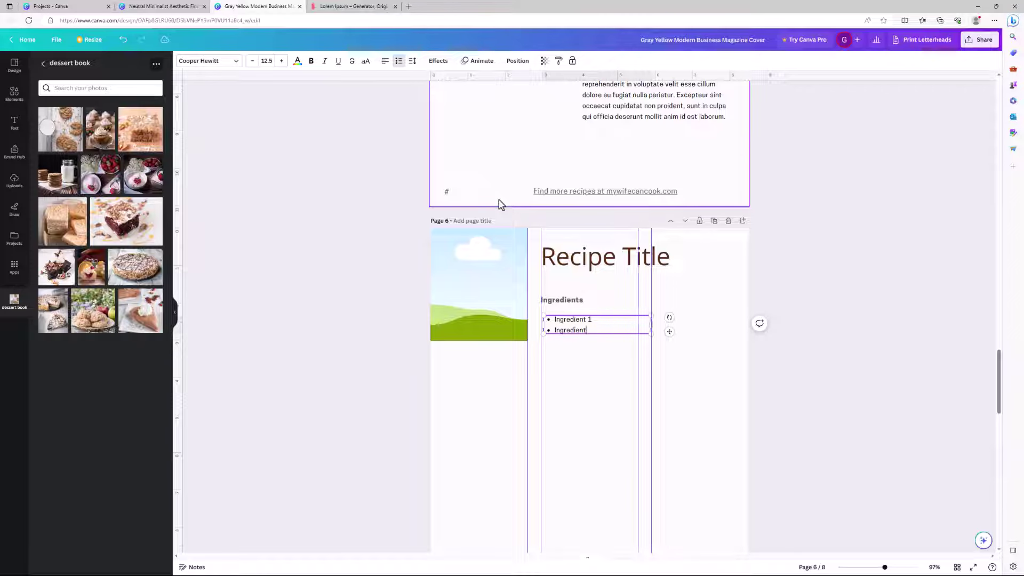
{"action": "key", "text": "Return"}
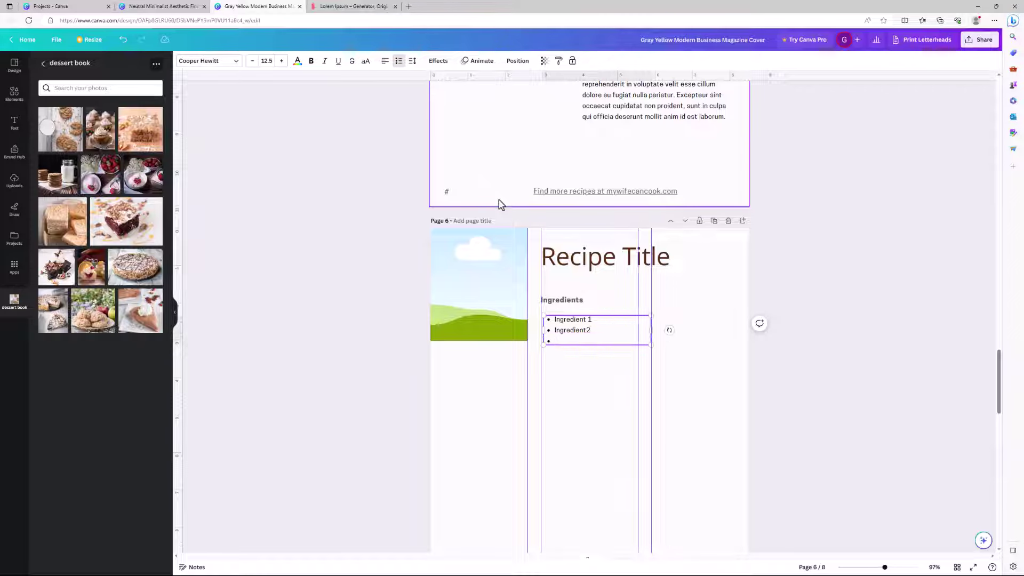
- Copy the two ingredient bullets, paste them four more times into the list, and remove the trailing empty bullet
{"action": "left_click_drag", "start_coordinate": [600, 330], "coordinate": [552, 320]}
{"action": "key", "text": "ctrl+c"}
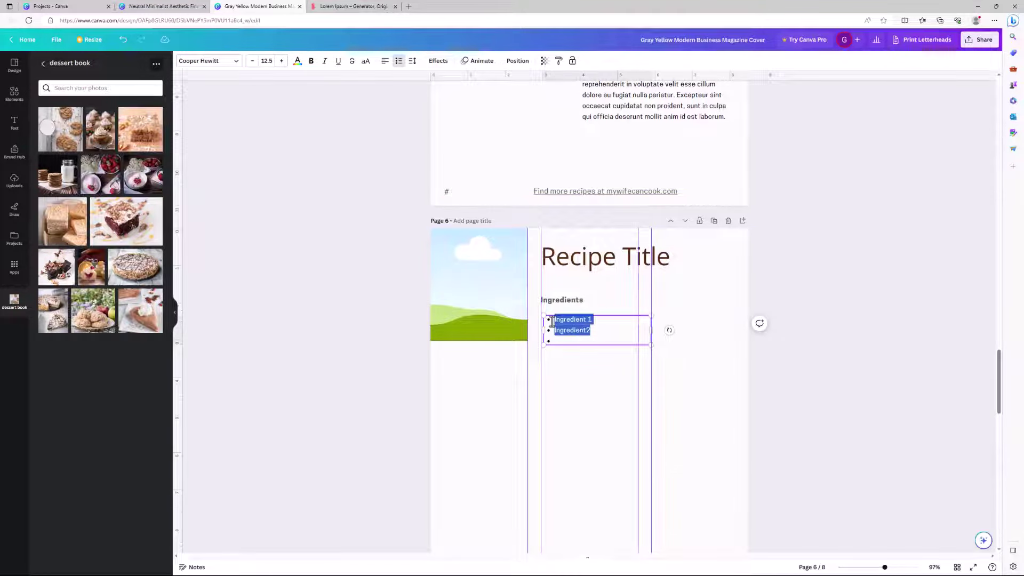
{"action": "left_click", "coordinate": [605, 334]}
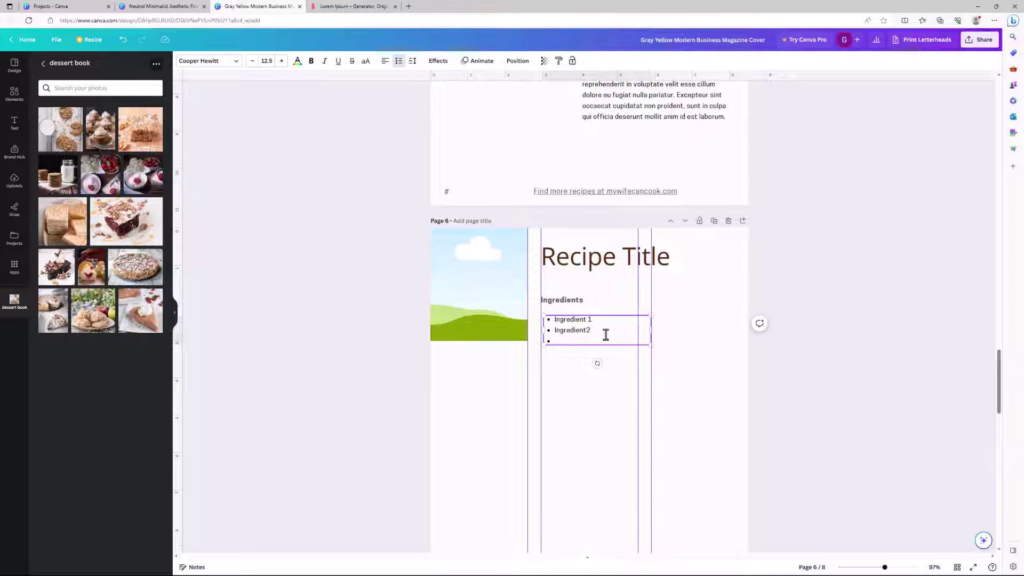
{"action": "key", "text": "ctrl+v"}
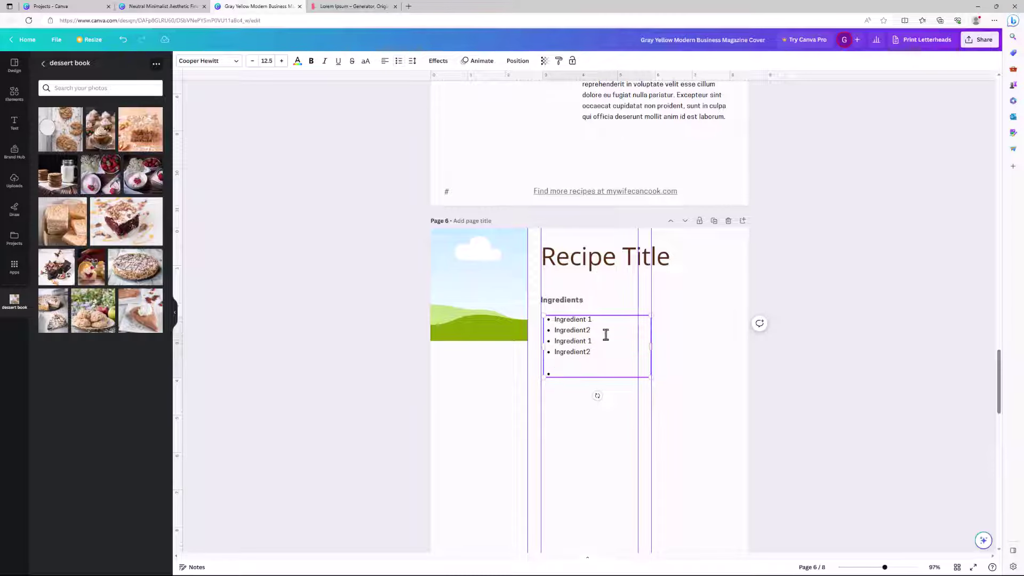
{"action": "key", "text": "ctrl+v"}
{"action": "key", "text": "ctrl+v"}
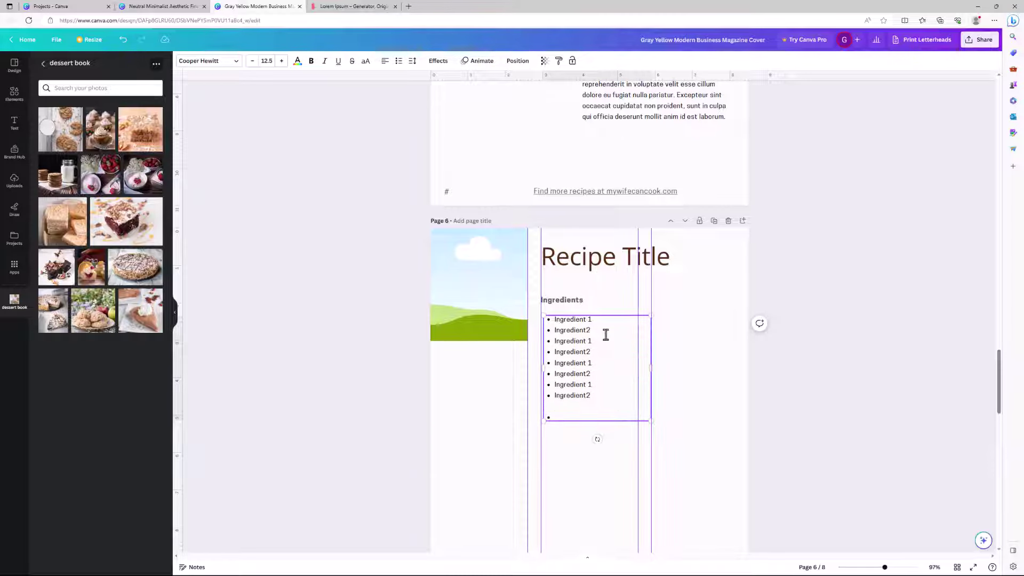
{"action": "key", "text": "ctrl+v"}
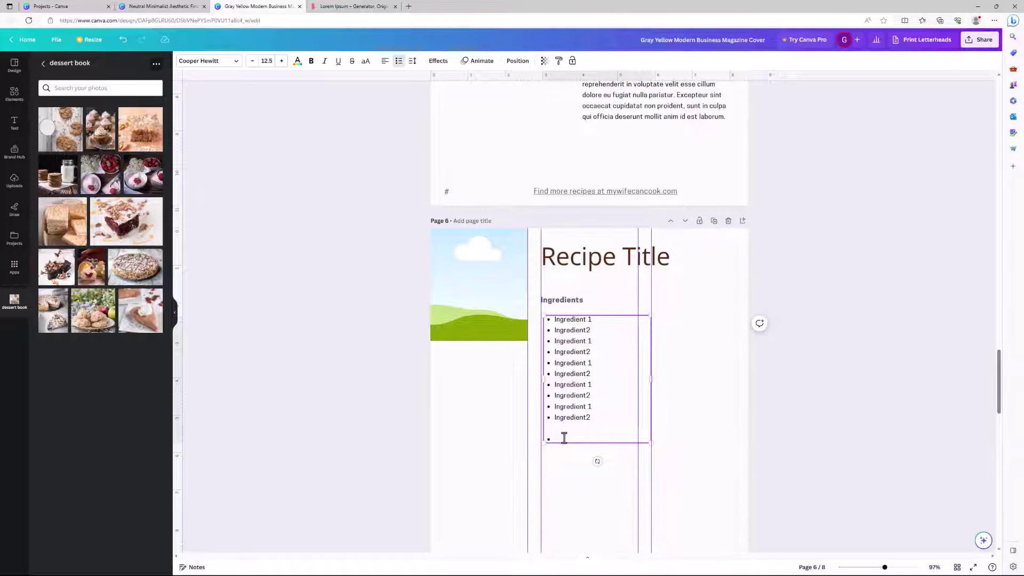
{"action": "key", "text": "BackSpace"}
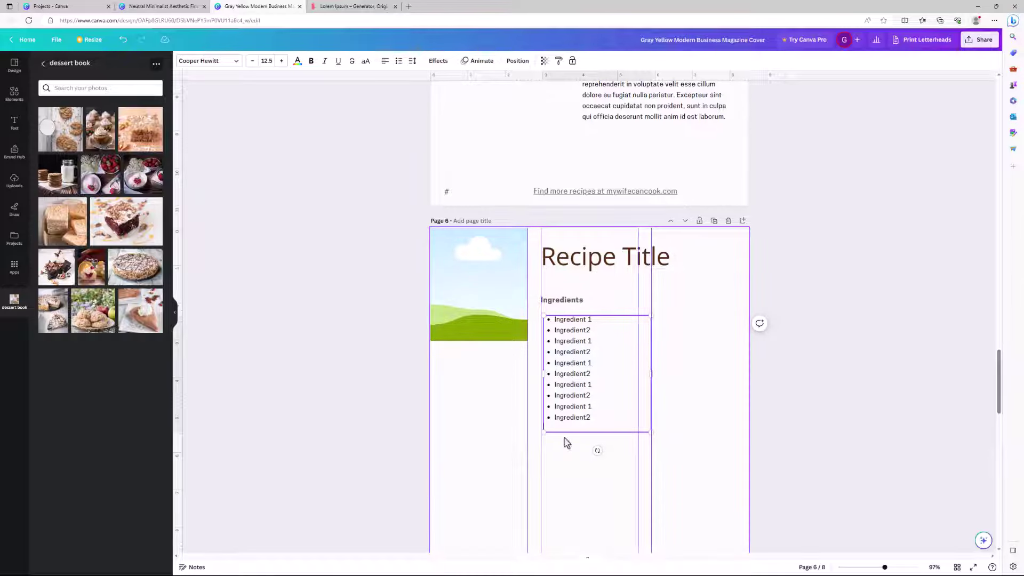
- Move the bulleted ingredient list slightly up, closer to the Ingredients heading
{"action": "left_click", "coordinate": [706, 419]}
{"action": "left_click_drag", "start_coordinate": [594, 406], "coordinate": [590, 397]}
{"action": "left_click", "coordinate": [696, 326]}
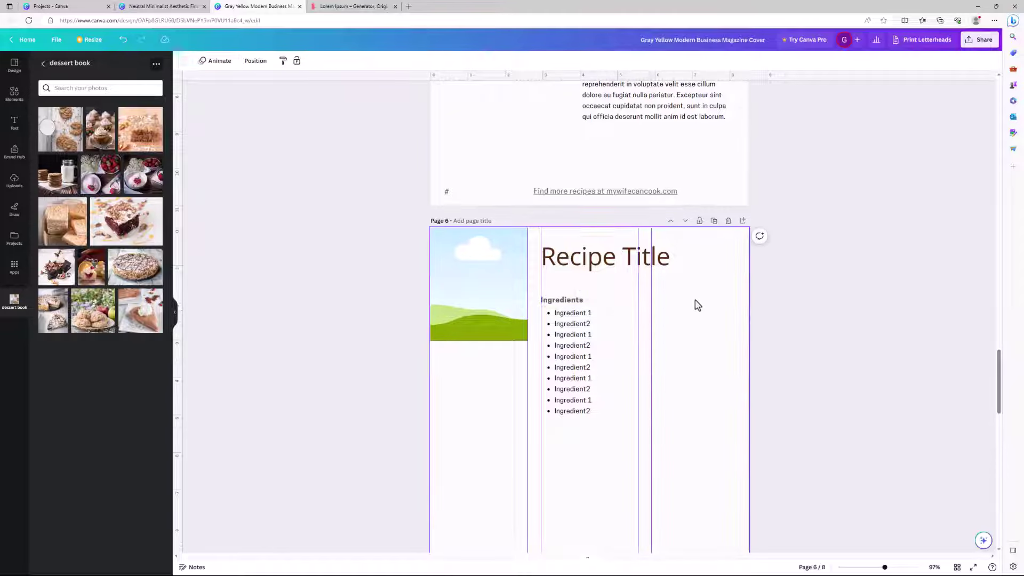
- Duplicate the Ingredients heading together with its list and place the copy directly below the original in the same column
{"action": "left_click_drag", "start_coordinate": [695, 302], "coordinate": [577, 529]}
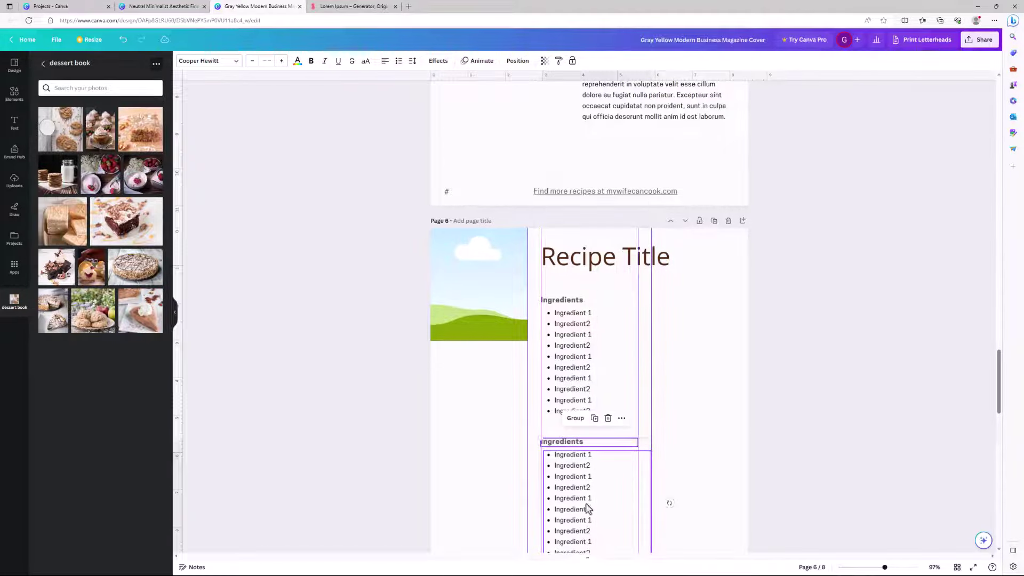
{"action": "scroll", "coordinate": [667, 283], "scroll_direction": "down", "scroll_amount": 4}
{"action": "scroll", "coordinate": [585, 424], "scroll_direction": "up", "scroll_amount": 3}
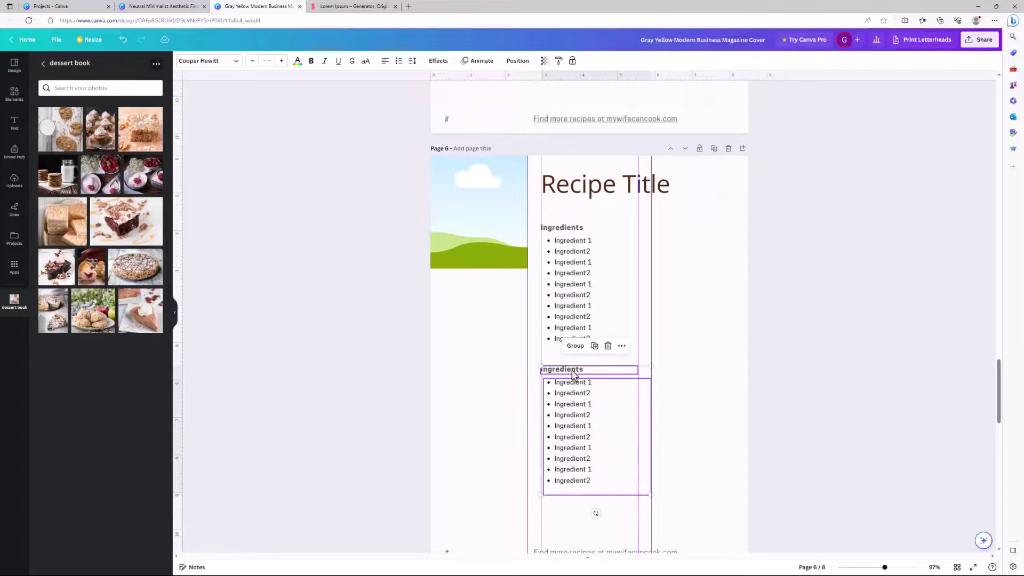
{"action": "left_click", "coordinate": [693, 366]}
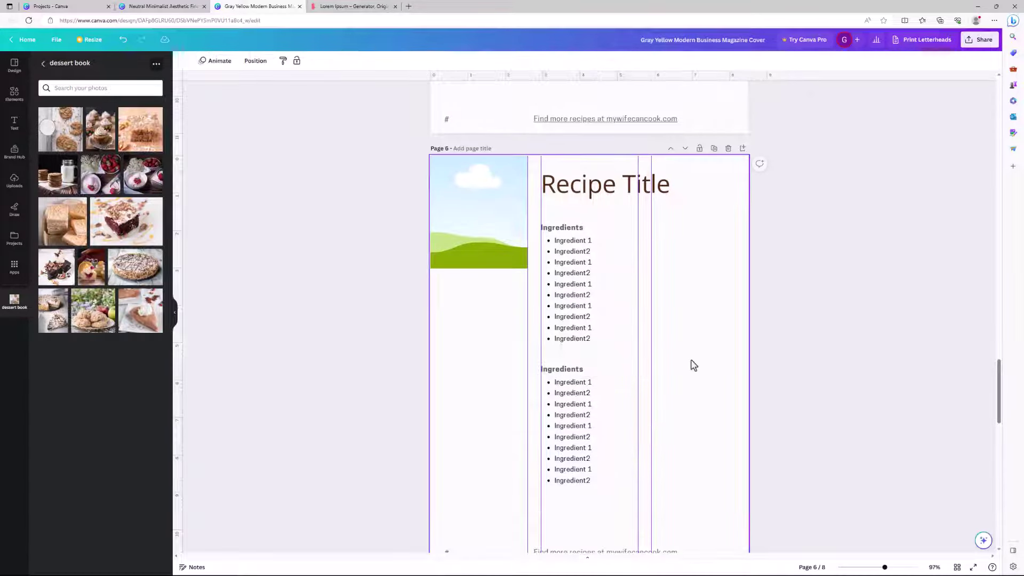
- Change the lower duplicated heading's text to "Instructions"
{"action": "left_click", "coordinate": [582, 369]}
{"action": "left_click", "coordinate": [581, 369]}
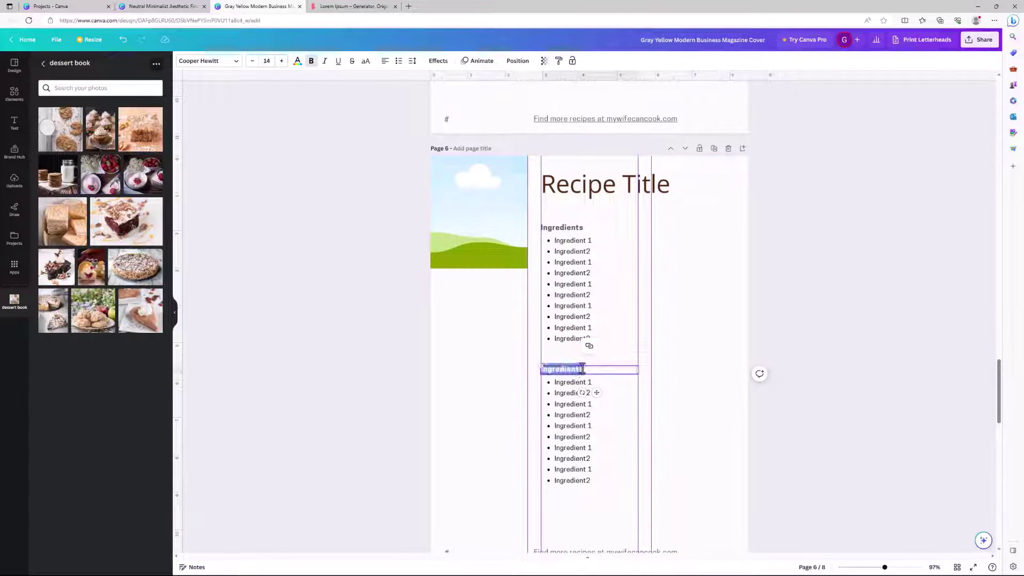
{"action": "key", "text": "BackSpace"}
{"action": "type", "text": "Instructions"}
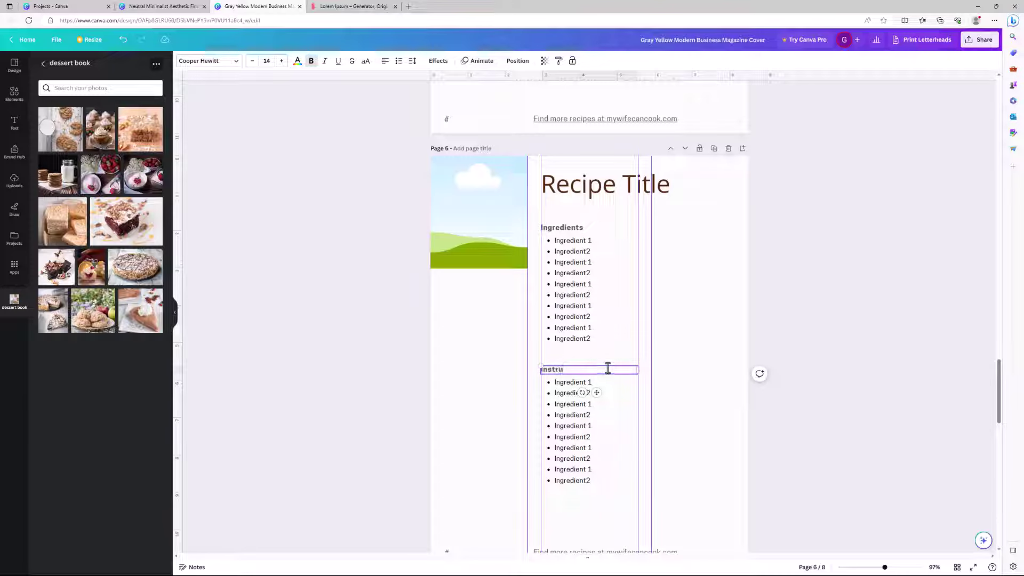
{"action": "key", "text": "Escape"}
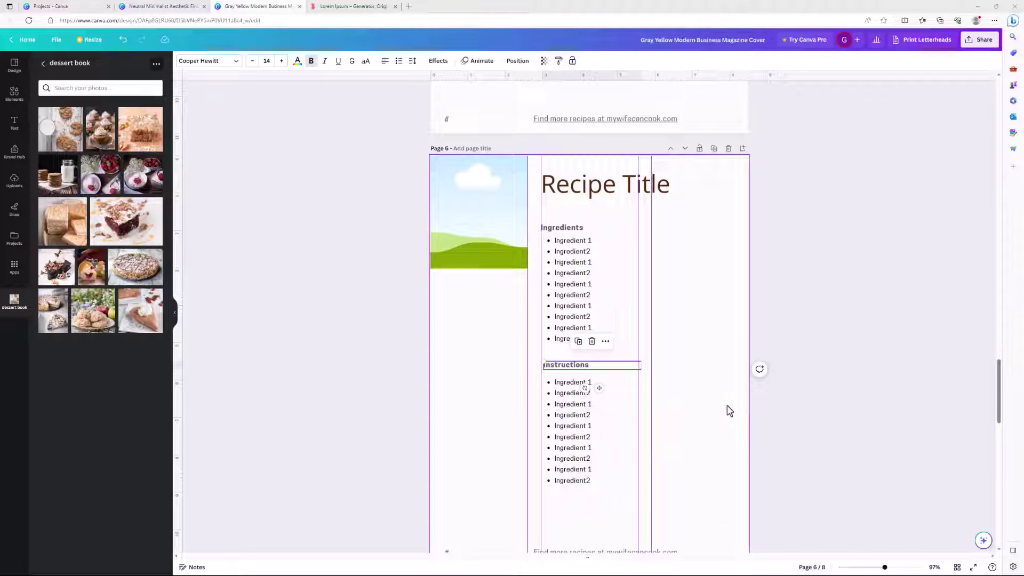
- Duplicate the upper ingredient list into the adjacent column and delete the last three items from the original list
{"action": "left_click", "coordinate": [586, 305]}
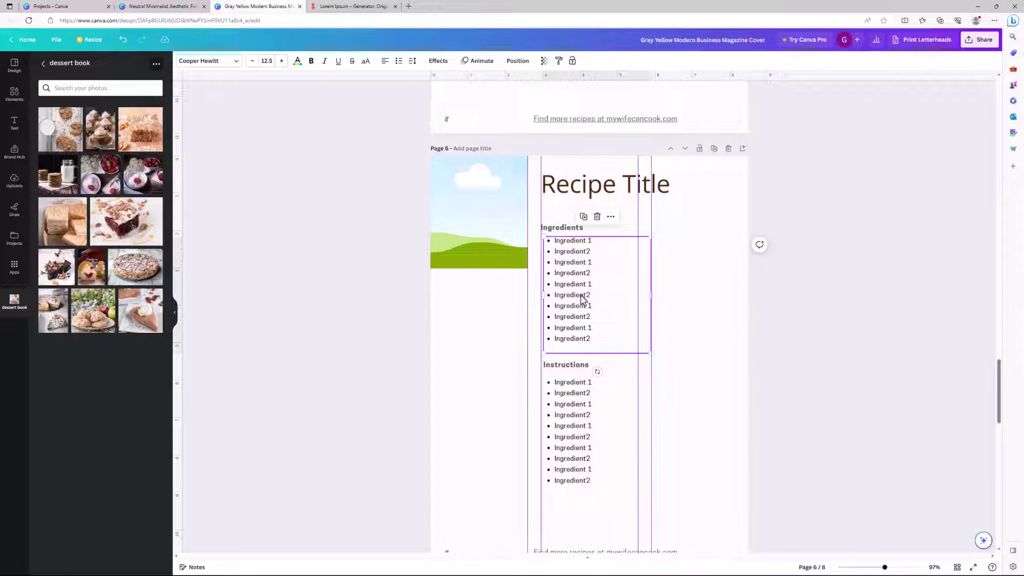
{"action": "left_click_drag", "start_coordinate": [581, 295], "coordinate": [686, 293]}
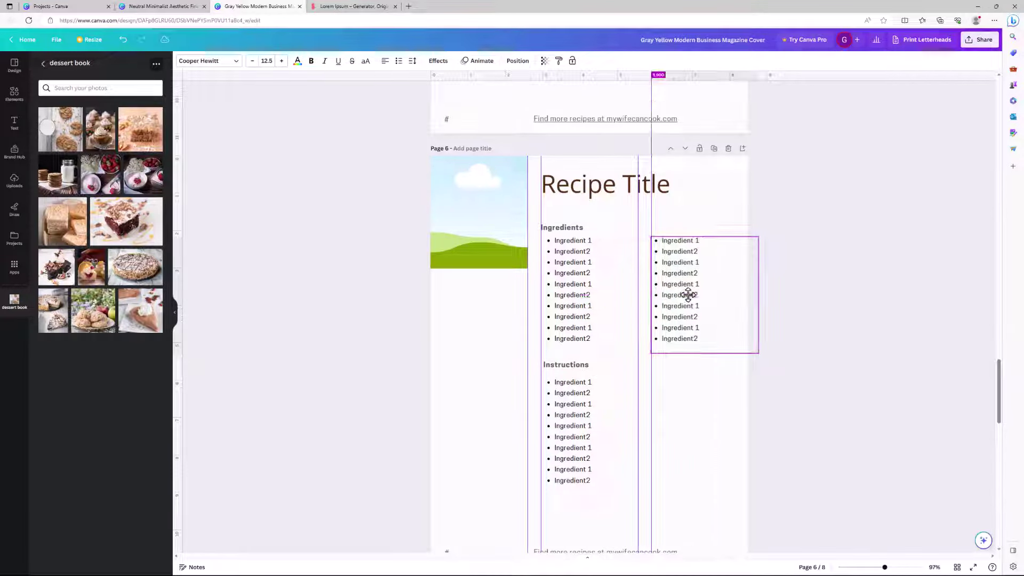
{"action": "left_click", "coordinate": [601, 345]}
{"action": "left_click", "coordinate": [599, 339]}
{"action": "left_click_drag", "start_coordinate": [592, 340], "coordinate": [551, 319]}
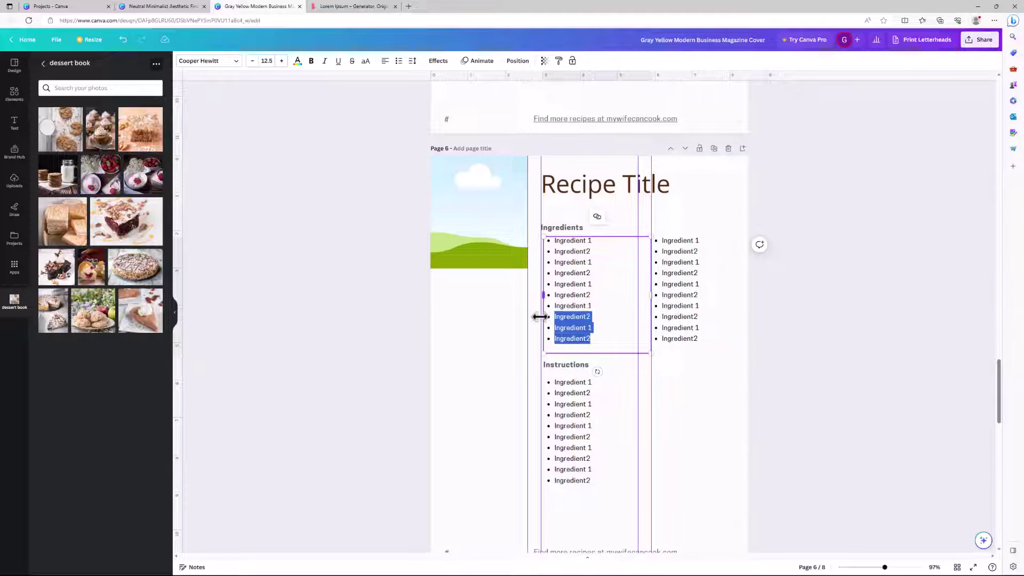
{"action": "key", "text": "BackSpace"}
- Delete the last three items from the duplicated ingredient list in the outer column
{"action": "left_click", "coordinate": [683, 326]}
{"action": "triple_click", "coordinate": [681, 326]}
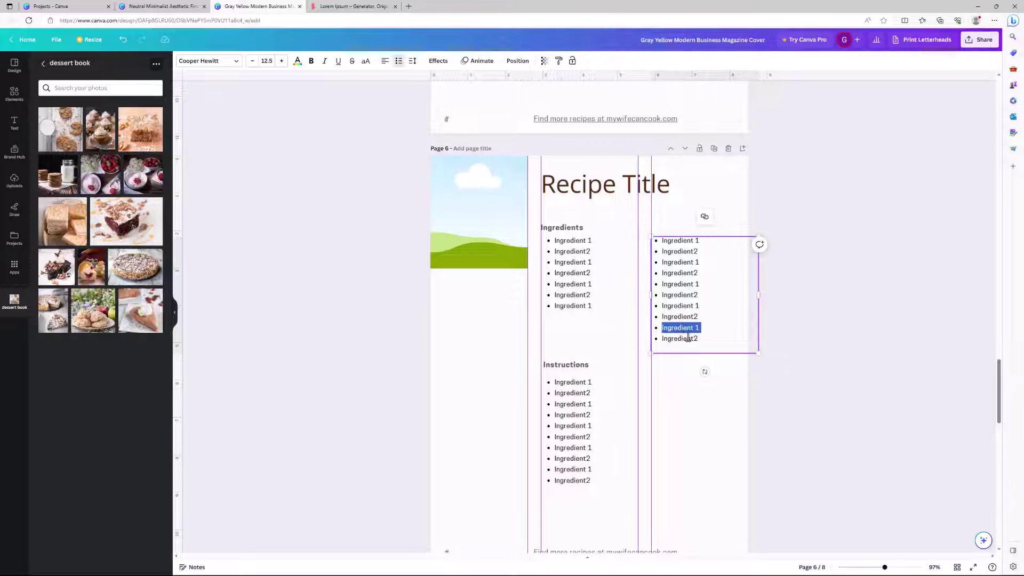
{"action": "left_click_drag", "start_coordinate": [700, 342], "coordinate": [650, 319]}
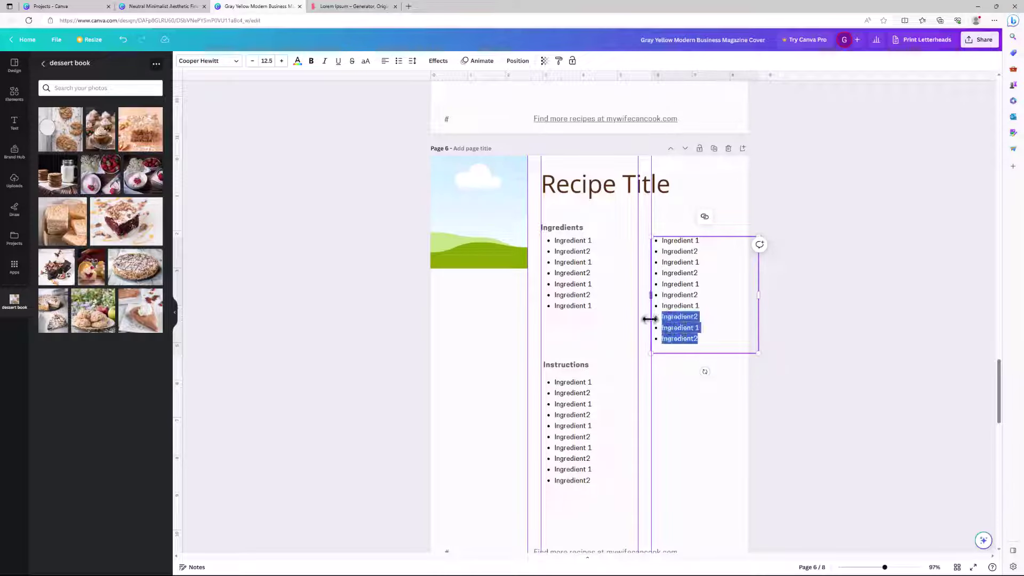
{"action": "key", "text": "BackSpace"}
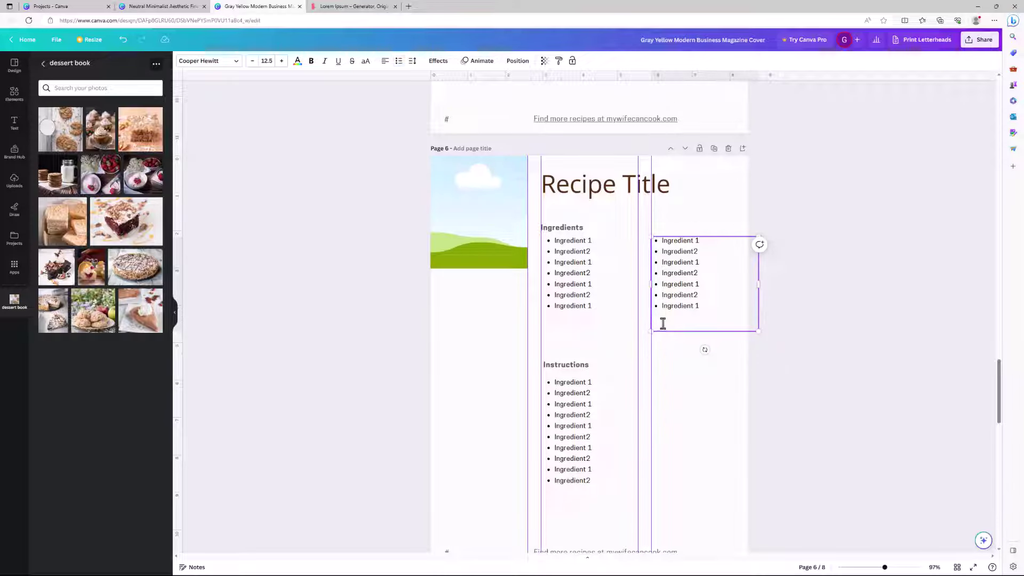
- Move the Instructions heading and its list up, closer beneath the first ingredient list on page 6
{"action": "left_click", "coordinate": [622, 352]}
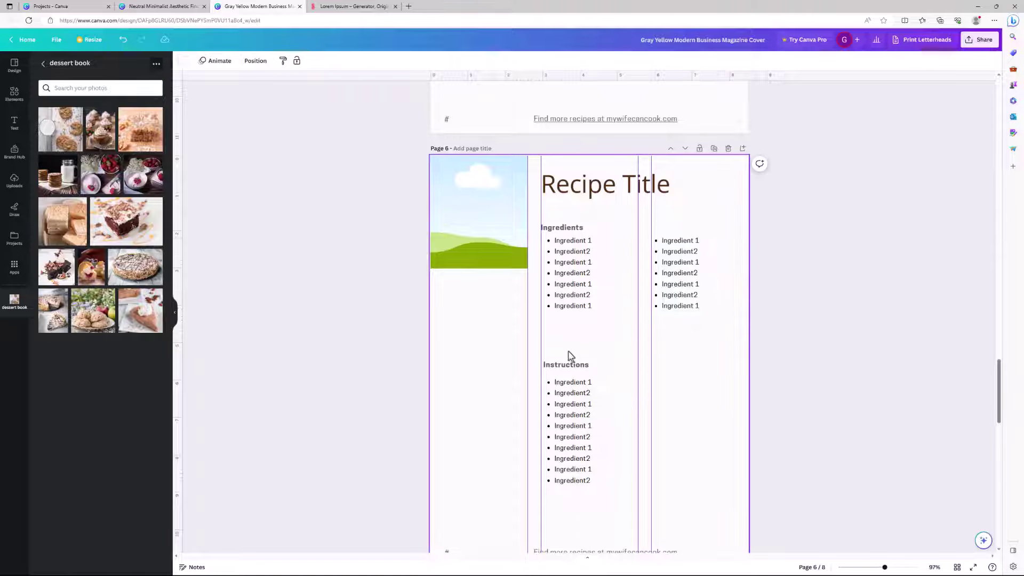
{"action": "left_click_drag", "start_coordinate": [483, 348], "coordinate": [608, 456]}
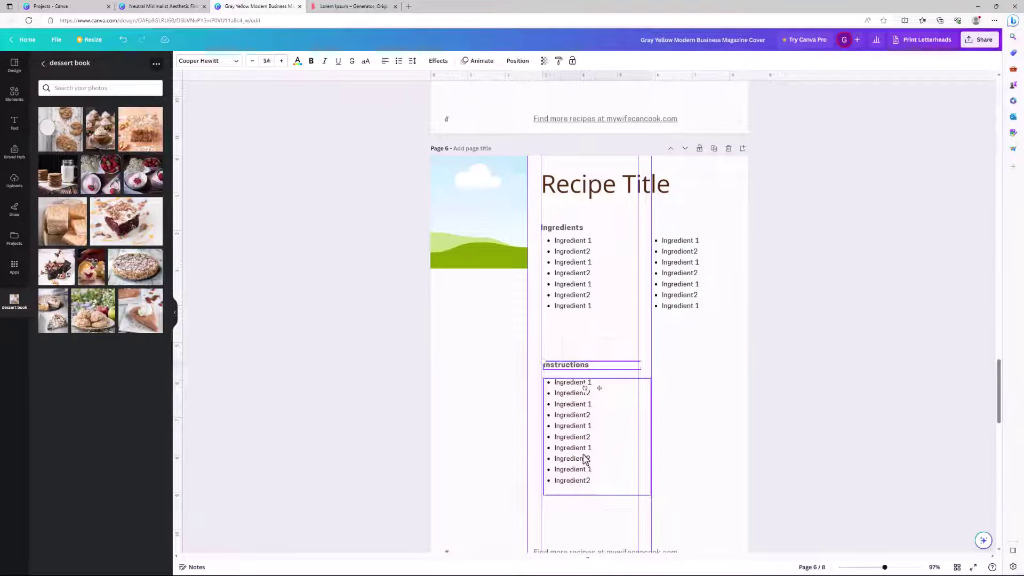
{"action": "left_click", "coordinate": [586, 448]}
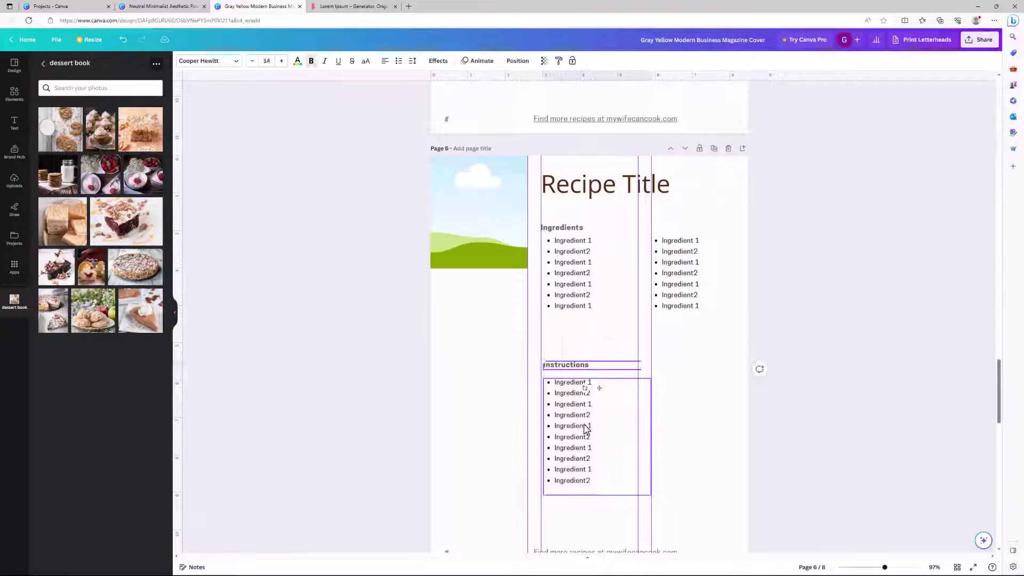
{"action": "left_click_drag", "start_coordinate": [599, 386], "coordinate": [604, 360]}
{"action": "left_click", "coordinate": [594, 394]}
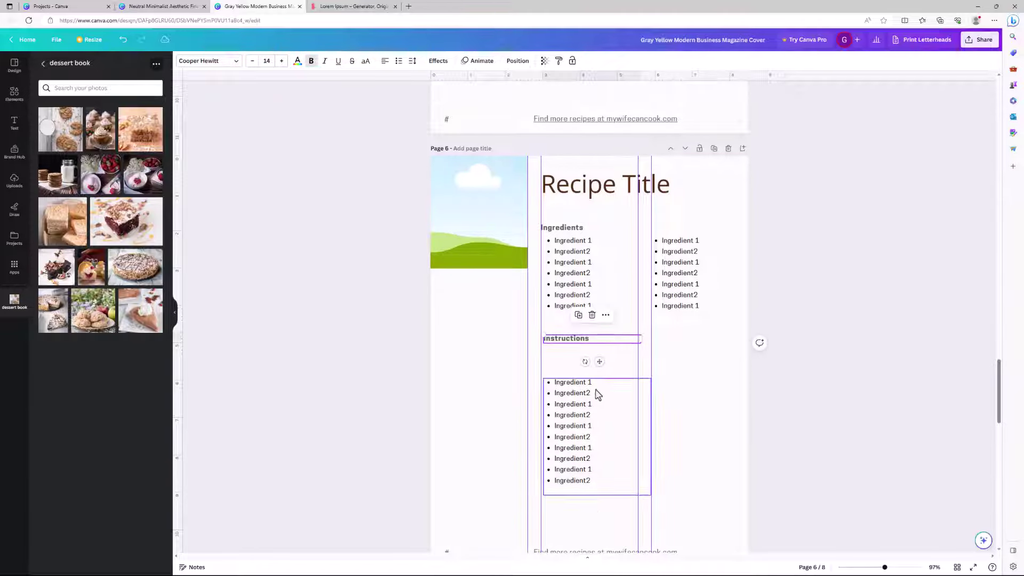
{"action": "left_click_drag", "start_coordinate": [590, 405], "coordinate": [593, 373]}
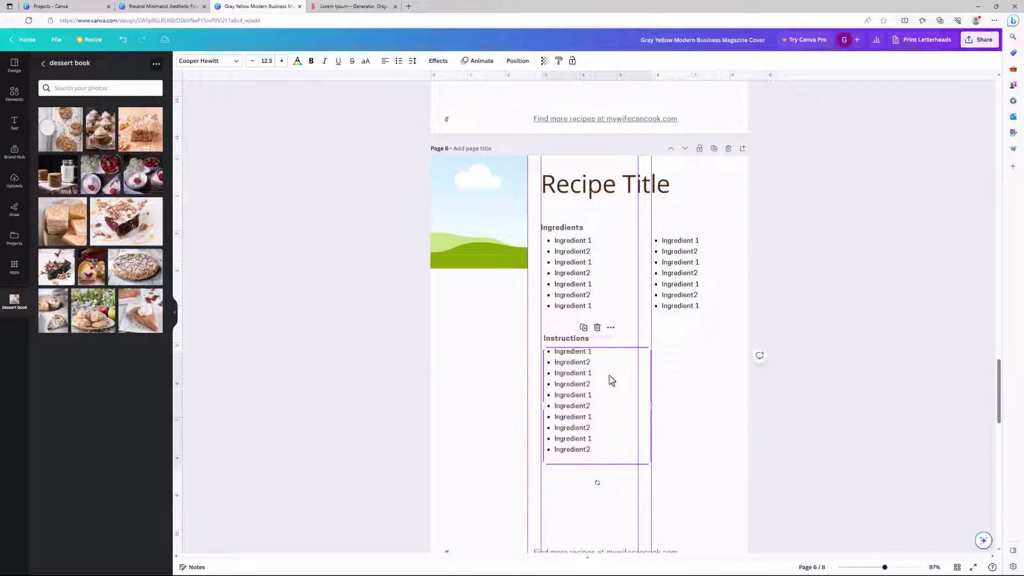
{"action": "left_click", "coordinate": [813, 394]}
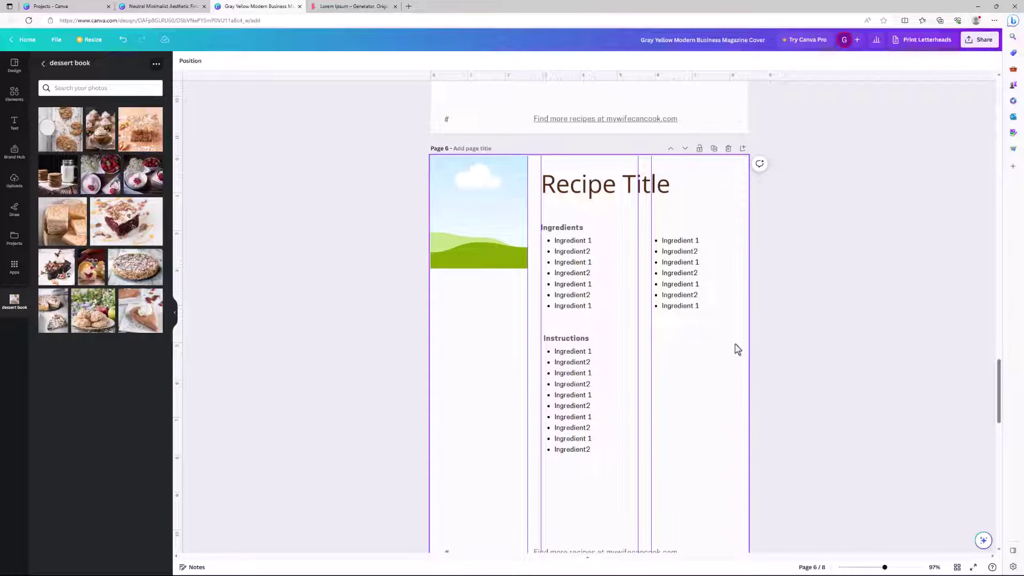
{"action": "key", "text": "ctrl+z"}
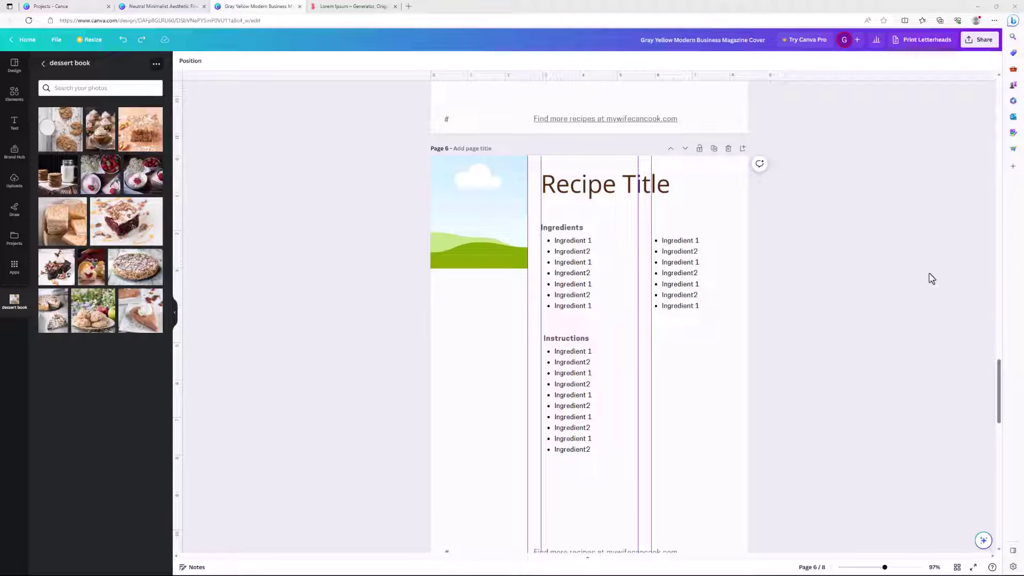
- Replace the chocolates photo on page 5 with the whole nut-crusted pie photo from the dessert book folder
{"action": "scroll", "coordinate": [892, 272], "scroll_direction": "up", "scroll_amount": 8}
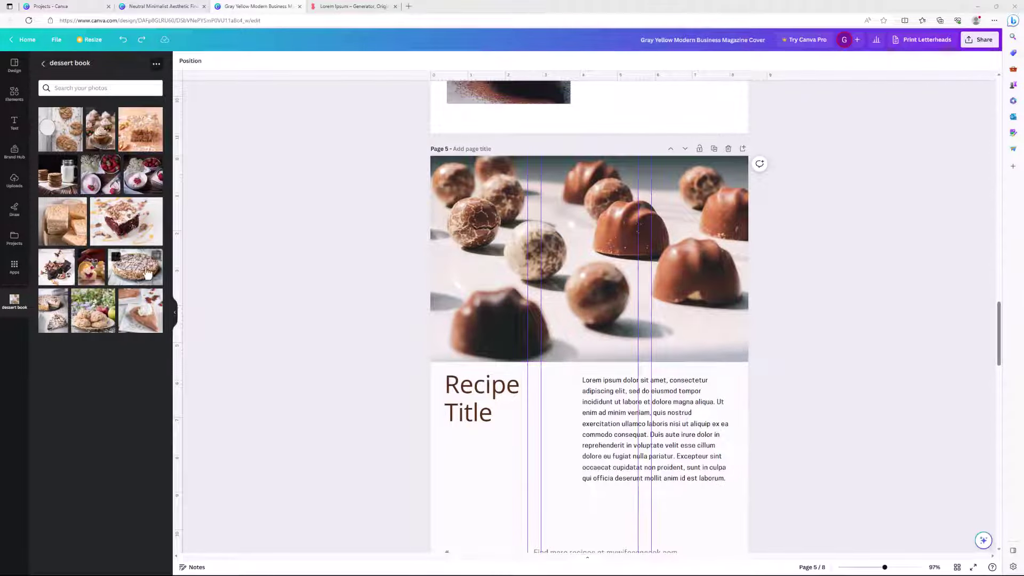
{"action": "left_click_drag", "start_coordinate": [147, 269], "coordinate": [489, 258]}
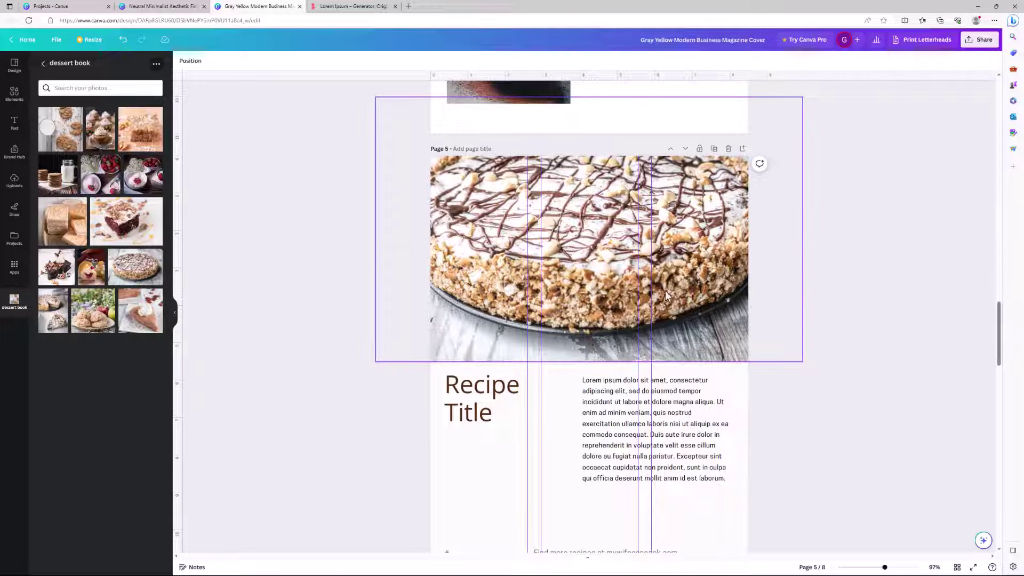
- Bring in the recipe web page window, copy "Chubby Hubby Peanut Butter Ice Cream Pie" from its headline, and move the window aside
{"action": "scroll", "coordinate": [664, 290], "scroll_direction": "down", "scroll_amount": 4}
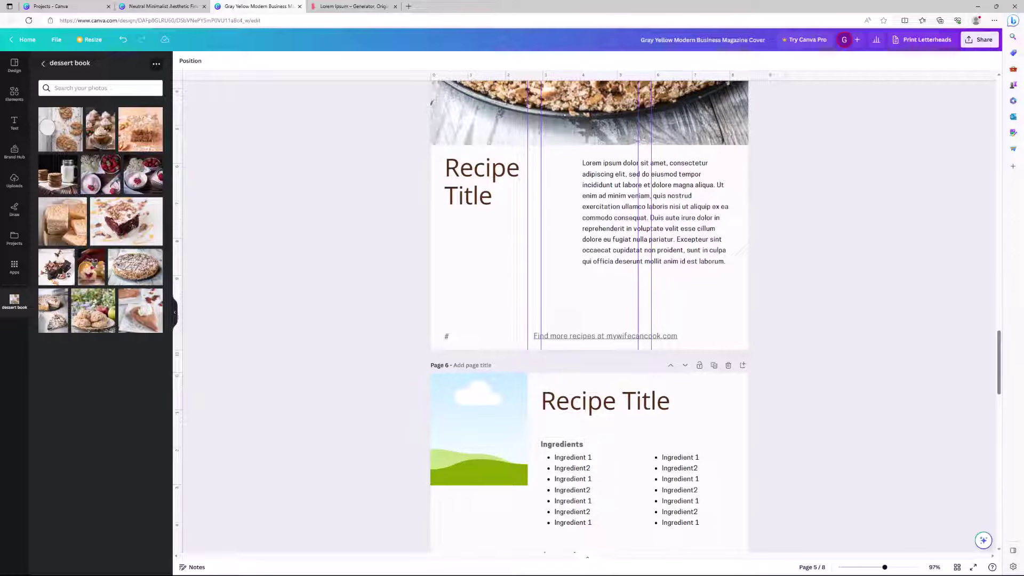
{"action": "left_click_drag", "start_coordinate": [1022, 171], "coordinate": [814, 170]}
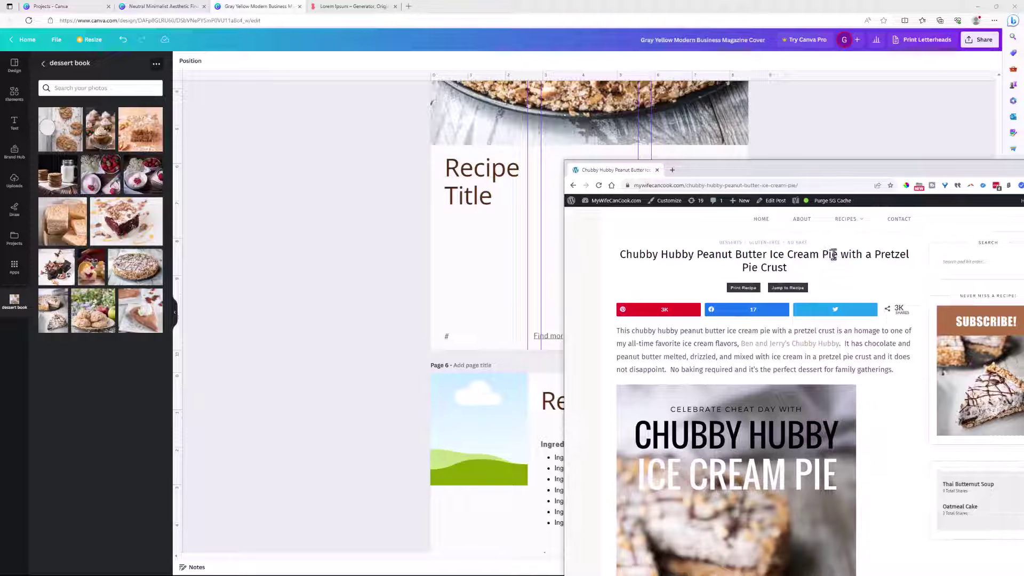
{"action": "left_click_drag", "start_coordinate": [836, 255], "coordinate": [620, 258]}
{"action": "key", "text": "ctrl+c"}
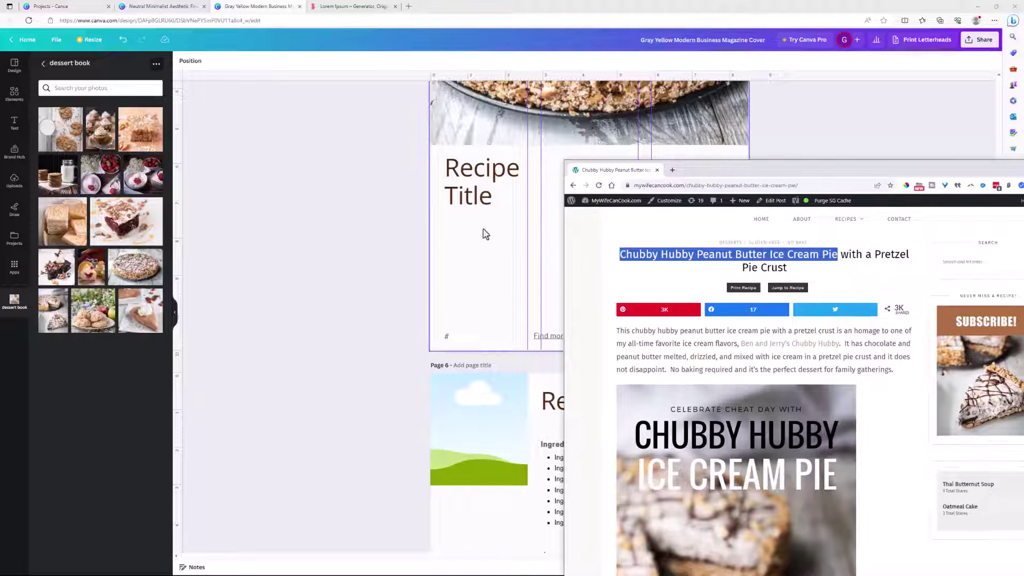
{"action": "left_click_drag", "start_coordinate": [687, 170], "coordinate": [941, 249]}
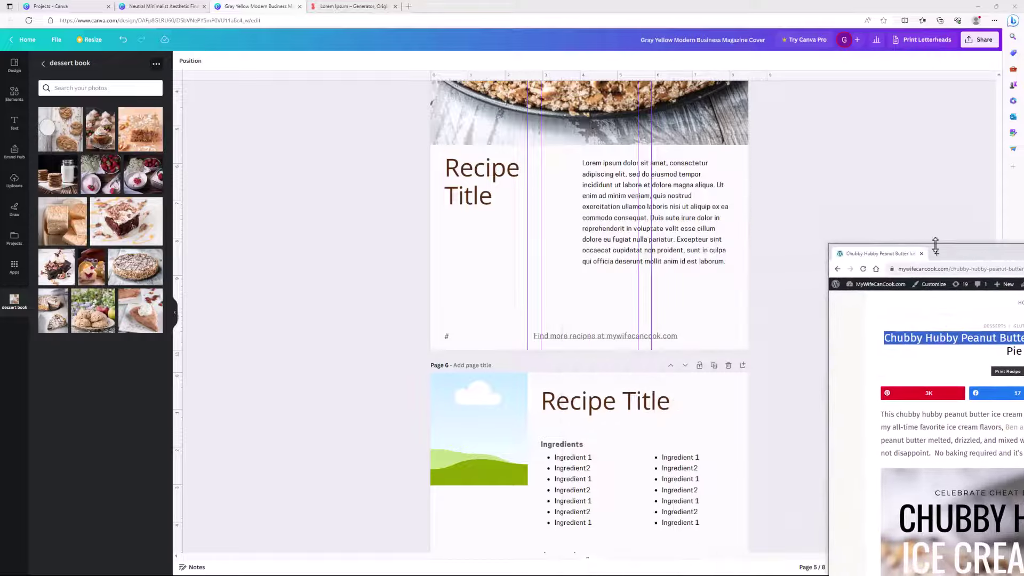
- Replace the "Recipe Title" text on page 5 with the copied "Chubby Hubby Peanut Butter Ice Cream Pie"
{"action": "left_click", "coordinate": [491, 200]}
{"action": "double_click", "coordinate": [491, 200]}
{"action": "key", "text": "ctrl+a"}
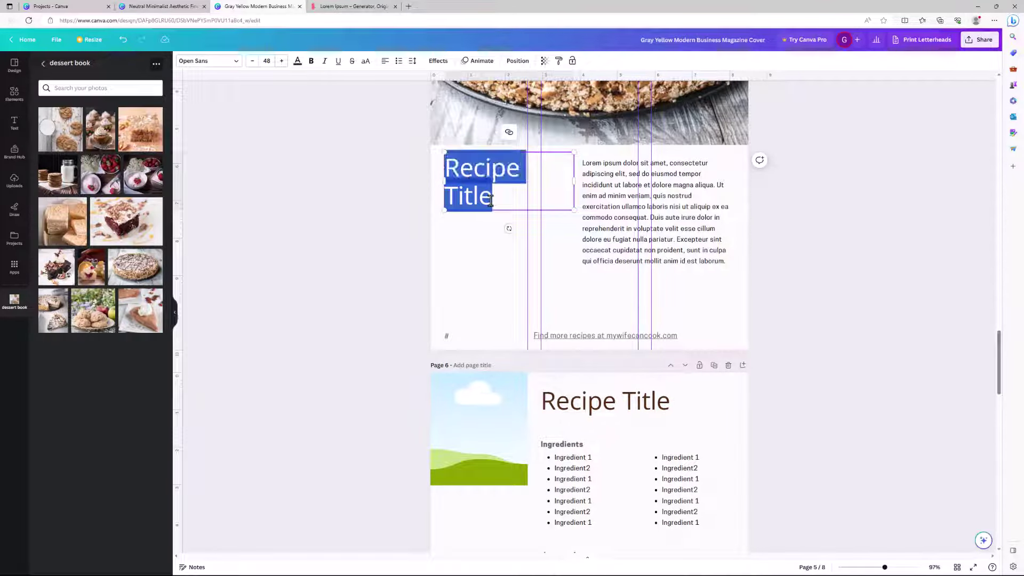
{"action": "key", "text": "ctrl+v"}
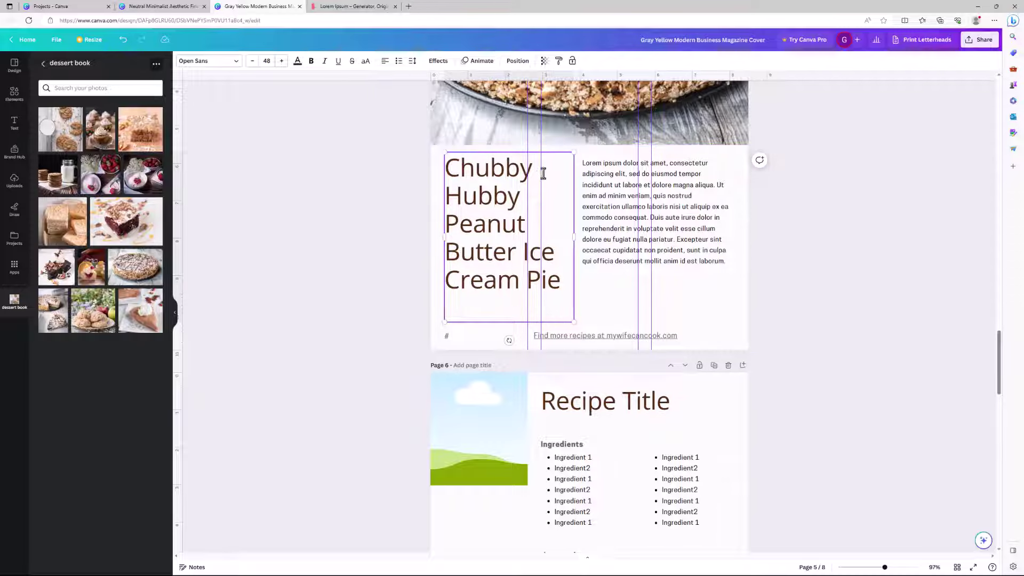
- Set the whole recipe title on page 5 to font size 42
{"action": "mouse_move", "coordinate": [574, 235]}
{"action": "left_mouse_down"}
{"action": "mouse_move", "coordinate": [613, 231]}
{"action": "mouse_move", "coordinate": [574, 230]}
{"action": "left_mouse_up"}
{"action": "left_click", "coordinate": [265, 62]}
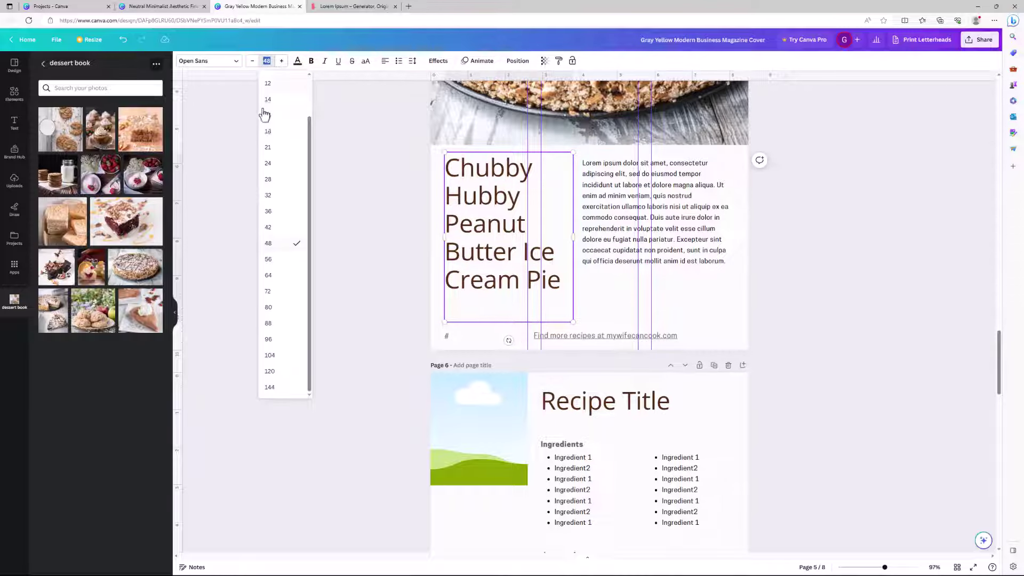
{"action": "left_click", "coordinate": [270, 229]}
{"action": "left_click", "coordinate": [420, 219]}
{"action": "left_click", "coordinate": [450, 223]}
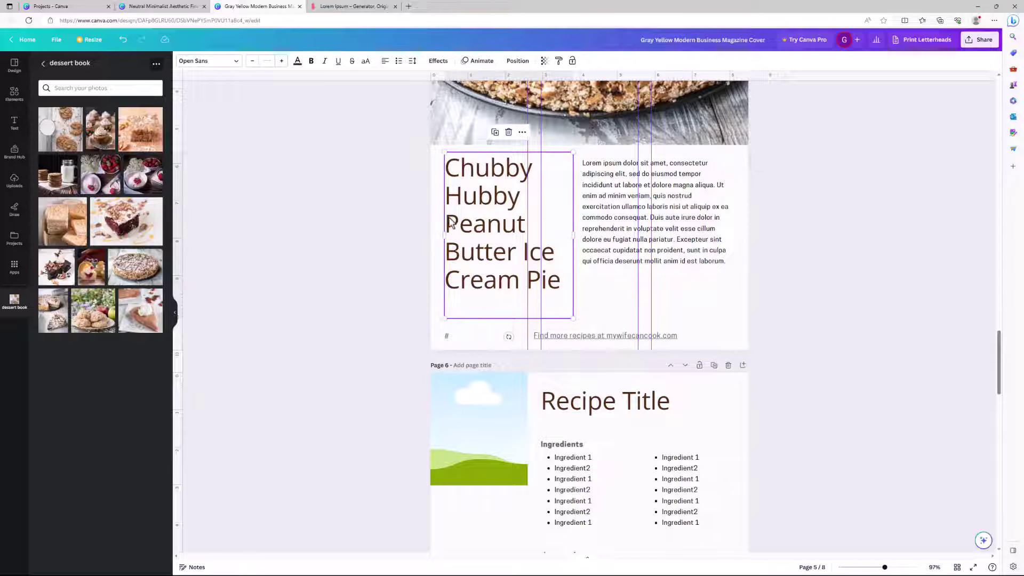
{"action": "left_click", "coordinate": [486, 197]}
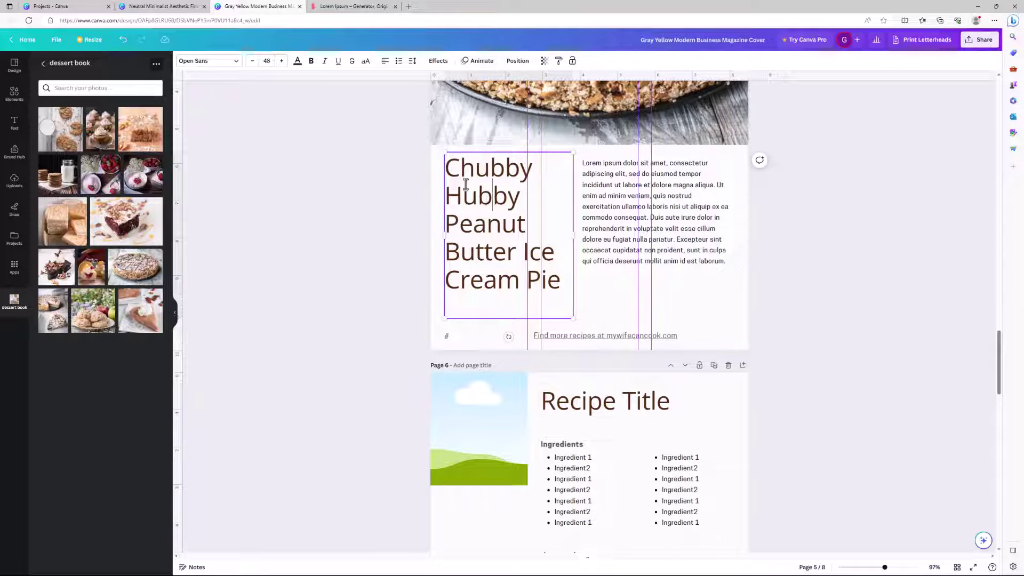
{"action": "left_click", "coordinate": [501, 277]}
{"action": "key", "text": "ctrl+a"}
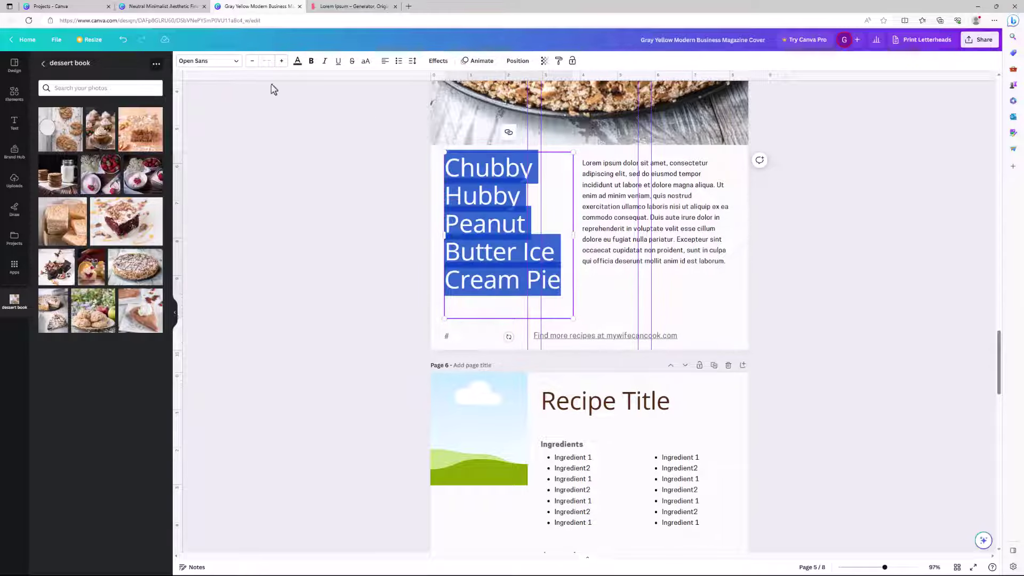
{"action": "left_click", "coordinate": [267, 60]}
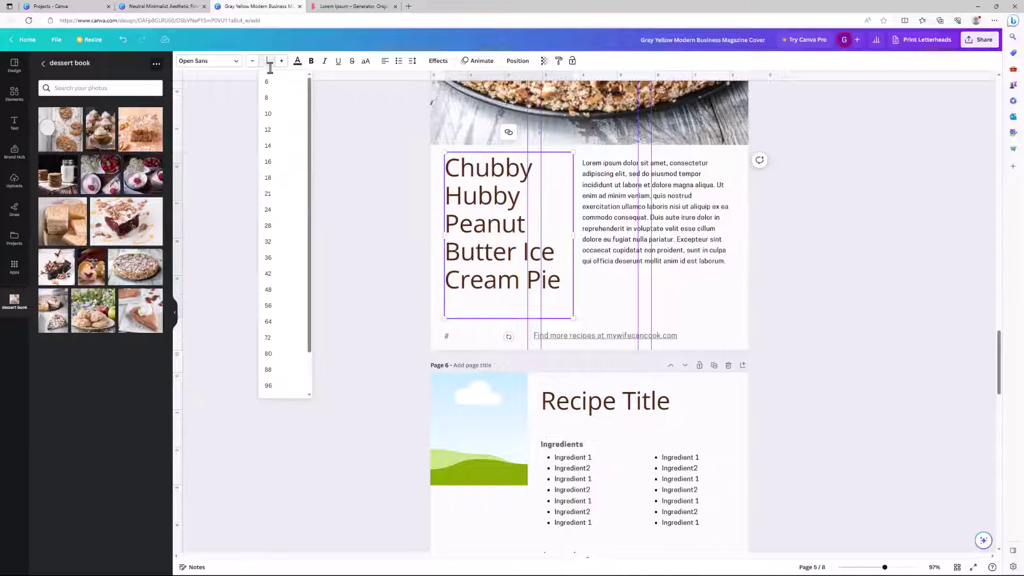
{"action": "left_click", "coordinate": [270, 275]}
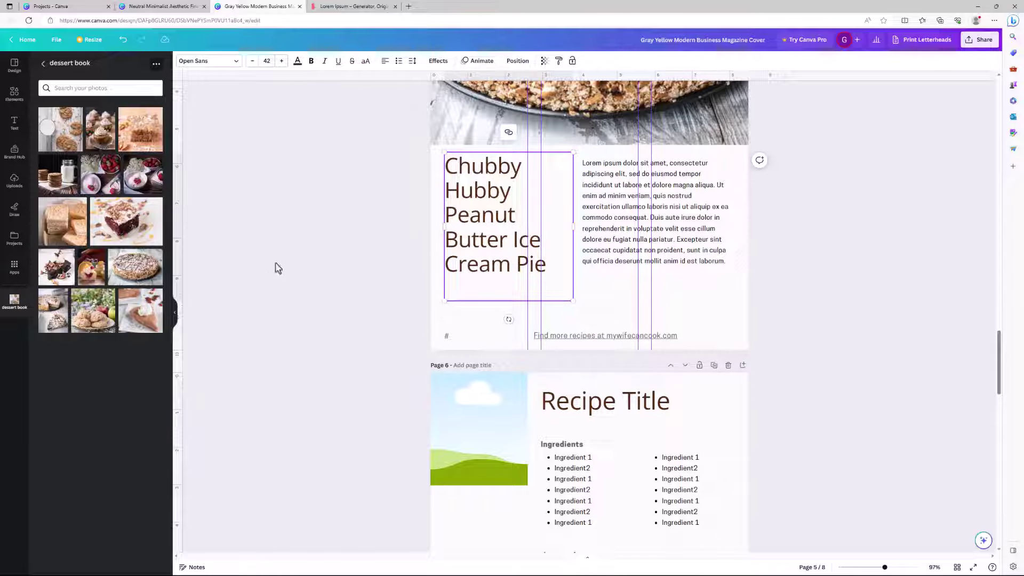
- Reduce the page 5 recipe title to font size 36
{"action": "left_click", "coordinate": [266, 61]}
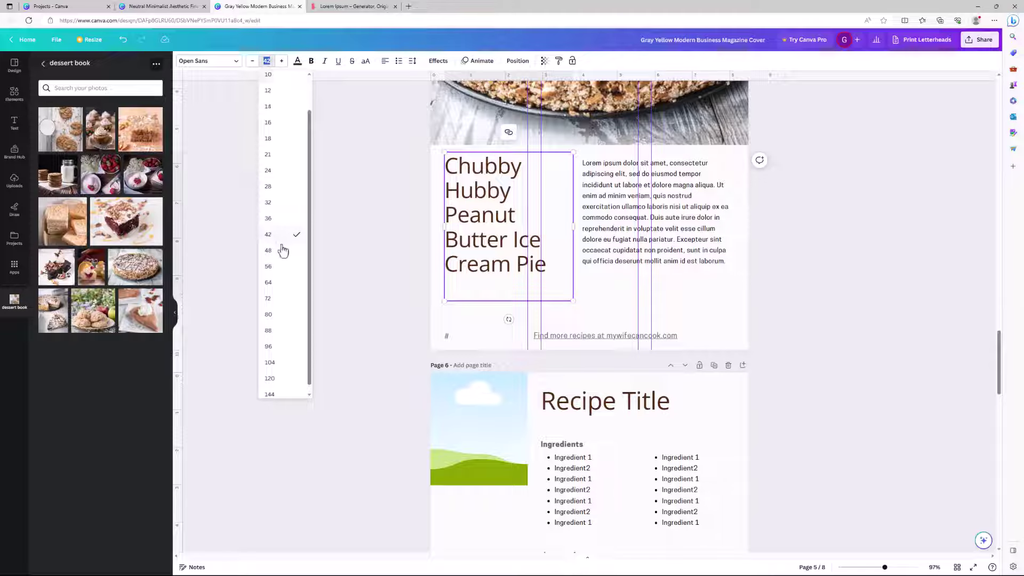
{"action": "left_click", "coordinate": [269, 219]}
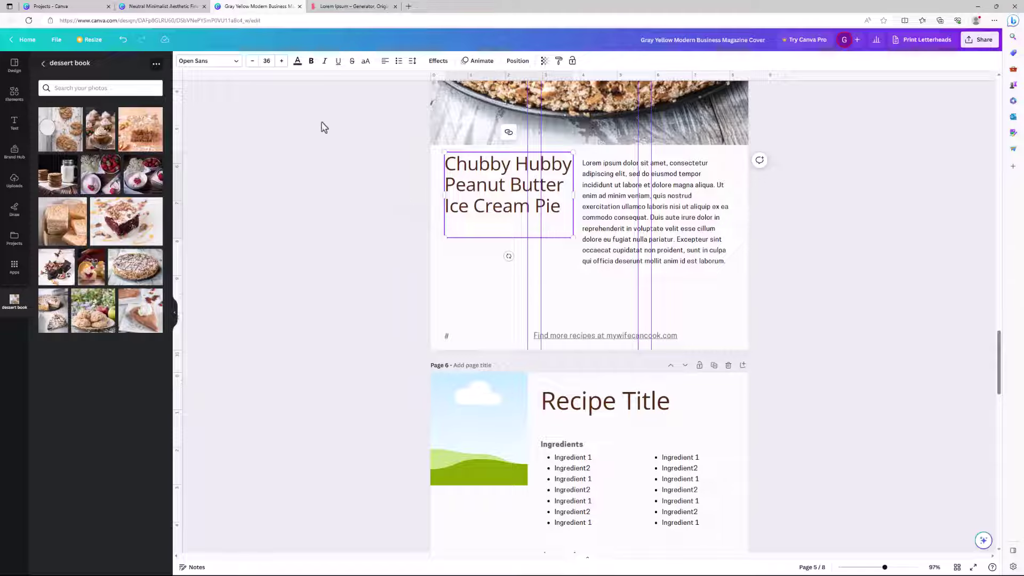
{"action": "left_click", "coordinate": [304, 168]}
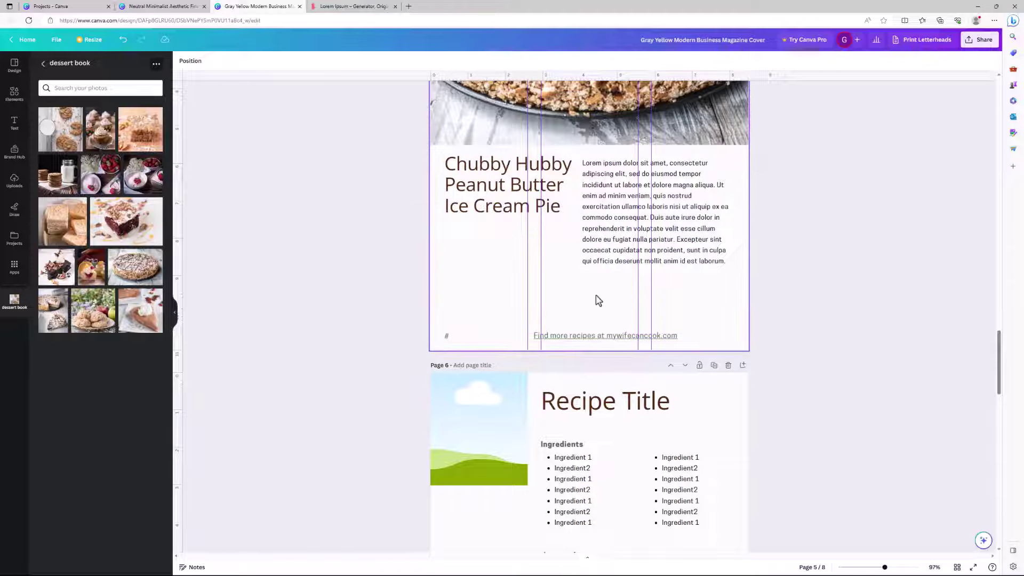
- Look up the option and shortcut for showing rulers and guides in the view settings
{"action": "scroll", "coordinate": [534, 211], "scroll_direction": "up", "scroll_amount": 2}
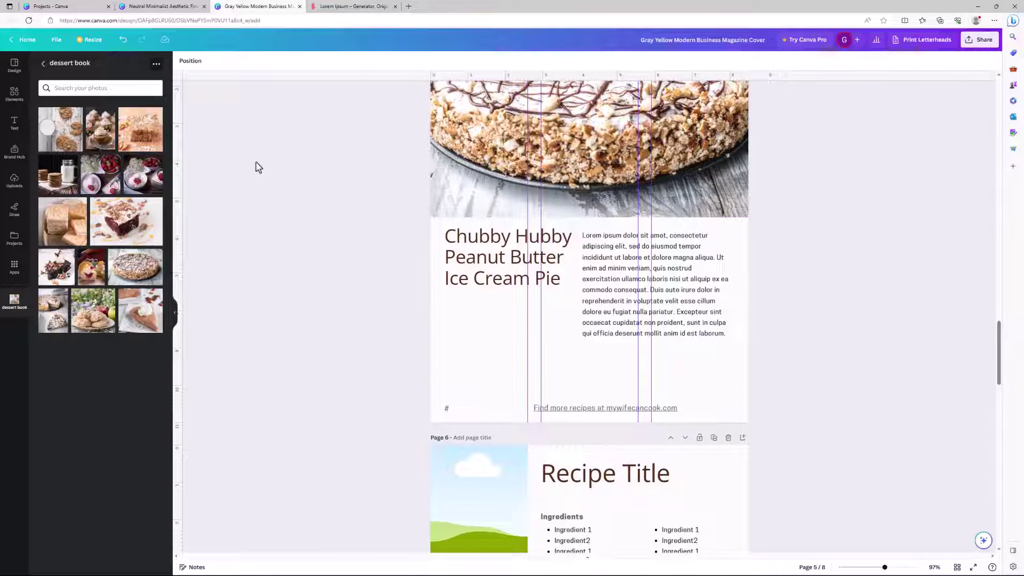
{"action": "left_click", "coordinate": [55, 40]}
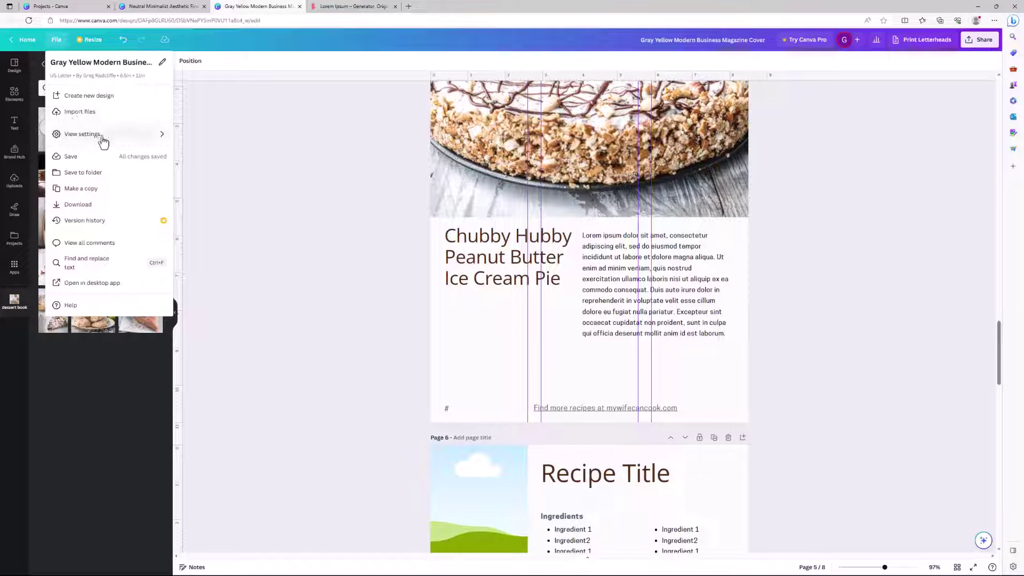
{"action": "mouse_move", "coordinate": [101, 141]}
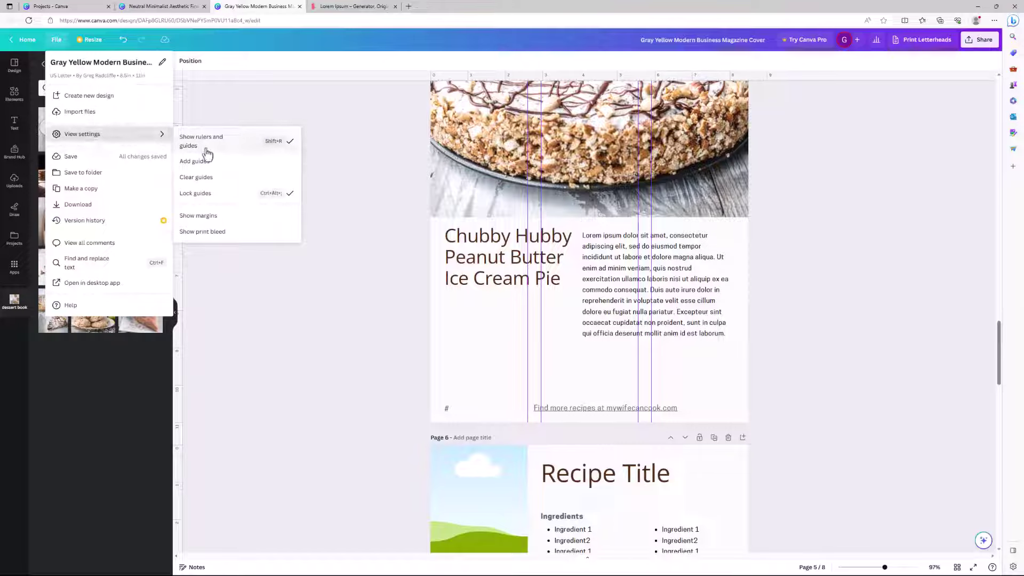
{"action": "left_click", "coordinate": [338, 229]}
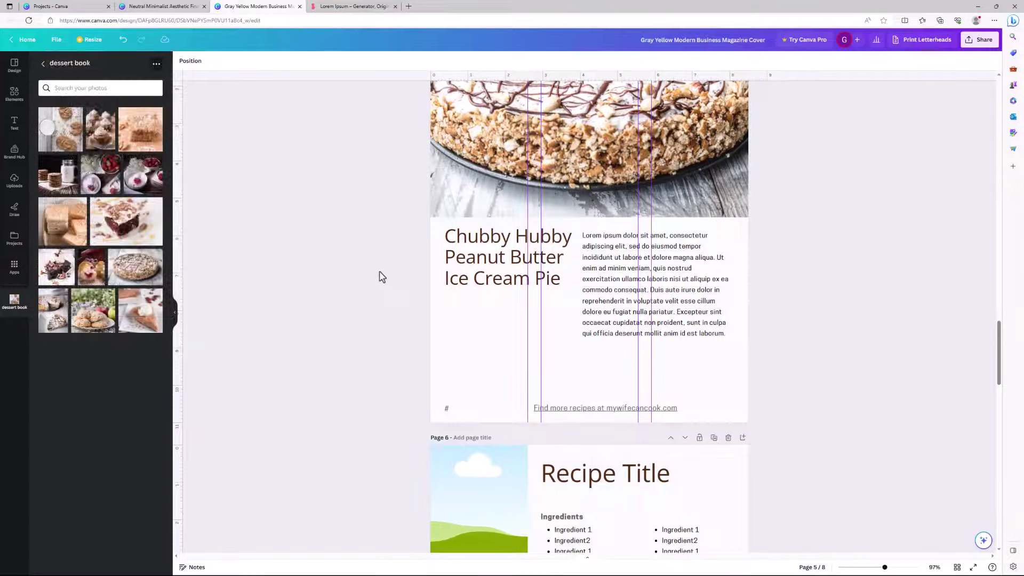
- Reload the design and return to the Chubby Hubby recipe on page 5
{"action": "key", "text": "F5"}
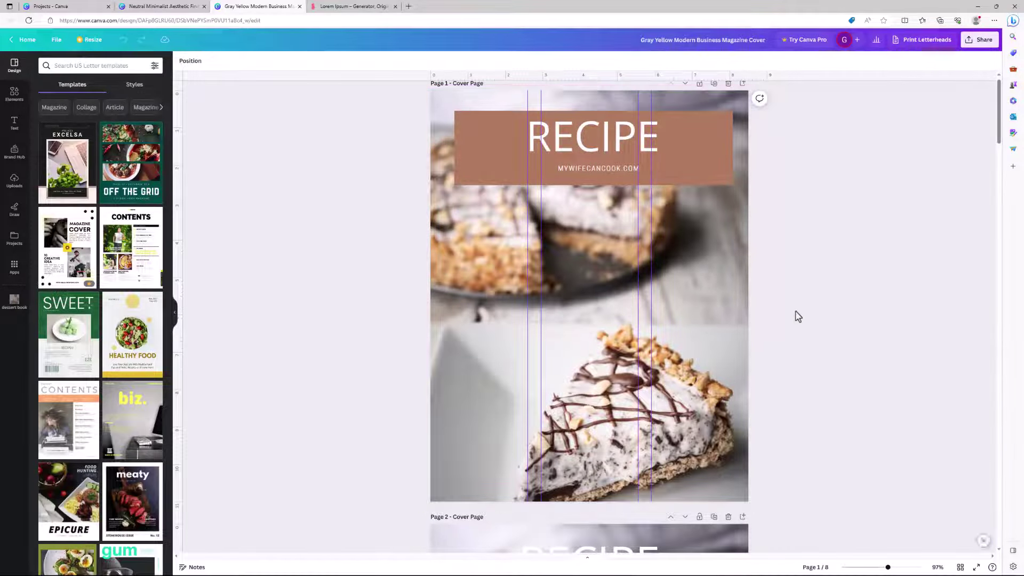
{"action": "scroll", "coordinate": [729, 362], "scroll_direction": "down", "scroll_amount": 6}
{"action": "scroll", "coordinate": [729, 362], "scroll_direction": "down", "scroll_amount": 12}
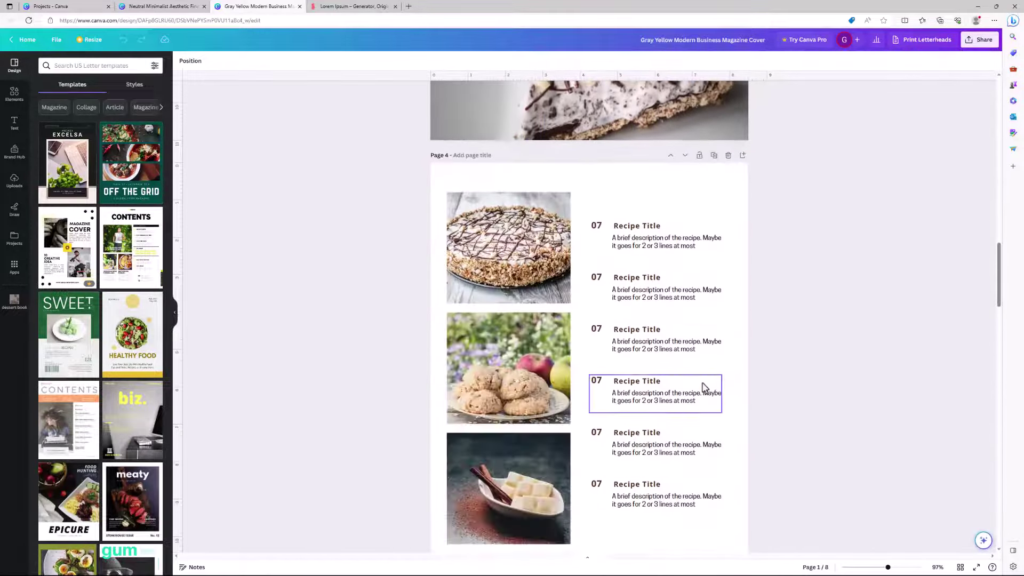
{"action": "scroll", "coordinate": [751, 336], "scroll_direction": "down", "scroll_amount": 8}
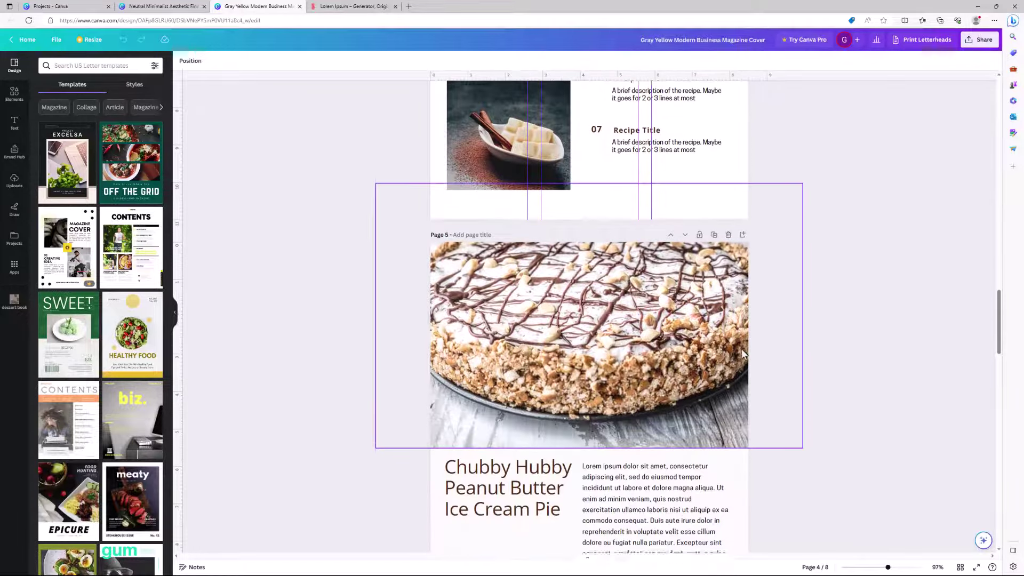
{"action": "scroll", "coordinate": [749, 372], "scroll_direction": "down", "scroll_amount": 1}
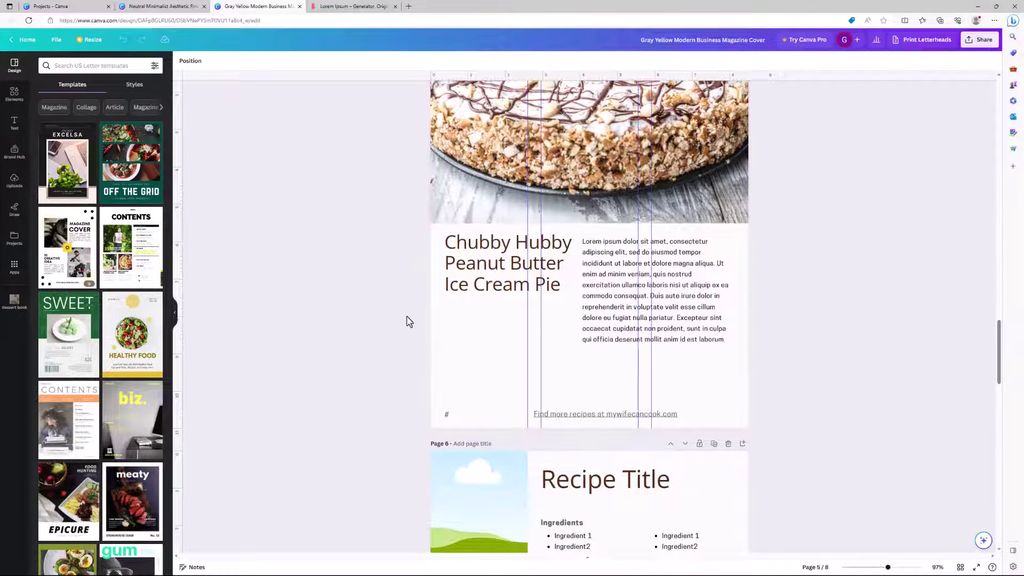
- Hide the rulers and guides and review the page 5 layout
{"action": "scroll", "coordinate": [408, 320], "scroll_direction": "up", "scroll_amount": 1, "text": "ctrl"}
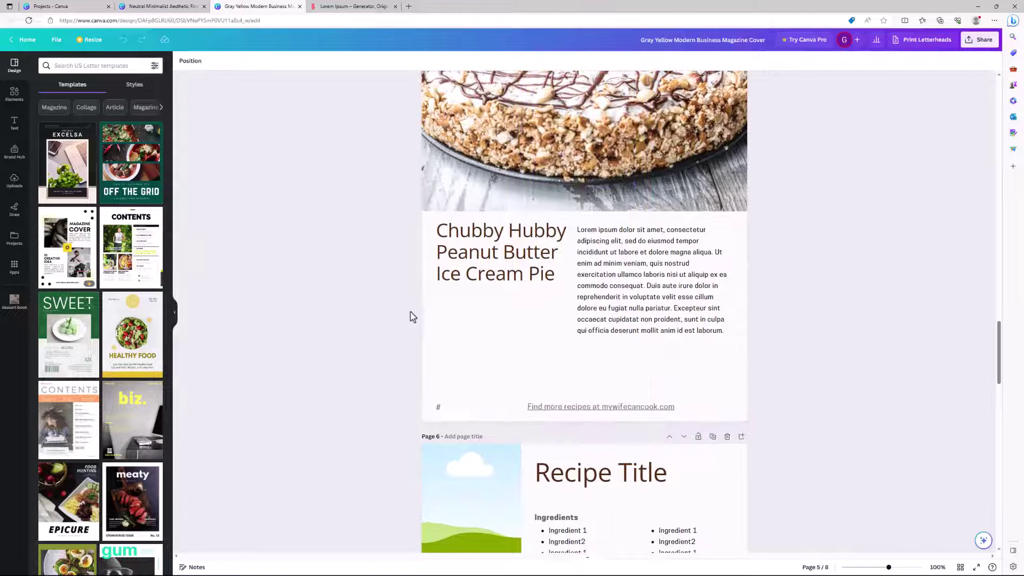
{"action": "scroll", "coordinate": [445, 288], "scroll_direction": "up", "scroll_amount": 3}
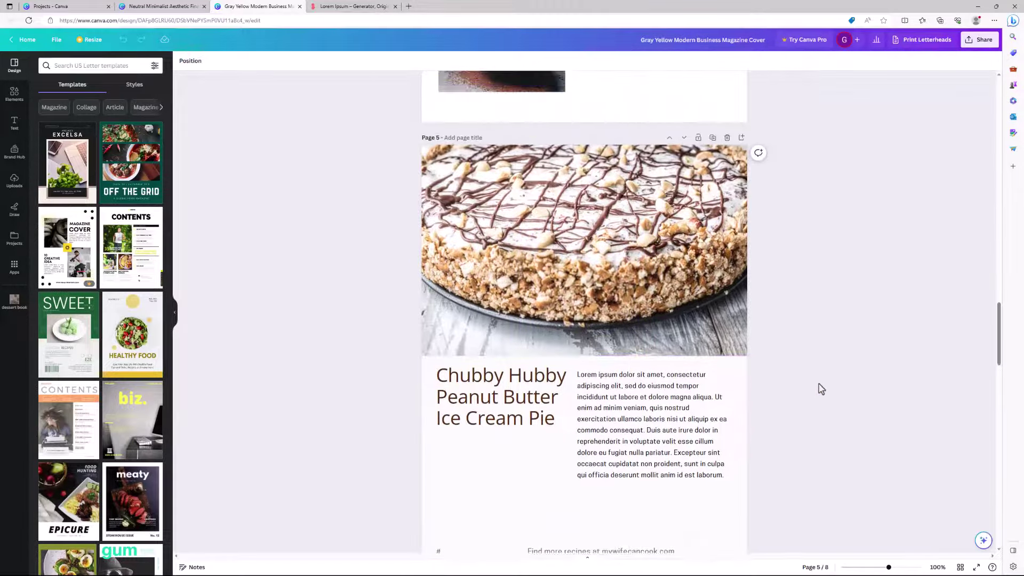
{"action": "scroll", "coordinate": [822, 382], "scroll_direction": "down", "scroll_amount": 3}
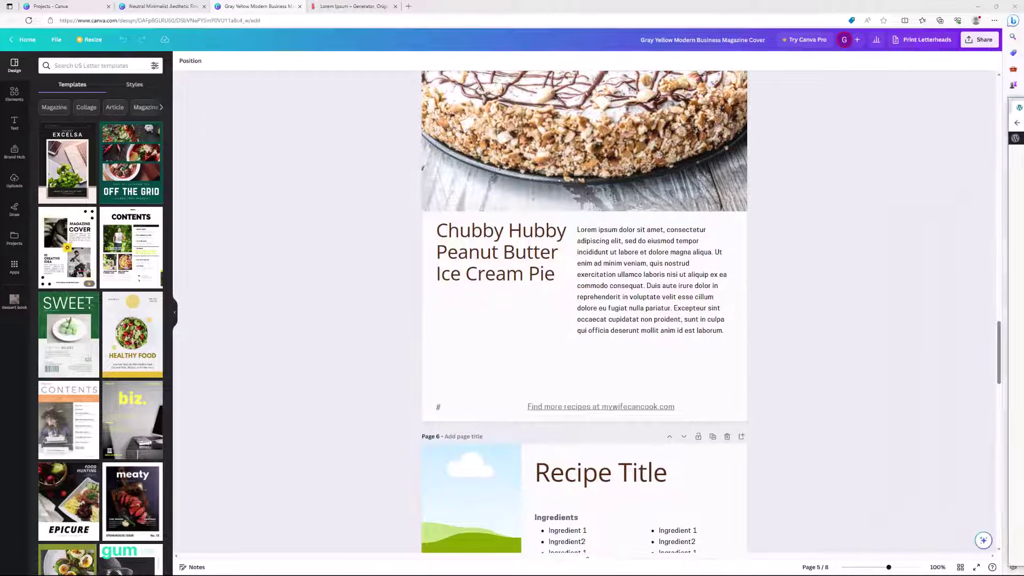
- Replace the Lorem ipsum text on page 5 with the introductory paragraph copied from the Chubby Hubby recipe web page
{"action": "left_click_drag", "start_coordinate": [921, 317], "coordinate": [646, 280]}
{"action": "key", "text": "ctrl+c"}
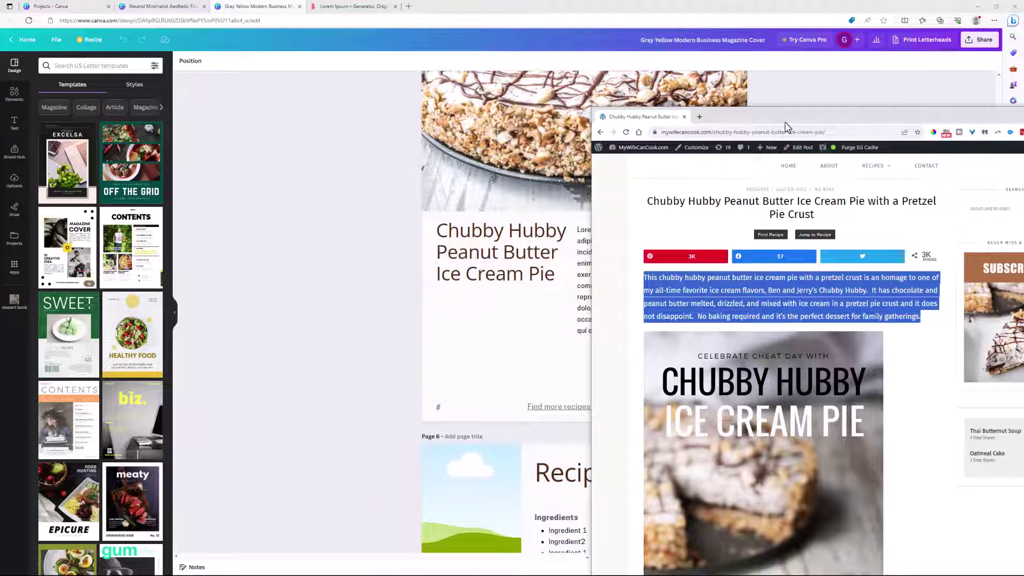
{"action": "left_click", "coordinate": [673, 328]}
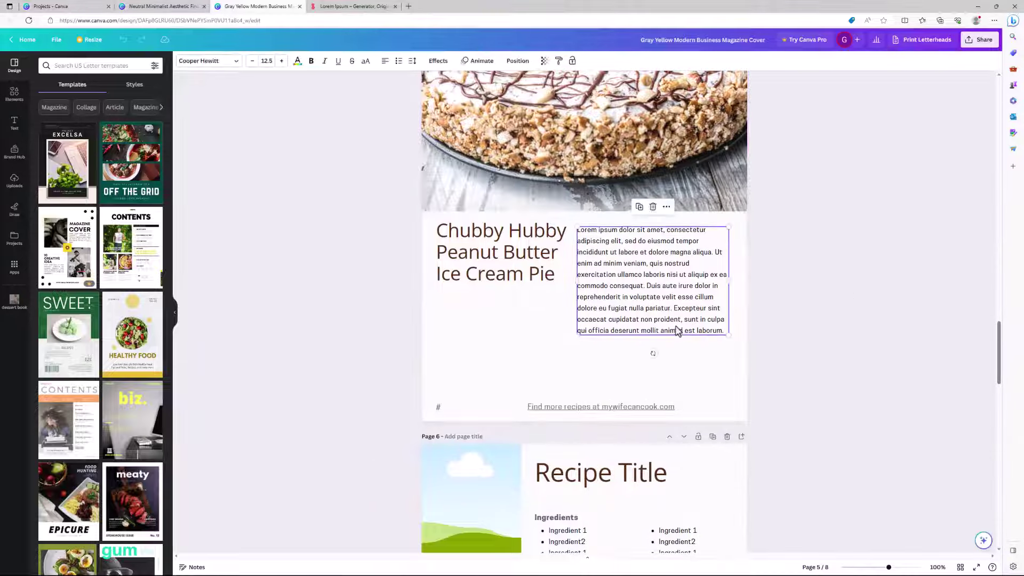
{"action": "left_click", "coordinate": [671, 327]}
{"action": "key", "text": "ctrl+a"}
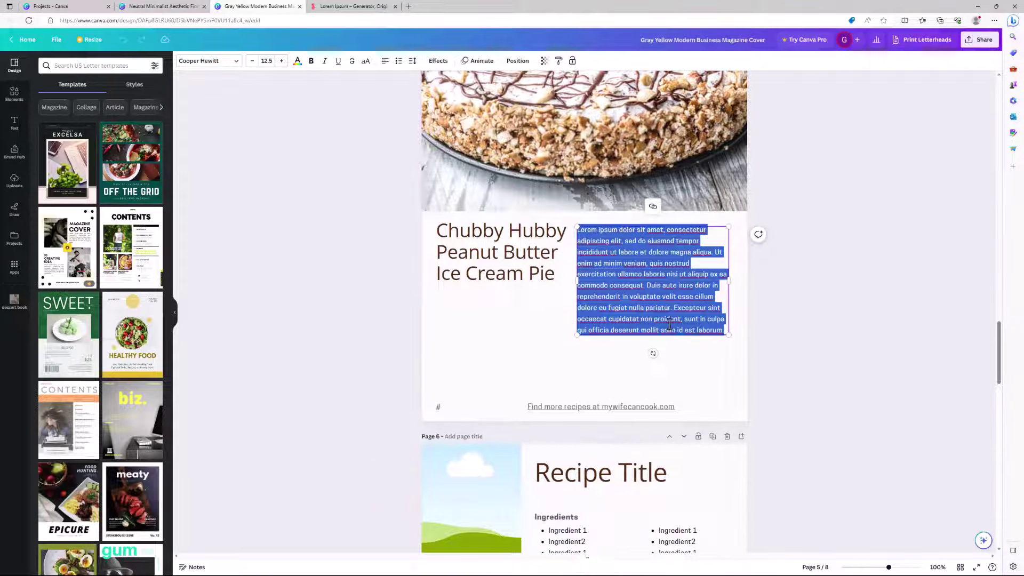
{"action": "key", "text": "ctrl+v"}
{"action": "left_click", "coordinate": [700, 357]}
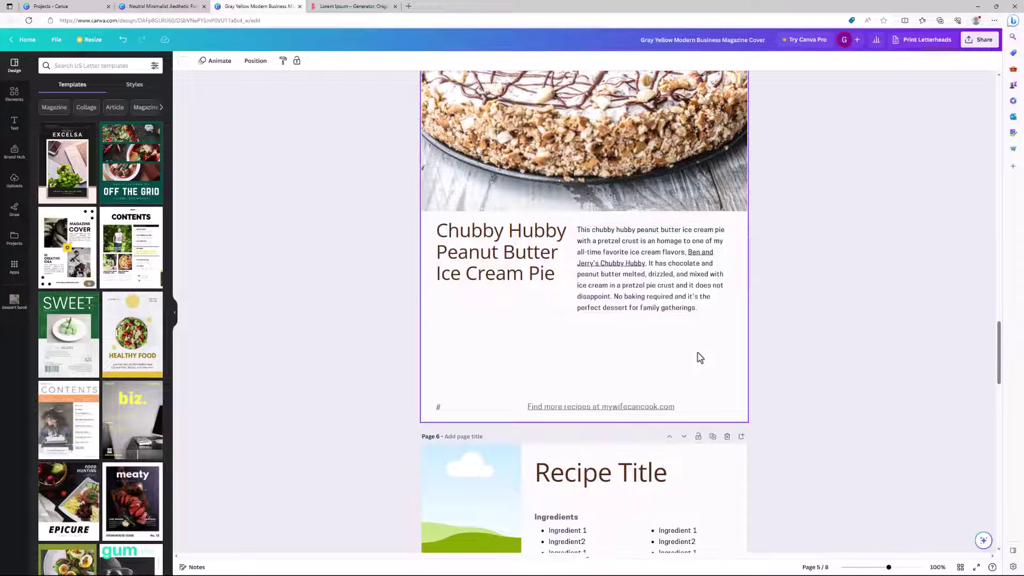
- Fill the photo frame on page 6 with the pie slice picture from the dessert book folder, keeping its default crop
{"action": "scroll", "coordinate": [701, 357], "scroll_direction": "down", "scroll_amount": 3}
{"action": "scroll", "coordinate": [700, 357], "scroll_direction": "up", "scroll_amount": 3}
{"action": "scroll", "coordinate": [695, 349], "scroll_direction": "down", "scroll_amount": 3}
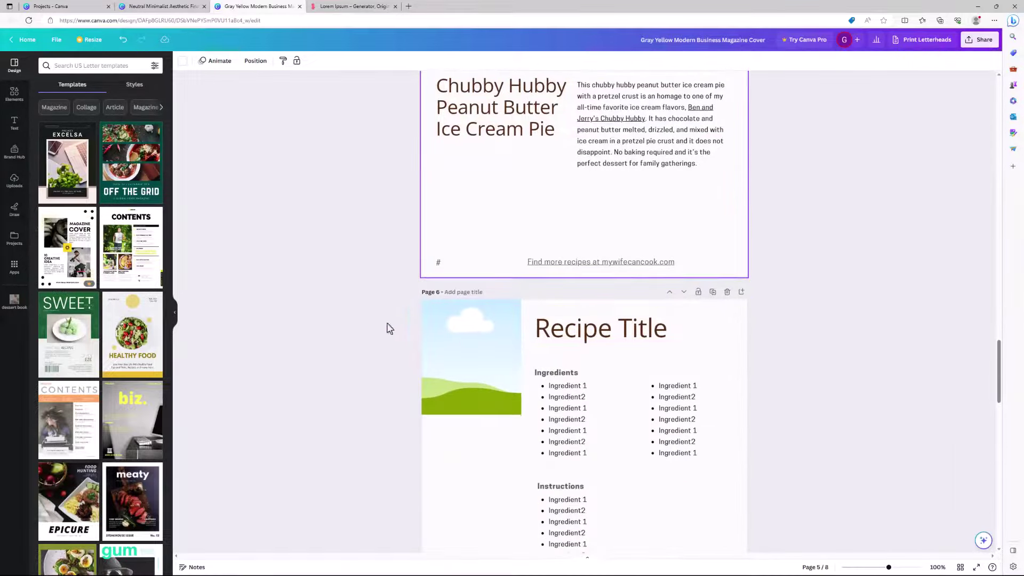
{"action": "left_click", "coordinate": [15, 301]}
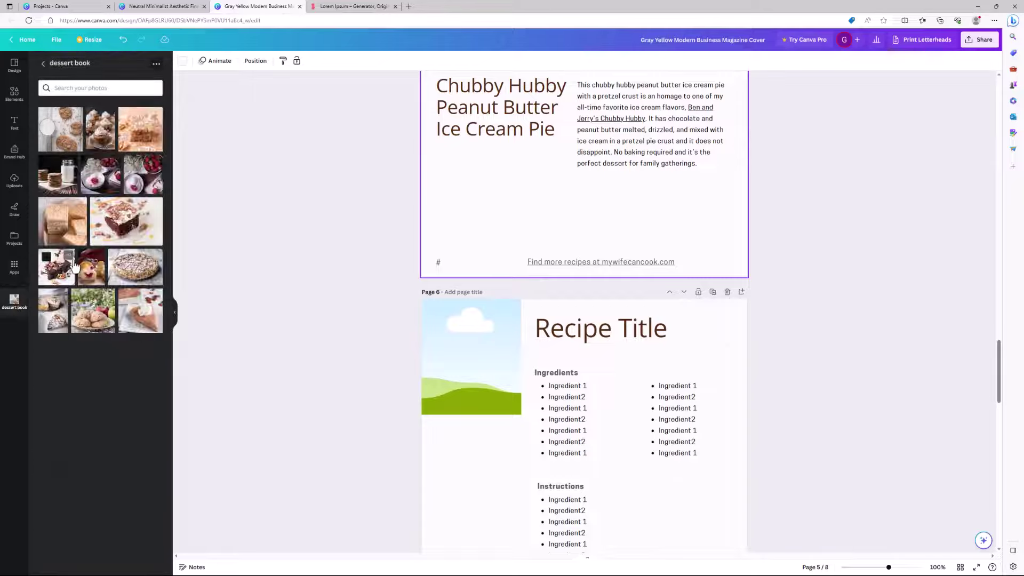
{"action": "left_click_drag", "start_coordinate": [53, 310], "coordinate": [466, 378]}
{"action": "double_click", "coordinate": [467, 378]}
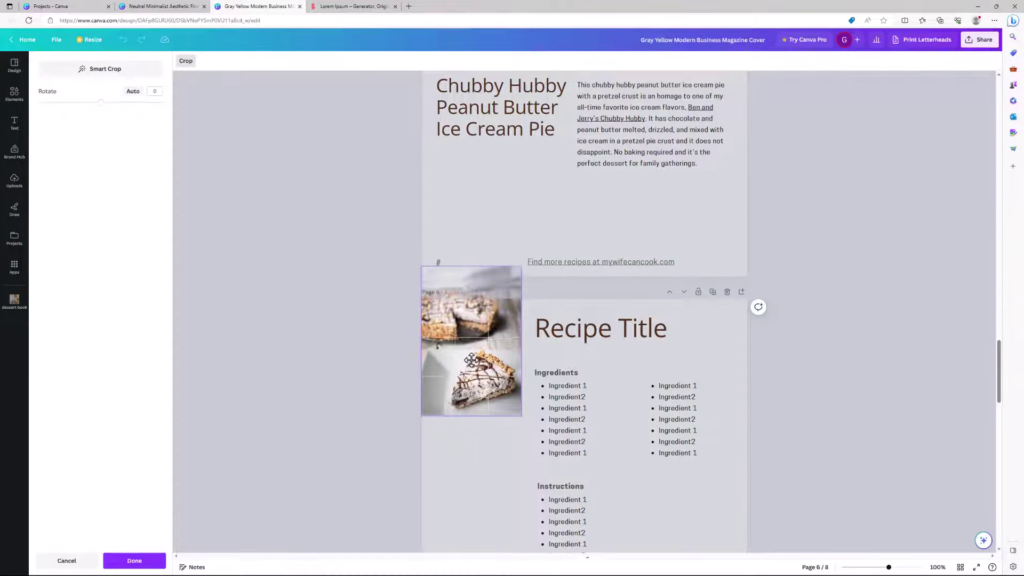
{"action": "left_click", "coordinate": [405, 374]}
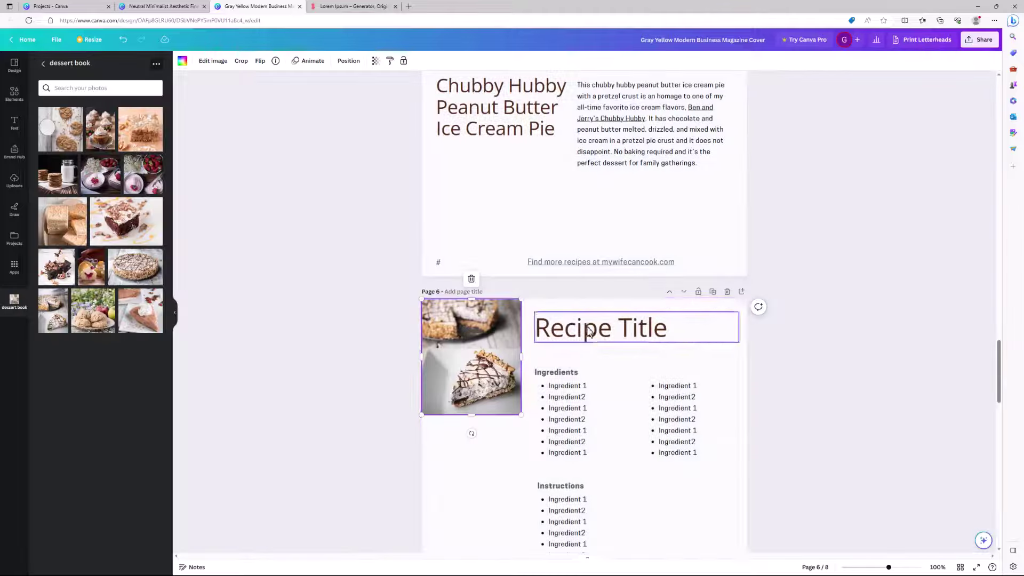
- Replace the page 6 Recipe Title placeholder with the title copied from page 5 and set it to font size 36
{"action": "left_click", "coordinate": [497, 136]}
{"action": "double_click", "coordinate": [491, 132]}
{"action": "key", "text": "ctrl+c"}
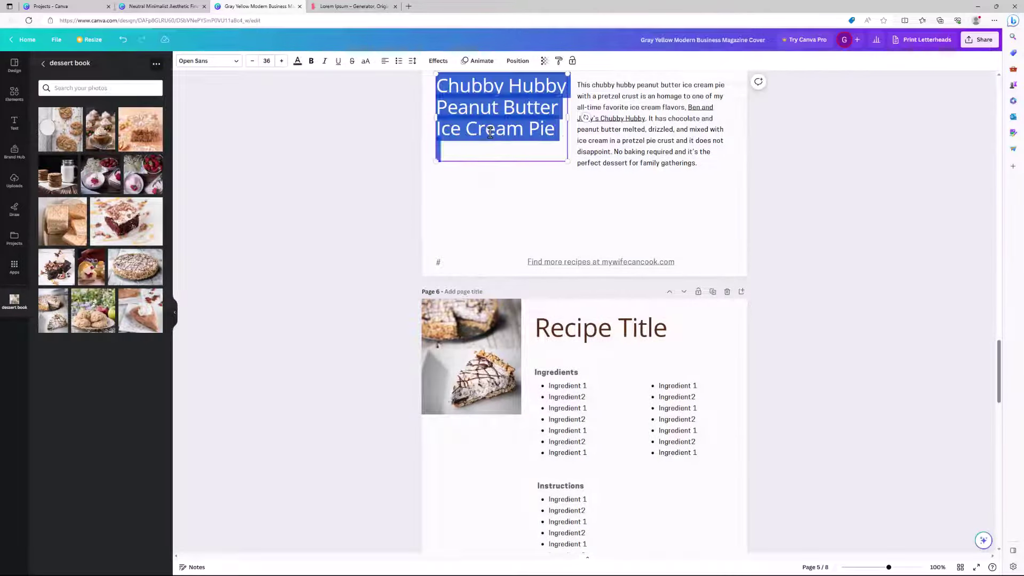
{"action": "left_click", "coordinate": [601, 329]}
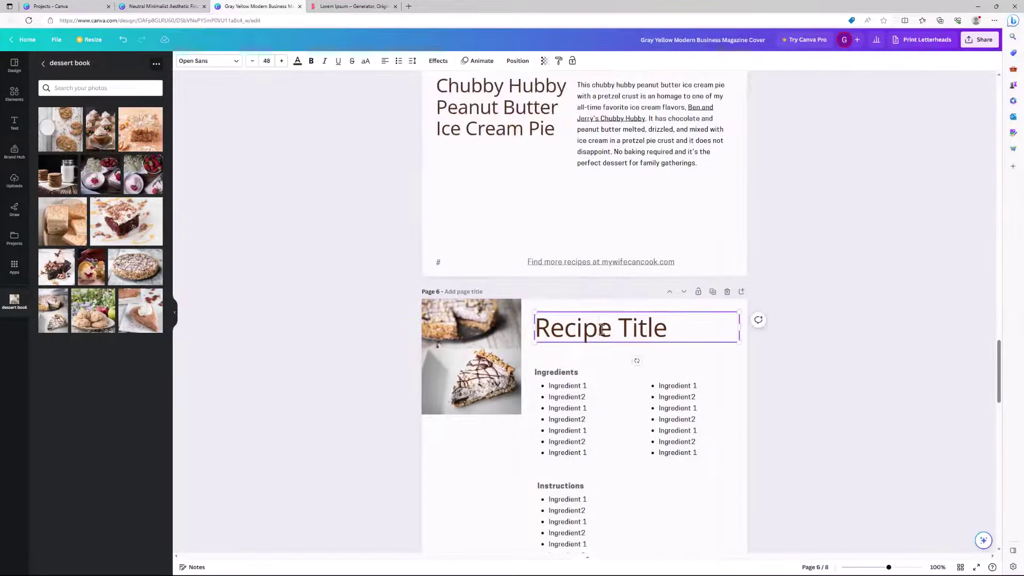
{"action": "key", "text": "ctrl+a"}
{"action": "key", "text": "ctrl+v"}
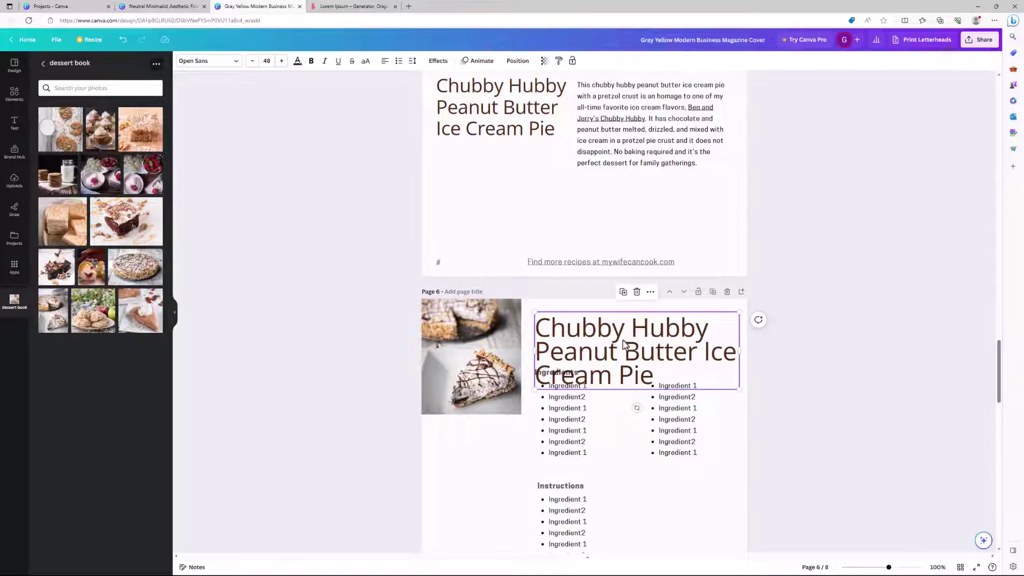
{"action": "left_click", "coordinate": [267, 62]}
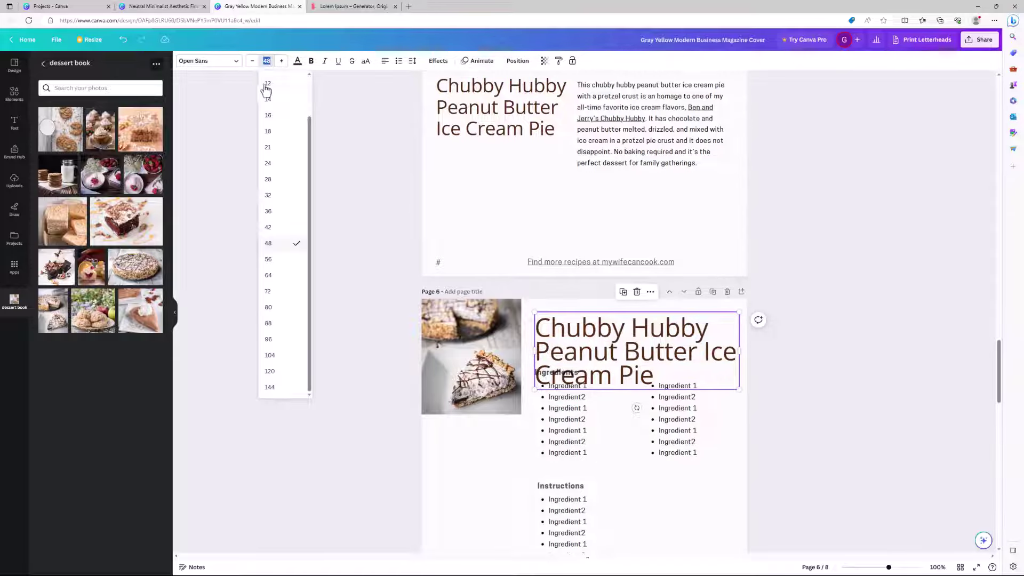
{"action": "left_click", "coordinate": [273, 211]}
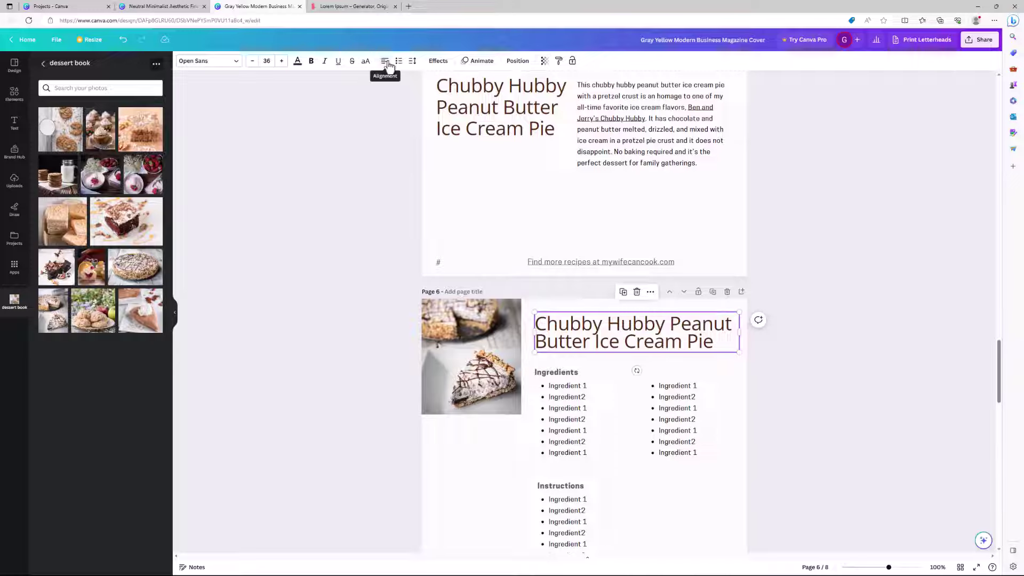
- Increase the line spacing of the page 6 title to about 1.13 and check the page 5 title's spacing for comparison
{"action": "left_click", "coordinate": [412, 61]}
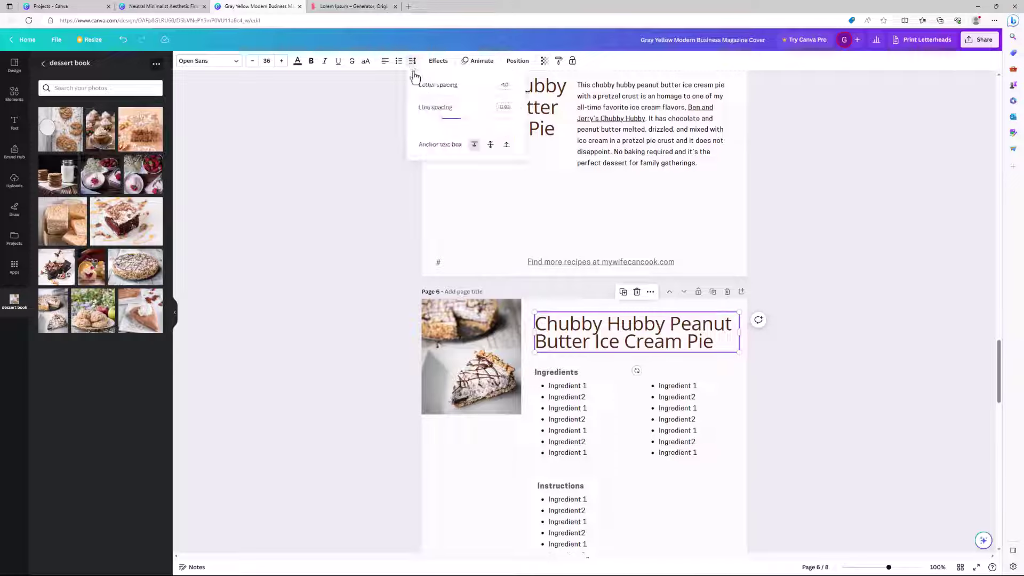
{"action": "left_click_drag", "start_coordinate": [442, 118], "coordinate": [449, 128]}
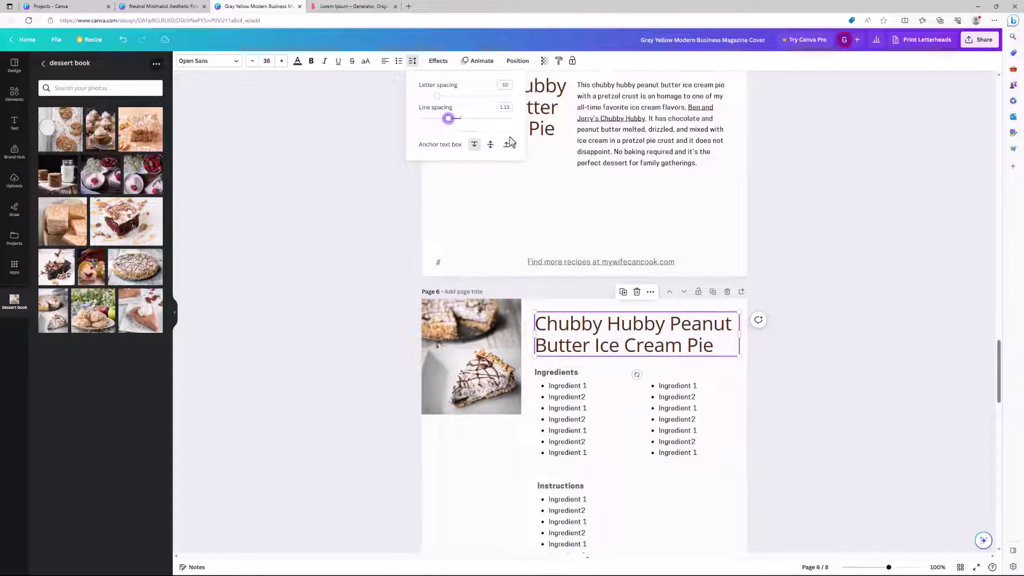
{"action": "left_click", "coordinate": [500, 106]}
{"action": "left_click", "coordinate": [795, 189]}
{"action": "scroll", "coordinate": [699, 204], "scroll_direction": "up", "scroll_amount": 2}
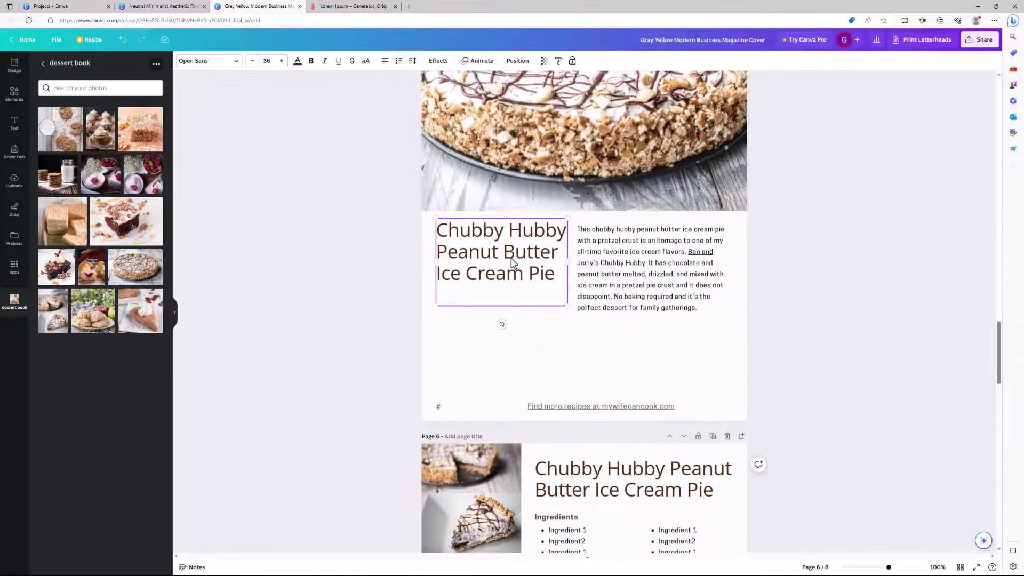
{"action": "left_click", "coordinate": [514, 263]}
{"action": "left_click", "coordinate": [412, 62]}
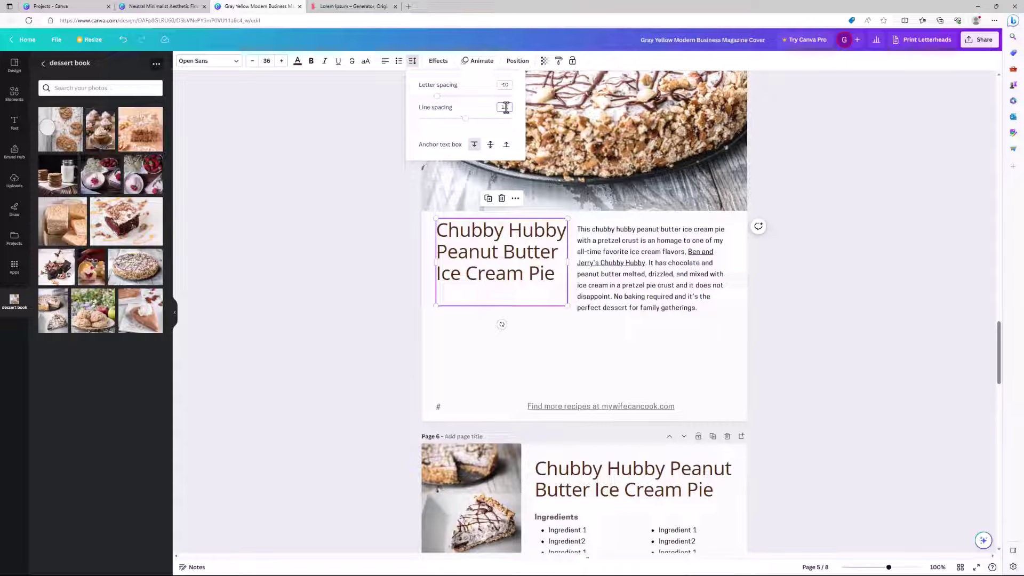
{"action": "left_click", "coordinate": [862, 277]}
- Replace the first column of placeholder ingredients on page 6 with the Pretzel Crust ingredients copied from the recipe web page
{"action": "scroll", "coordinate": [786, 283], "scroll_direction": "down", "scroll_amount": 3}
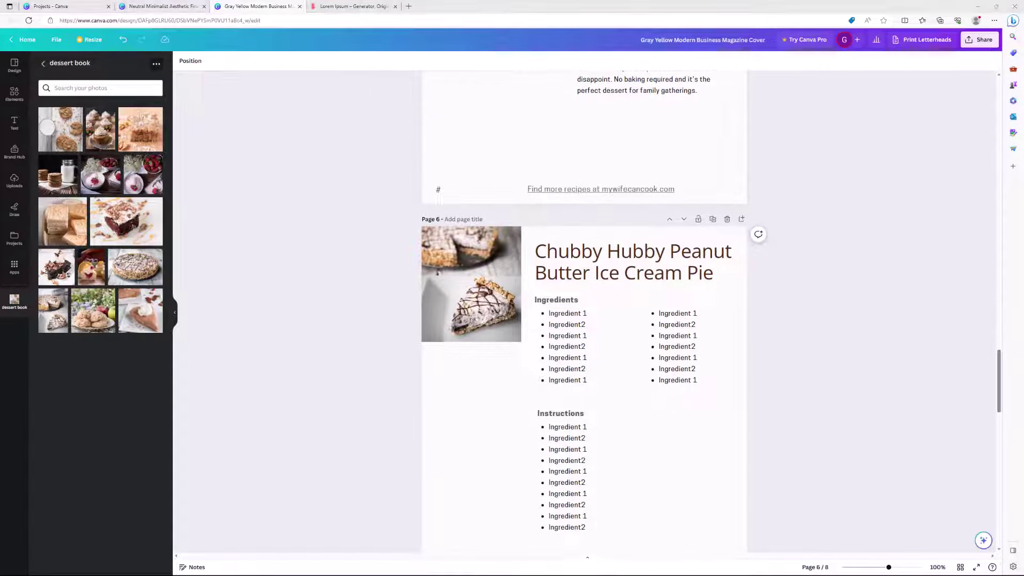
{"action": "key", "text": "alt+Tab"}
{"action": "scroll", "coordinate": [770, 190], "scroll_direction": "down", "scroll_amount": 5}
{"action": "scroll", "coordinate": [768, 194], "scroll_direction": "down", "scroll_amount": 20}
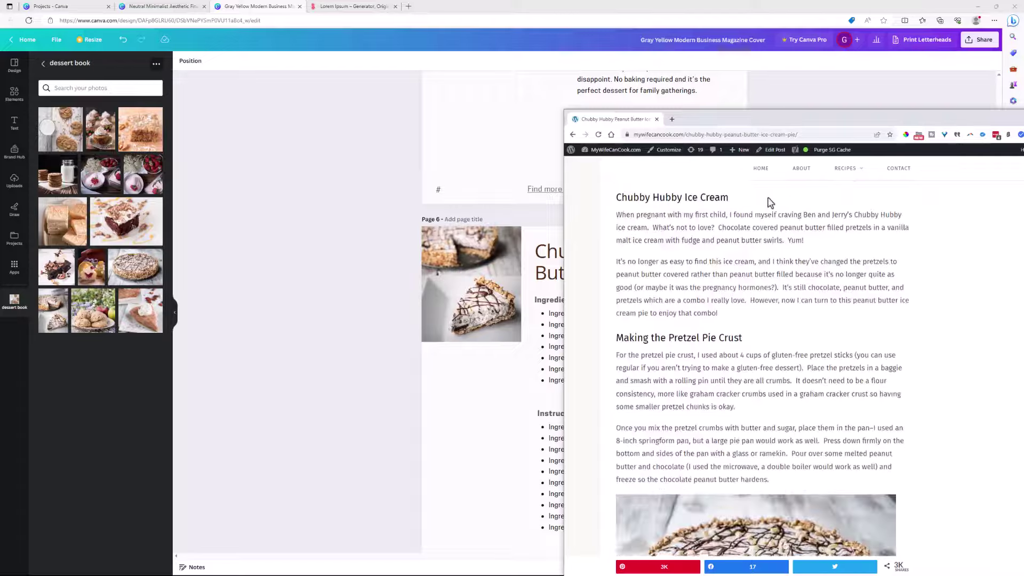
{"action": "scroll", "coordinate": [759, 208], "scroll_direction": "down", "scroll_amount": 5}
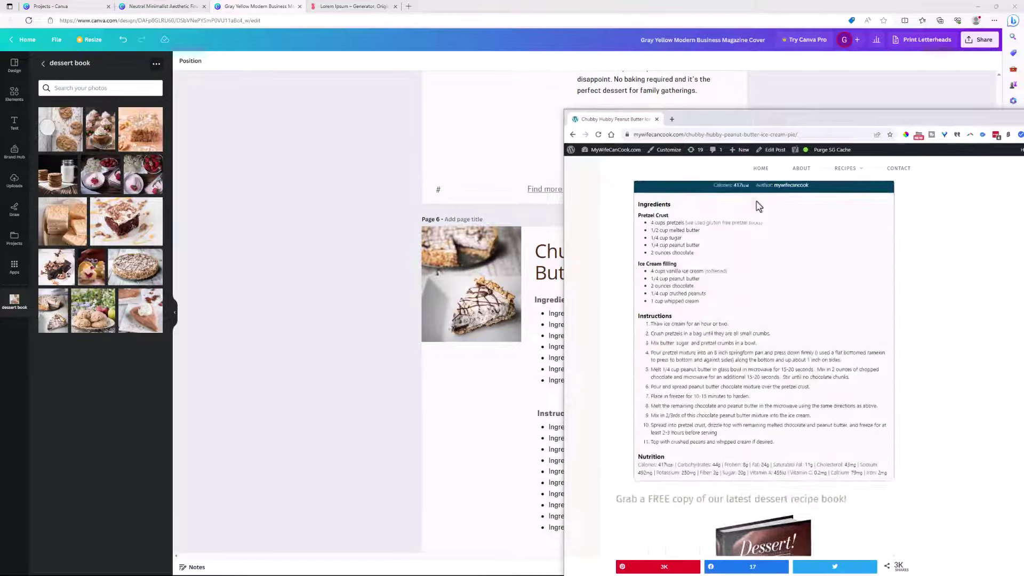
{"action": "scroll", "coordinate": [741, 217], "scroll_direction": "up", "scroll_amount": 1}
{"action": "left_click_drag", "start_coordinate": [705, 294], "coordinate": [651, 265]}
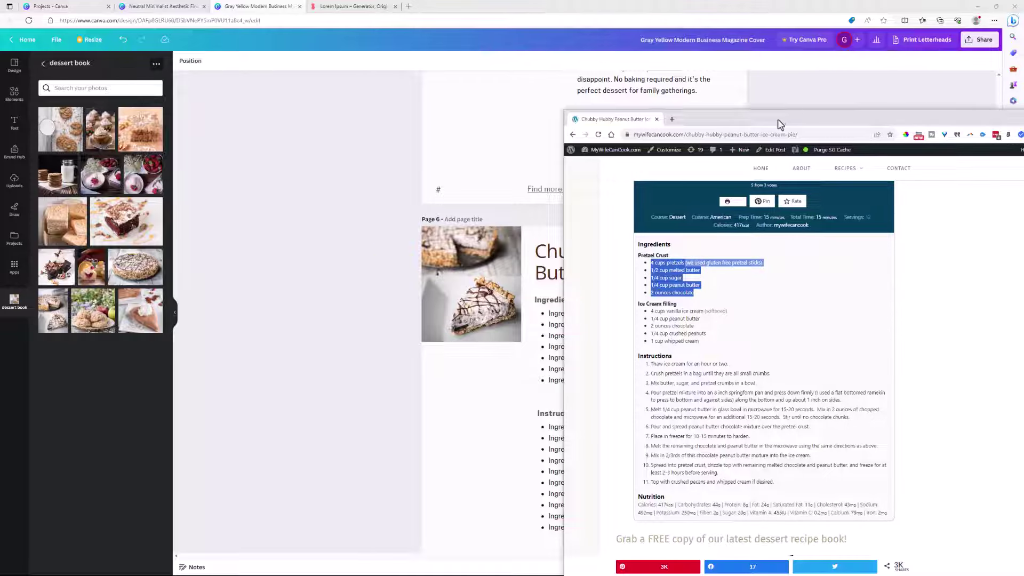
{"action": "left_click", "coordinate": [786, 106]}
{"action": "left_click", "coordinate": [572, 336]}
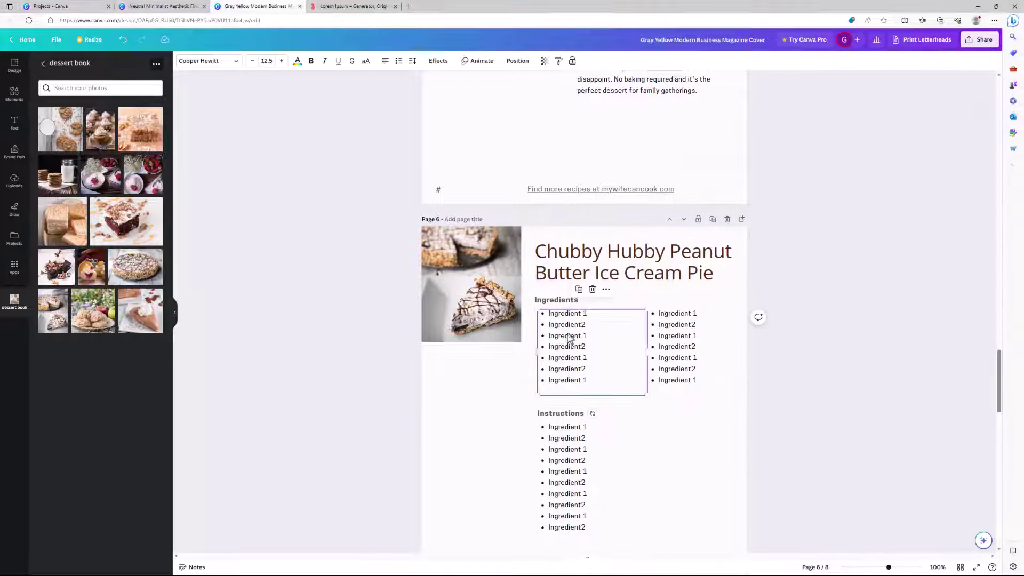
{"action": "left_click_drag", "start_coordinate": [589, 382], "coordinate": [543, 320]}
{"action": "type", "text": "2 cups pretzels (we used gluten free pretzel sticks) 1/2 cup melted butter 1/4 cup sugar 1/4 cup peanut butter 2 ounces chocolate"}
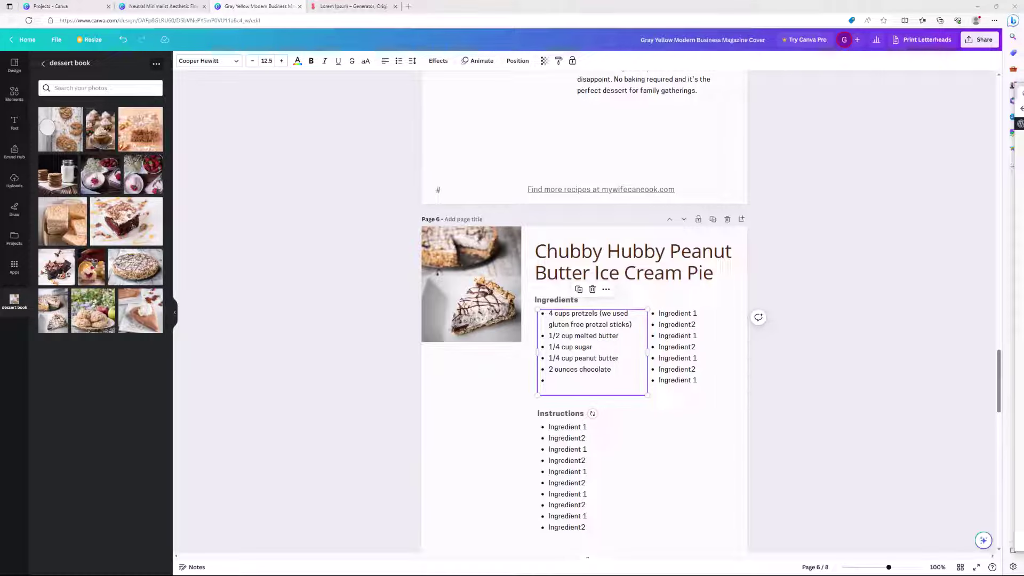
- Replace the second ingredient column with the Ice Cream filling ingredients from the recipe, and remove the empty last bullets from both columns
{"action": "left_click", "coordinate": [674, 365]}
{"action": "left_click", "coordinate": [682, 372]}
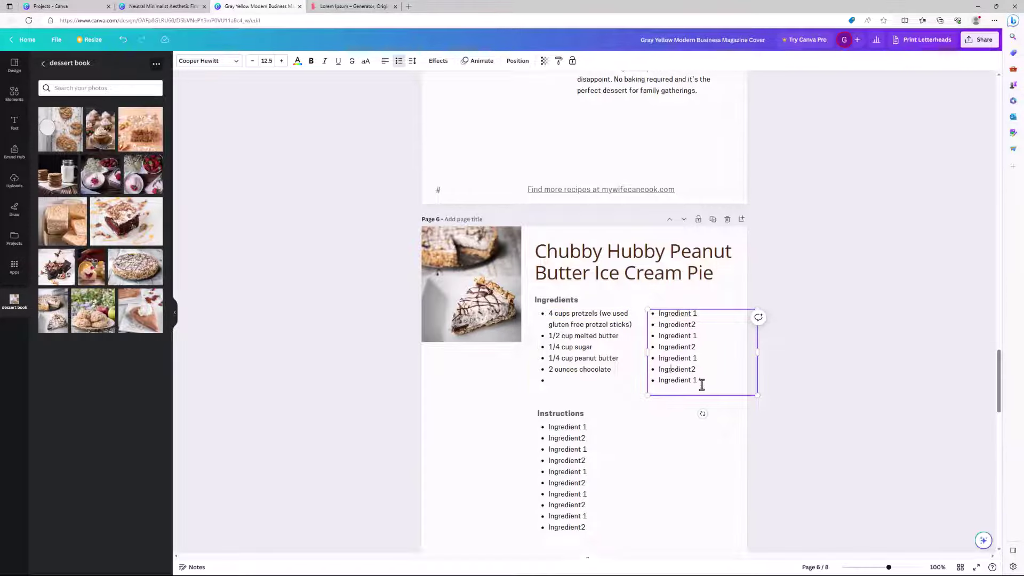
{"action": "left_click_drag", "start_coordinate": [700, 382], "coordinate": [656, 318]}
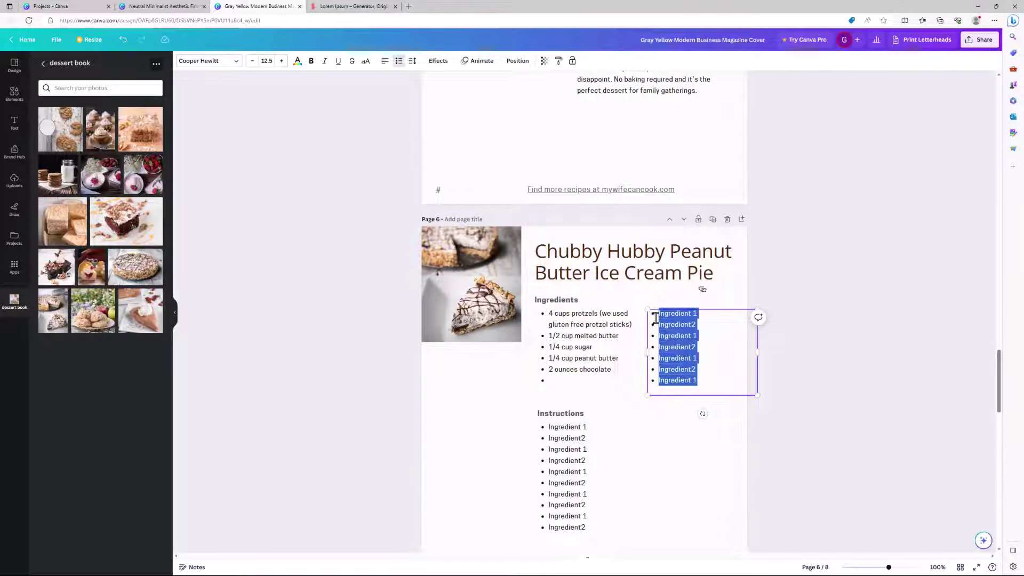
{"action": "type", "text": "4 cups vanilla ice cream (softened) 1/4 cup peanut butter 2 ounces chocolate 1/4 cup crushed peanuts 1 cup whipped cream"}
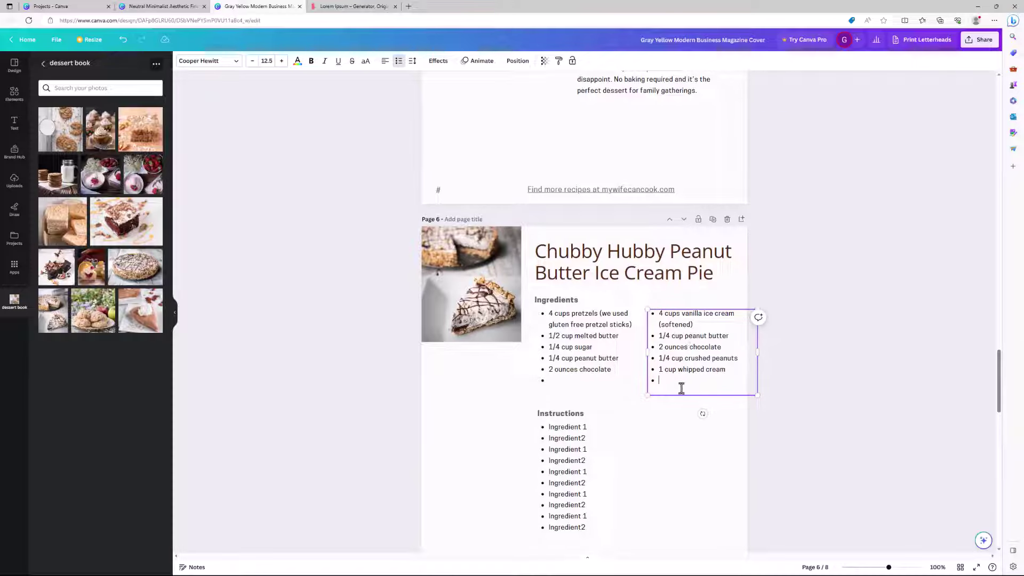
{"action": "left_click", "coordinate": [561, 387]}
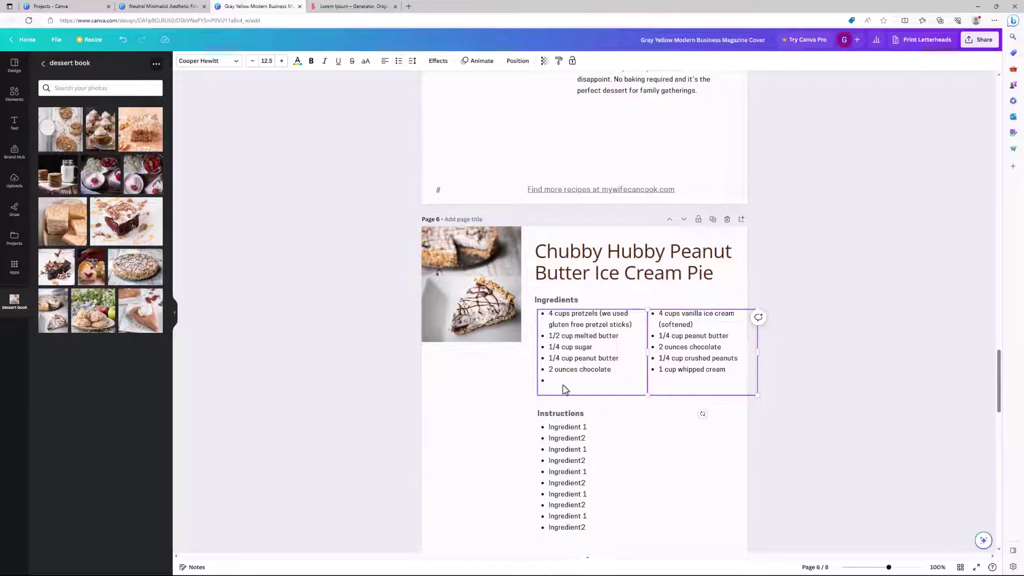
{"action": "left_click", "coordinate": [556, 385]}
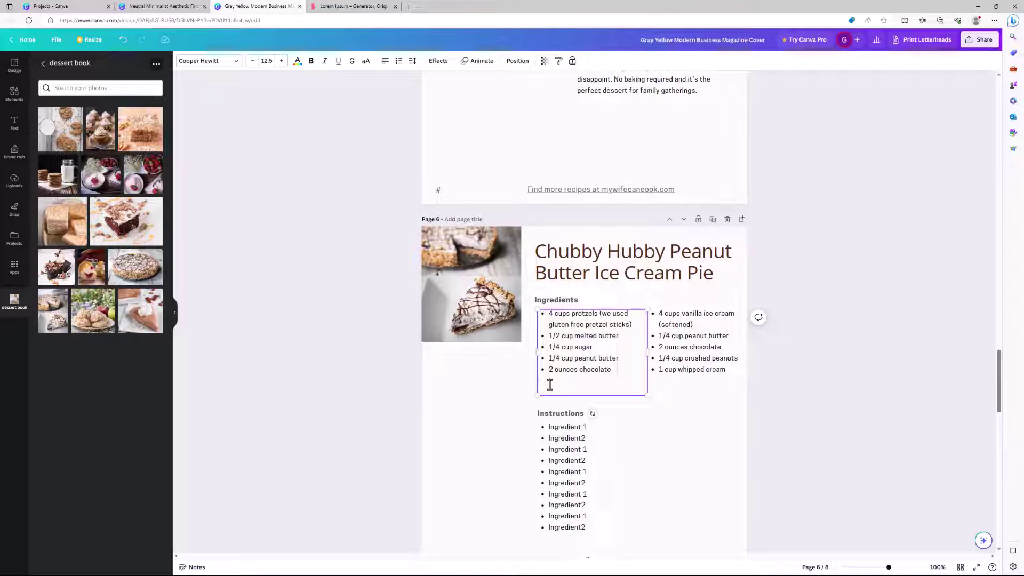
{"action": "left_click", "coordinate": [677, 467]}
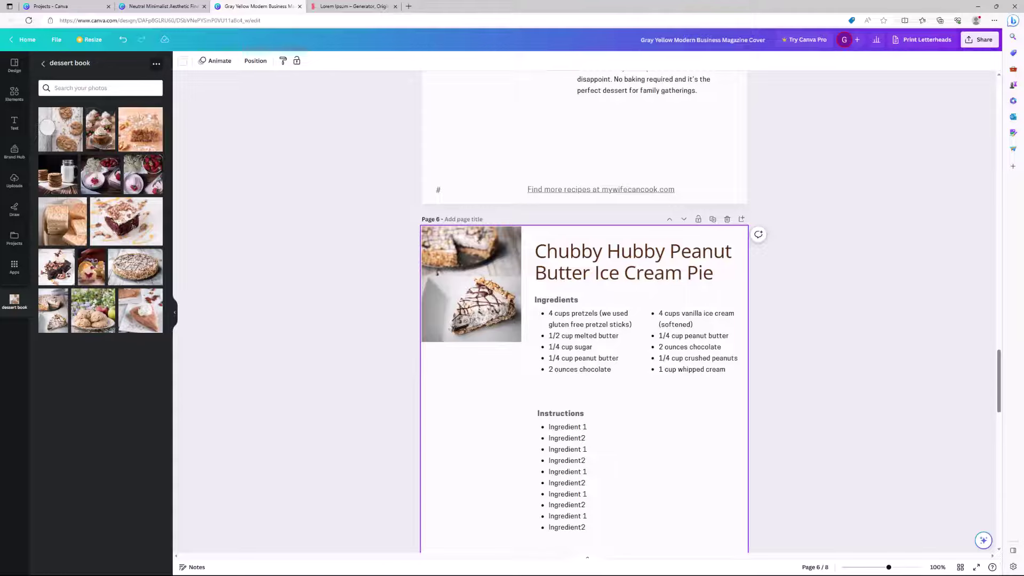
- Replace the placeholder list under Instructions on page 6 with the recipe's full instructions copied from the recipe web page
{"action": "key", "text": "alt+Tab"}
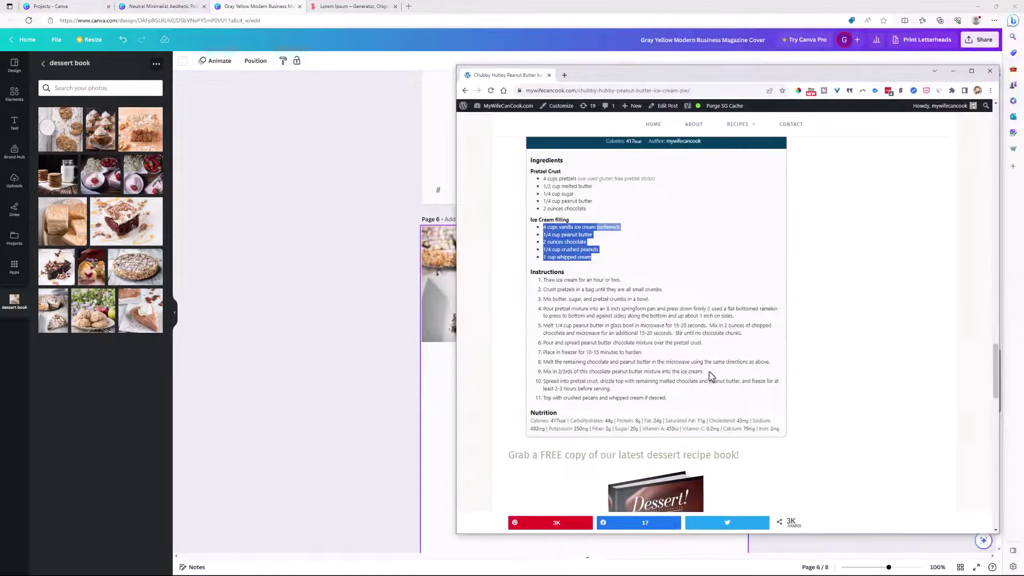
{"action": "left_click_drag", "start_coordinate": [694, 405], "coordinate": [537, 288]}
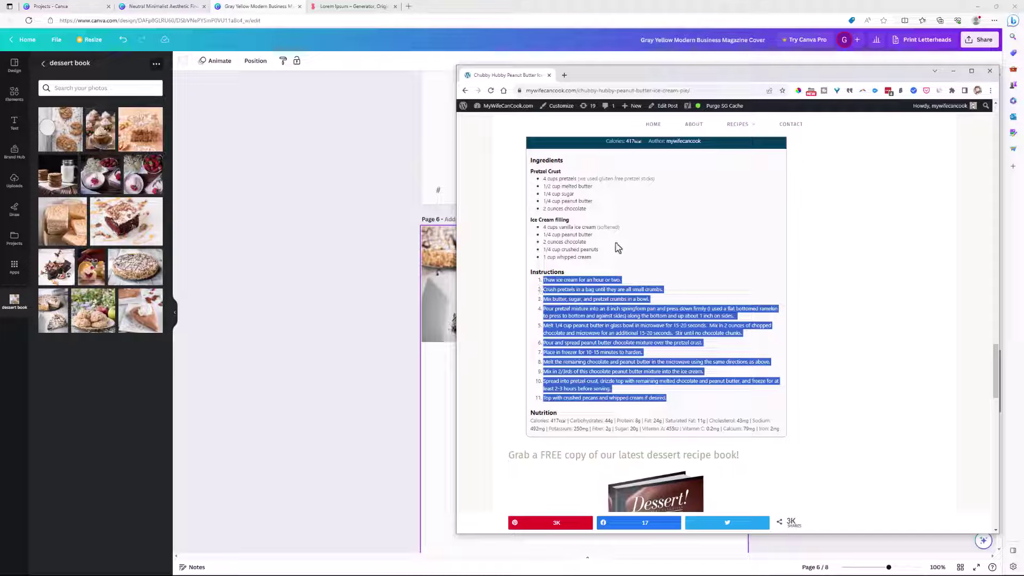
{"action": "key", "text": "alt+Tab"}
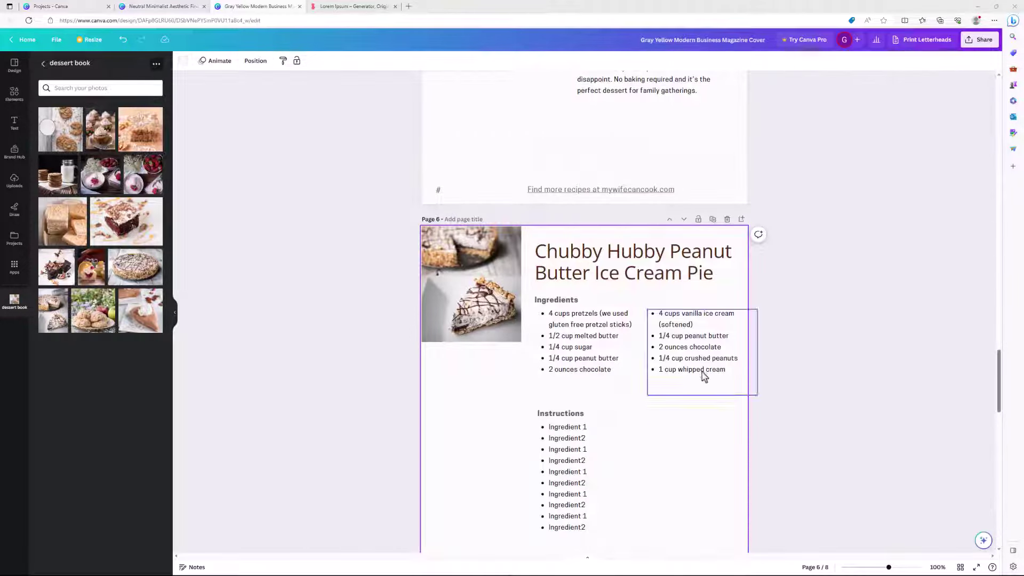
{"action": "left_click", "coordinate": [601, 512]}
{"action": "double_click", "coordinate": [605, 520]}
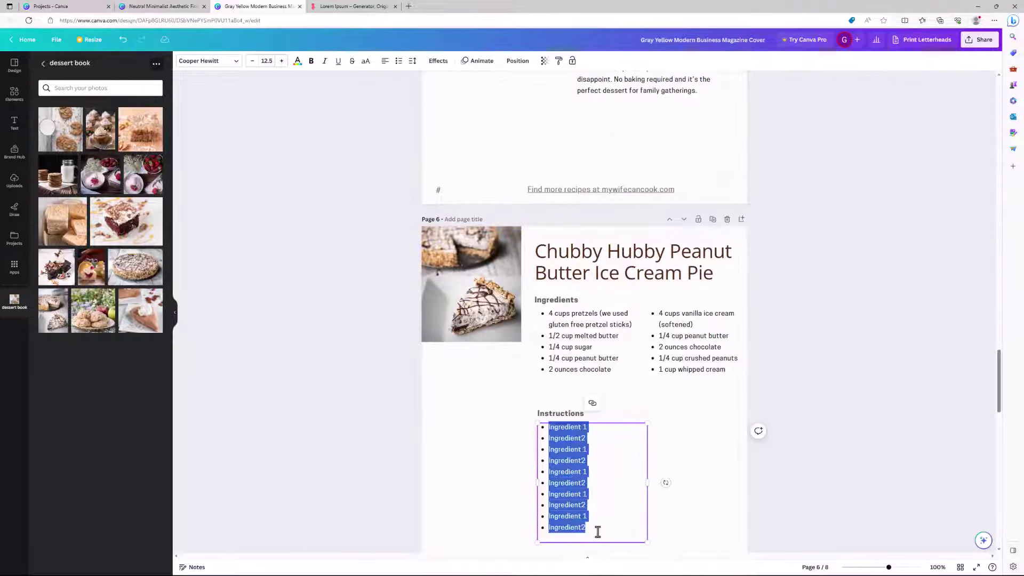
{"action": "key", "text": "ctrl+v"}
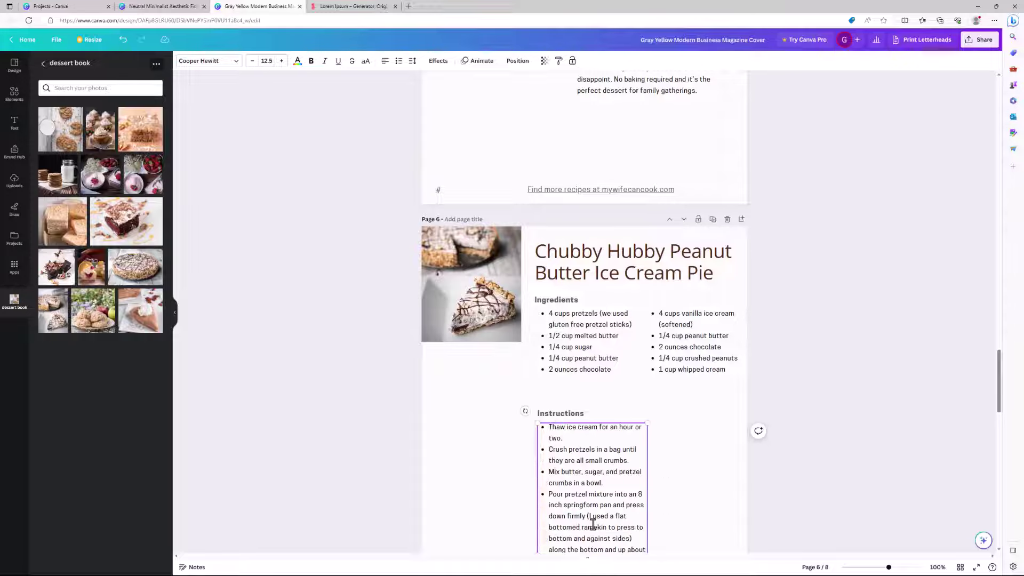
{"action": "scroll", "coordinate": [612, 474], "scroll_direction": "down", "scroll_amount": 3}
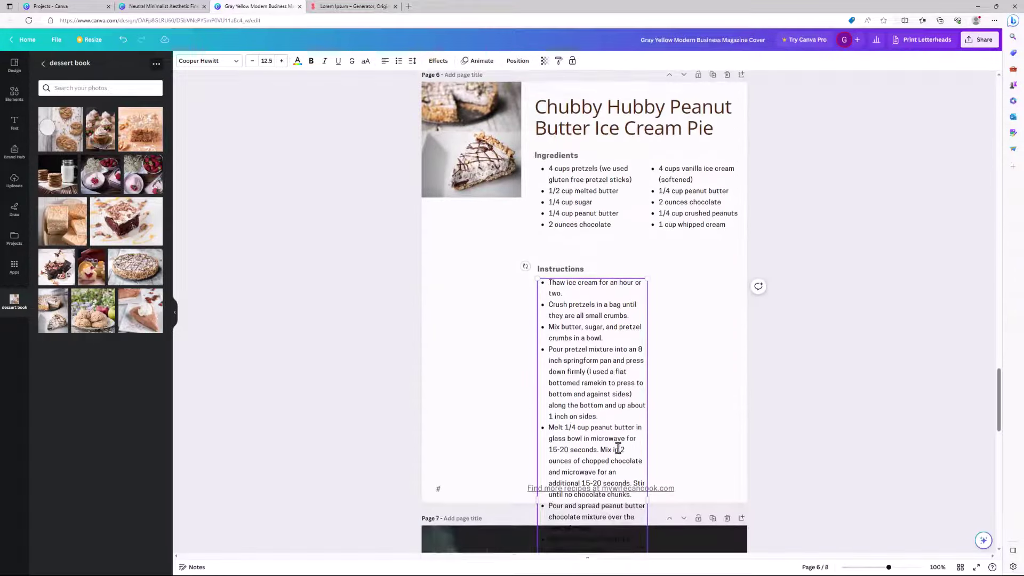
- Widen the instructions text box on page 6 to reach the page's right edge
{"action": "scroll", "coordinate": [634, 452], "scroll_direction": "down", "scroll_amount": 2}
{"action": "left_click_drag", "start_coordinate": [648, 363], "coordinate": [748, 350]}
{"action": "scroll", "coordinate": [611, 311], "scroll_direction": "up", "scroll_amount": 4}
{"action": "scroll", "coordinate": [613, 342], "scroll_direction": "down", "scroll_amount": 3}
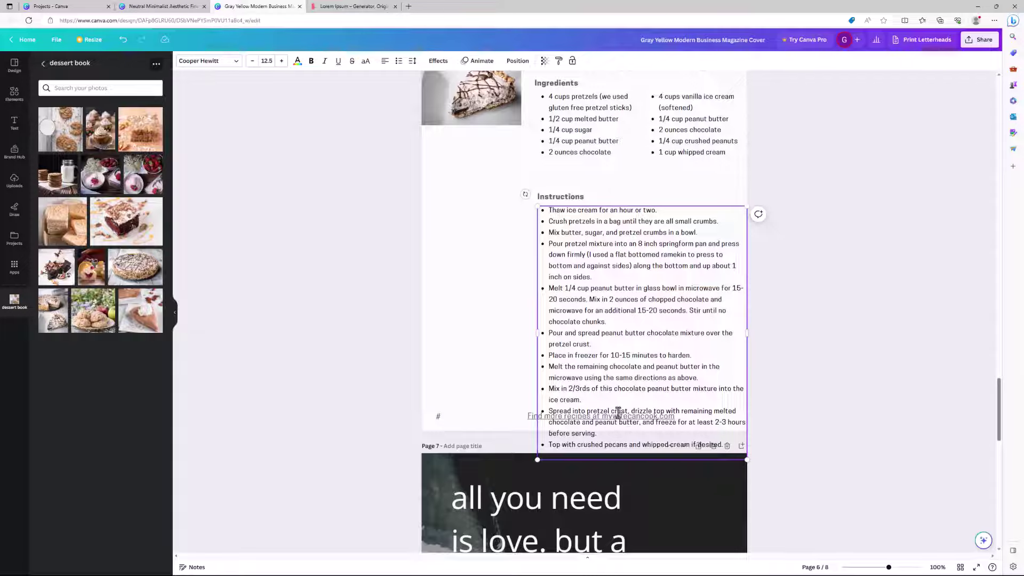
{"action": "scroll", "coordinate": [551, 414], "scroll_direction": "up", "scroll_amount": 2}
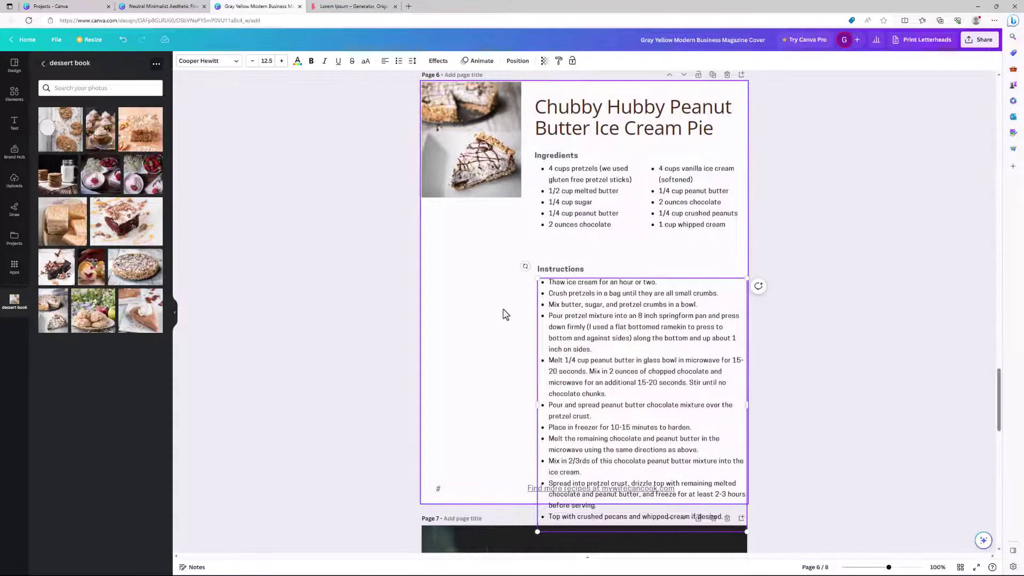
- Move the Instructions heading and its list up together on page 6, closer to the ingredient columns
{"action": "left_click", "coordinate": [475, 301]}
{"action": "left_click_drag", "start_coordinate": [492, 240], "coordinate": [651, 384]}
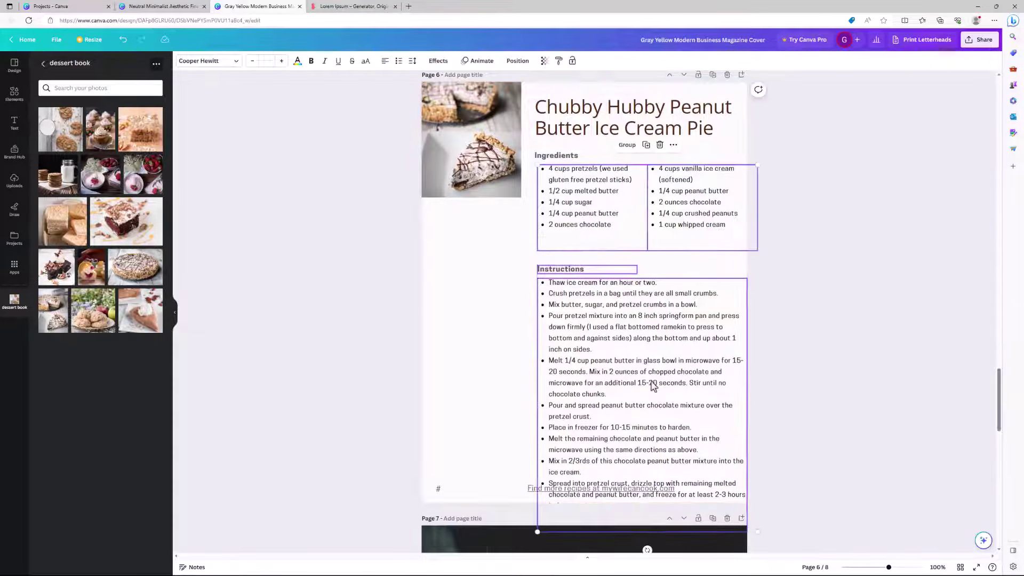
{"action": "left_click", "coordinate": [475, 327]}
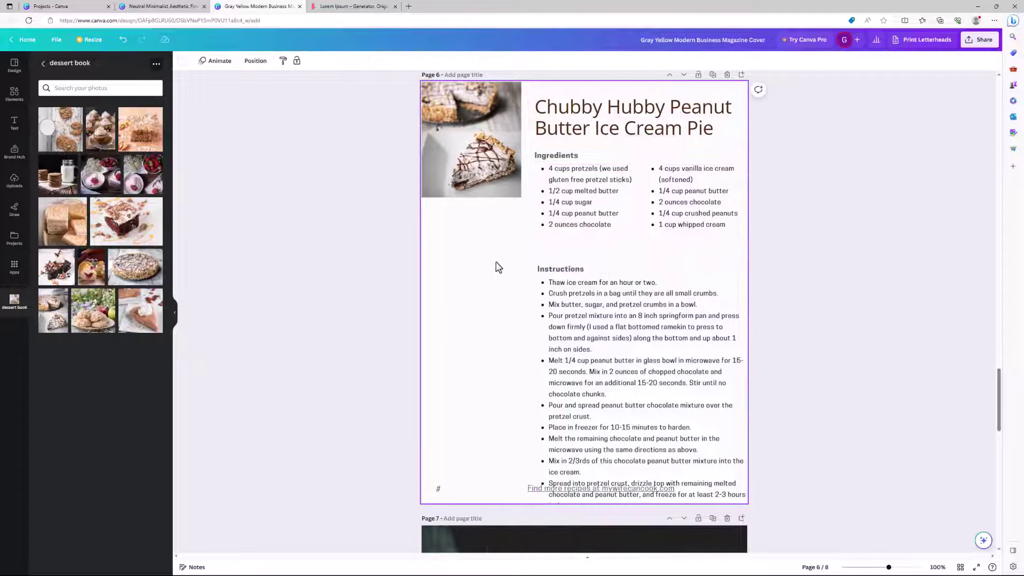
{"action": "left_click_drag", "start_coordinate": [496, 262], "coordinate": [651, 420]}
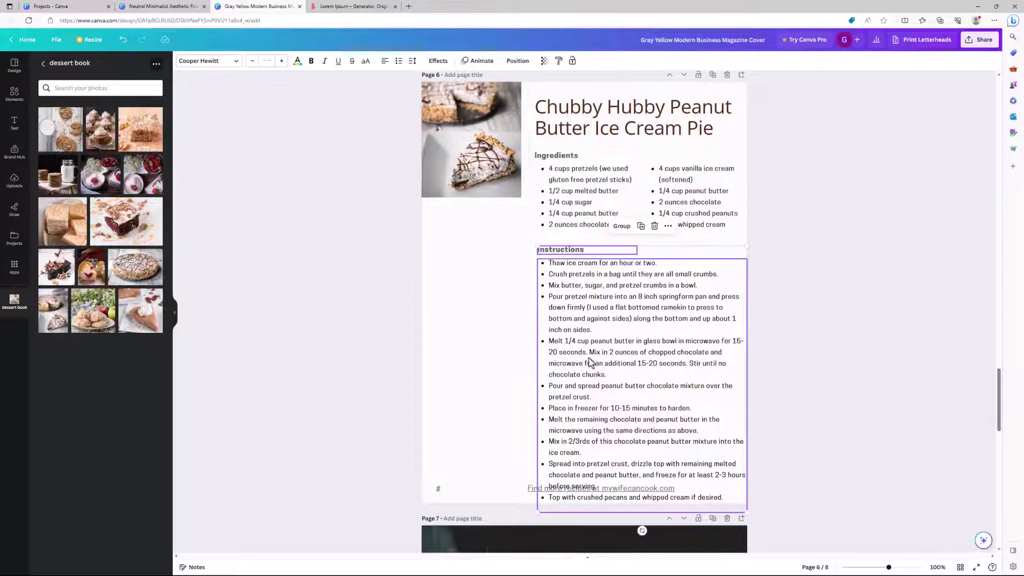
{"action": "left_click", "coordinate": [825, 348]}
- Set the font size of the instructions list on page 6 to 11
{"action": "left_click", "coordinate": [638, 345]}
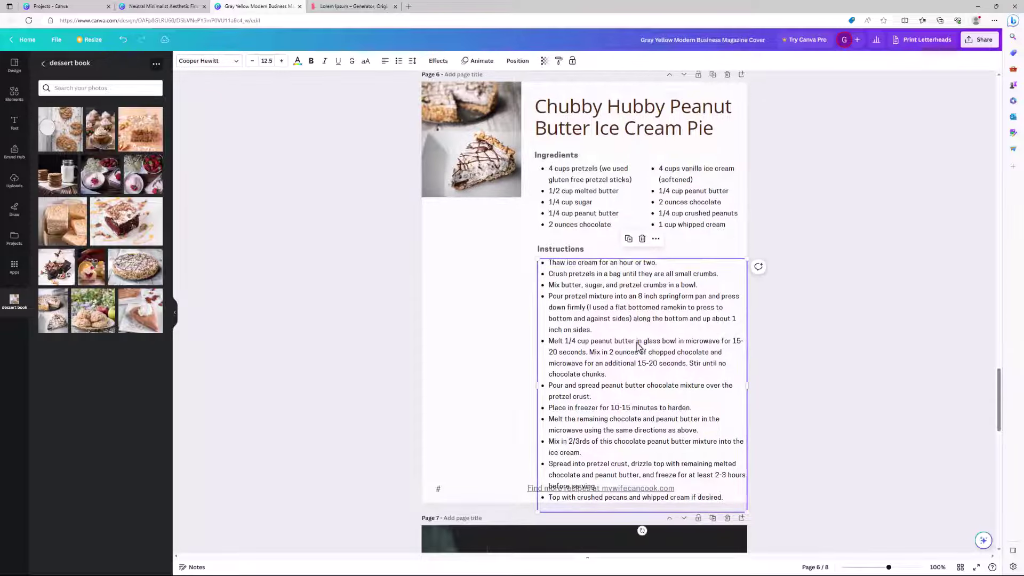
{"action": "left_click", "coordinate": [266, 61]}
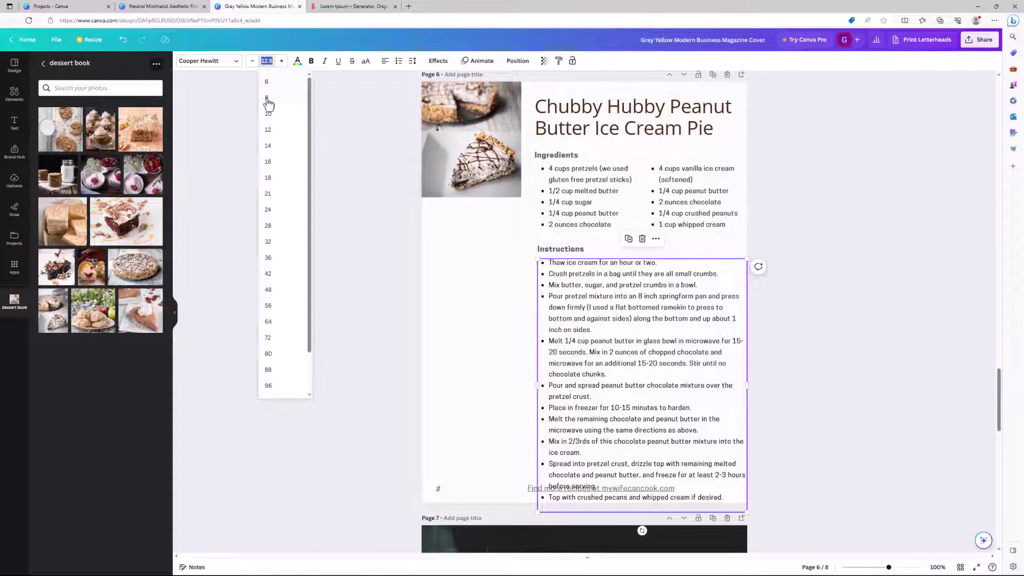
{"action": "left_click", "coordinate": [270, 117]}
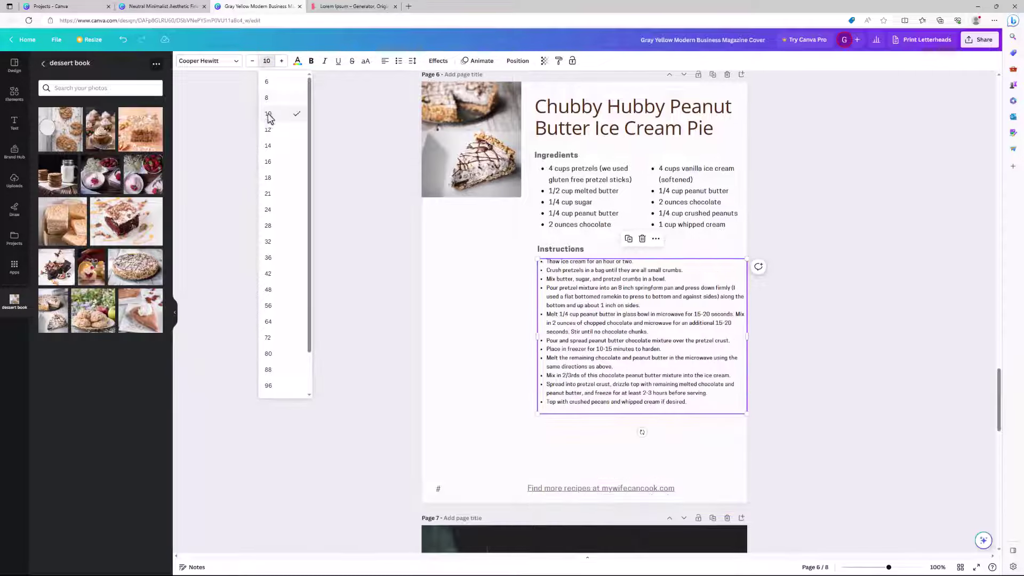
{"action": "left_click", "coordinate": [267, 61]}
{"action": "type", "text": "11"}
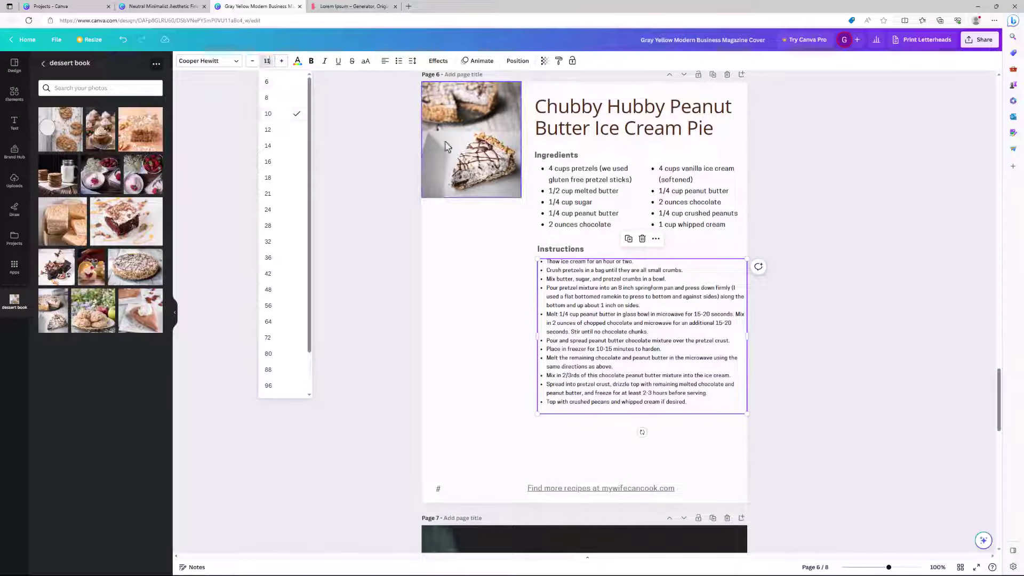
- Set the font size of both ingredient columns on page 6 to 11
{"action": "left_click", "coordinate": [687, 215]}
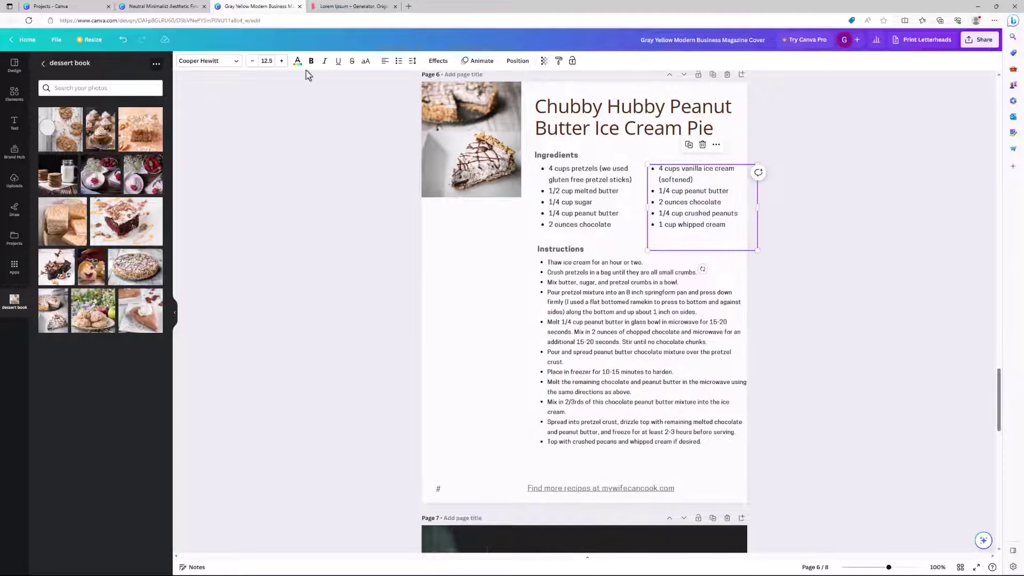
{"action": "left_click", "coordinate": [267, 60]}
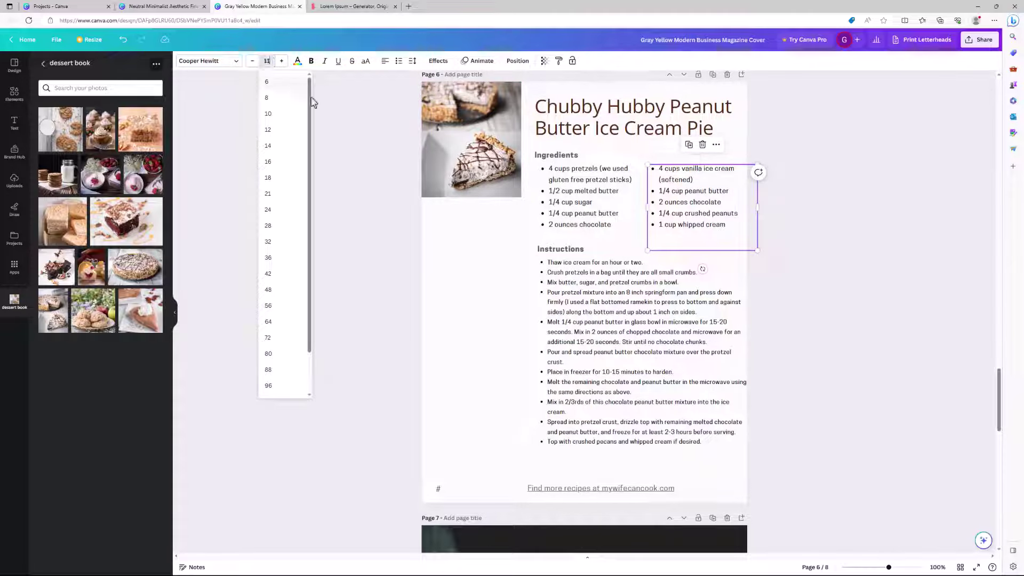
{"action": "left_click", "coordinate": [566, 206]}
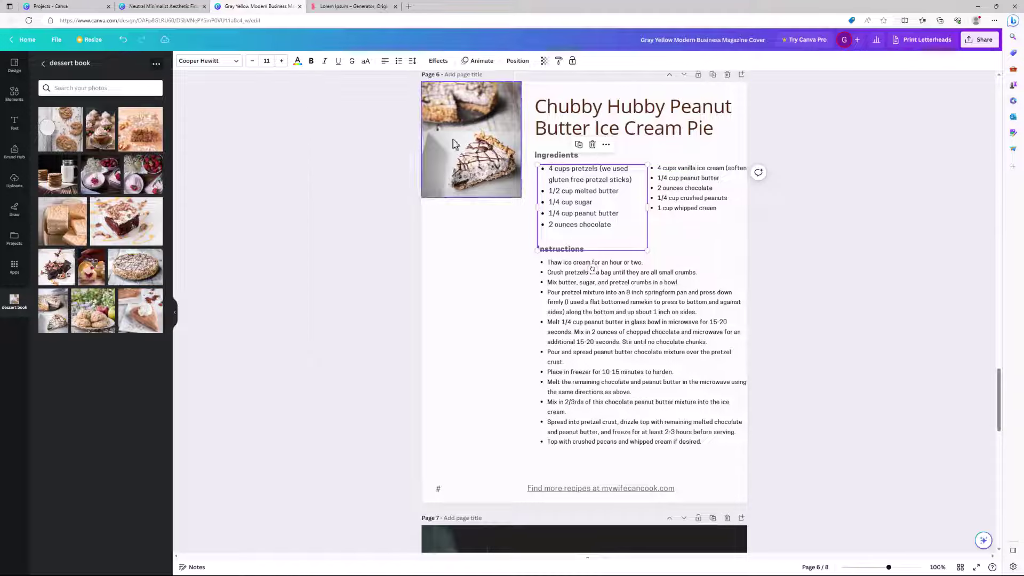
{"action": "left_click", "coordinate": [259, 61]}
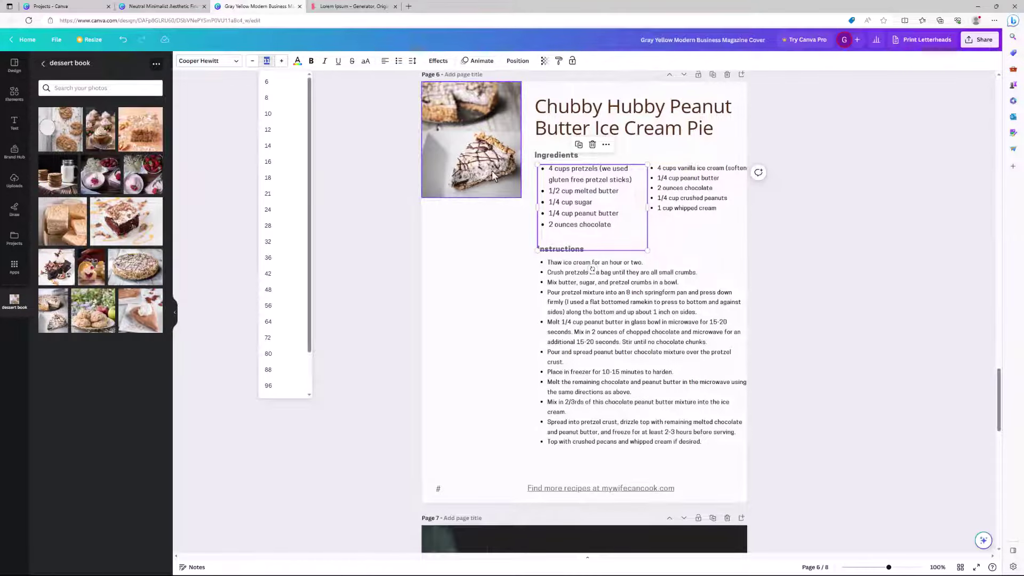
{"action": "left_click", "coordinate": [488, 235]}
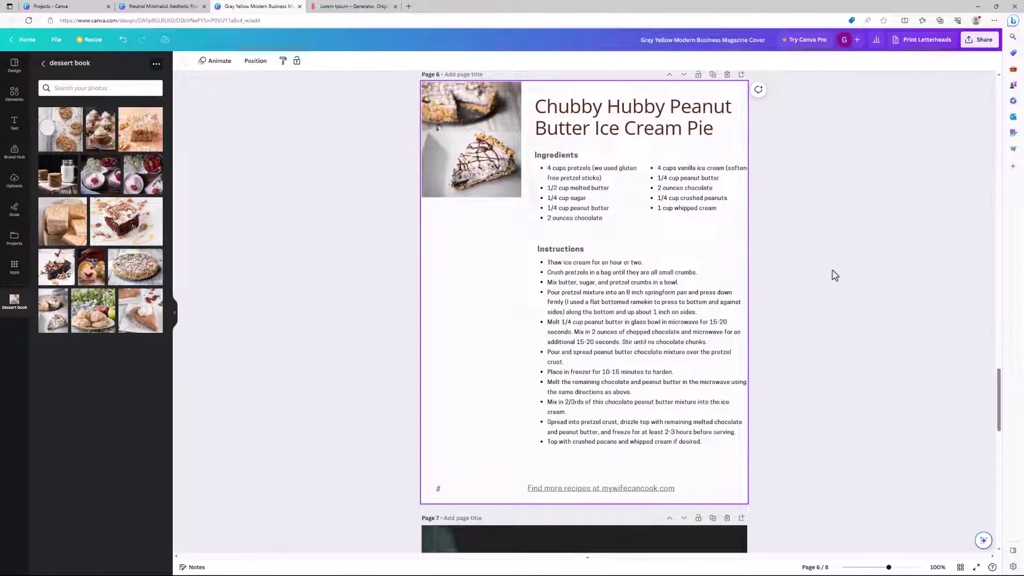
- Narrow the instructions box and the second ingredient column on page 6 so their text keeps a margin from the page's right edge
{"action": "left_click", "coordinate": [710, 332]}
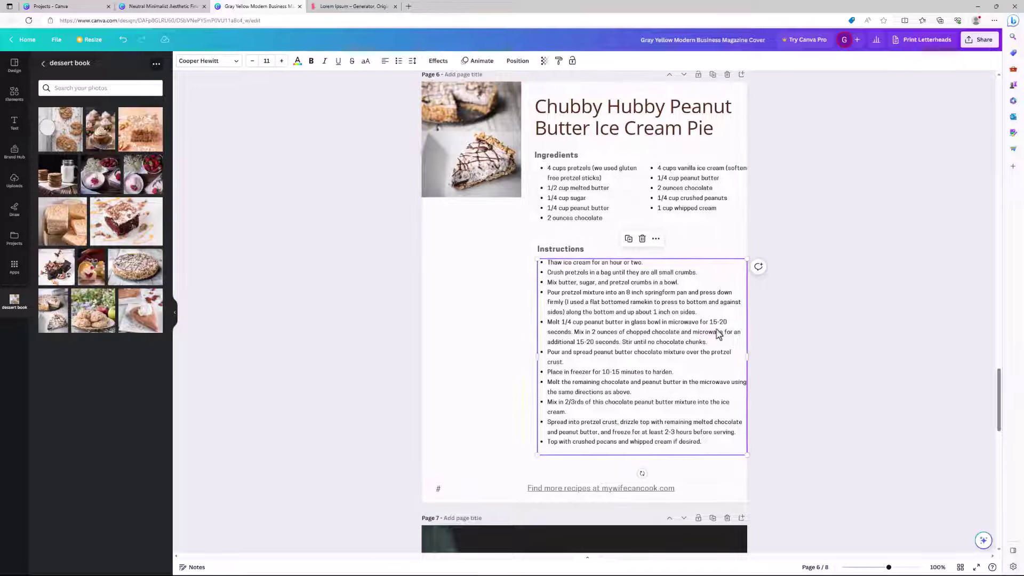
{"action": "left_click_drag", "start_coordinate": [747, 354], "coordinate": [740, 355]}
{"action": "left_click", "coordinate": [714, 198]}
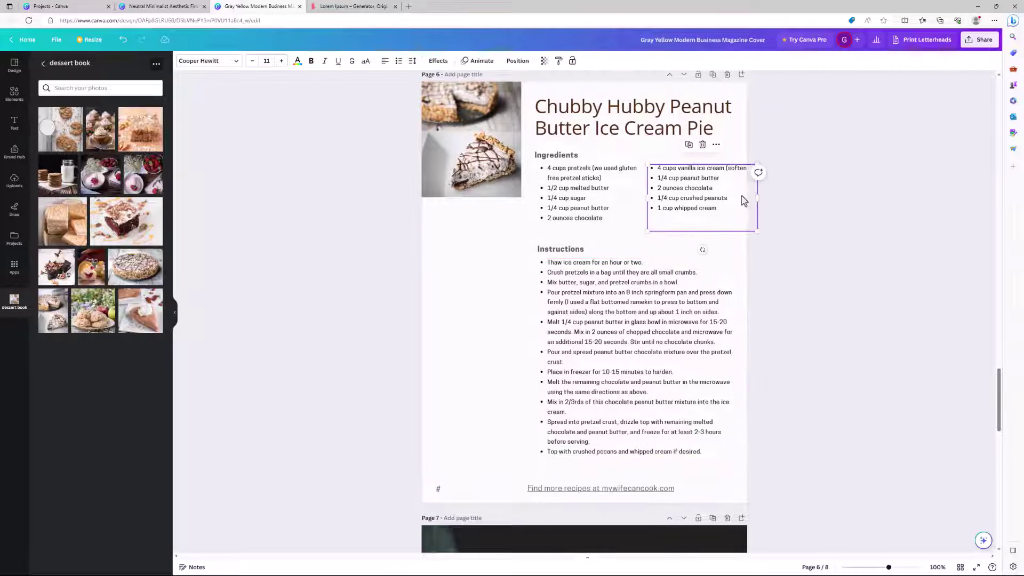
{"action": "left_click_drag", "start_coordinate": [713, 198], "coordinate": [696, 208]}
{"action": "left_click", "coordinate": [875, 291]}
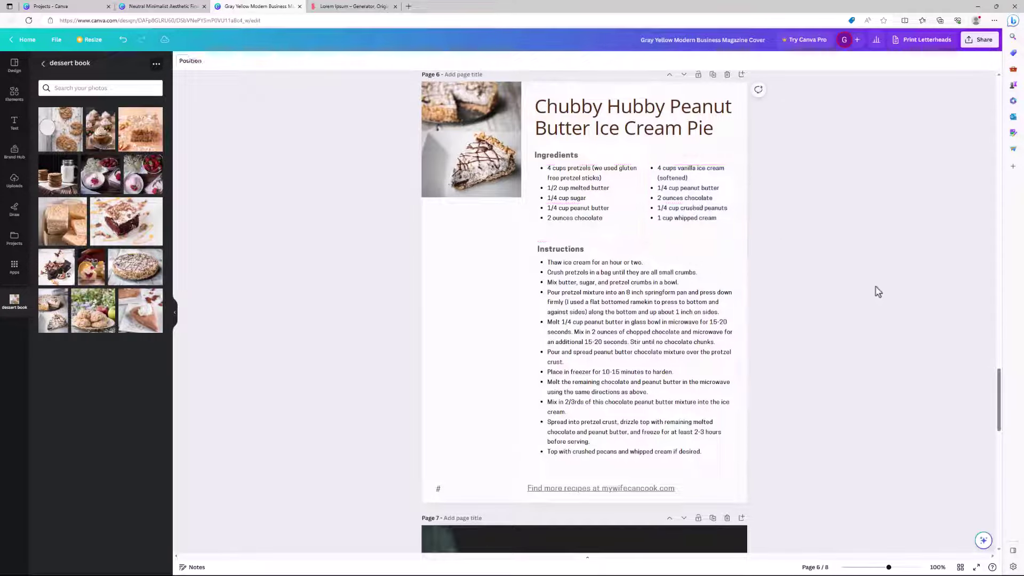
- Move the Instructions heading and list together to the left margin of page 6, below the photo
{"action": "scroll", "coordinate": [878, 298], "scroll_direction": "down", "scroll_amount": 1}
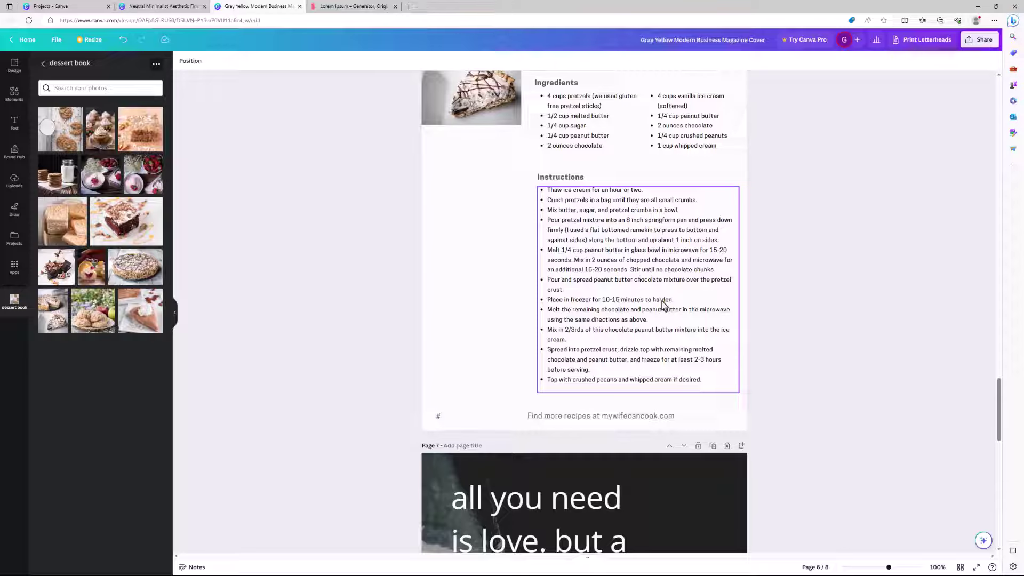
{"action": "left_click_drag", "start_coordinate": [362, 163], "coordinate": [653, 329]}
{"action": "left_click", "coordinate": [416, 222]}
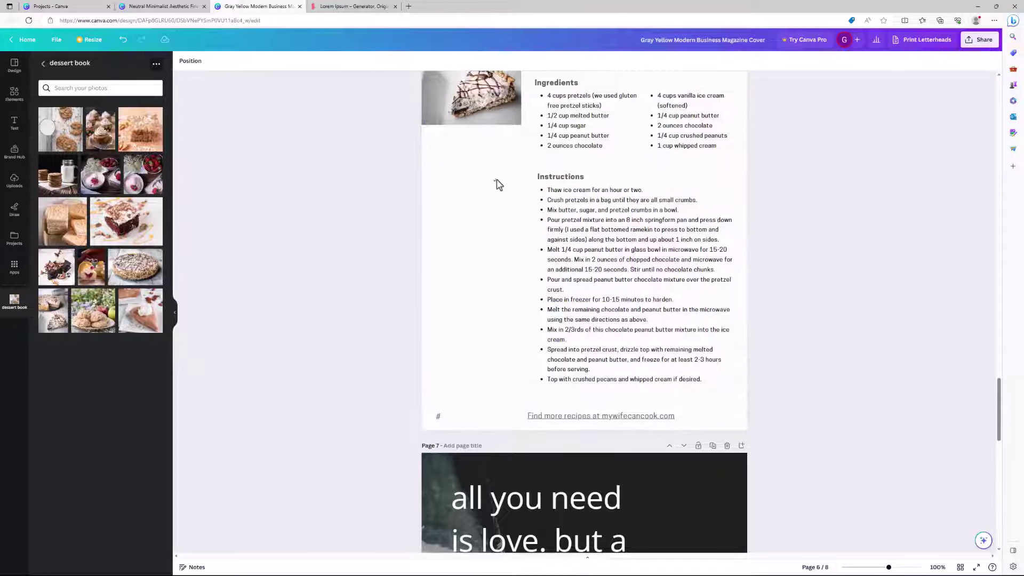
{"action": "left_click_drag", "start_coordinate": [498, 184], "coordinate": [515, 271]}
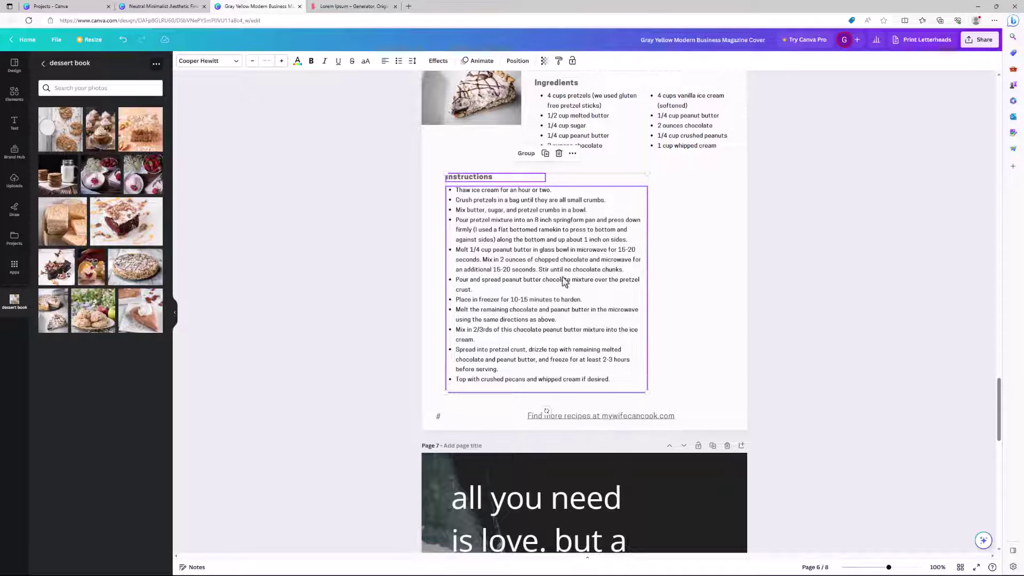
{"action": "left_click", "coordinate": [706, 274]}
- Widen the instructions list across page 6 to the right margin and review the page layout
{"action": "left_click", "coordinate": [594, 270]}
{"action": "left_click_drag", "start_coordinate": [646, 286], "coordinate": [726, 285]}
{"action": "left_click", "coordinate": [841, 295]}
{"action": "scroll", "coordinate": [837, 293], "scroll_direction": "up", "scroll_amount": 4}
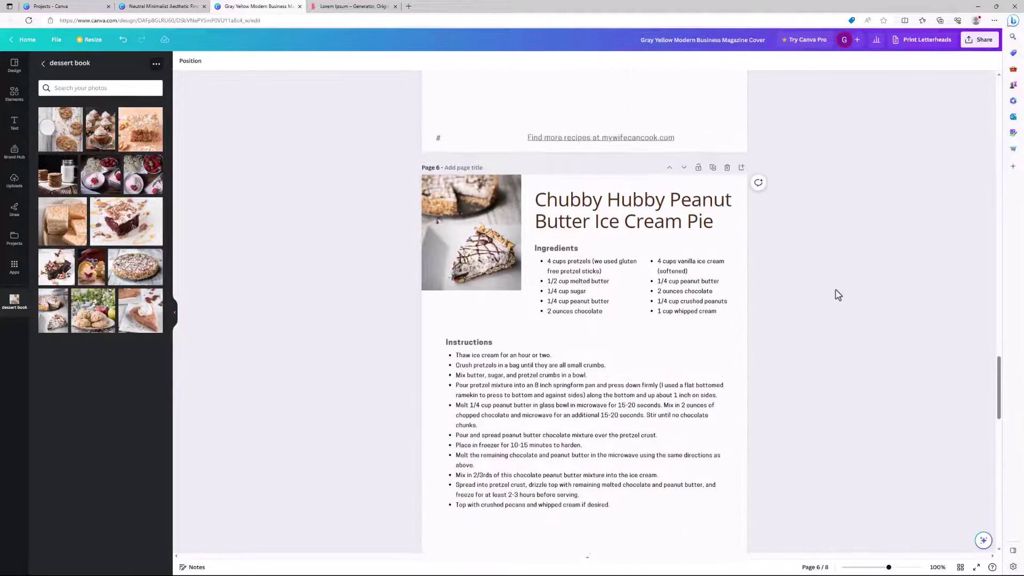
{"action": "scroll", "coordinate": [834, 291], "scroll_direction": "down", "scroll_amount": 3}
{"action": "scroll", "coordinate": [834, 277], "scroll_direction": "down", "scroll_amount": 1}
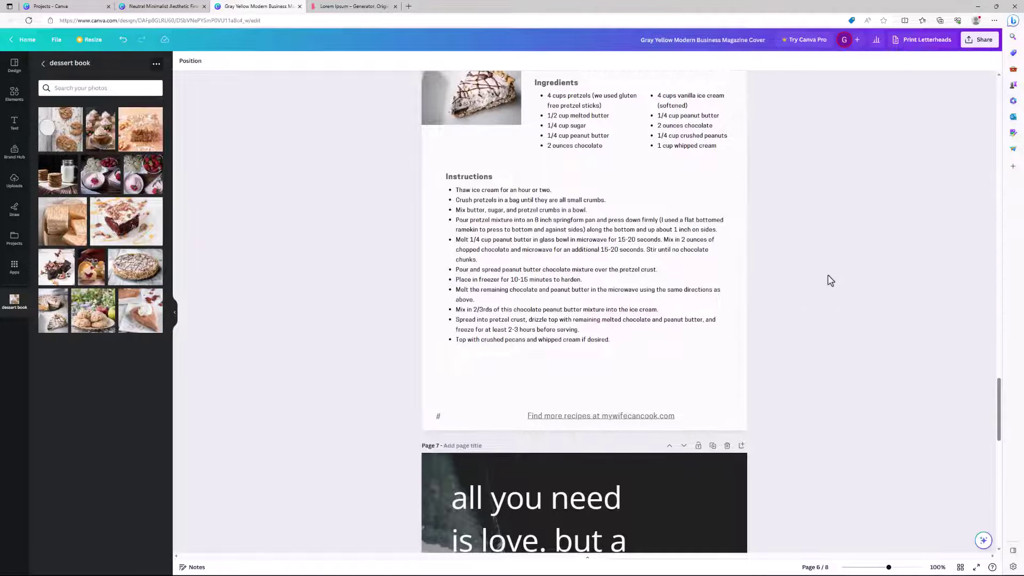
{"action": "scroll", "coordinate": [829, 280], "scroll_direction": "up", "scroll_amount": 3}
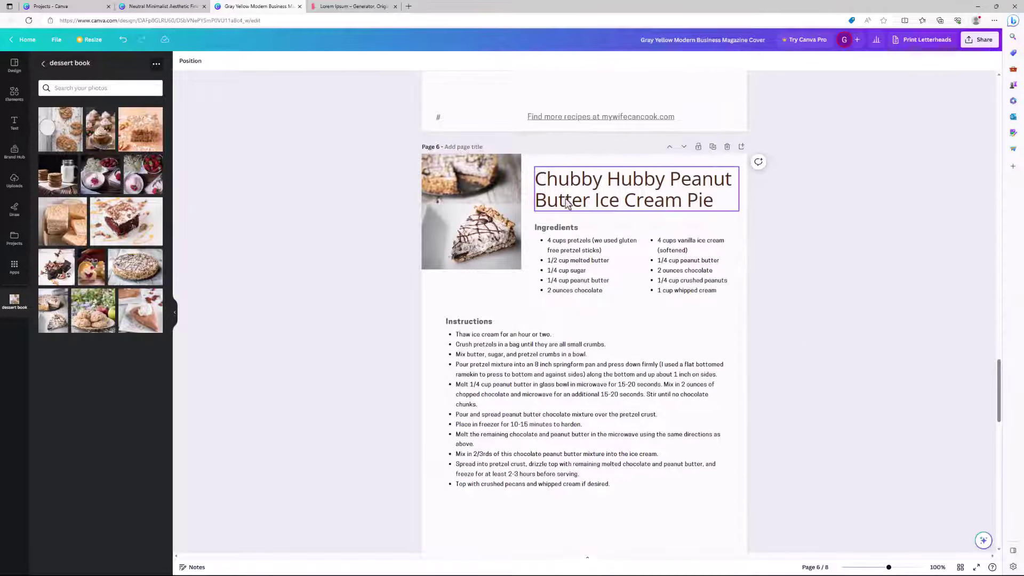
- Set the font size of the recipe introduction on page 5 to 11
{"action": "scroll", "coordinate": [571, 205], "scroll_direction": "up", "scroll_amount": 5}
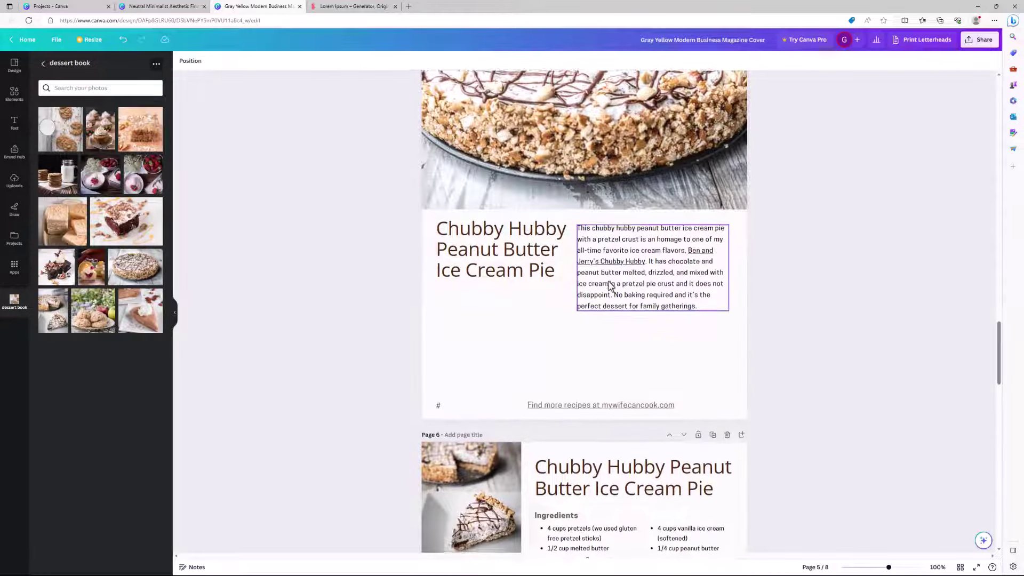
{"action": "scroll", "coordinate": [592, 266], "scroll_direction": "down", "scroll_amount": 5}
{"action": "scroll", "coordinate": [595, 293], "scroll_direction": "up", "scroll_amount": 5}
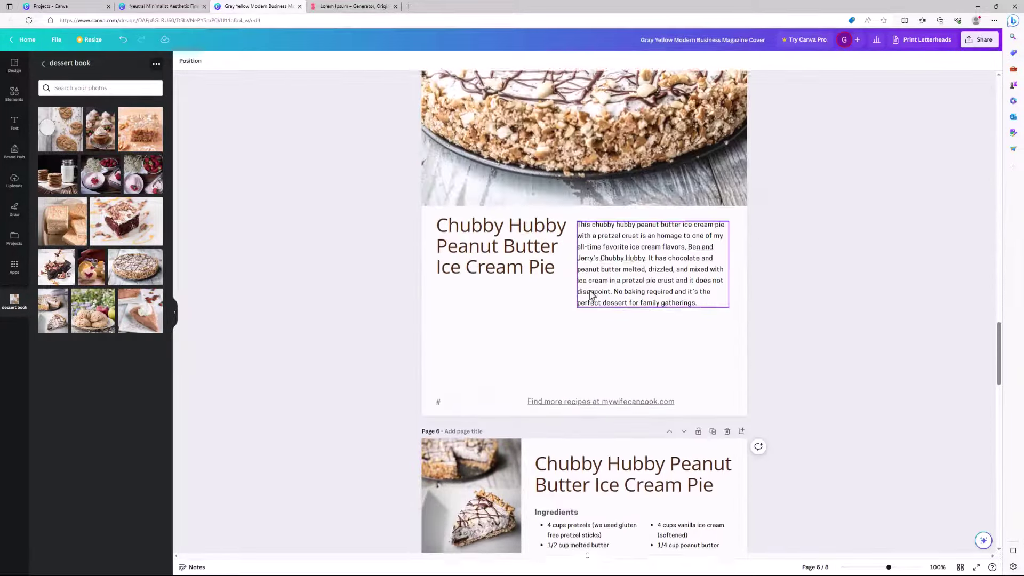
{"action": "left_click", "coordinate": [637, 271]}
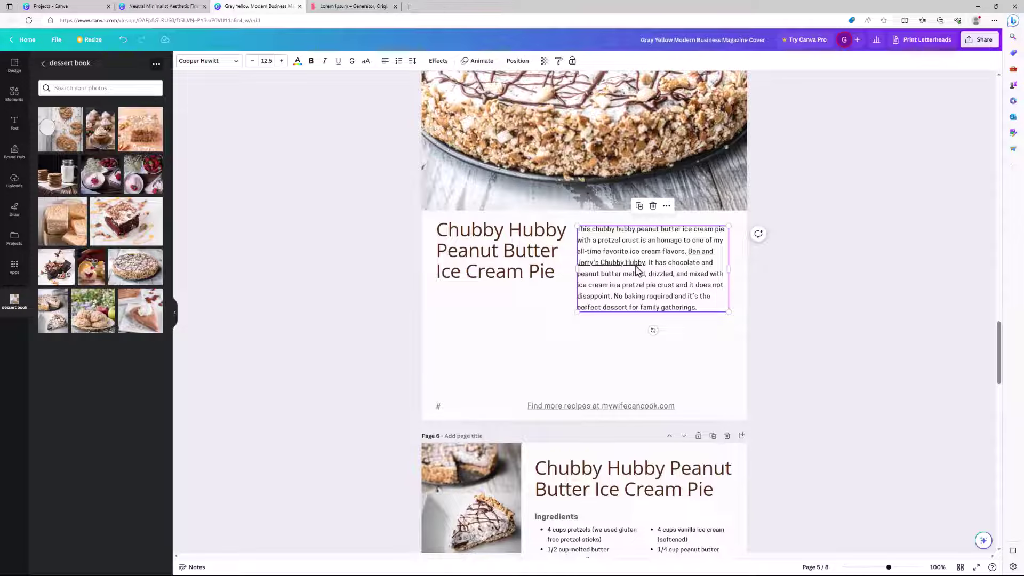
{"action": "left_click", "coordinate": [270, 61]}
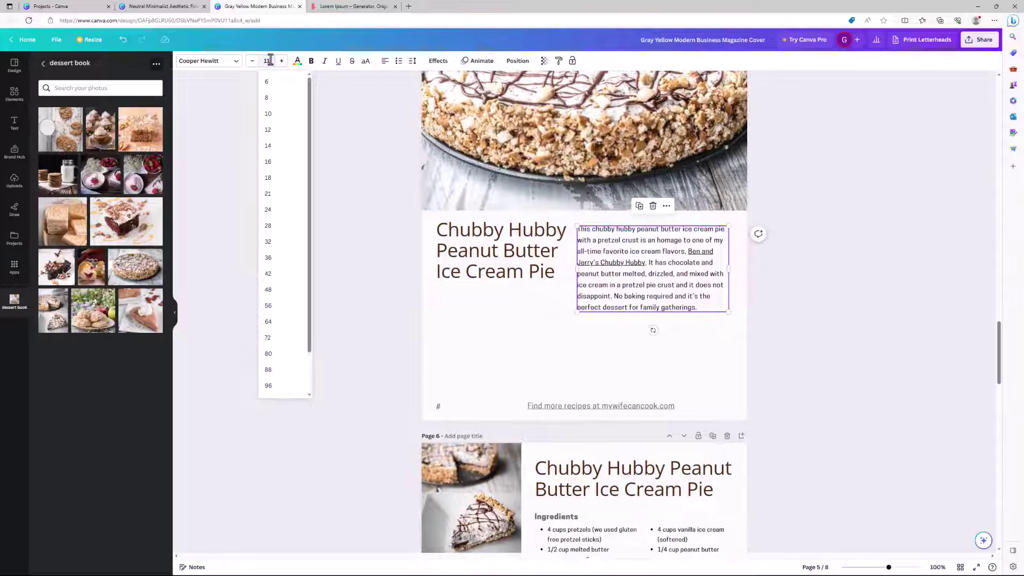
{"action": "key", "text": "Return"}
{"action": "left_click", "coordinate": [826, 336]}
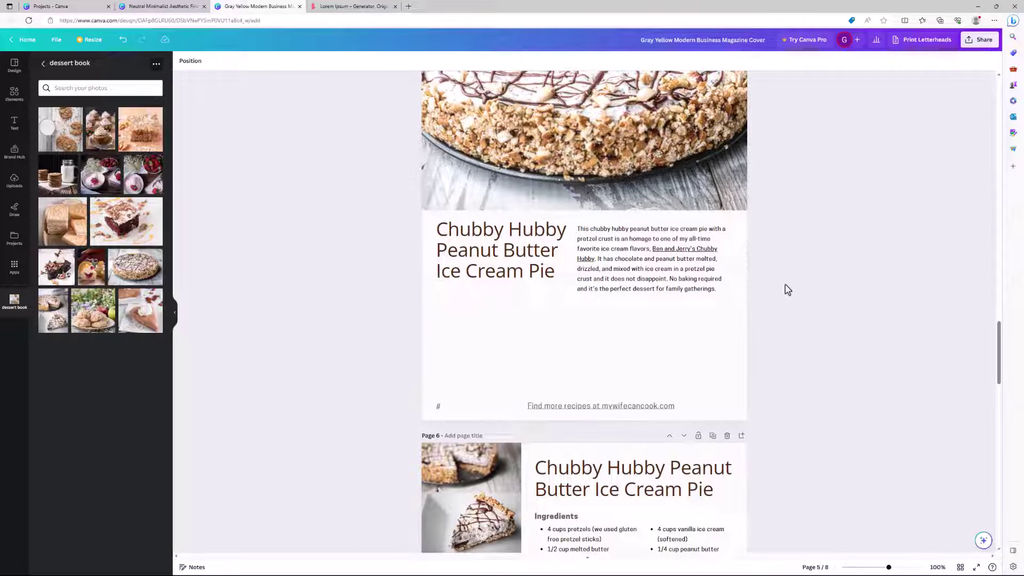
- Place the page 5 introduction below the recipe title at the left margin and widen it across the page
{"action": "left_click", "coordinate": [678, 272]}
{"action": "left_click_drag", "start_coordinate": [669, 264], "coordinate": [518, 324]}
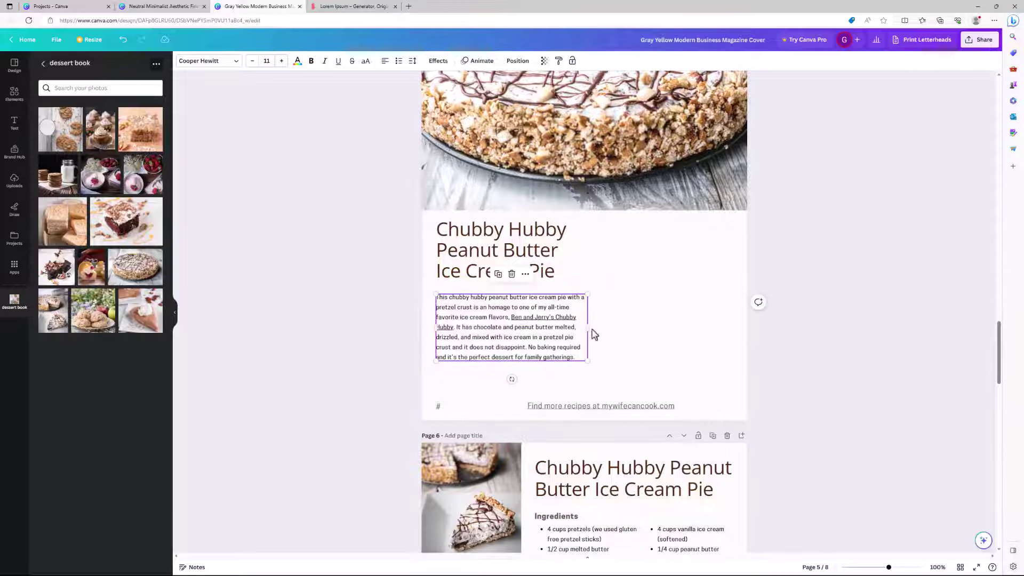
{"action": "left_click_drag", "start_coordinate": [587, 327], "coordinate": [721, 330]}
- Widen the recipe title box on page 5 so the title runs over two lines
{"action": "left_click", "coordinate": [486, 252]}
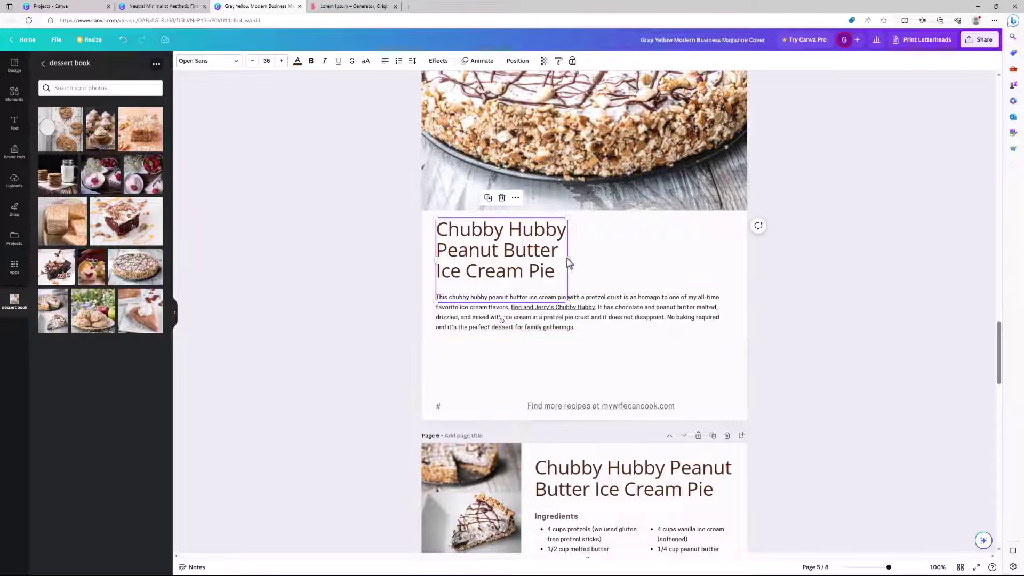
{"action": "left_click_drag", "start_coordinate": [569, 262], "coordinate": [727, 273]}
{"action": "left_click", "coordinate": [924, 332]}
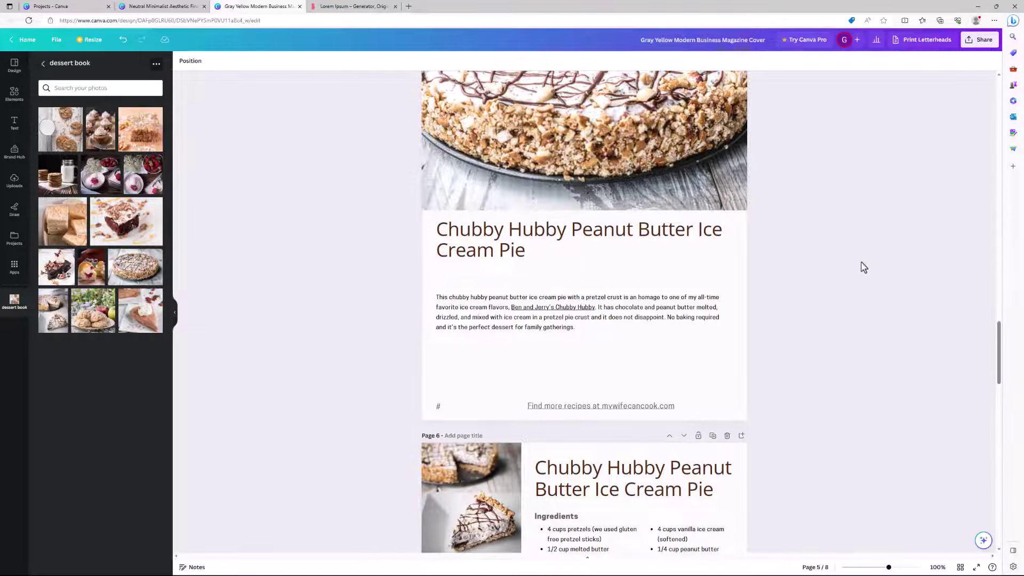
- Replace the quote on page 7 with "Thanks for checking out our recipes. Find more at mywifecancook.com", then widen and centre its text box
{"action": "scroll", "coordinate": [864, 267], "scroll_direction": "down", "scroll_amount": 15}
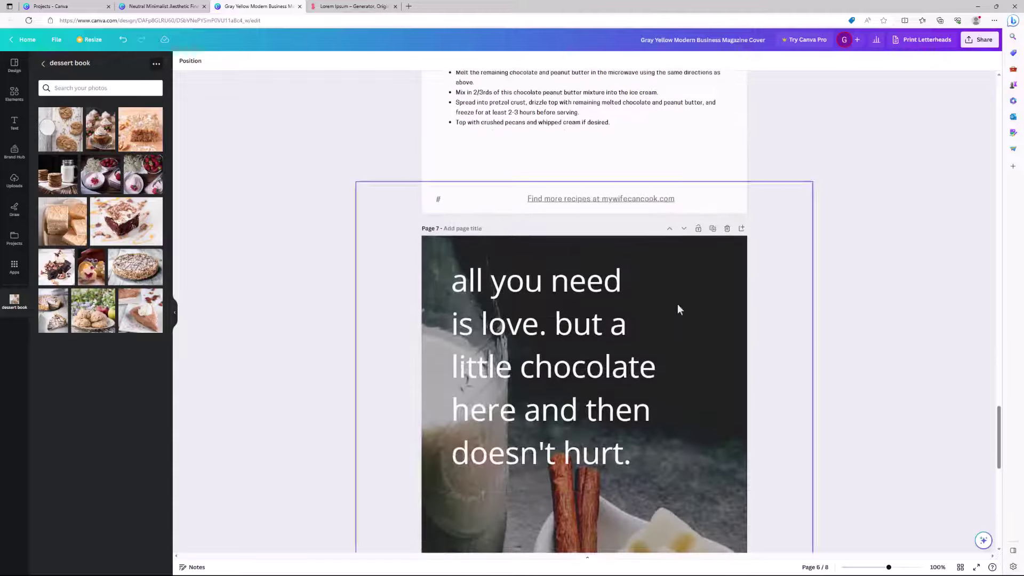
{"action": "left_click", "coordinate": [577, 370]}
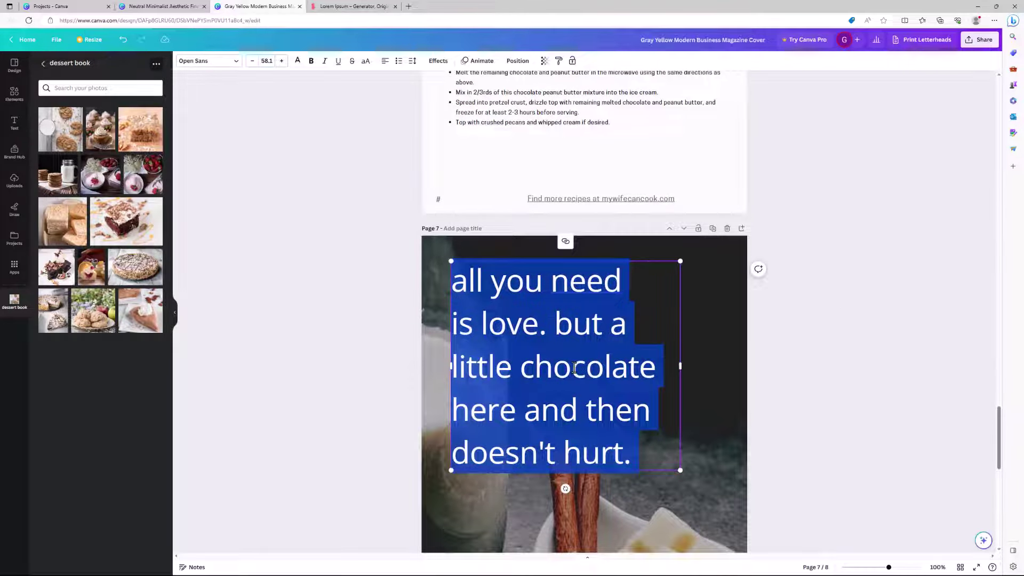
{"action": "type", "text": "Thanks"}
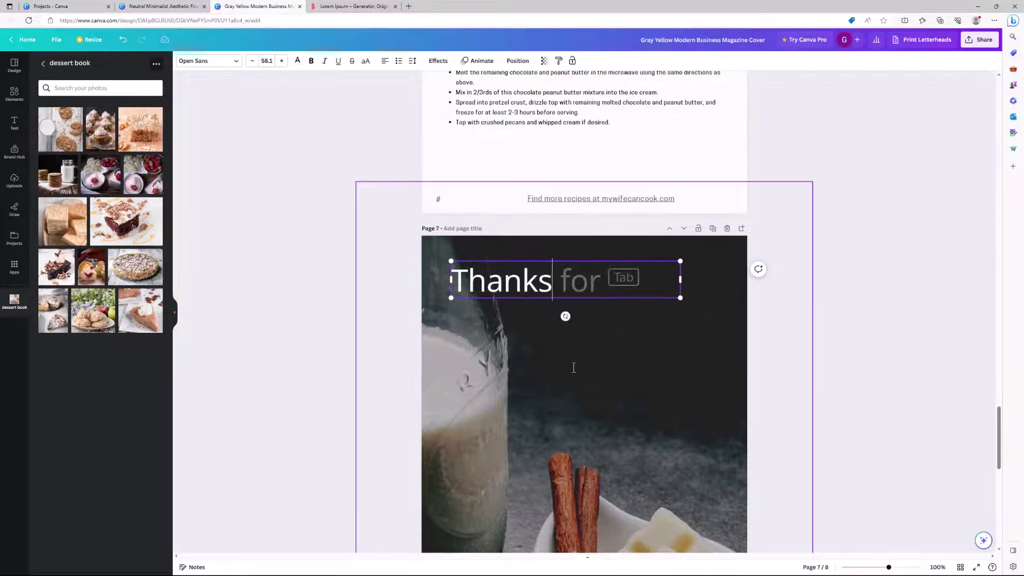
{"action": "type", "text": " for checking our"}
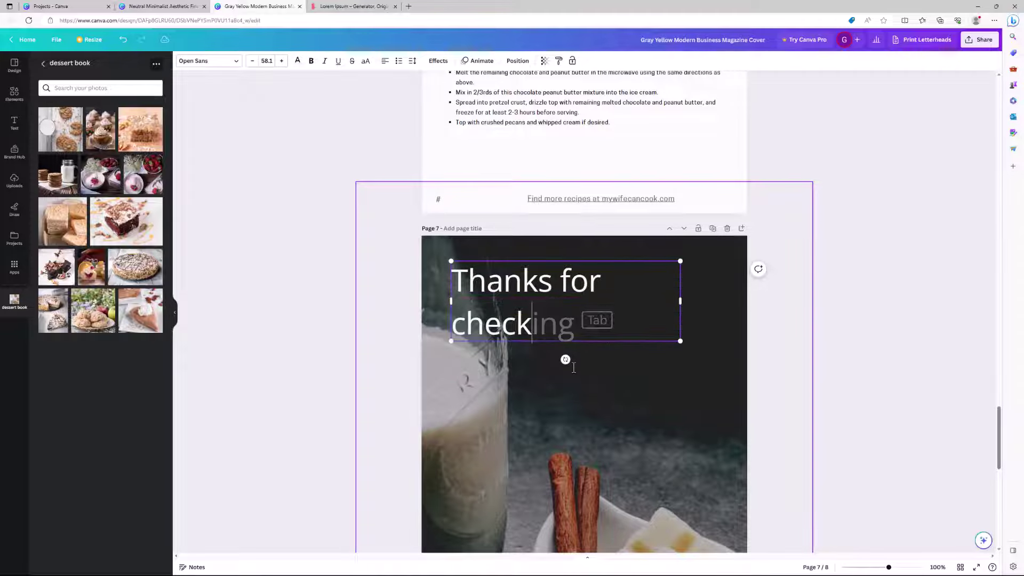
{"action": "key", "text": "BackSpace"}
{"action": "key", "text": "BackSpace"}
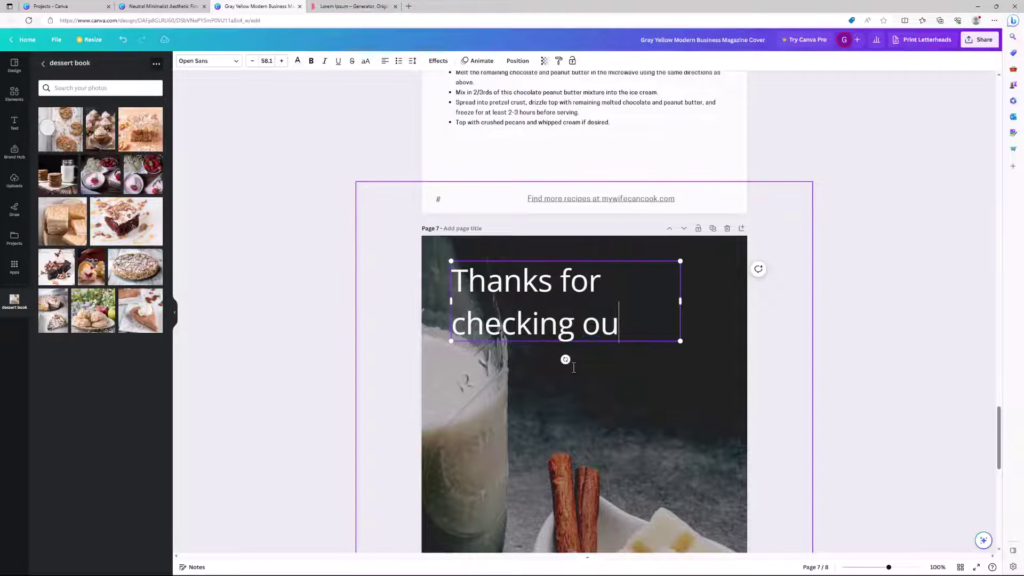
{"action": "type", "text": "t our rec"}
{"action": "type", "text": "ipes."}
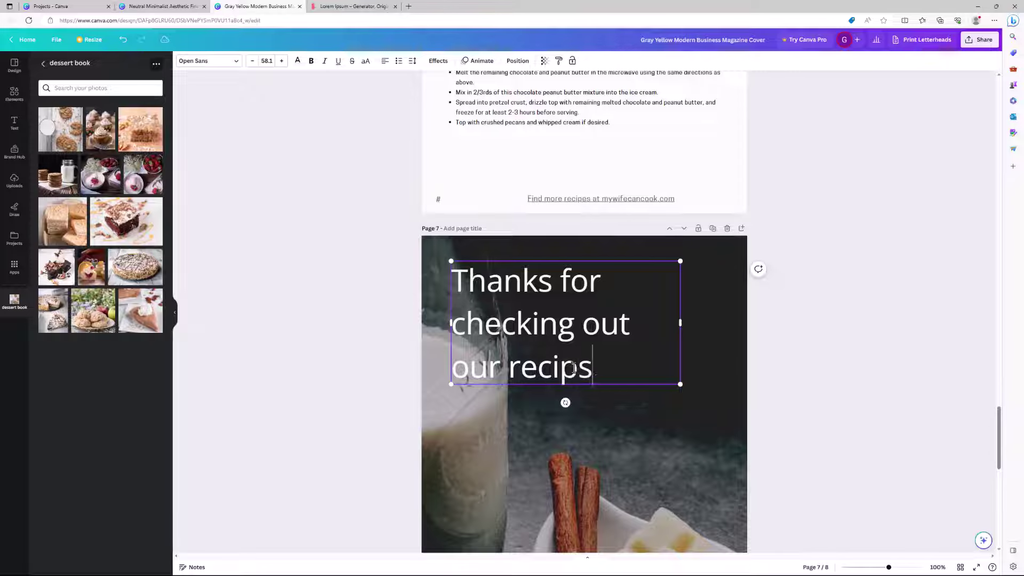
{"action": "key", "text": "BackSpace"}
{"action": "key", "text": "BackSpace"}
{"action": "type", "text": "es. F"}
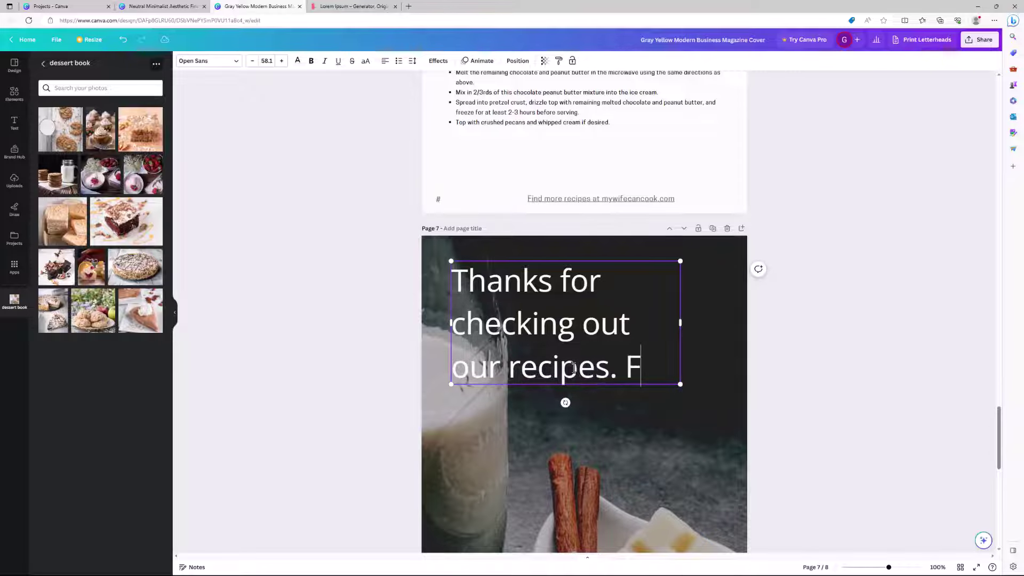
{"action": "type", "text": "ind more at "}
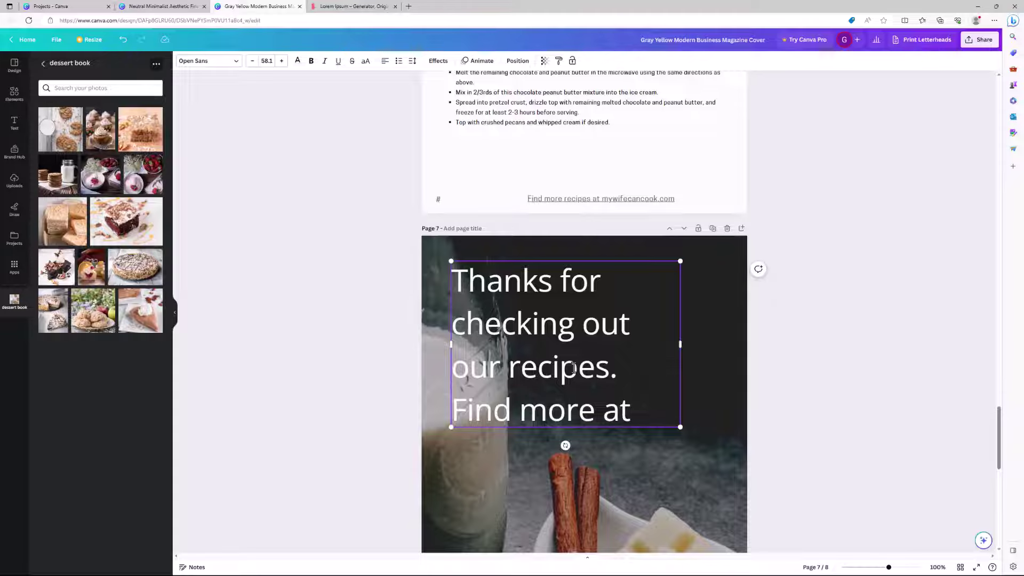
{"action": "type", "text": "mywifecancook.com"}
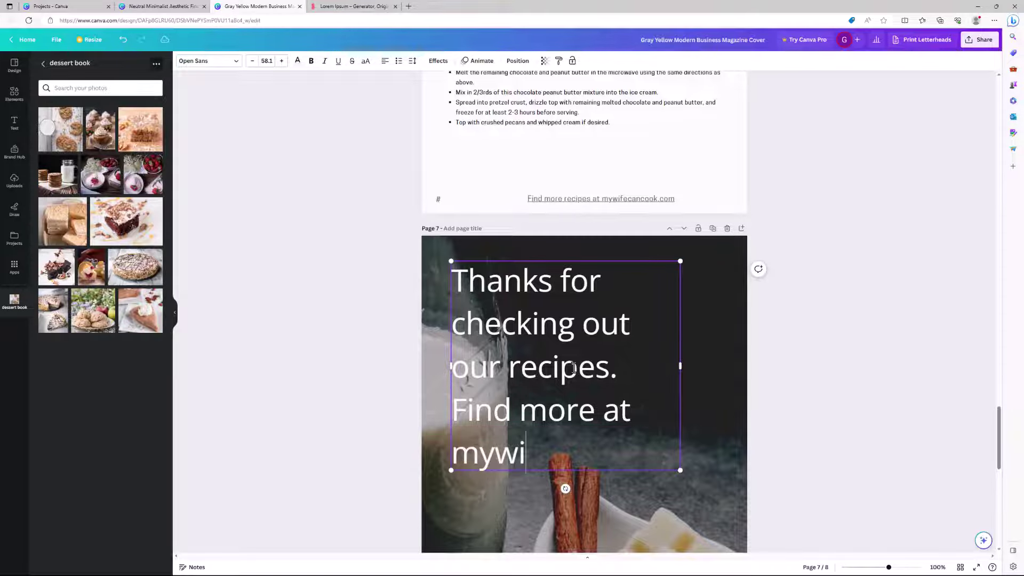
{"action": "left_click_drag", "start_coordinate": [680, 387], "coordinate": [743, 393]}
{"action": "left_click_drag", "start_coordinate": [708, 360], "coordinate": [693, 359]}
- Link the words "mywifecancook.com" in the page 7 closing message to mywifecancook.com
{"action": "left_click", "coordinate": [670, 398]}
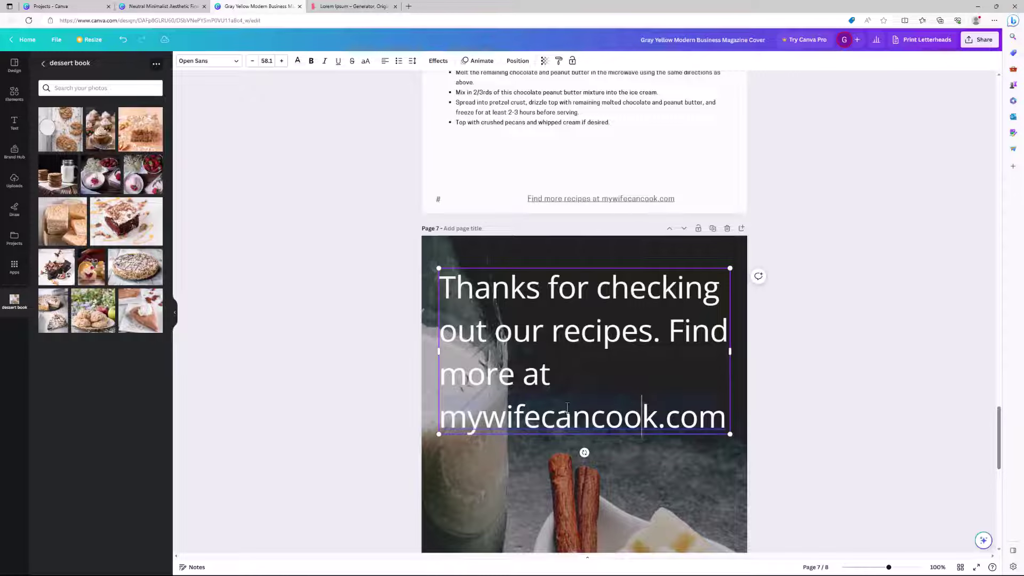
{"action": "left_click_drag", "start_coordinate": [454, 417], "coordinate": [728, 419]}
{"action": "left_click", "coordinate": [585, 249]}
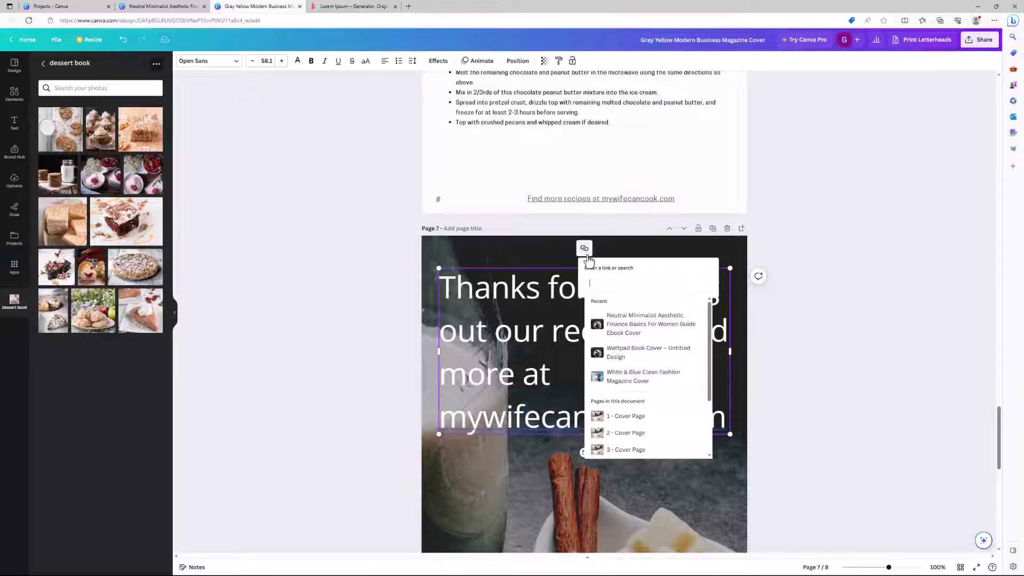
{"action": "type", "text": "m"}
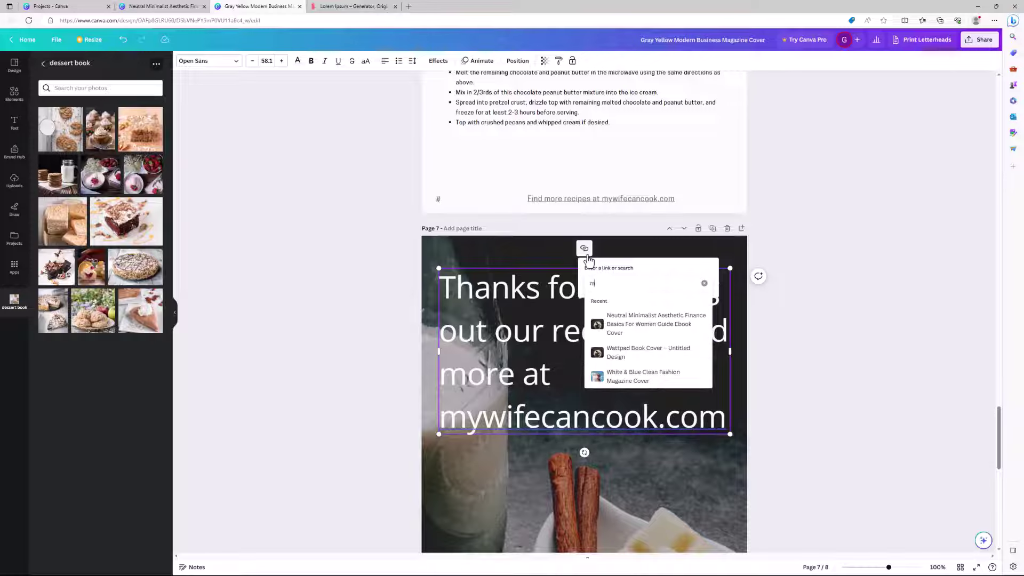
{"action": "type", "text": "ywifecancook.com"}
{"action": "key", "text": "Return"}
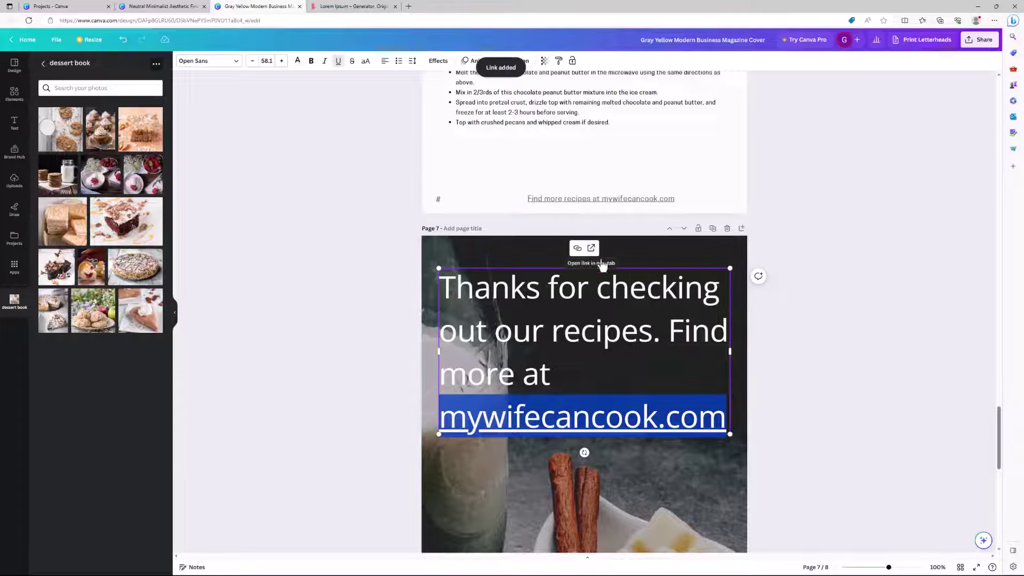
{"action": "left_click", "coordinate": [885, 304]}
- Delete the quote author's name near the bottom of page 7
{"action": "scroll", "coordinate": [879, 311], "scroll_direction": "down", "scroll_amount": 1}
{"action": "scroll", "coordinate": [880, 310], "scroll_direction": "down", "scroll_amount": 5}
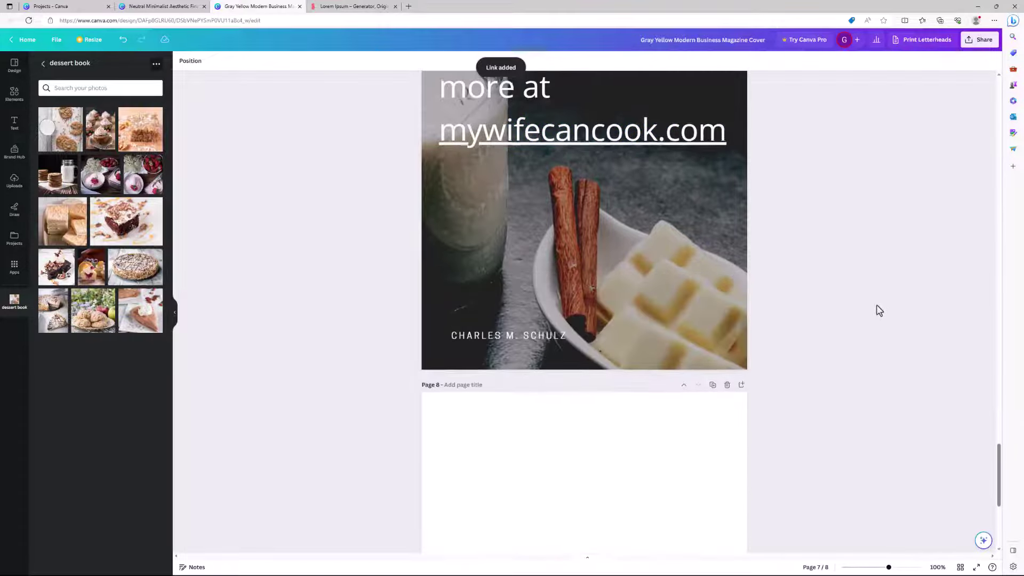
{"action": "scroll", "coordinate": [877, 308], "scroll_direction": "up", "scroll_amount": 2}
{"action": "left_click", "coordinate": [568, 411]}
{"action": "key", "text": "Delete"}
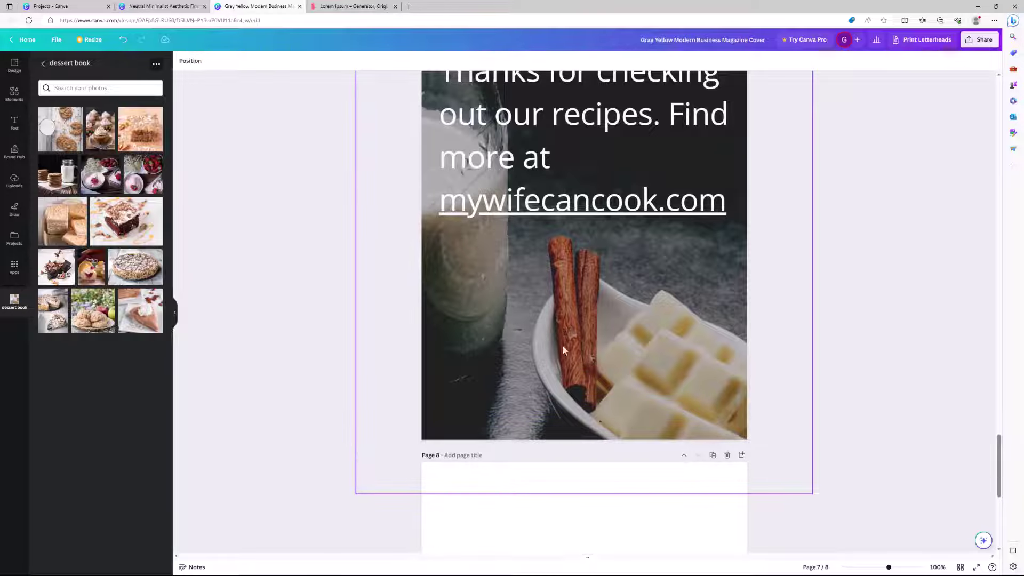
- Delete the blank page 8 at the end of the book
{"action": "scroll", "coordinate": [860, 416], "scroll_direction": "up", "scroll_amount": 6}
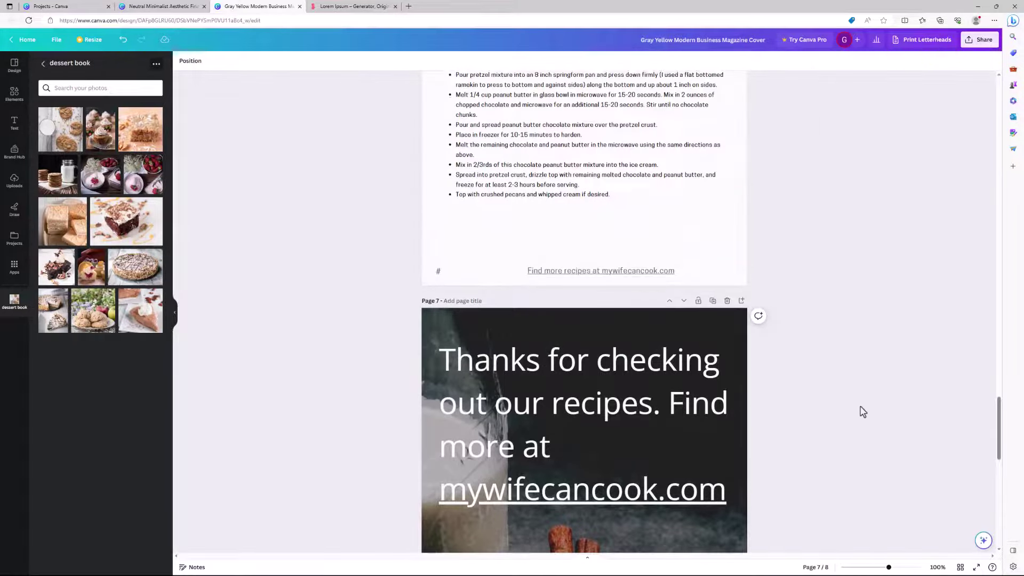
{"action": "scroll", "coordinate": [862, 412], "scroll_direction": "down", "scroll_amount": 1}
{"action": "scroll", "coordinate": [864, 413], "scroll_direction": "down", "scroll_amount": 8}
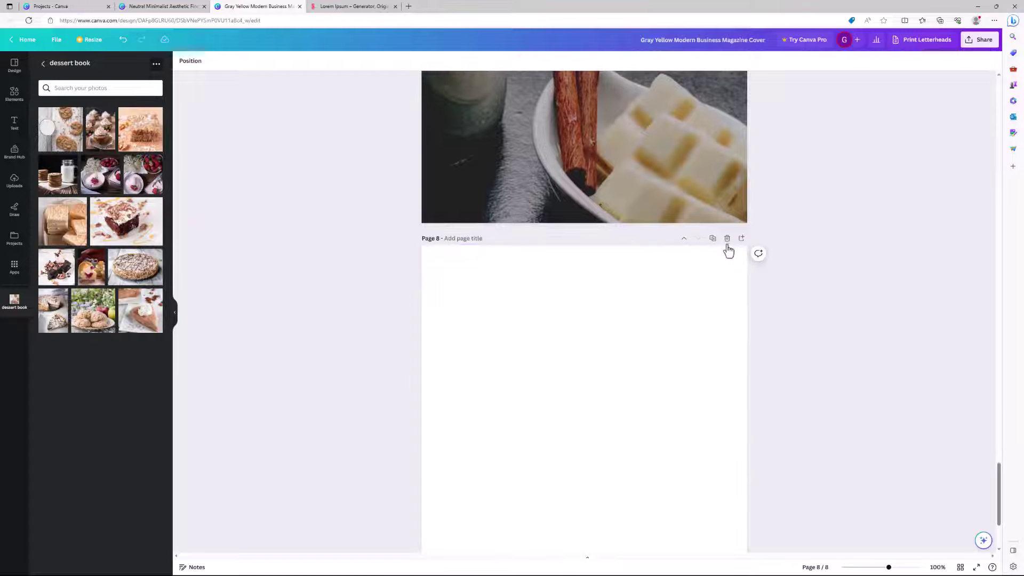
{"action": "left_click", "coordinate": [727, 240]}
- Review the finished book from the closing page back to the cover on page 3 and the recipe overview on page 4
{"action": "scroll", "coordinate": [837, 350], "scroll_direction": "up", "scroll_amount": 3}
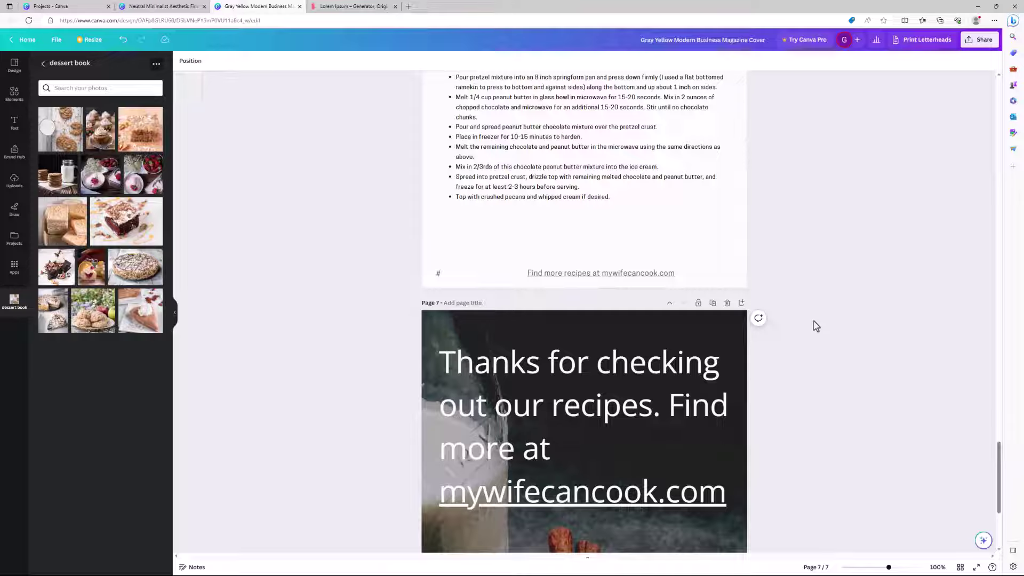
{"action": "scroll", "coordinate": [805, 334], "scroll_direction": "up", "scroll_amount": 10}
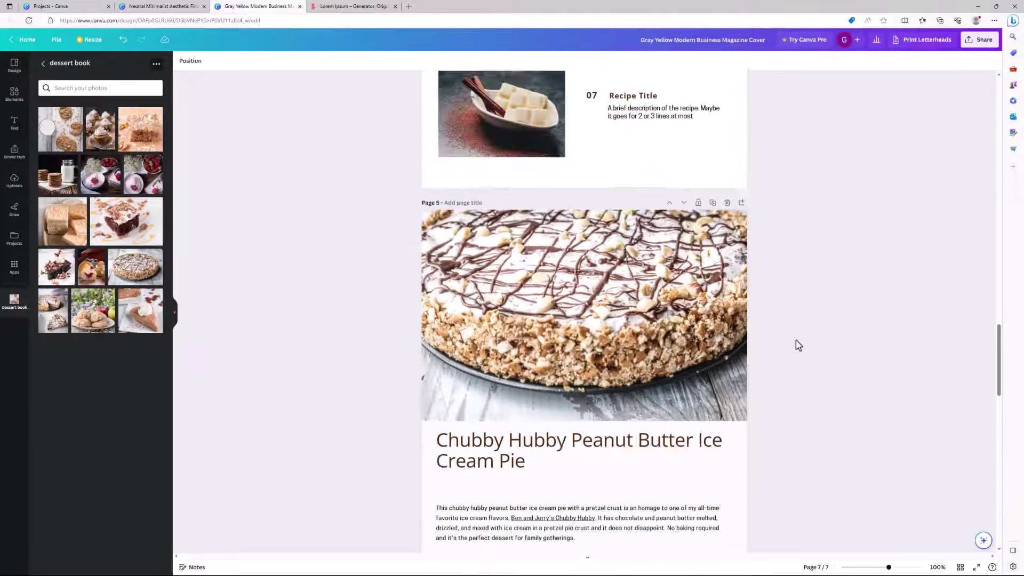
{"action": "scroll", "coordinate": [799, 345], "scroll_direction": "up", "scroll_amount": 15}
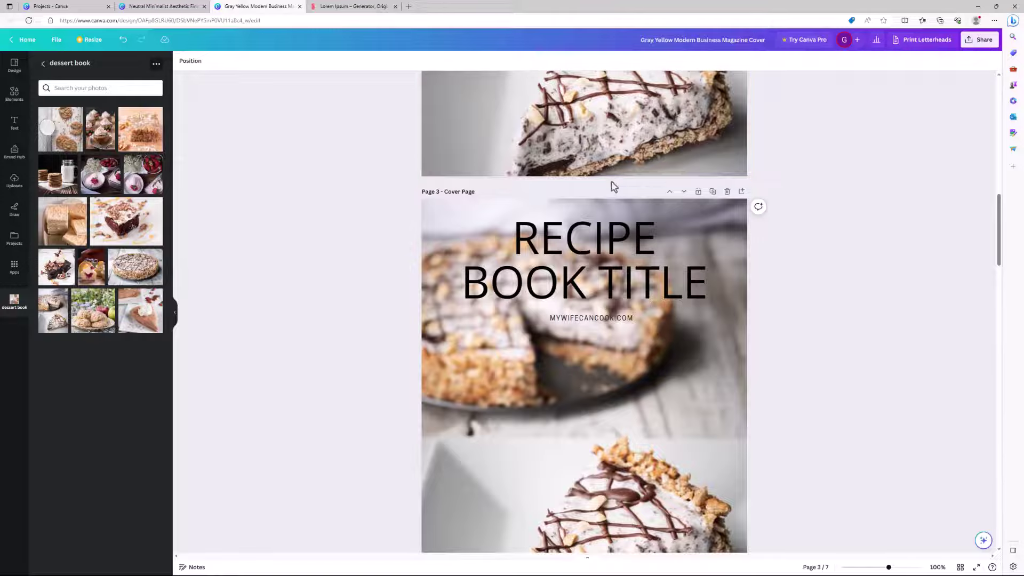
{"action": "scroll", "coordinate": [613, 187], "scroll_direction": "down", "scroll_amount": 8}
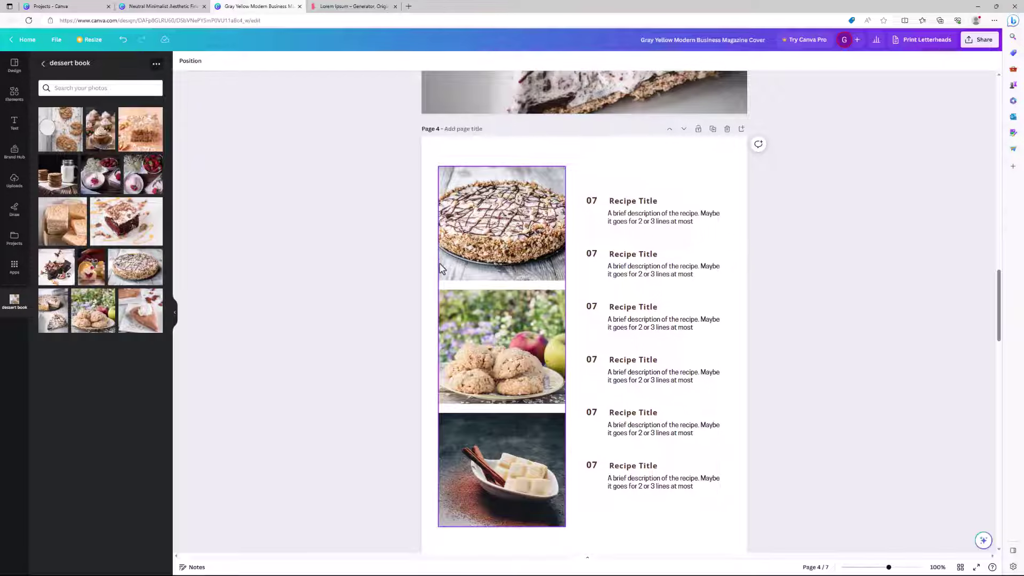
{"action": "scroll", "coordinate": [445, 265], "scroll_direction": "up", "scroll_amount": 3}
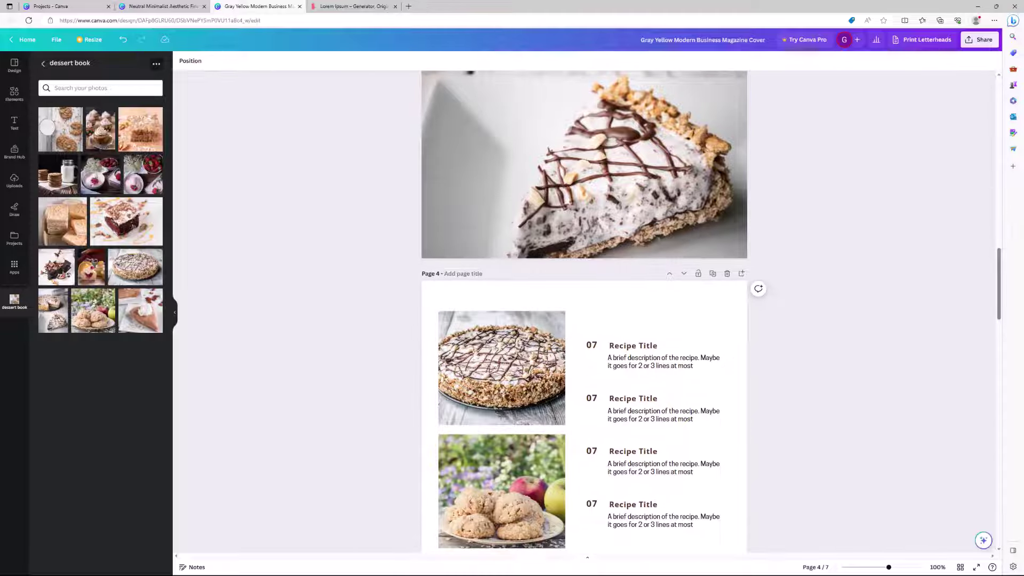
{"action": "scroll", "coordinate": [440, 273], "scroll_direction": "down", "scroll_amount": 3}
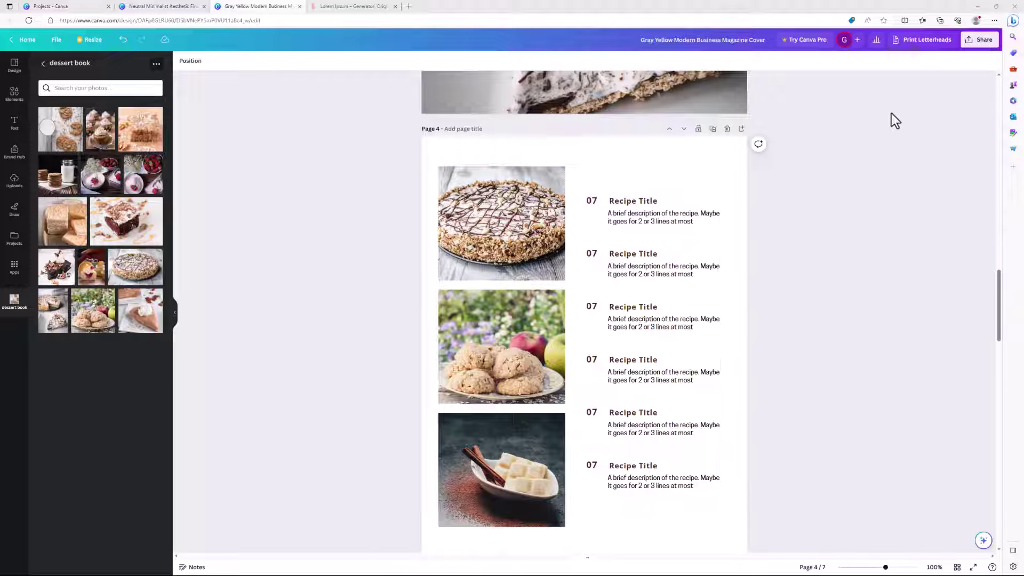
- Create a template link for the cookbook design from its sharing options and copy it
{"action": "left_click", "coordinate": [976, 45]}
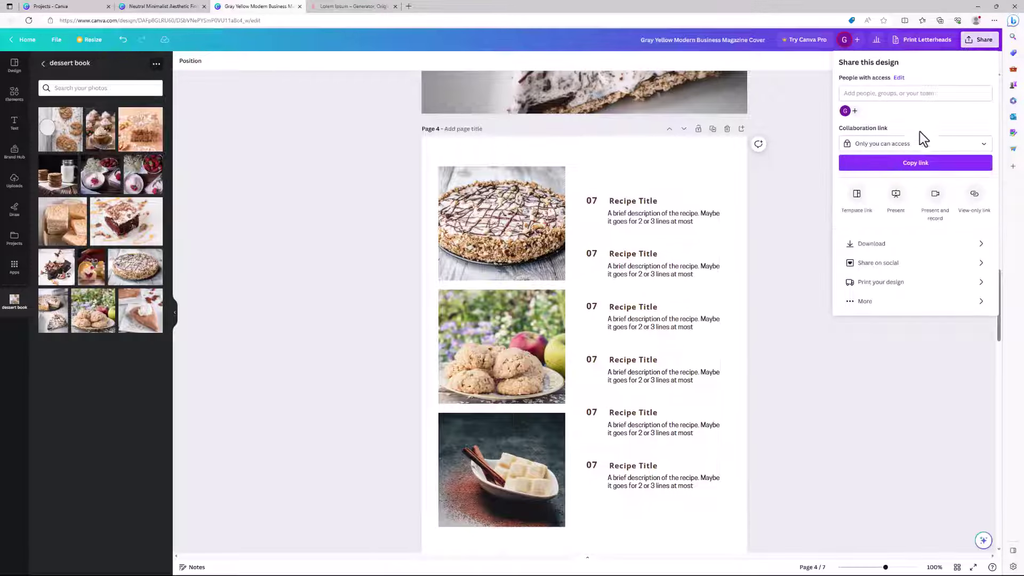
{"action": "left_click", "coordinate": [866, 301]}
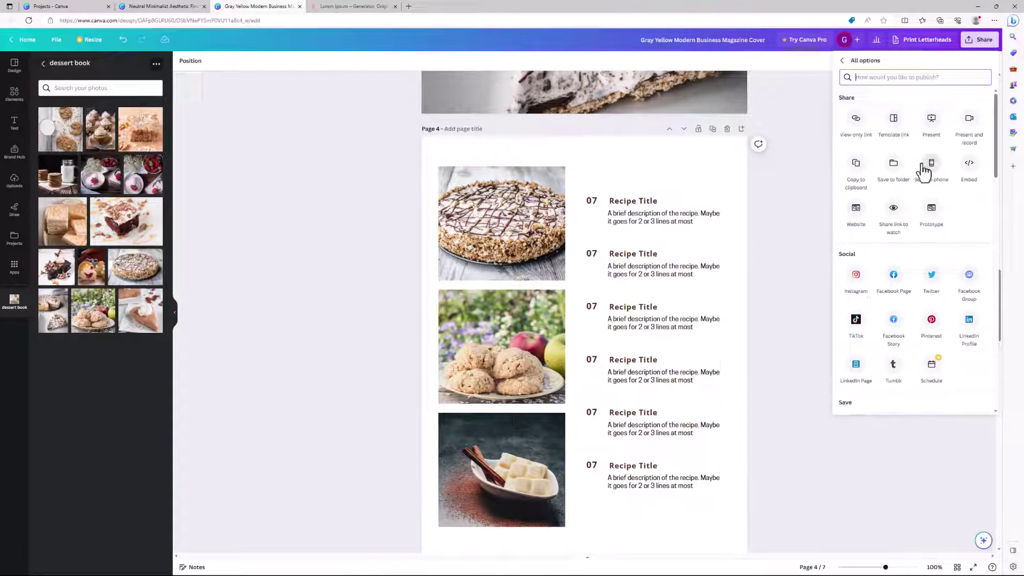
{"action": "left_click", "coordinate": [892, 123]}
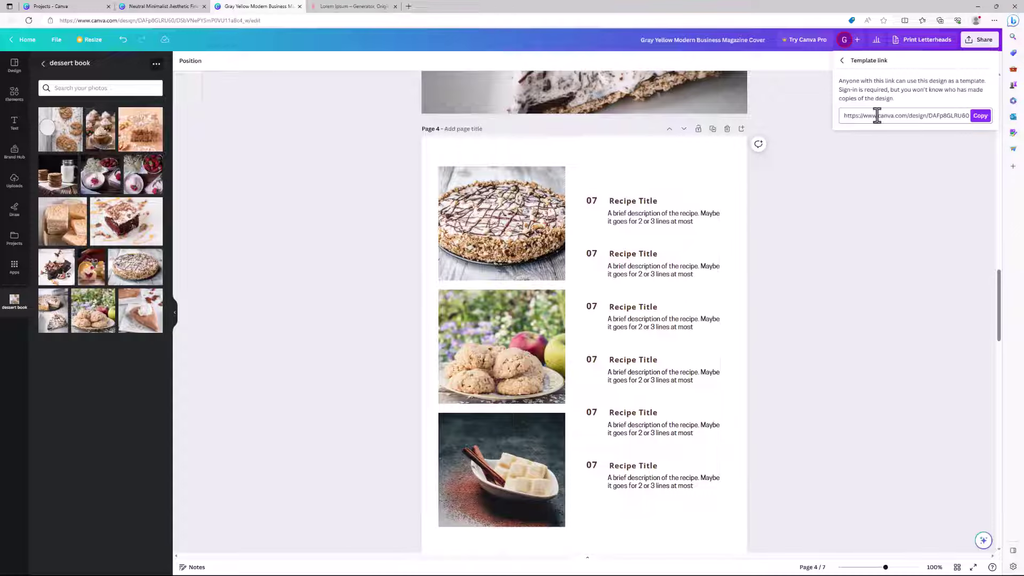
{"action": "left_click", "coordinate": [979, 118]}
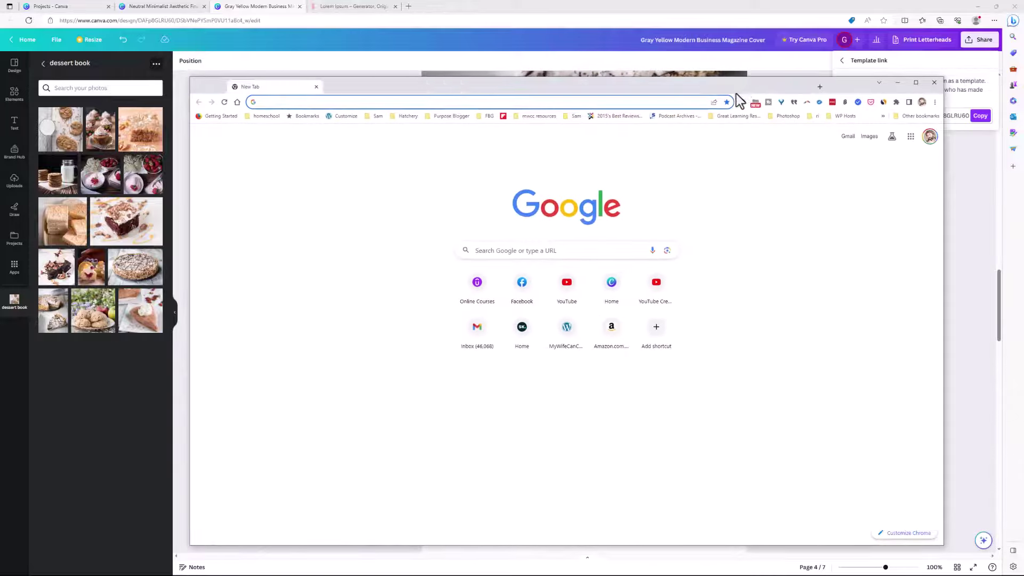
- Open the copied template link in the separate Chrome window and create a new design from the shared template
{"action": "left_click", "coordinate": [602, 105]}
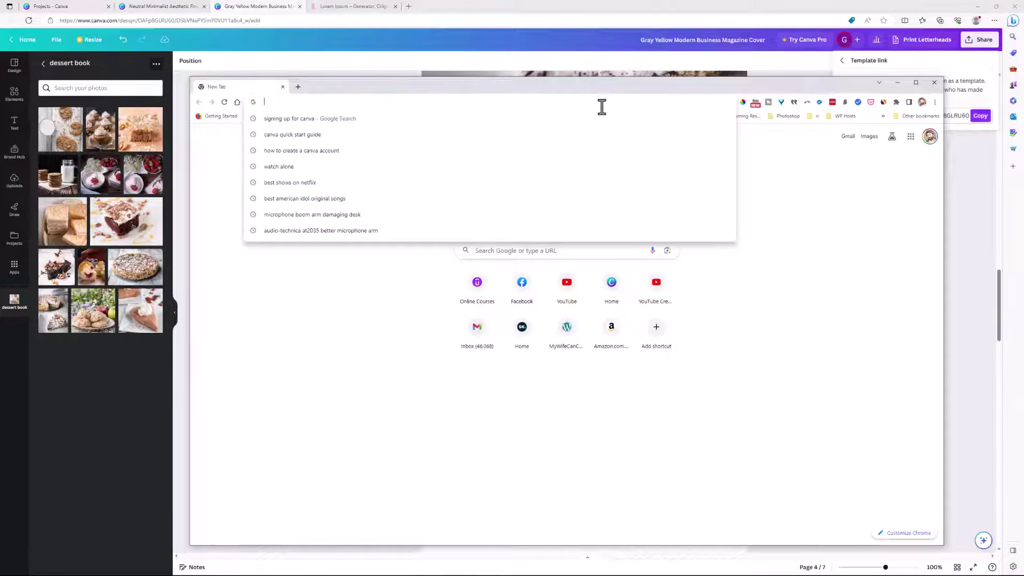
{"action": "key", "text": "ctrl+v"}
{"action": "key", "text": "Return"}
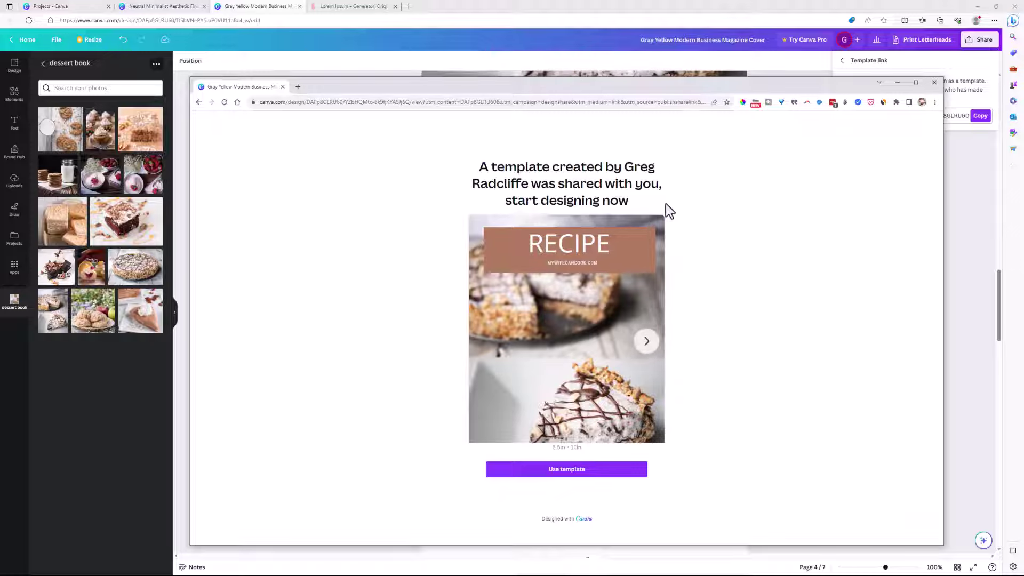
{"action": "left_click", "coordinate": [585, 474]}
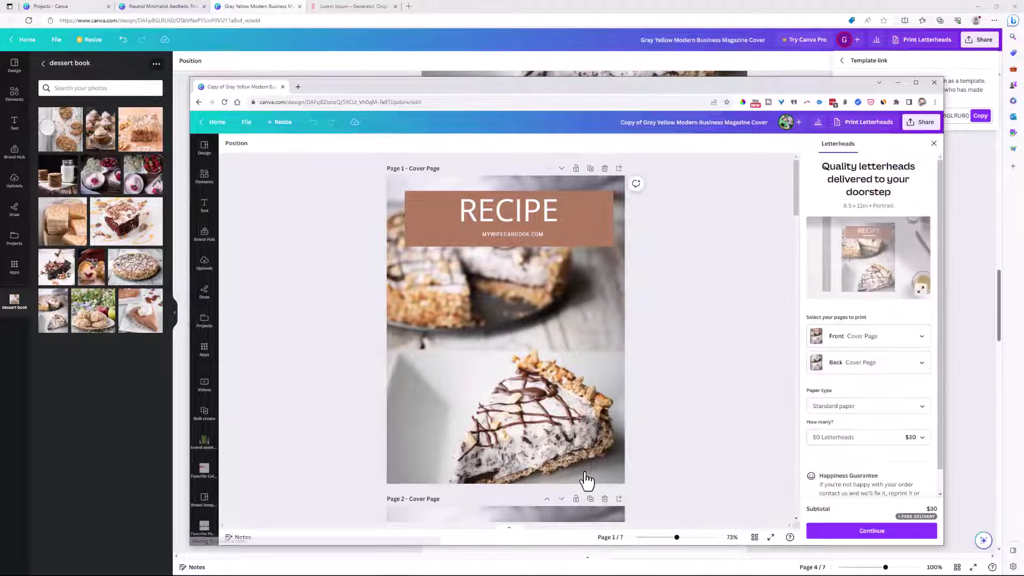
- Maximize the browser window and look over the cover pages of the copied design
{"action": "left_click", "coordinate": [915, 83]}
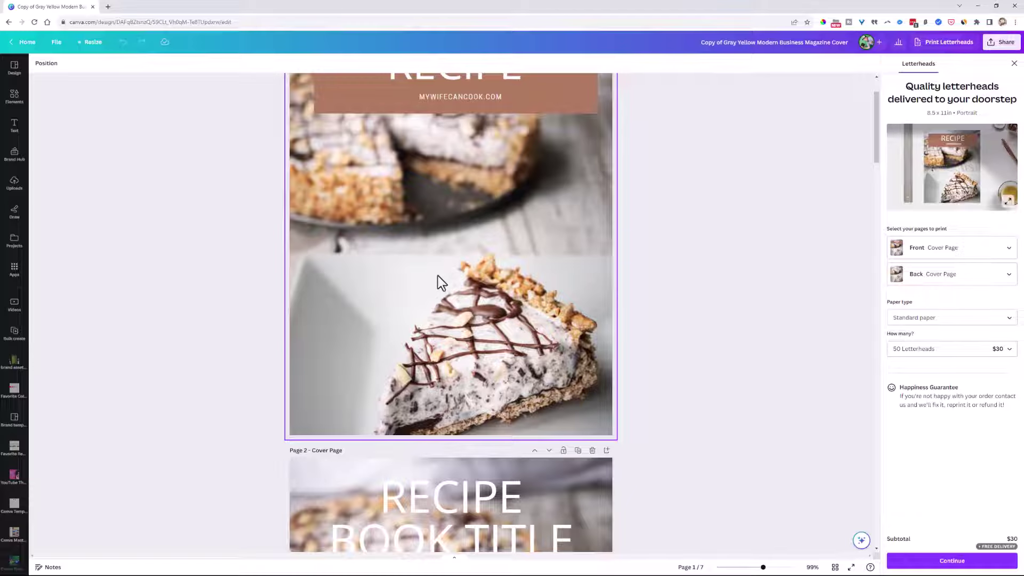
{"action": "scroll", "coordinate": [481, 232], "scroll_direction": "up", "scroll_amount": 2}
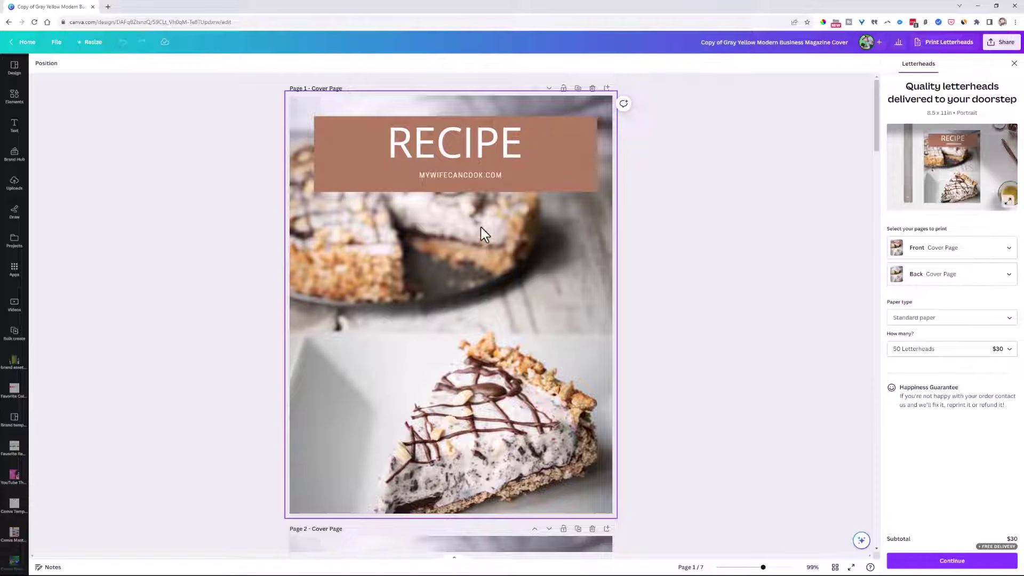
{"action": "scroll", "coordinate": [216, 218], "scroll_direction": "down", "scroll_amount": 10}
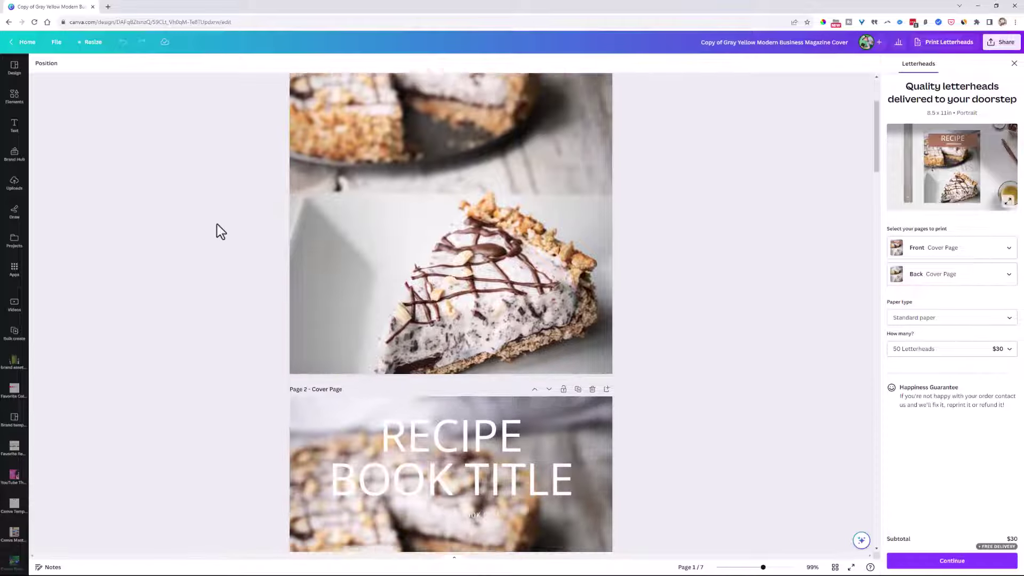
{"action": "scroll", "coordinate": [245, 264], "scroll_direction": "up", "scroll_amount": 10}
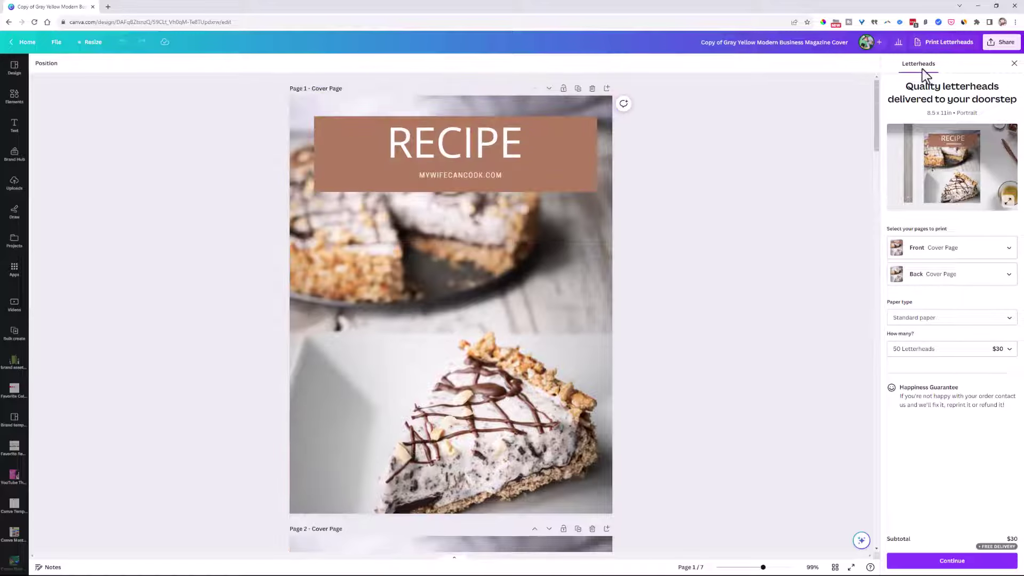
- Publish the copied cookbook design as a brand template in the Brand templates folder
{"action": "left_click", "coordinate": [991, 44]}
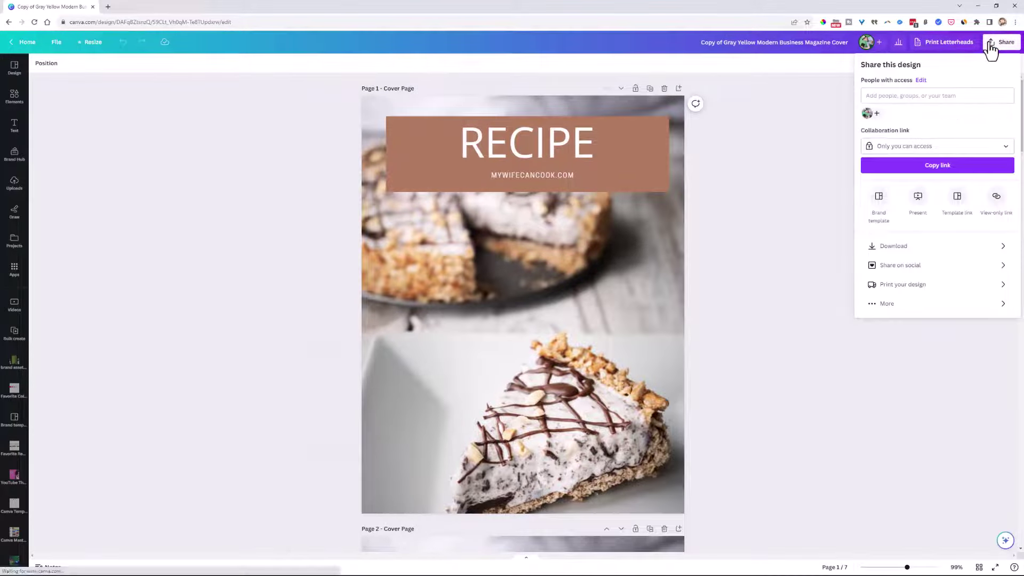
{"action": "left_click", "coordinate": [877, 203]}
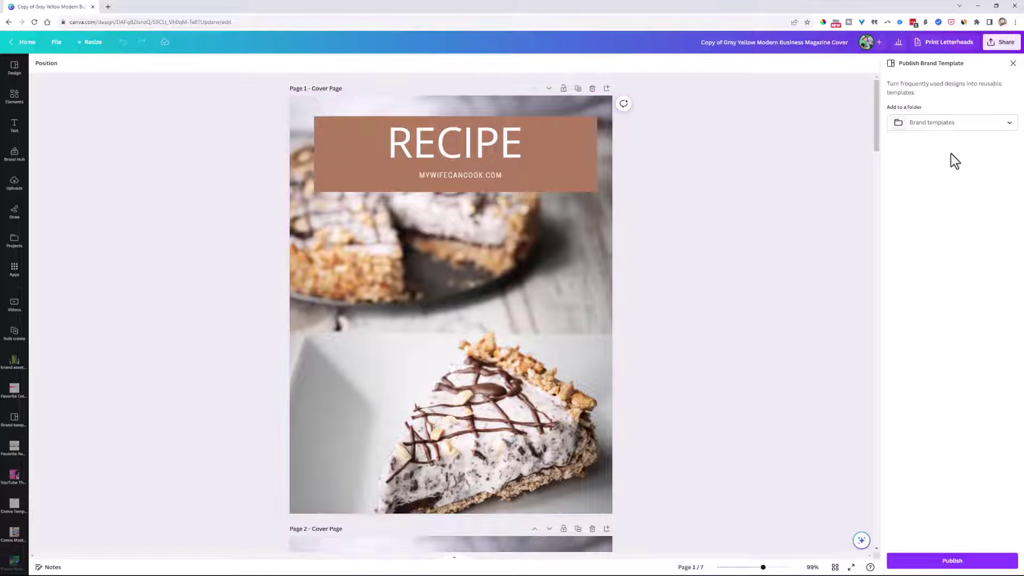
{"action": "left_click", "coordinate": [946, 557]}
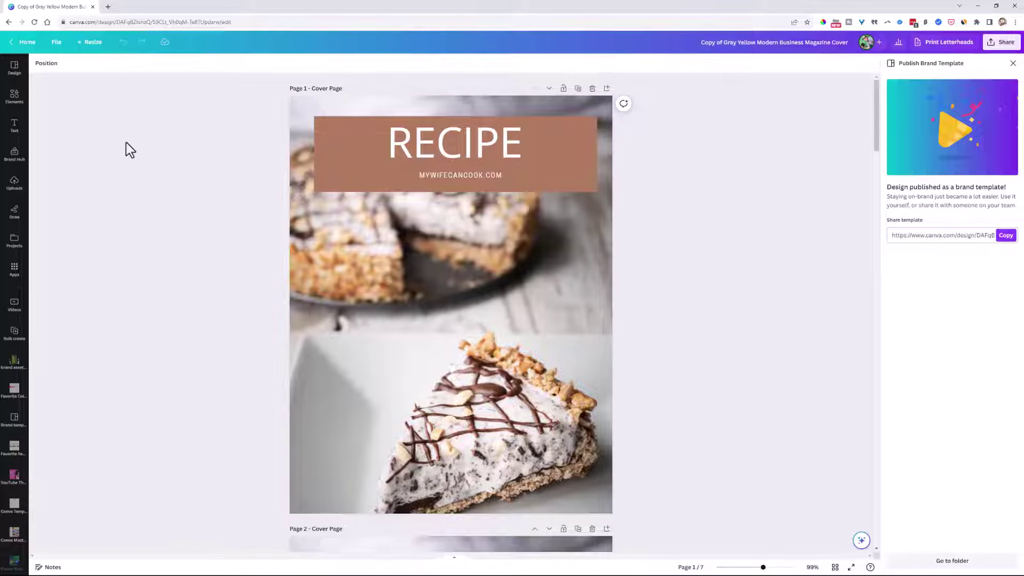
- Return to the home page and open the Brand templates folder among the projects
{"action": "left_click", "coordinate": [22, 41]}
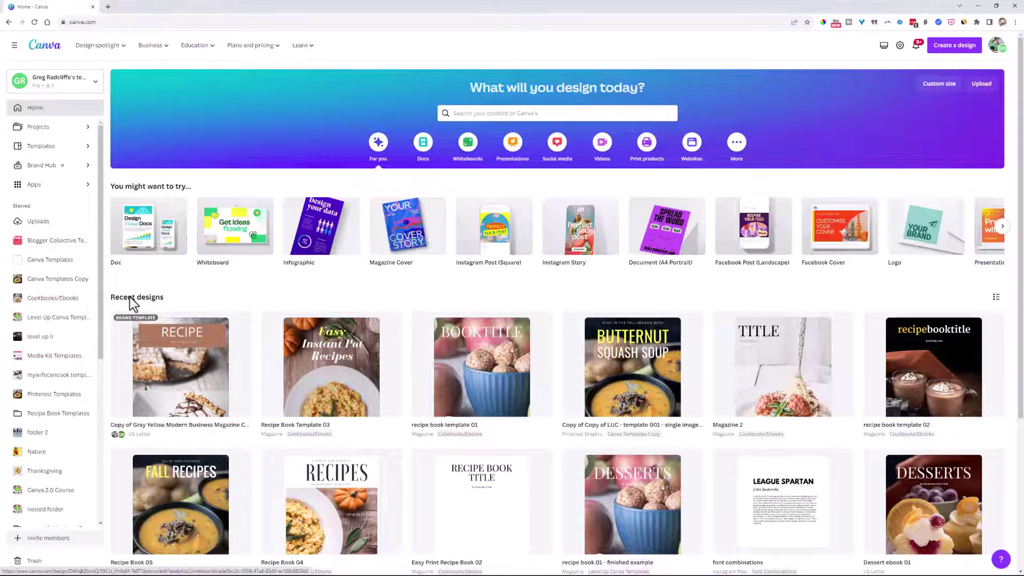
{"action": "left_click", "coordinate": [35, 128]}
{"action": "left_click", "coordinate": [148, 127]}
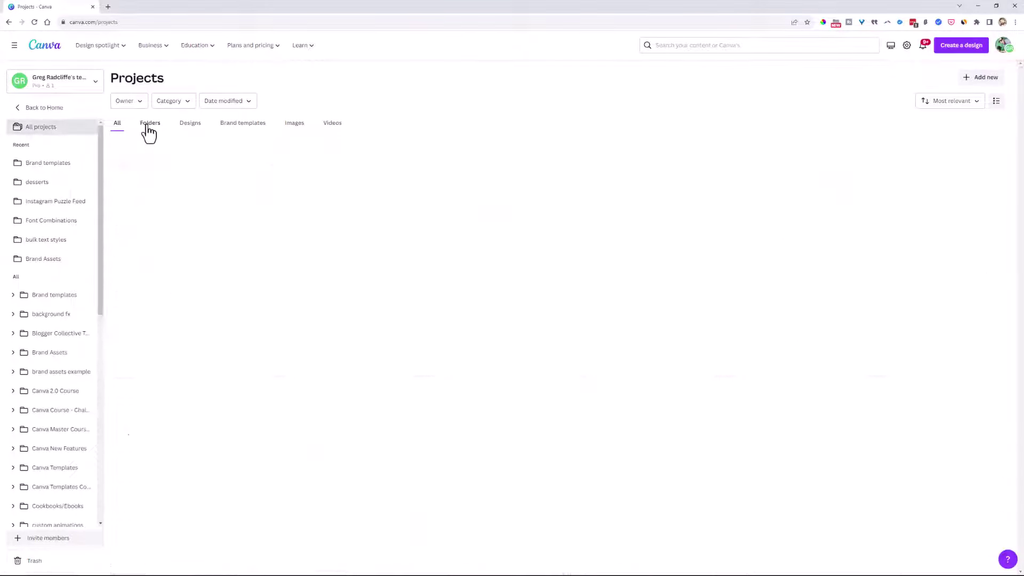
{"action": "left_click", "coordinate": [637, 177]}
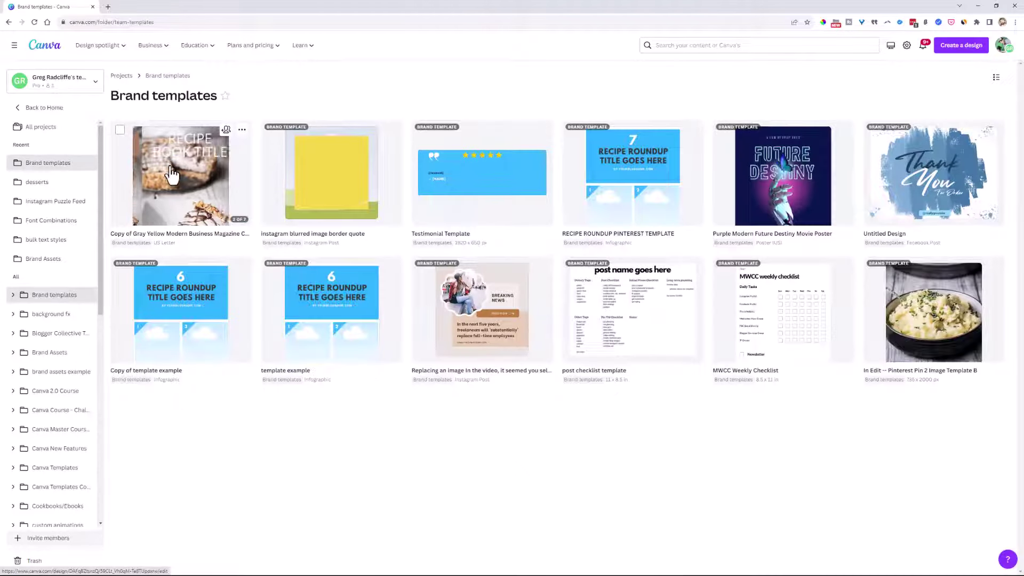
- Rename the newly published cookbook brand template as Recipe Book Template
{"action": "left_click", "coordinate": [158, 234]}
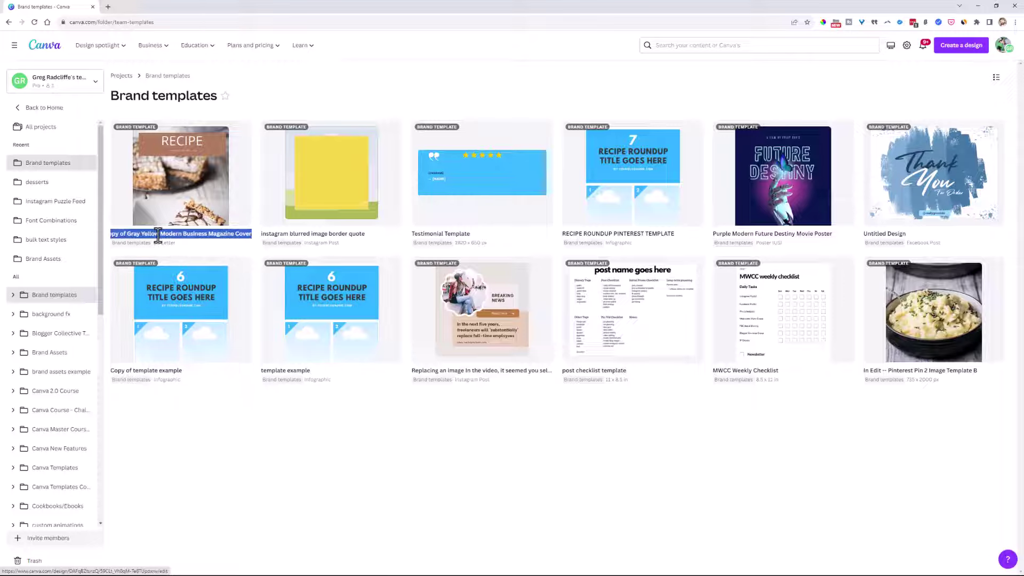
{"action": "type", "text": "d"}
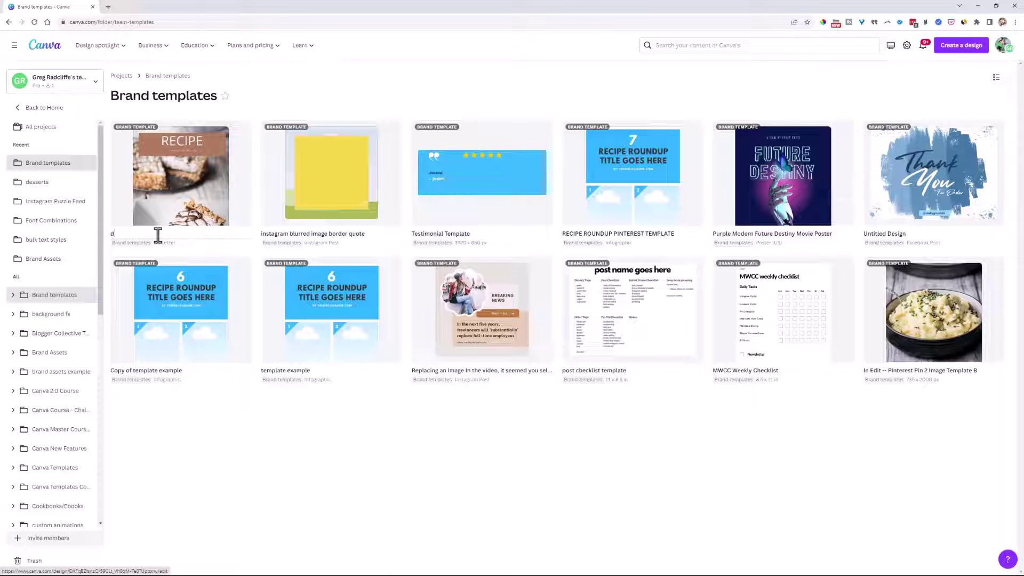
{"action": "type", "text": "Recipe Book Template"}
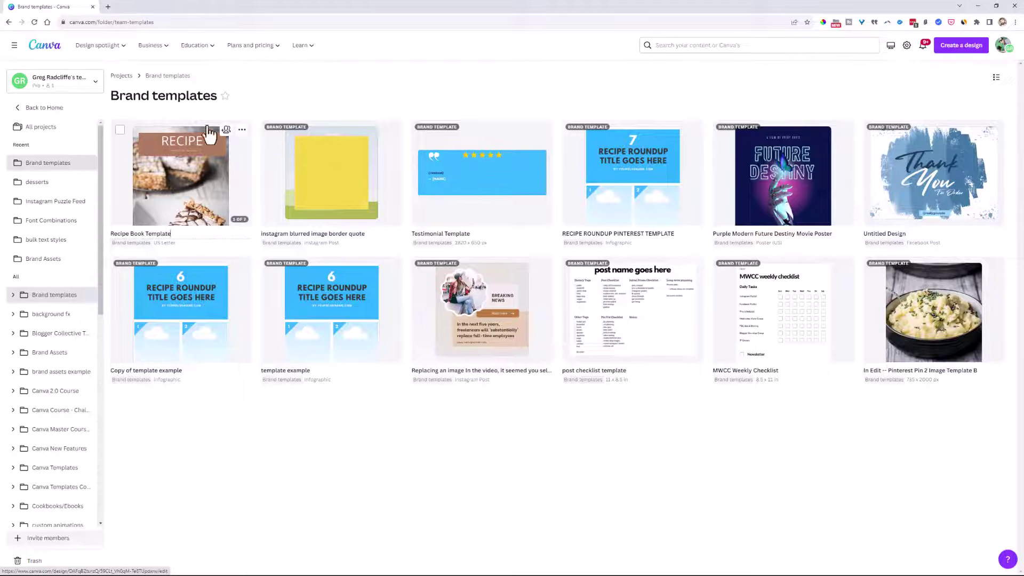
- Open the Recipe Book Template brand template and create a new design from it
{"action": "left_click", "coordinate": [181, 153]}
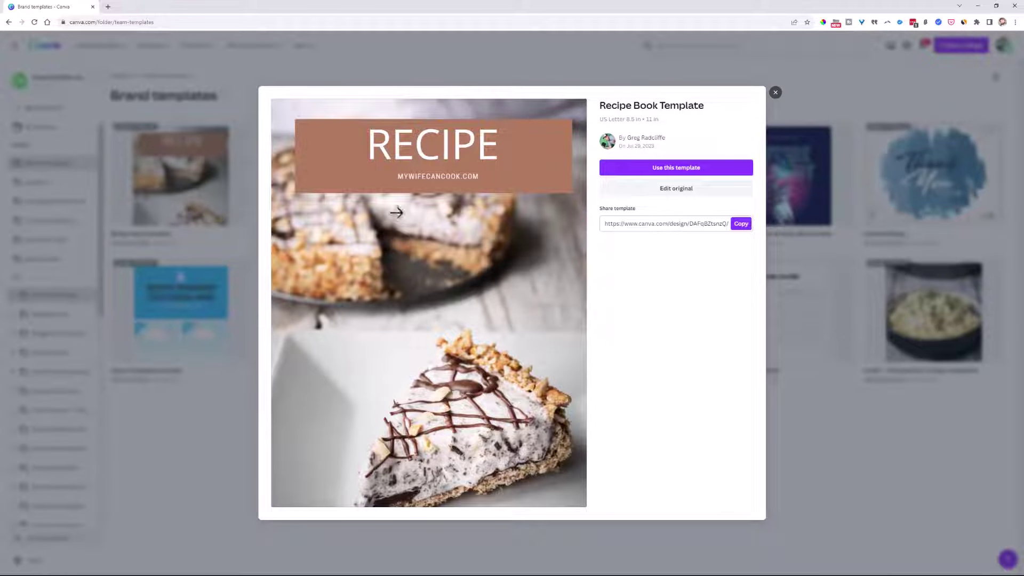
{"action": "left_click", "coordinate": [649, 192]}
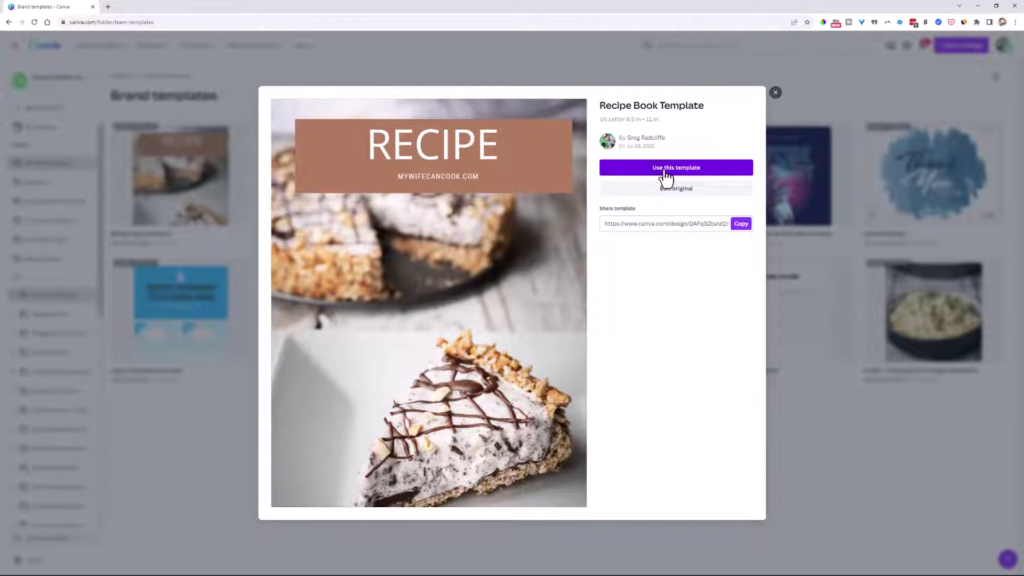
{"action": "left_click", "coordinate": [665, 171]}
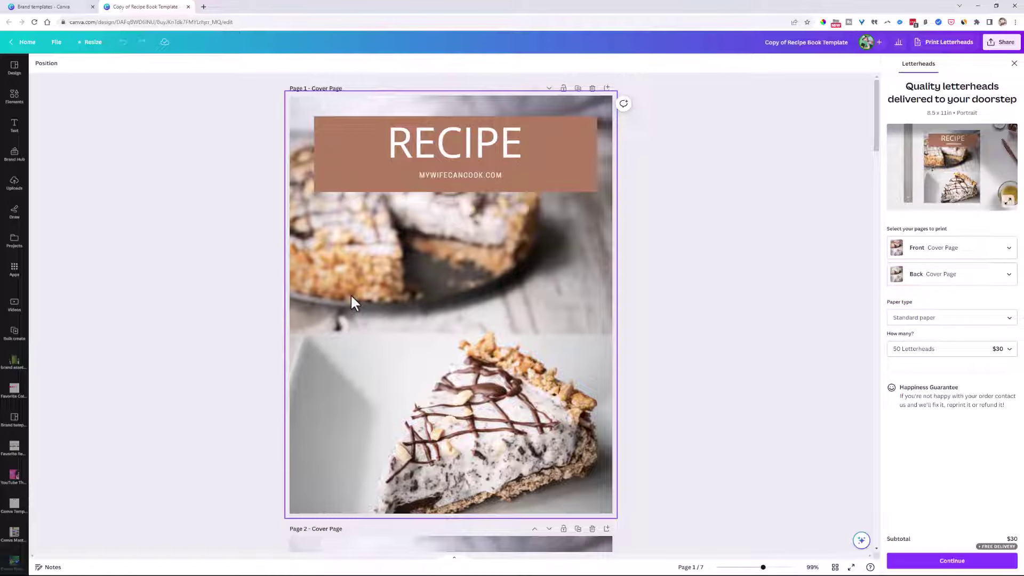
- Delete the two alternative cover pages that follow the first cover in the new design
{"action": "scroll", "coordinate": [389, 296], "scroll_direction": "down", "scroll_amount": 4}
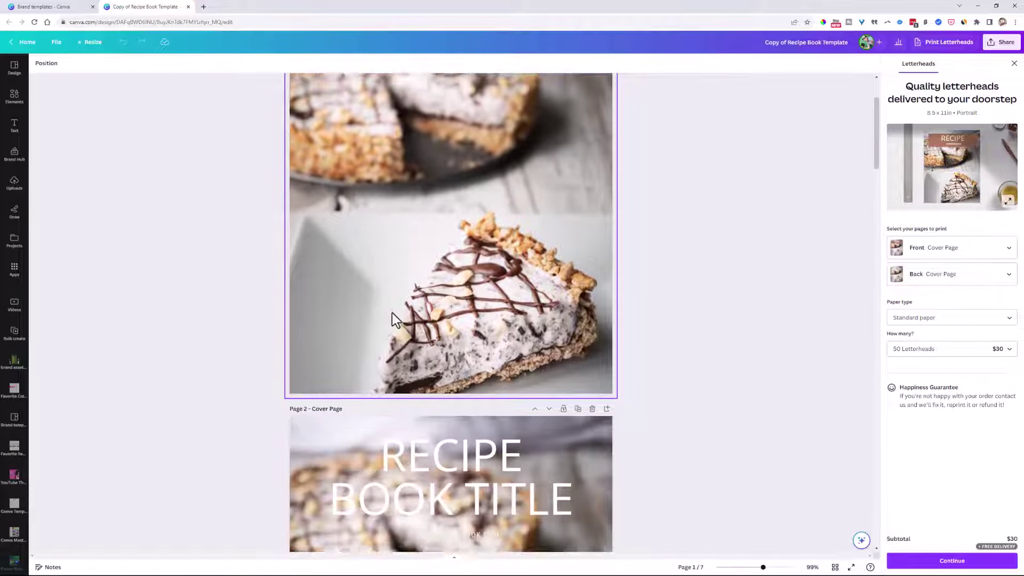
{"action": "left_click", "coordinate": [592, 329]}
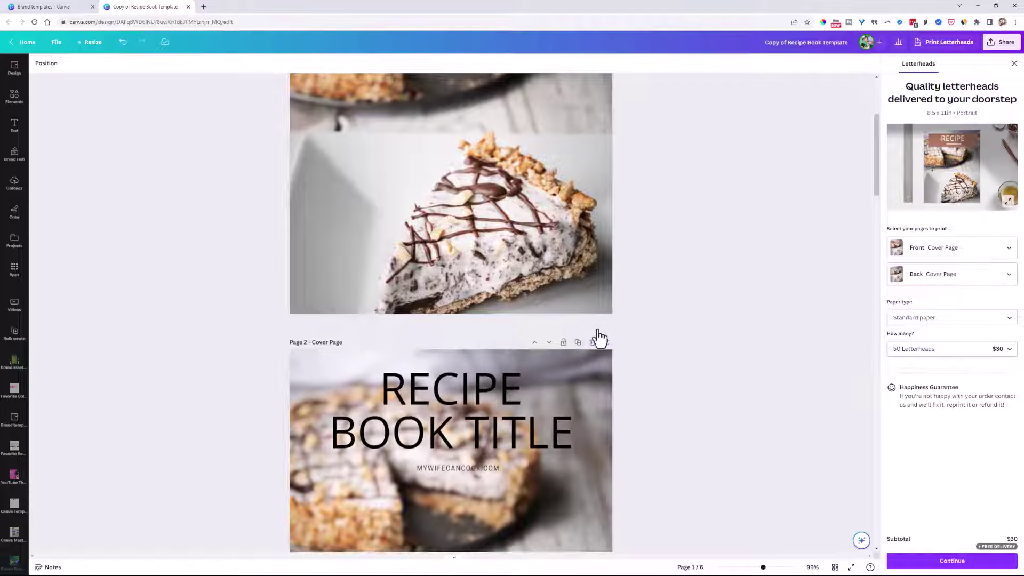
{"action": "scroll", "coordinate": [560, 320], "scroll_direction": "down", "scroll_amount": 2}
{"action": "left_click", "coordinate": [591, 210]}
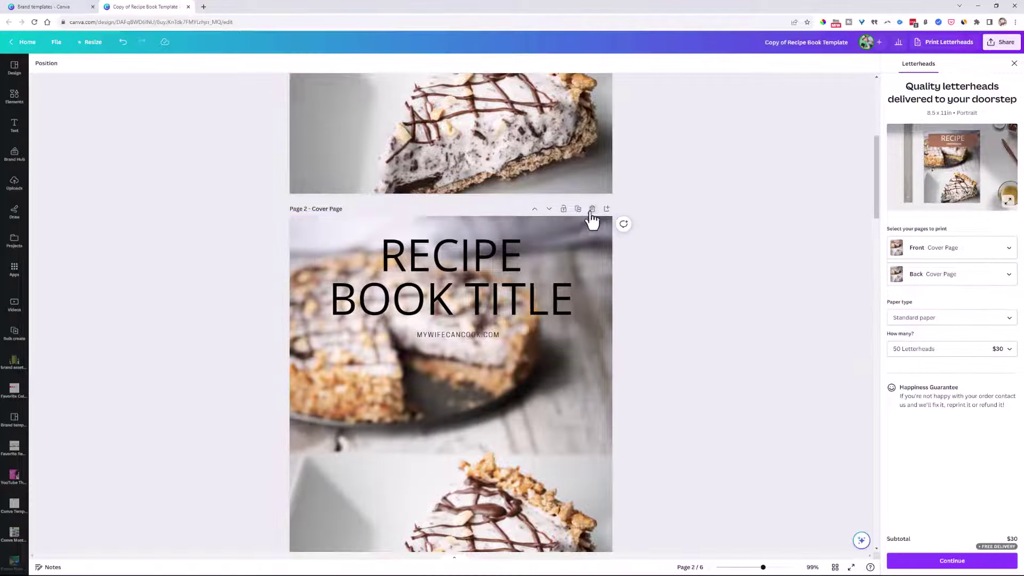
{"action": "scroll", "coordinate": [520, 320], "scroll_direction": "down", "scroll_amount": 1}
{"action": "scroll", "coordinate": [519, 319], "scroll_direction": "up", "scroll_amount": 7}
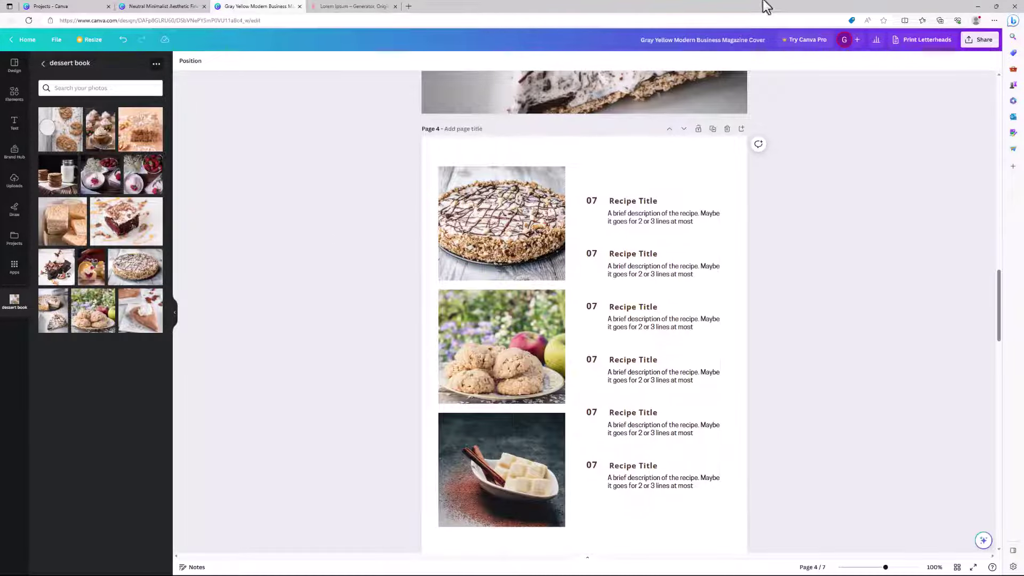
- Check the sharing and file options of the original cookbook design in the Edge window
{"action": "left_click", "coordinate": [972, 41]}
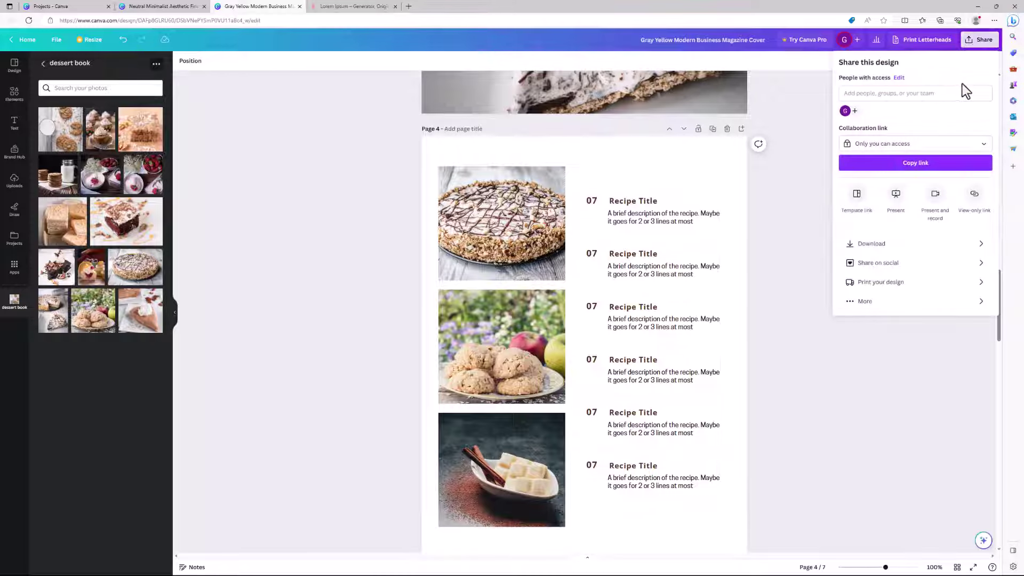
{"action": "left_click", "coordinate": [786, 178]}
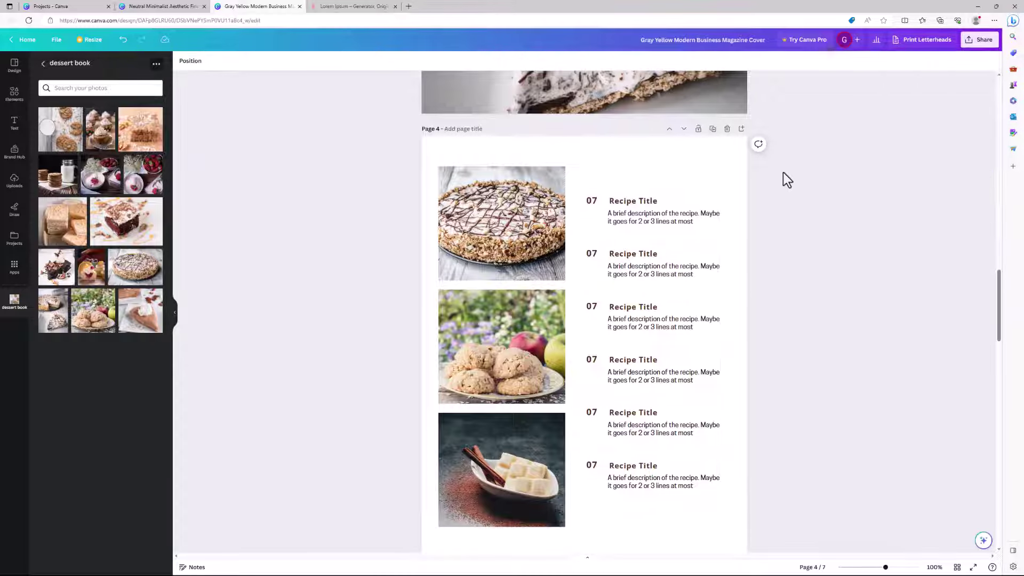
{"action": "left_click", "coordinate": [56, 40]}
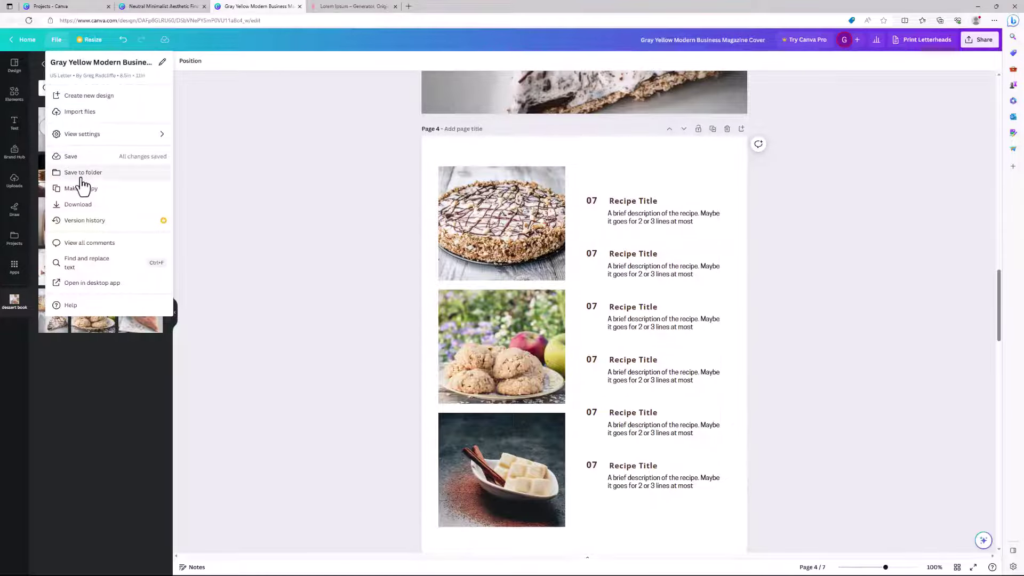
- Rename the original cookbook design as Recipe Book Template and save it
{"action": "left_click", "coordinate": [686, 42]}
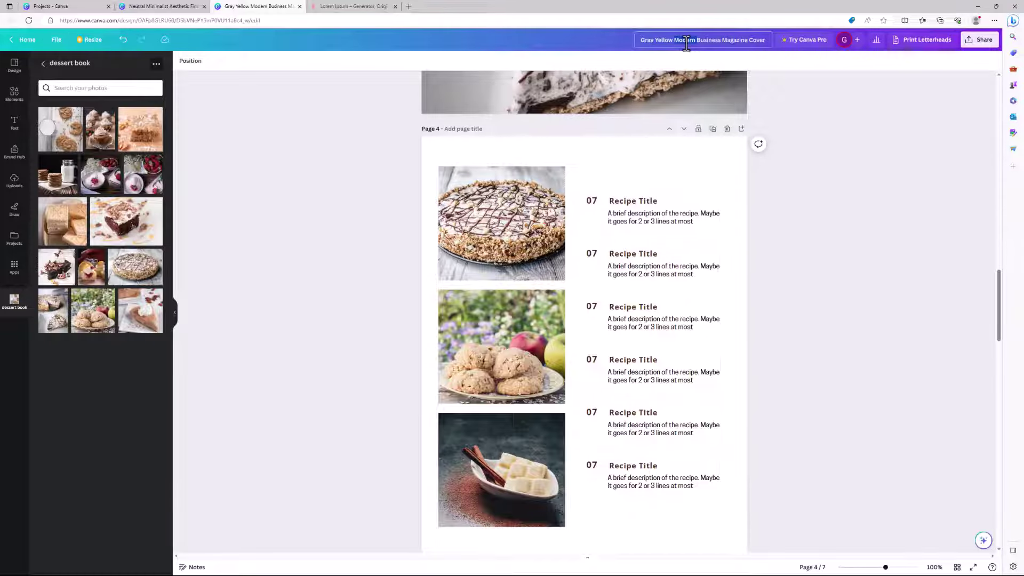
{"action": "triple_click", "coordinate": [686, 45]}
{"action": "type", "text": "Recipe"}
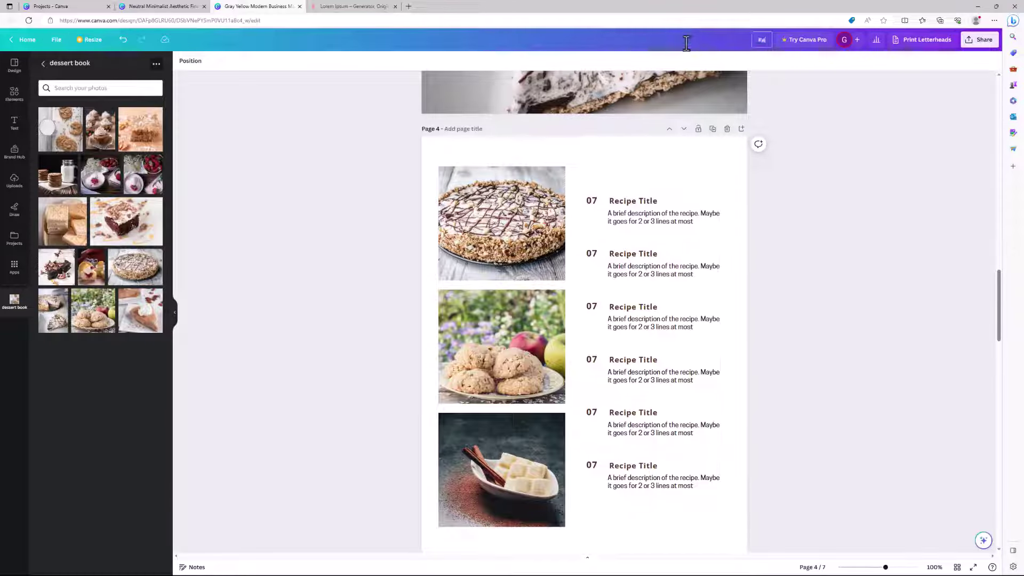
{"action": "type", "text": " Book Templ"}
{"action": "type", "text": "ate"}
{"action": "key", "text": "Return"}
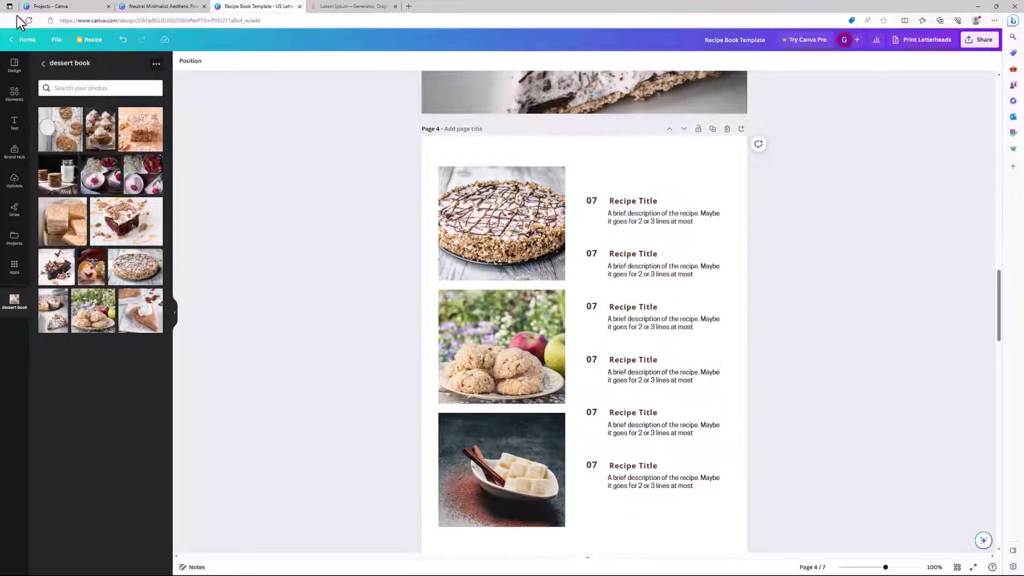
{"action": "left_click", "coordinate": [55, 40]}
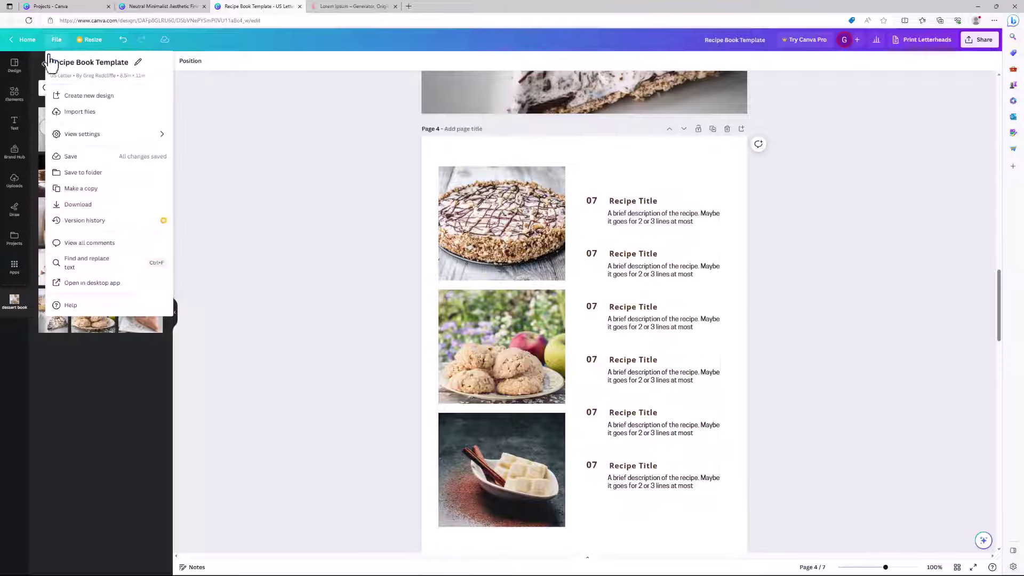
{"action": "left_click", "coordinate": [86, 158]}
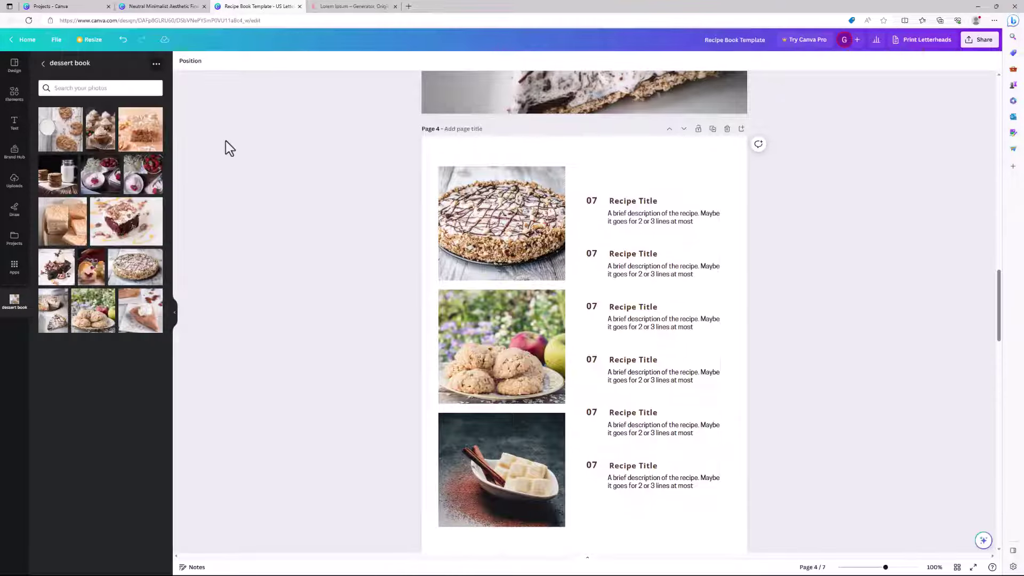
- Close the cookbook design, go to the home page, and briefly check Recipe Book Template from the recent designs
{"action": "left_click", "coordinate": [300, 7]}
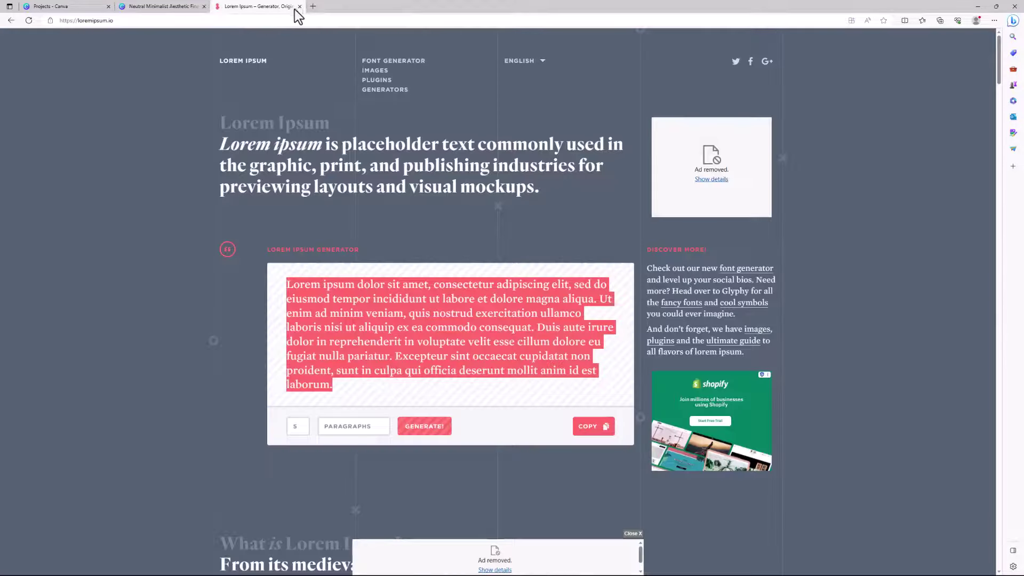
{"action": "left_click", "coordinate": [83, 6]}
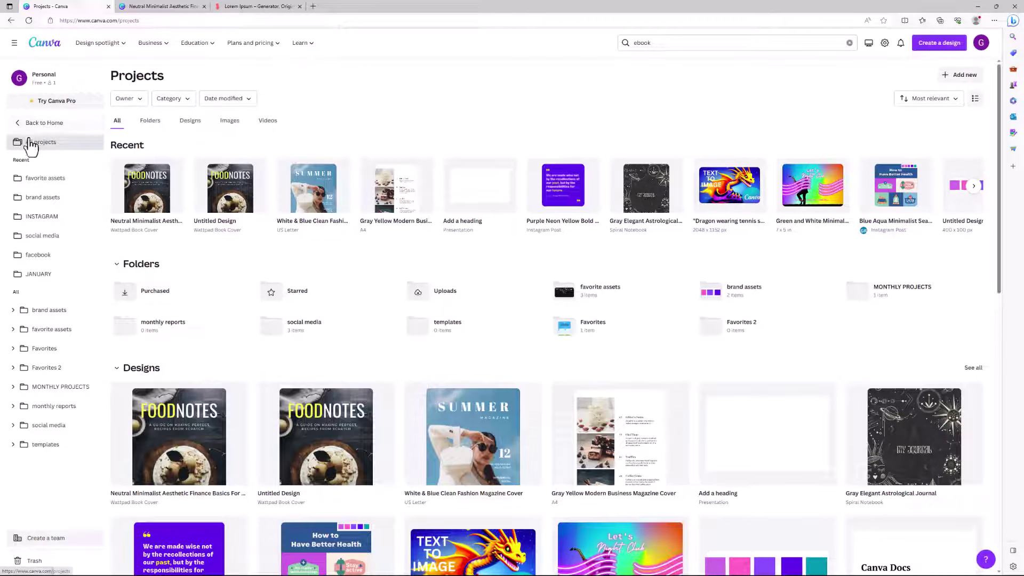
{"action": "left_click", "coordinate": [48, 124]}
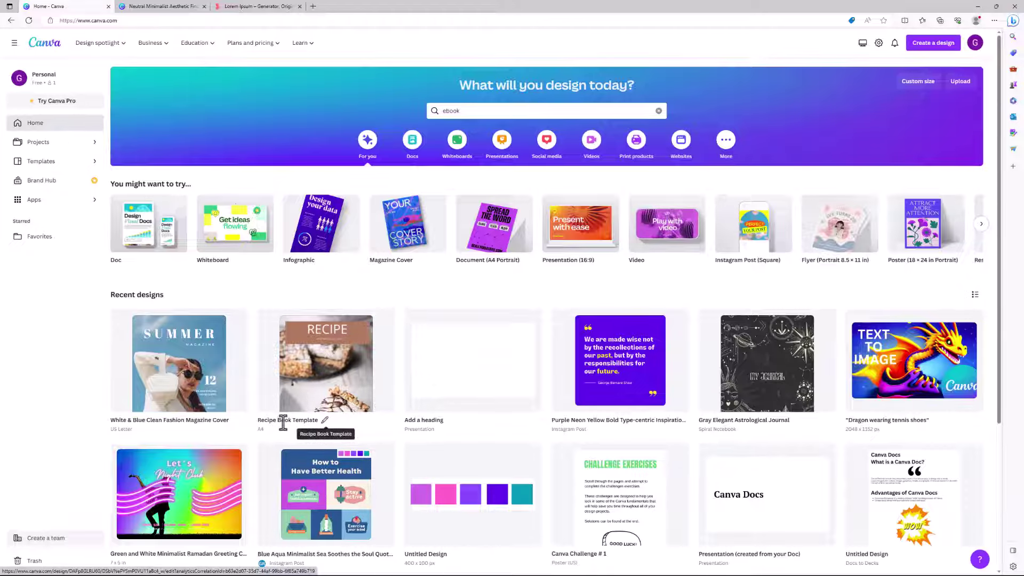
{"action": "left_click", "coordinate": [325, 367]}
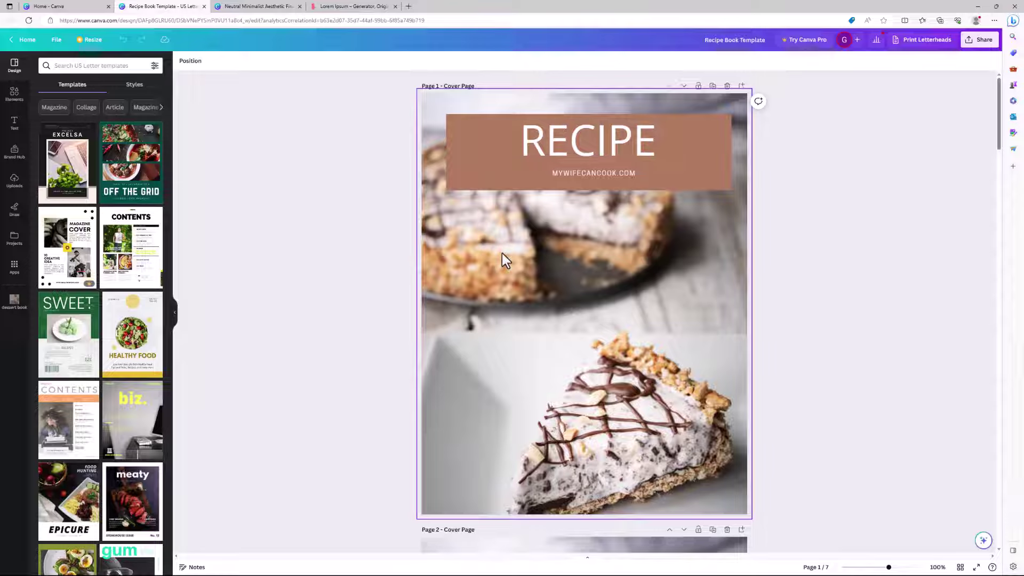
{"action": "left_click", "coordinate": [204, 7]}
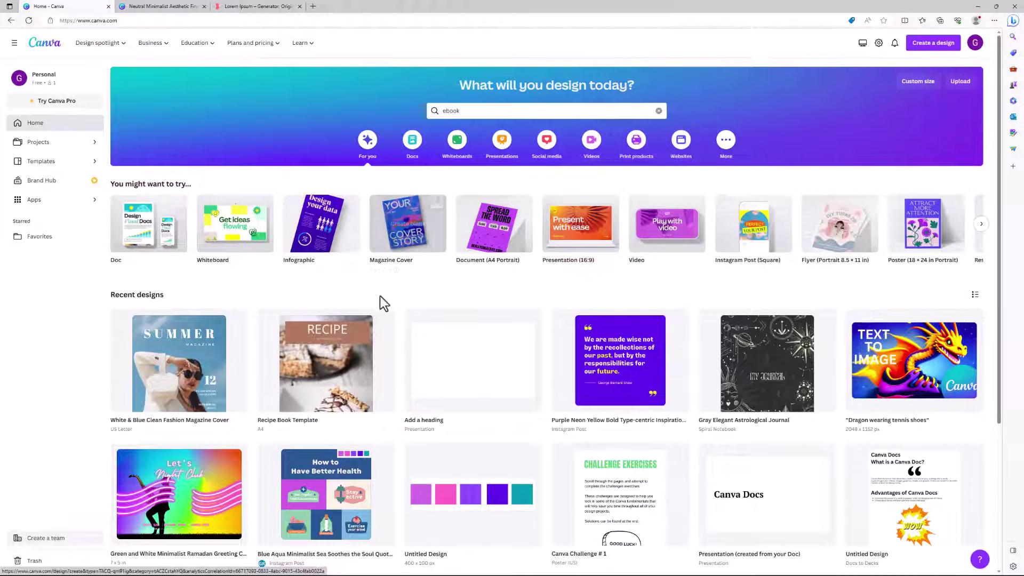
- Make a copy of Recipe Book Template from the recent designs and open the copy
{"action": "left_click", "coordinate": [386, 318]}
{"action": "left_click", "coordinate": [386, 319]}
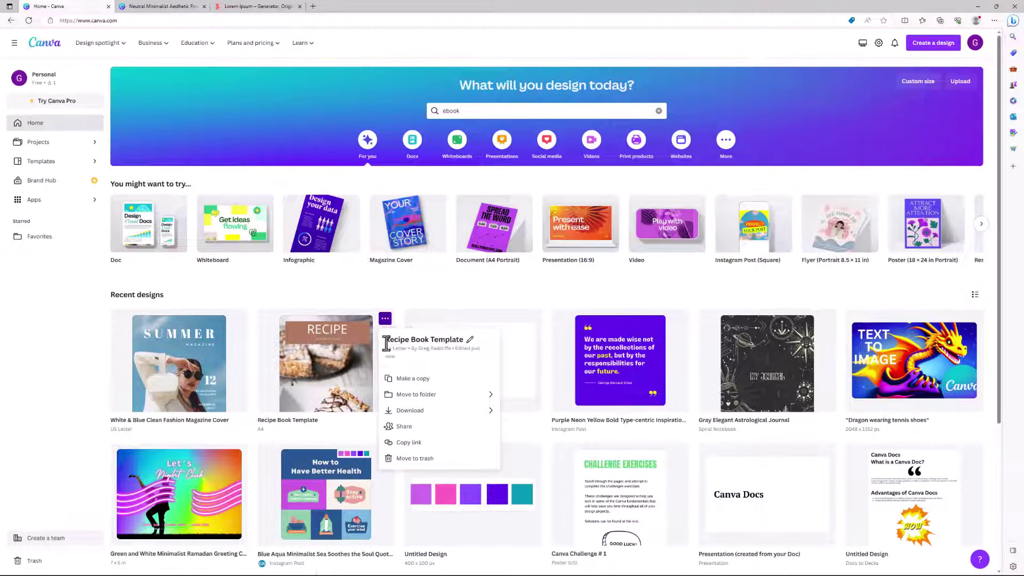
{"action": "left_click", "coordinate": [415, 379]}
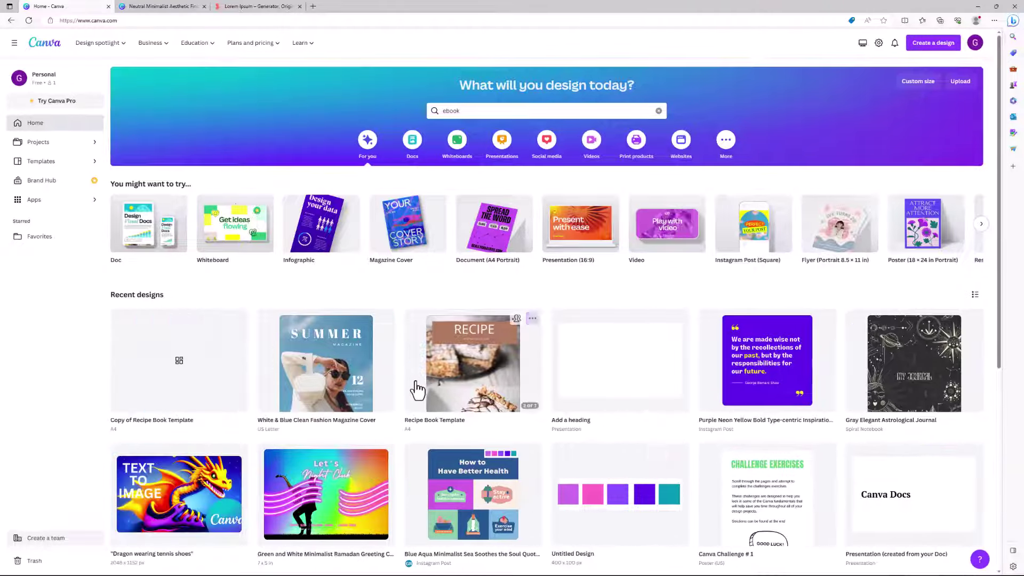
{"action": "left_click", "coordinate": [178, 373]}
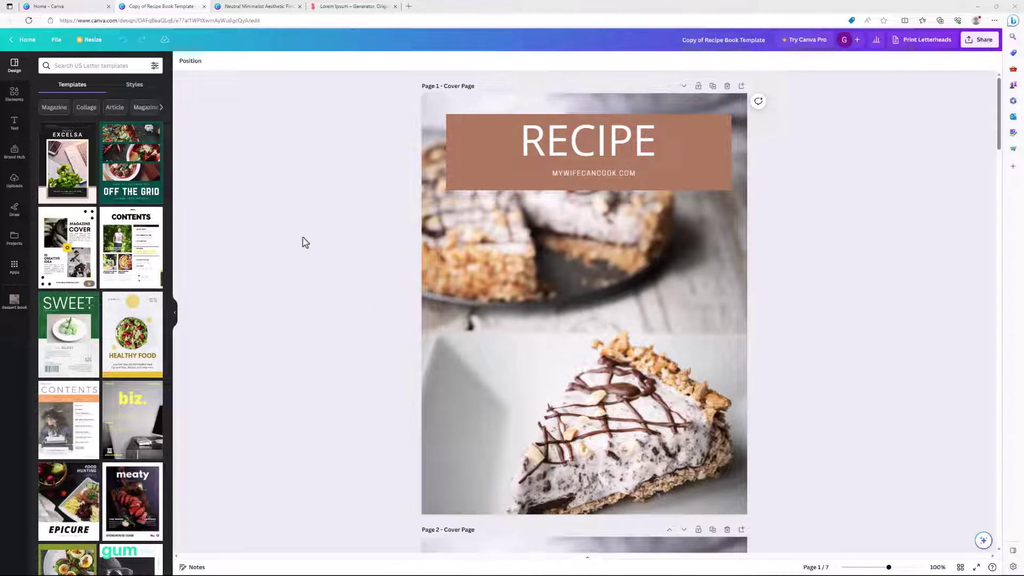
- Replace the page 1 cover background with the shortbread squares photo from the dessert book folder
{"action": "left_click", "coordinate": [14, 302]}
{"action": "scroll", "coordinate": [284, 247], "scroll_direction": "down", "scroll_amount": 2}
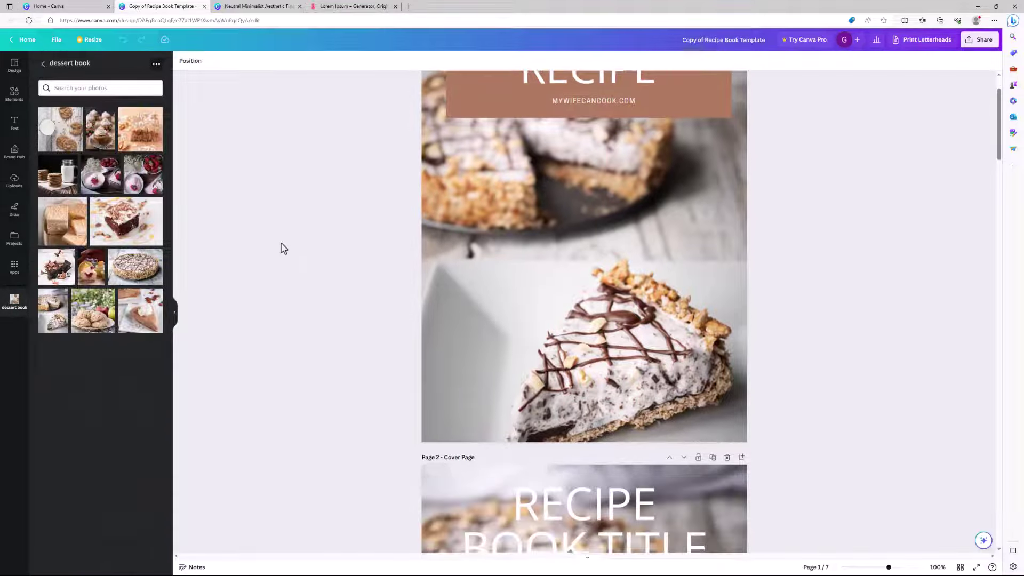
{"action": "scroll", "coordinate": [269, 249], "scroll_direction": "up", "scroll_amount": 2}
{"action": "left_click_drag", "start_coordinate": [68, 245], "coordinate": [436, 295]}
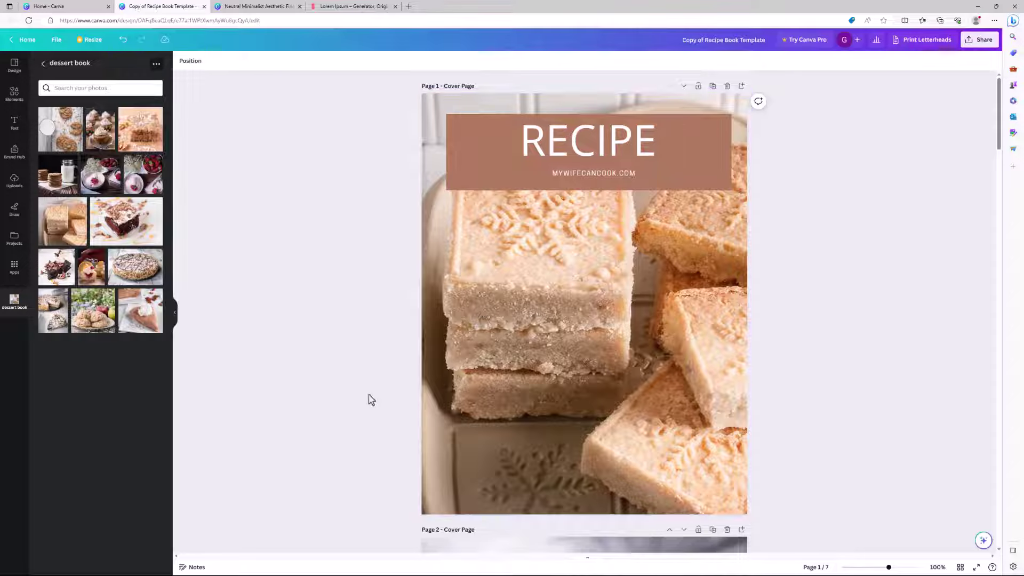
{"action": "scroll", "coordinate": [372, 400], "scroll_direction": "down", "scroll_amount": 5}
{"action": "scroll", "coordinate": [466, 338], "scroll_direction": "up", "scroll_amount": 4}
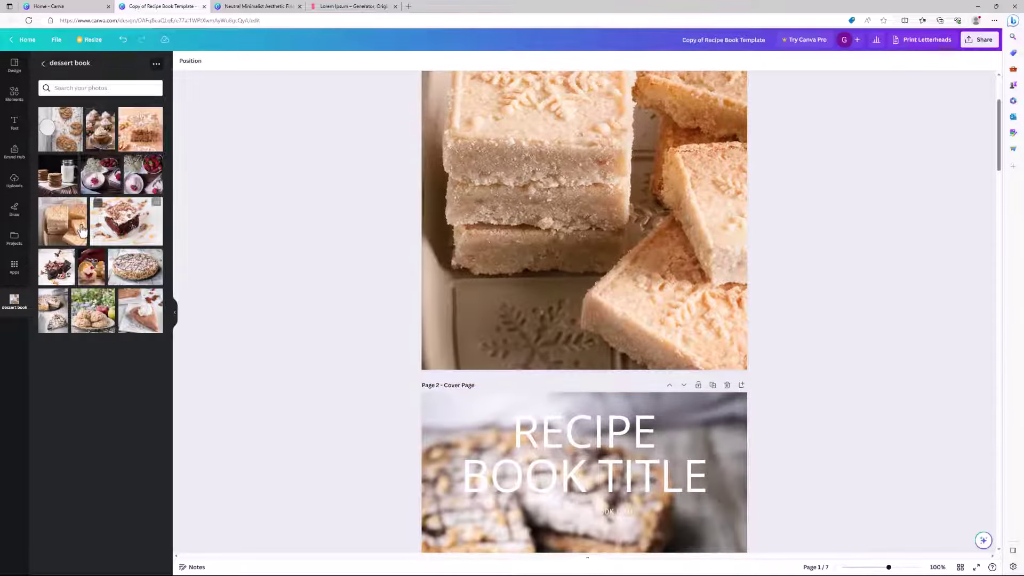
- Replace the cover backgrounds of pages 2 and 3 with the shortbread squares photo from the dessert book folder
{"action": "scroll", "coordinate": [393, 338], "scroll_direction": "down", "scroll_amount": 5}
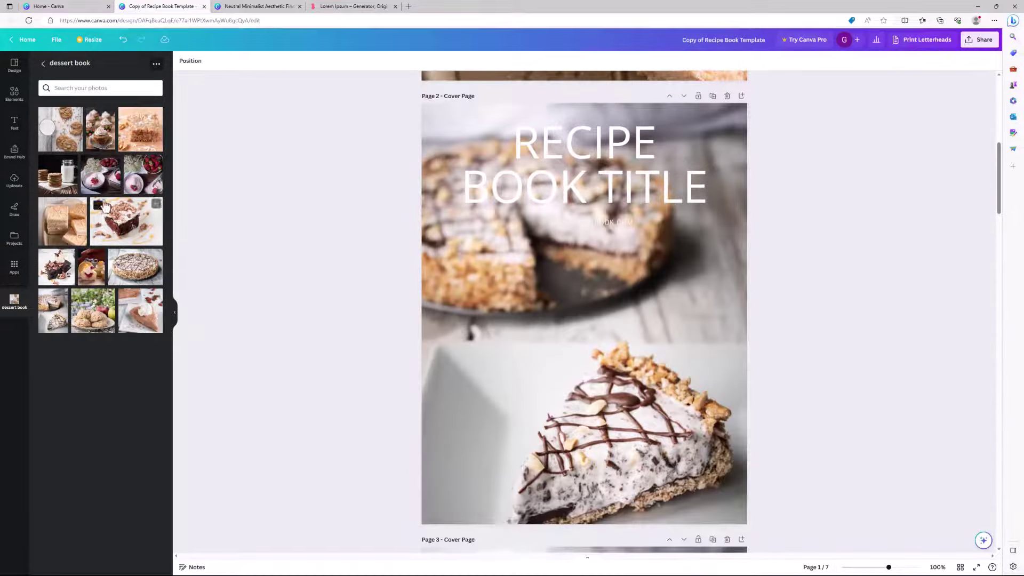
{"action": "left_click_drag", "start_coordinate": [73, 234], "coordinate": [436, 314]}
{"action": "scroll", "coordinate": [320, 299], "scroll_direction": "down", "scroll_amount": 5}
{"action": "scroll", "coordinate": [282, 289], "scroll_direction": "down", "scroll_amount": 5}
{"action": "left_click_drag", "start_coordinate": [63, 221], "coordinate": [464, 253]}
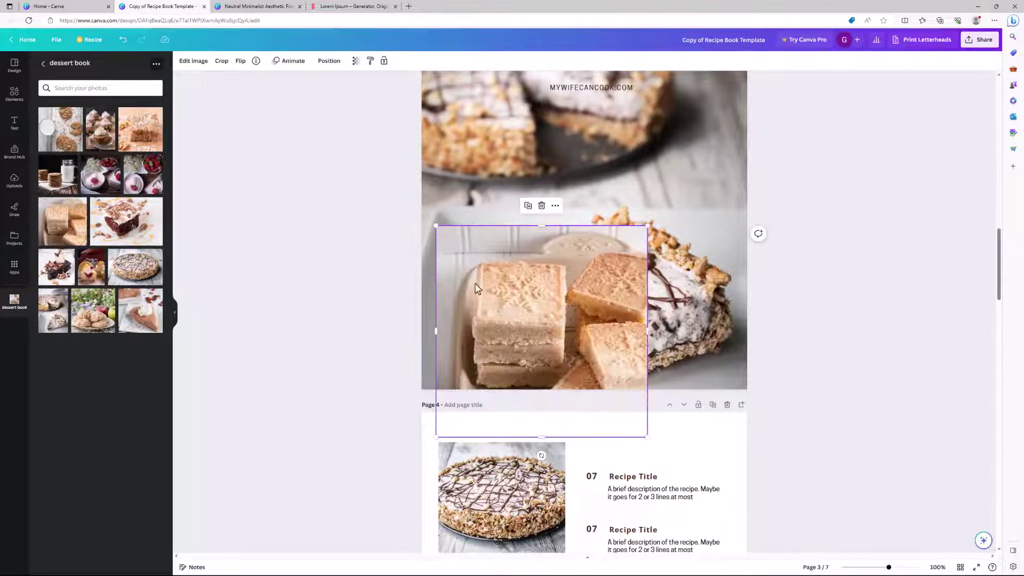
{"action": "left_click_drag", "start_coordinate": [477, 288], "coordinate": [455, 174]}
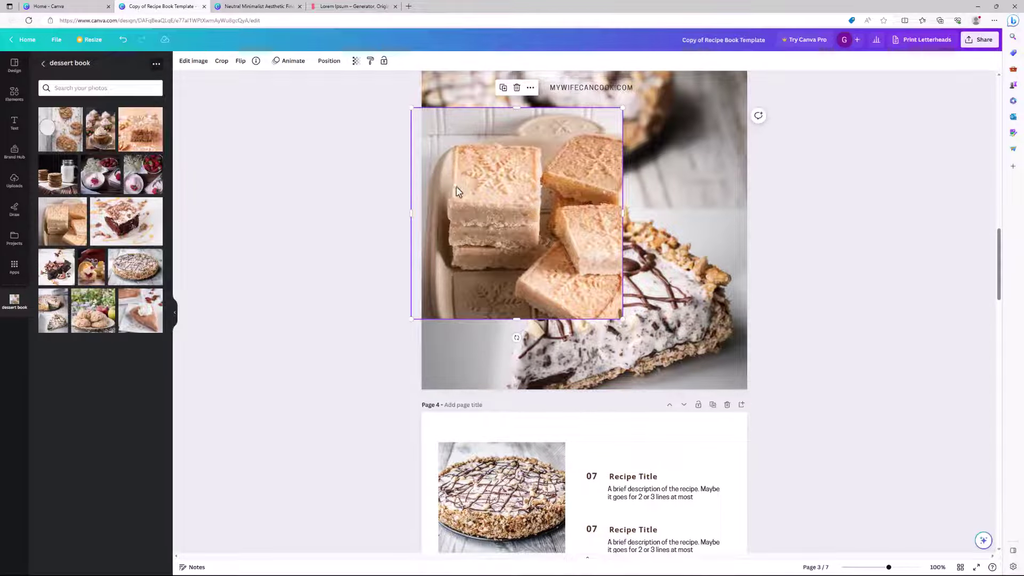
{"action": "key", "text": "Delete"}
{"action": "left_click_drag", "start_coordinate": [67, 220], "coordinate": [434, 181]}
- Examine how the white and black titles read against the shortbread photo on the cover page variants
{"action": "scroll", "coordinate": [433, 191], "scroll_direction": "up", "scroll_amount": 4}
{"action": "scroll", "coordinate": [437, 187], "scroll_direction": "down", "scroll_amount": 2}
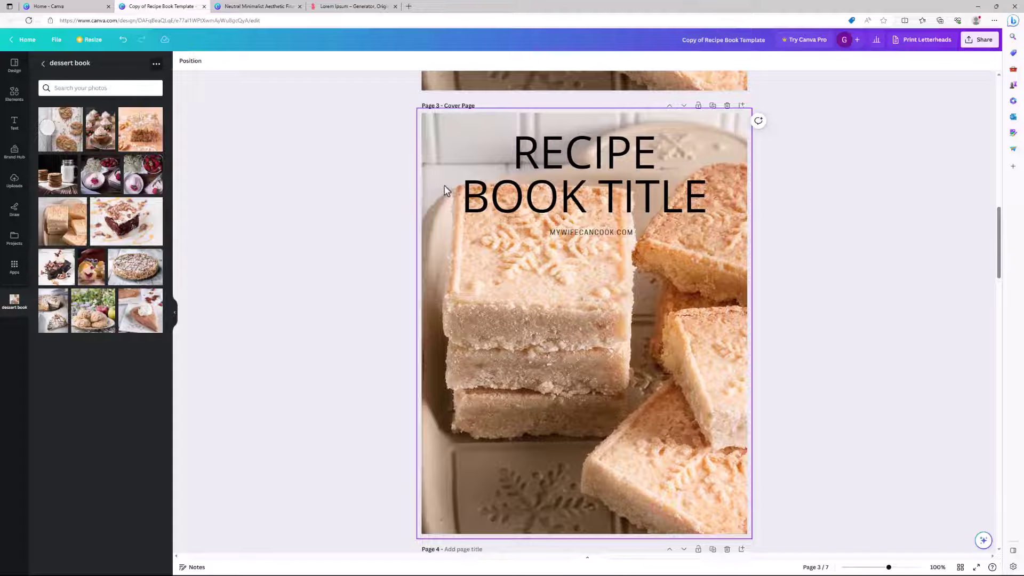
{"action": "scroll", "coordinate": [446, 191], "scroll_direction": "down", "scroll_amount": 1}
{"action": "scroll", "coordinate": [446, 191], "scroll_direction": "up", "scroll_amount": 2}
{"action": "scroll", "coordinate": [448, 193], "scroll_direction": "down", "scroll_amount": 1}
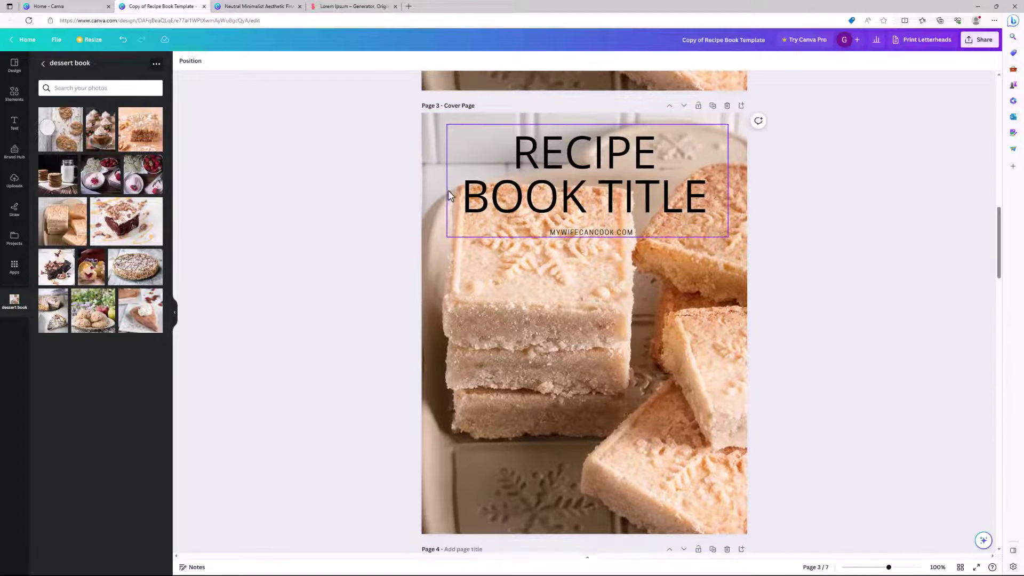
{"action": "scroll", "coordinate": [449, 192], "scroll_direction": "down", "scroll_amount": 1}
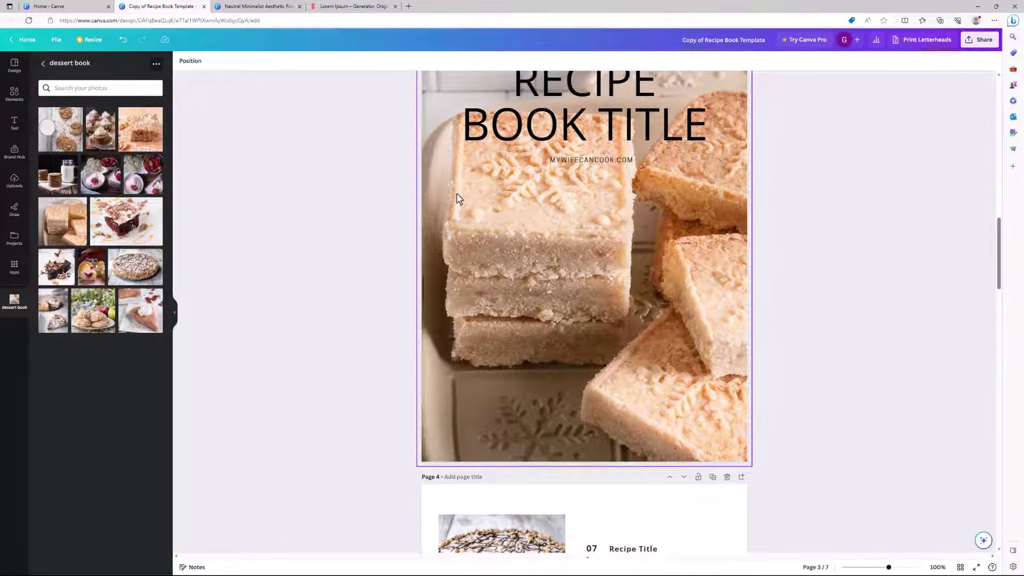
{"action": "left_click", "coordinate": [498, 273]}
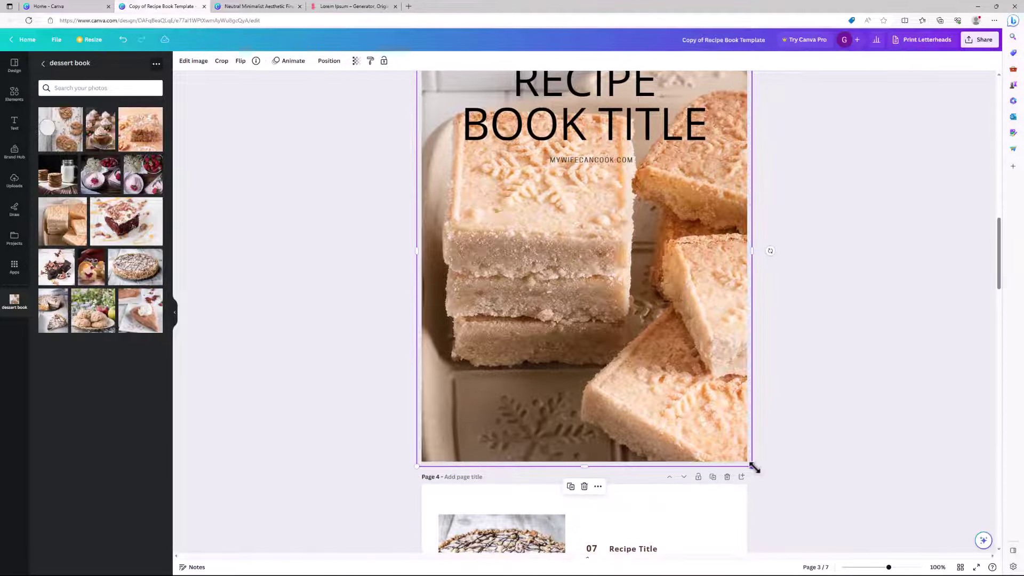
{"action": "mouse_move", "coordinate": [754, 468]}
{"action": "left_mouse_down"}
{"action": "mouse_move", "coordinate": [850, 551]}
{"action": "mouse_move", "coordinate": [776, 465]}
{"action": "mouse_move", "coordinate": [760, 468]}
{"action": "left_mouse_up"}
{"action": "scroll", "coordinate": [733, 367], "scroll_direction": "up", "scroll_amount": 4}
{"action": "scroll", "coordinate": [565, 301], "scroll_direction": "up", "scroll_amount": 4}
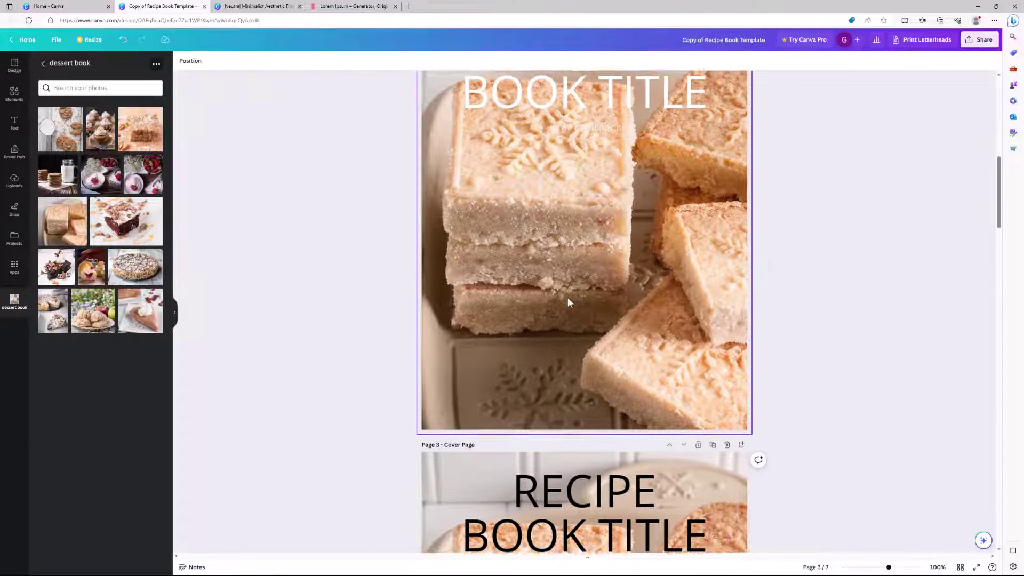
{"action": "scroll", "coordinate": [569, 294], "scroll_direction": "up", "scroll_amount": 1}
{"action": "scroll", "coordinate": [582, 288], "scroll_direction": "down", "scroll_amount": 5}
{"action": "scroll", "coordinate": [597, 368], "scroll_direction": "up", "scroll_amount": 3}
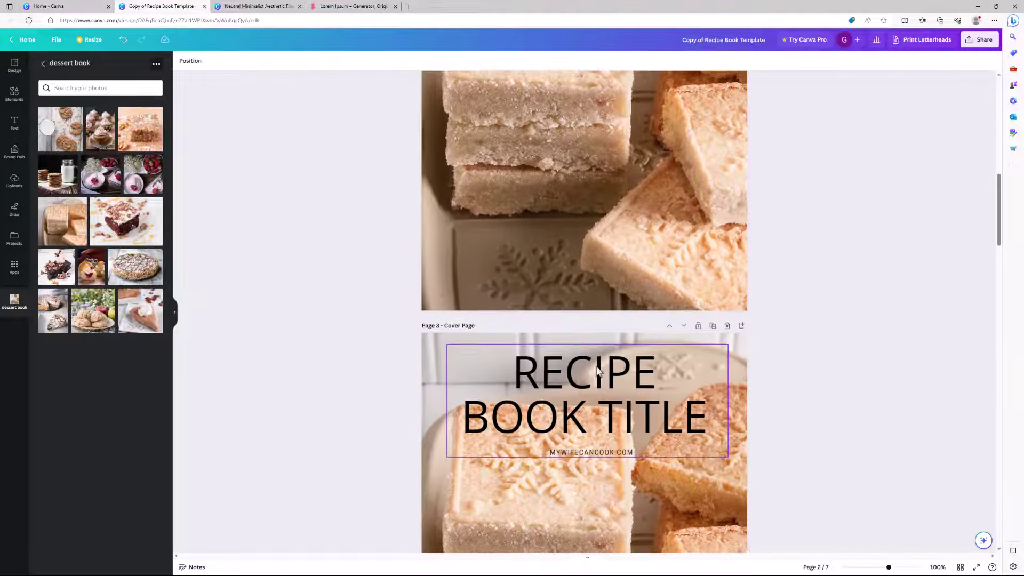
{"action": "scroll", "coordinate": [597, 370], "scroll_direction": "down", "scroll_amount": 1}
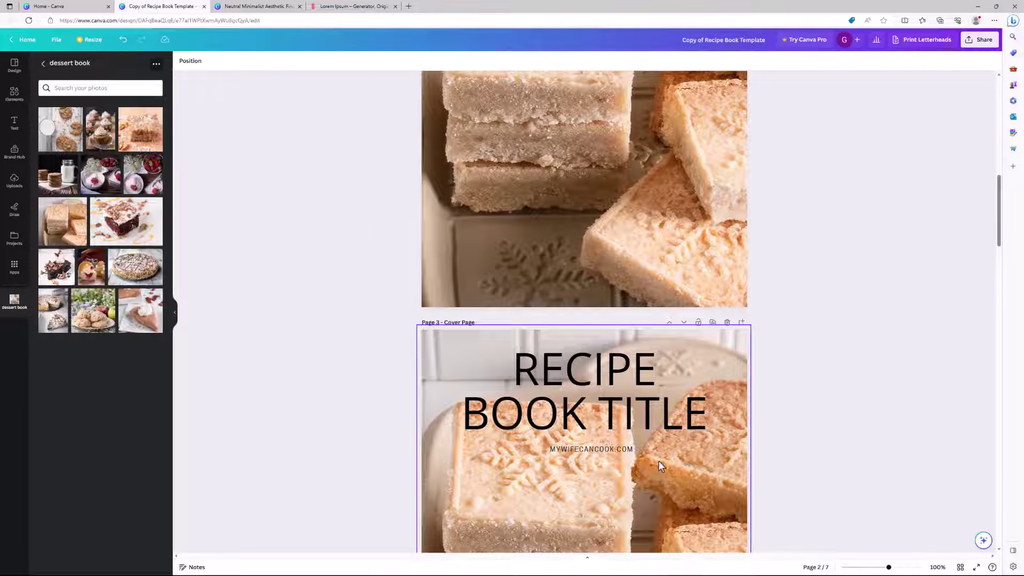
- Delete the cover variants on pages 1 and 2, keeping only the page 3 cover with the black title
{"action": "scroll", "coordinate": [658, 460], "scroll_direction": "up", "scroll_amount": 3}
{"action": "scroll", "coordinate": [641, 420], "scroll_direction": "down", "scroll_amount": 4}
{"action": "scroll", "coordinate": [639, 416], "scroll_direction": "up", "scroll_amount": 7}
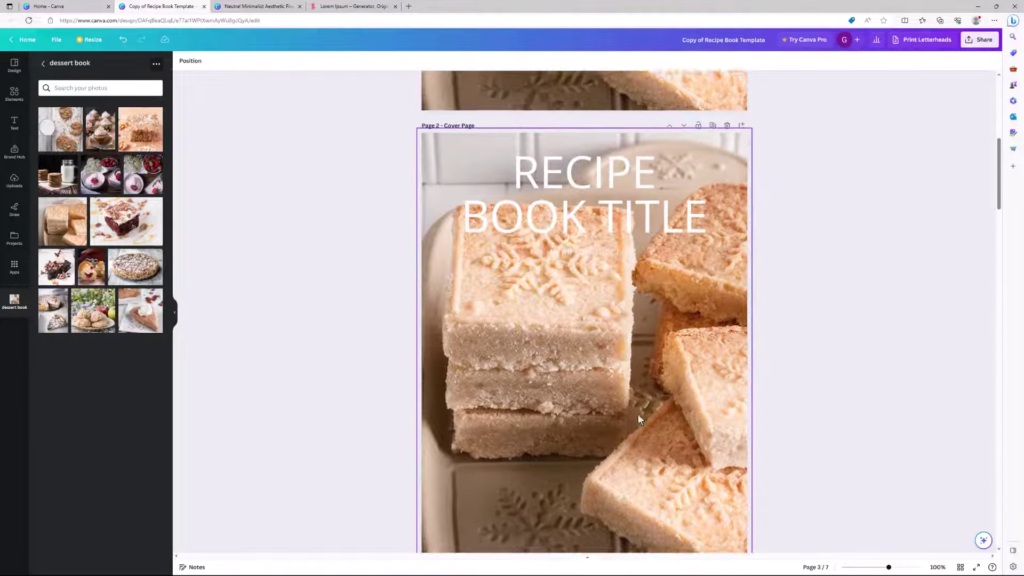
{"action": "left_click", "coordinate": [727, 169]}
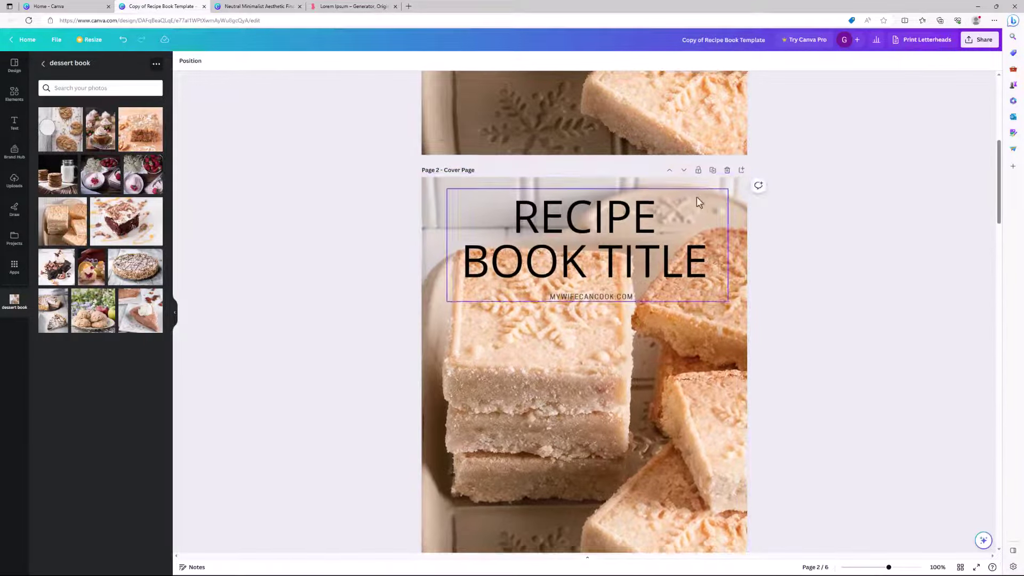
{"action": "left_click", "coordinate": [728, 87]}
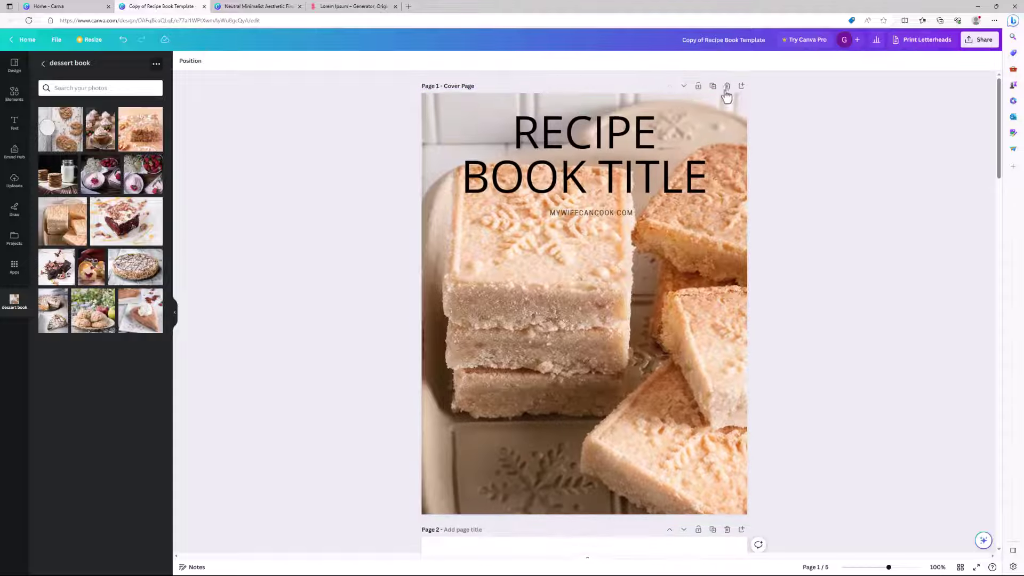
- Duplicate the recipe list page on page 2 to add a second page of recipe entries
{"action": "scroll", "coordinate": [645, 229], "scroll_direction": "down", "scroll_amount": 10}
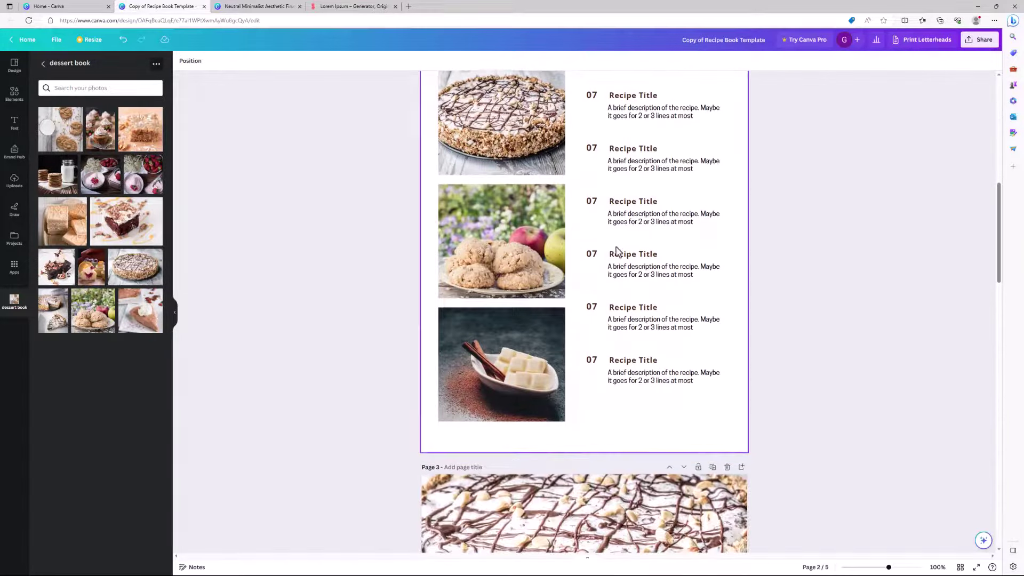
{"action": "scroll", "coordinate": [613, 267], "scroll_direction": "up", "scroll_amount": 4}
{"action": "scroll", "coordinate": [614, 262], "scroll_direction": "down", "scroll_amount": 2}
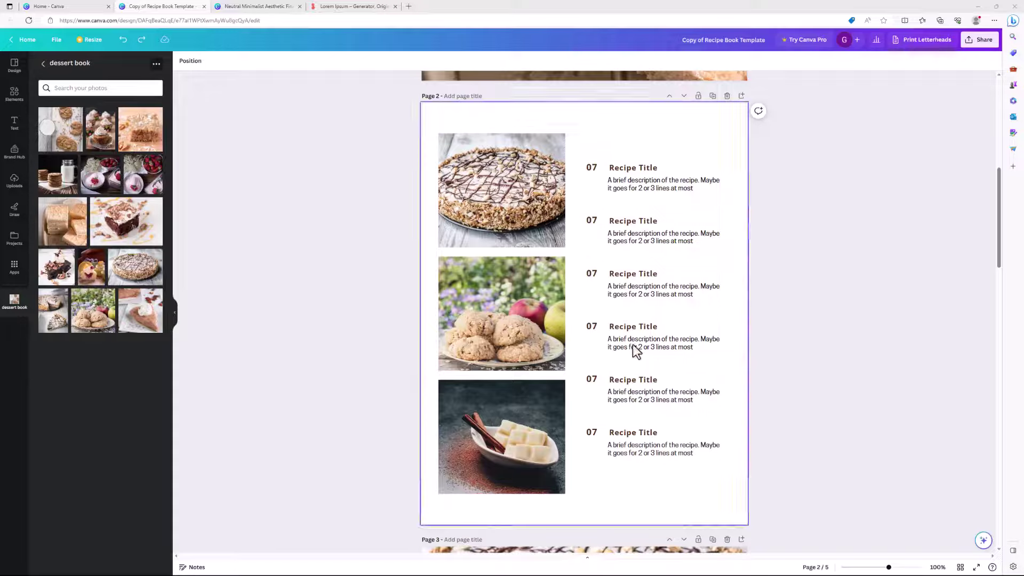
{"action": "left_click", "coordinate": [714, 97]}
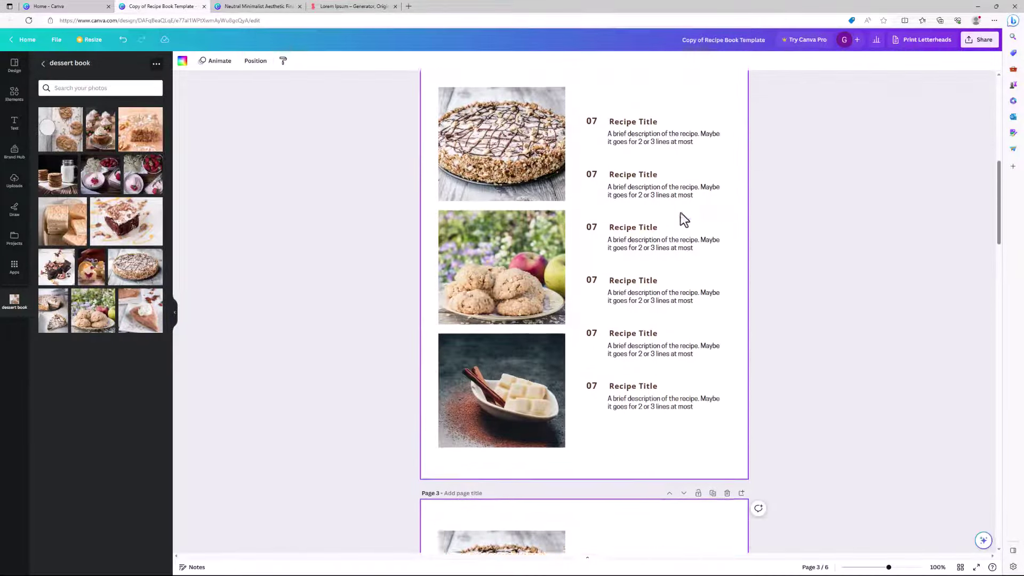
{"action": "scroll", "coordinate": [631, 191], "scroll_direction": "up", "scroll_amount": 1}
{"action": "scroll", "coordinate": [640, 298], "scroll_direction": "down", "scroll_amount": 8}
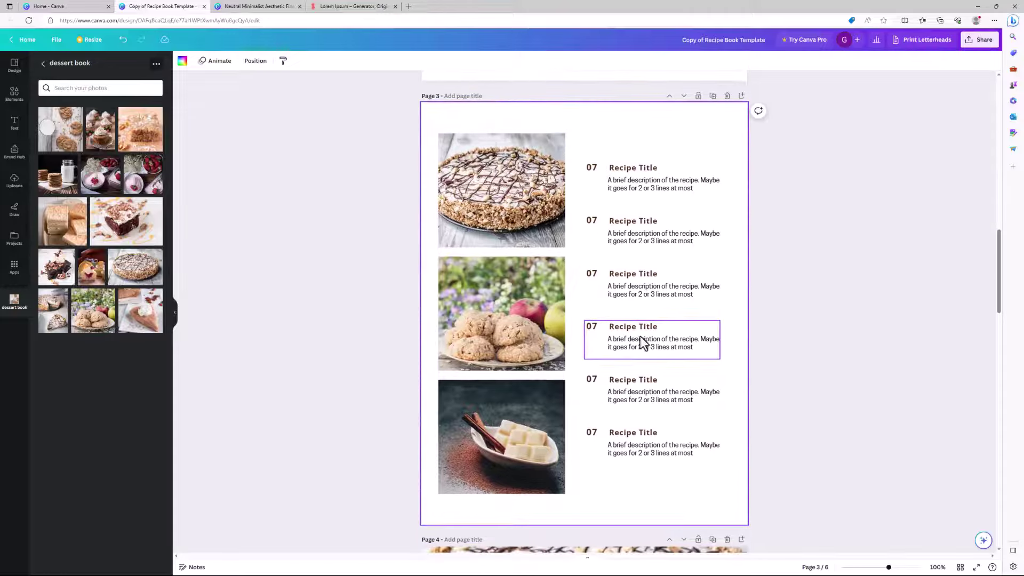
{"action": "scroll", "coordinate": [628, 460], "scroll_direction": "down", "scroll_amount": 4}
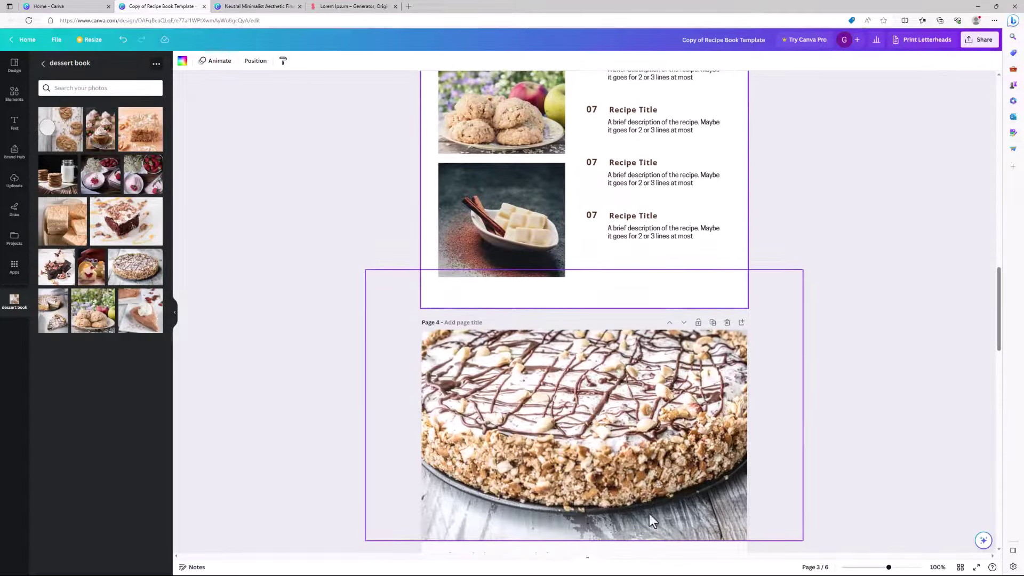
{"action": "scroll", "coordinate": [671, 510], "scroll_direction": "up", "scroll_amount": 5}
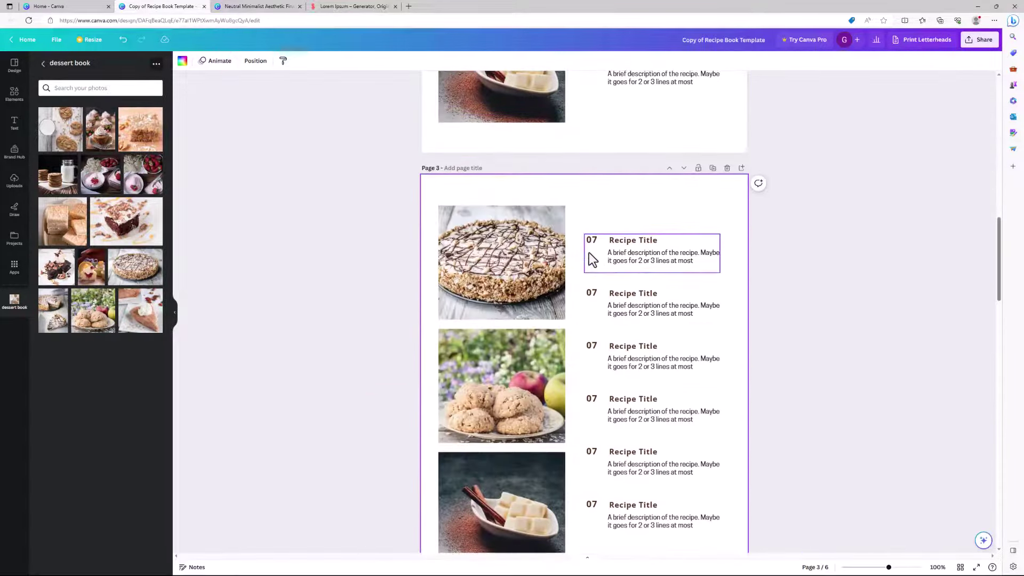
{"action": "scroll", "coordinate": [605, 351], "scroll_direction": "up", "scroll_amount": 5}
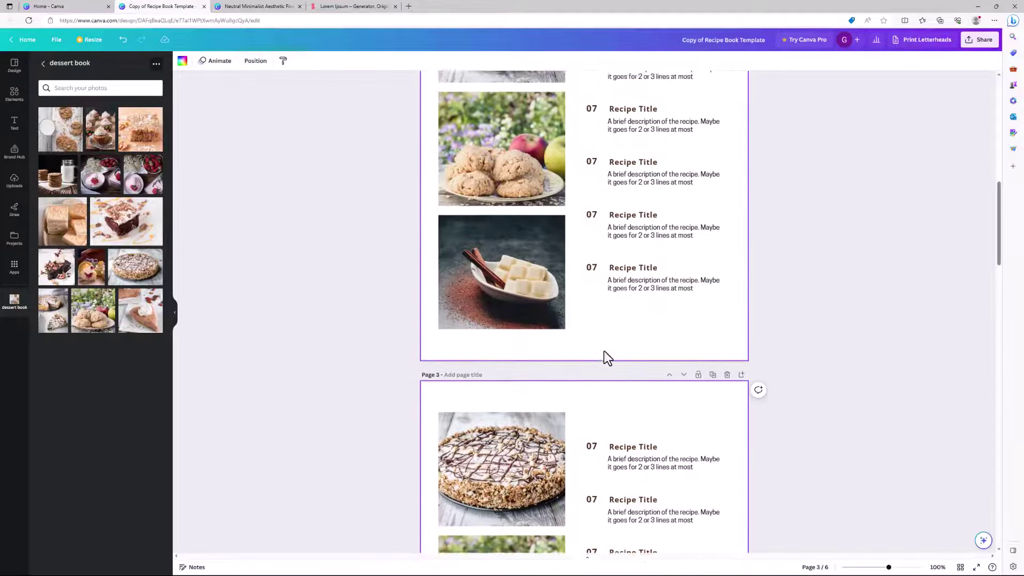
{"action": "scroll", "coordinate": [603, 344], "scroll_direction": "up", "scroll_amount": 1}
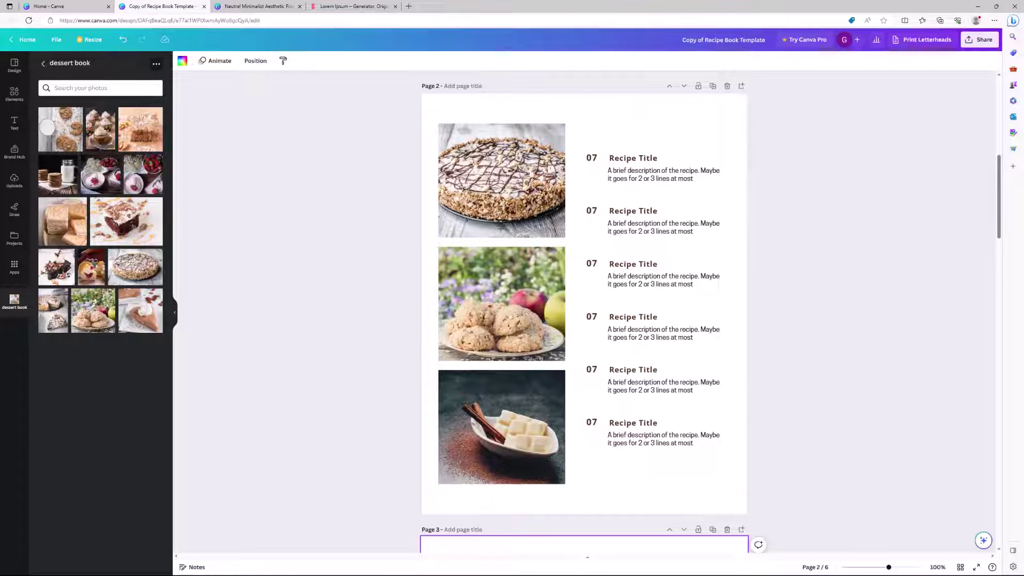
- Title the first three recipe entries on page 2 Chubby Hubby Peanut Butter Ice Cream Pie, Apple Cinnamon Oatmeal Cookies and Pumpkin Cupcakes with Buttercream Frosting
{"action": "left_click_drag", "start_coordinate": [1023, 114], "coordinate": [867, 147]}
{"action": "left_click", "coordinate": [853, 320]}
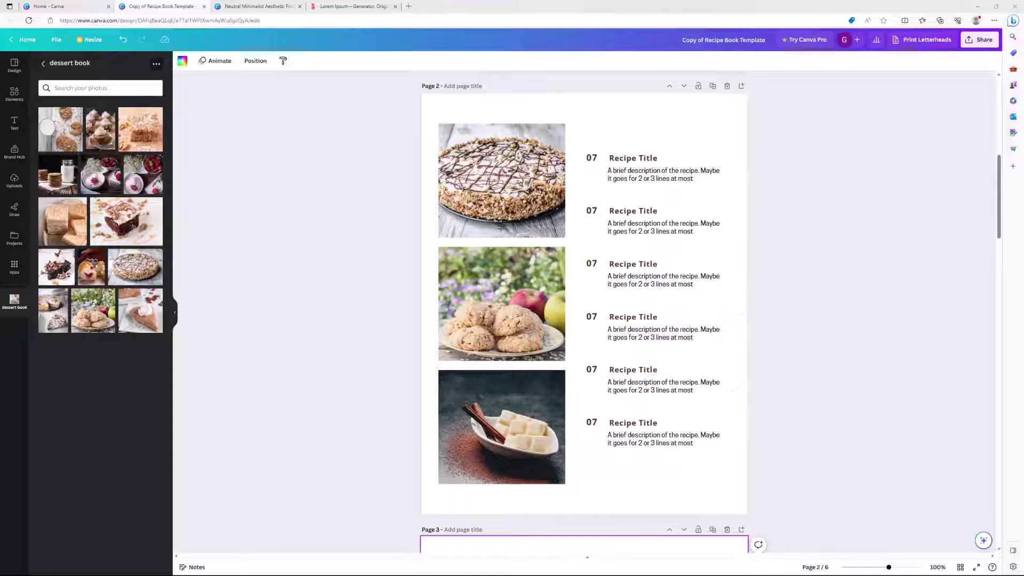
{"action": "left_click", "coordinate": [652, 159]}
{"action": "key", "text": "ctrl+a"}
{"action": "type", "text": "Chubby Hubby Peanut Butter Ice Cream Pie"}
{"action": "double_click", "coordinate": [633, 211]}
{"action": "key", "text": "ctrl+a"}
{"action": "type", "text": "Apple Cinnamon Oatmeal Cookies"}
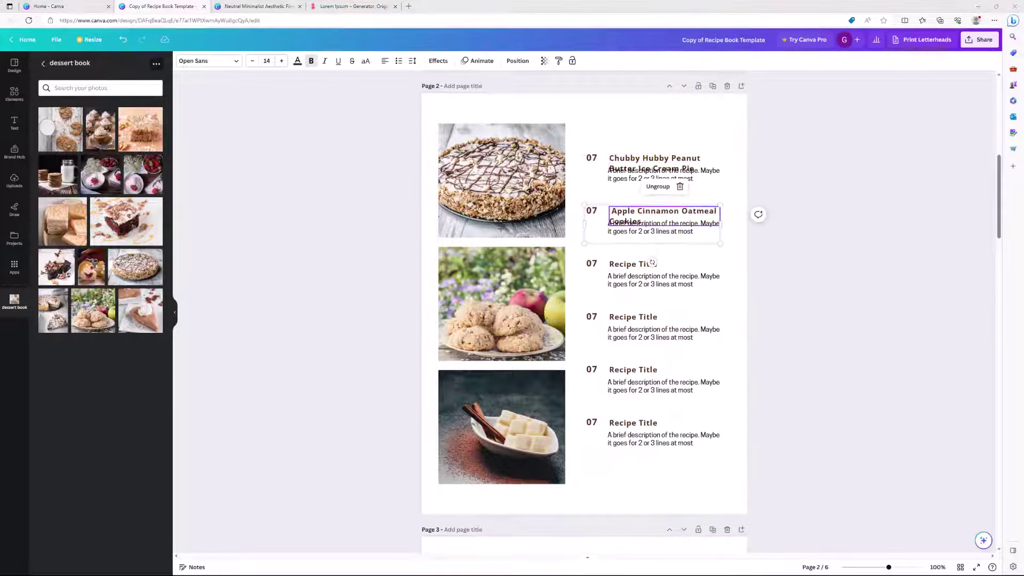
{"action": "double_click", "coordinate": [633, 264]}
{"action": "key", "text": "ctrl+a"}
{"action": "type", "text": "Pumpkin Cupcakes with Buttercream Frosting"}
- Title the last three recipe entries on page 2 Grandma's Easy Shortbread Cookies, Chocolate Hershey Bar Pie Recipe and Heath Bar Cake
{"action": "double_click", "coordinate": [633, 317]}
{"action": "key", "text": "ctrl+a"}
{"action": "type", "text": "Grandma's Easy Shortbread Cookies"}
{"action": "double_click", "coordinate": [630, 371]}
{"action": "key", "text": "ctrl+a"}
{"action": "type", "text": "Chocolate Hershey Bar Pie Recipe"}
{"action": "double_click", "coordinate": [633, 422]}
{"action": "key", "text": "ctrl+a"}
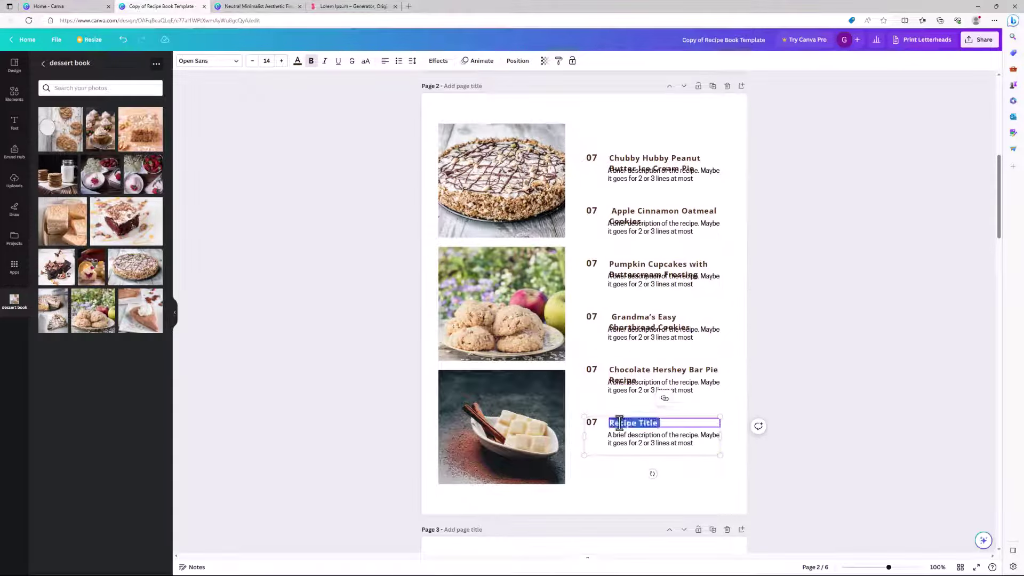
{"action": "type", "text": "Heath Bar Cake"}
{"action": "left_click", "coordinate": [762, 342]}
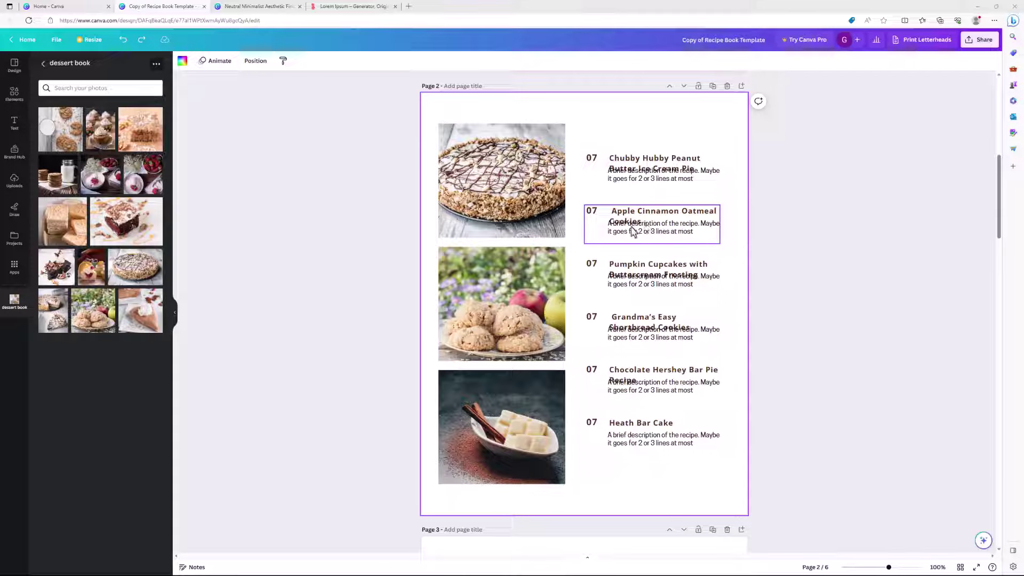
- Ungroup the number, title and description of the first recipe entry on page 2
{"action": "left_click", "coordinate": [636, 181]}
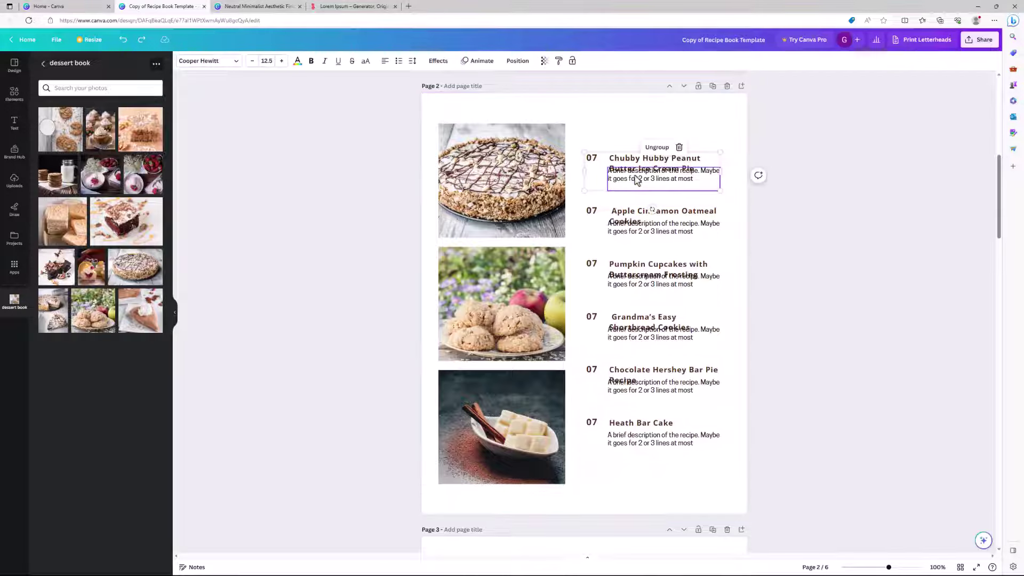
{"action": "left_click", "coordinate": [657, 148]}
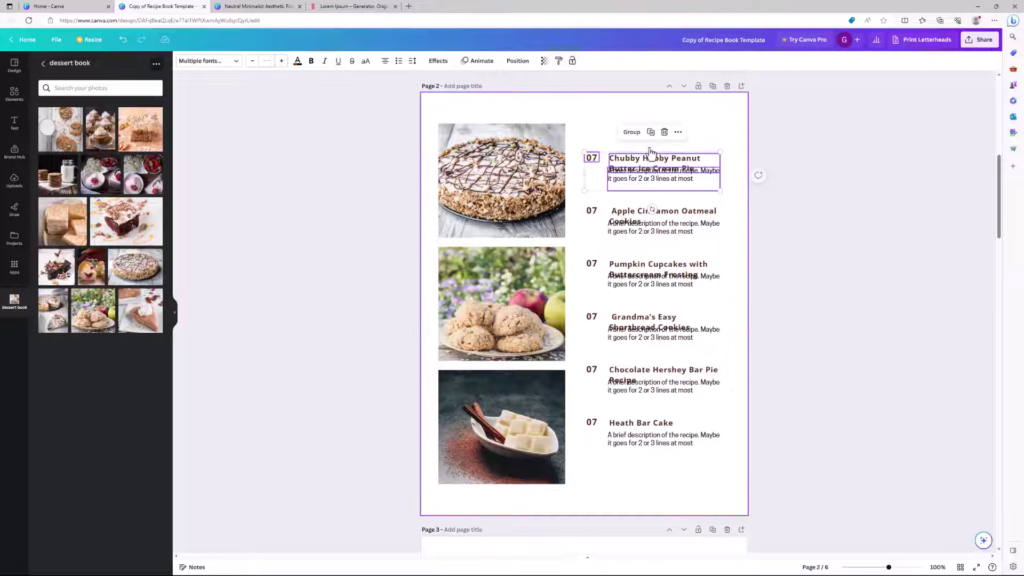
{"action": "left_click", "coordinate": [699, 138]}
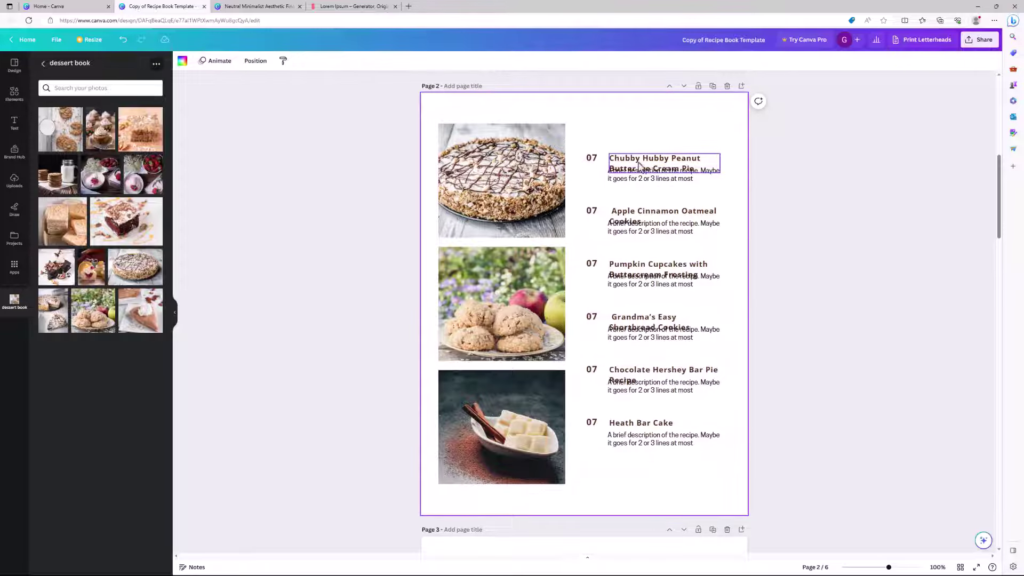
- Shorten the first recipe title on page 2 to Chubby Hubby Peanut
{"action": "left_click", "coordinate": [643, 169]}
{"action": "left_click", "coordinate": [626, 174]}
{"action": "left_click", "coordinate": [620, 169]}
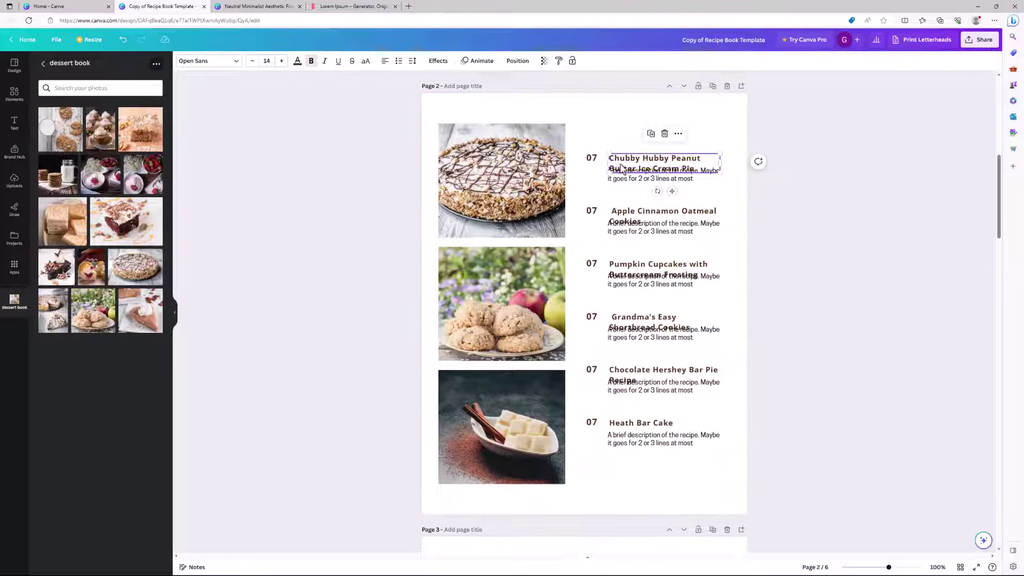
{"action": "left_click", "coordinate": [621, 172]}
{"action": "left_click", "coordinate": [622, 162]}
{"action": "left_click_drag", "start_coordinate": [641, 172], "coordinate": [691, 170]}
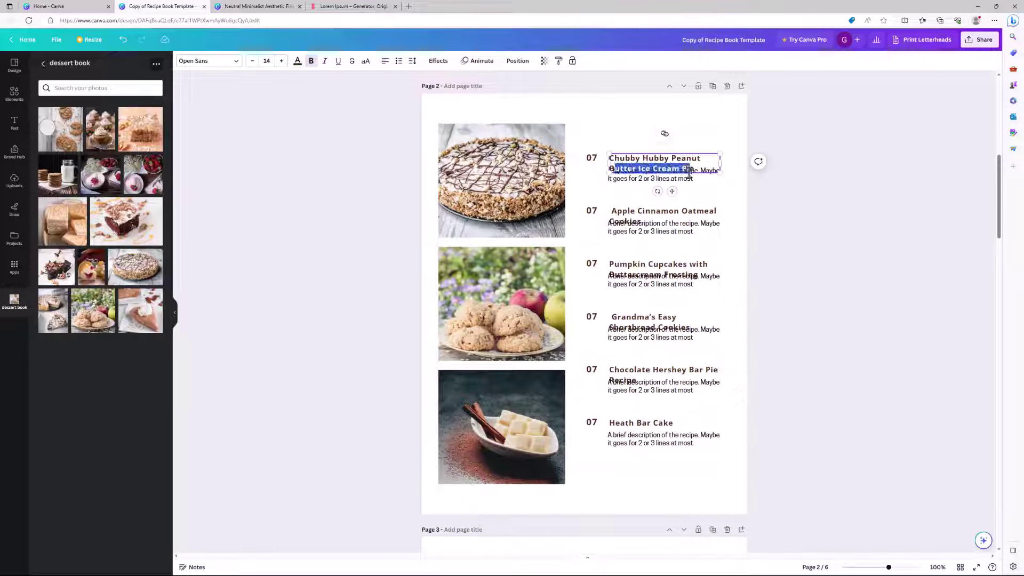
{"action": "key", "text": "BackSpace"}
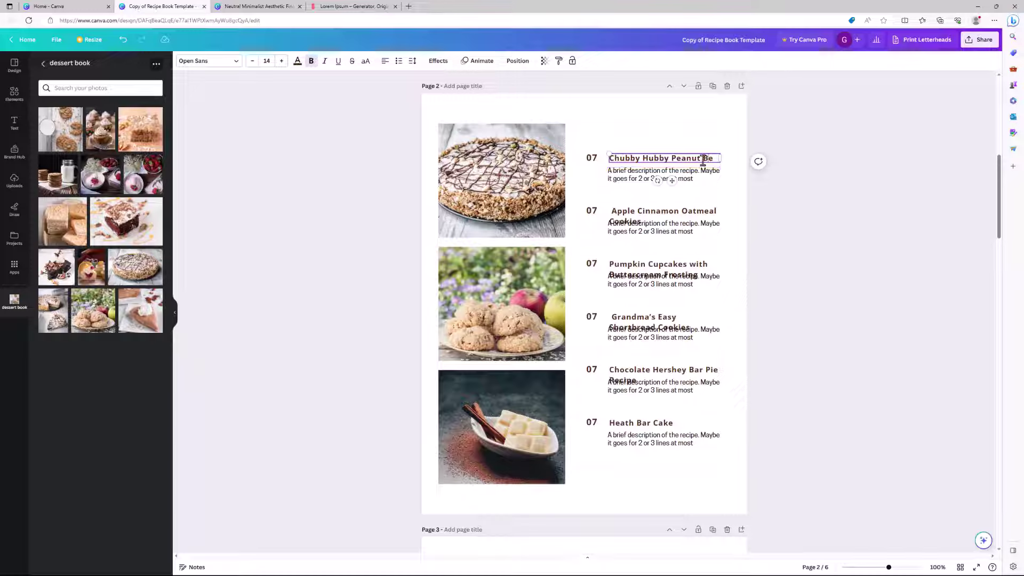
{"action": "key", "text": "BackSpace"}
{"action": "key", "text": "BackSpace"}
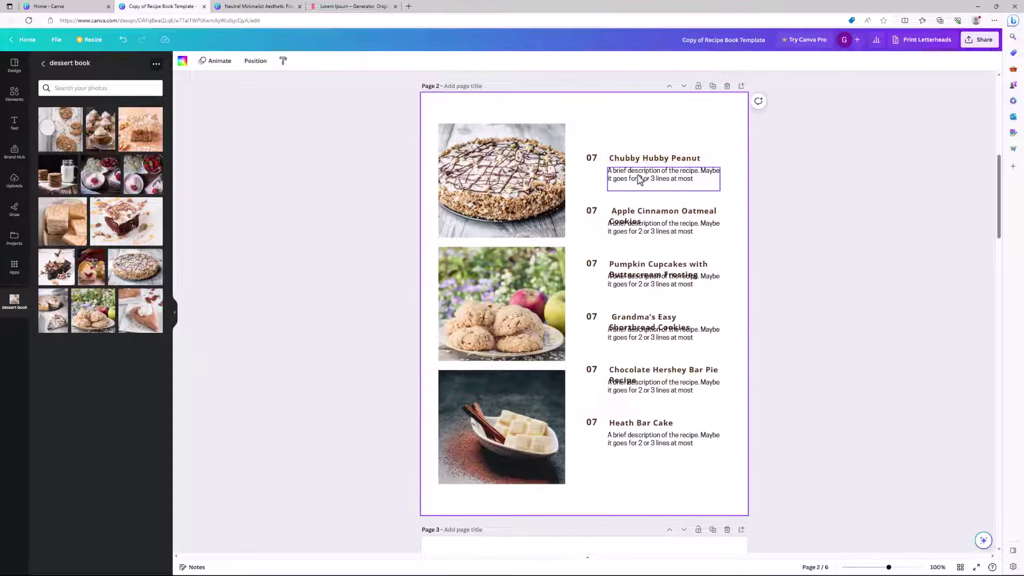
- Align the first recipe's description with the Chubby Hubby Peanut title and group the title and description together
{"action": "left_click_drag", "start_coordinate": [636, 177], "coordinate": [638, 173]}
{"action": "left_click", "coordinate": [608, 131]}
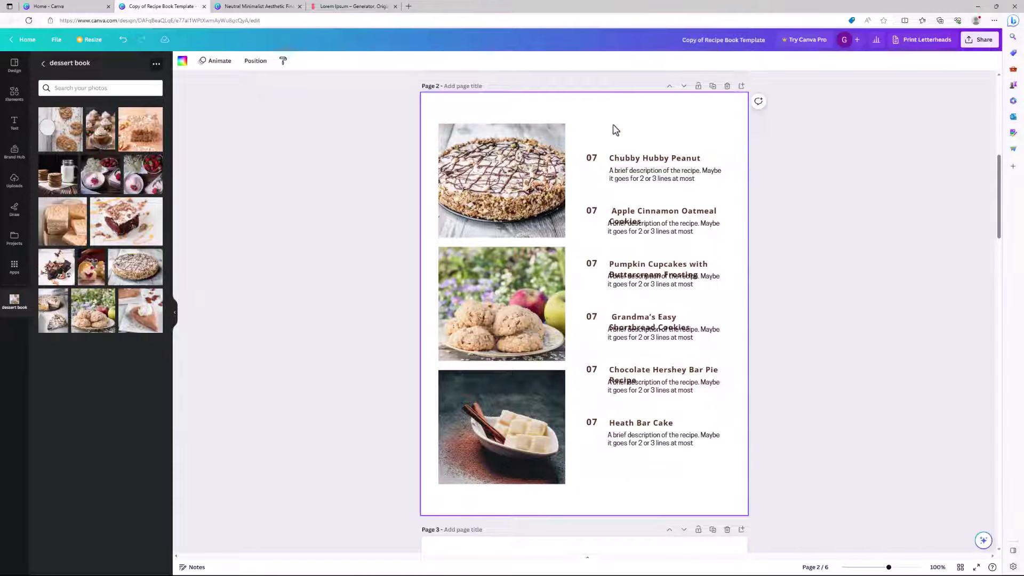
{"action": "left_click_drag", "start_coordinate": [618, 121], "coordinate": [692, 193]}
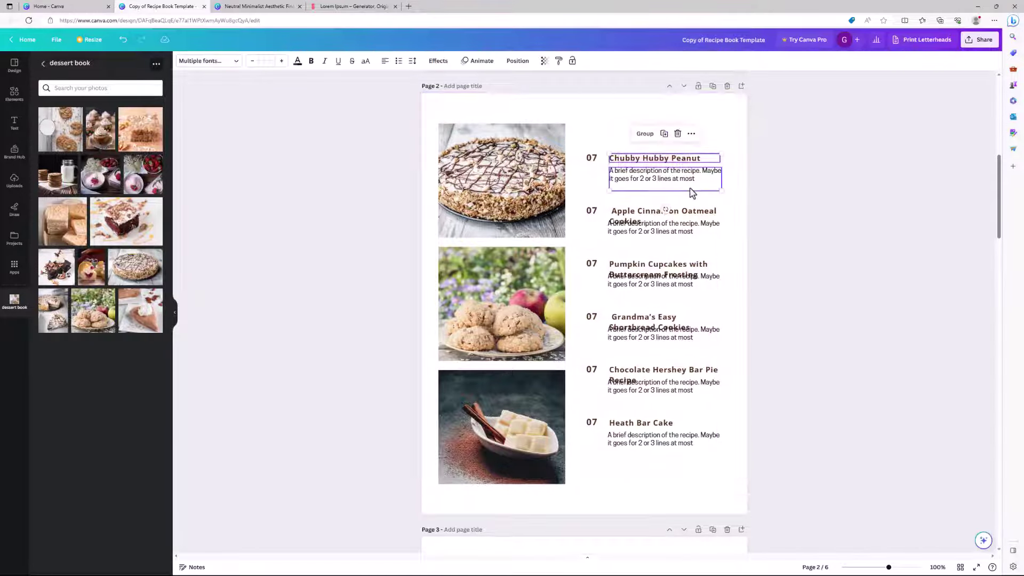
{"action": "left_click", "coordinate": [646, 135]}
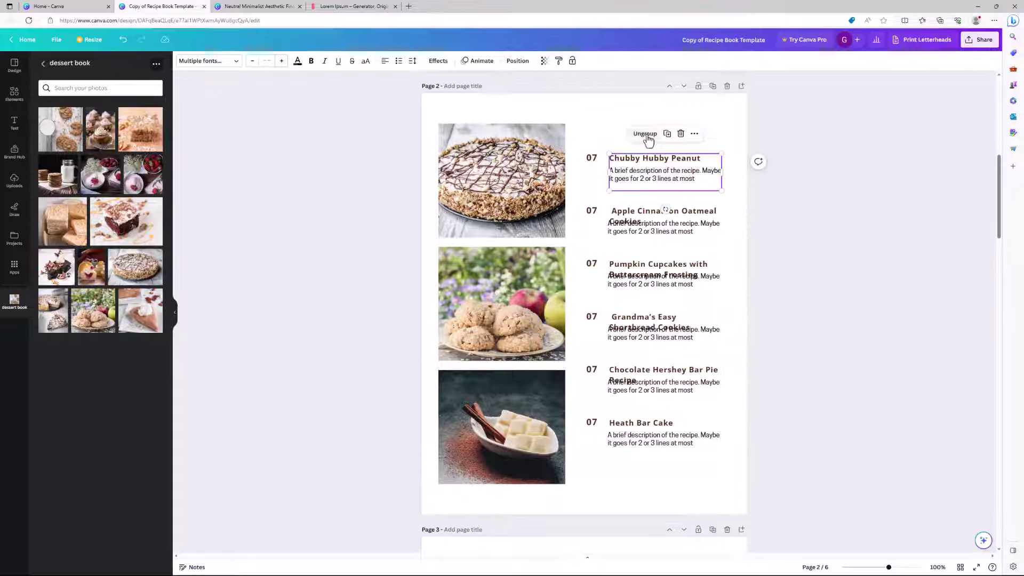
- Add a second line reading Ice Cream Pie to the Chubby Hubby Peanut title on page 2
{"action": "left_click", "coordinate": [693, 159]}
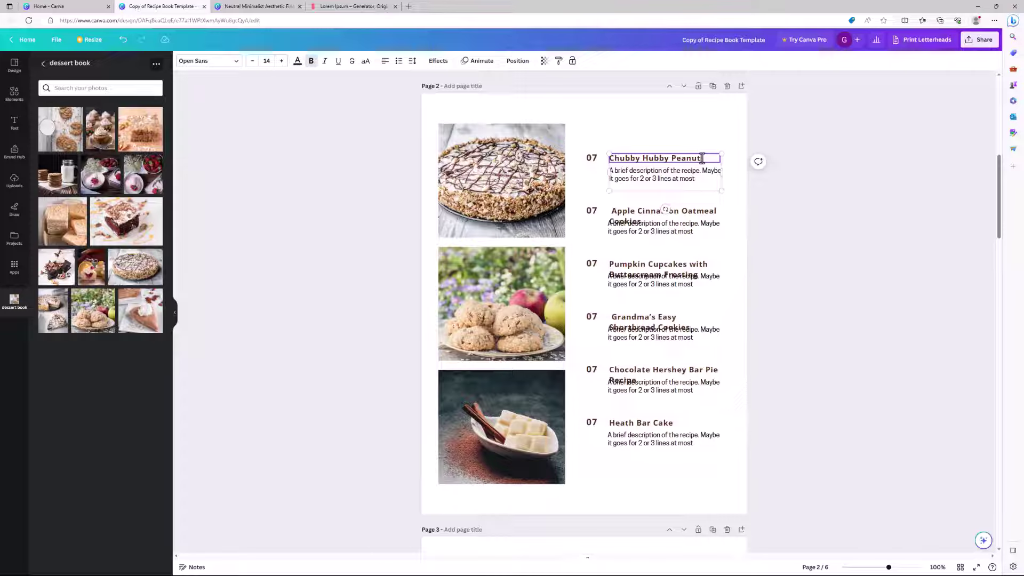
{"action": "key", "text": "Return"}
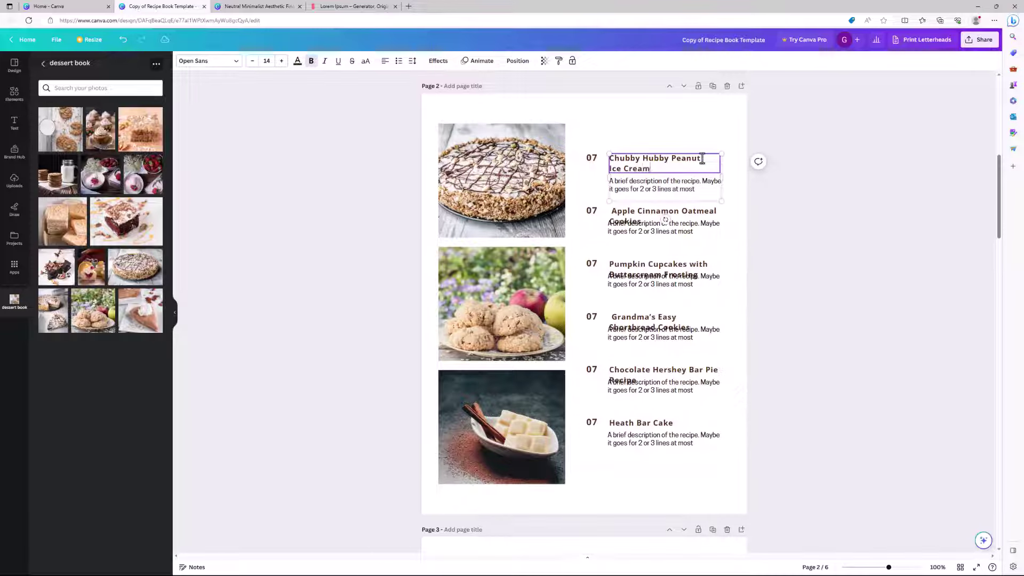
{"action": "left_click", "coordinate": [661, 138]}
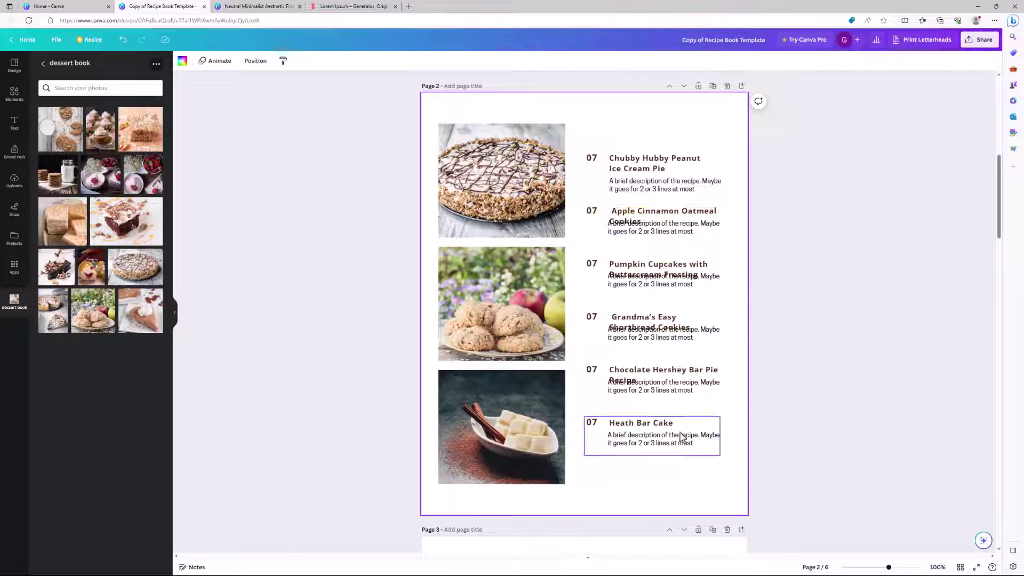
- Ungroup the remaining five recipe entries on page 2 and move the second and third descriptions below their two-line titles
{"action": "left_click_drag", "start_coordinate": [709, 475], "coordinate": [612, 207]}
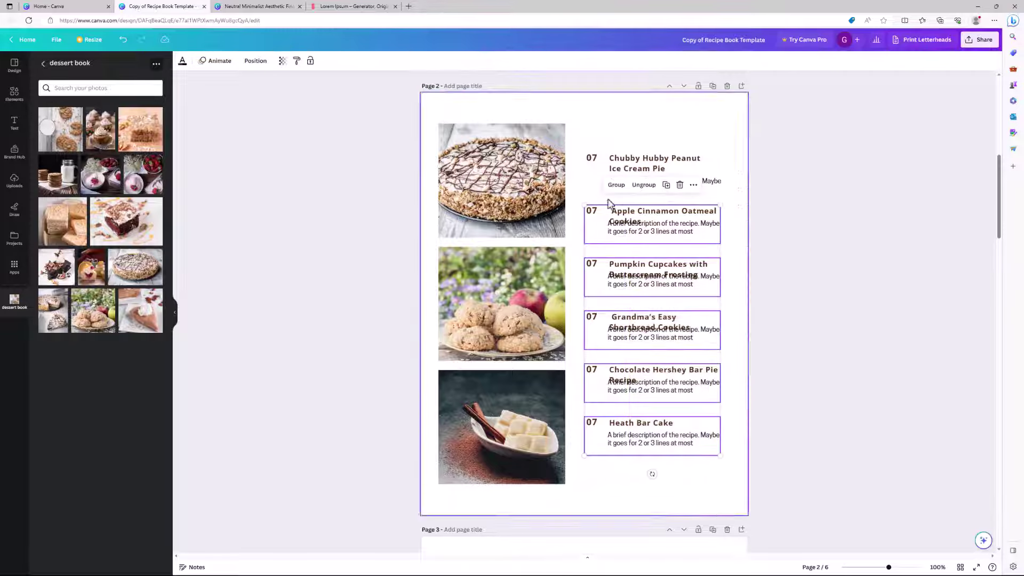
{"action": "right_click", "coordinate": [636, 239]}
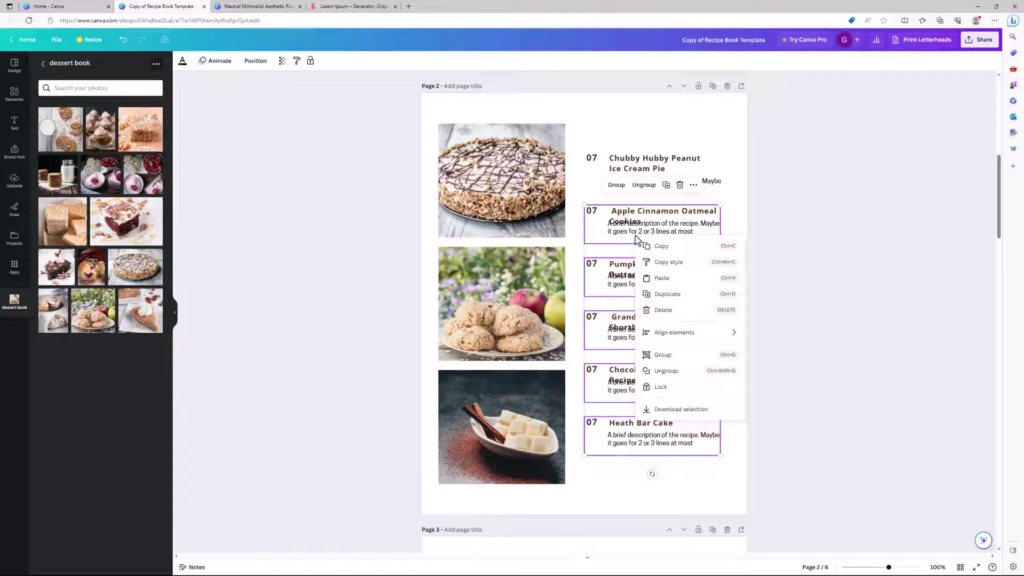
{"action": "left_click", "coordinate": [643, 185]}
{"action": "left_click", "coordinate": [661, 304]}
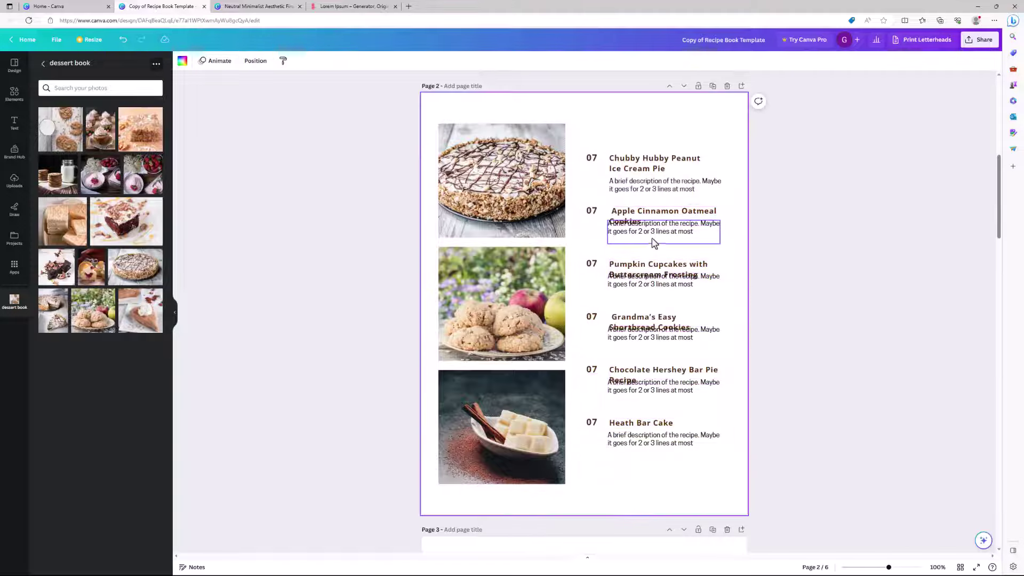
{"action": "left_click_drag", "start_coordinate": [655, 227], "coordinate": [656, 246]}
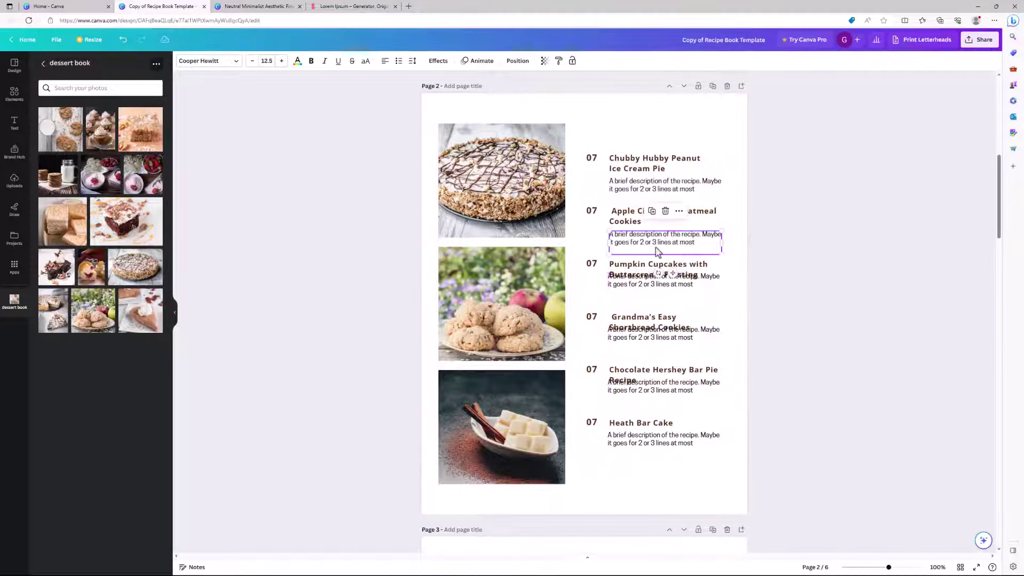
{"action": "left_click_drag", "start_coordinate": [628, 294], "coordinate": [630, 298]}
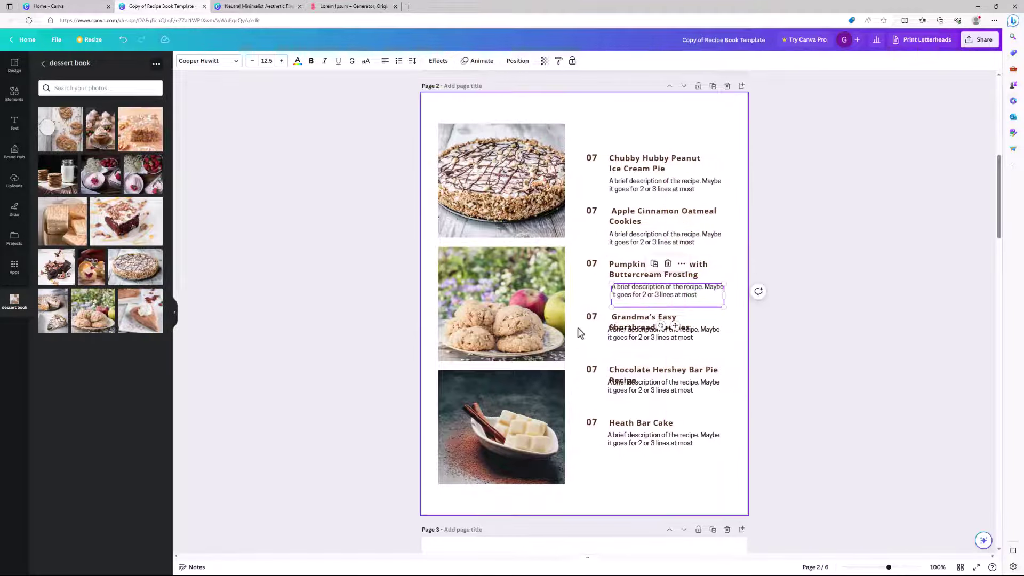
- Shift the numbers, titles and descriptions of the last three recipe entries slightly down page 2
{"action": "left_click_drag", "start_coordinate": [575, 314], "coordinate": [665, 454]}
{"action": "key", "text": "Down"}
{"action": "key", "text": "Down"}
{"action": "key", "text": "Down"}
{"action": "key", "text": "Down"}
{"action": "key", "text": "Down"}
{"action": "key", "text": "Down"}
{"action": "key", "text": "Down"}
{"action": "key", "text": "Down"}
{"action": "key", "text": "Down"}
{"action": "key", "text": "Down"}
{"action": "key", "text": "Down"}
{"action": "key", "text": "Down"}
{"action": "key", "text": "Down"}
{"action": "key", "text": "Down"}
{"action": "key", "text": "Down"}
{"action": "key", "text": "Down"}
{"action": "key", "text": "Down"}
{"action": "key", "text": "Down"}
{"action": "key", "text": "Down"}
{"action": "key", "text": "Down"}
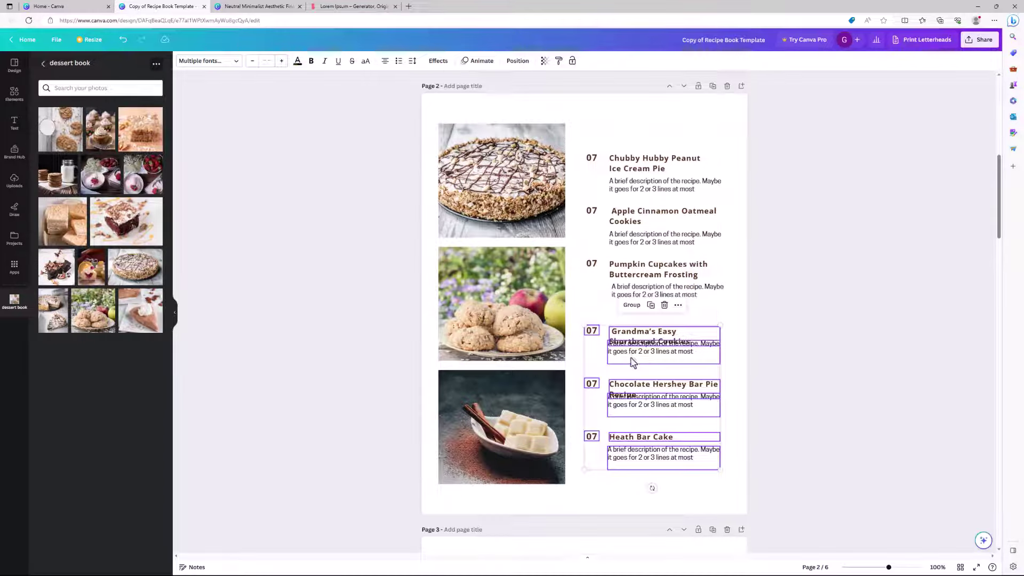
{"action": "left_click", "coordinate": [738, 350]}
- Move the Grandma's Easy Shortbread Cookies and Chocolate Hershey Bar Pie Recipe descriptions below their two-line titles
{"action": "left_click", "coordinate": [662, 353]}
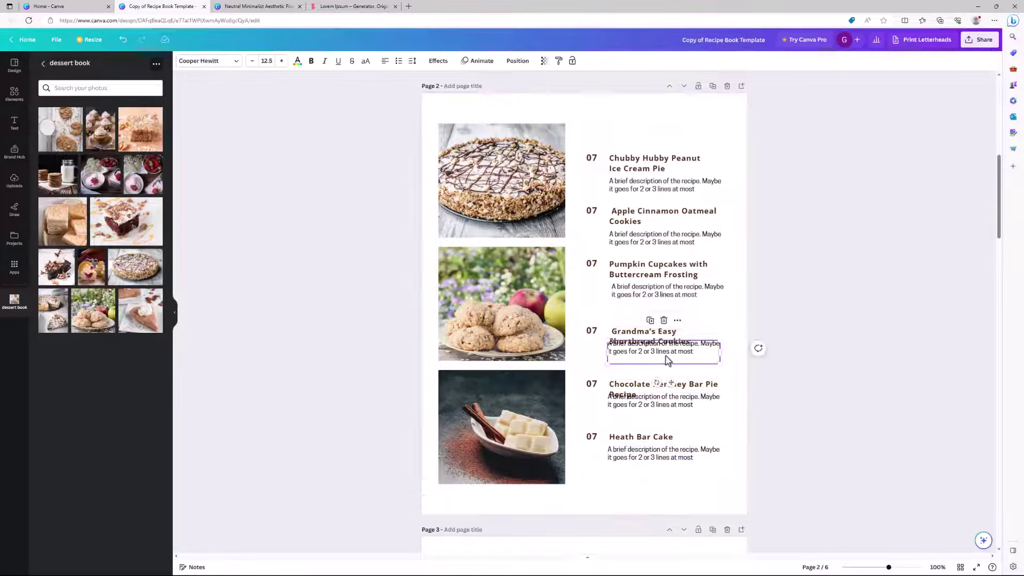
{"action": "left_click_drag", "start_coordinate": [663, 353], "coordinate": [666, 366]}
{"action": "left_click_drag", "start_coordinate": [654, 406], "coordinate": [641, 411]}
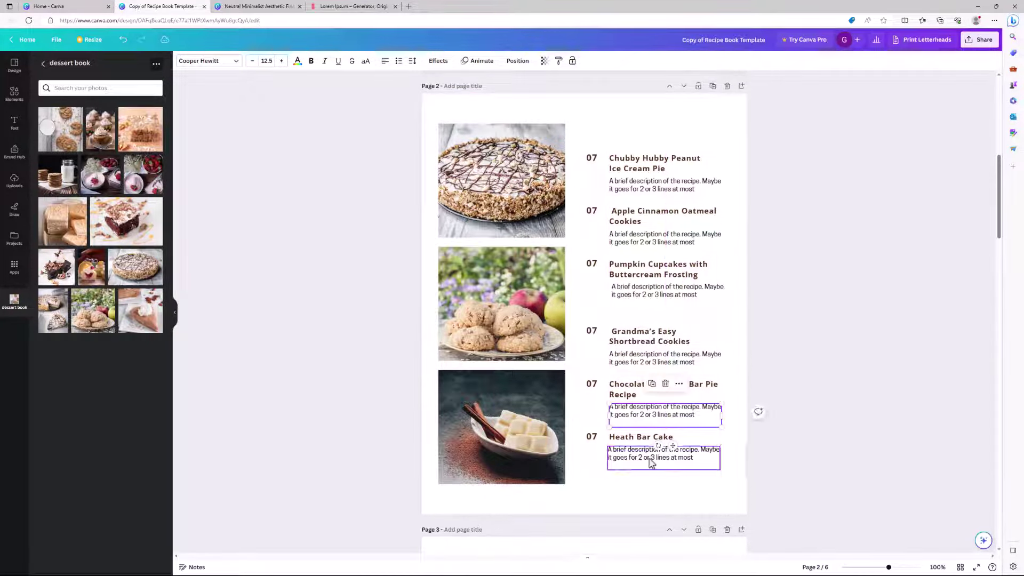
- Group the title with its description for Heath Bar Cake and for Chocolate Hershey Bar Pie Recipe
{"action": "left_click", "coordinate": [648, 461]}
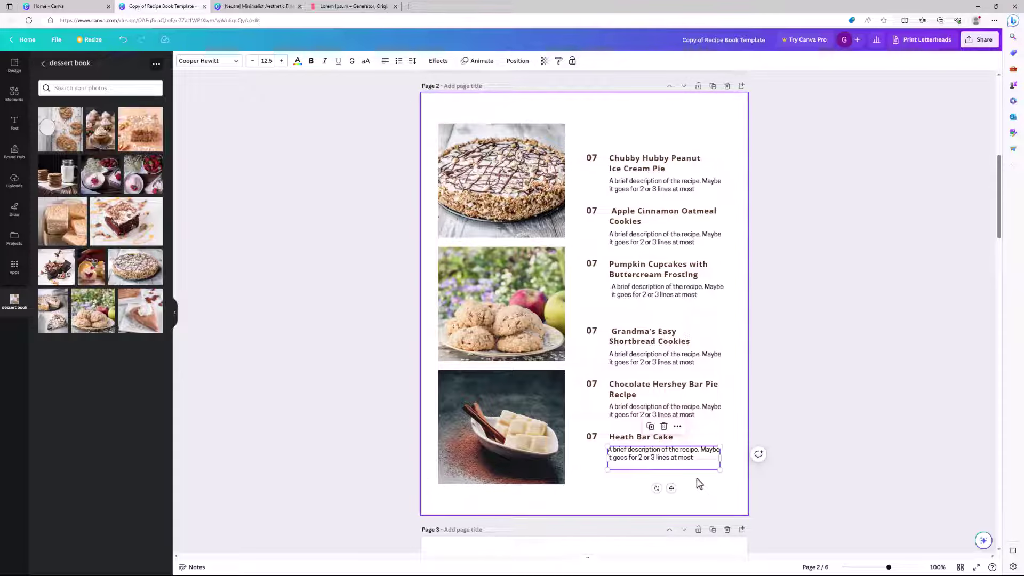
{"action": "left_click", "coordinate": [616, 438], "text": "shift"}
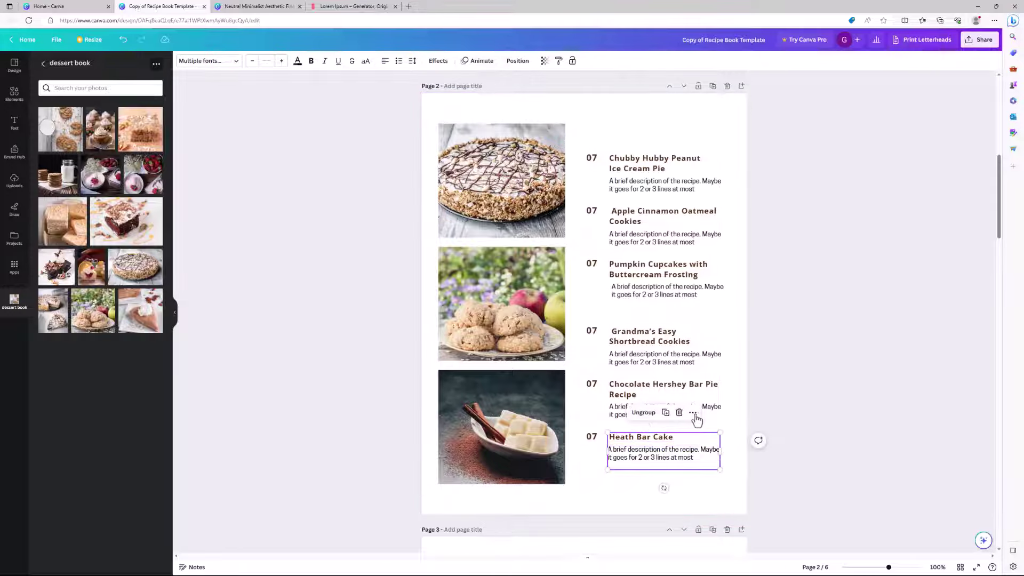
{"action": "left_click", "coordinate": [737, 424]}
{"action": "left_click", "coordinate": [693, 409]}
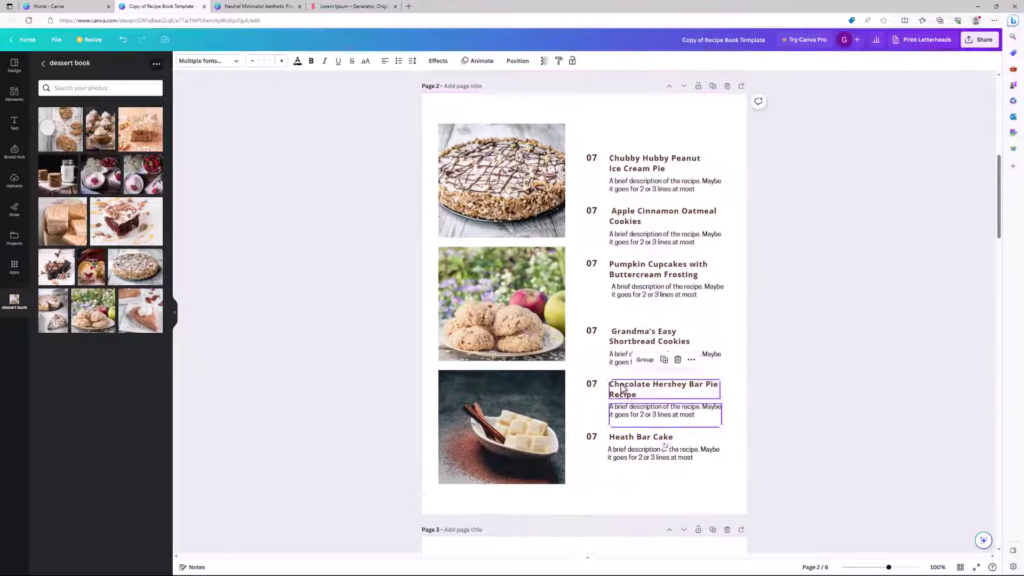
{"action": "left_click", "coordinate": [728, 333]}
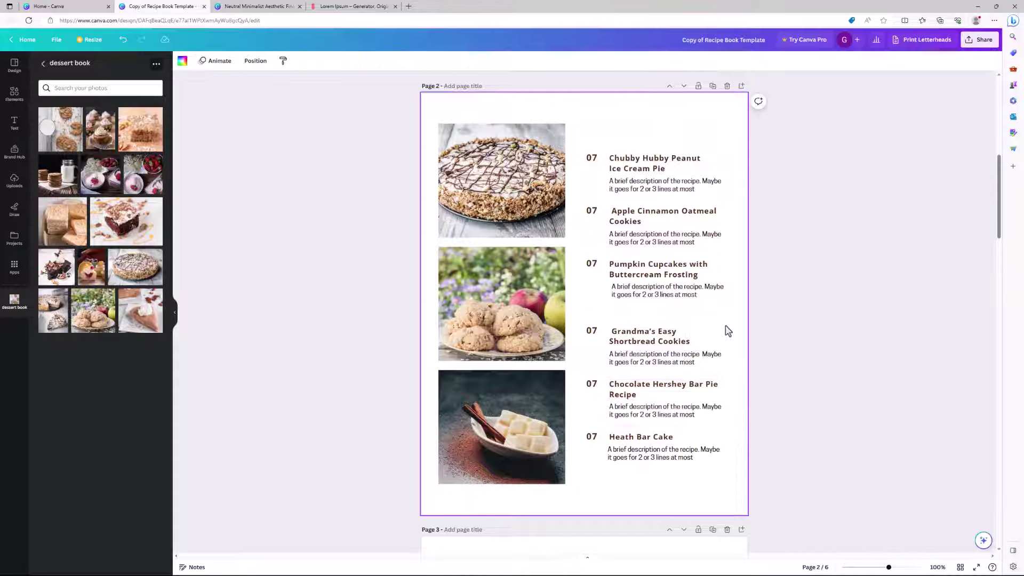
- Group each title with its description for the shortbread cookies, pumpkin cupcakes and apple cinnamon oatmeal cookies entries
{"action": "left_click", "coordinate": [651, 354]}
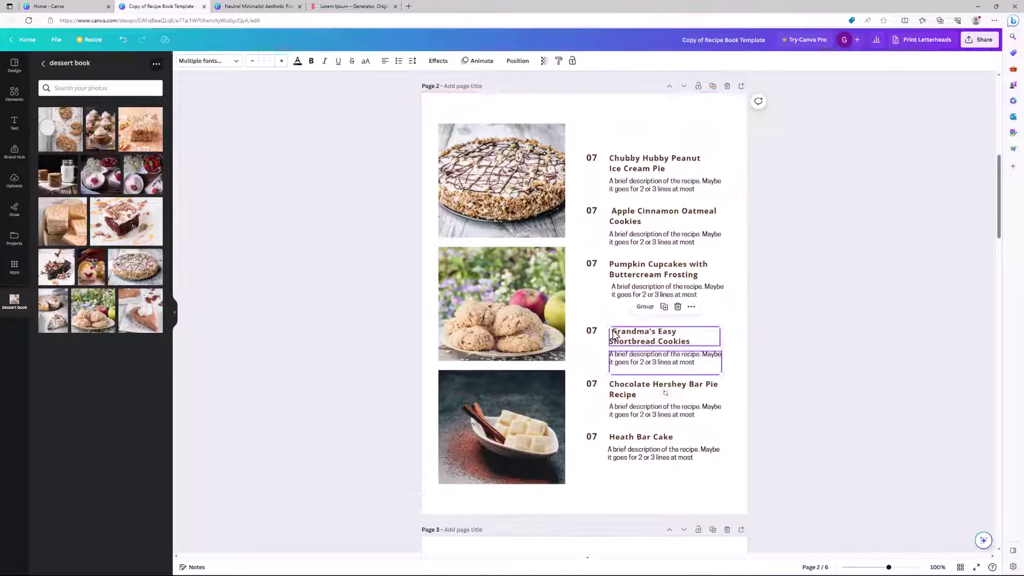
{"action": "left_click", "coordinate": [713, 300]}
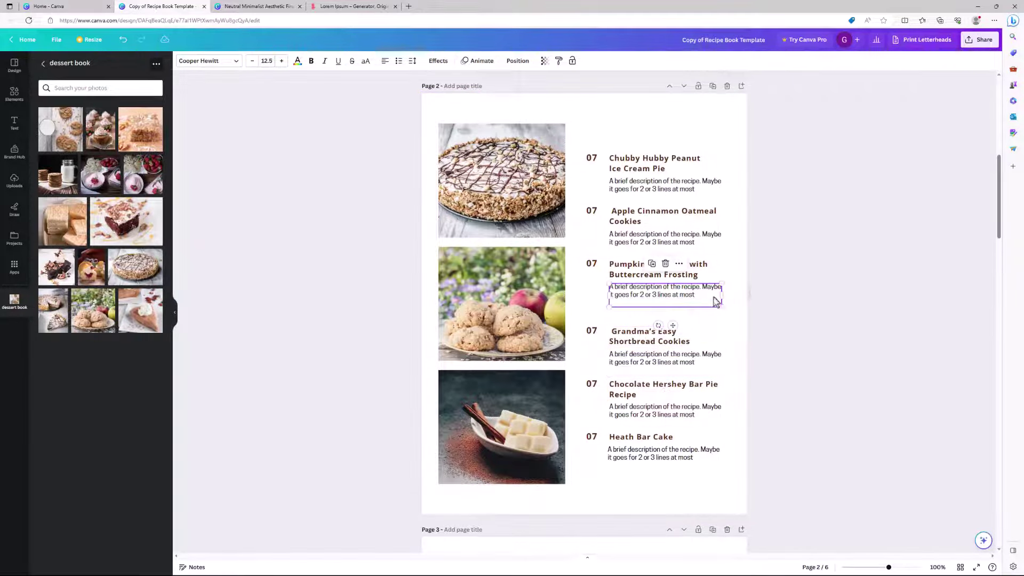
{"action": "left_click_drag", "start_coordinate": [735, 303], "coordinate": [618, 261]}
{"action": "left_click", "coordinate": [646, 240]}
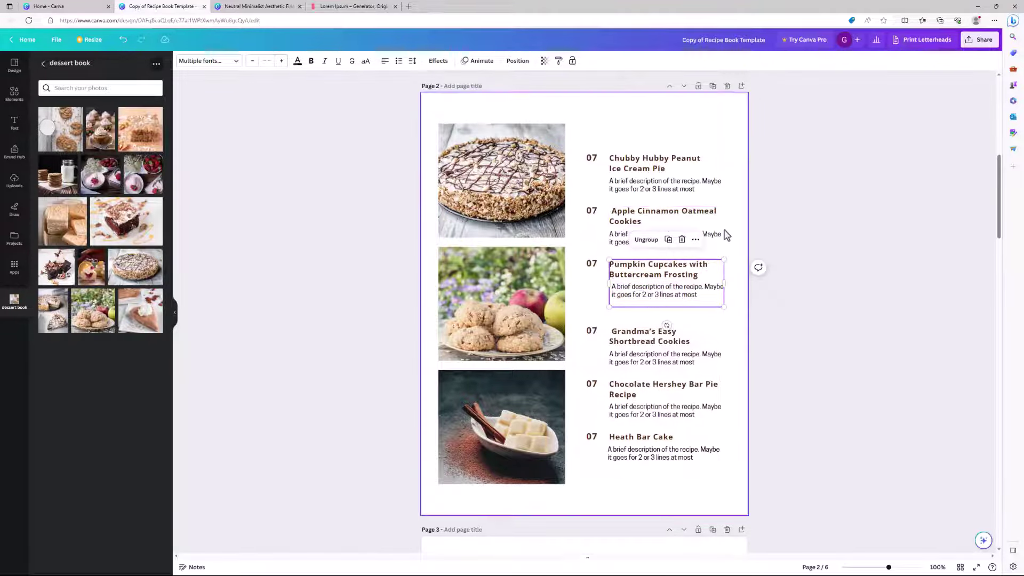
{"action": "left_click", "coordinate": [727, 238]}
{"action": "left_click_drag", "start_coordinate": [616, 214], "coordinate": [615, 213]}
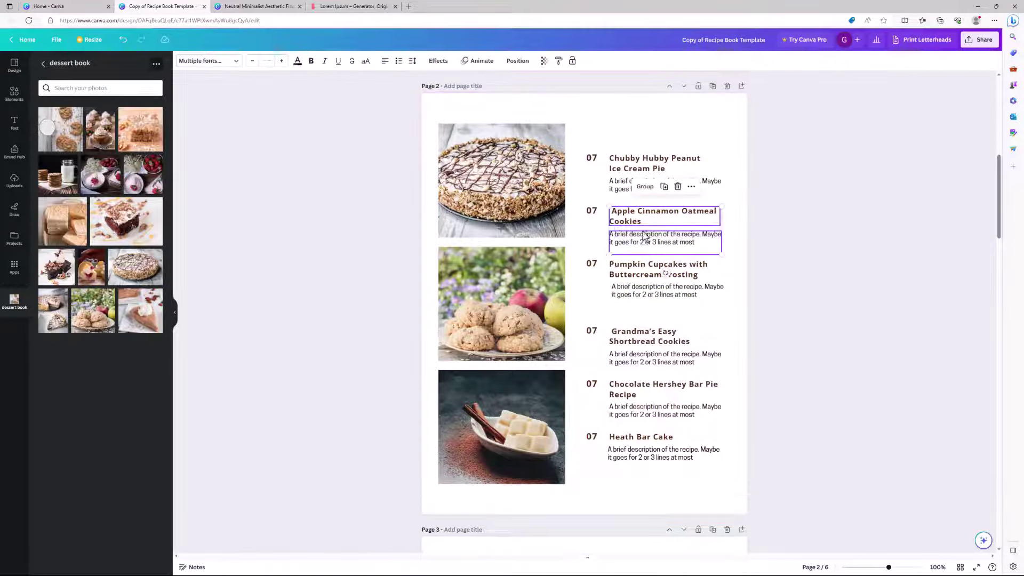
{"action": "left_click", "coordinate": [698, 127]}
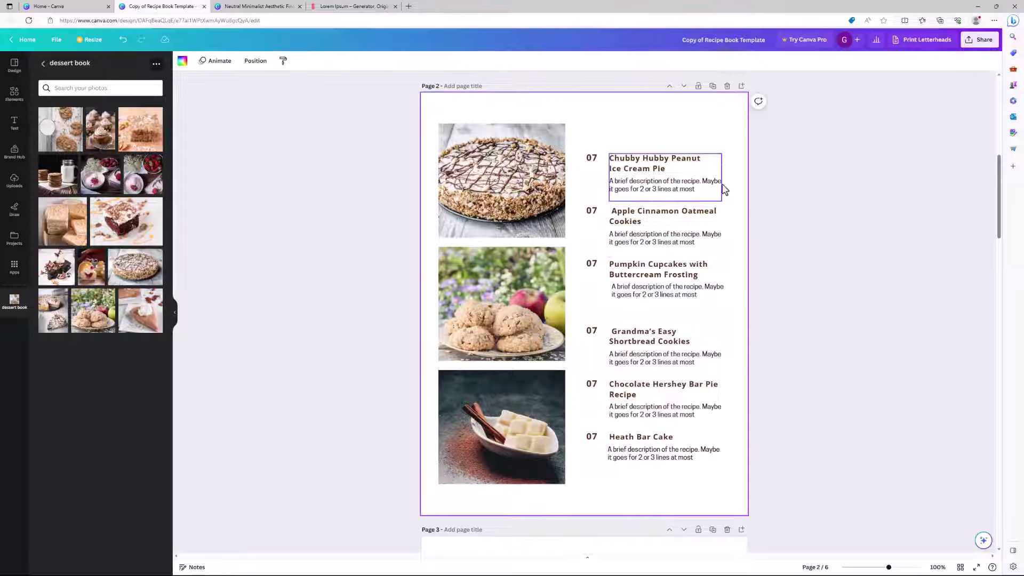
{"action": "left_click_drag", "start_coordinate": [734, 198], "coordinate": [615, 149]}
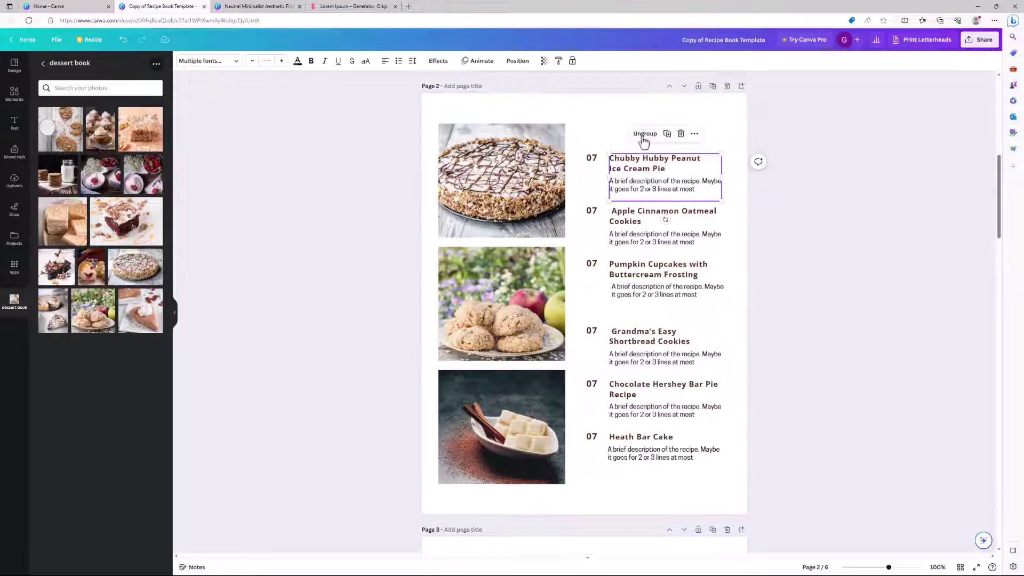
- Space the six grouped recipe titles and descriptions on page 2 evenly in the vertical direction
{"action": "left_click", "coordinate": [716, 488]}
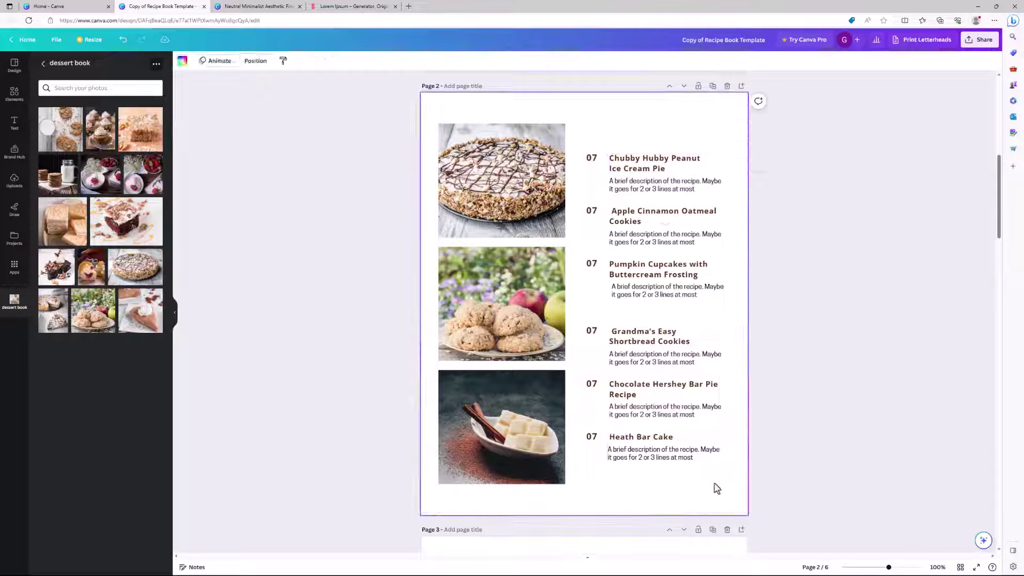
{"action": "left_click_drag", "start_coordinate": [717, 489], "coordinate": [610, 153]}
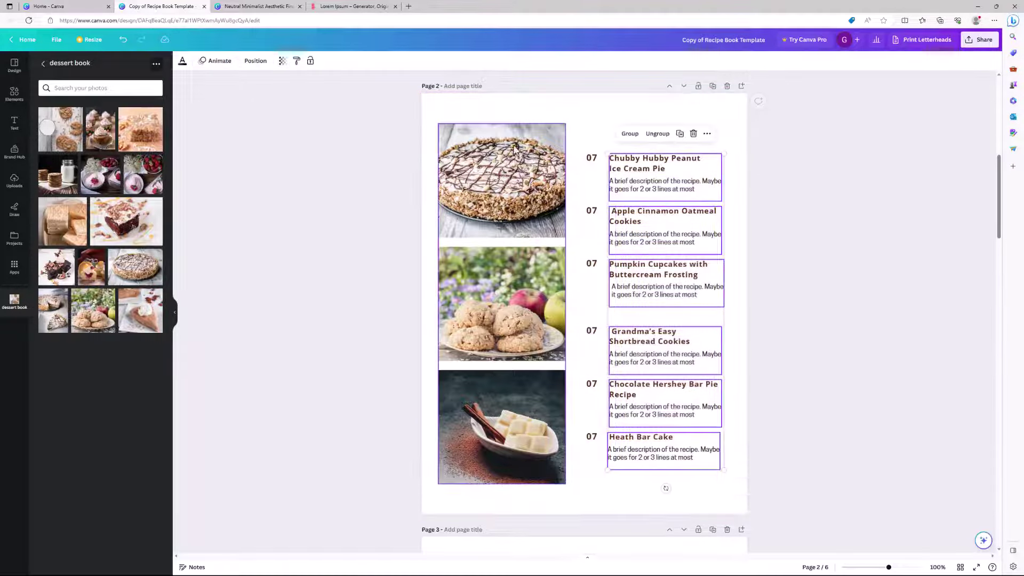
{"action": "left_click", "coordinate": [248, 63]}
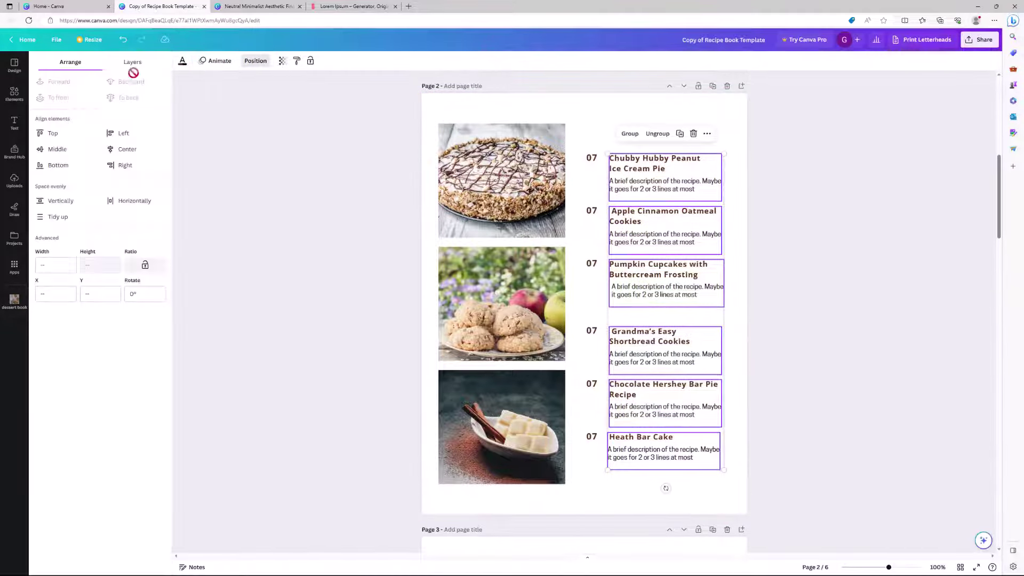
{"action": "left_click", "coordinate": [47, 203]}
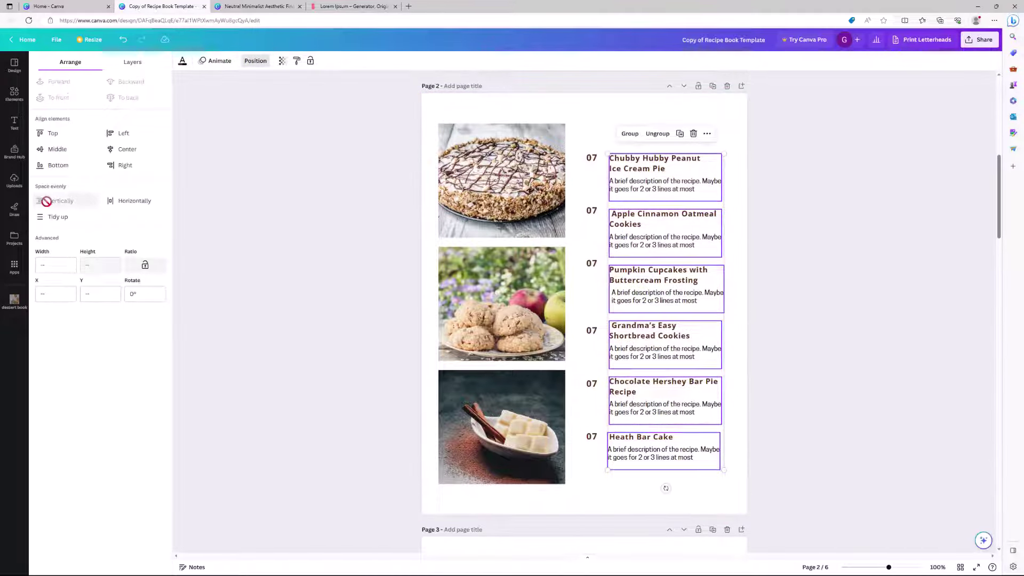
{"action": "left_click", "coordinate": [591, 124]}
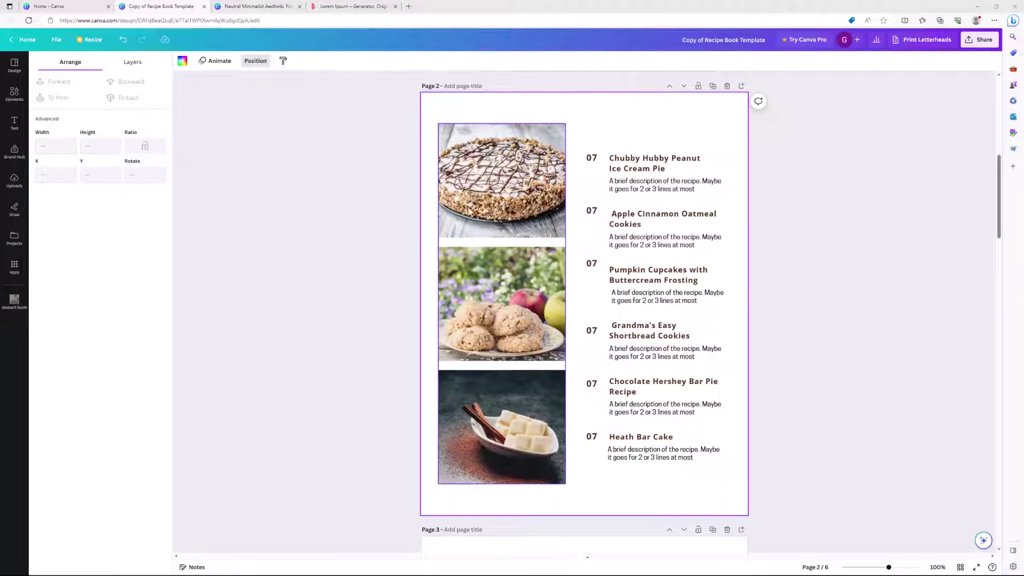
- Replace page 2's lowest photo with the chocolate pie slice and its middle photo with the shortbread squares from the dessert book folder
{"action": "left_click", "coordinate": [15, 301]}
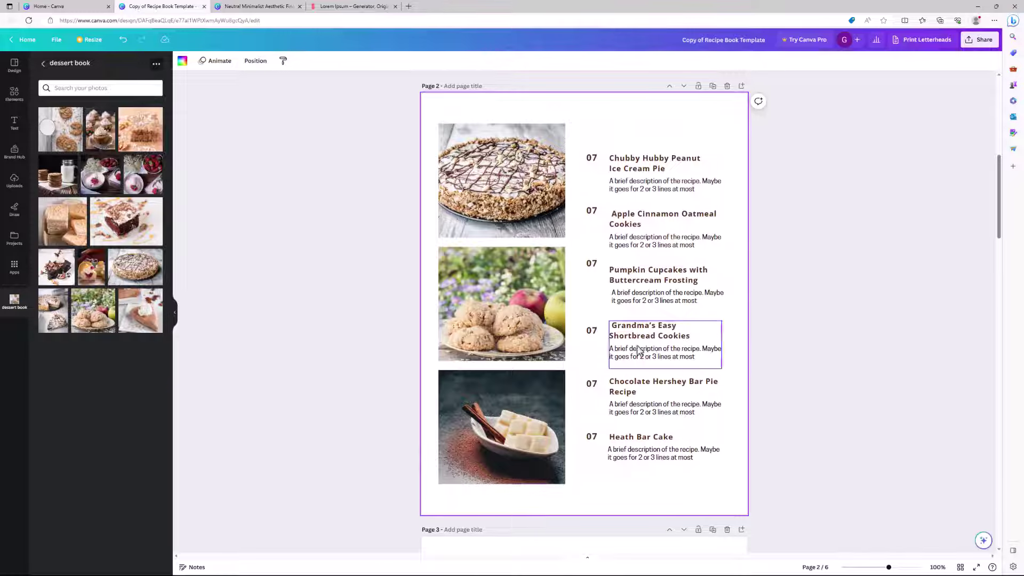
{"action": "left_click_drag", "start_coordinate": [140, 312], "coordinate": [488, 402]}
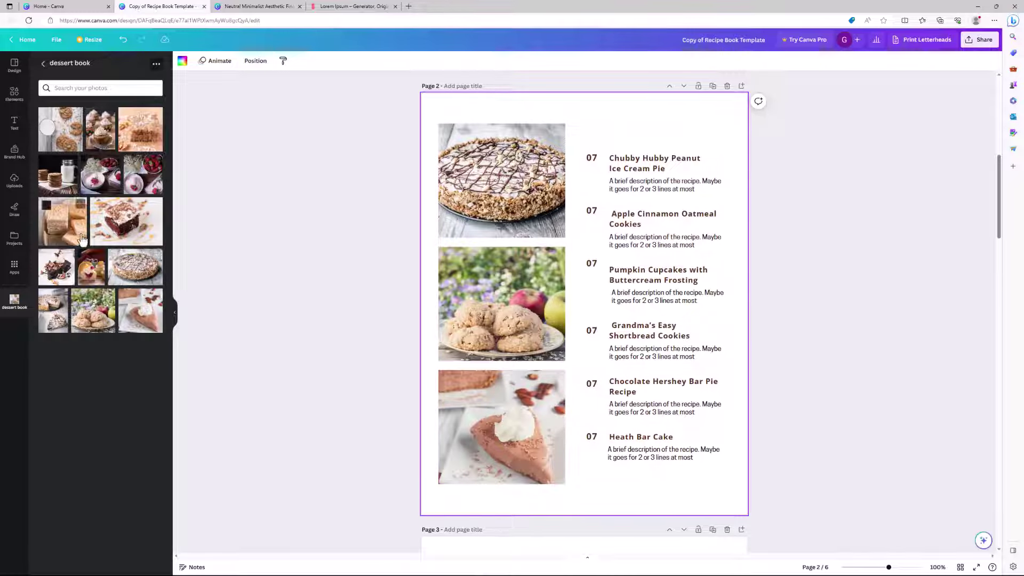
{"action": "left_click_drag", "start_coordinate": [62, 220], "coordinate": [468, 310]}
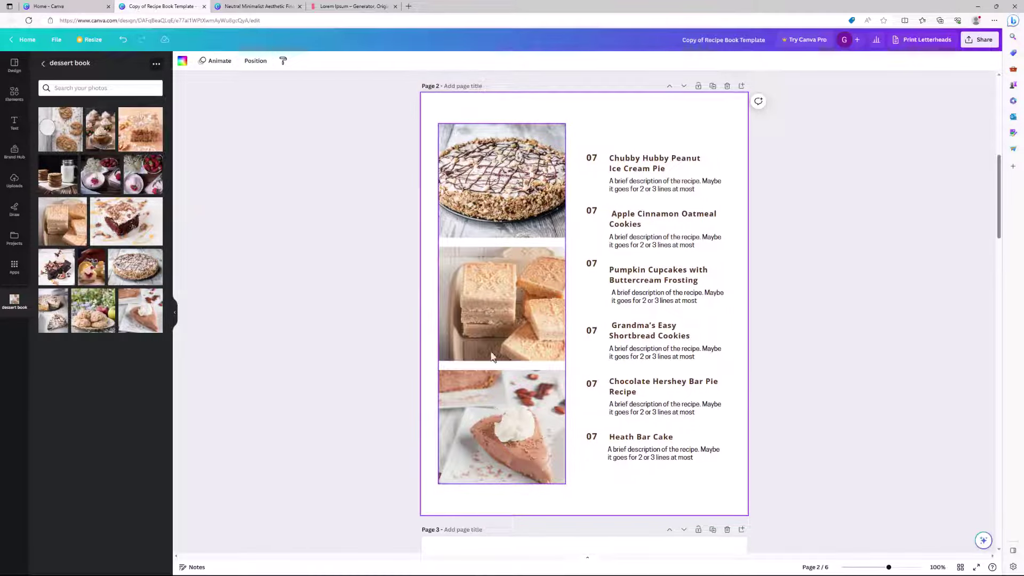
- Show all pages as a grid and delete page 3 with the placeholder recipe titles
{"action": "scroll", "coordinate": [509, 321], "scroll_direction": "down", "scroll_amount": 4}
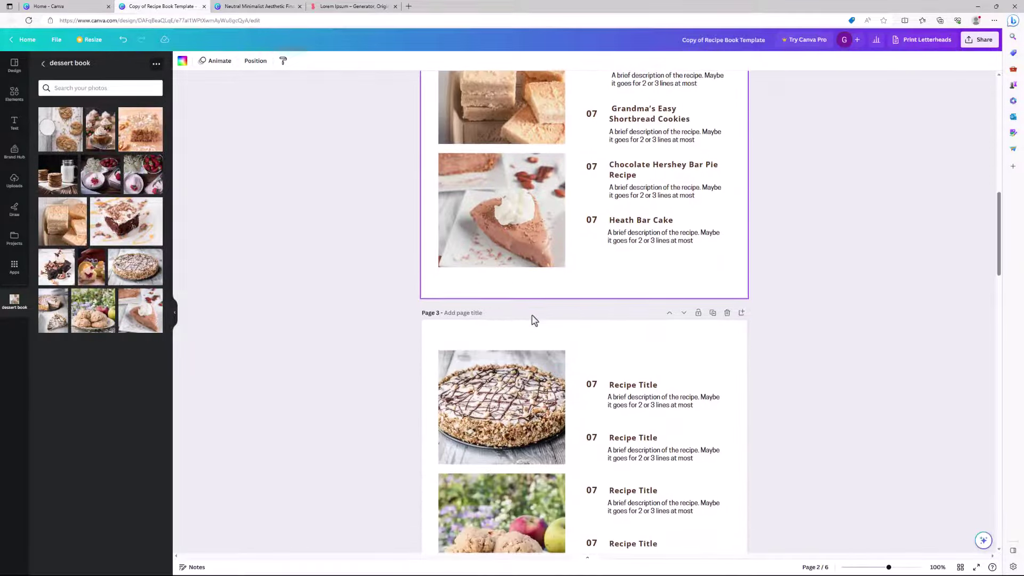
{"action": "scroll", "coordinate": [557, 400], "scroll_direction": "down", "scroll_amount": 1}
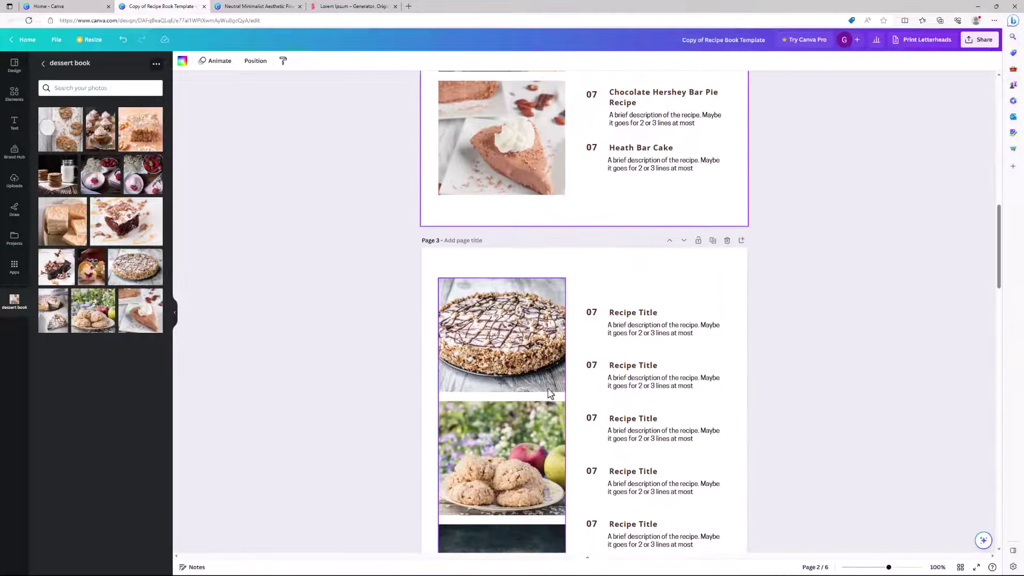
{"action": "scroll", "coordinate": [557, 400], "scroll_direction": "up", "scroll_amount": 1}
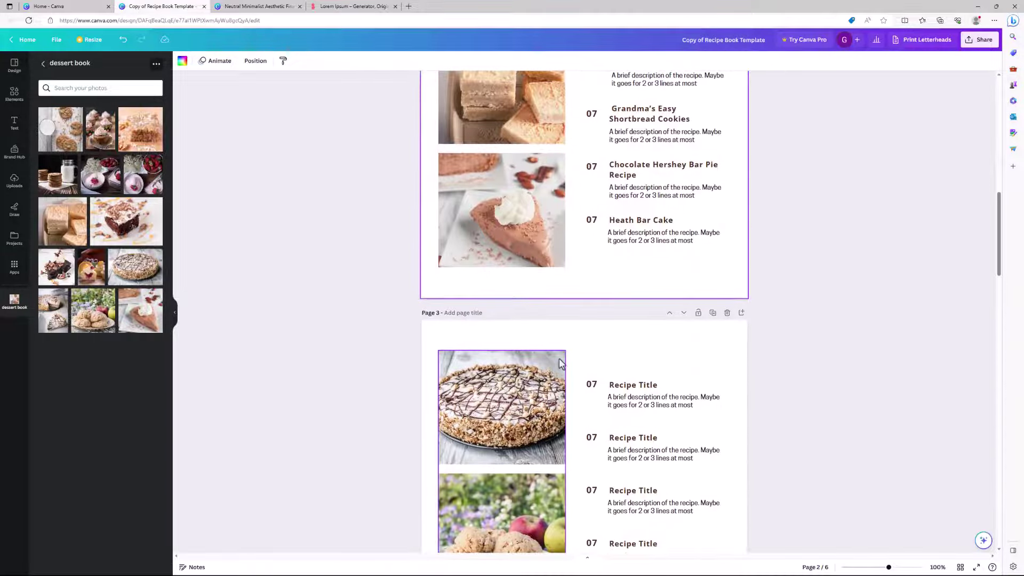
{"action": "left_click", "coordinate": [959, 568]}
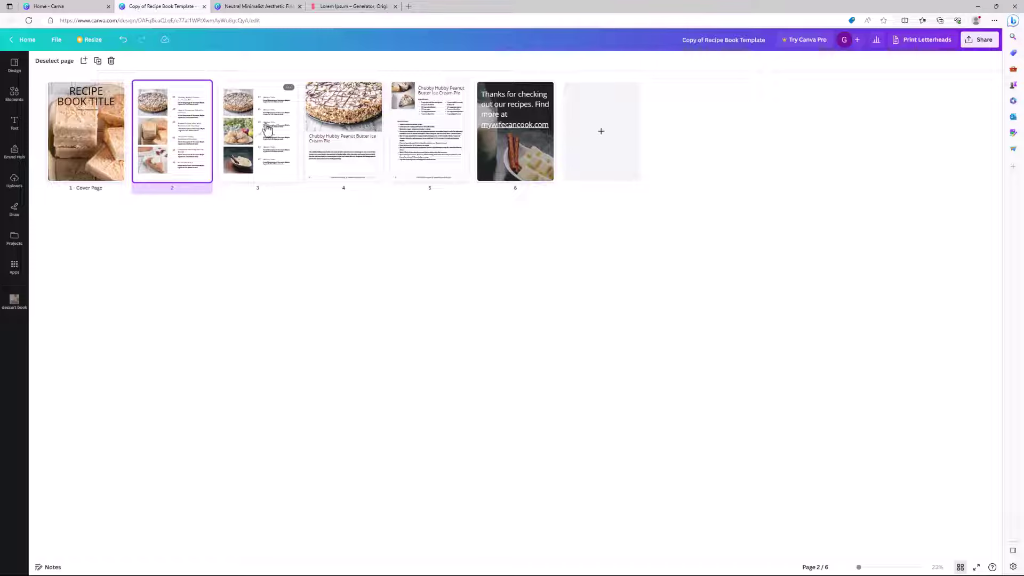
{"action": "left_click", "coordinate": [288, 88]}
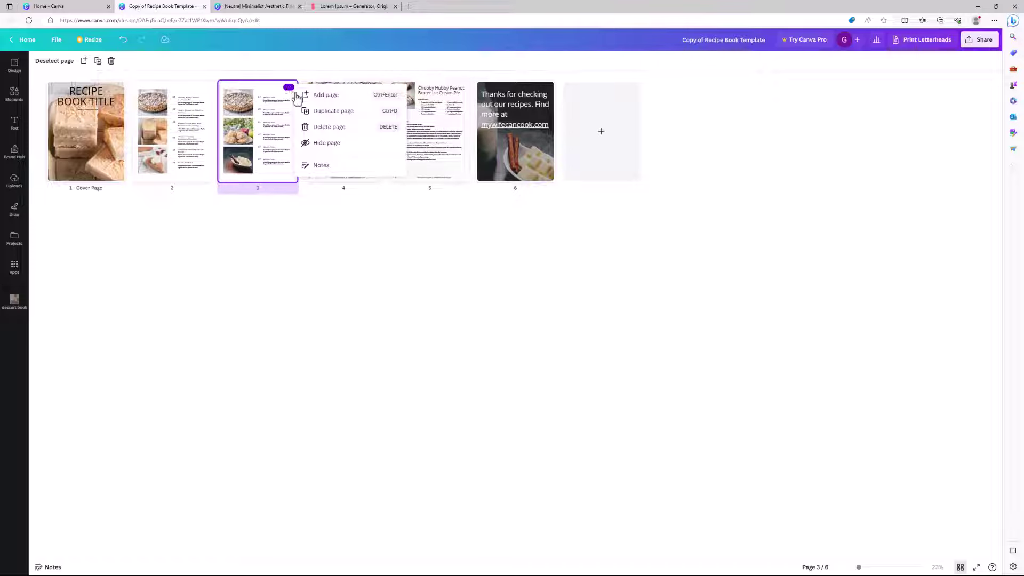
{"action": "left_click", "coordinate": [326, 127]}
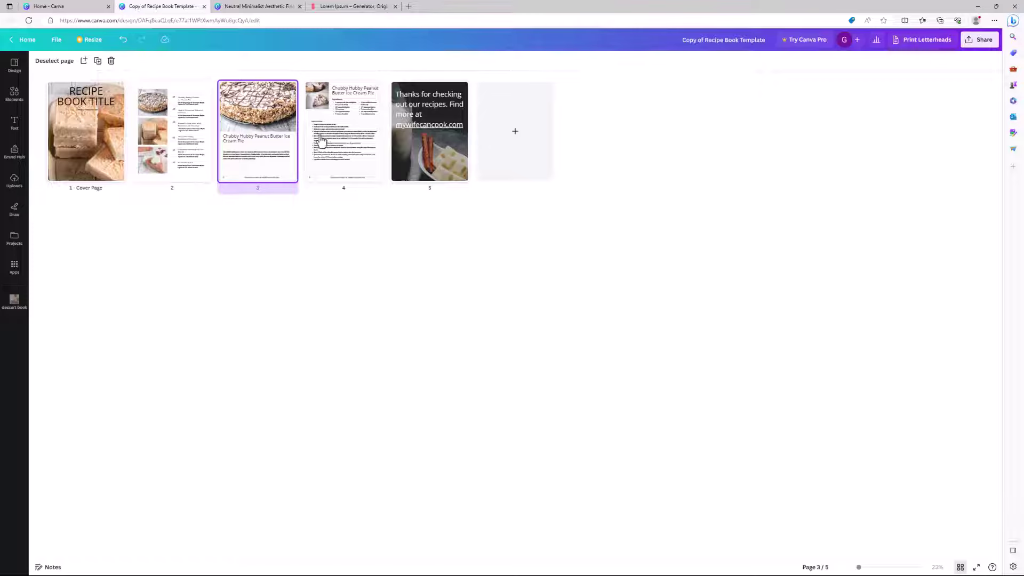
- Duplicate the Chubby Hubby Peanut Butter Ice Cream Pie photo page five times
{"action": "left_click", "coordinate": [287, 90]}
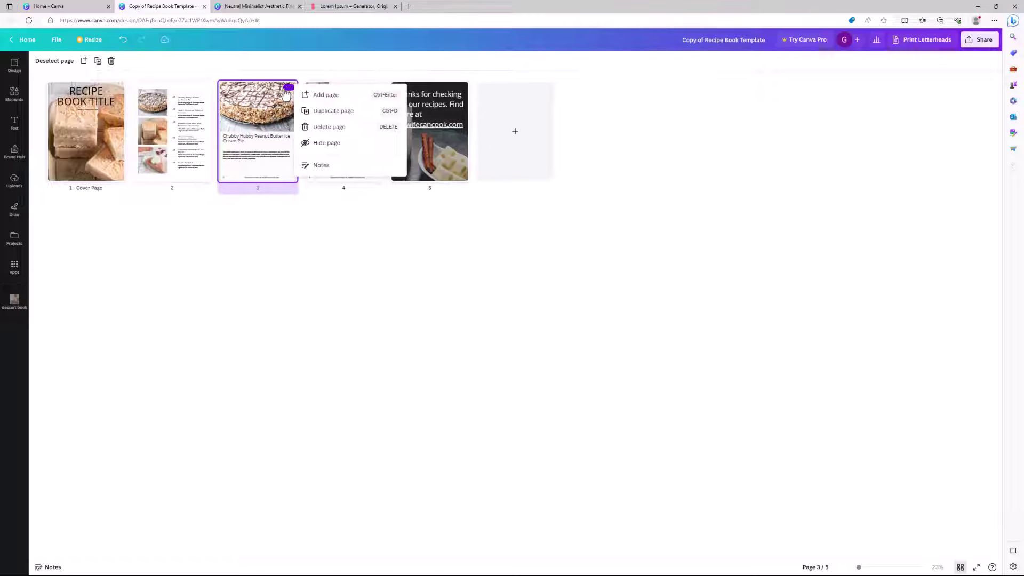
{"action": "left_click", "coordinate": [308, 110]}
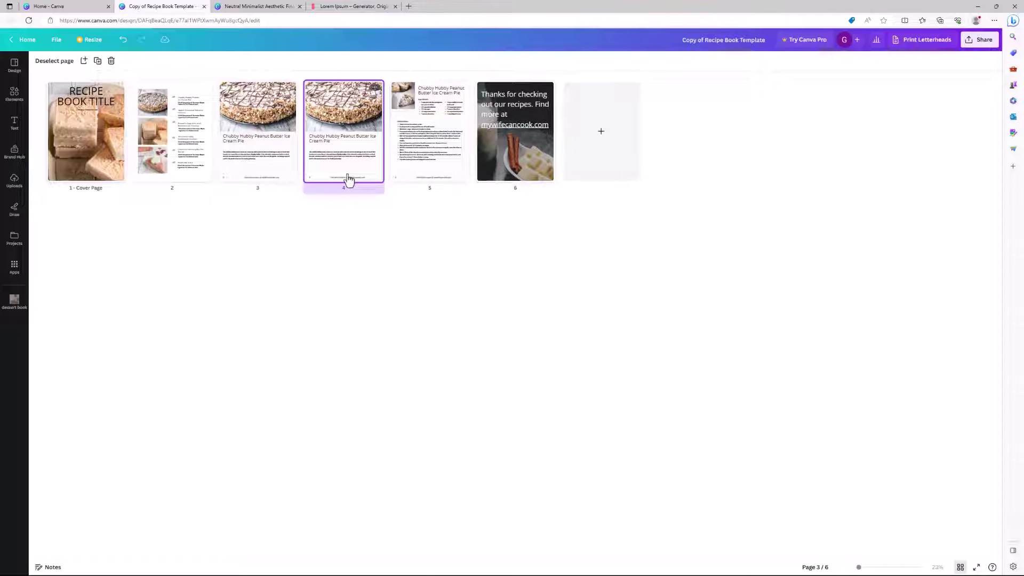
{"action": "key", "text": "ctrl+d"}
{"action": "key", "text": "ctrl+d"}
{"action": "key", "text": "ctrl+d"}
{"action": "key", "text": "ctrl+d"}
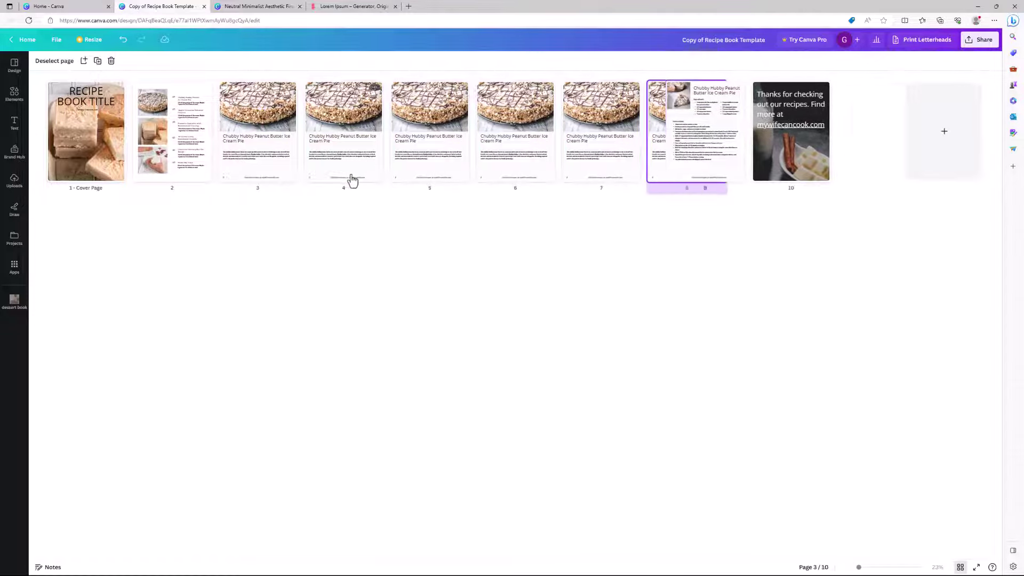
- Select page 9 with the Chubby Hubby pie's ingredients and instructions
{"action": "left_click", "coordinate": [763, 141]}
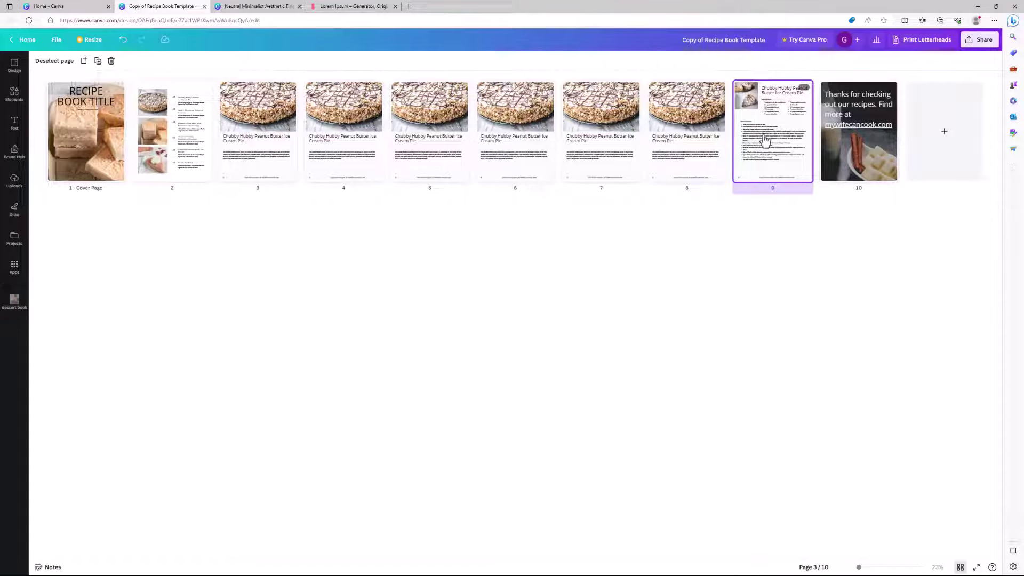